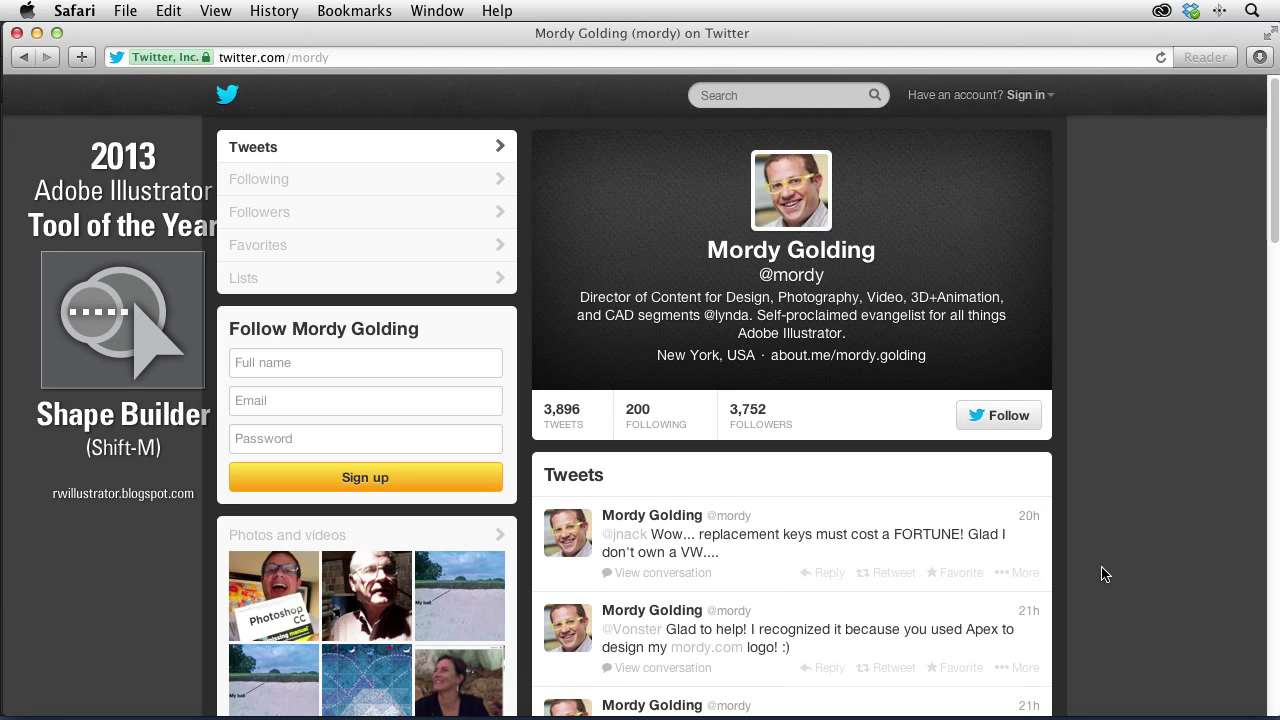
- Switch from the Safari Twitter page to Adobe Illustrator
key(super+Tab)
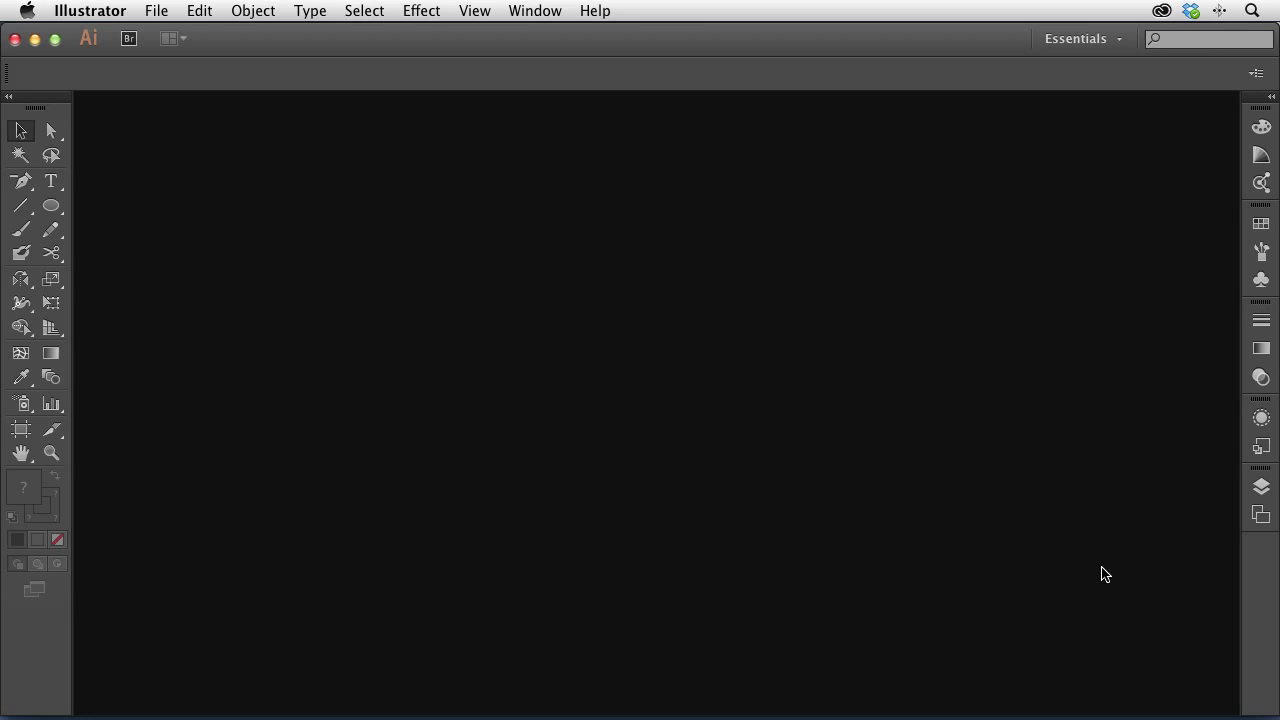
- Create a new document with a 5.5 × 7.75 in artboard, accepting the default settings
key(cmd+n)
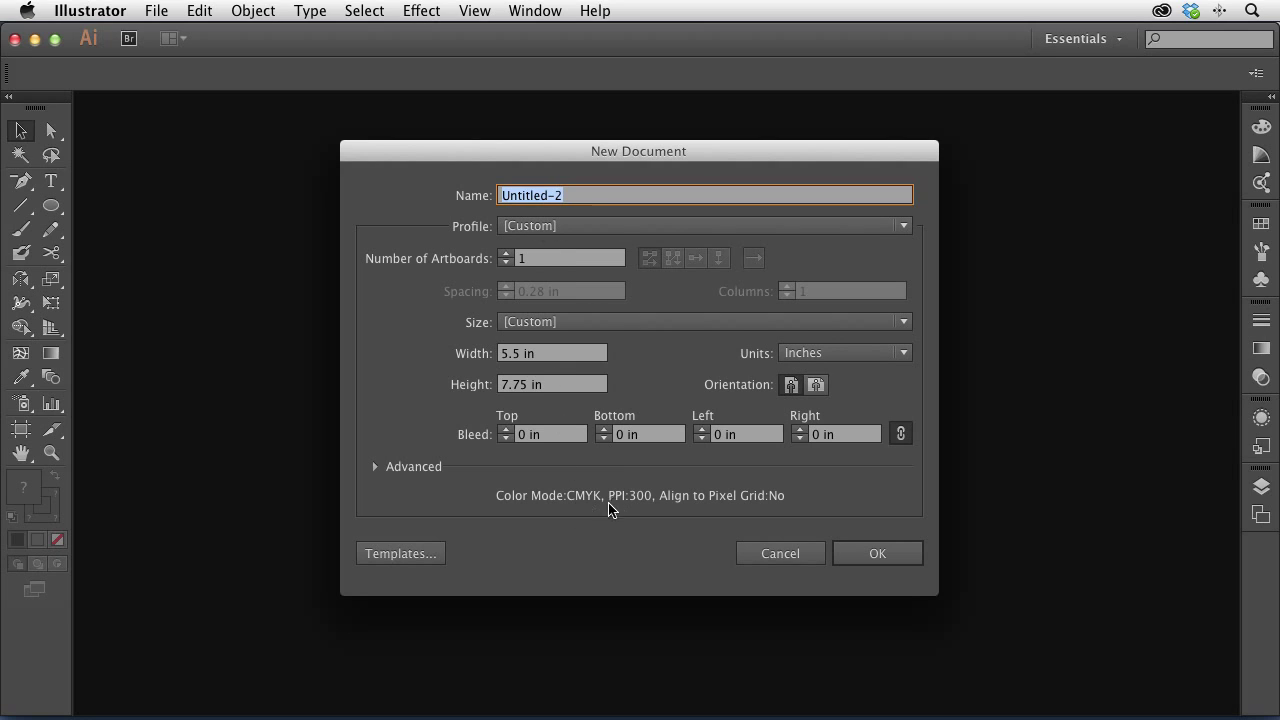
click(877, 566)
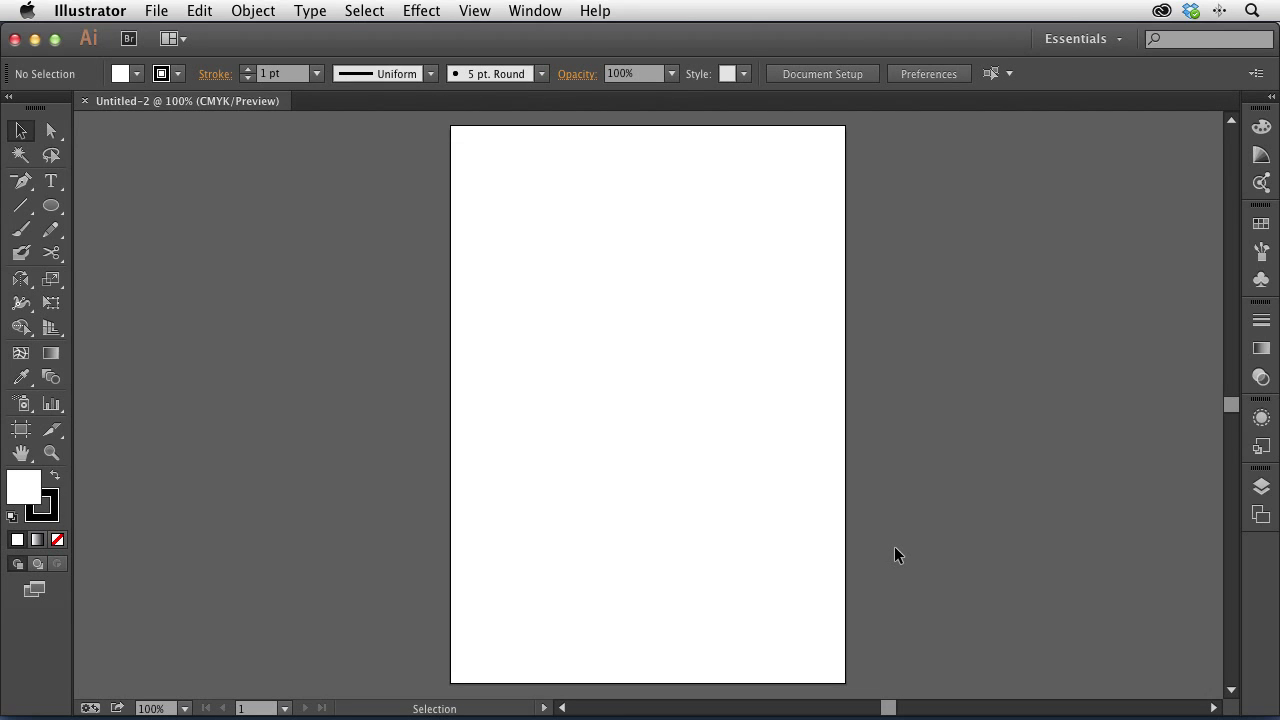
- Place sketch_1a.jpg from the Refined Sketches folder with Link unchecked
click(156, 11)
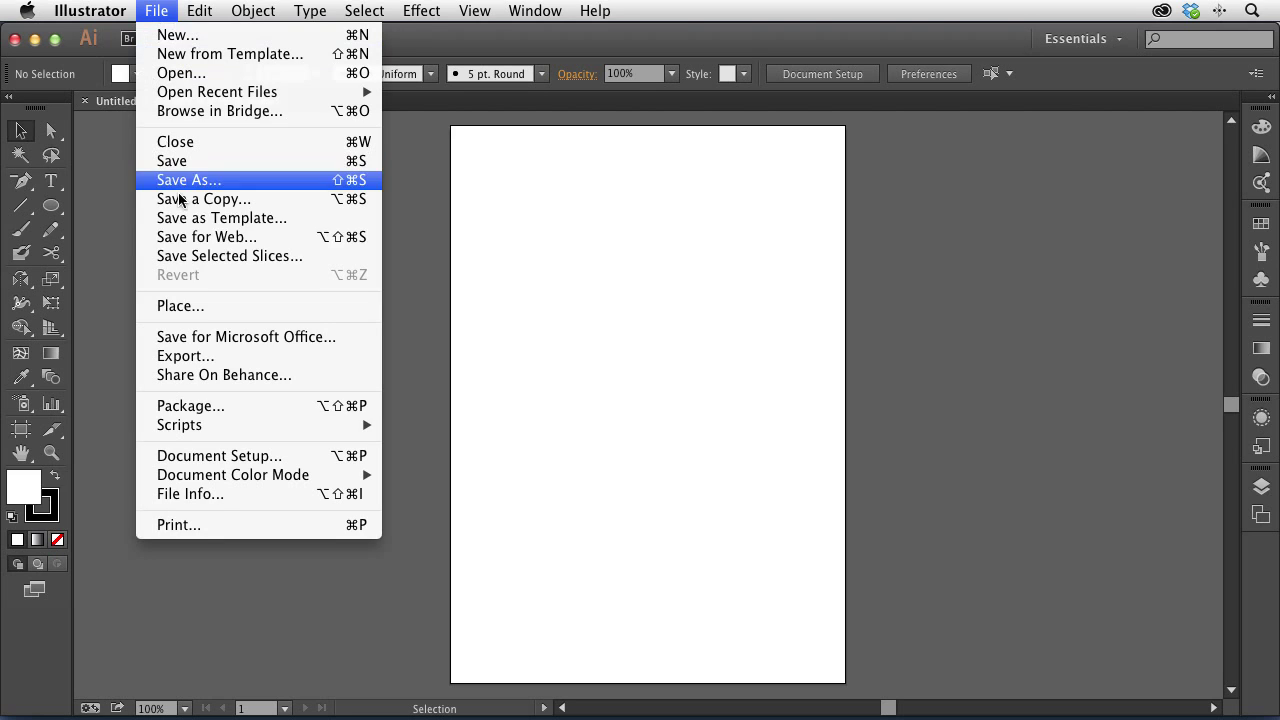
click(181, 306)
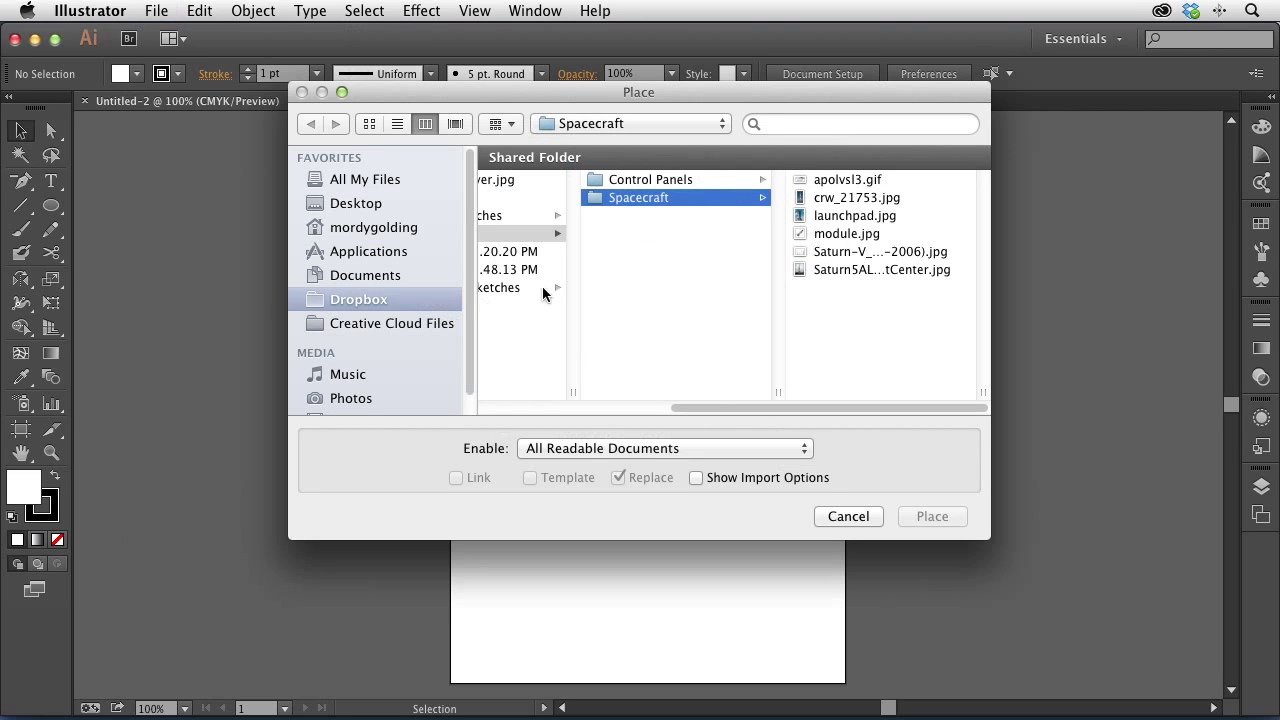
click(510, 217)
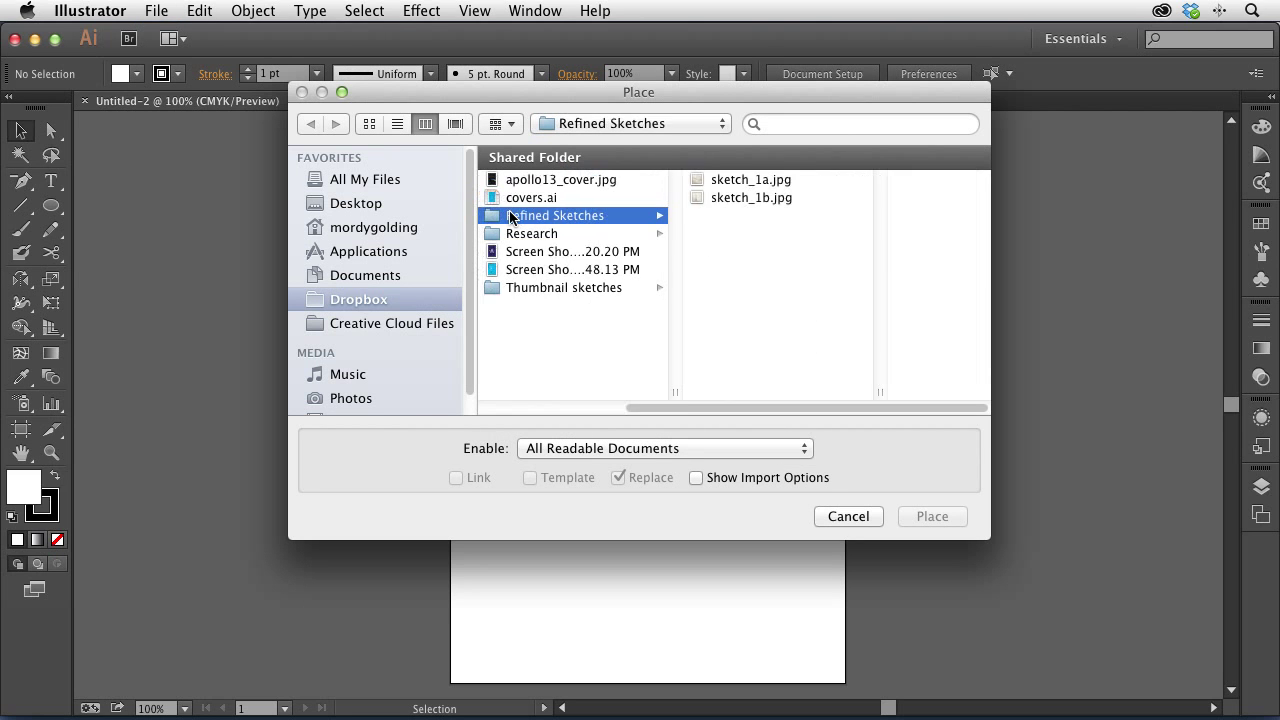
click(740, 181)
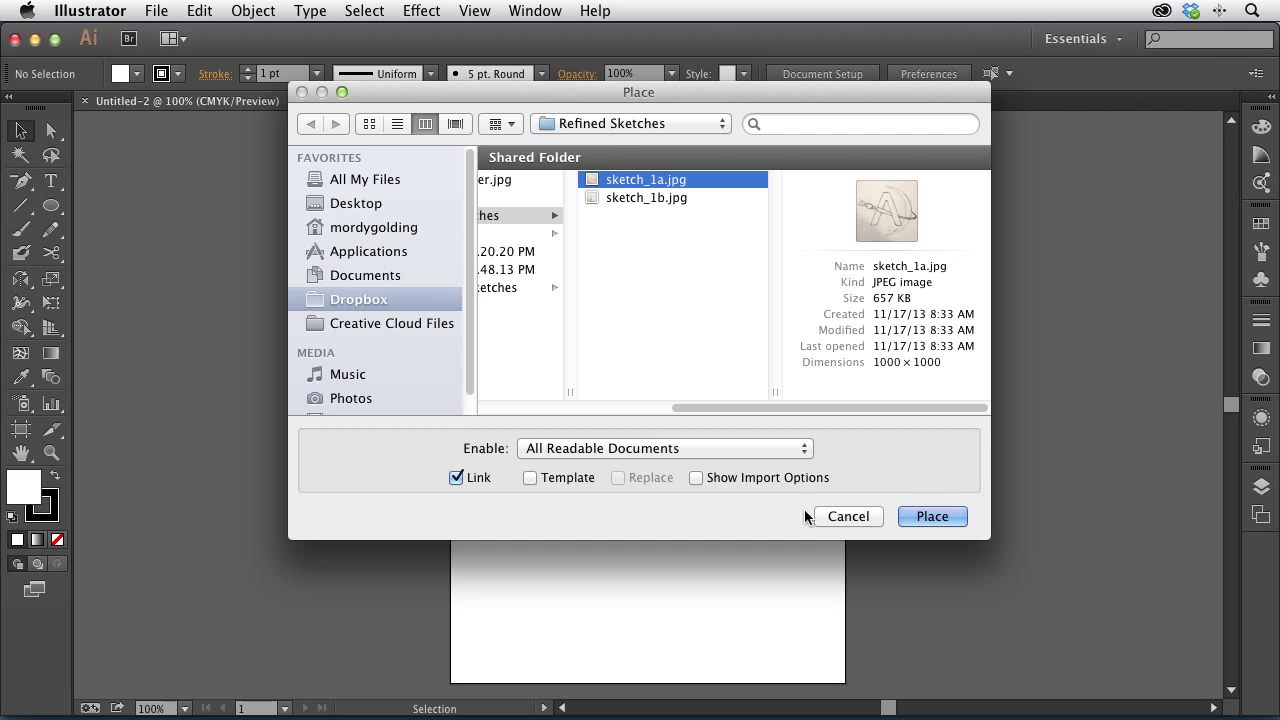
click(456, 477)
click(931, 516)
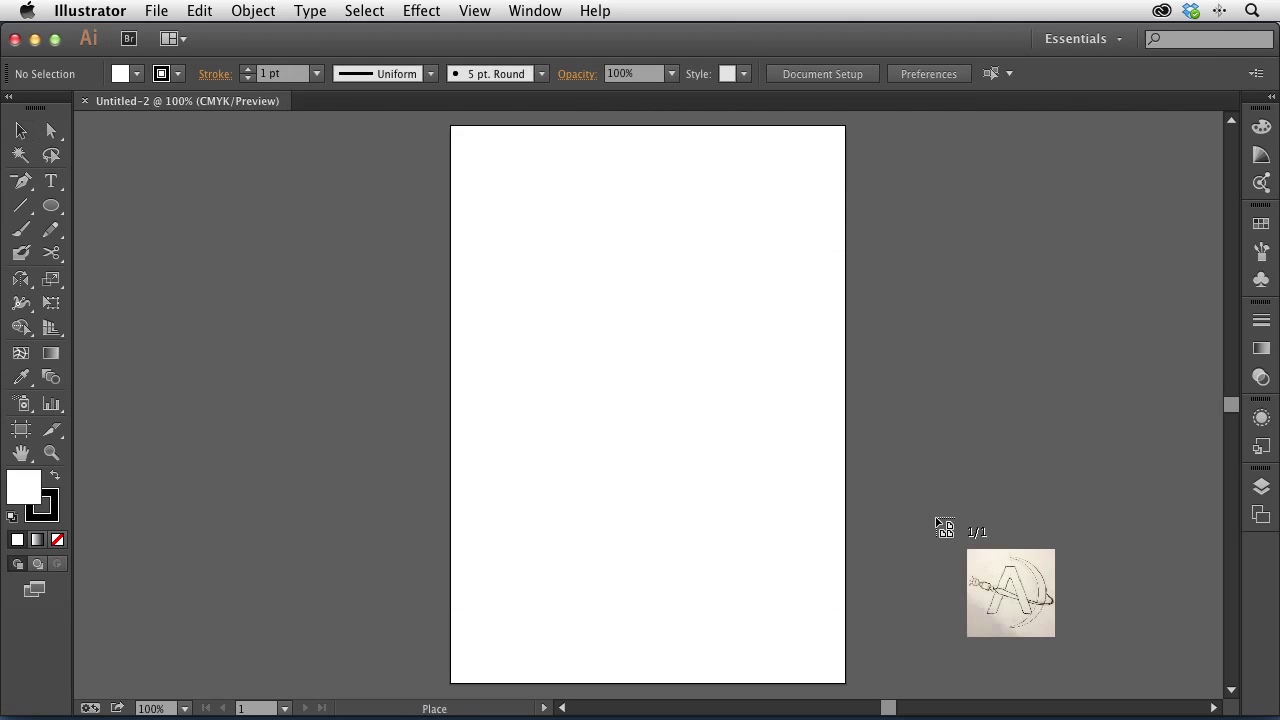
- Drop the sketch onto the page, shrink it, and move it onto the artboard
click(367, 221)
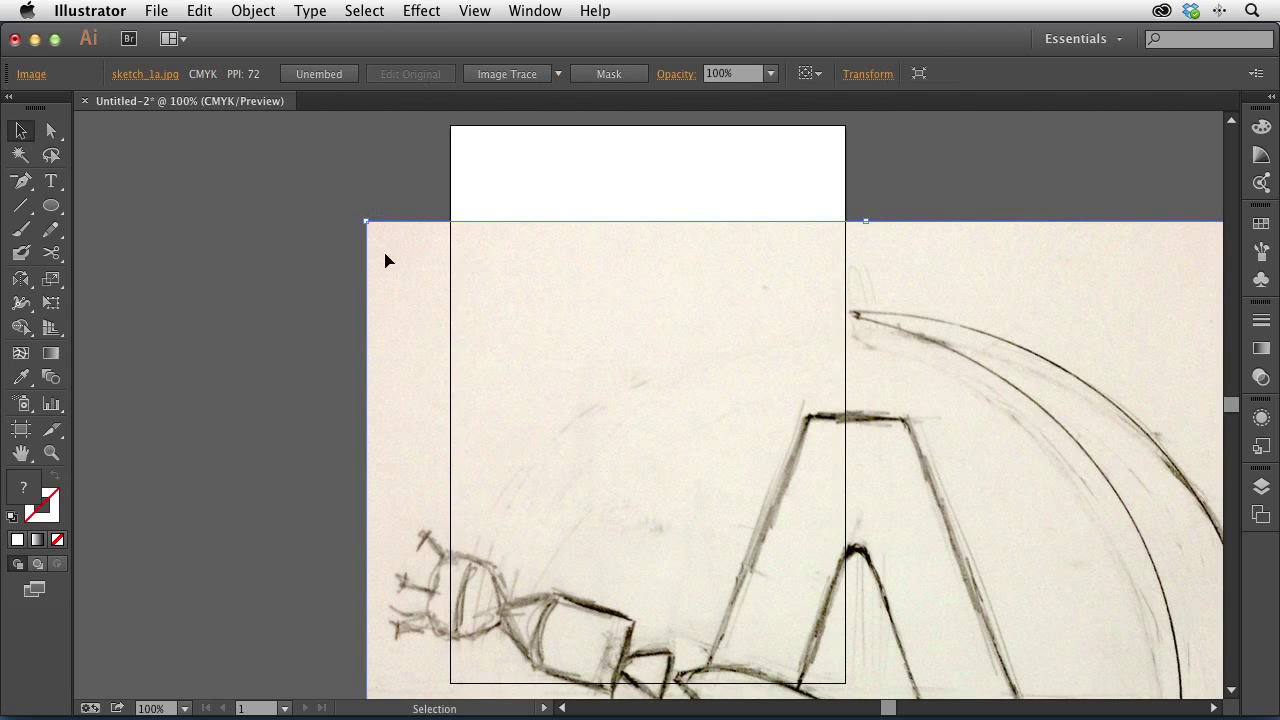
key(s)
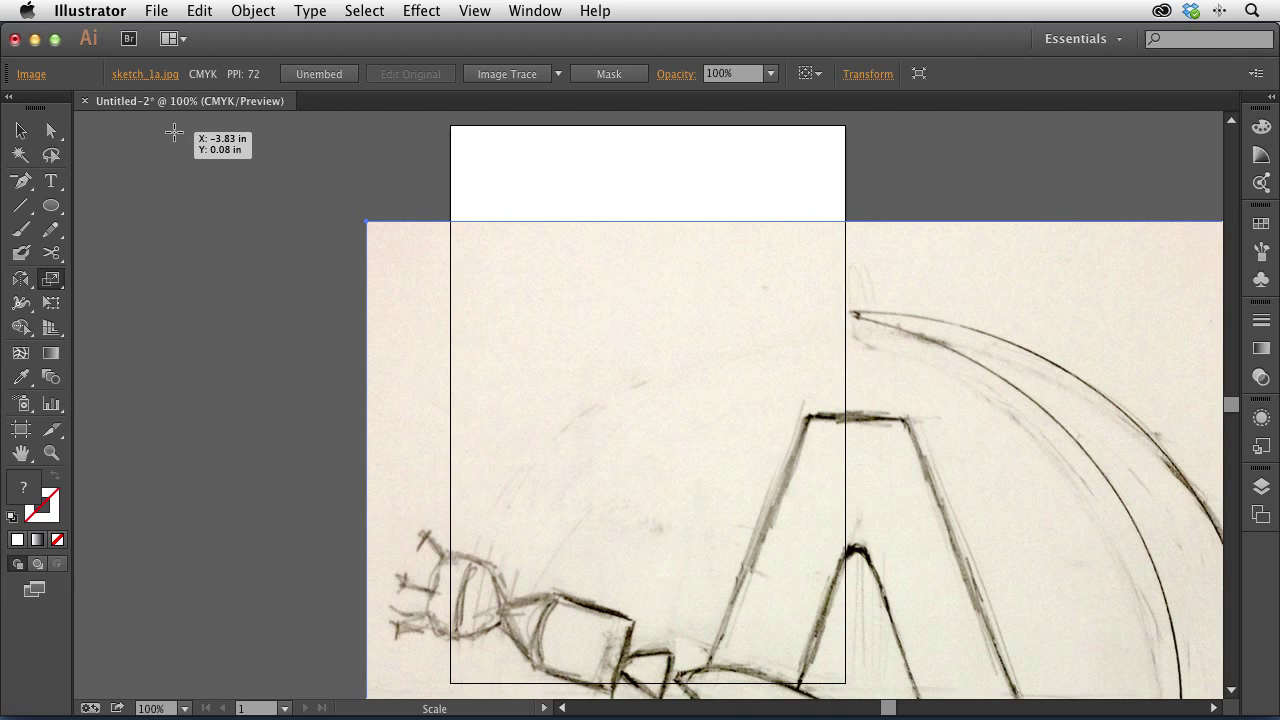
drag(174, 132, 584, 451)
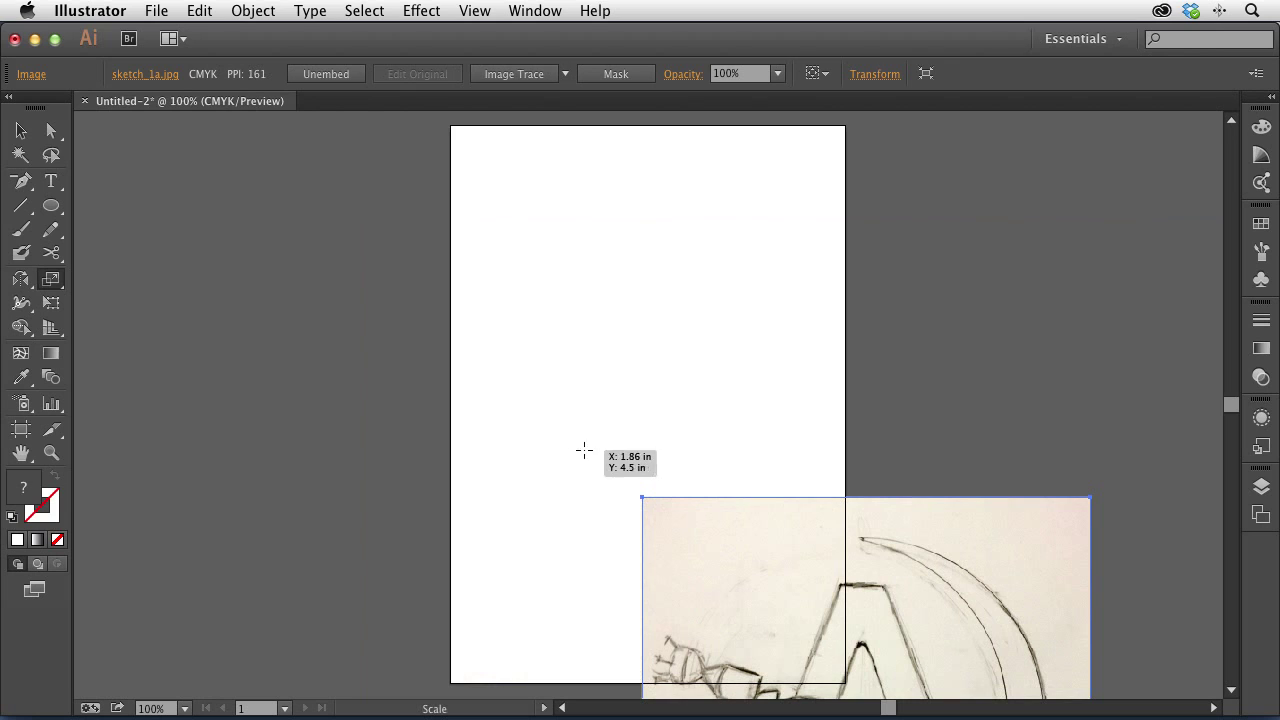
click(21, 131)
mouse_move(812, 572)
mouse_down()
mouse_move(606, 342)
mouse_move(601, 297)
mouse_up()
- Scale the sketch down further, centre it on the artboard, and turn on the rulers
key(super)
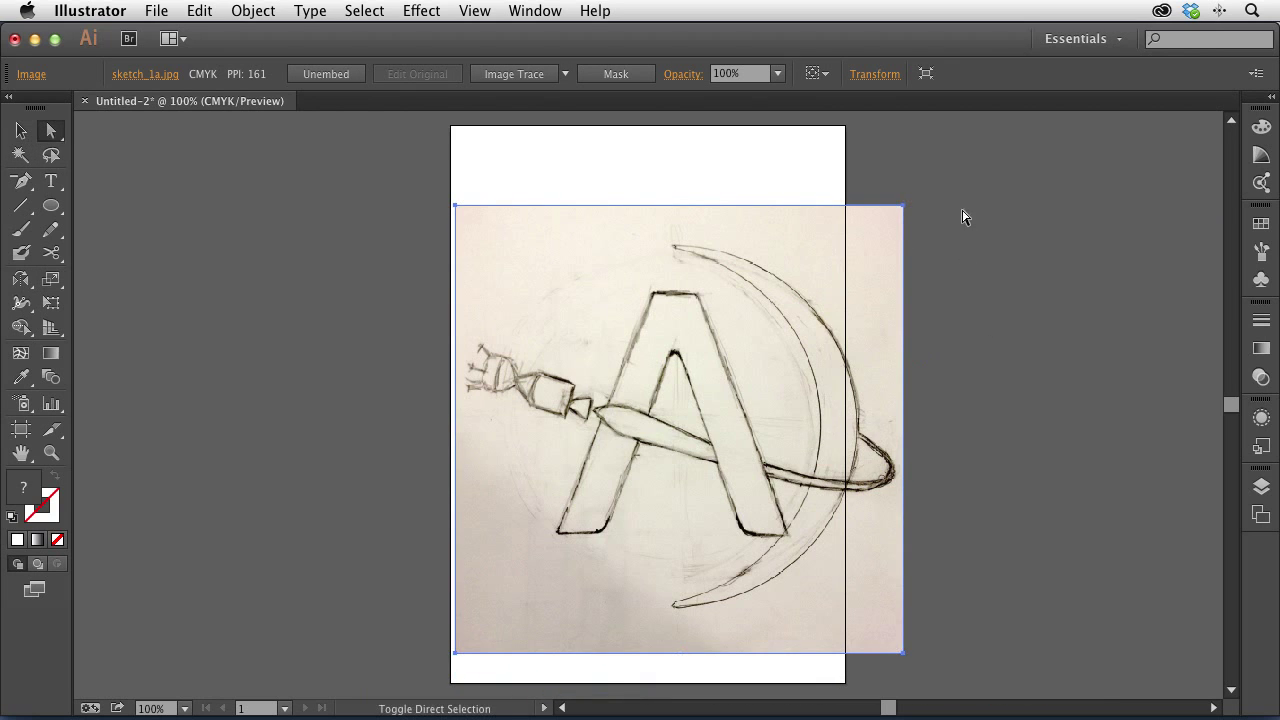
key(s)
drag(963, 158, 900, 251)
click(21, 131)
drag(694, 459, 663, 434)
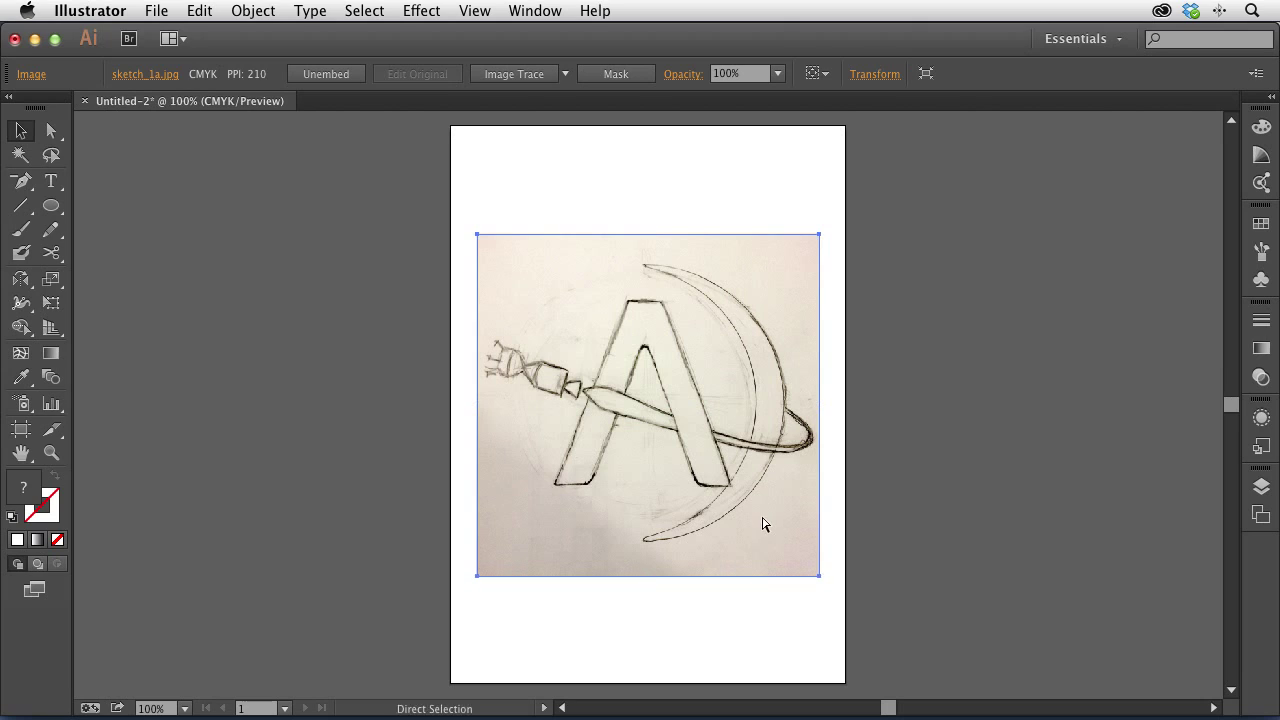
key(super+r)
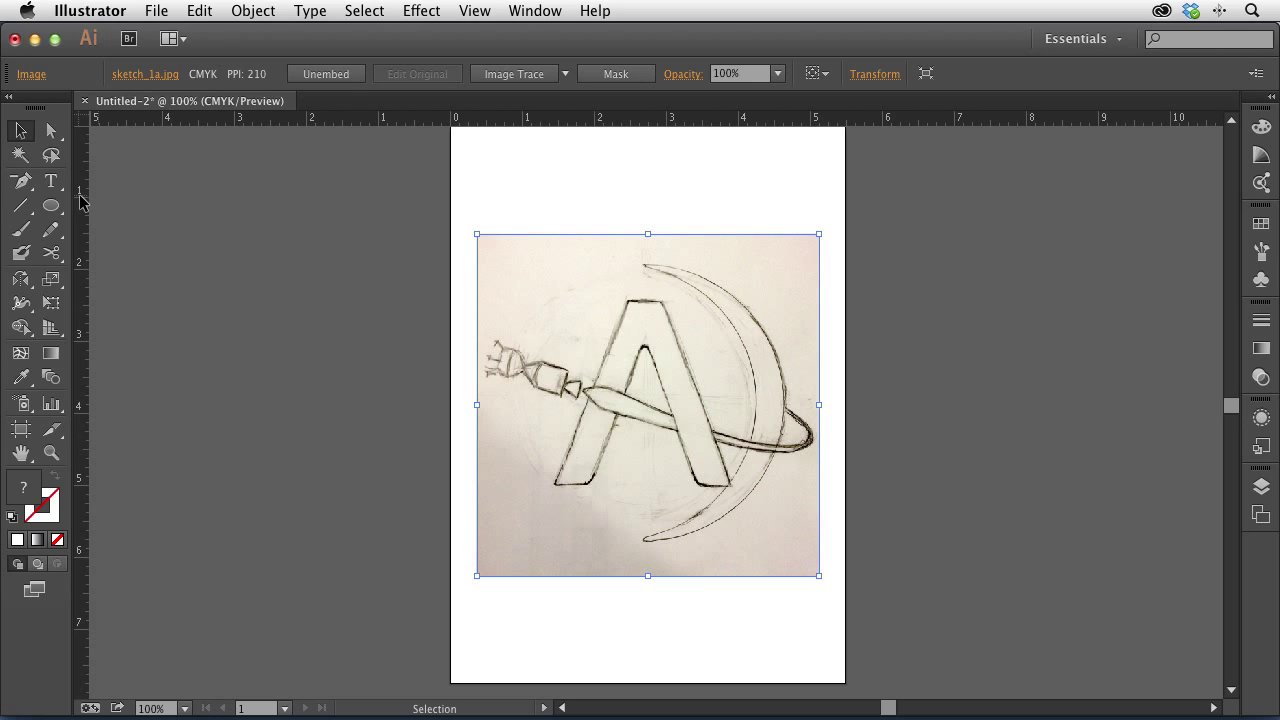
- Pull a vertical guide from the left ruler onto the sketch
drag(81, 208, 650, 482)
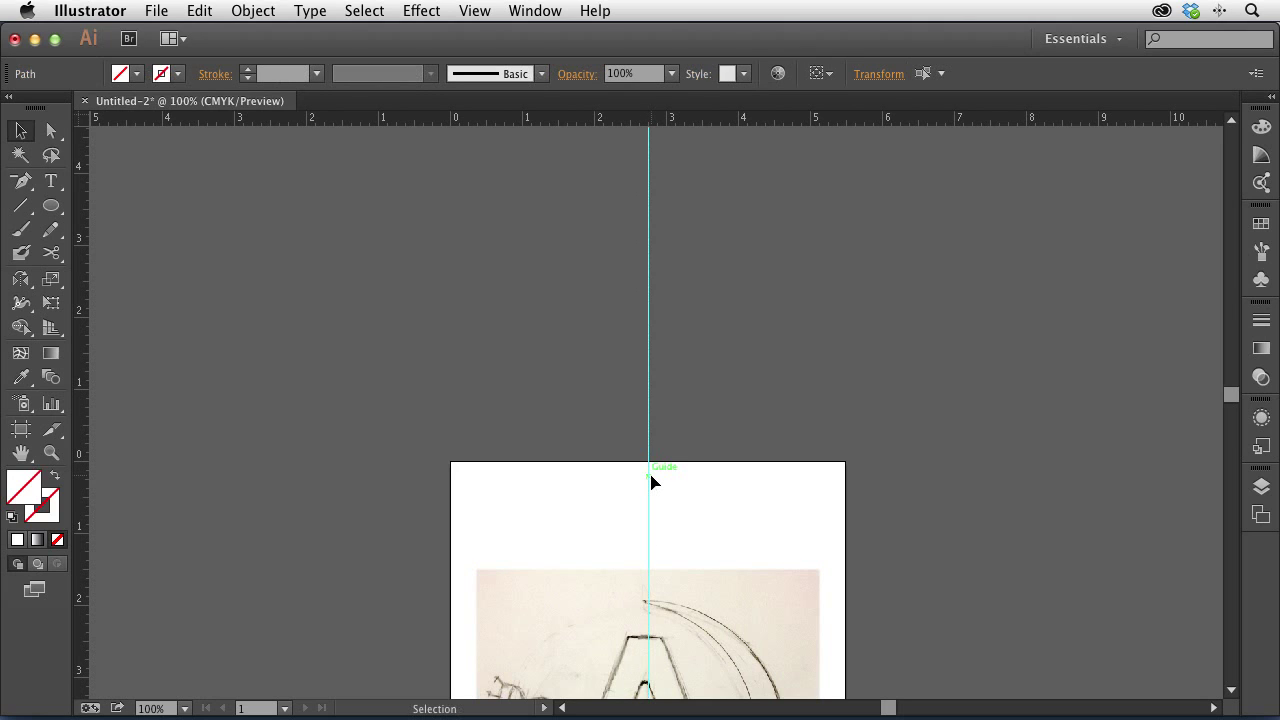
key(space)
mouse_move(723, 509)
mouse_down()
mouse_move(697, 291)
mouse_move(709, 205)
mouse_up()
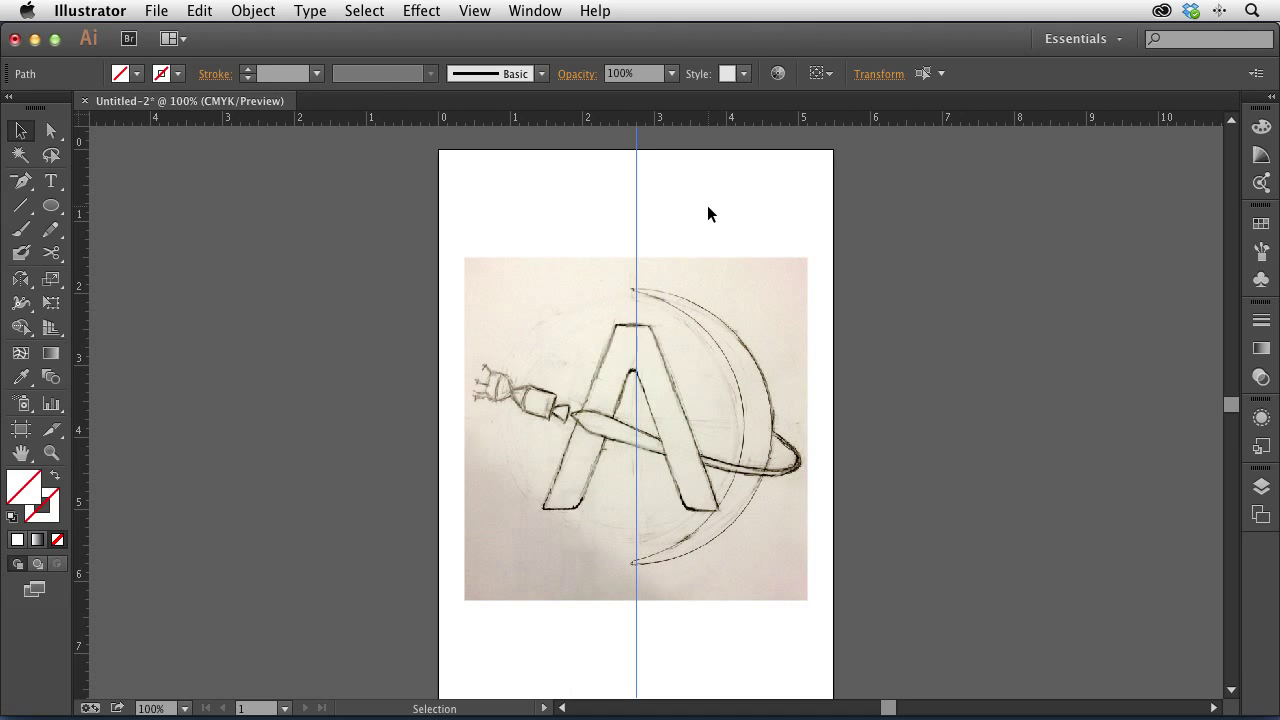
click(600, 188)
right_click(564, 184)
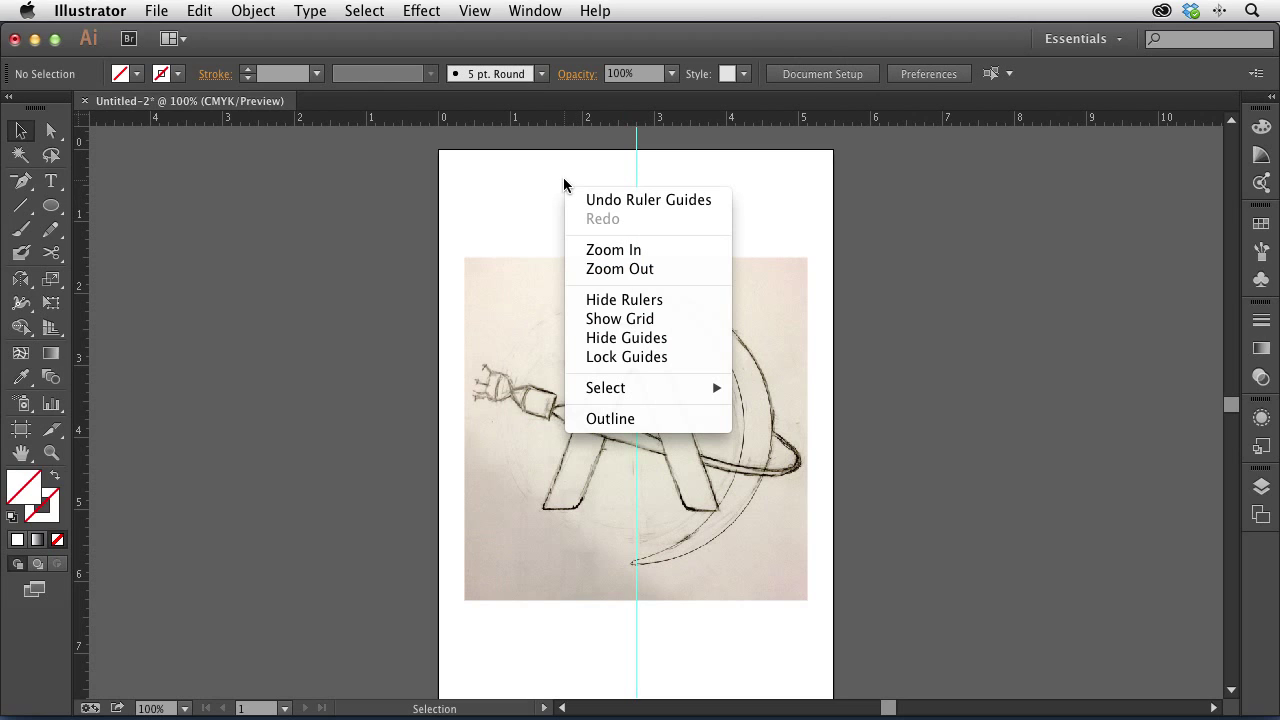
click(635, 357)
- Position the guide at X 2.75 in and lock the guides
drag(570, 178, 703, 194)
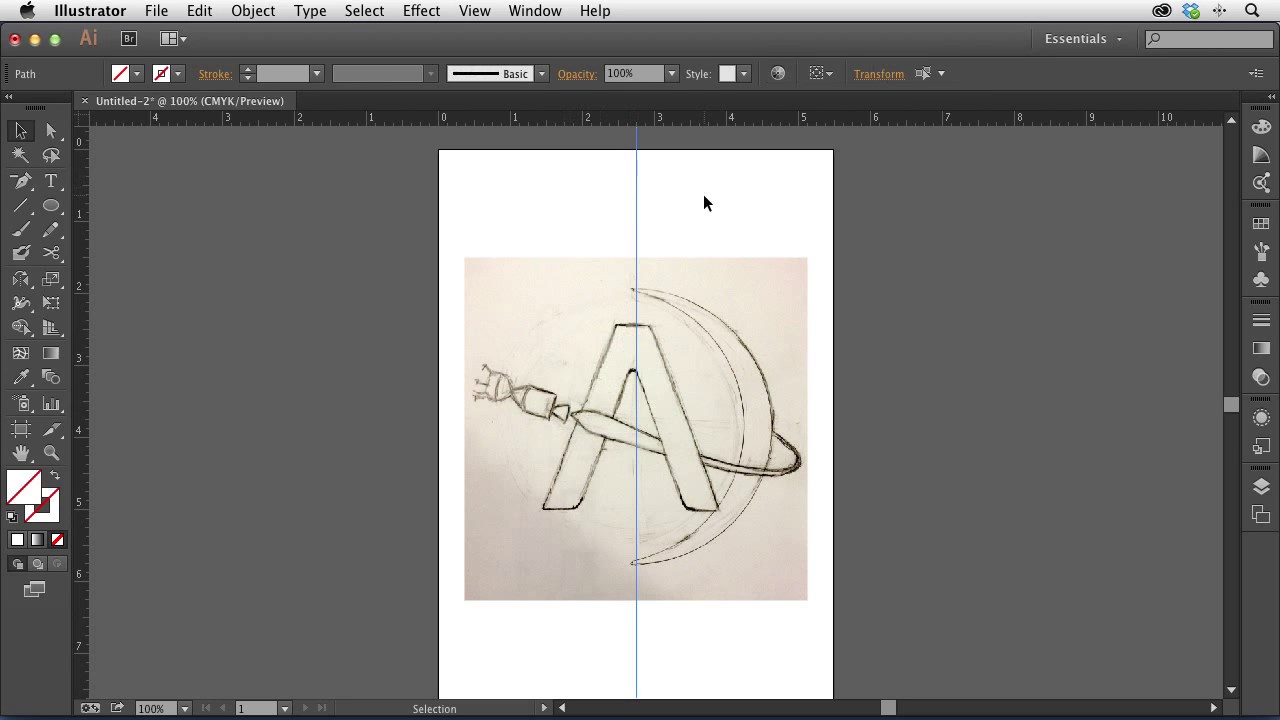
click(880, 77)
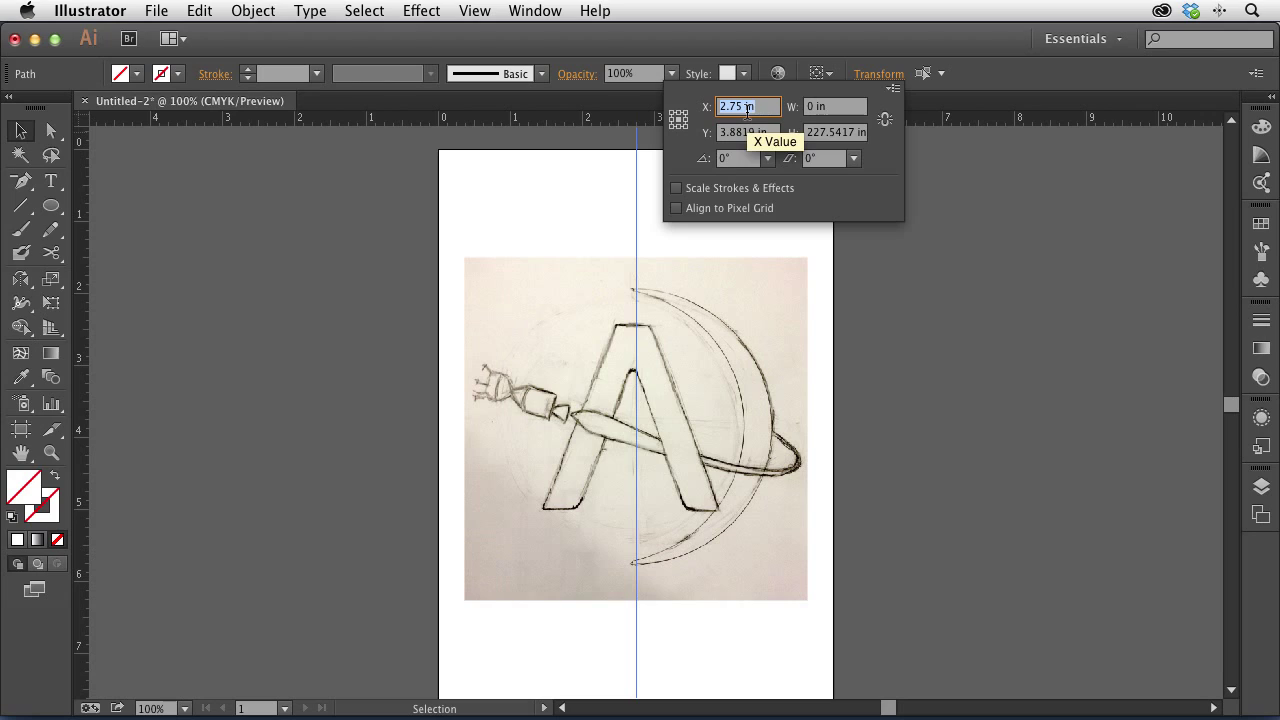
text(2.5)
key(Return)
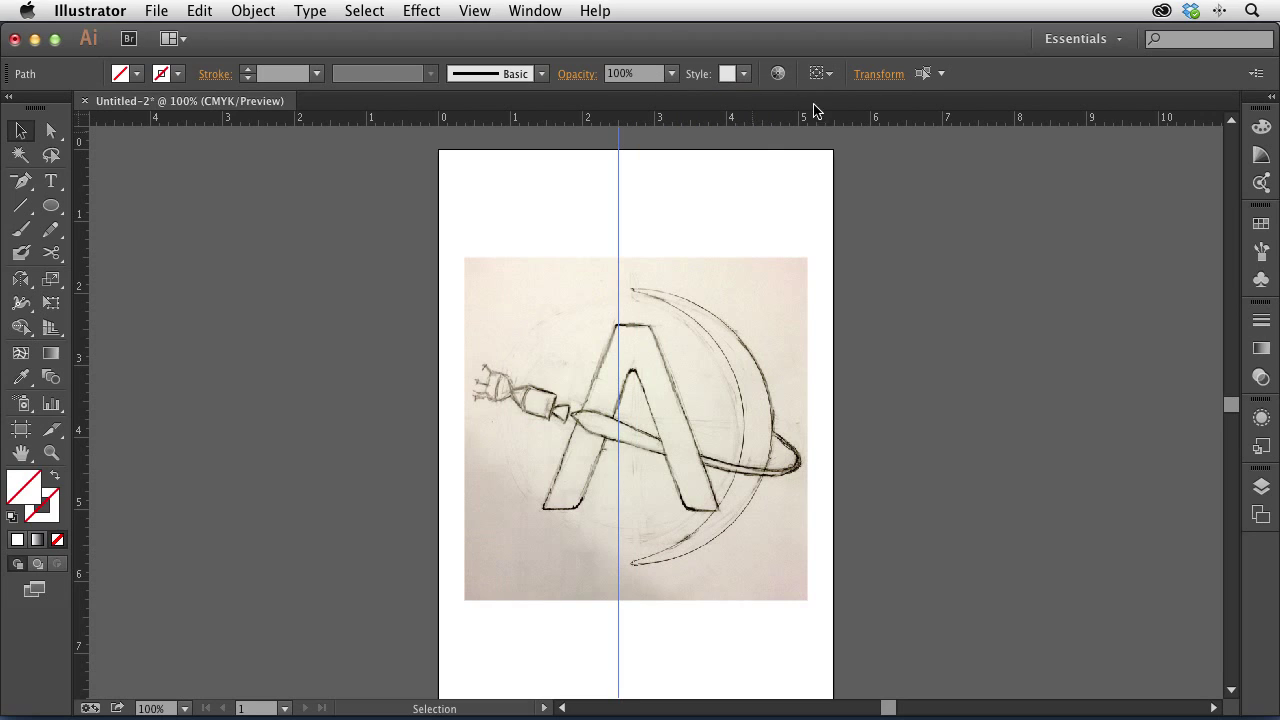
click(879, 76)
click(730, 106)
text(75)
key(Return)
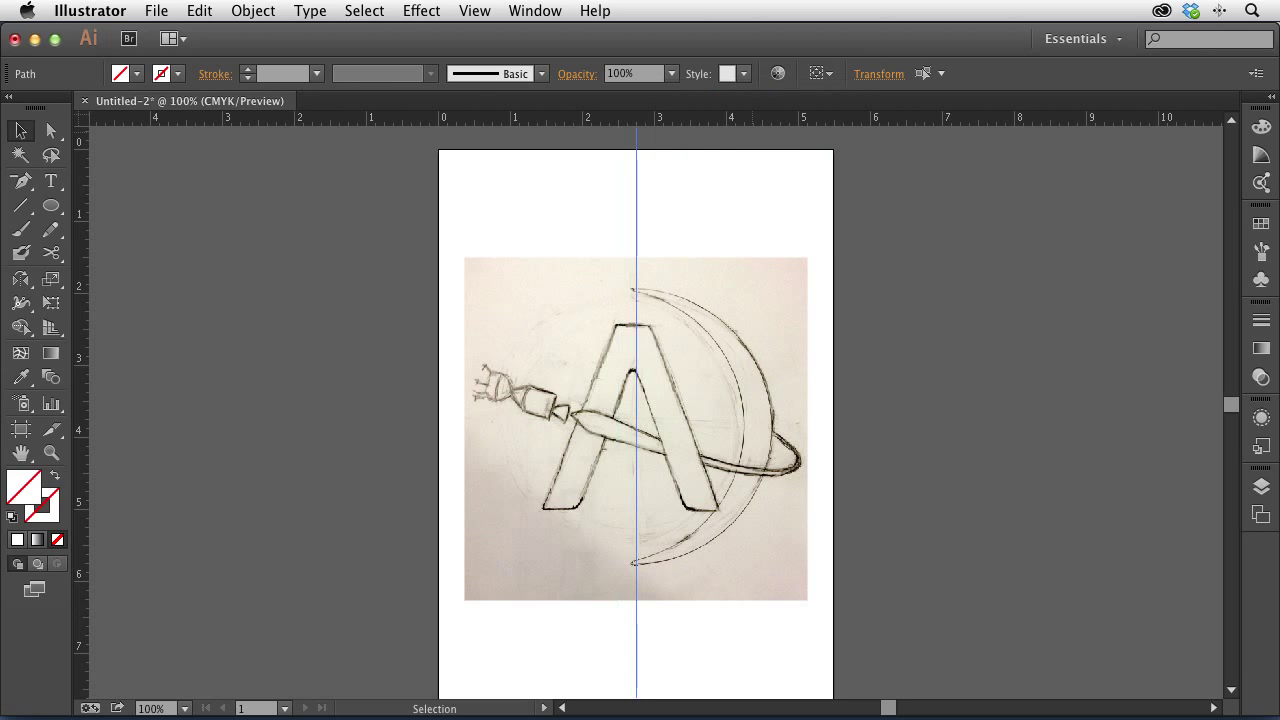
click(536, 175)
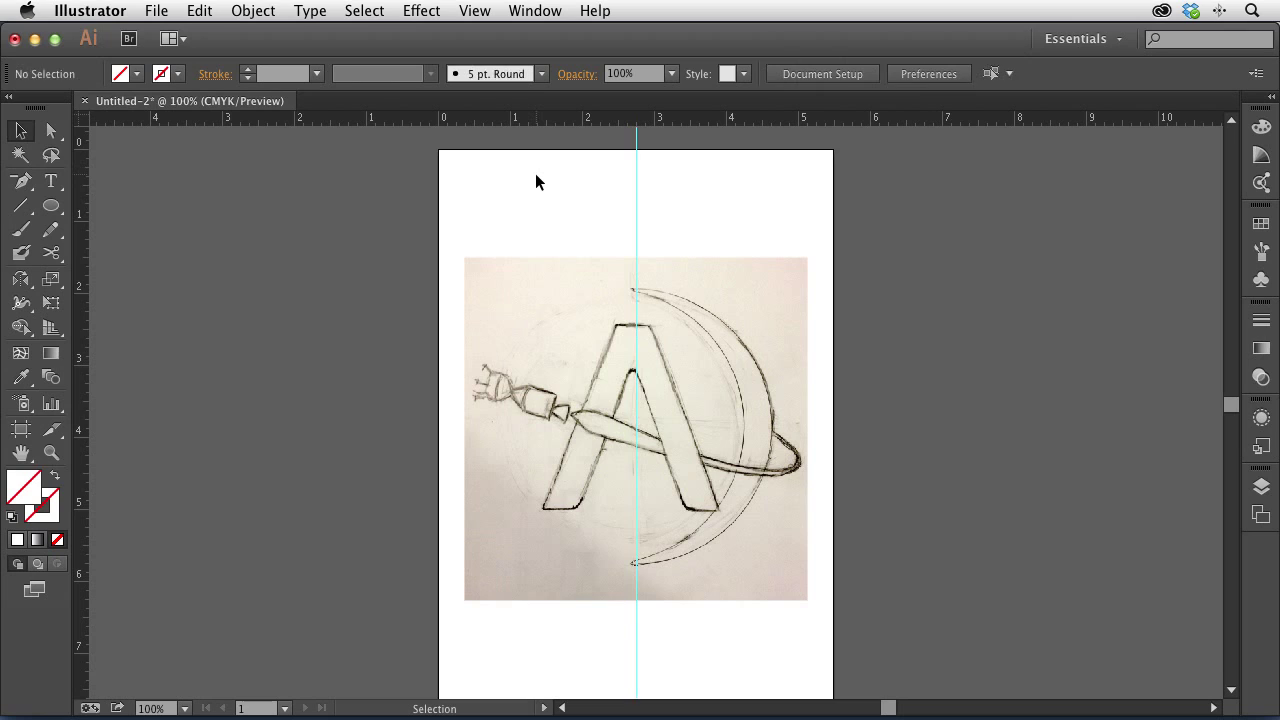
right_click(519, 174)
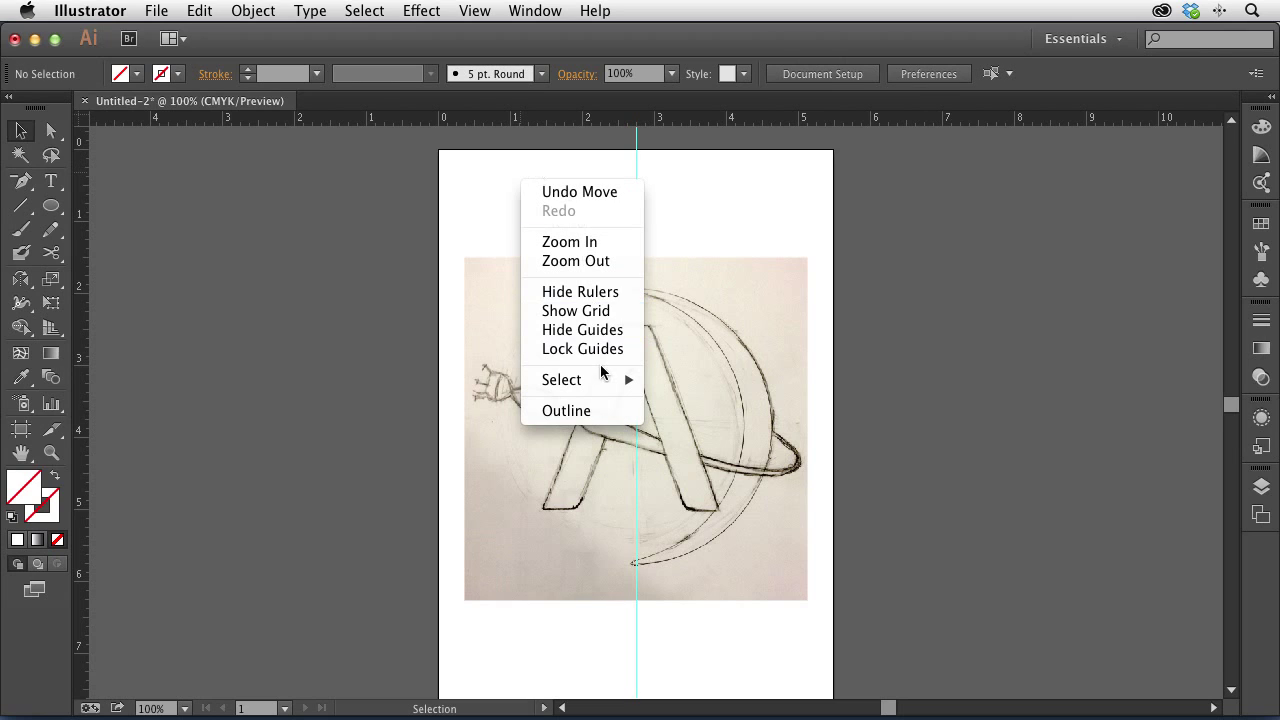
click(600, 349)
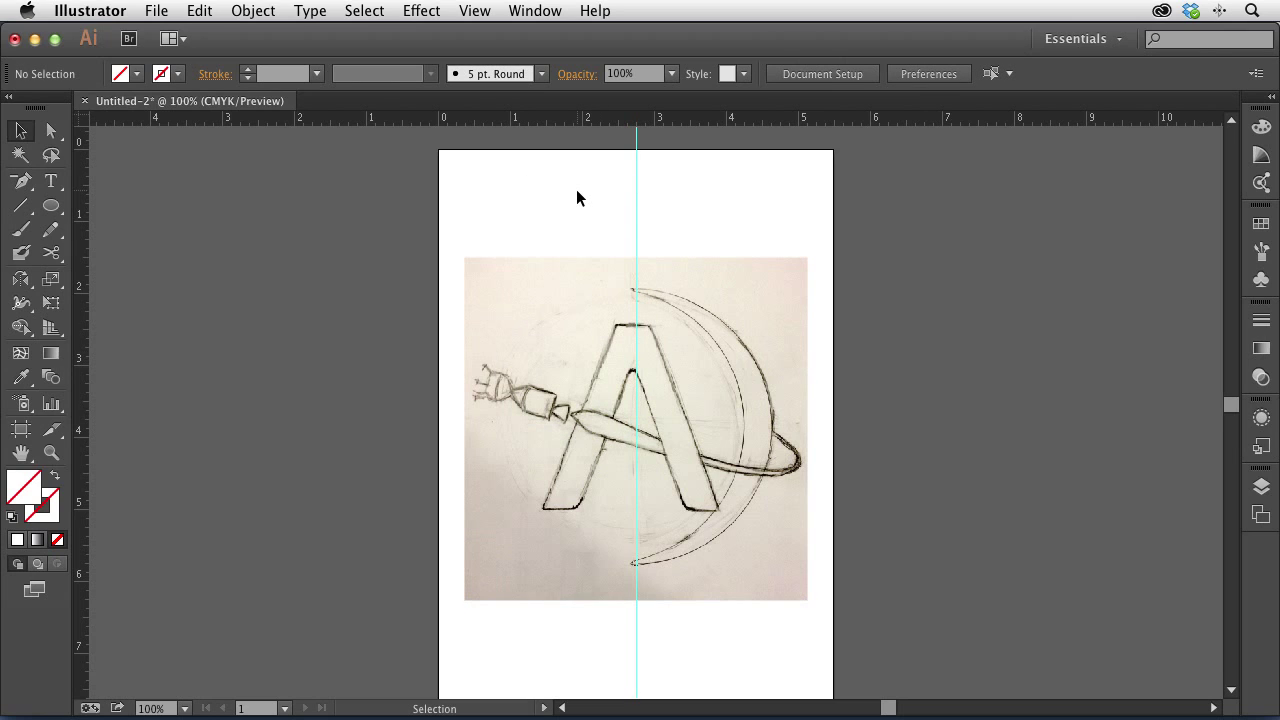
- Add a new layer named 'artwork' in the Layers panel
click(1262, 487)
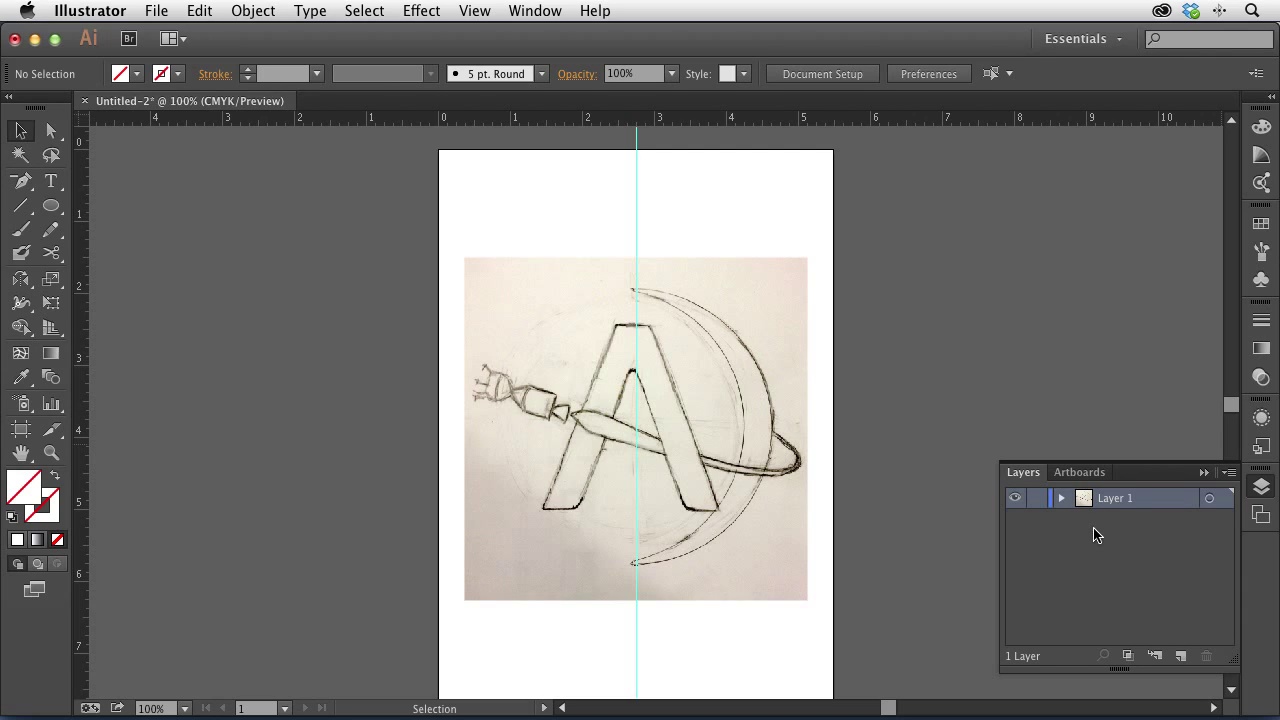
click(1181, 655)
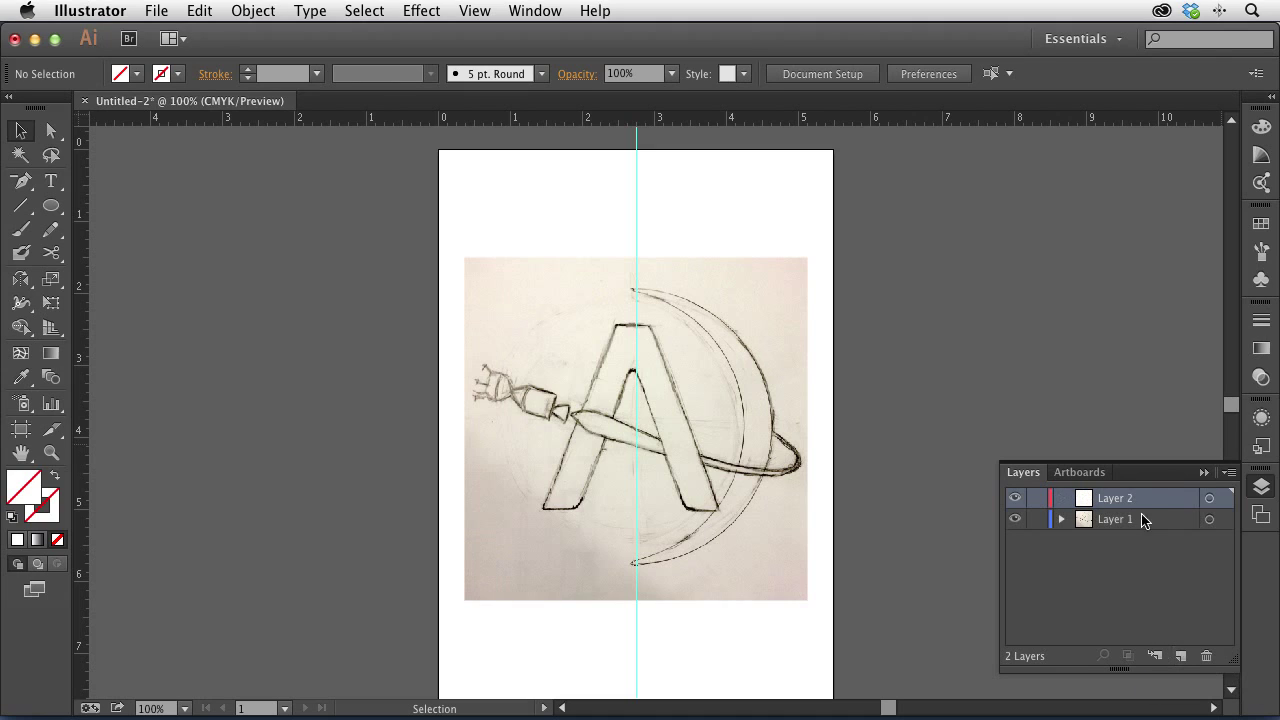
double_click(1113, 497)
text(artwork)
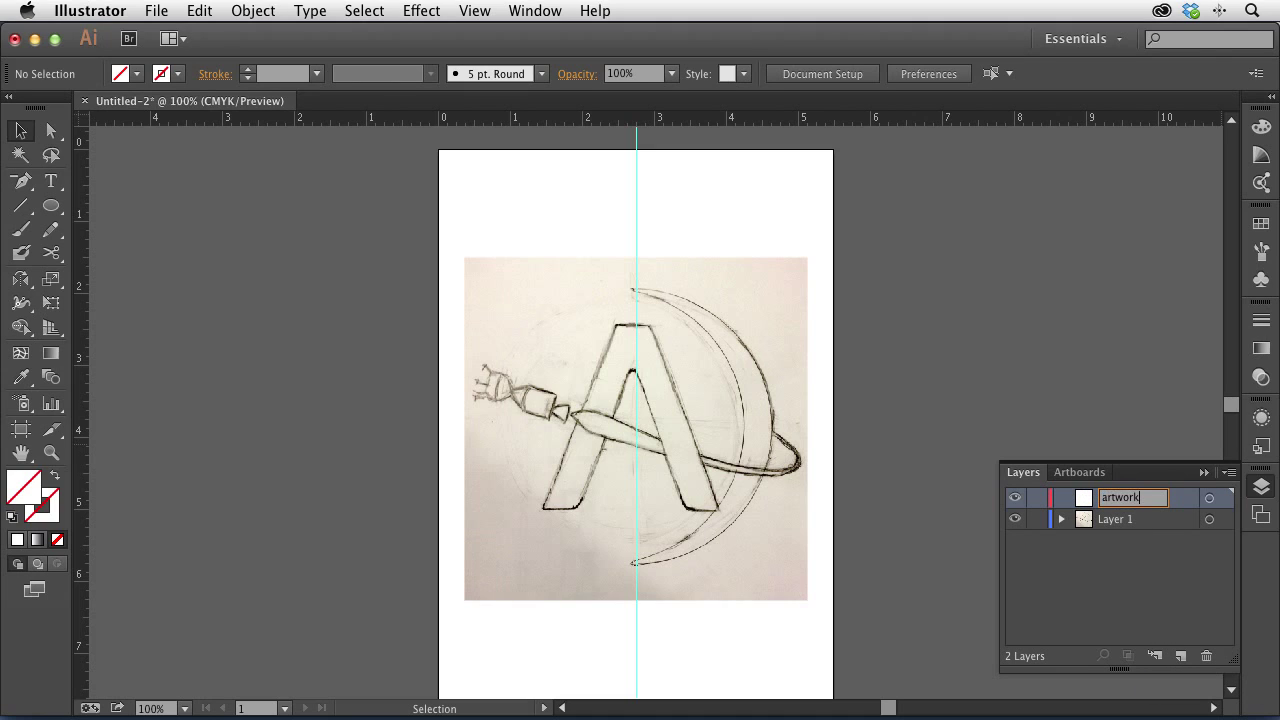
key(Return)
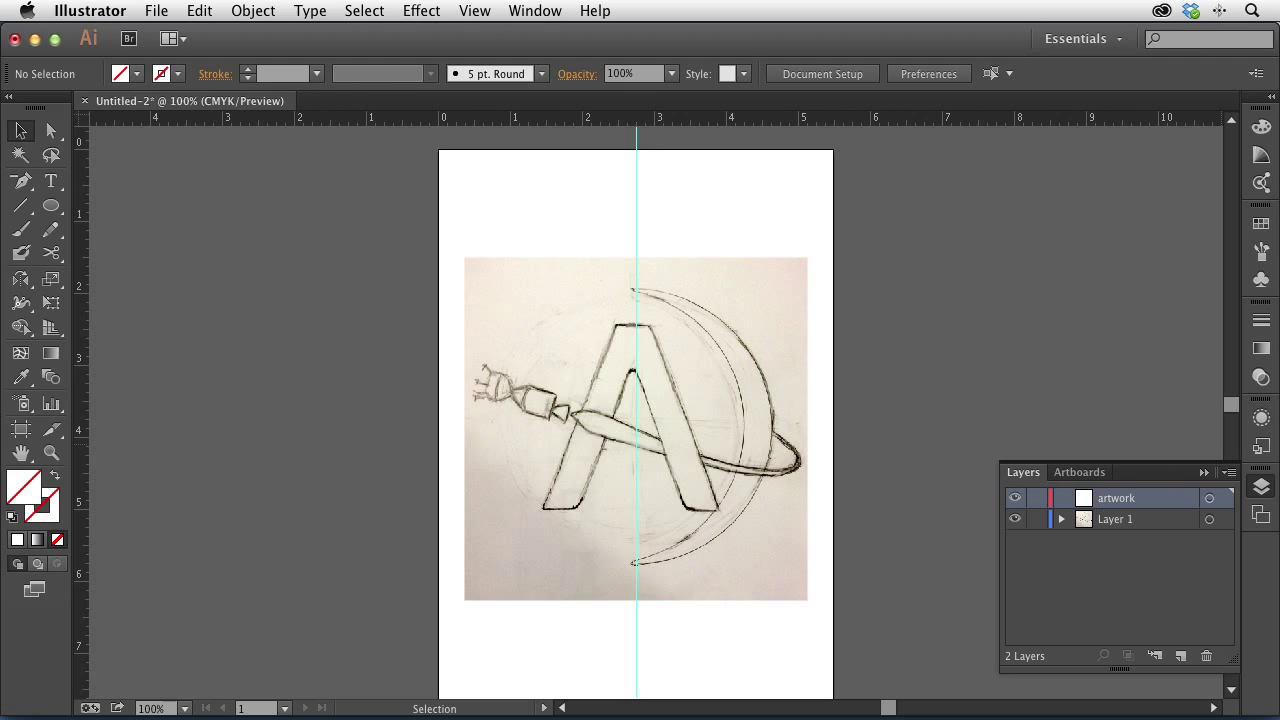
- Rename Layer 1 to 'sketch' and open its Layer Options
double_click(1117, 520)
text(sketch)
key(Return)
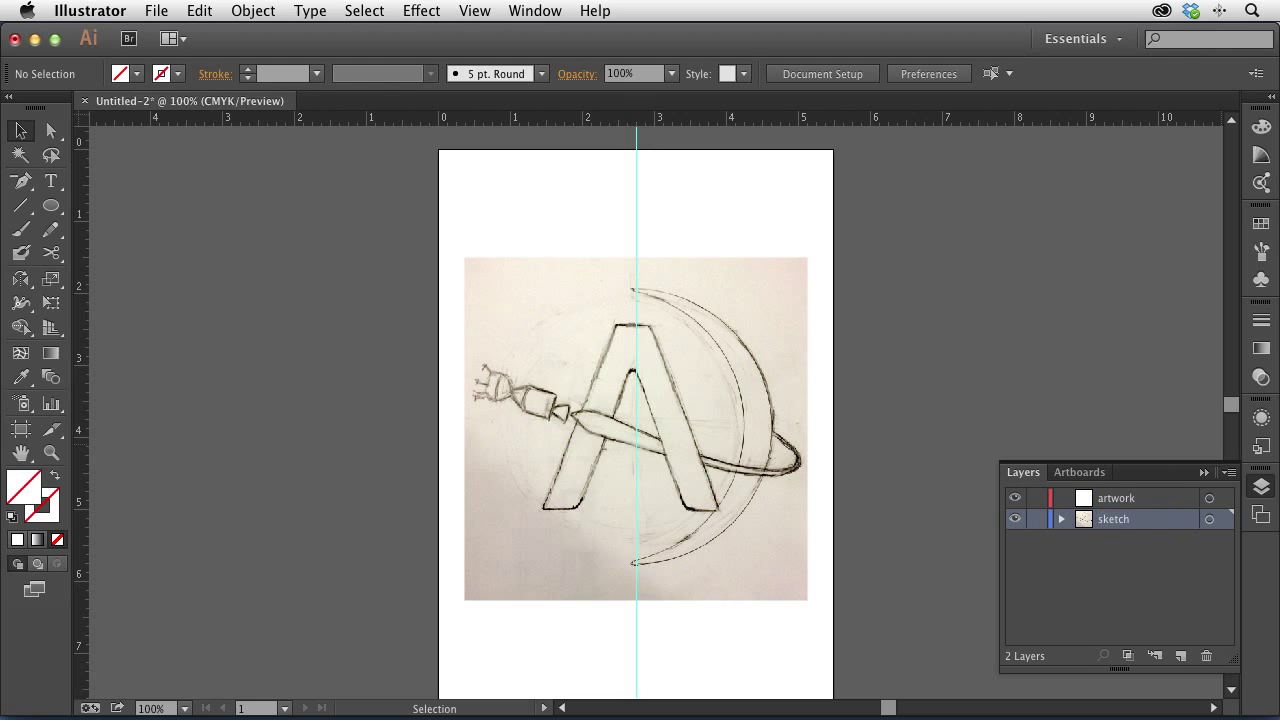
click(1143, 589)
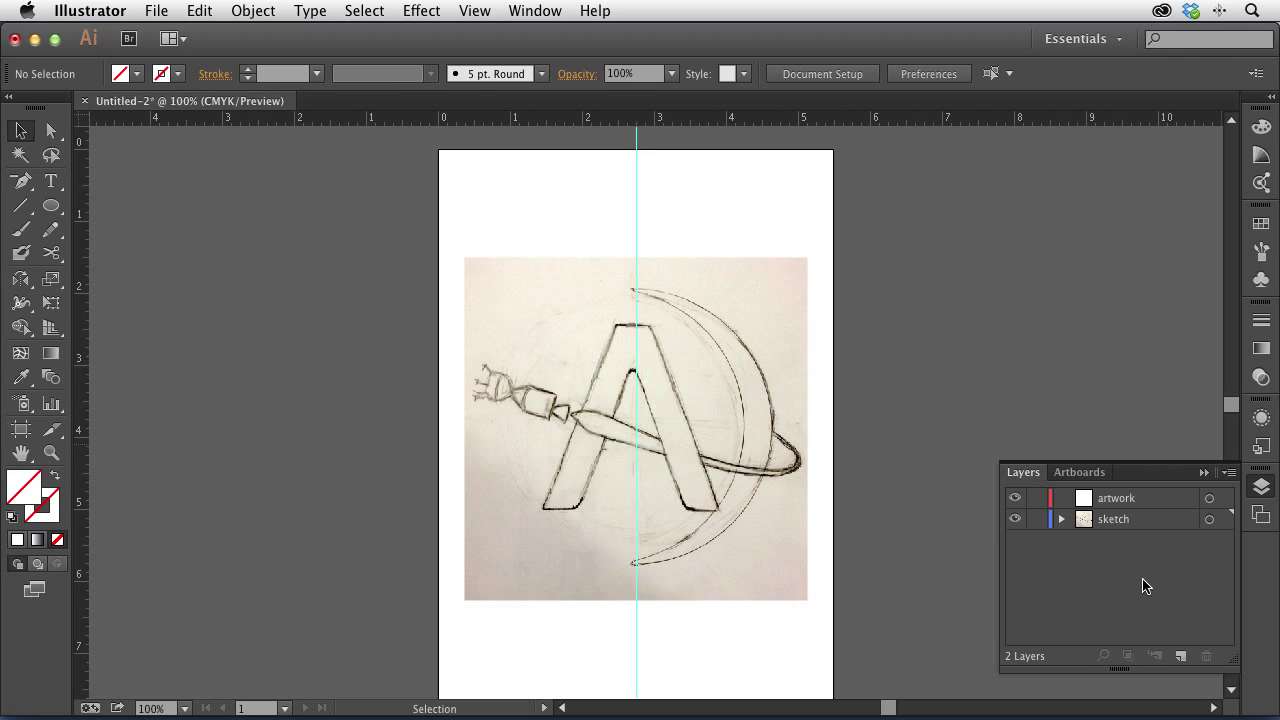
click(1148, 522)
double_click(1148, 522)
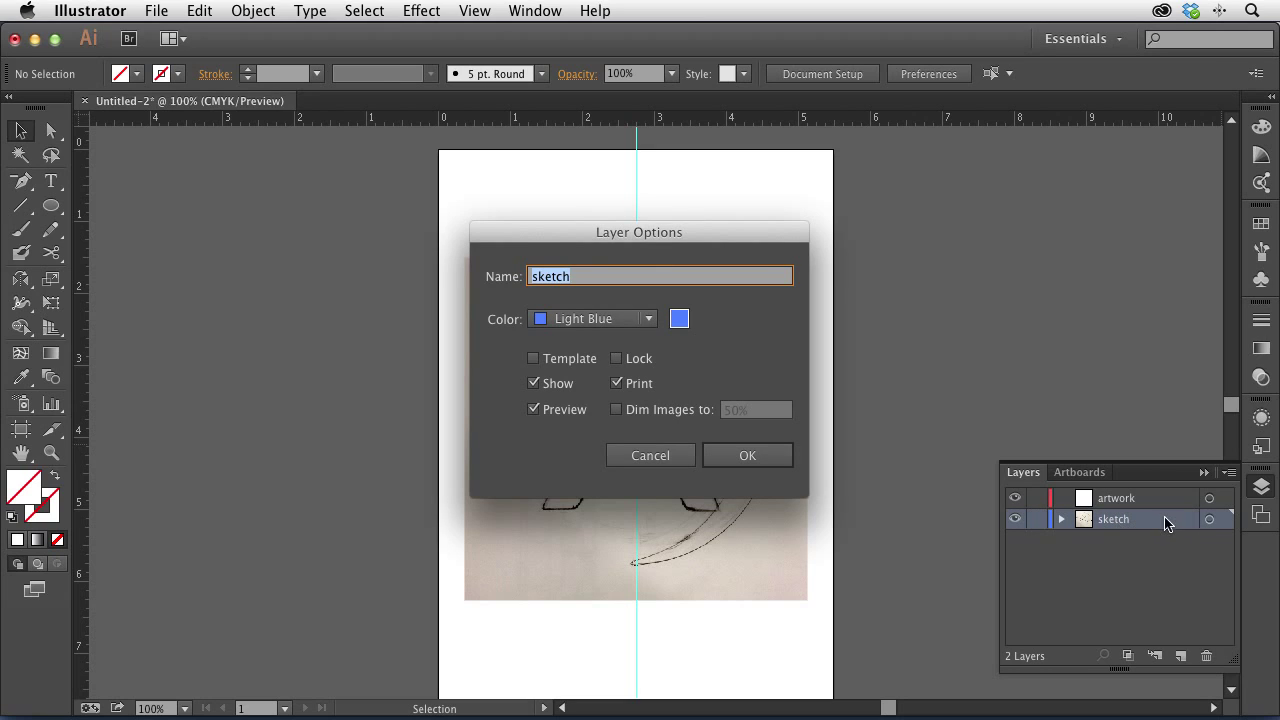
- Make the sketch layer a Template with images dimmed to 25%, then select the artwork layer
click(563, 359)
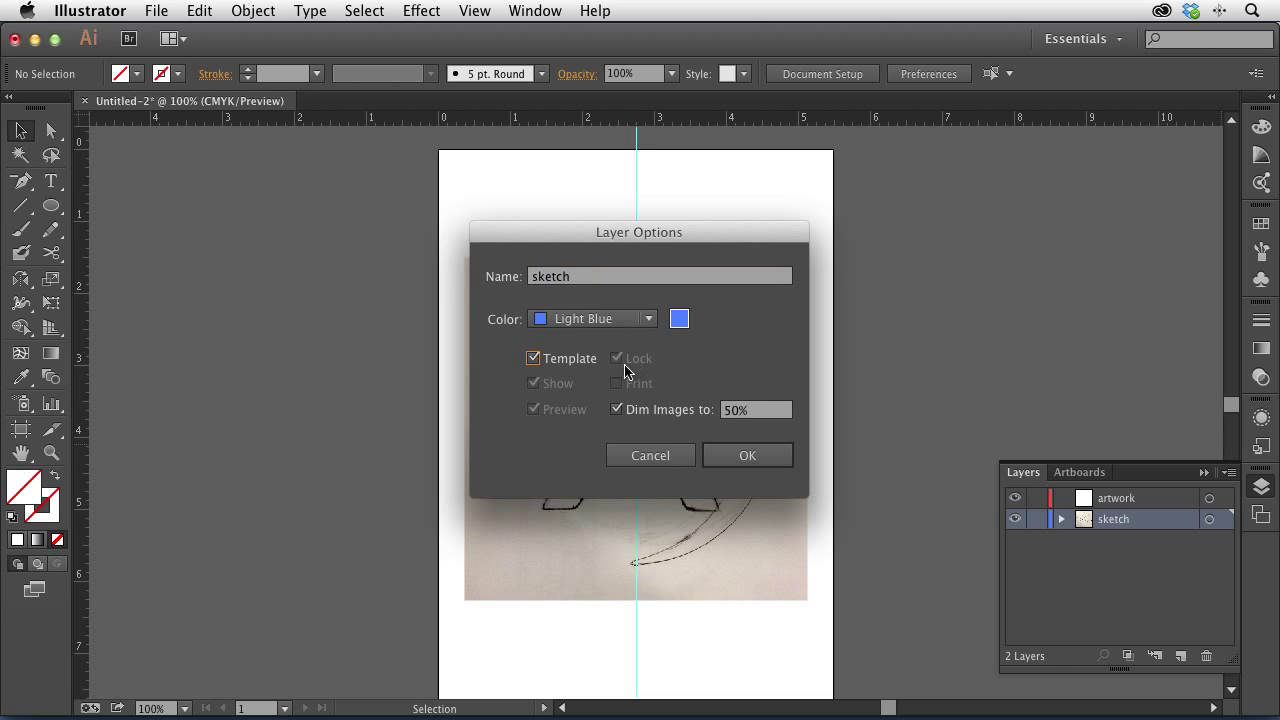
click(759, 415)
text(25)
click(749, 456)
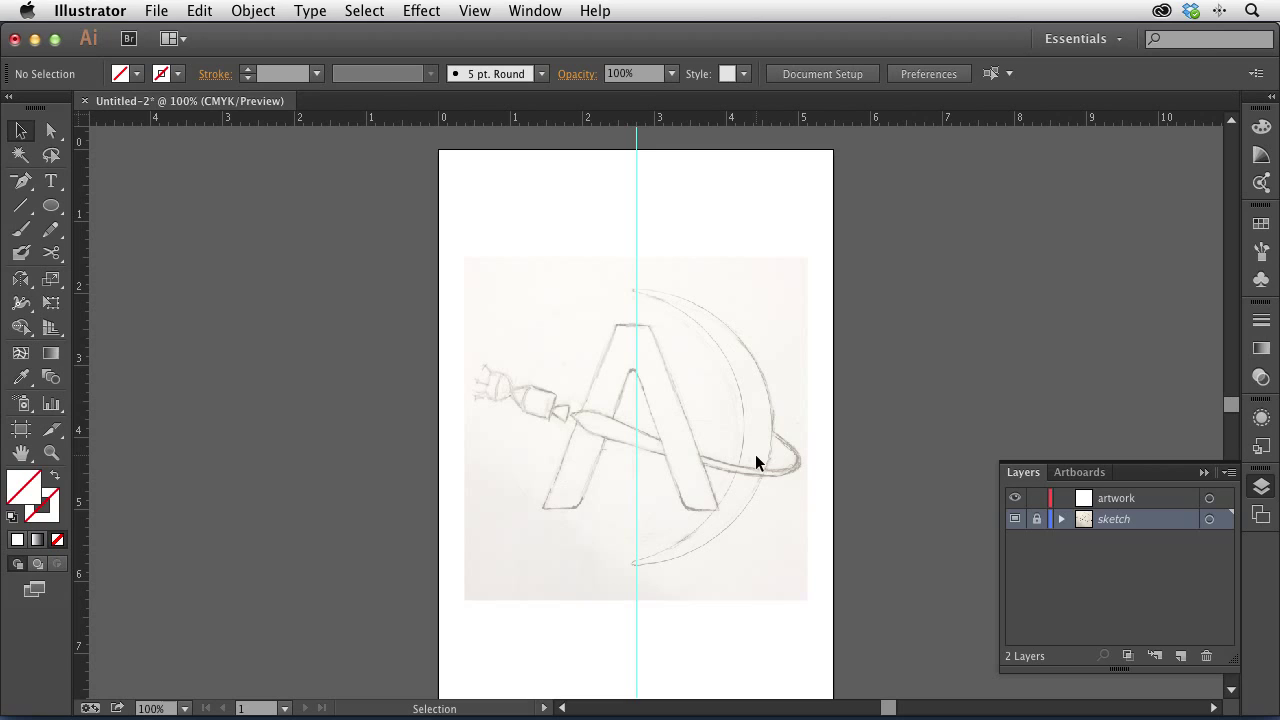
click(1141, 499)
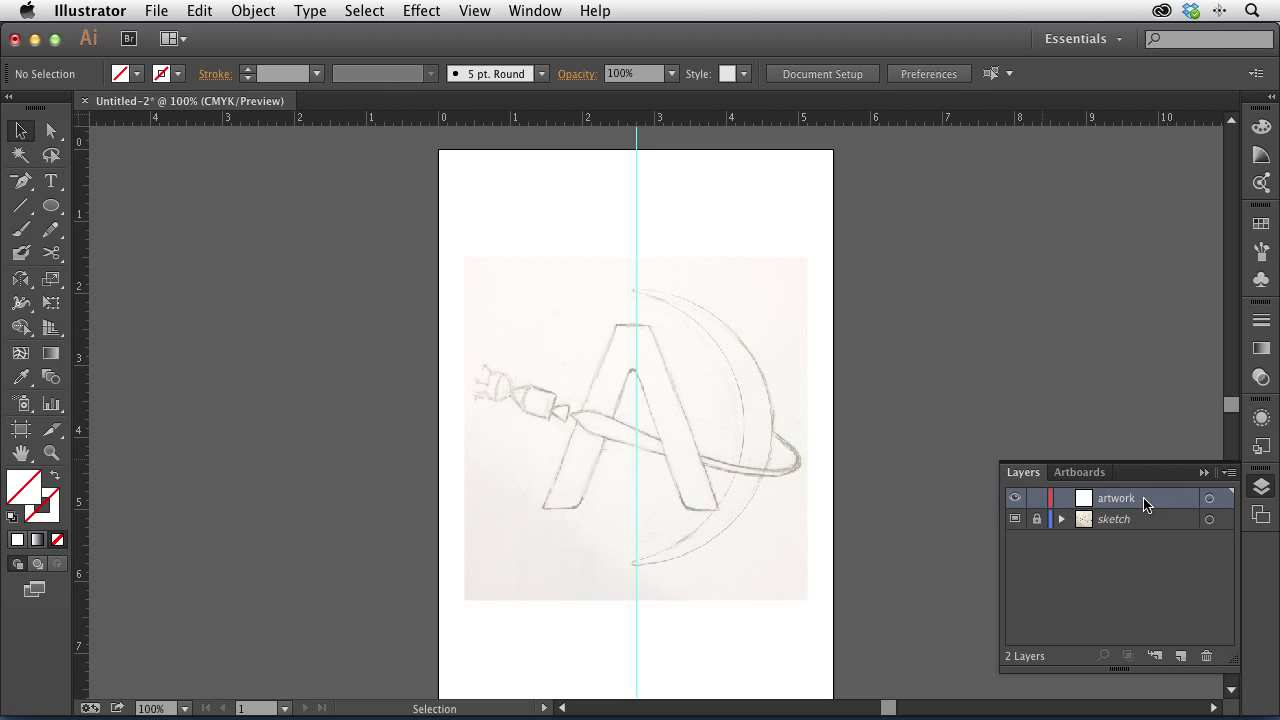
drag(492, 277, 698, 416)
drag(480, 340, 710, 502)
drag(488, 376, 801, 532)
- With the Ellipse tool, draw a 3.75 in circle around the sketched A and apply default fill and stroke
click(50, 207)
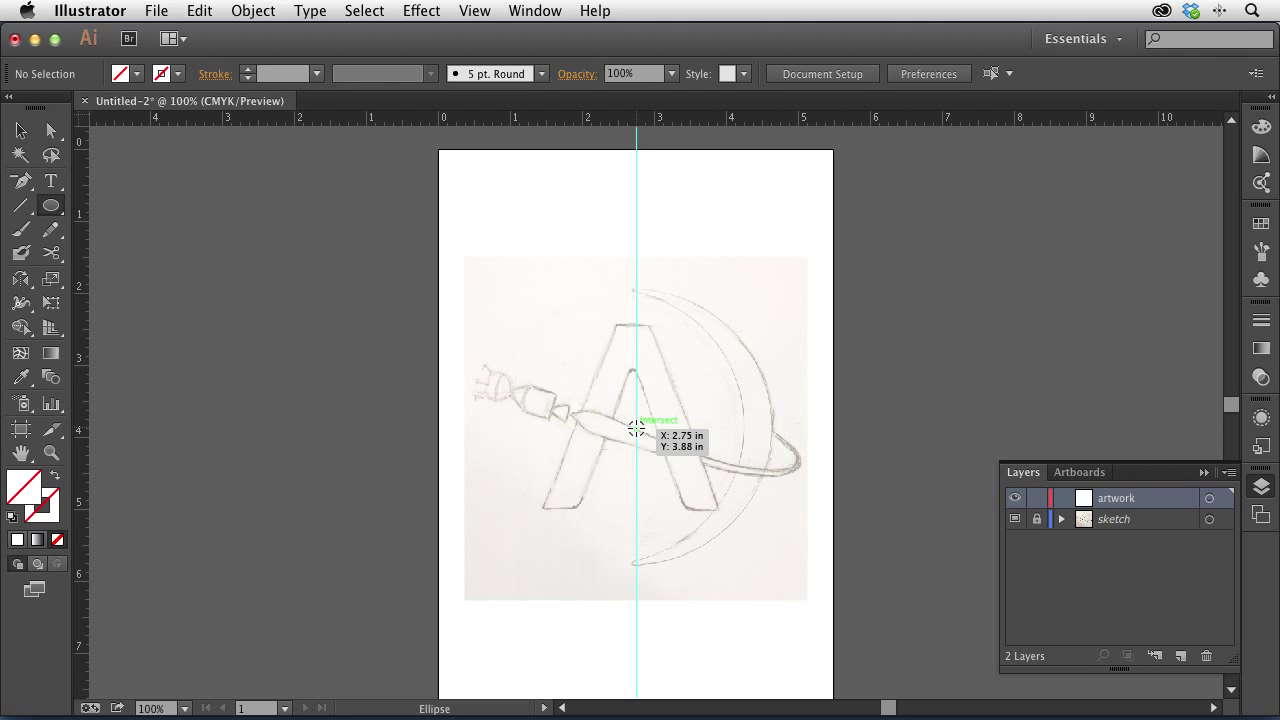
drag(636, 429, 771, 543)
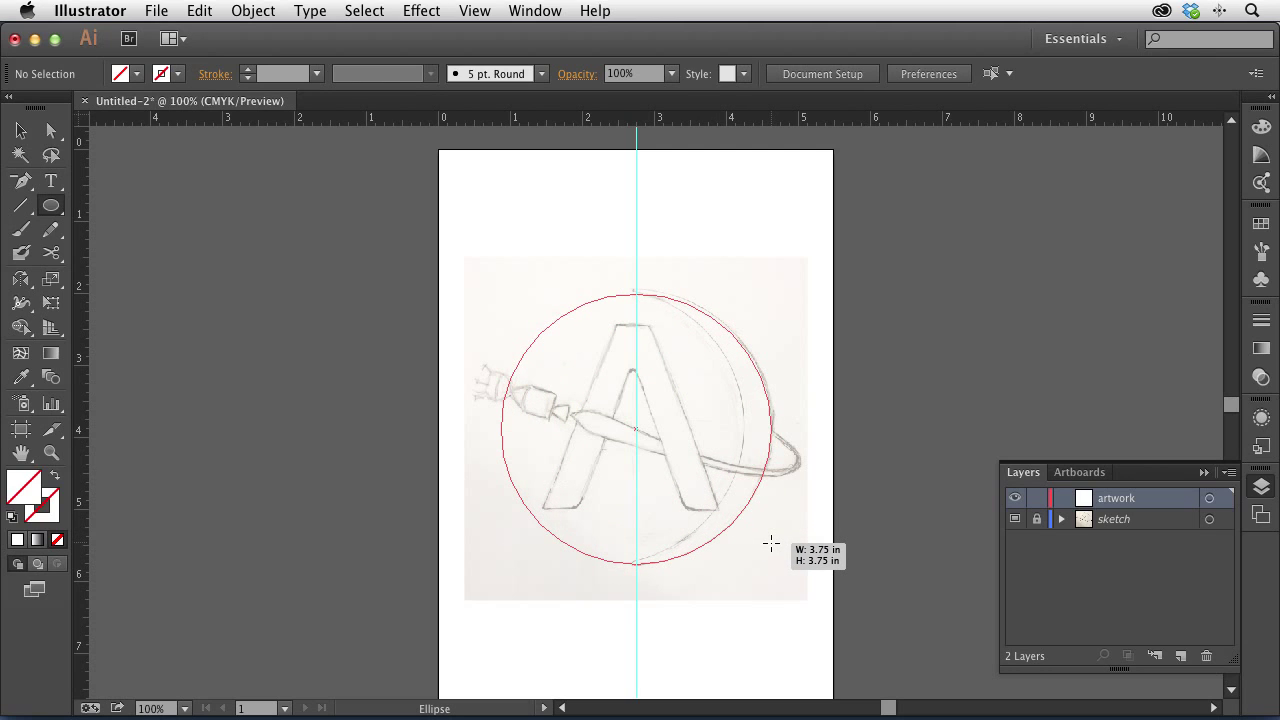
drag(771, 543, 771, 543)
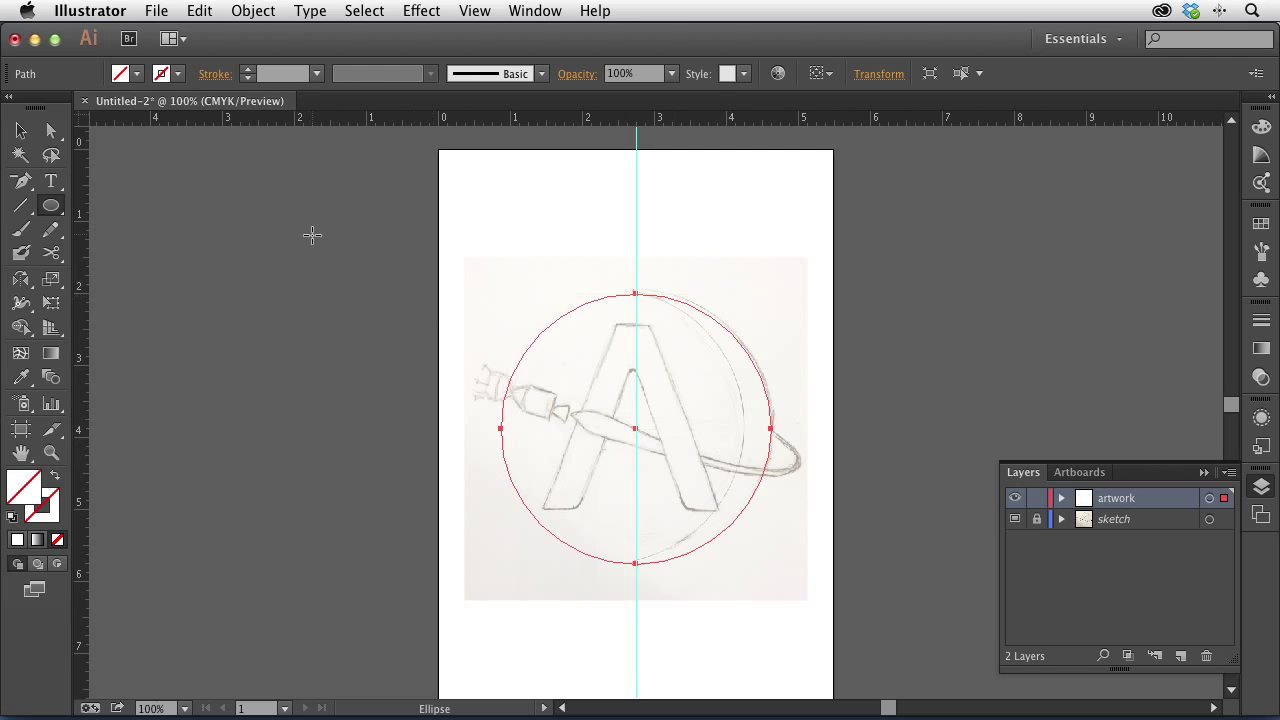
key(d)
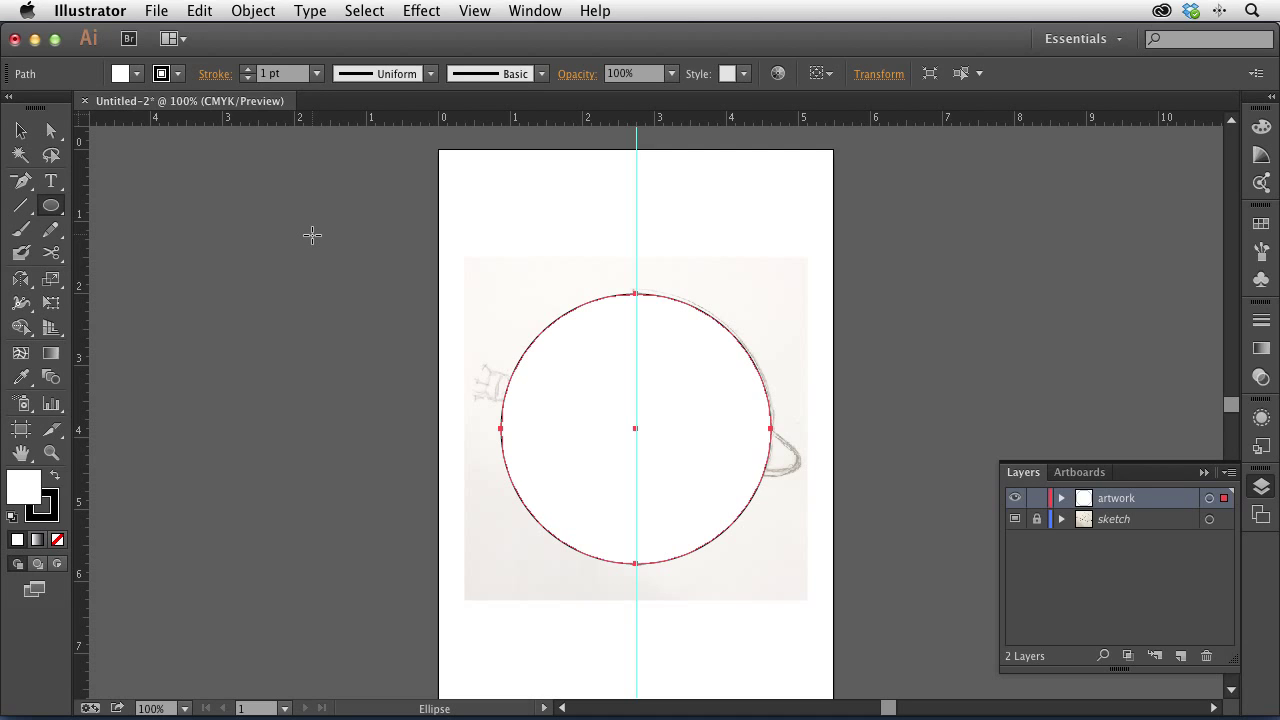
- Set the circle's fill to None, keeping its black stroke
click(52, 497)
key(slash)
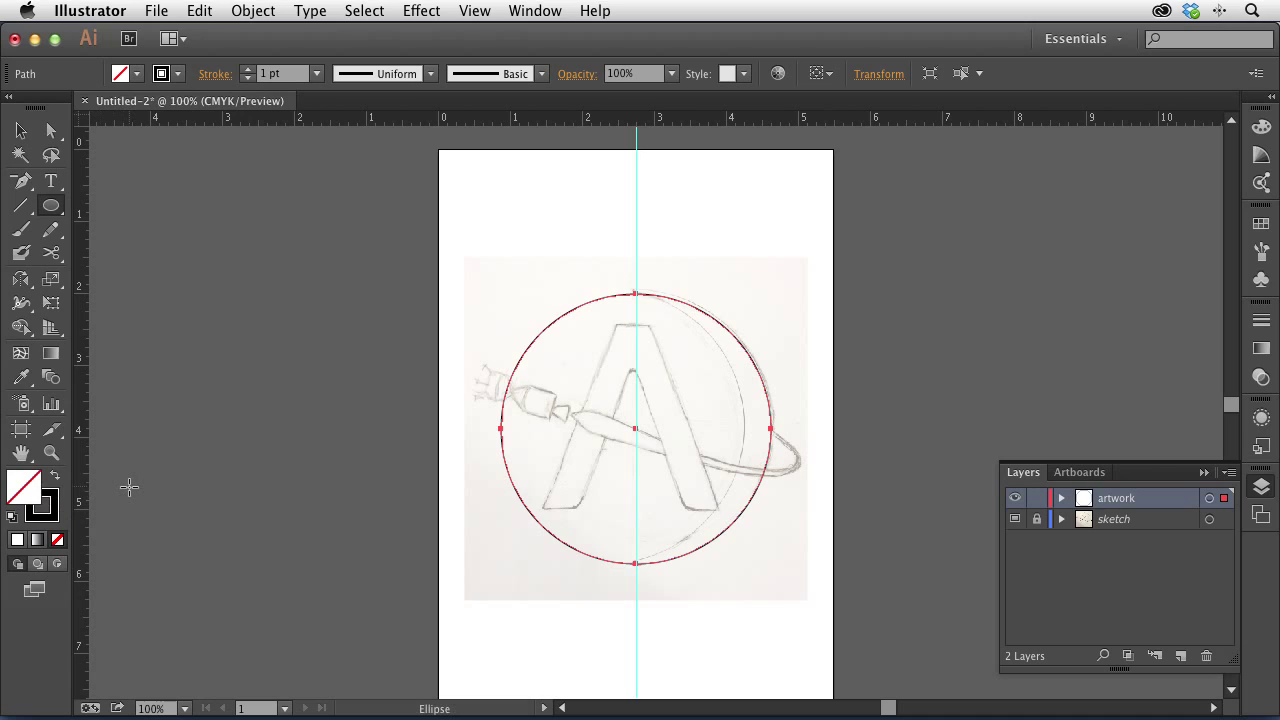
key(x)
key(x)
key(x)
key(x)
key(x)
key(x)
key(x)
key(x)
- Zoom in on the circle and begin dragging a copy of it to the left
click(20, 130)
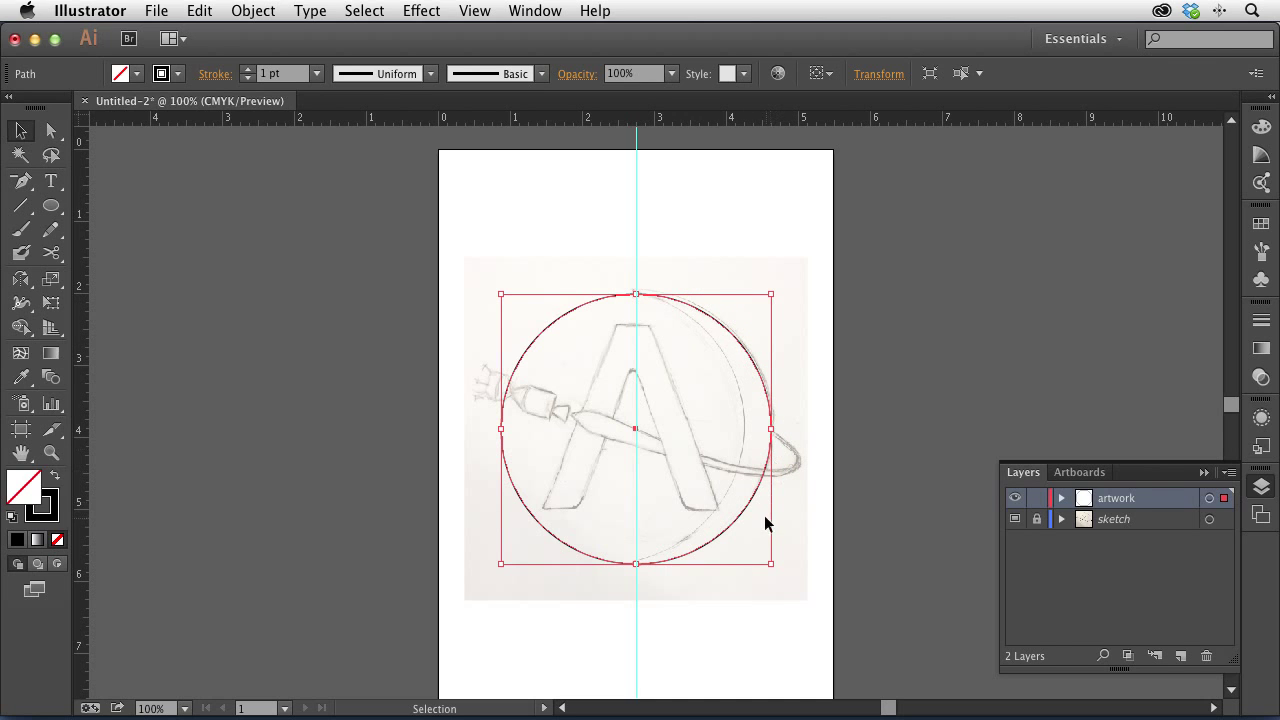
key(super+equal)
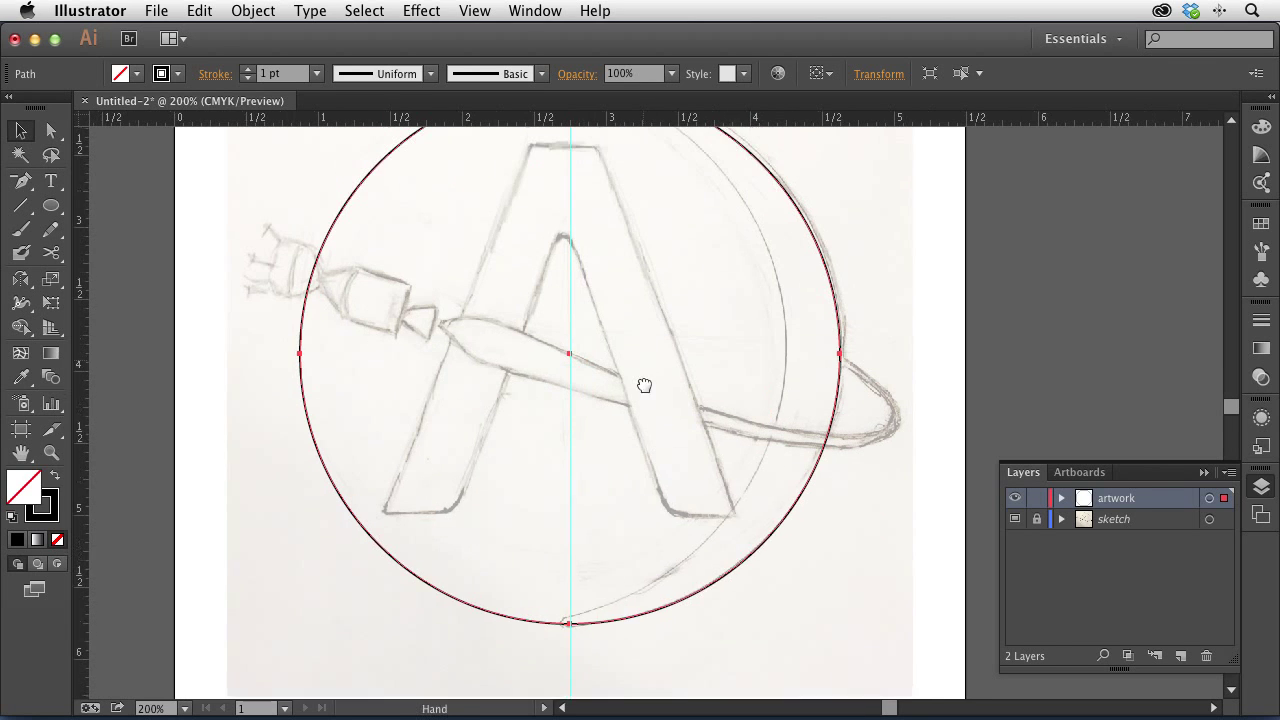
drag(644, 385, 649, 443)
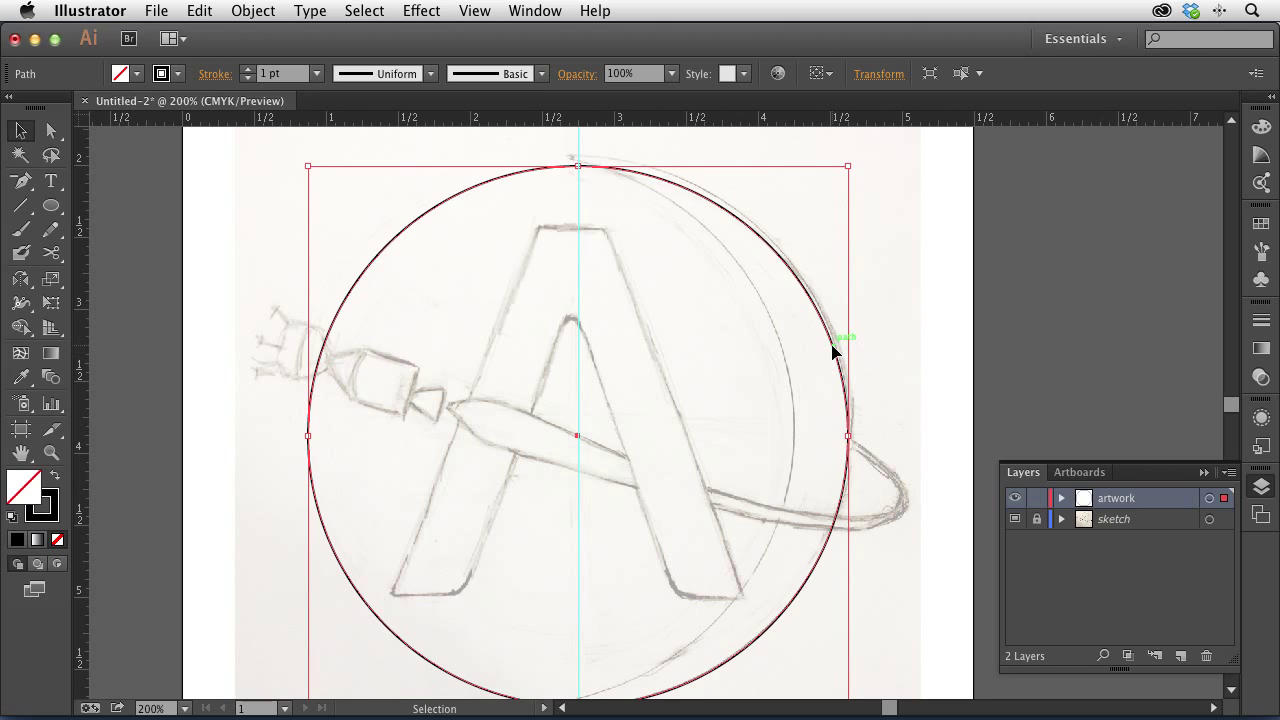
drag(831, 344, 815, 352)
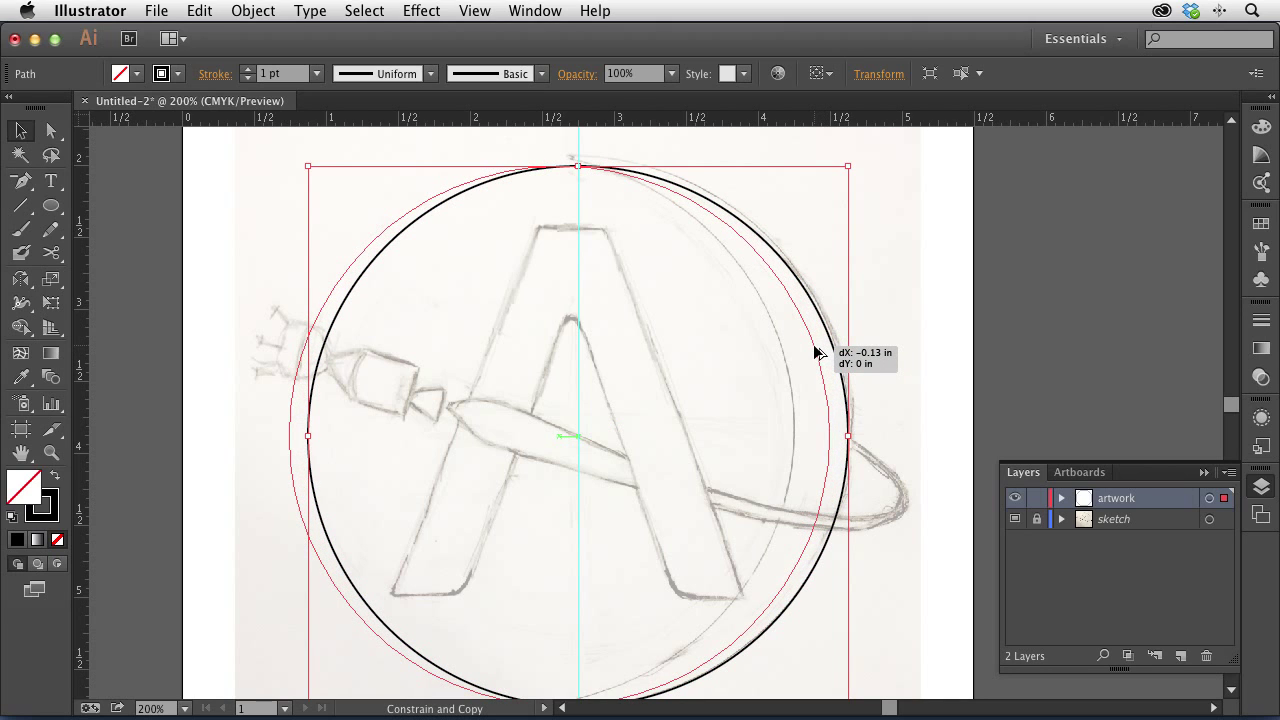
- Offset the circle copy left, then nudge it right and down to match the sketch's crescent edge
drag(817, 352, 780, 349)
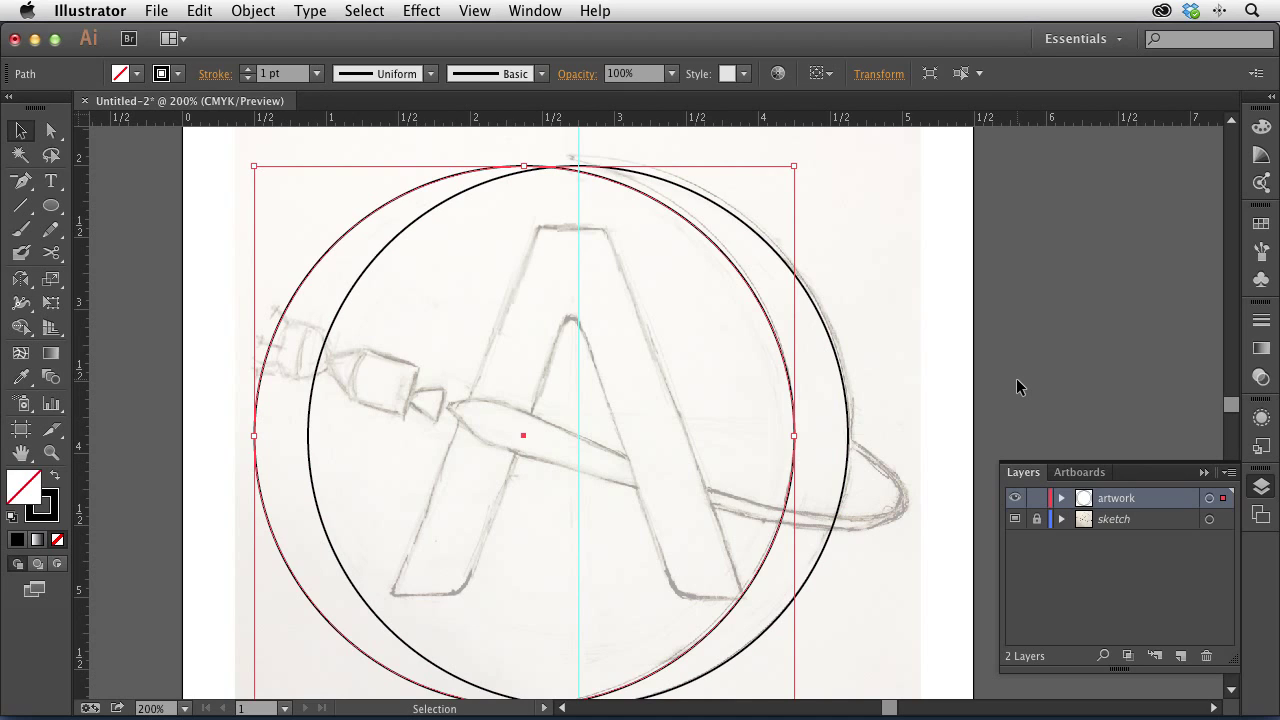
key(Right)
key(Right)
key(Right)
key(Right)
key(Right)
key(Right)
key(Right)
key(Right)
key(Right)
key(Right)
key(Right)
key(Right)
key(Right)
key(Right)
key(Right)
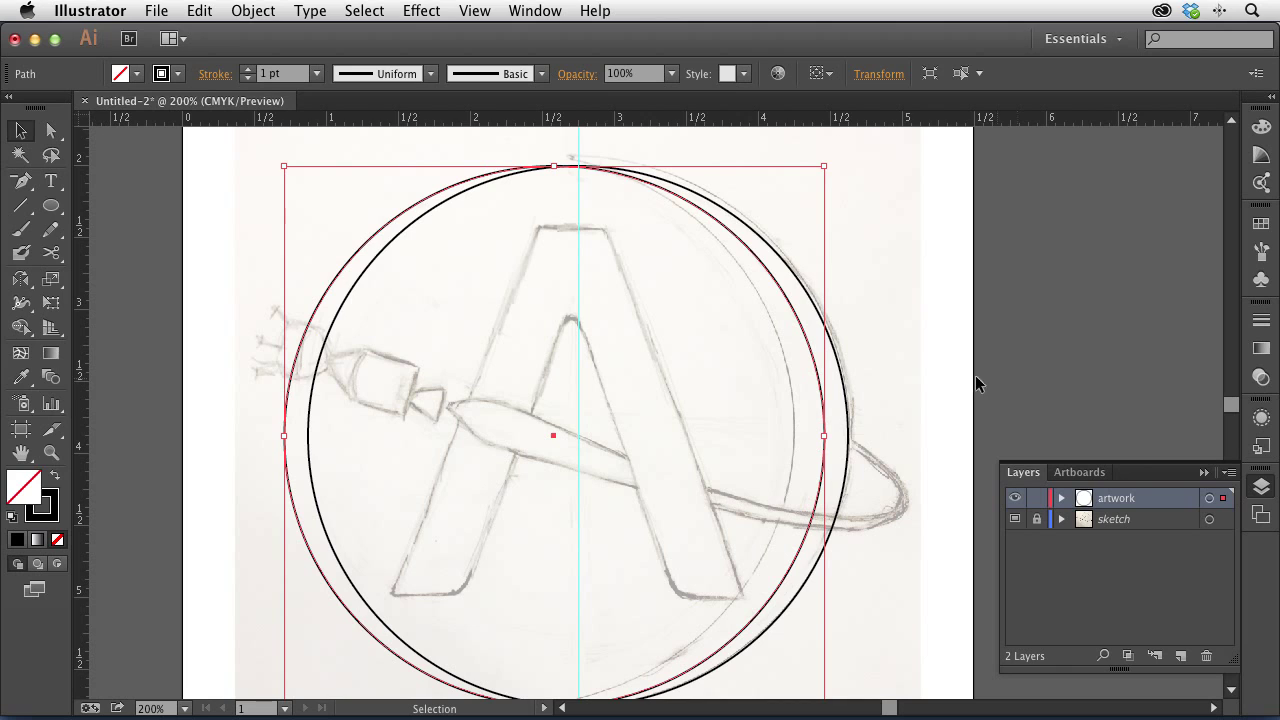
drag(681, 424, 683, 400)
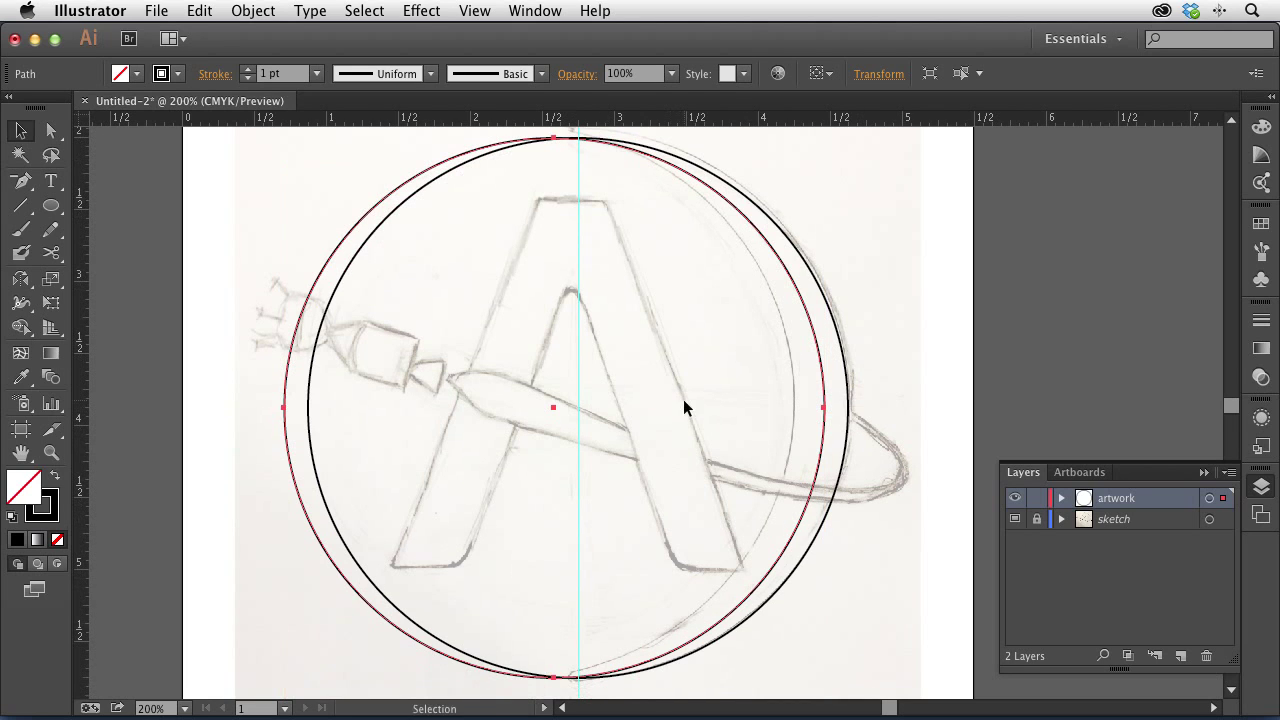
key(ctrl+minus)
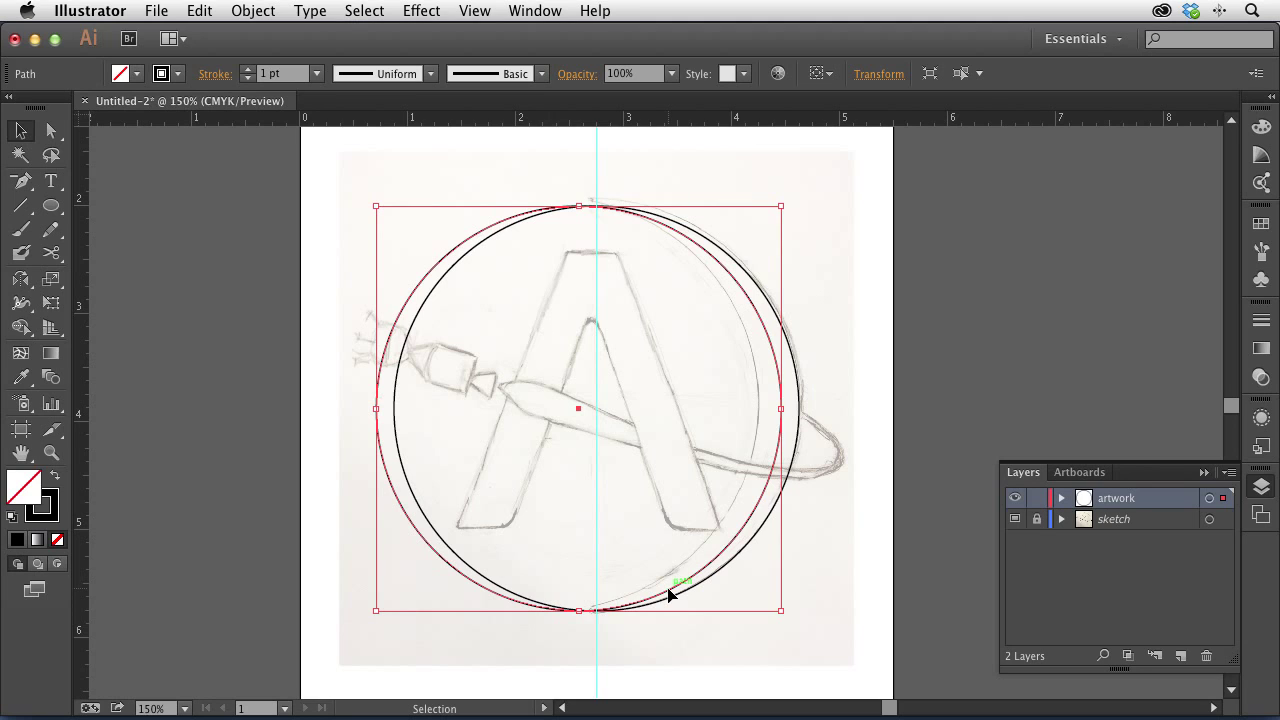
key(Down)
key(Down)
key(Down)
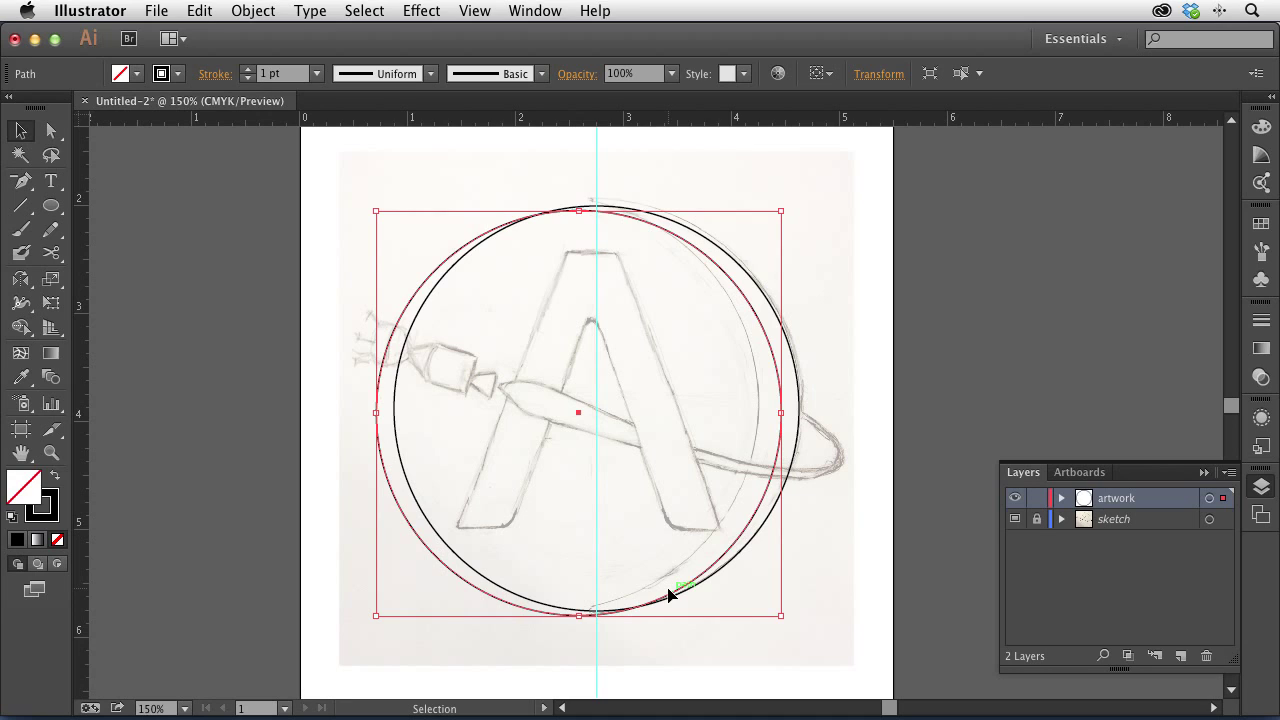
click(814, 312)
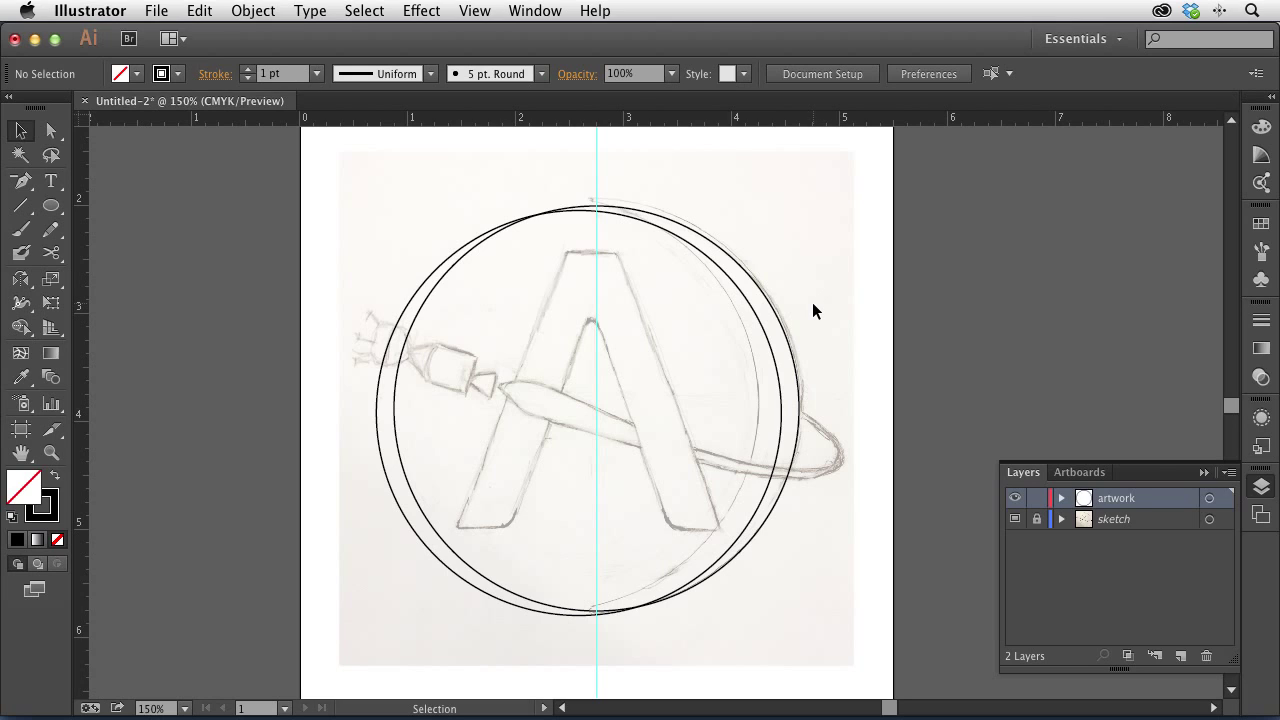
- Delete the circles' inner overlapping regions with Shape Builder, leaving only the right-side crescent
drag(819, 212, 699, 384)
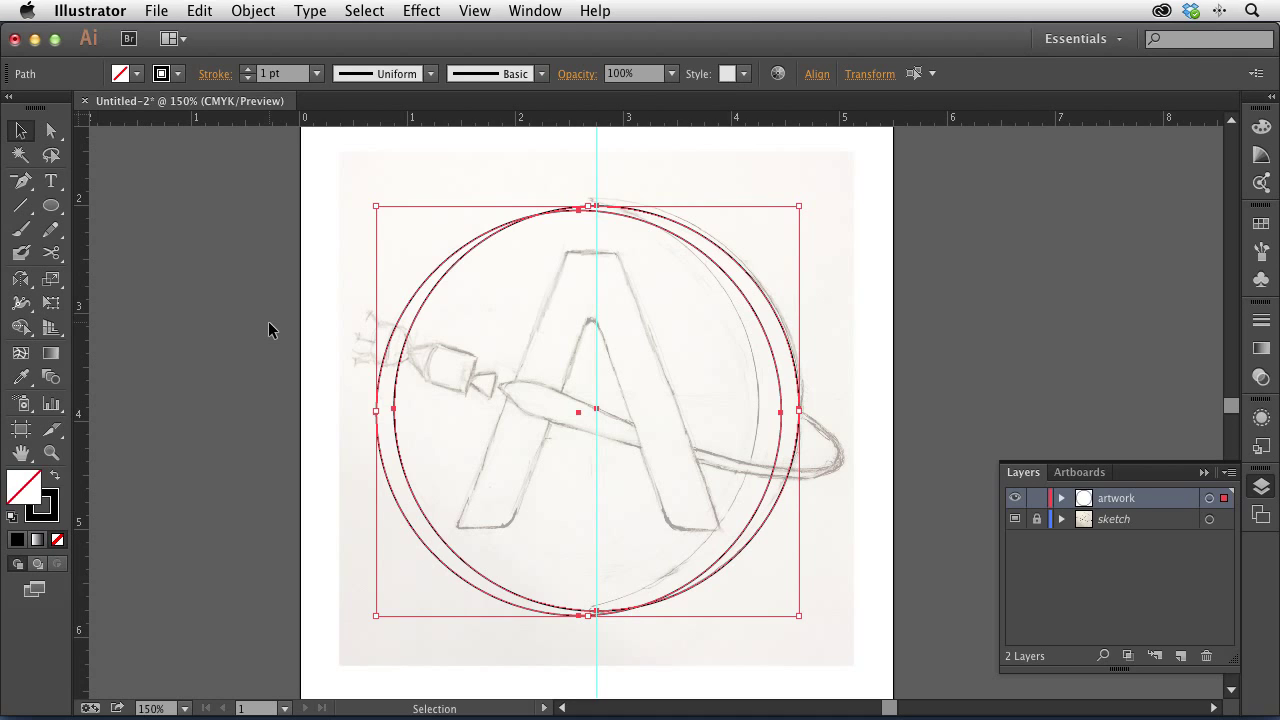
key(shift+m)
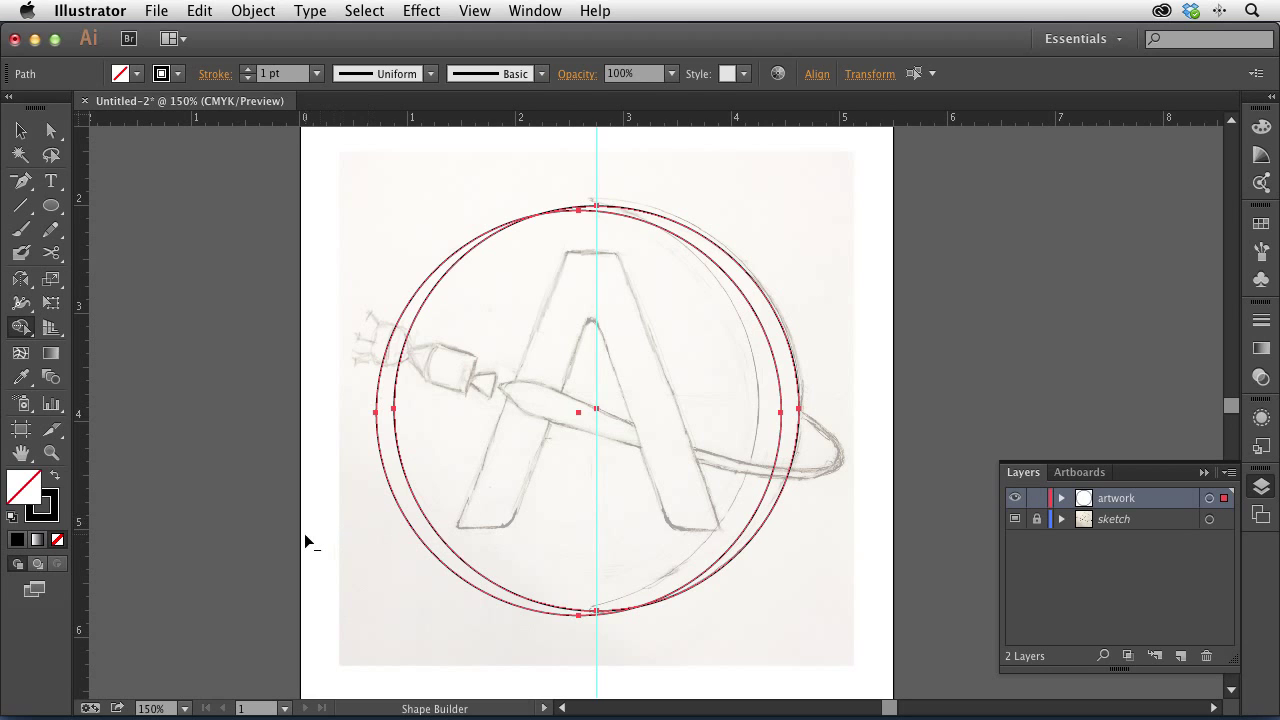
mouse_move(306, 536)
mouse_down()
mouse_move(539, 480)
mouse_move(726, 416)
mouse_move(735, 383)
mouse_up()
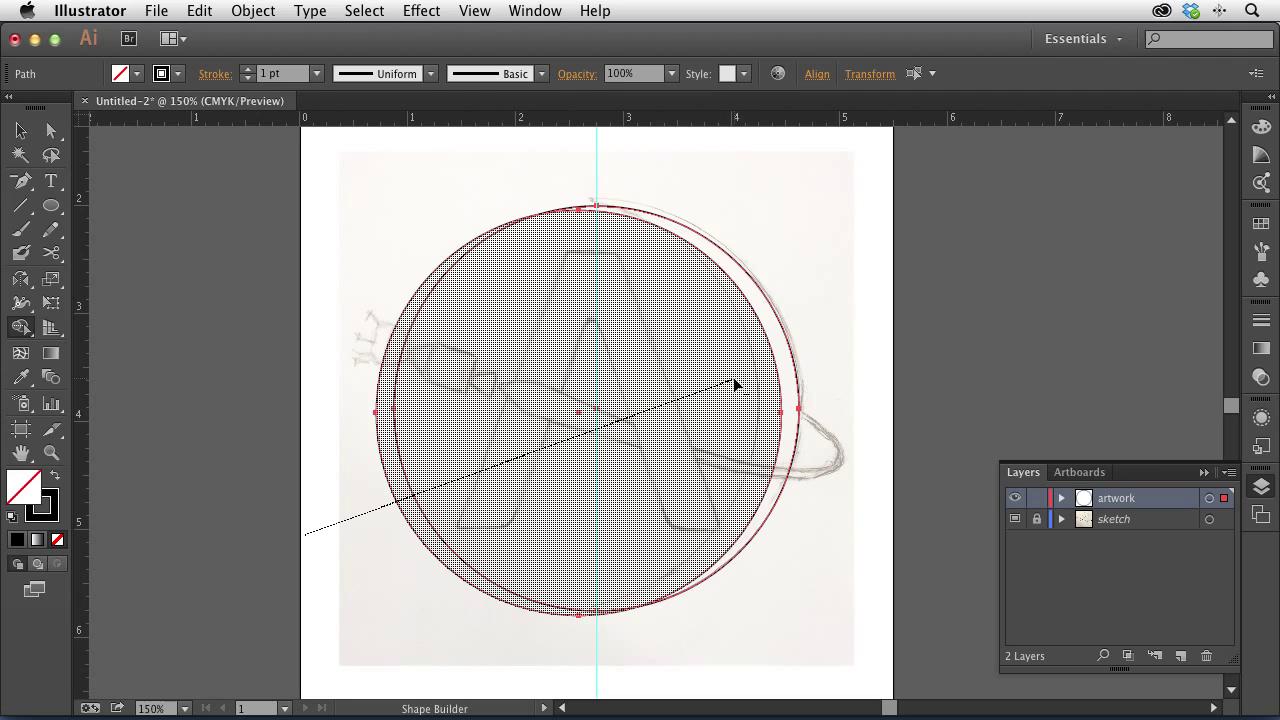
drag(735, 383, 735, 384)
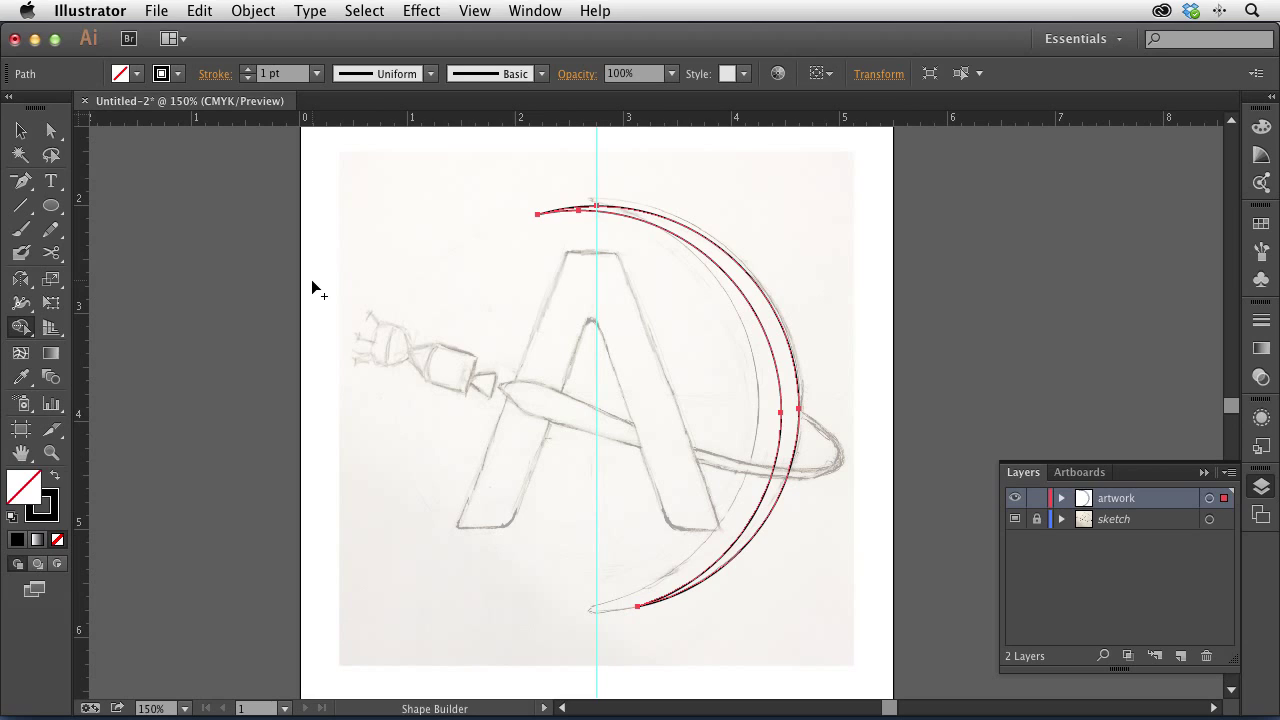
key(v)
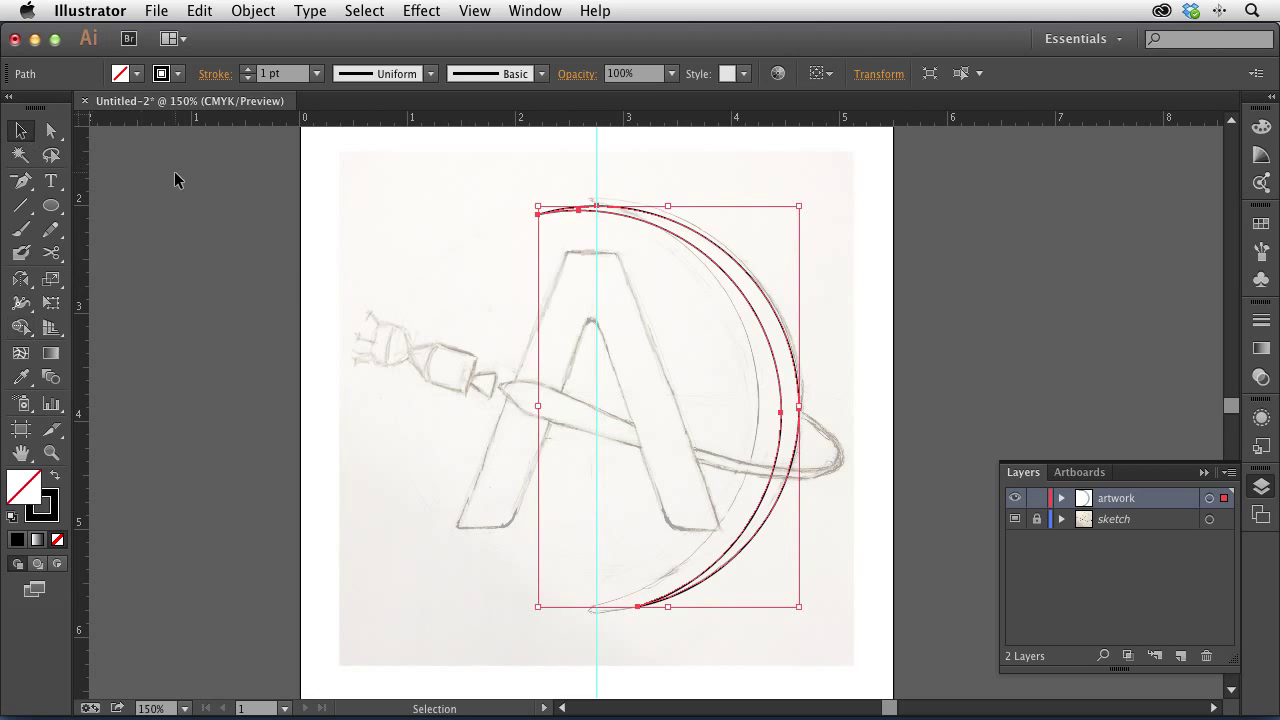
click(175, 179)
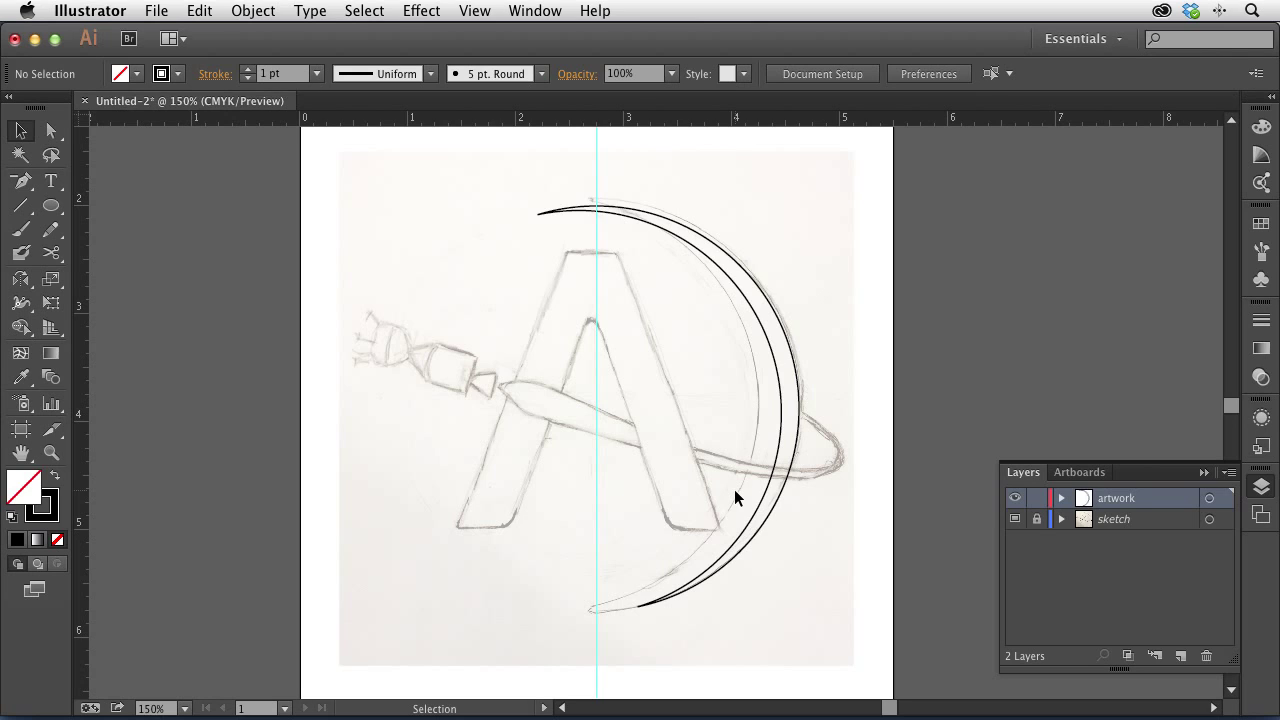
- Draw the outer diagonal along the A's right edge, nudge it right, and add the short flat top
click(20, 207)
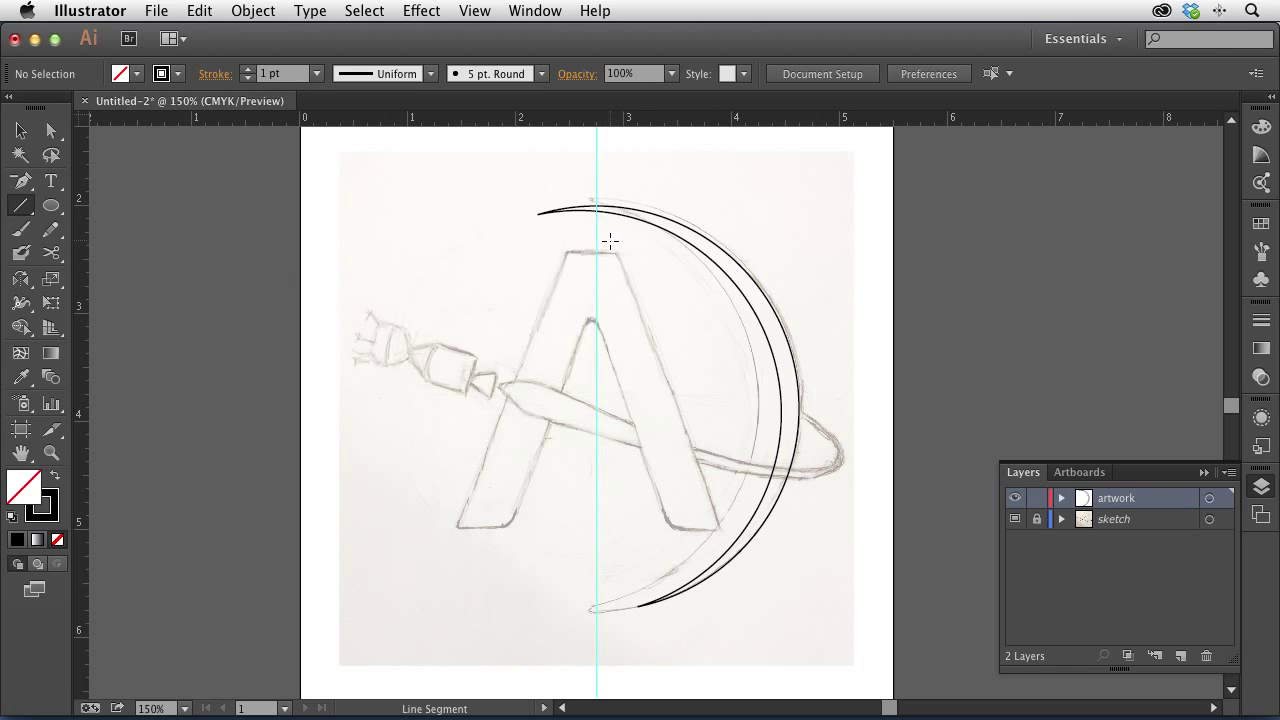
drag(610, 240, 730, 573)
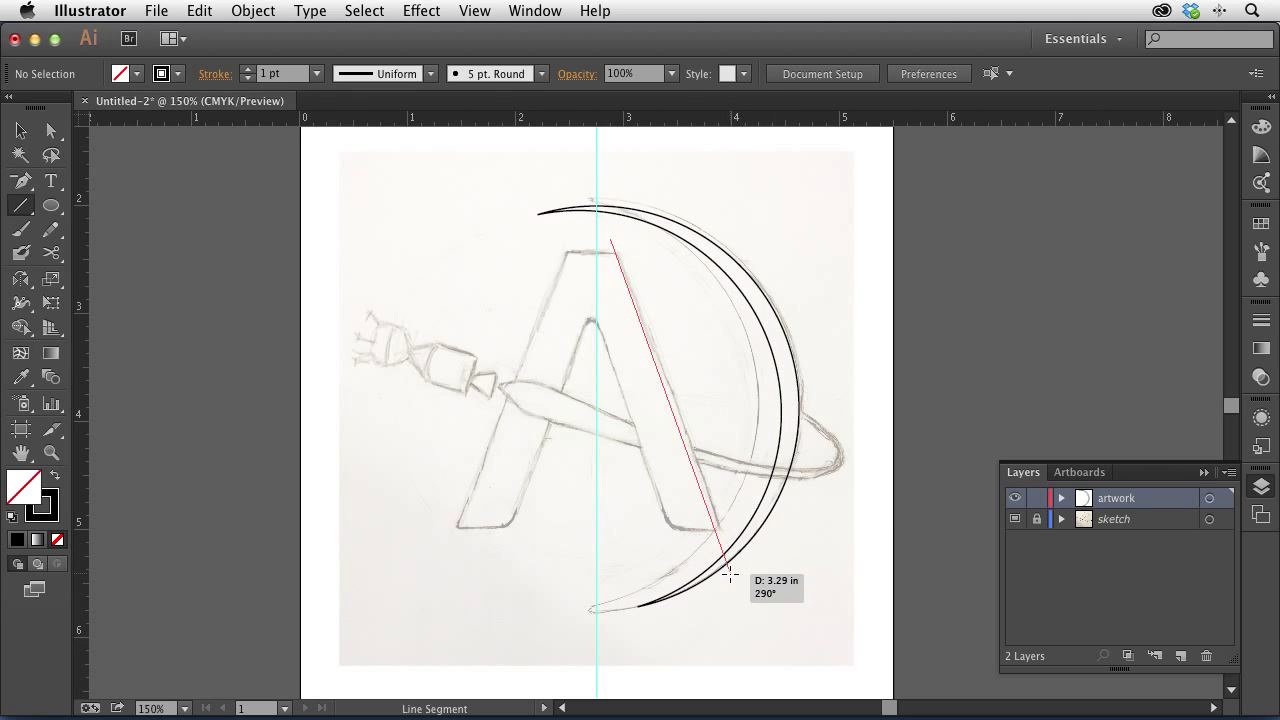
drag(730, 573, 730, 574)
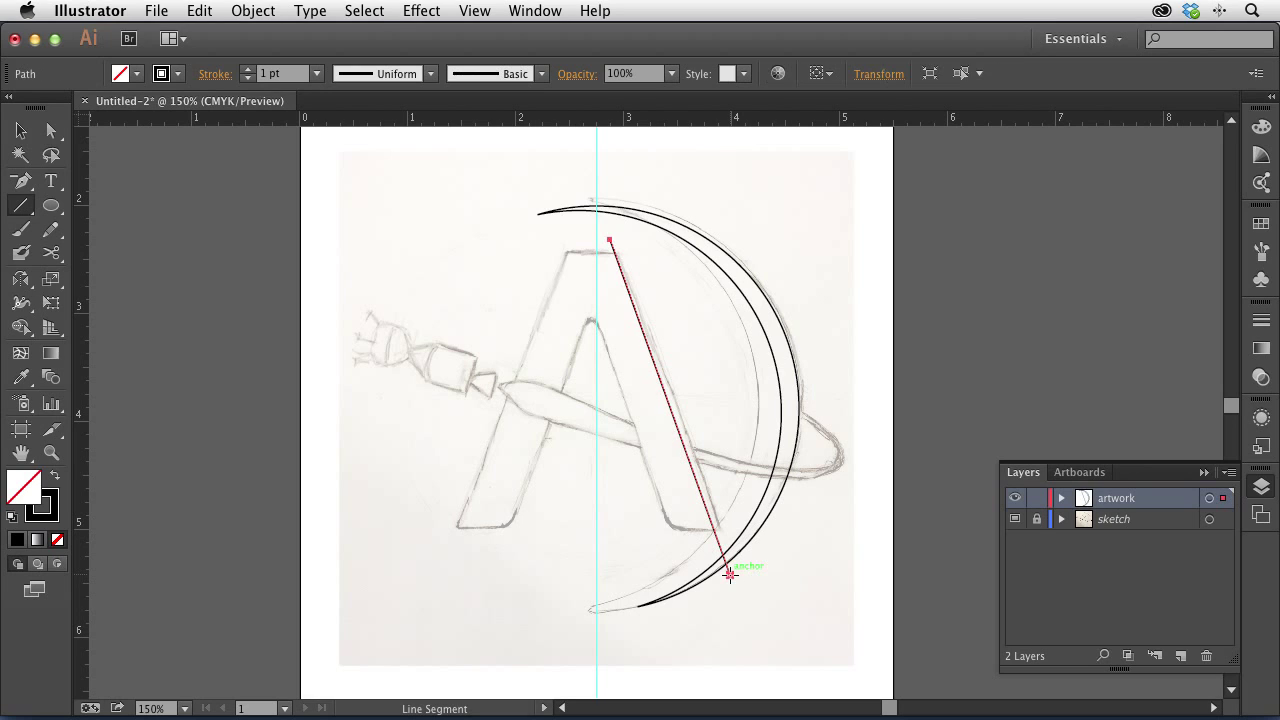
click(17, 131)
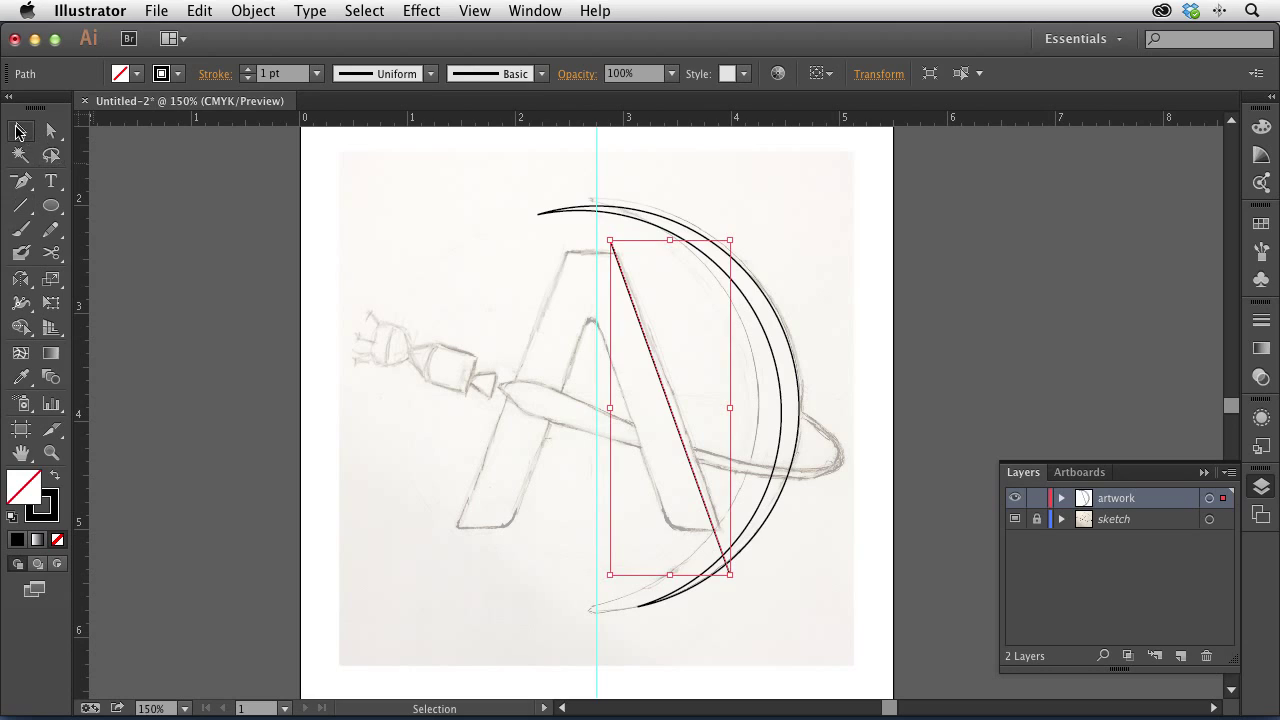
key(Right)
key(Right)
key(Right)
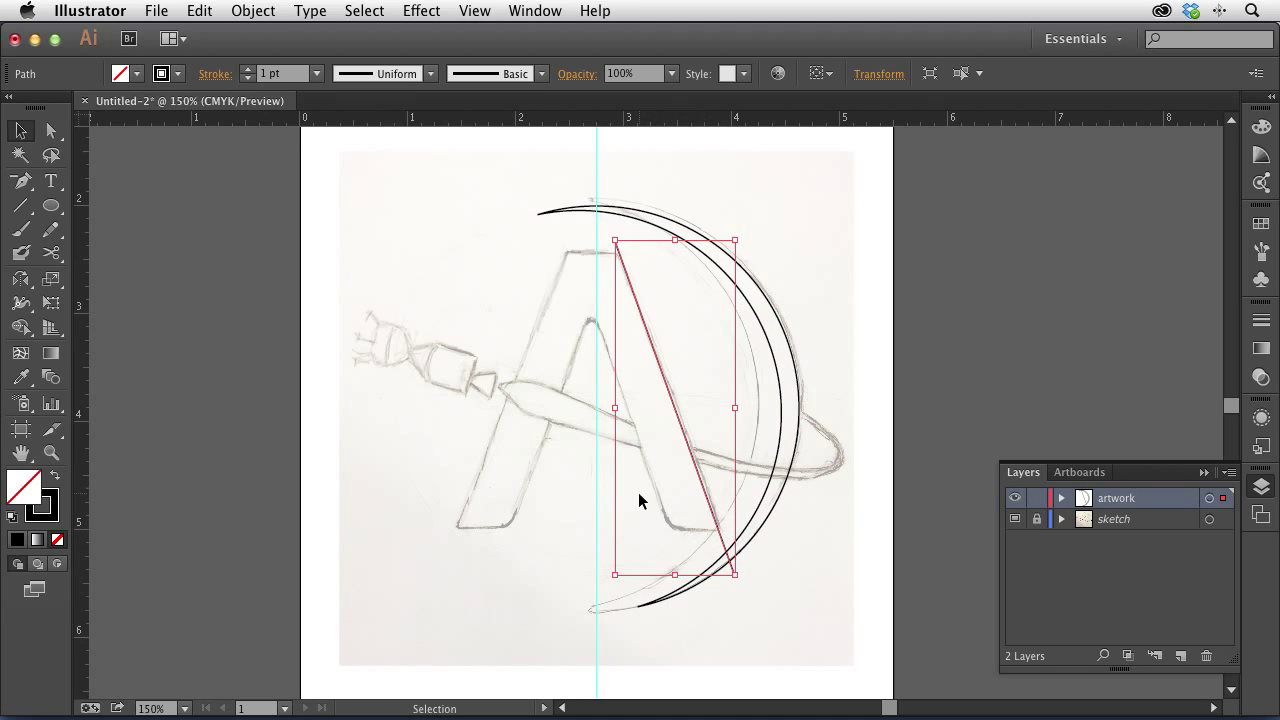
click(514, 277)
click(20, 205)
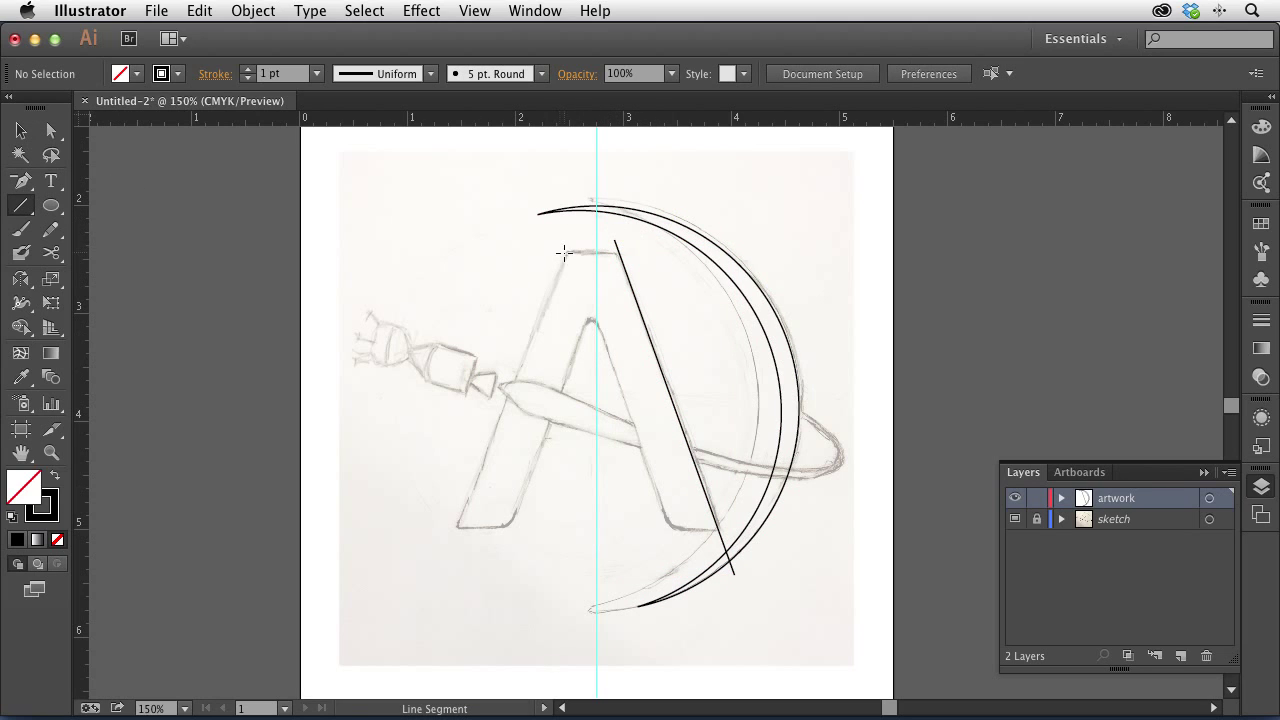
drag(597, 252, 636, 252)
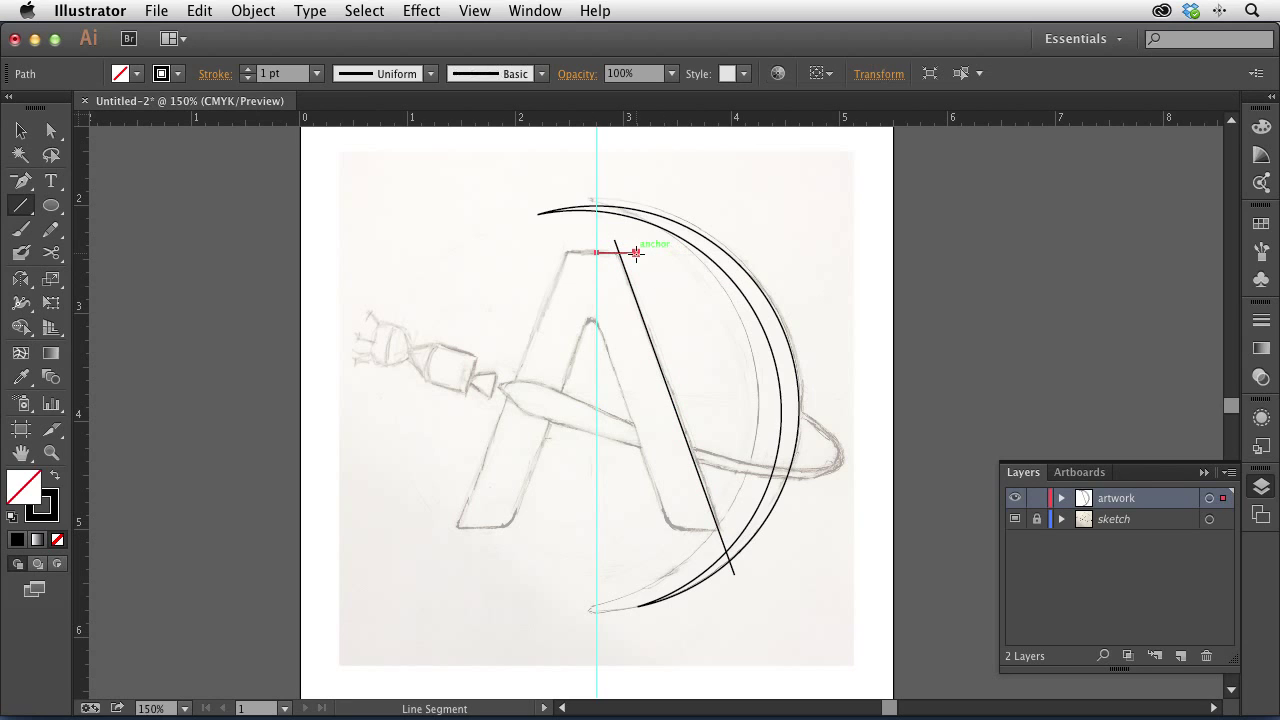
- Copy the outer diagonal down as the inner edge, nudge it right, and zoom into the apex
click(22, 131)
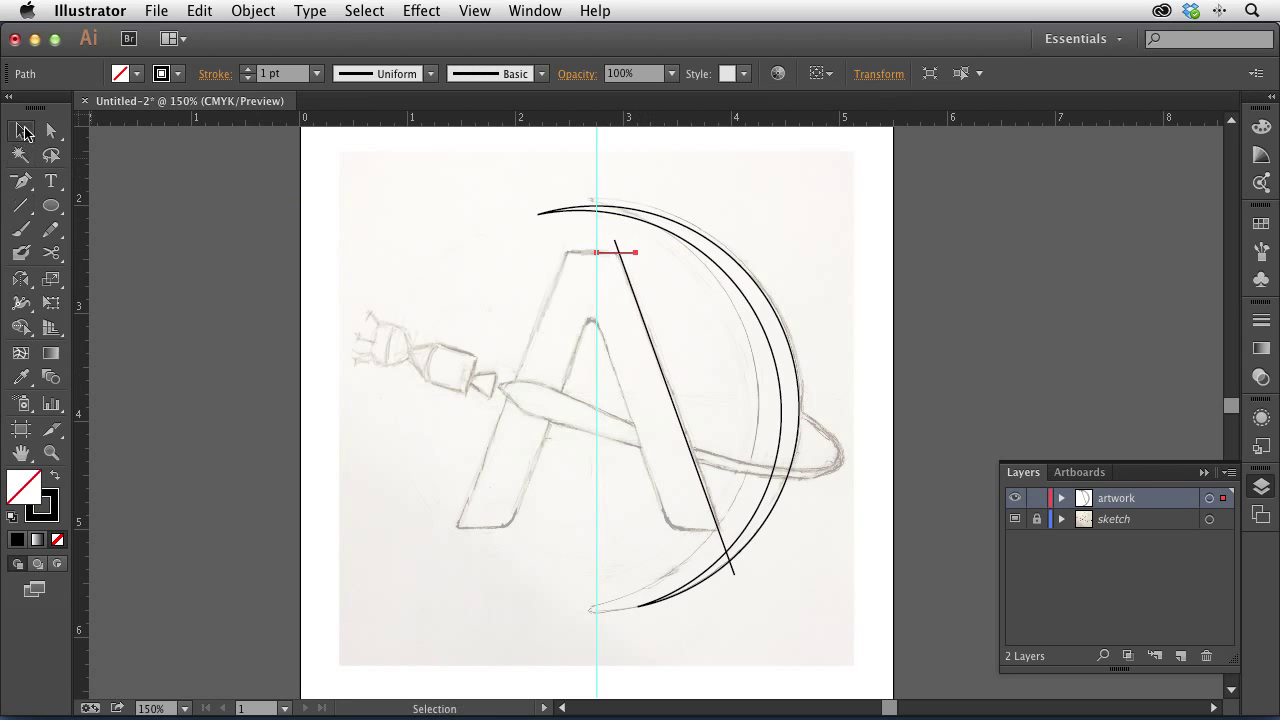
click(649, 340)
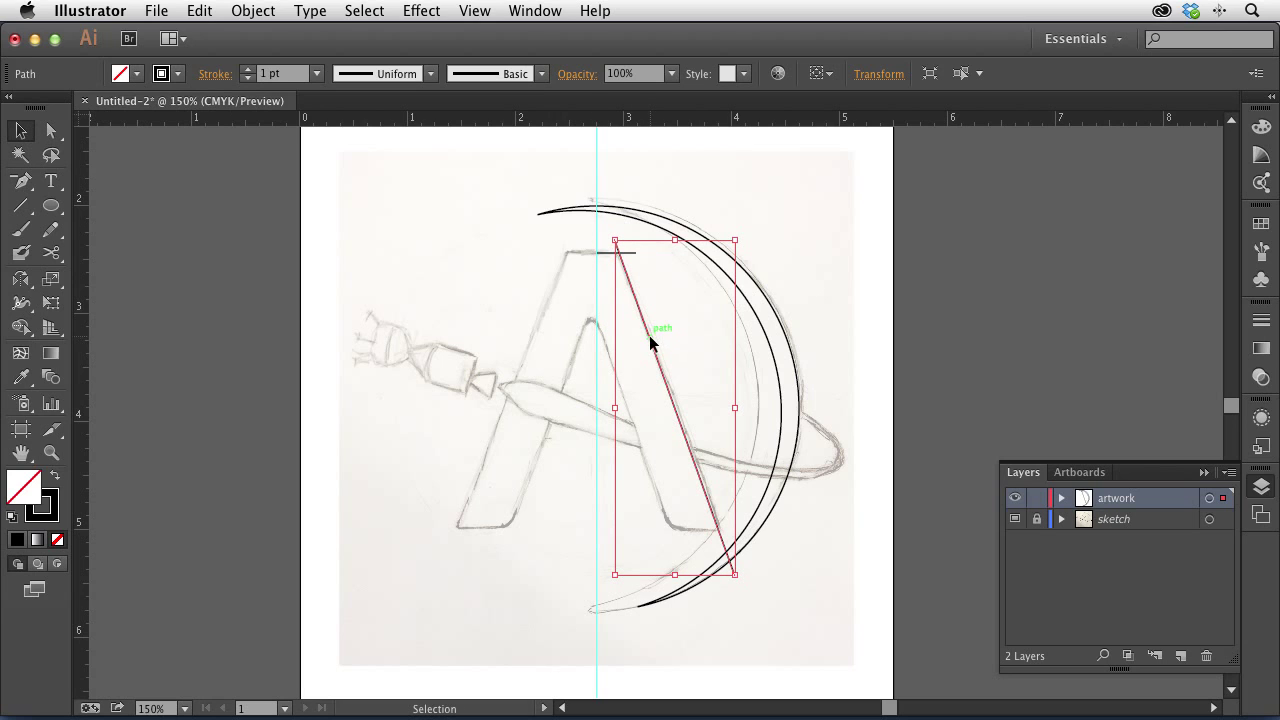
alt+drag(649, 342, 642, 451)
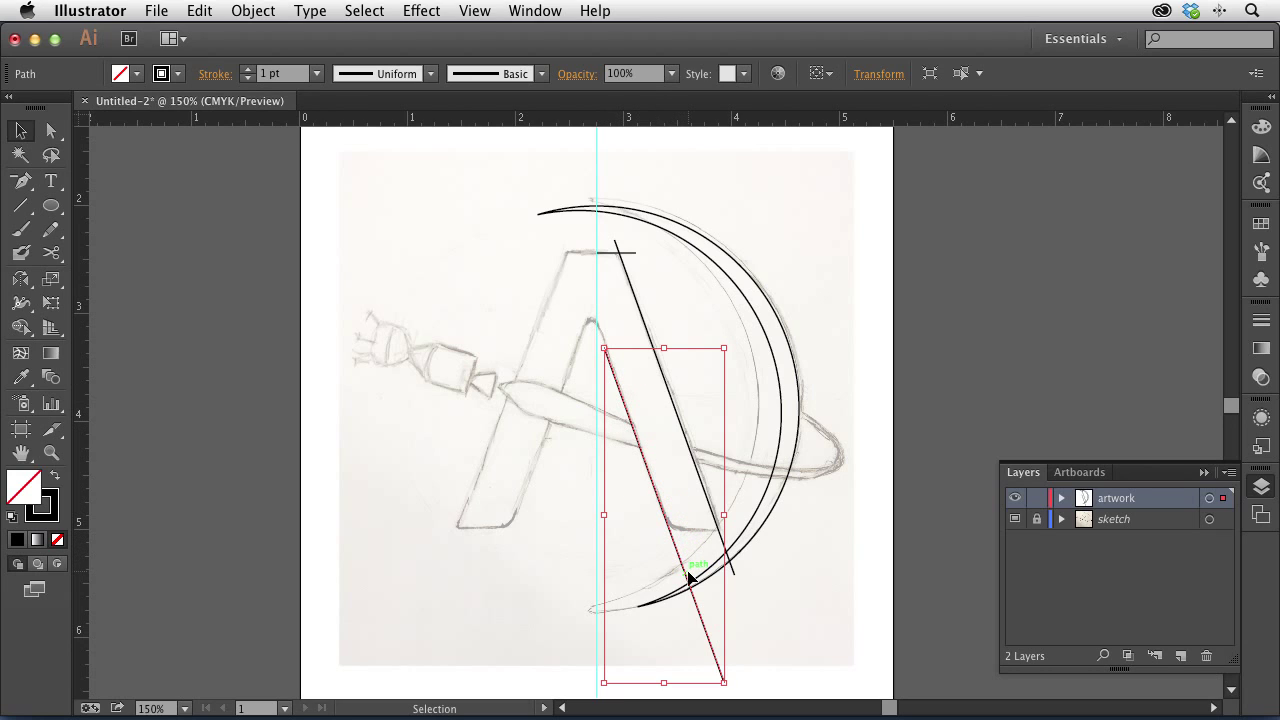
click(577, 365)
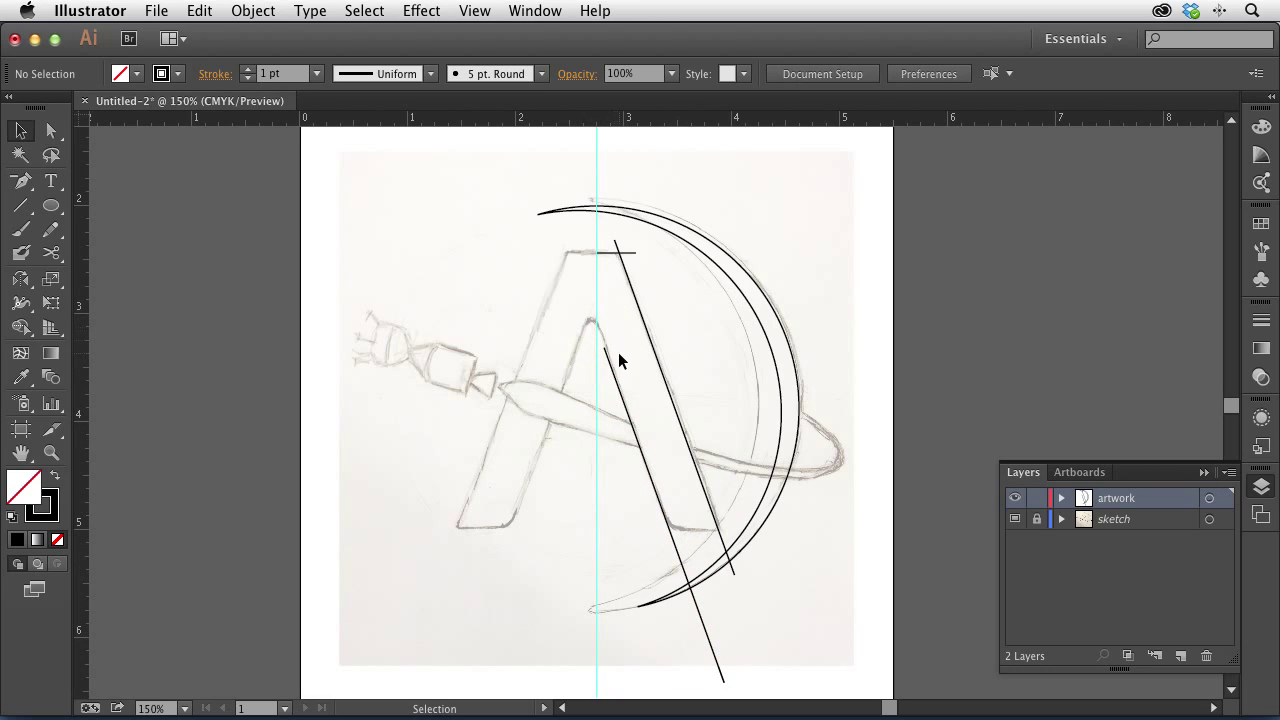
click(634, 431)
key(Right)
click(576, 341)
key(z)
drag(510, 251, 702, 460)
key(v)
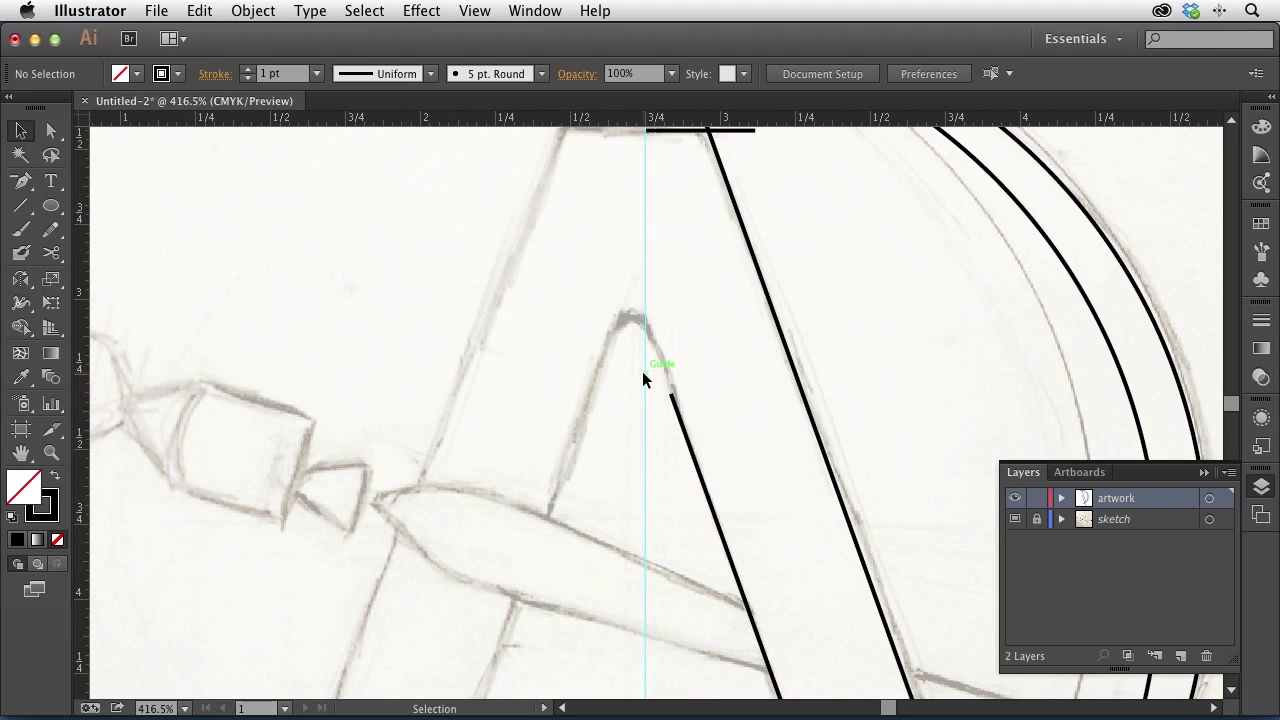
- Draw a small circle on the guide at the inner apex and check its anchors beside the inner diagonal
click(50, 207)
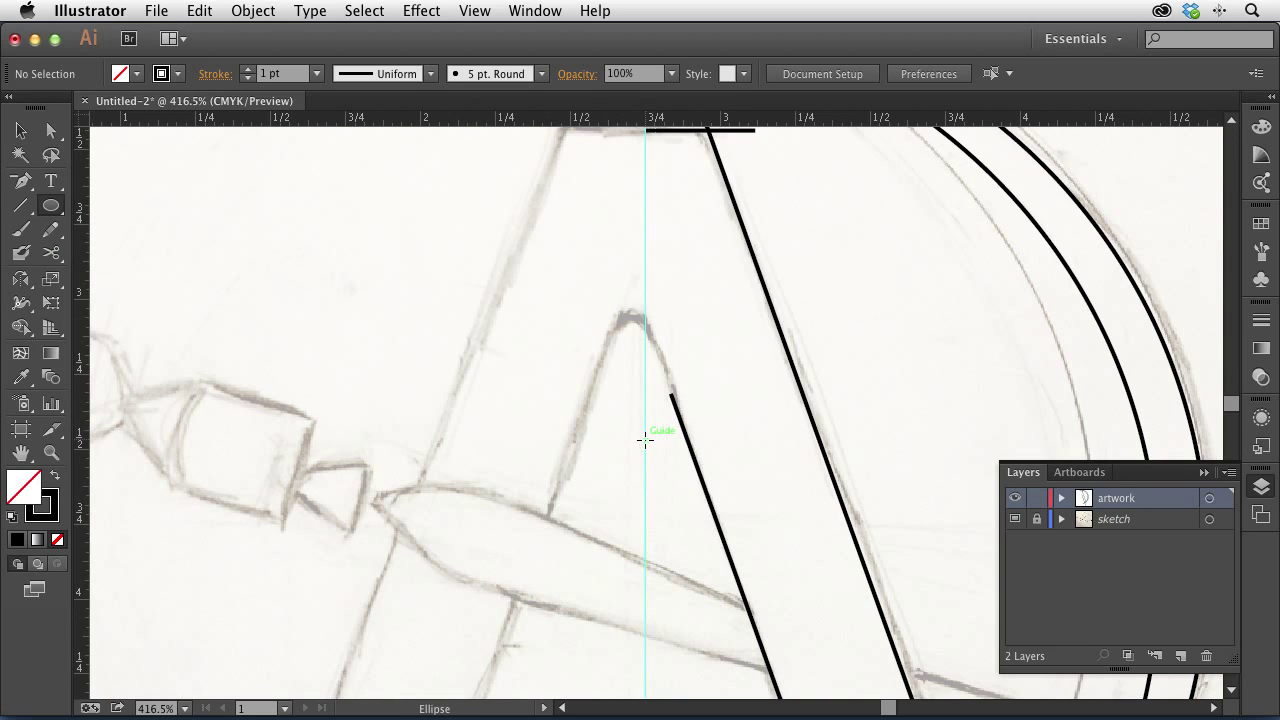
drag(644, 440, 676, 477)
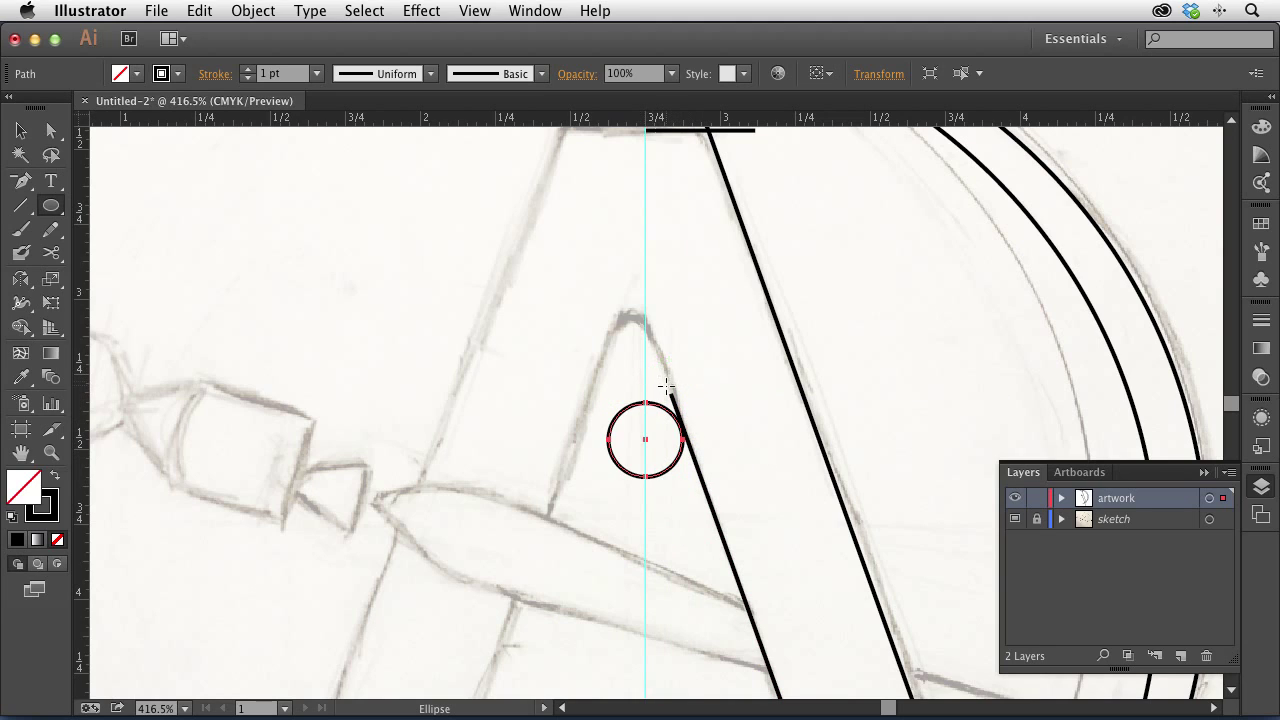
click(51, 130)
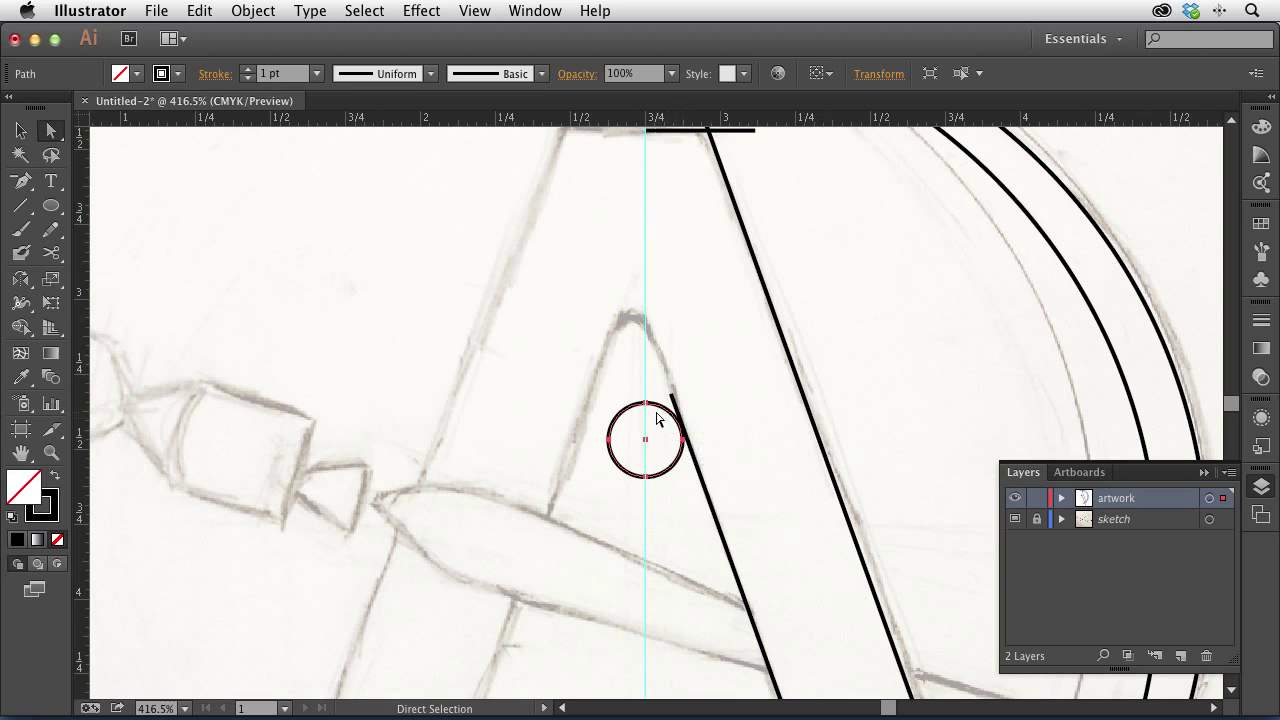
shift+click(688, 452)
click(708, 502)
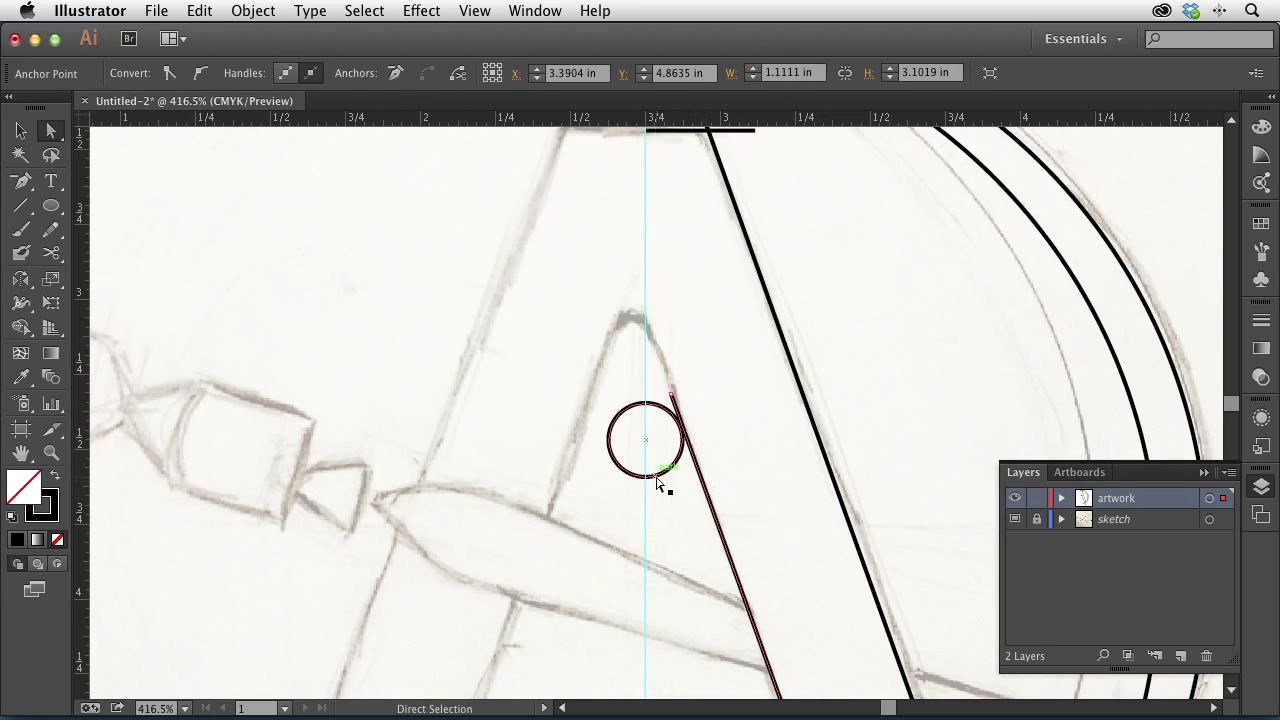
alt+click(662, 477)
click(683, 441)
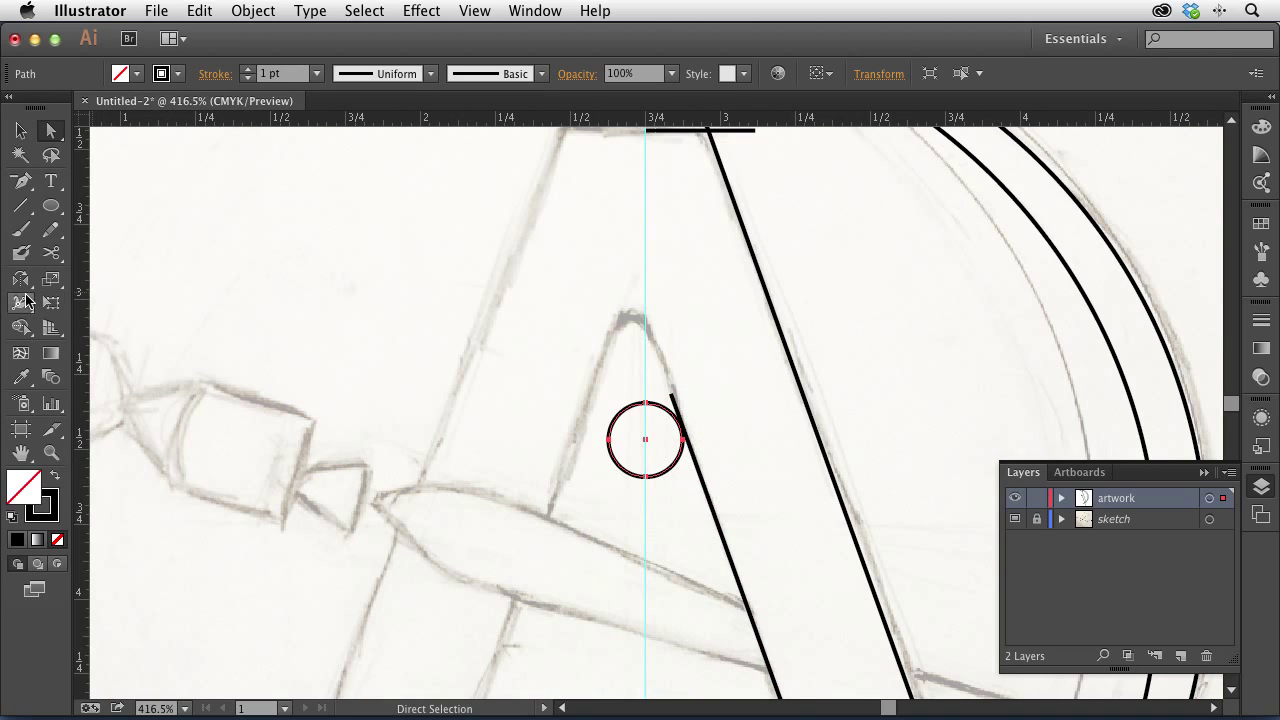
- Rotate the small circle by 290°
mouse_move(18, 288)
mouse_down()
mouse_move(100, 292)
mouse_move(22, 282)
mouse_up()
double_click(22, 282)
drag(549, 251, 304, 192)
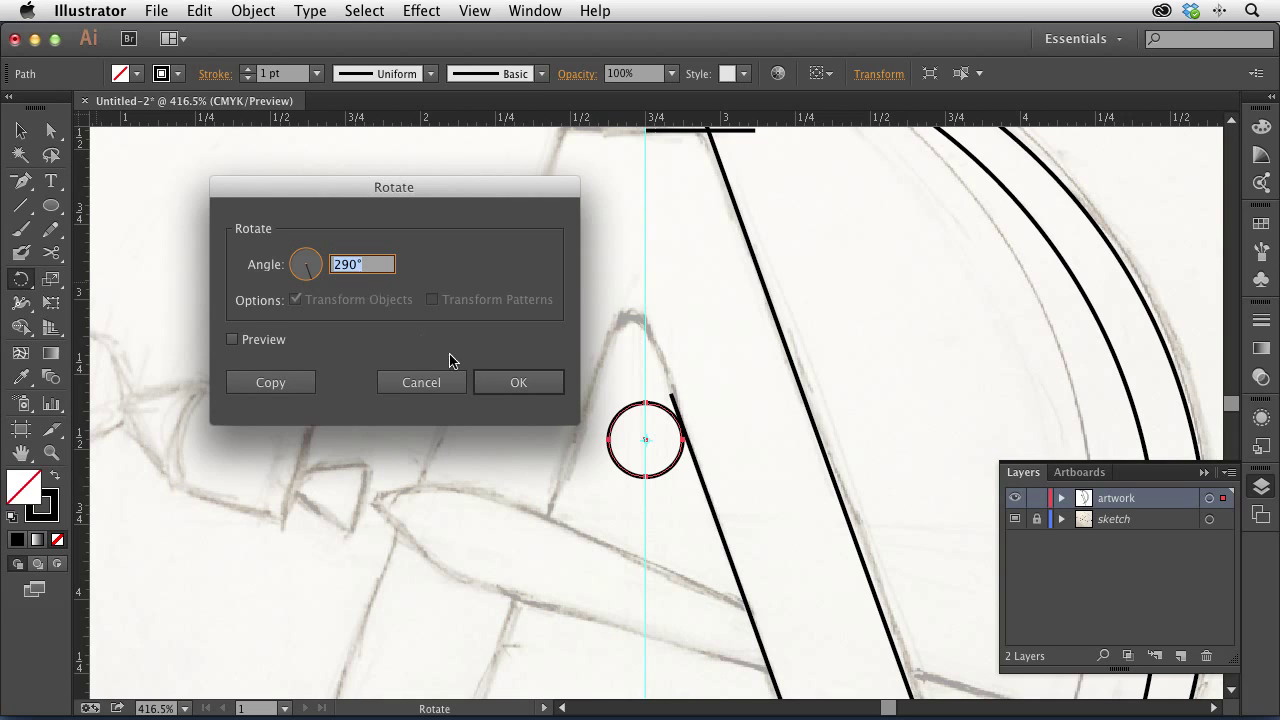
click(510, 386)
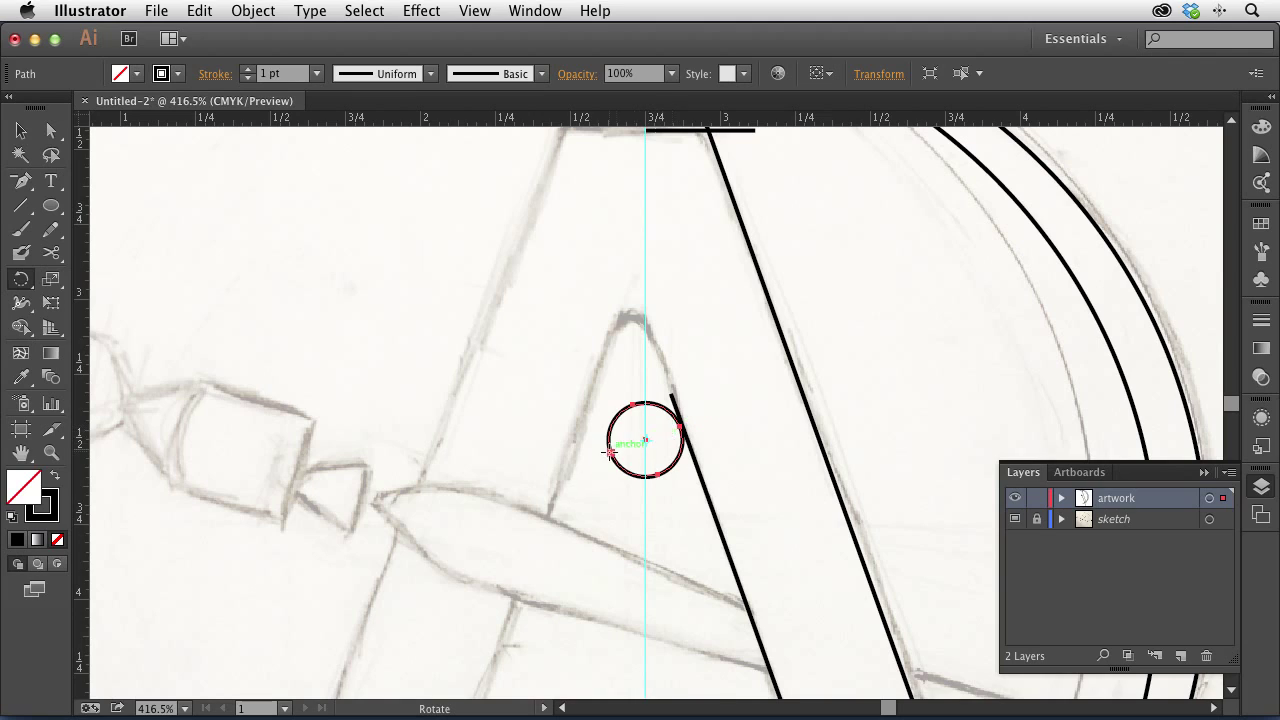
- Move the circle with Direct Selection until its edge touches the inner diagonal
shift+super+click(686, 443)
shift+super+click(697, 455)
click(51, 131)
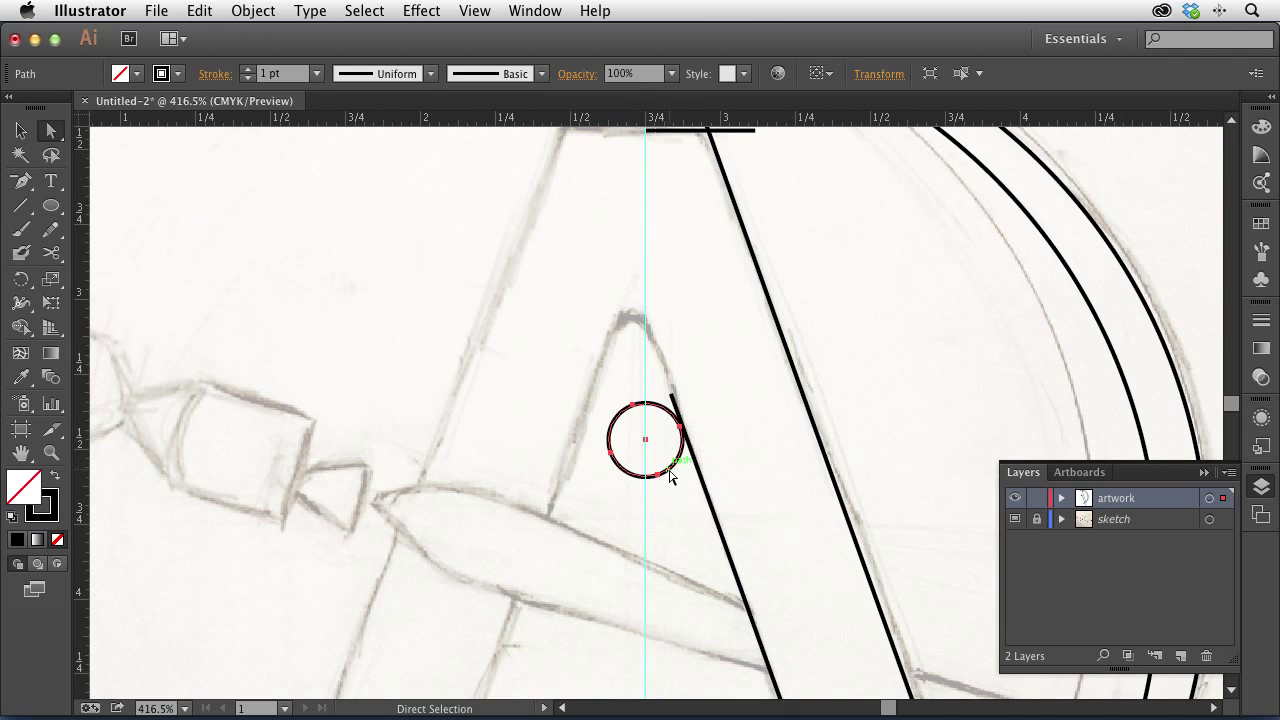
alt+click(672, 477)
drag(672, 477, 610, 477)
drag(619, 430, 672, 398)
drag(580, 322, 698, 440)
drag(770, 416, 771, 437)
- Select the circle and inner diagonal together and nudge them into place at the inner peak
click(771, 431)
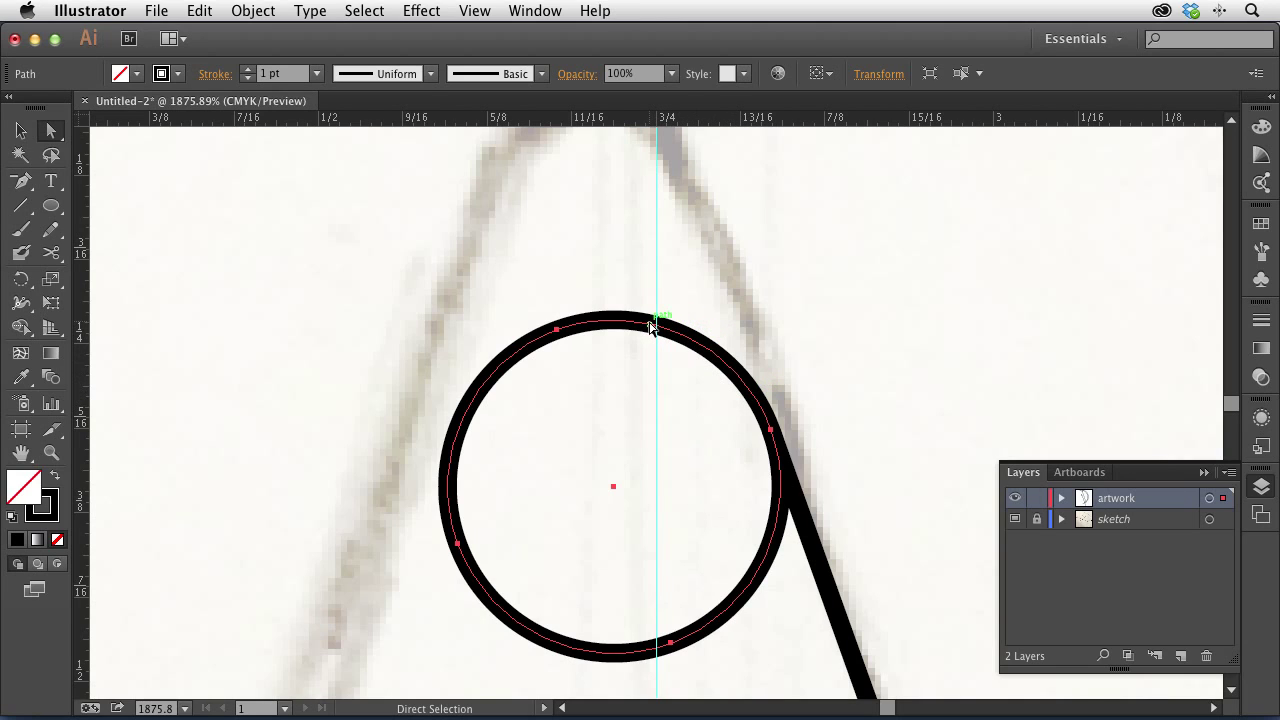
click(20, 131)
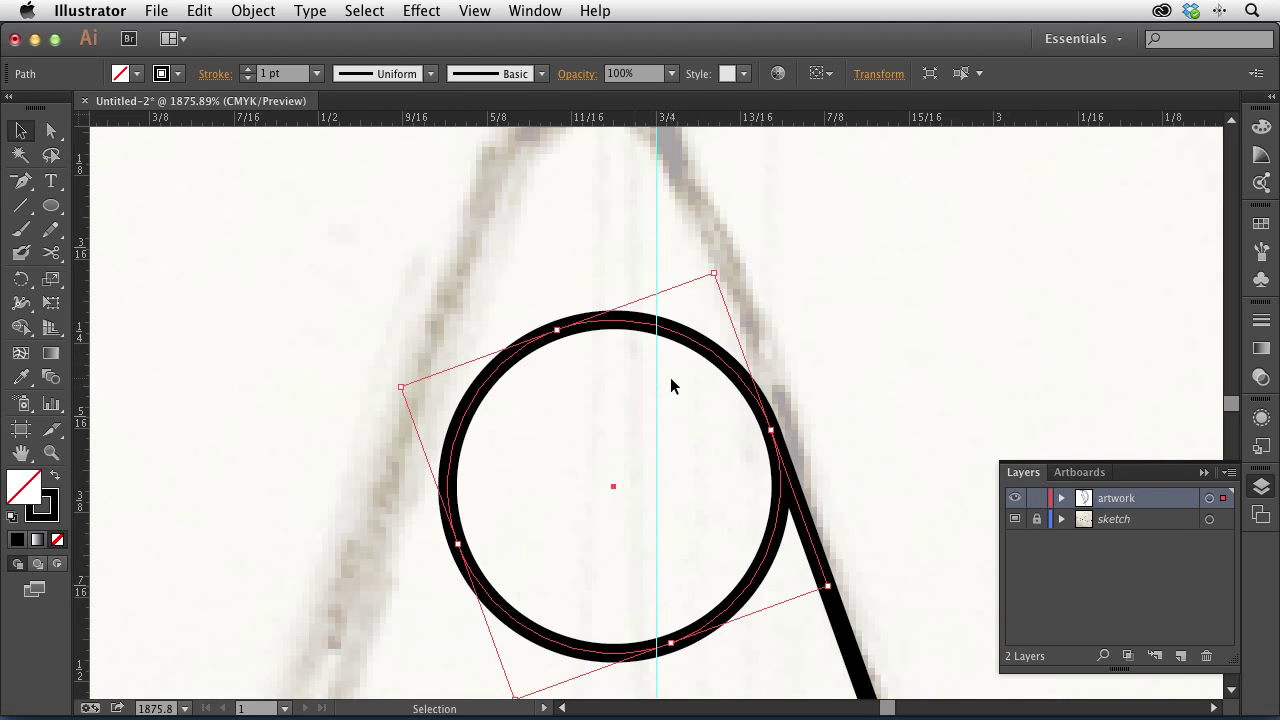
key(super+minus)
key(super+minus)
key(super+minus)
key(super+minus)
key(super+minus)
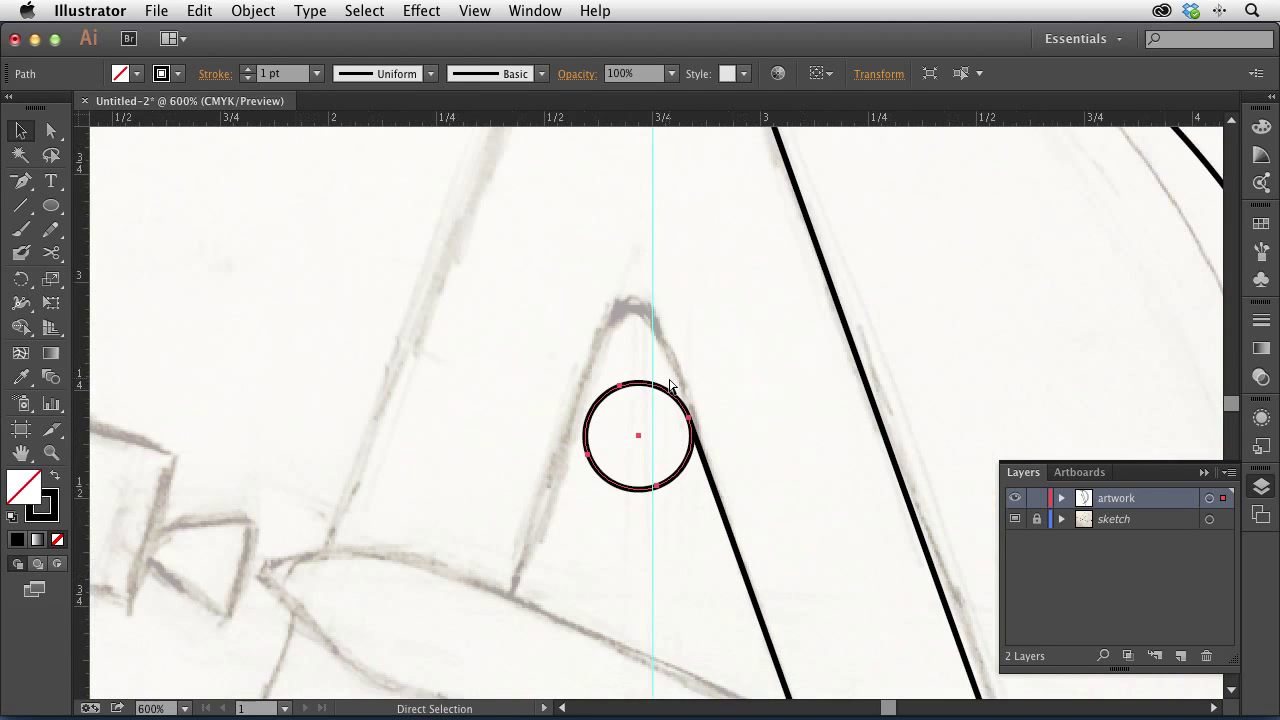
drag(731, 480, 664, 376)
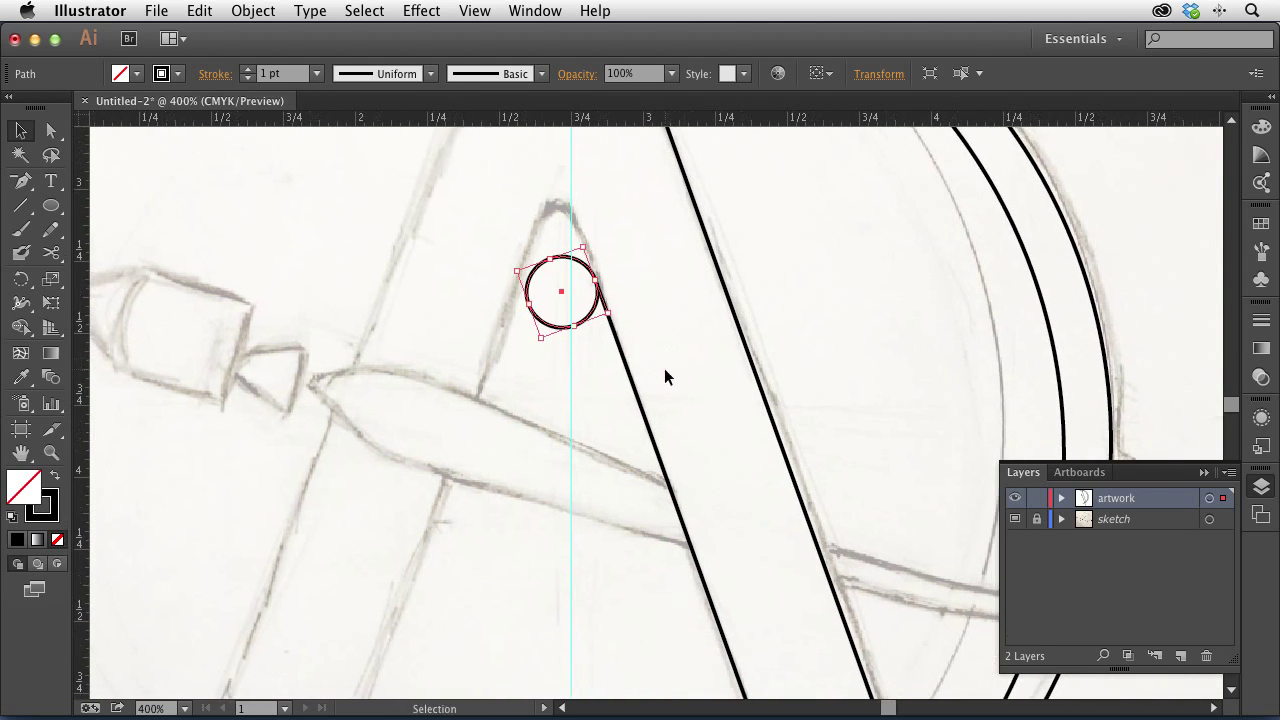
shift+click(630, 347)
key(Right)
key(Right)
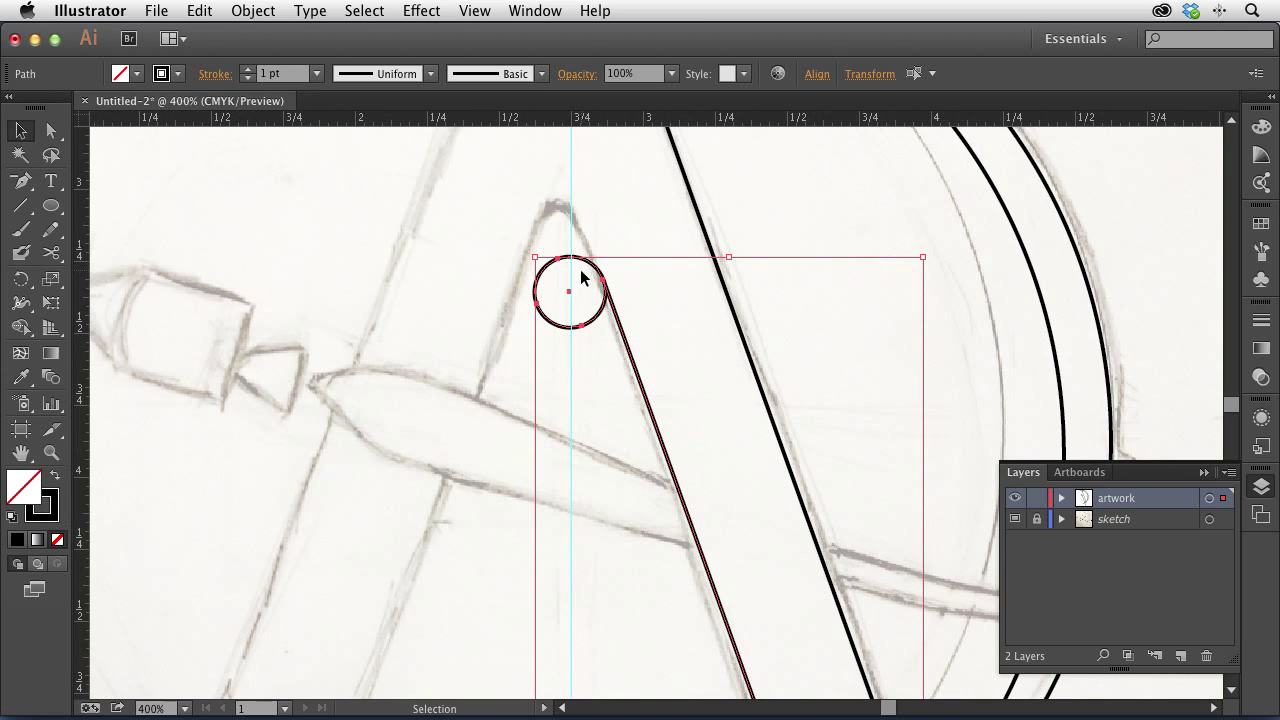
key(Left)
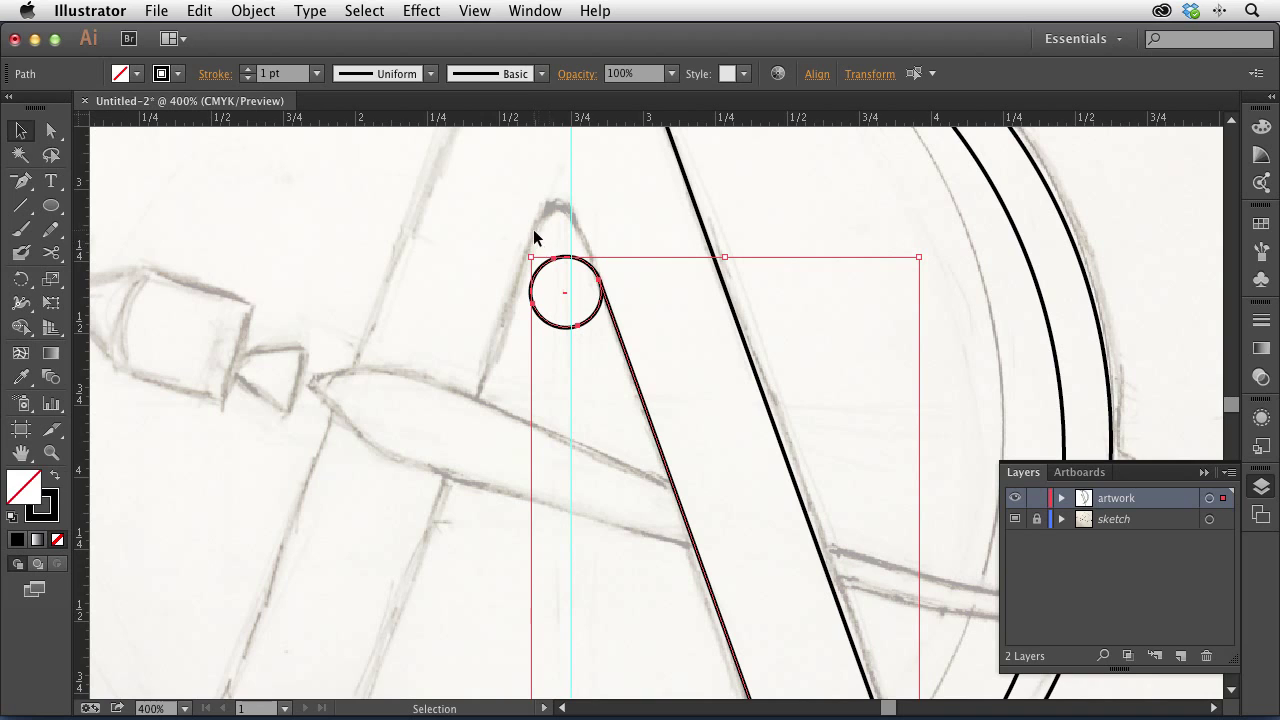
scroll(571, 286, up, 5)
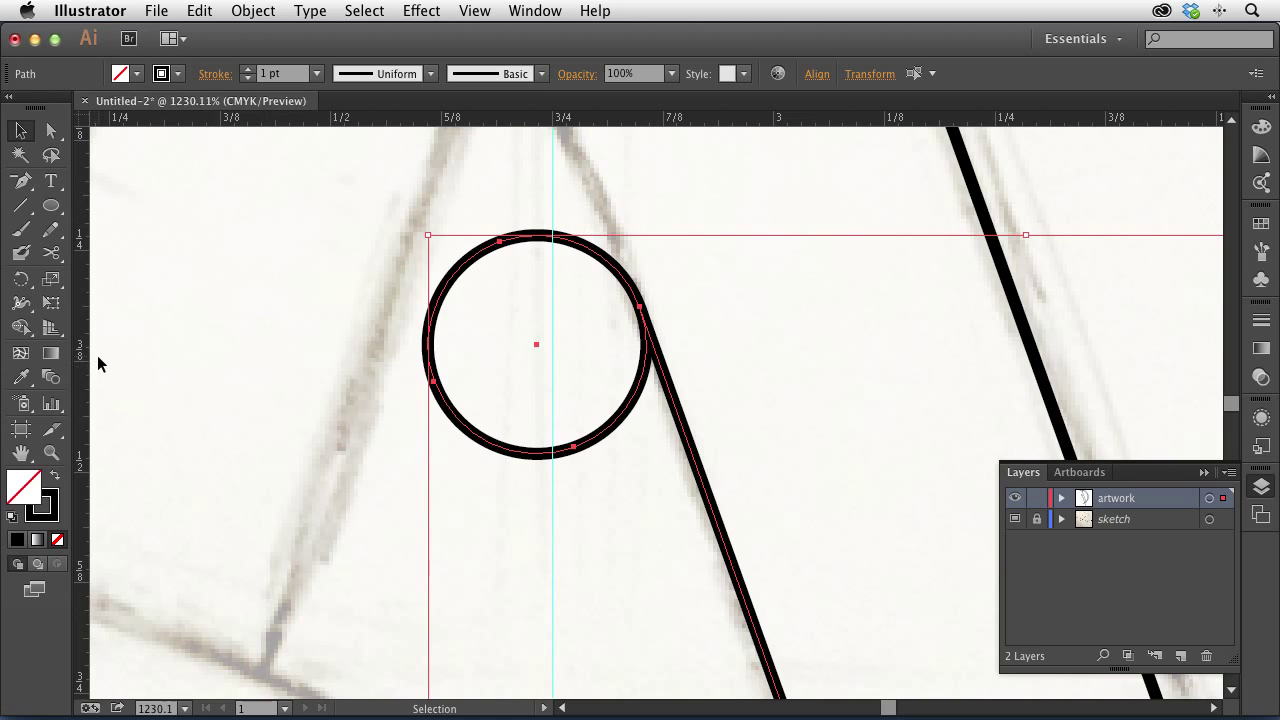
- Cut the circle at its top on the guide and delete its bottom and left anchors
key(c)
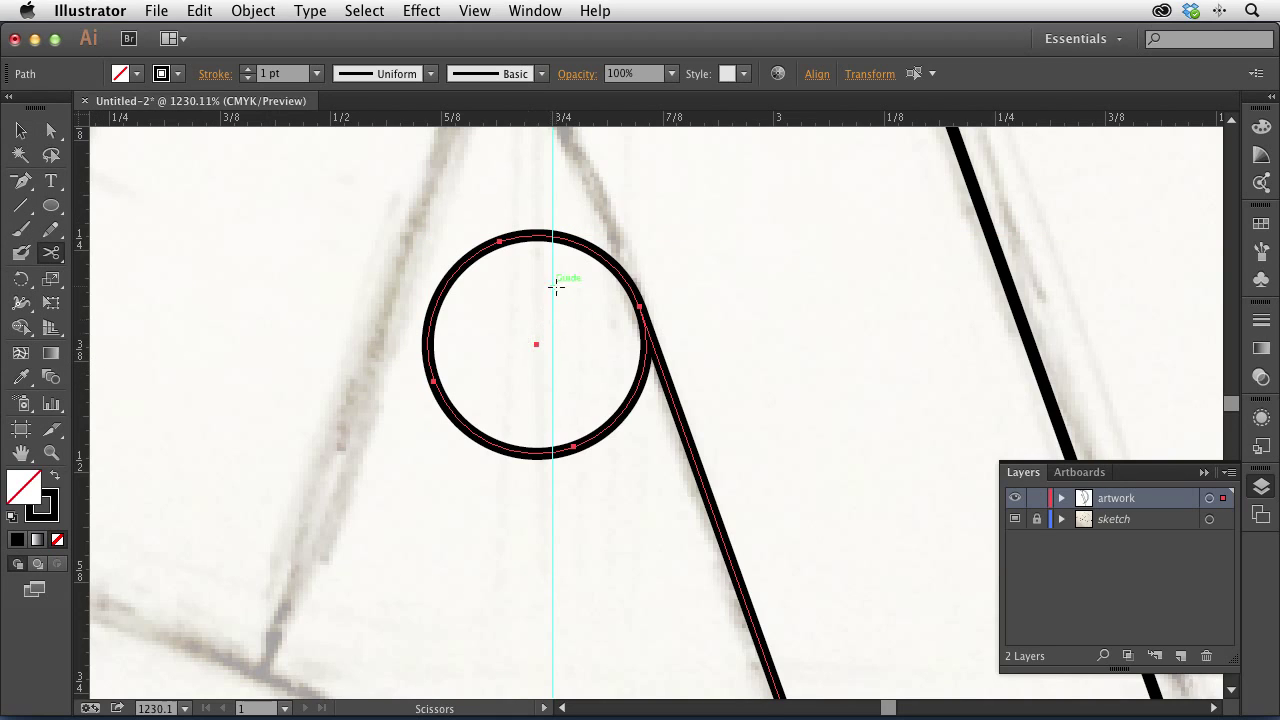
click(552, 236)
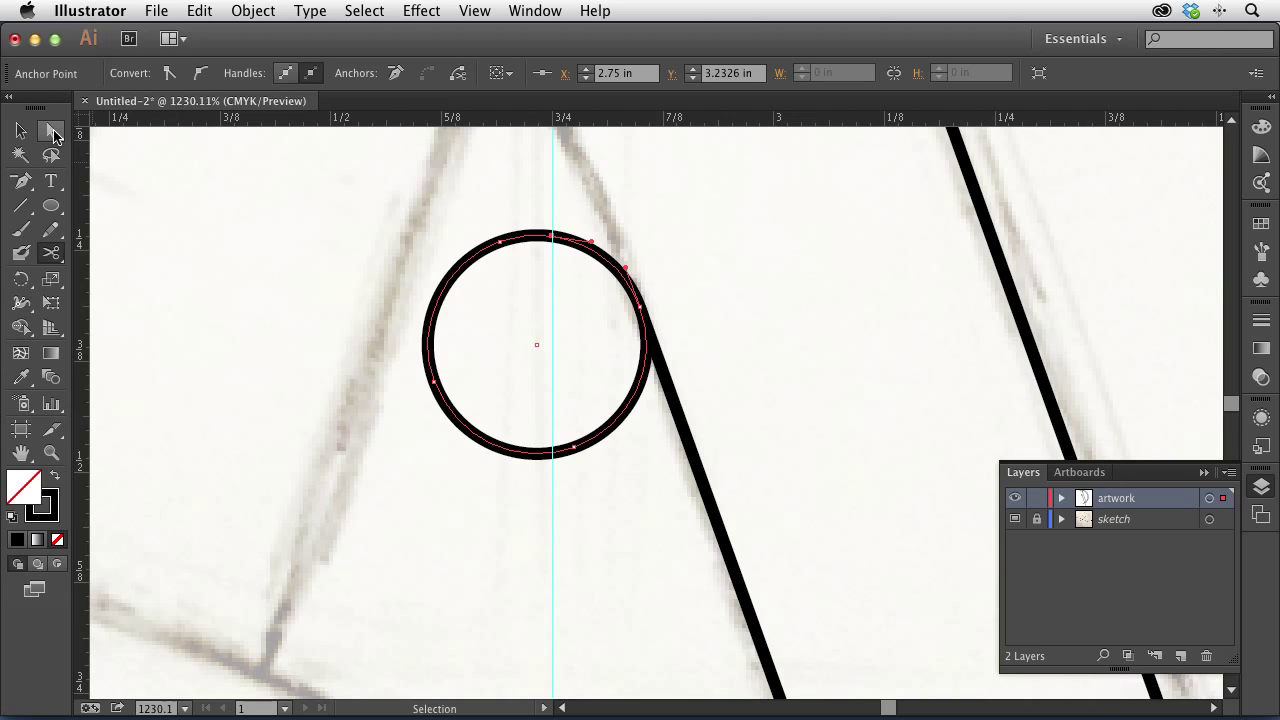
click(53, 132)
drag(573, 453, 574, 451)
key(Delete)
click(458, 405)
drag(437, 391, 437, 388)
key(Delete)
key(Delete)
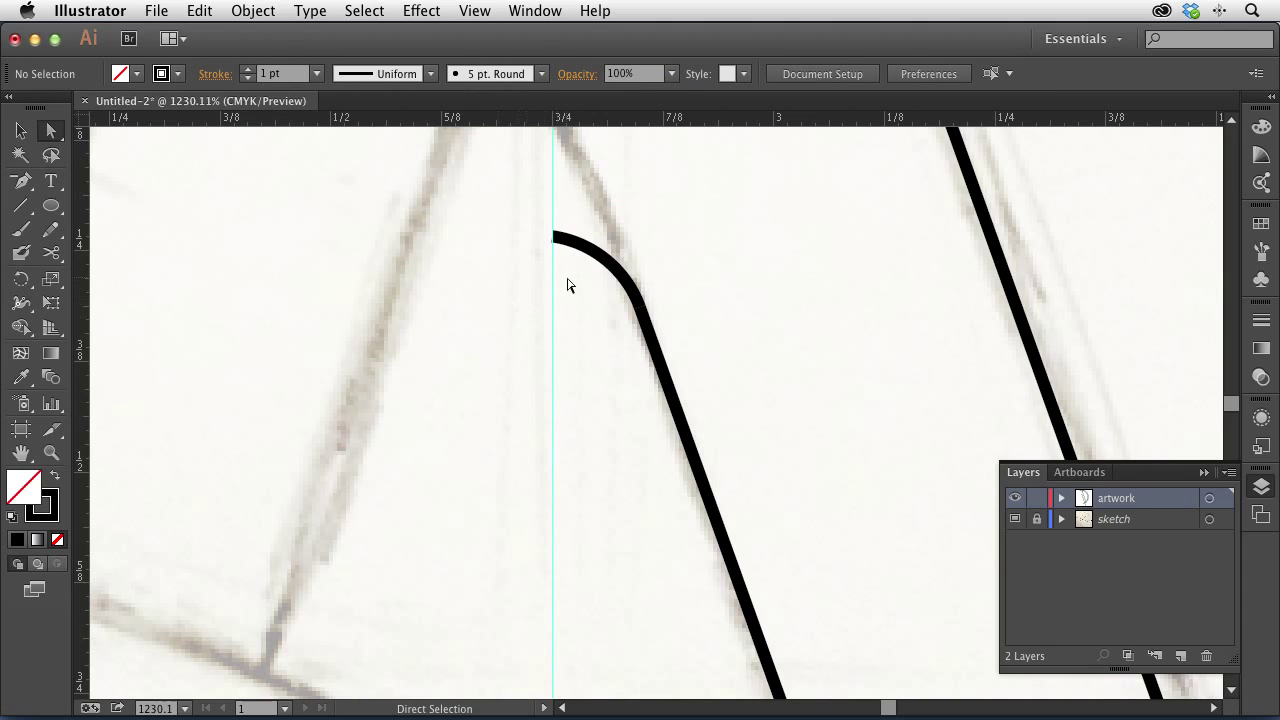
click(575, 243)
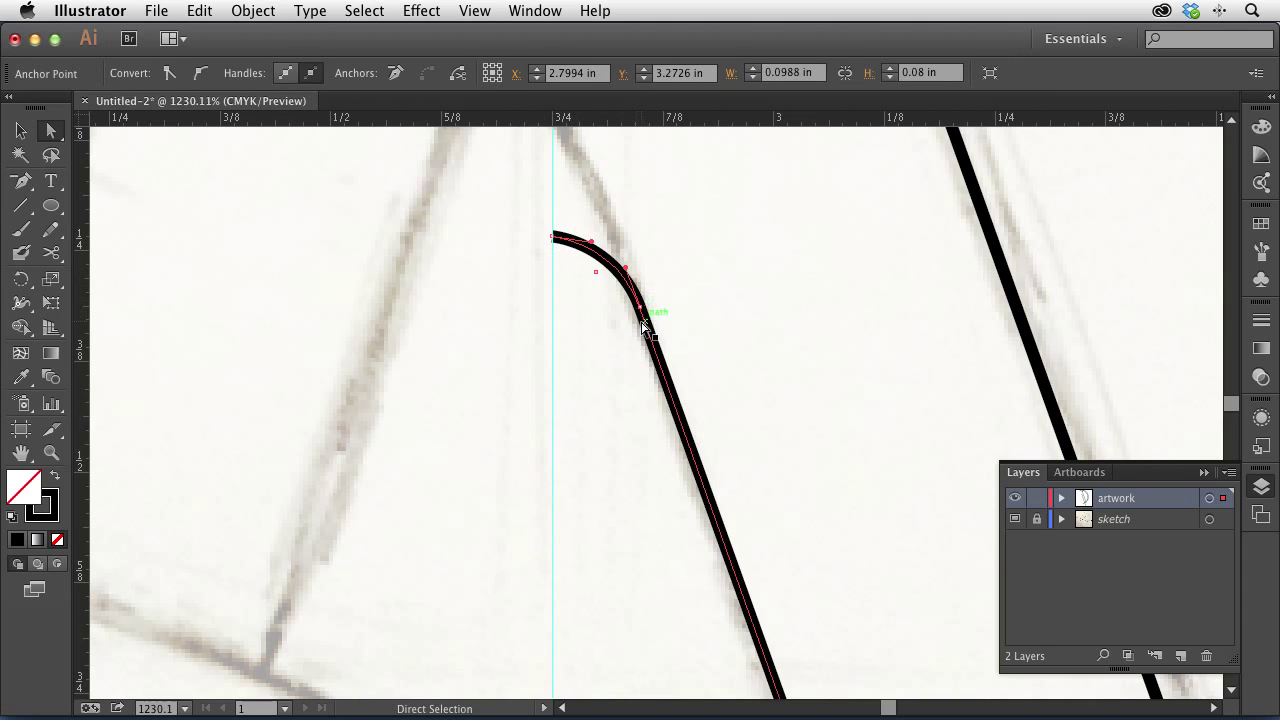
click(607, 303)
drag(603, 296, 690, 335)
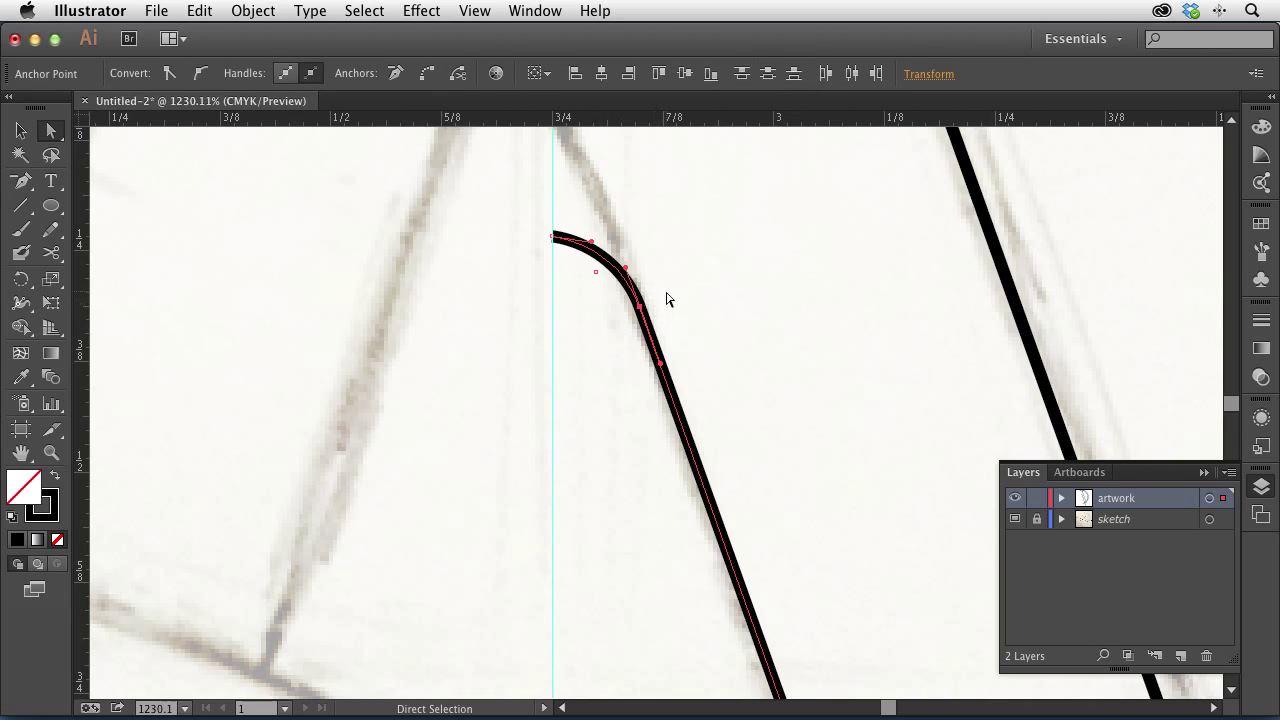
click(612, 296)
click(595, 317)
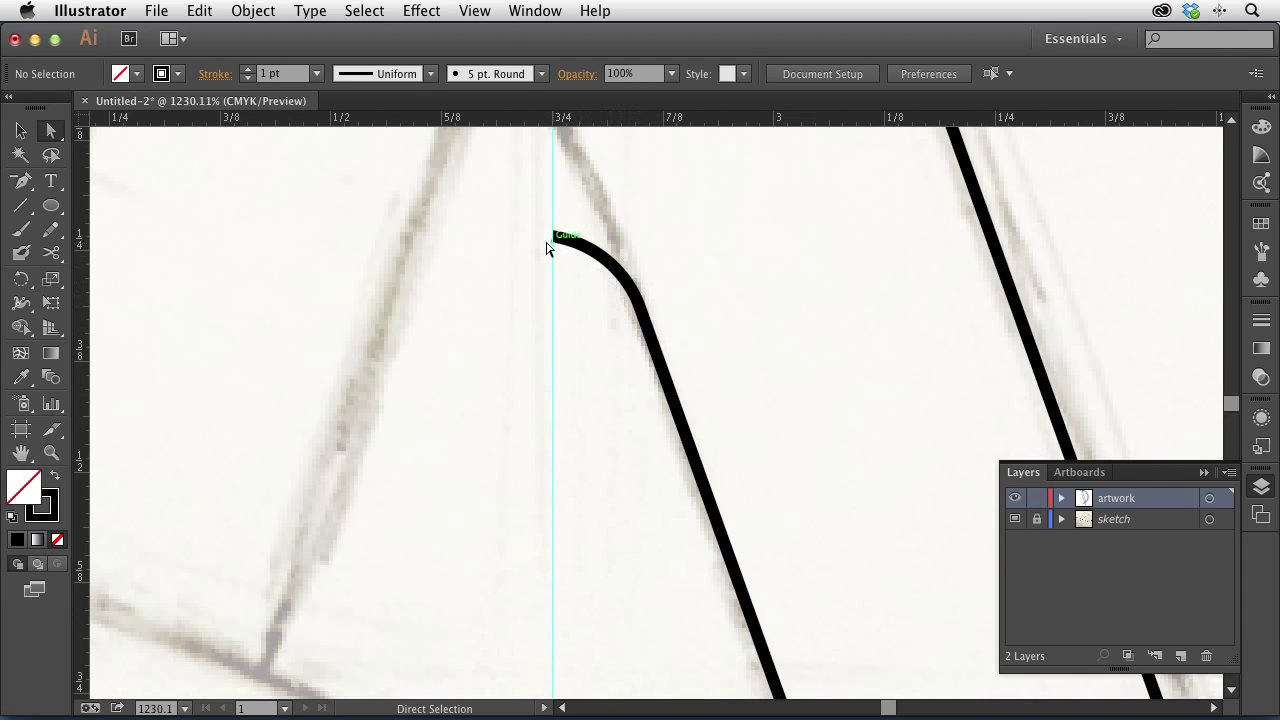
key(super+minus)
key(super+minus)
key(super+minus)
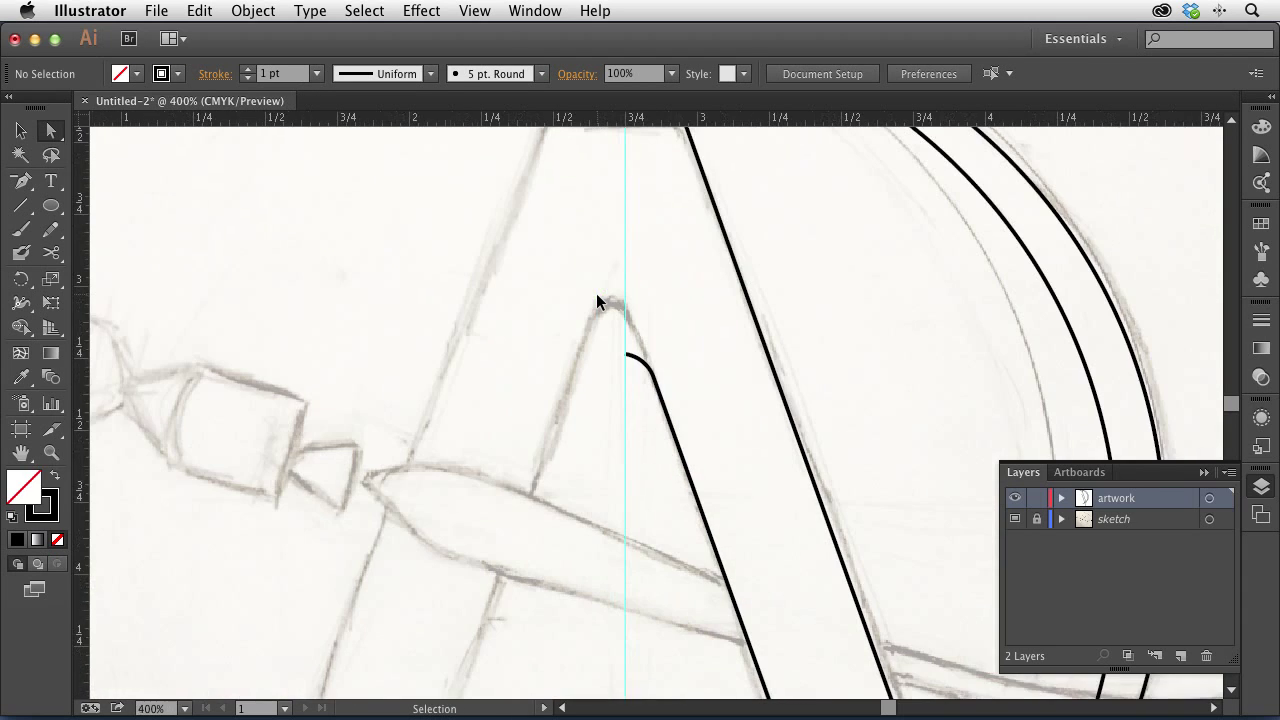
key(super+minus)
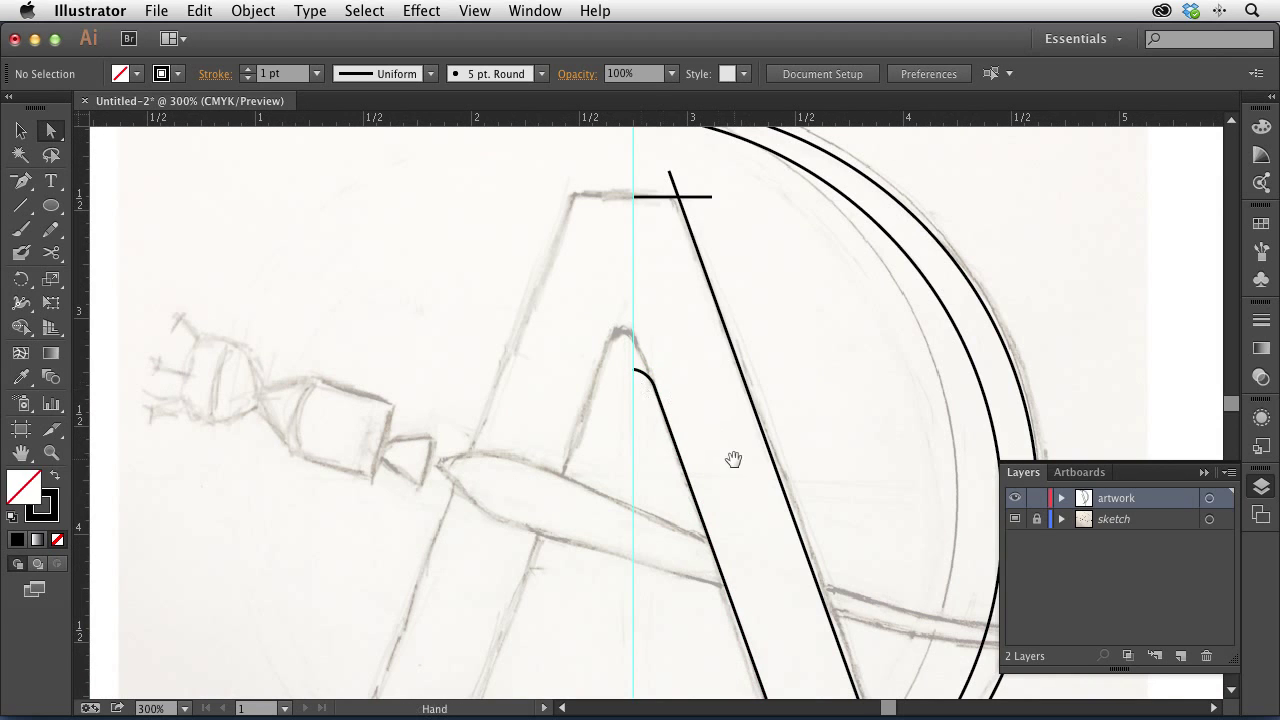
drag(647, 427, 599, 421)
scroll(599, 421, down, 5)
scroll(599, 421, right, 5)
scroll(486, 286, up, 6)
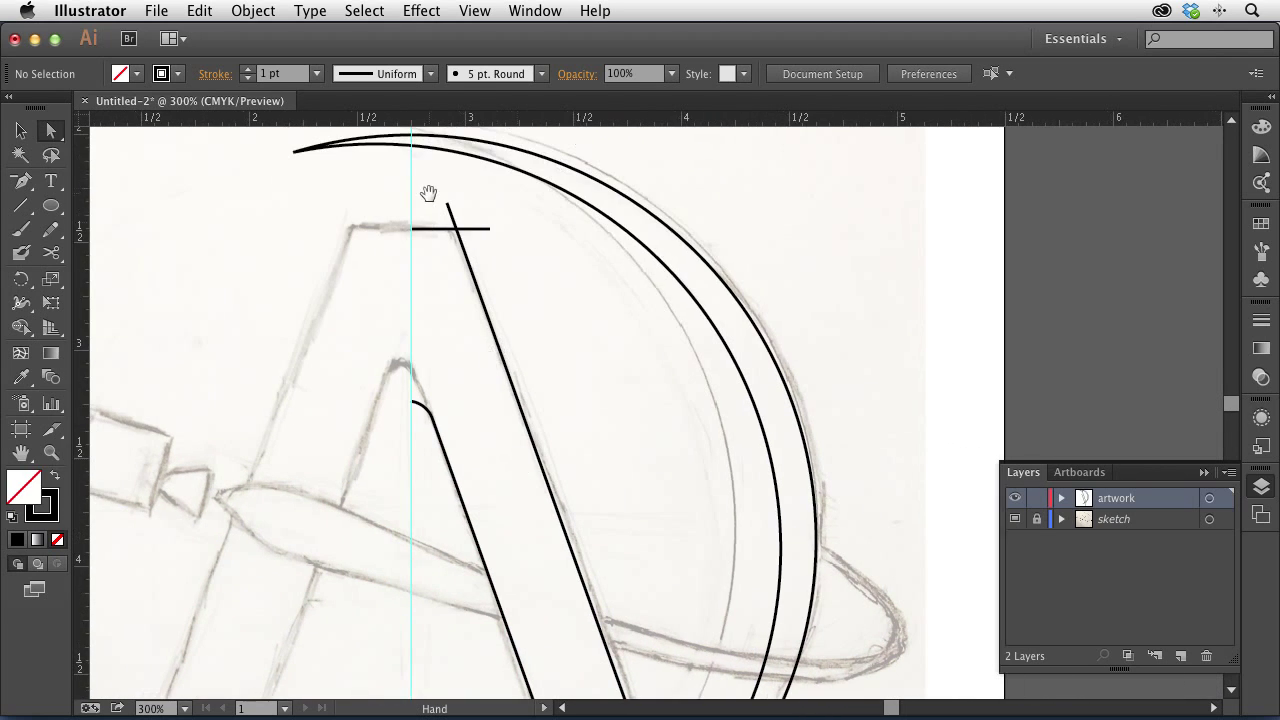
key(v)
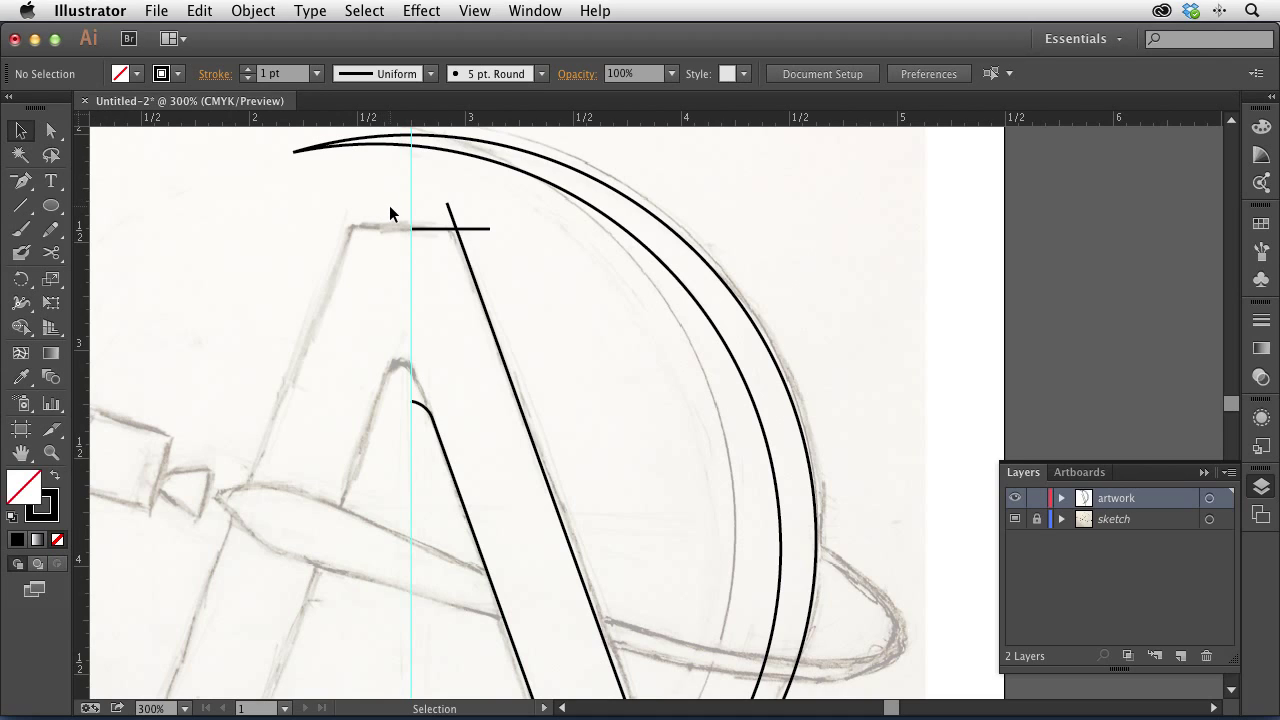
- Merge the crossbar and right diagonal with Shape Builder, trimming the top line's overhang
drag(355, 195, 531, 305)
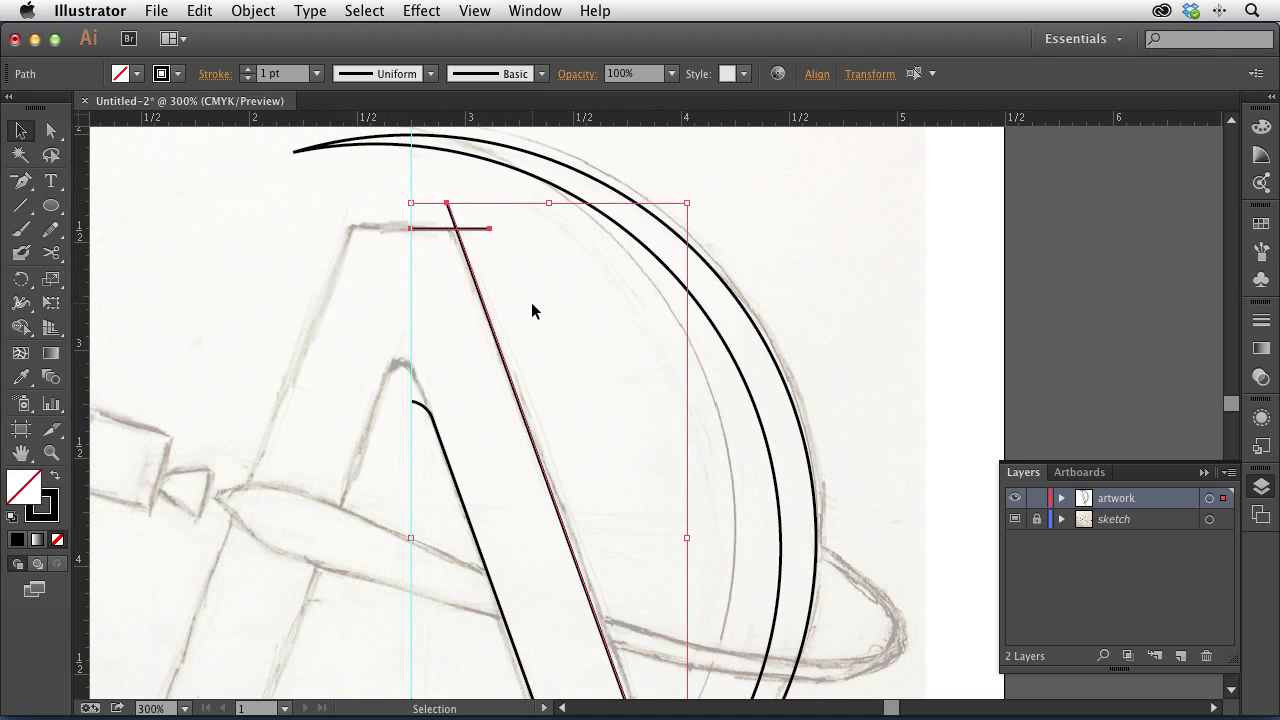
key(shift+m)
drag(410, 212, 489, 219)
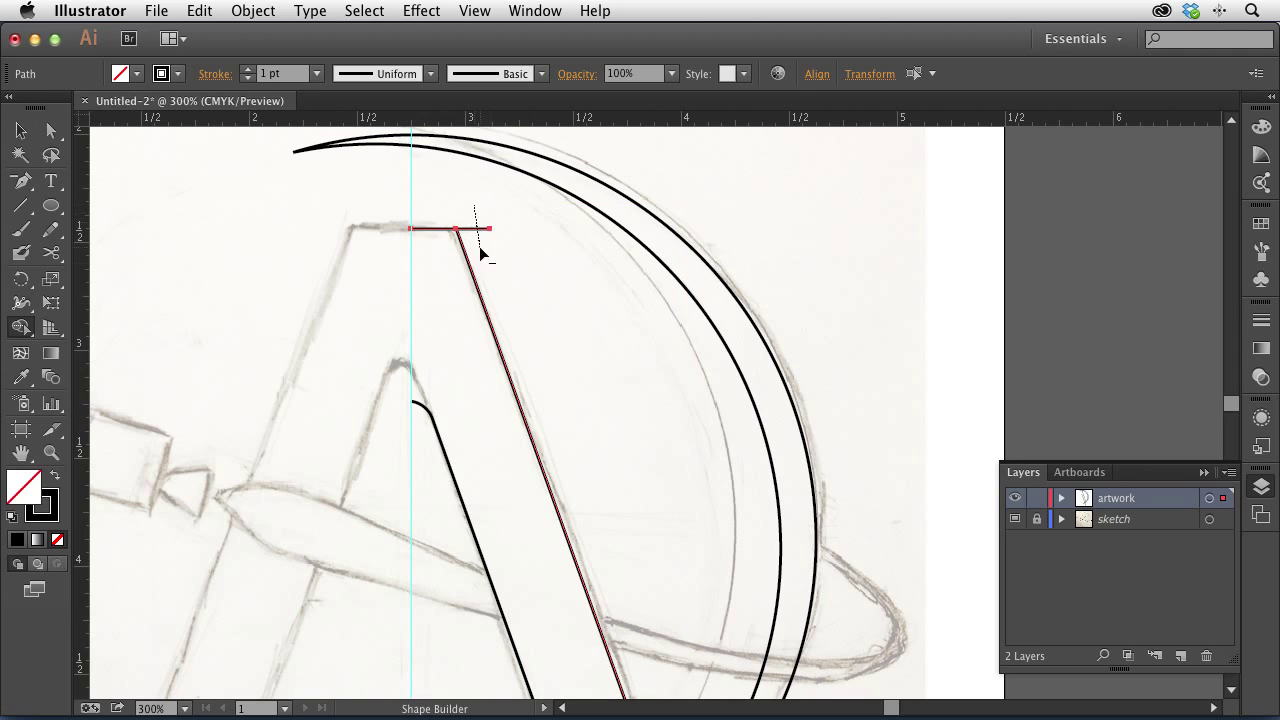
- Inspect the crossbar's right corner anchor with Direct Selection
click(51, 130)
click(257, 200)
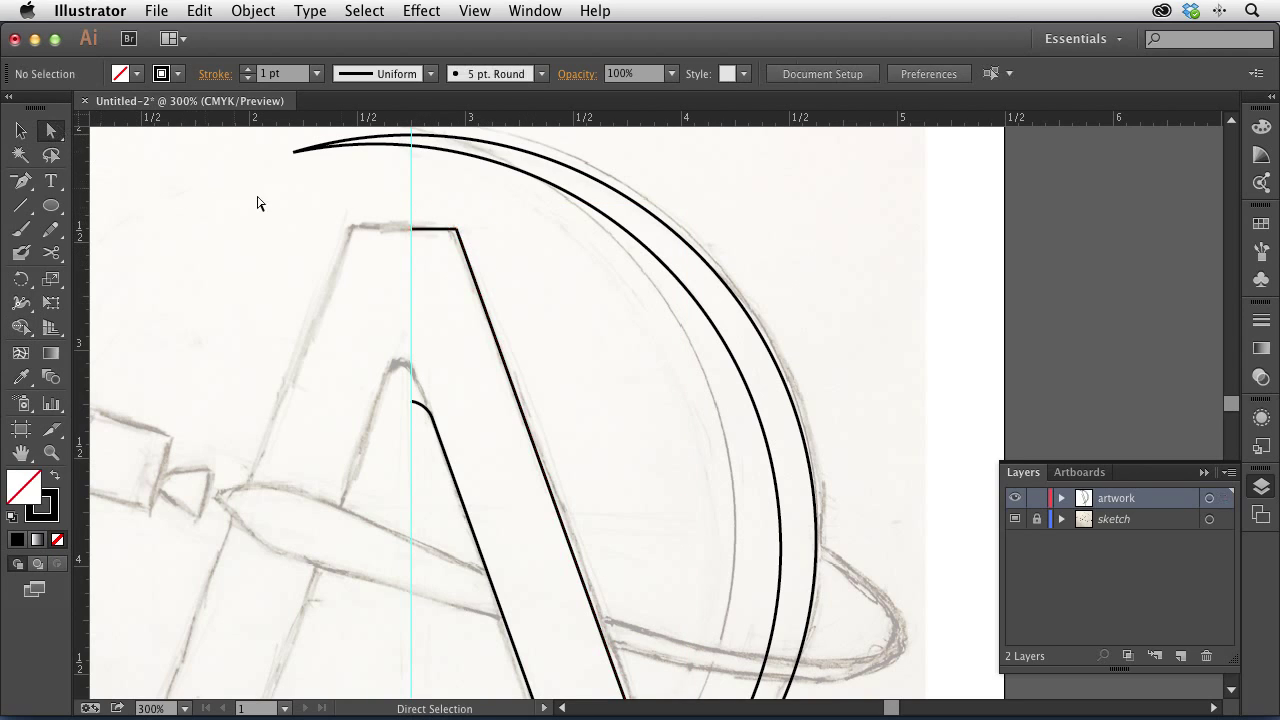
click(456, 231)
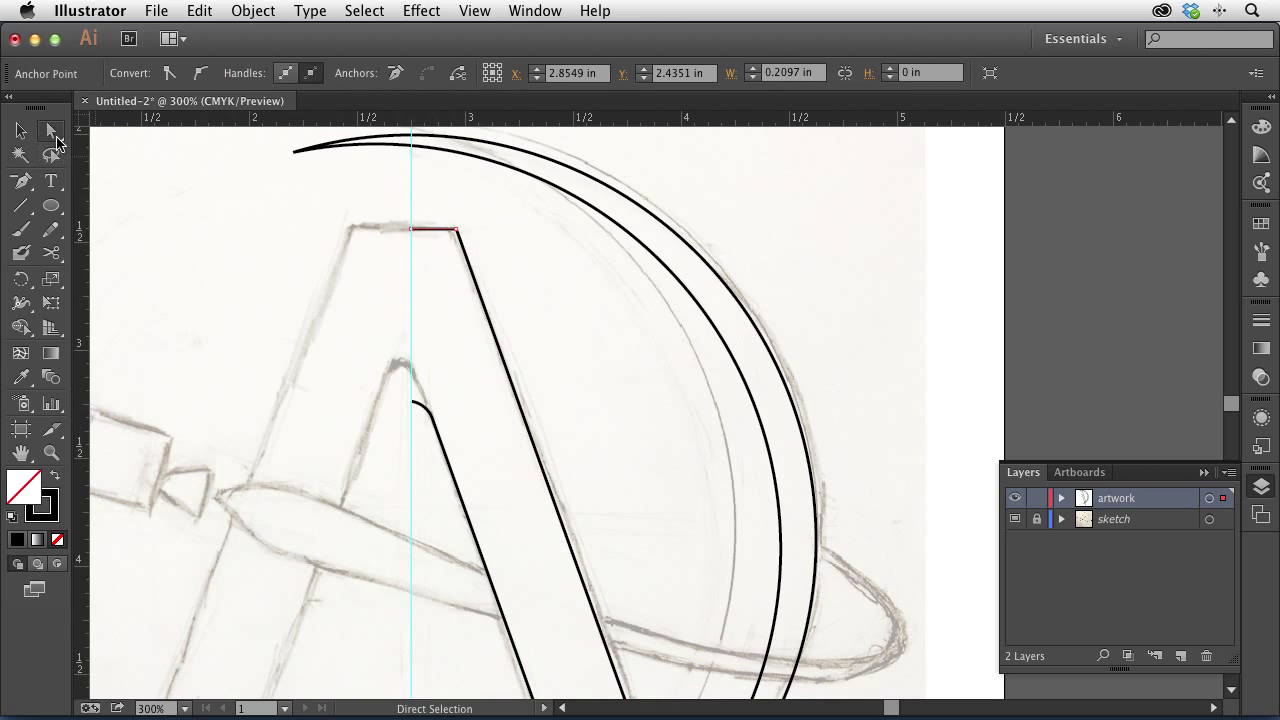
drag(444, 204, 489, 257)
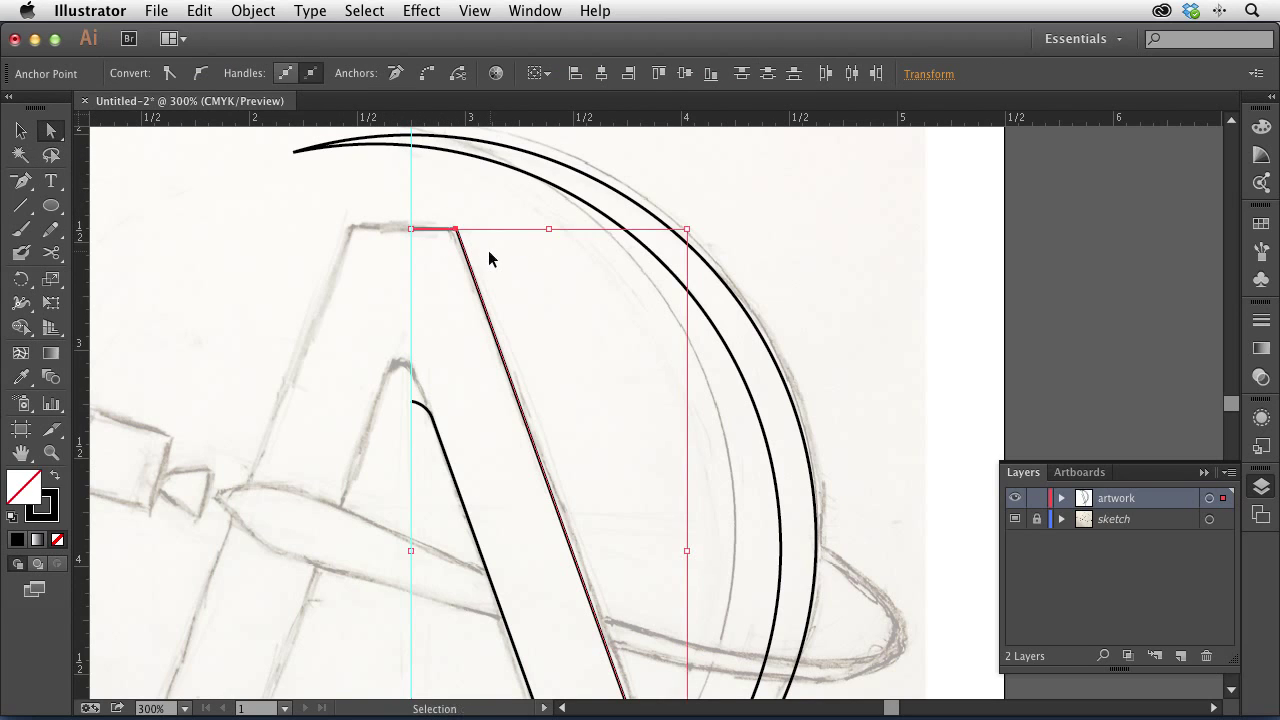
click(358, 268)
drag(540, 514, 500, 243)
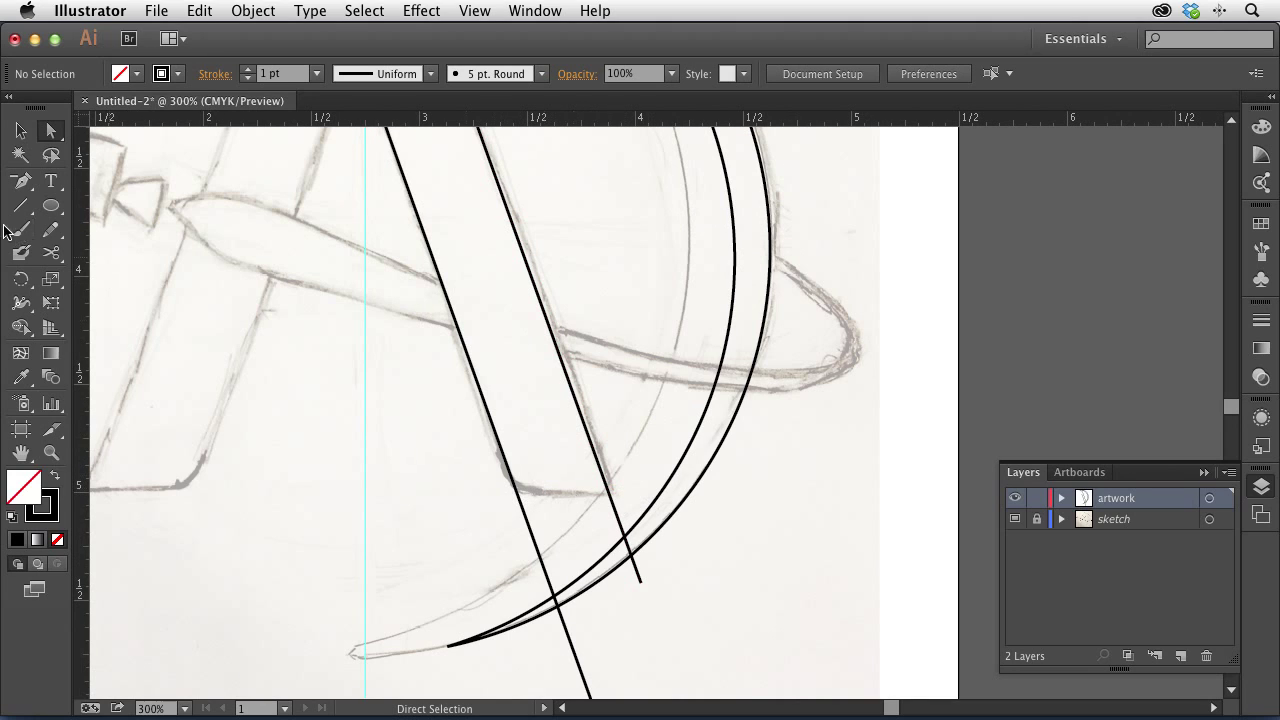
- Draw the rounded foot with the Pen tool between the bottoms of the two diagonals, following the sketch
click(25, 183)
drag(25, 183, 57, 183)
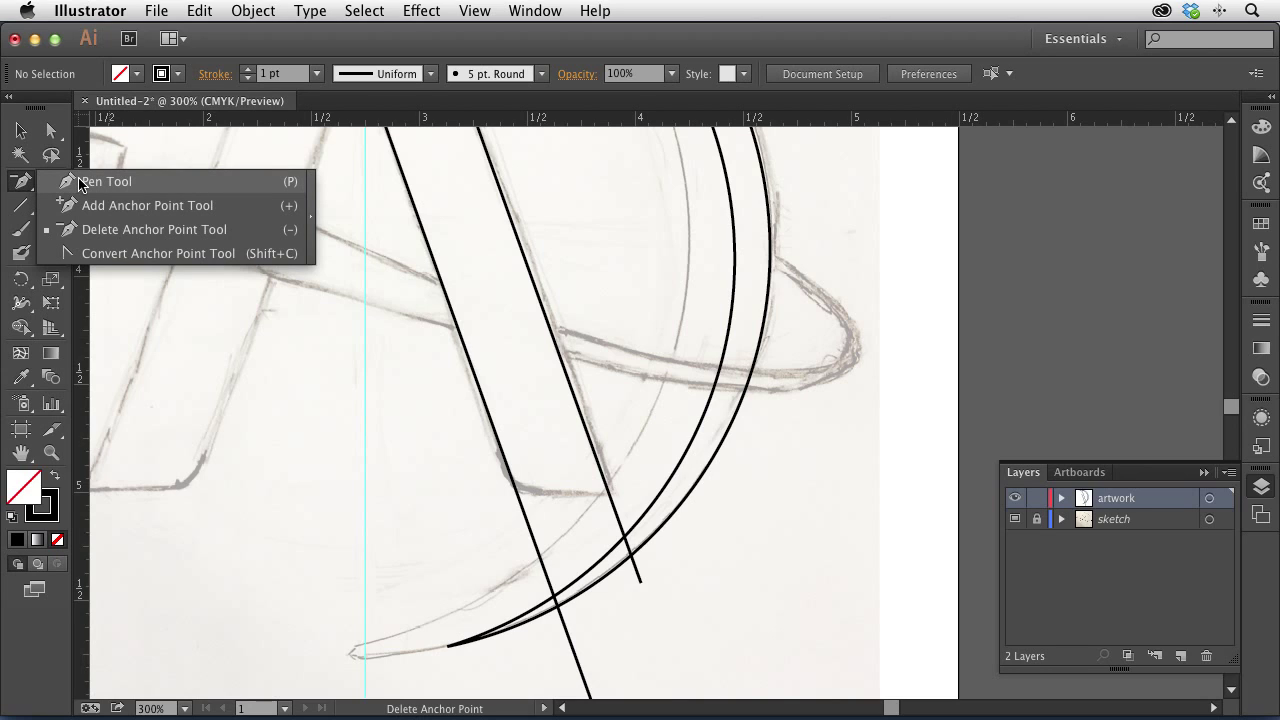
drag(79, 183, 80, 183)
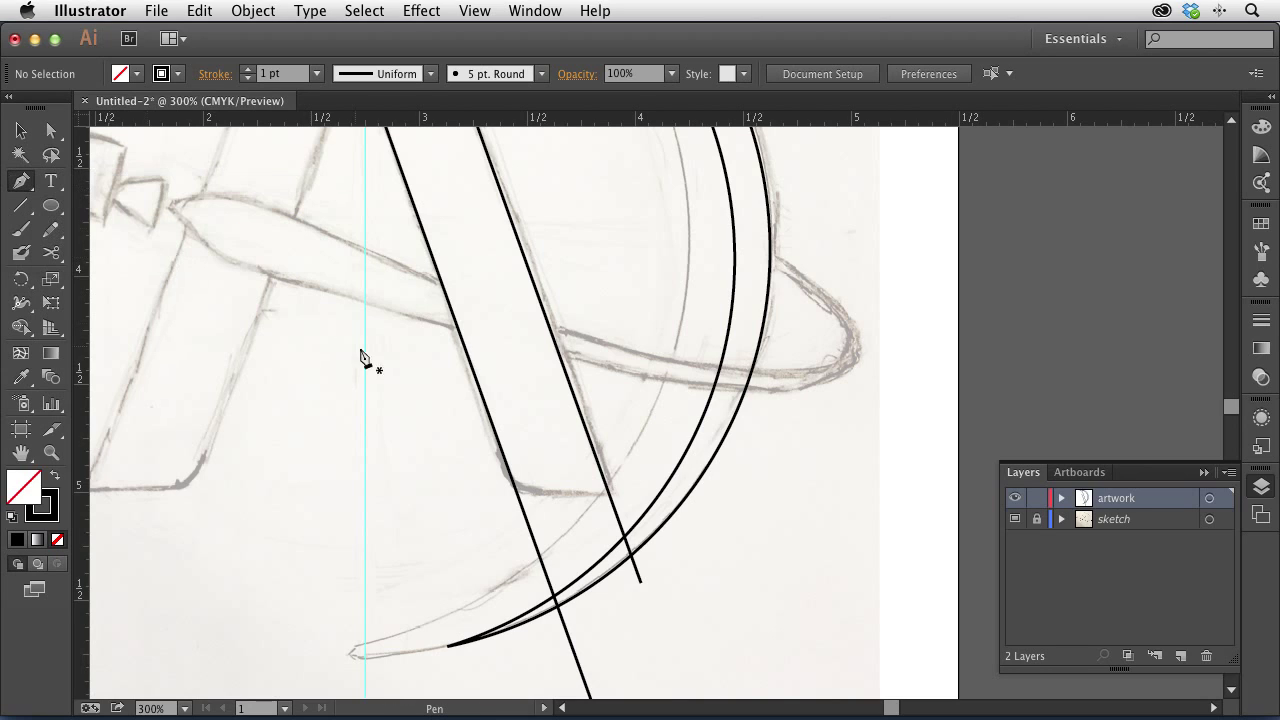
click(612, 501)
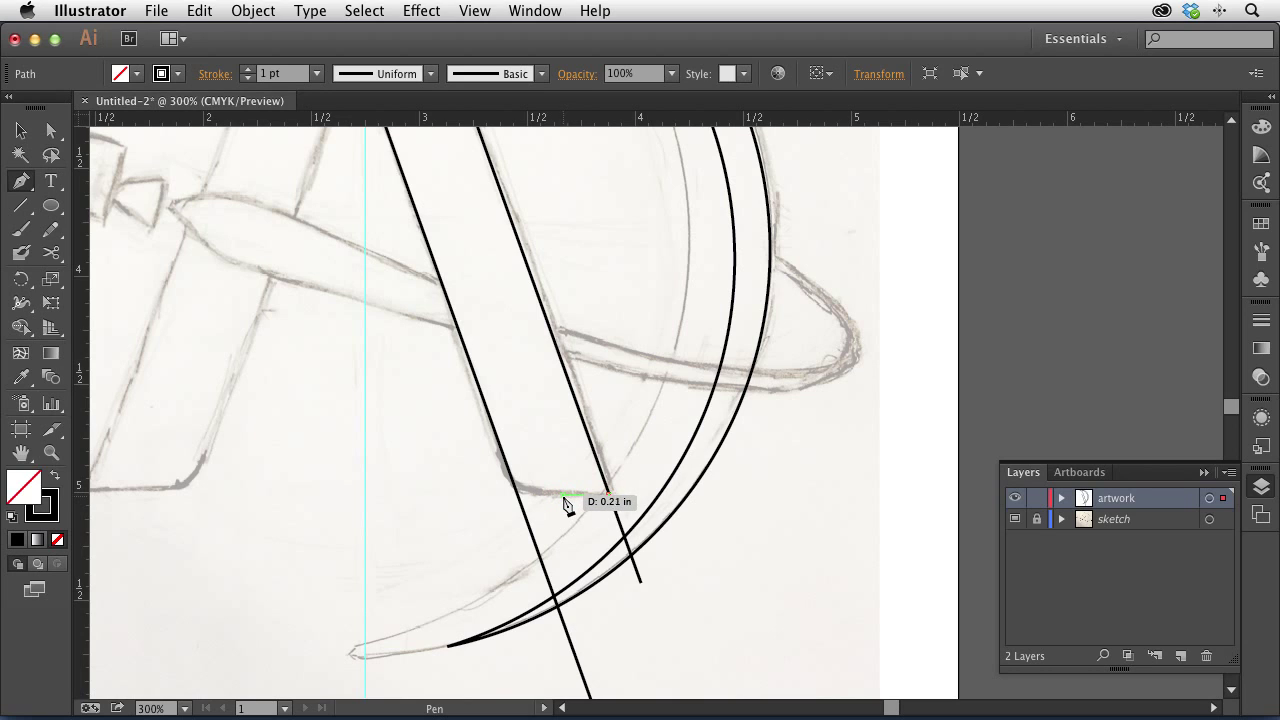
click(565, 495)
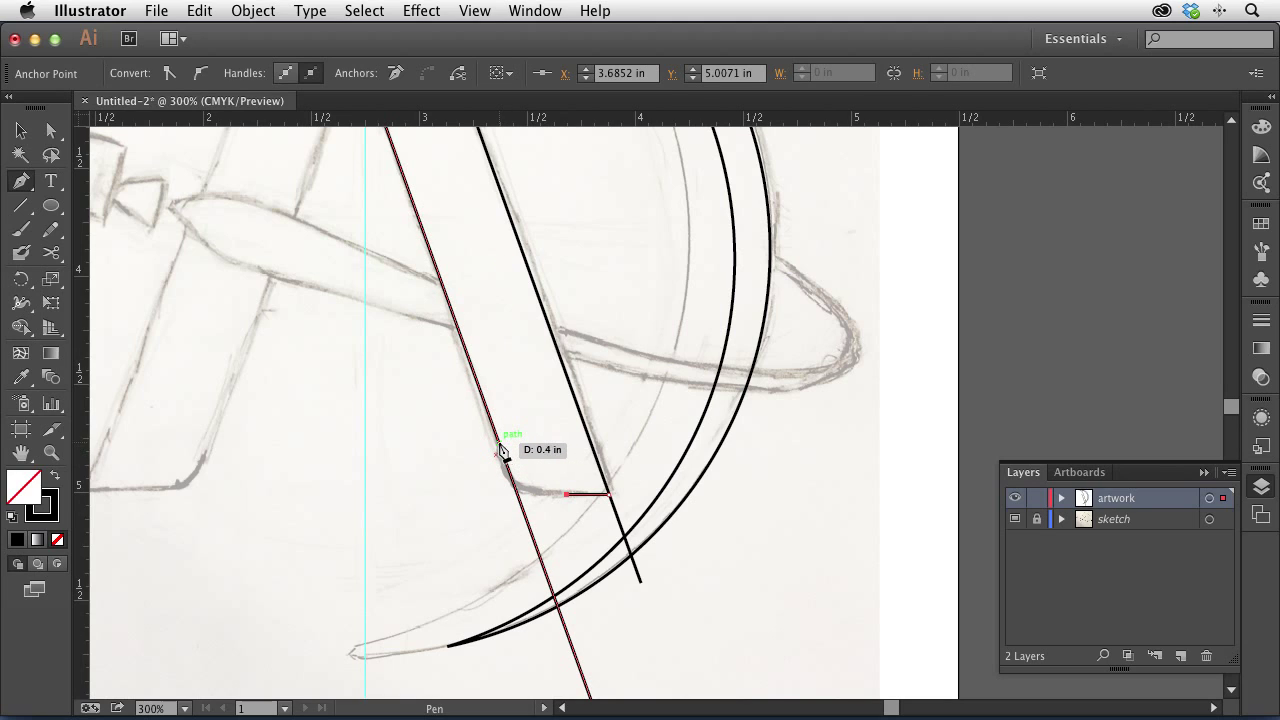
click(500, 444)
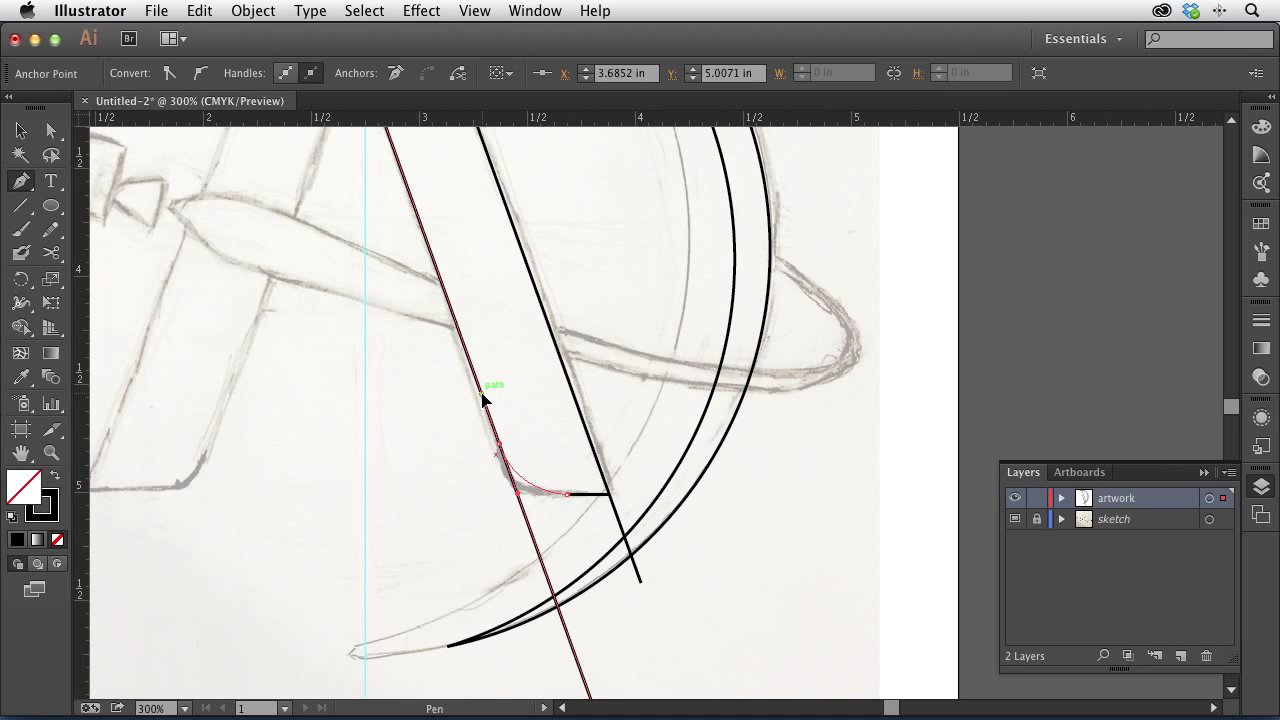
click(482, 394)
- Select both diagonals together with the new corner path
key(a)
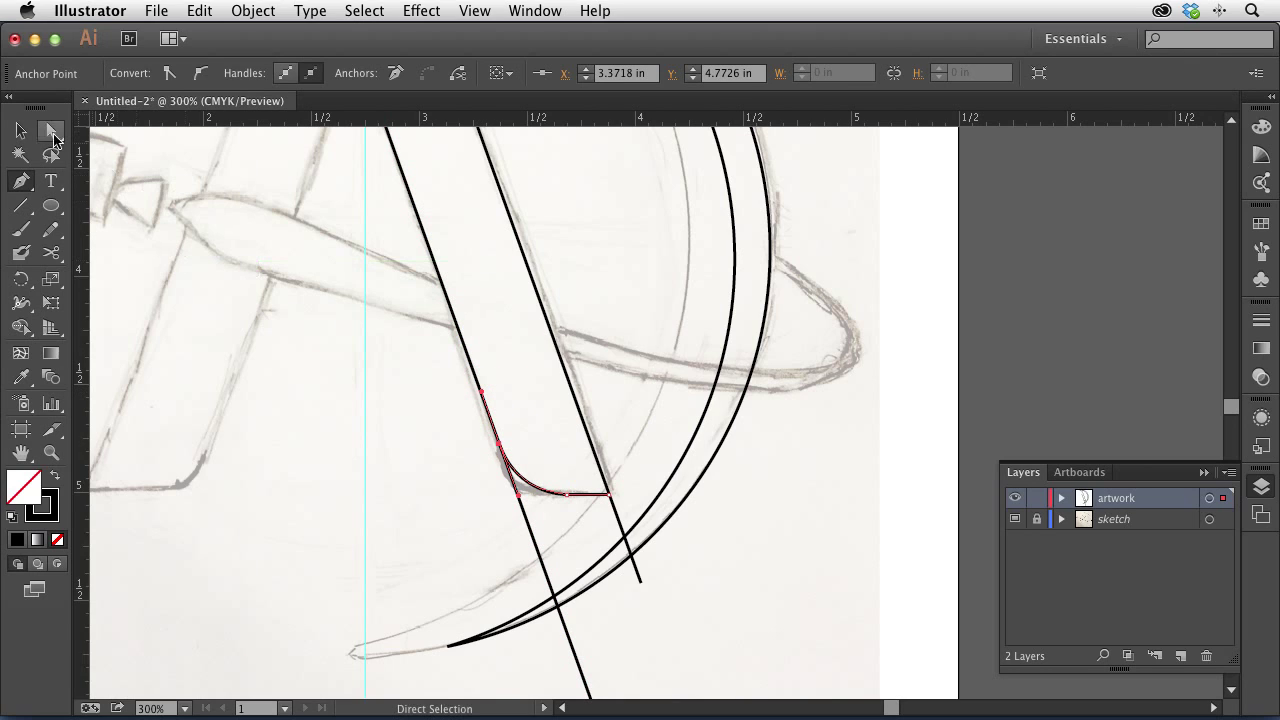
click(466, 444)
key(v)
drag(425, 413, 632, 505)
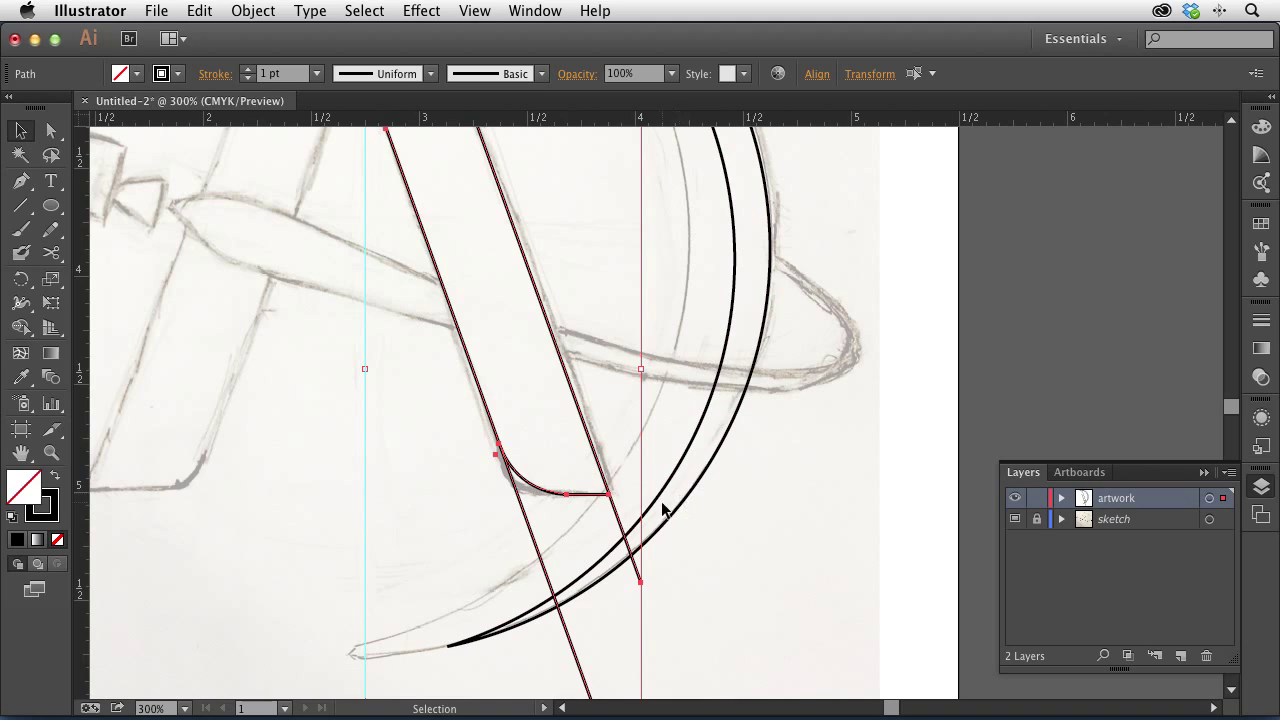
- Remove the diagonal ends below the rounded base with Shape Builder, merging the right leg into one outline
key(shift+m)
mouse_move(495, 534)
mouse_down()
mouse_move(558, 542)
mouse_move(662, 495)
mouse_up()
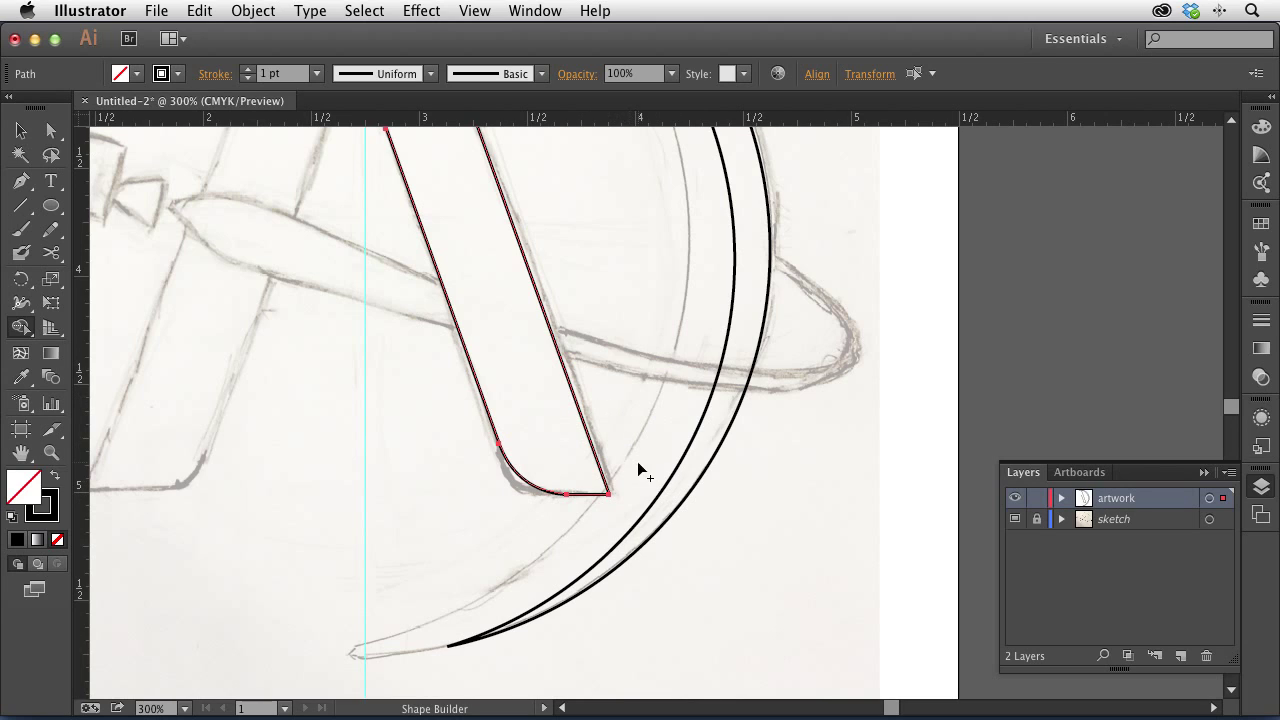
drag(630, 518, 392, 258)
key(super+minus)
key(super+minus)
click(20, 130)
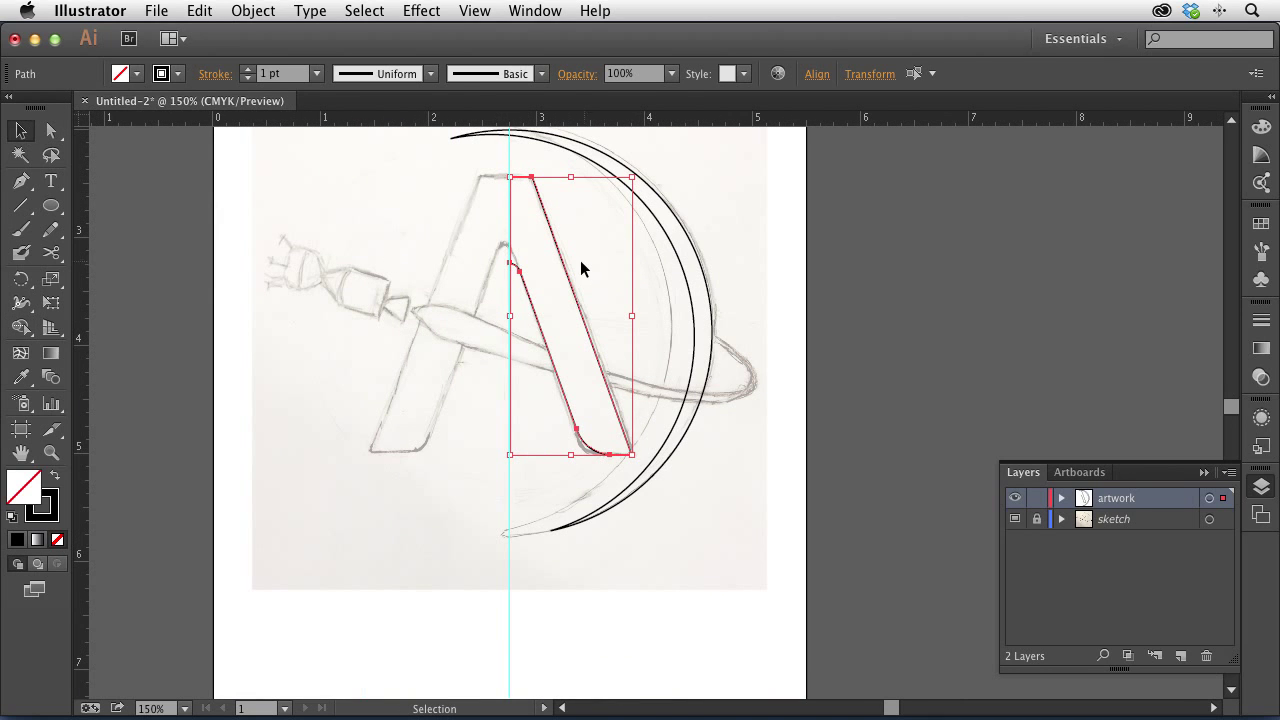
- Reflect a copy of the A's right half across the centre guide to form the left leg
drag(568, 276, 922, 286)
click(1004, 275)
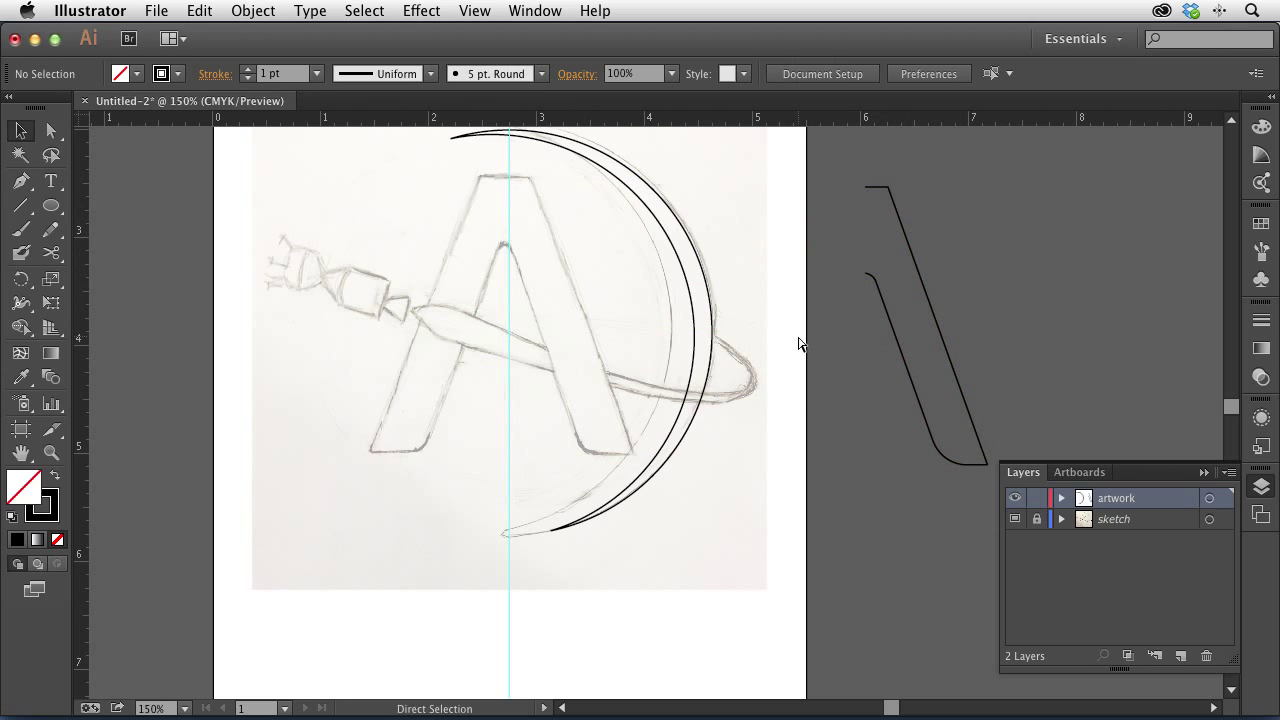
key(super+z)
key(super+z)
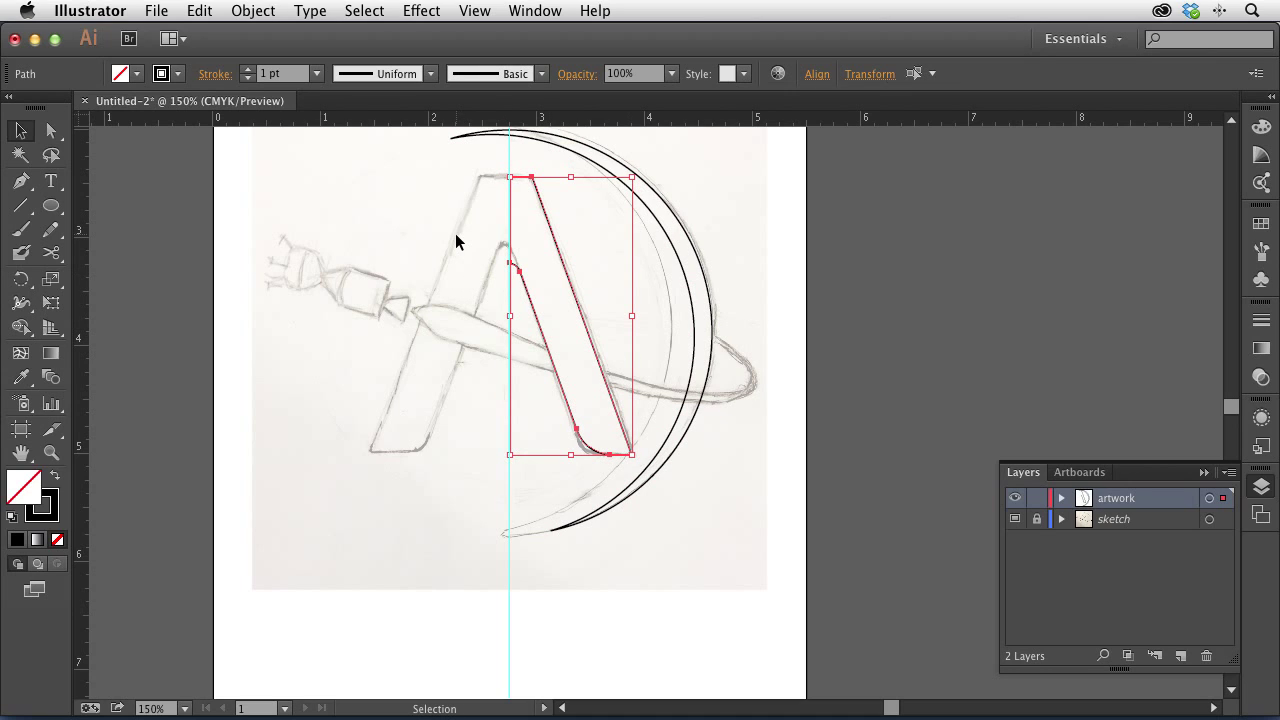
key(o)
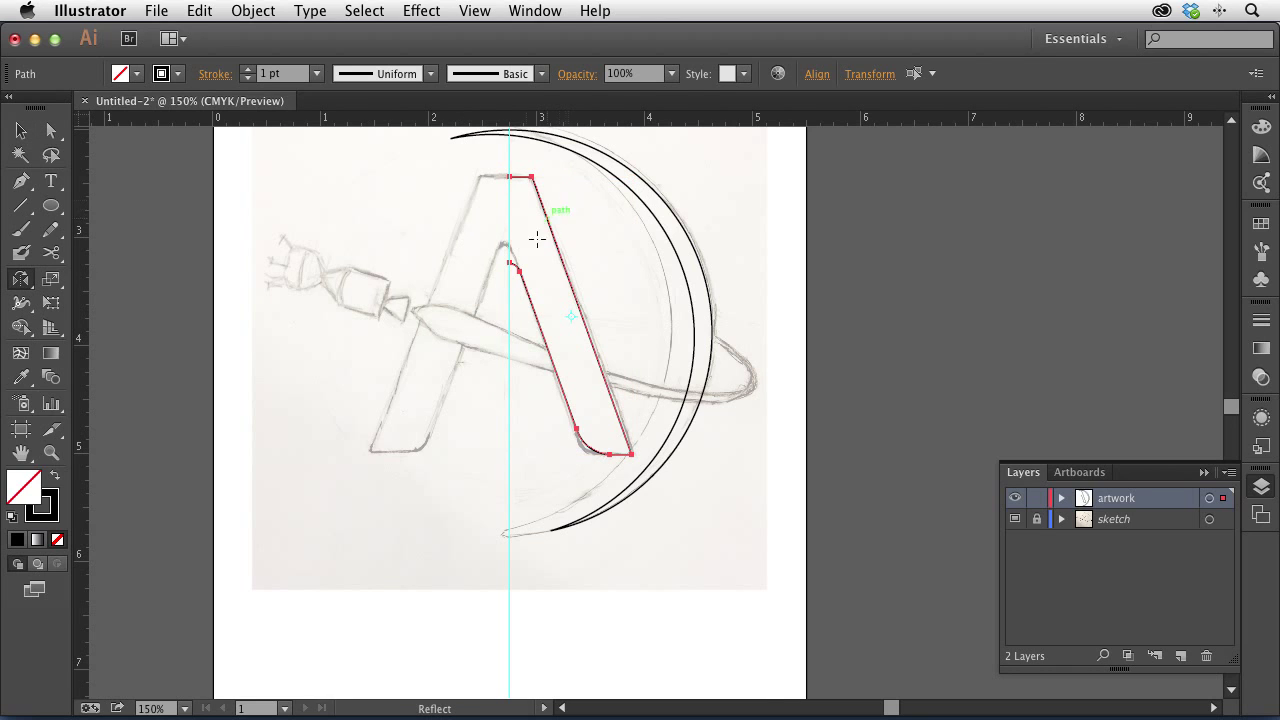
key(super+equal)
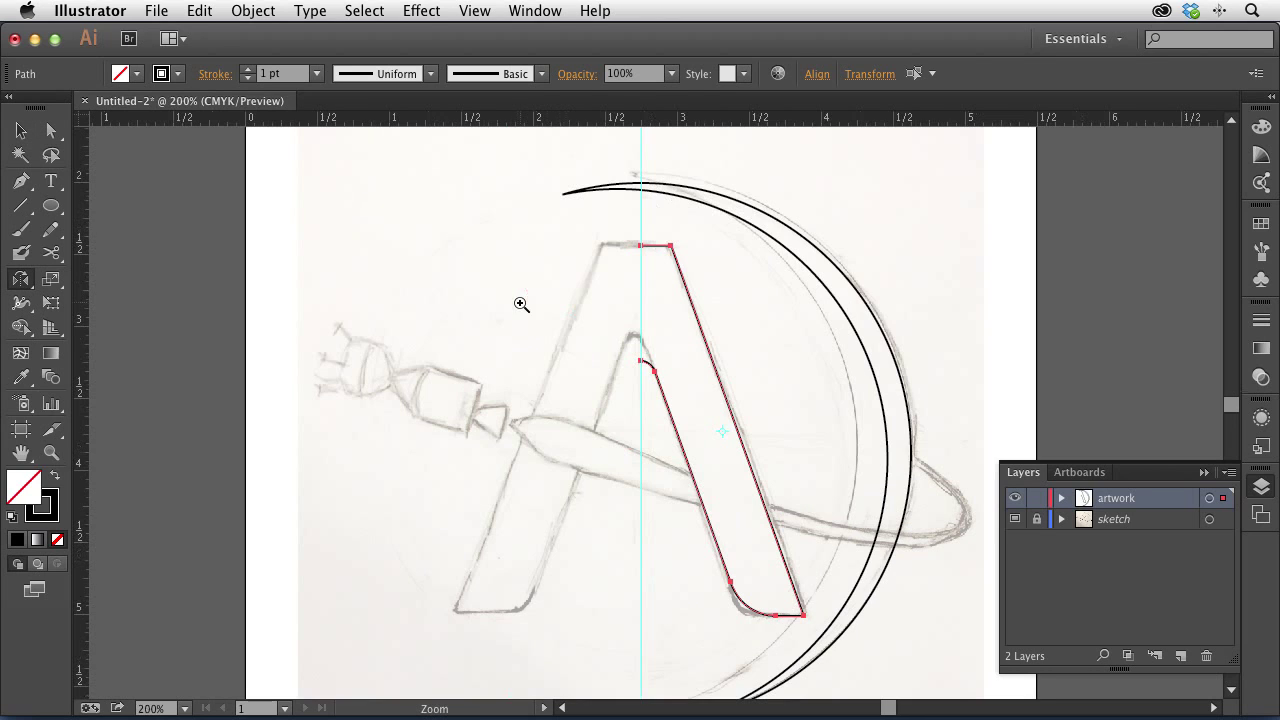
click(641, 245)
mouse_move(474, 469)
mouse_down()
mouse_move(543, 551)
mouse_move(808, 620)
mouse_up()
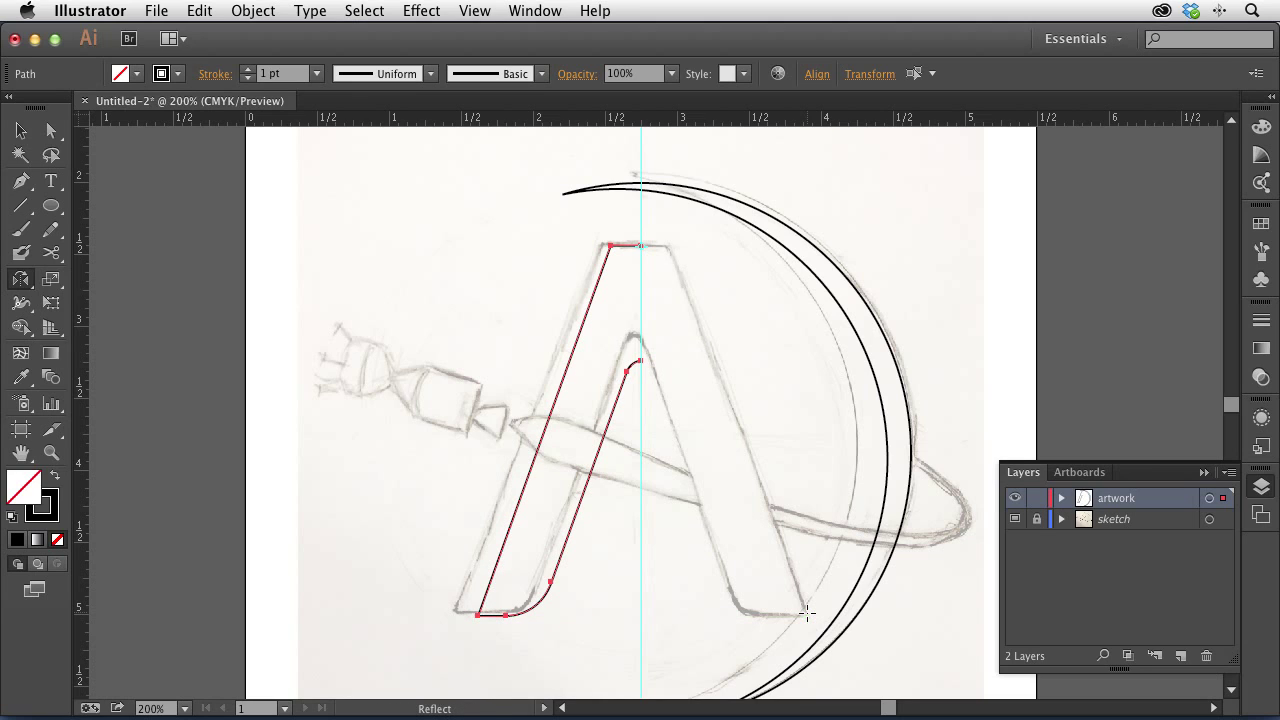
key(super+z)
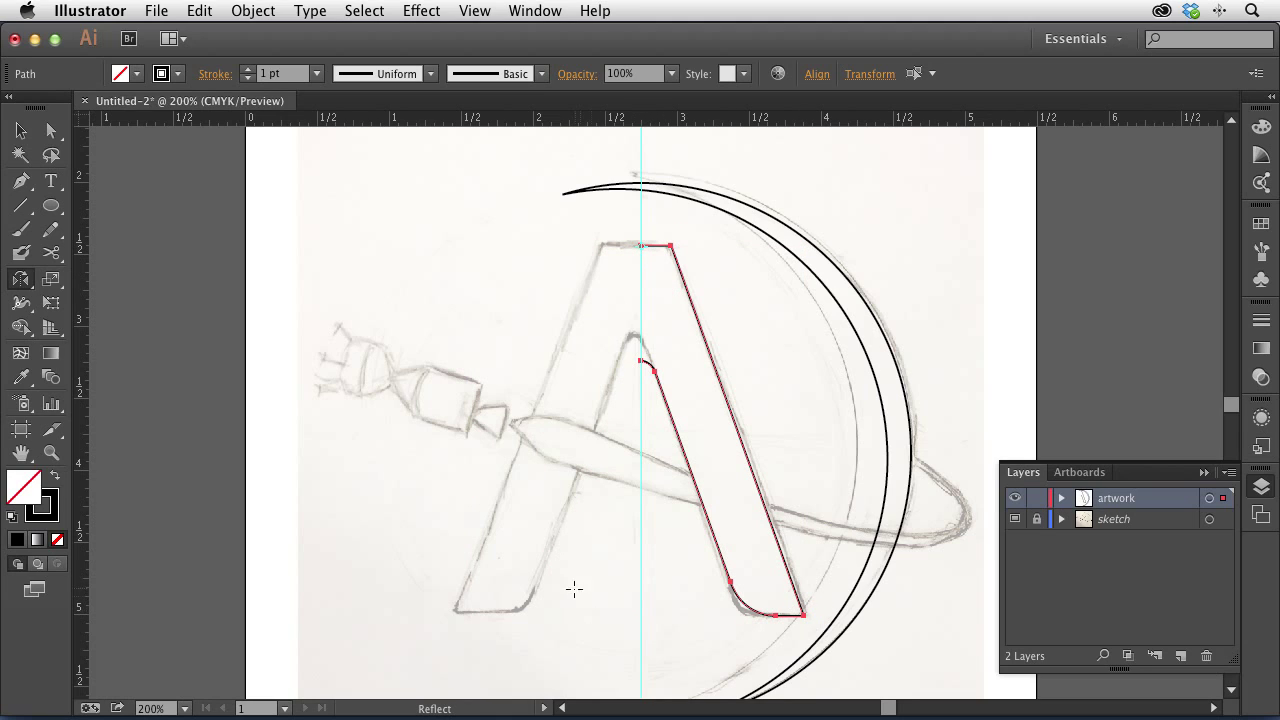
mouse_move(555, 582)
mouse_down()
mouse_move(617, 634)
mouse_move(617, 543)
mouse_up()
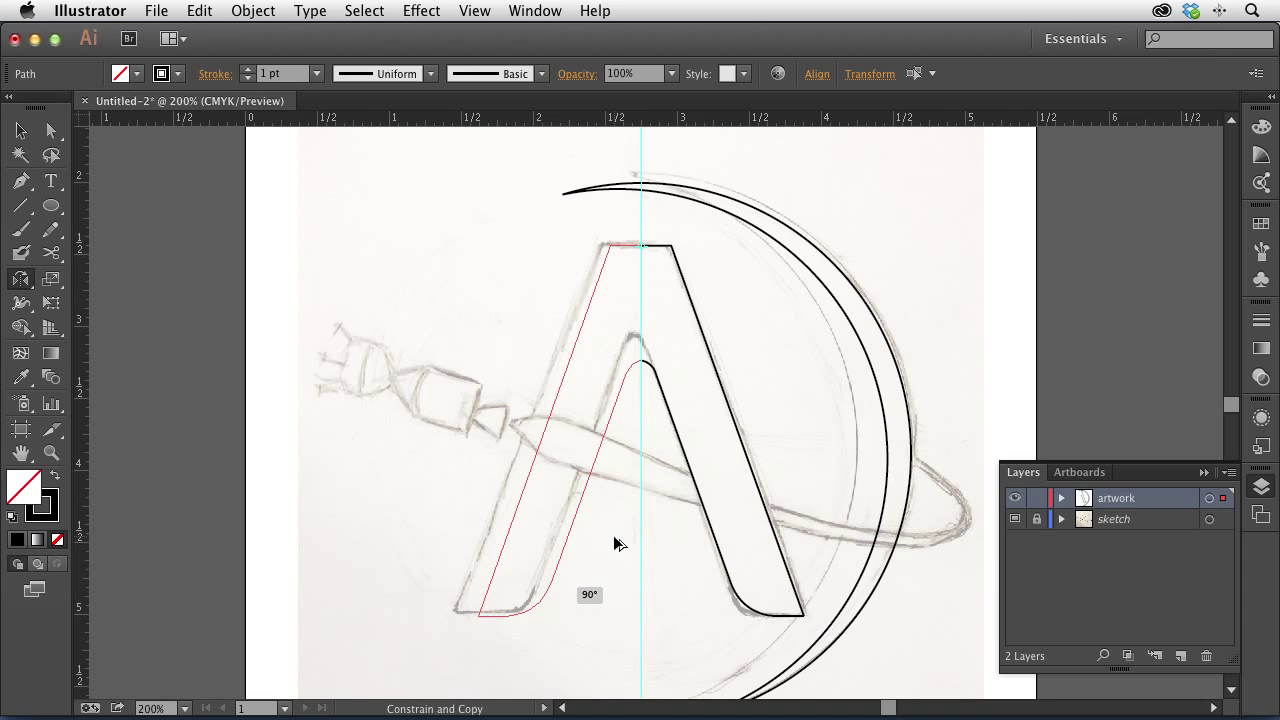
drag(614, 543, 614, 538)
- Marquee-select the top anchors of both A halves, then deselect
key(v)
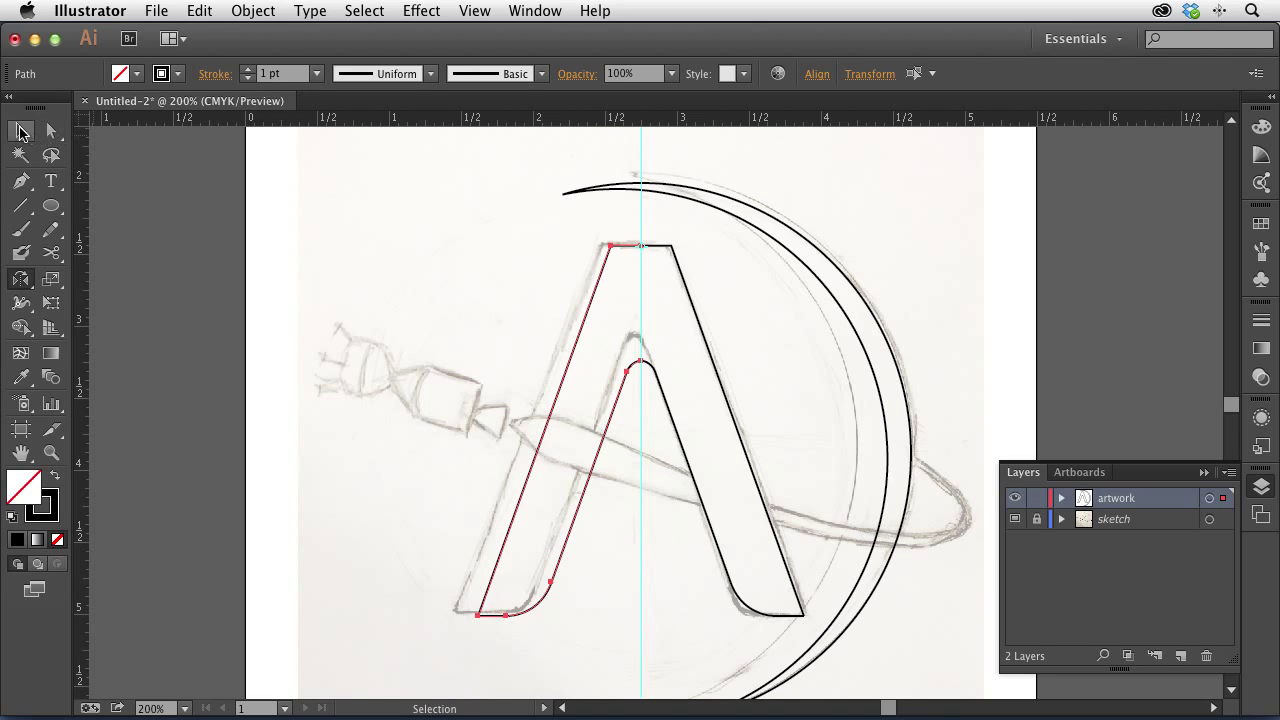
click(488, 210)
drag(544, 269, 757, 342)
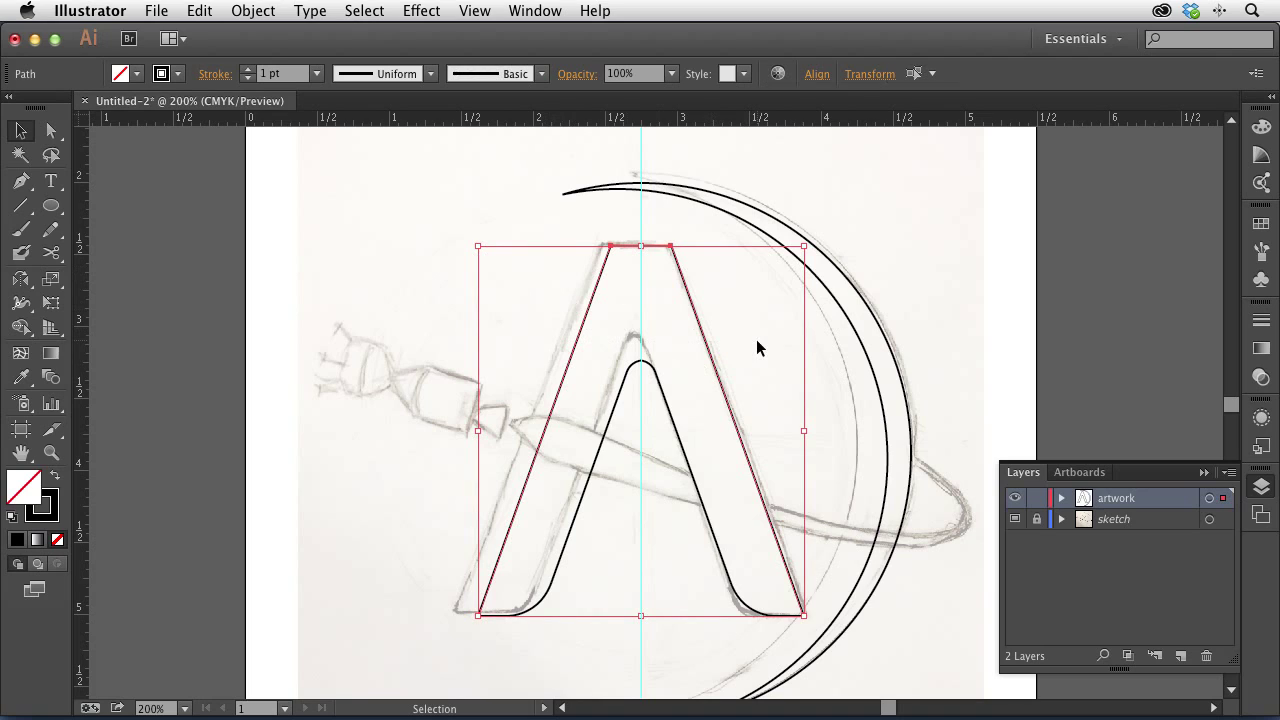
click(827, 362)
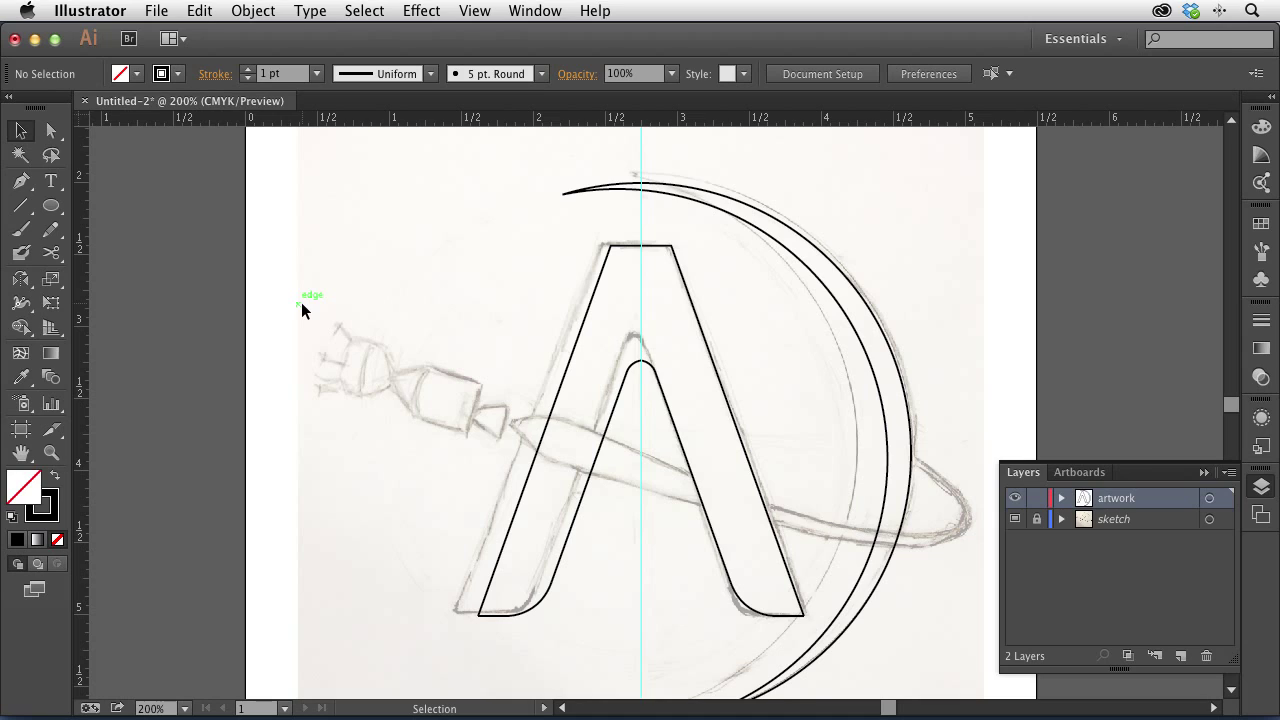
- Draw a wide, thin ellipse centred on the A, tilt it to the sketched orbit, and nudge it up three times
click(50, 206)
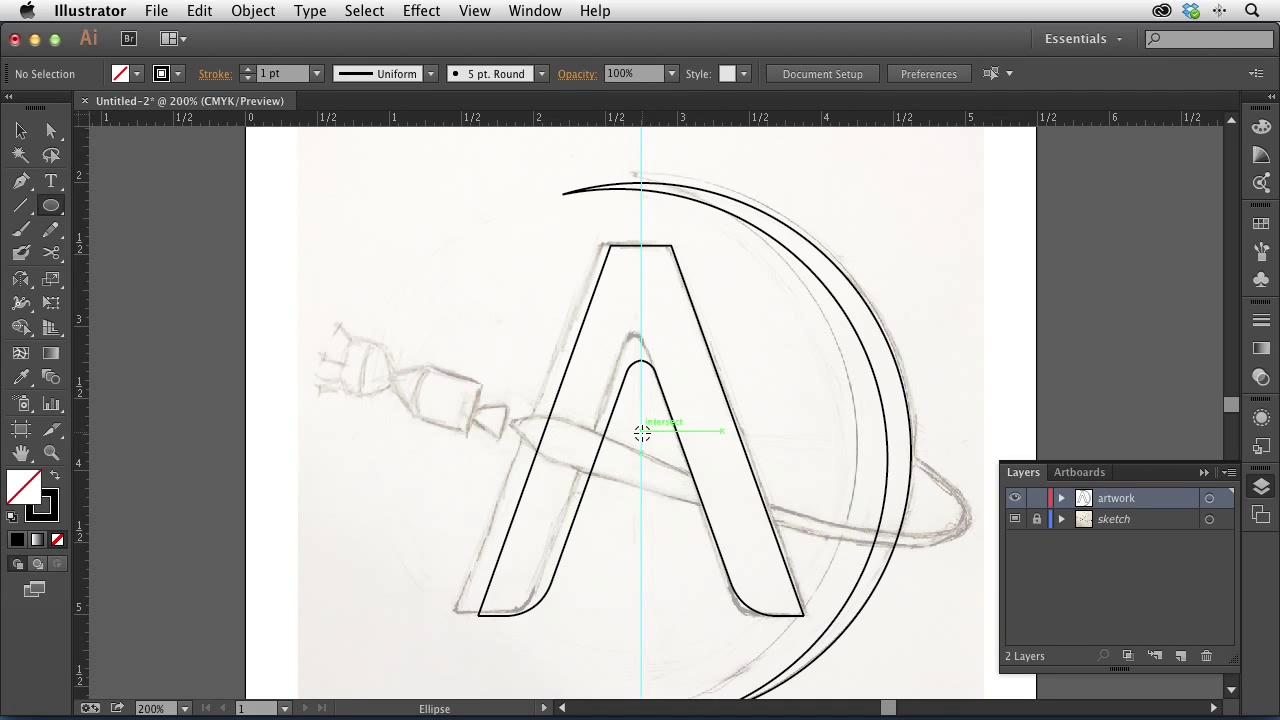
drag(642, 433, 976, 521)
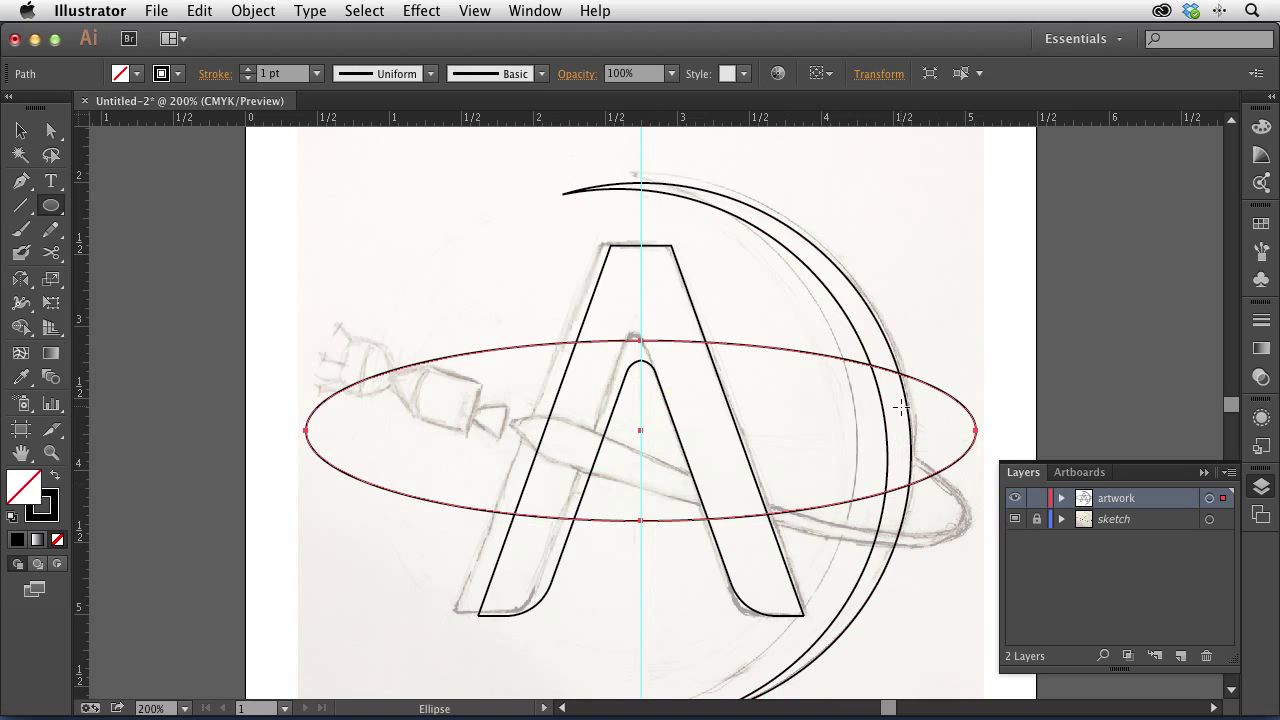
key(r)
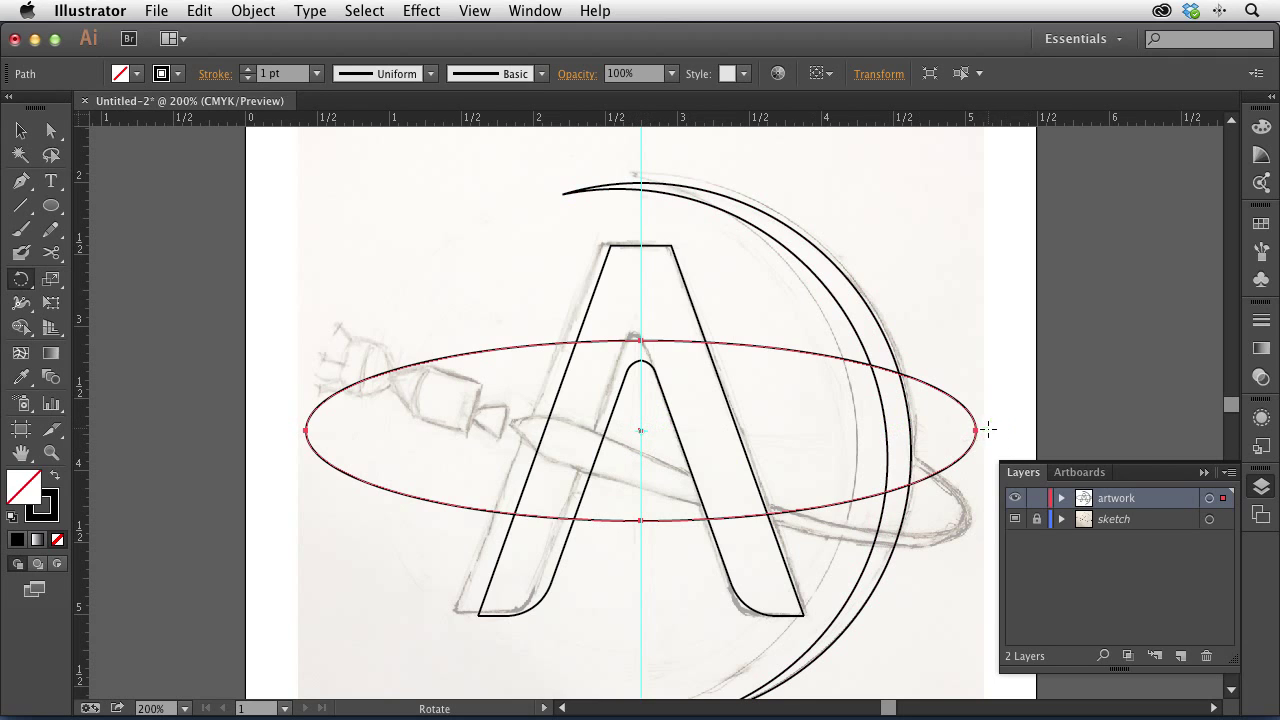
drag(995, 428, 995, 545)
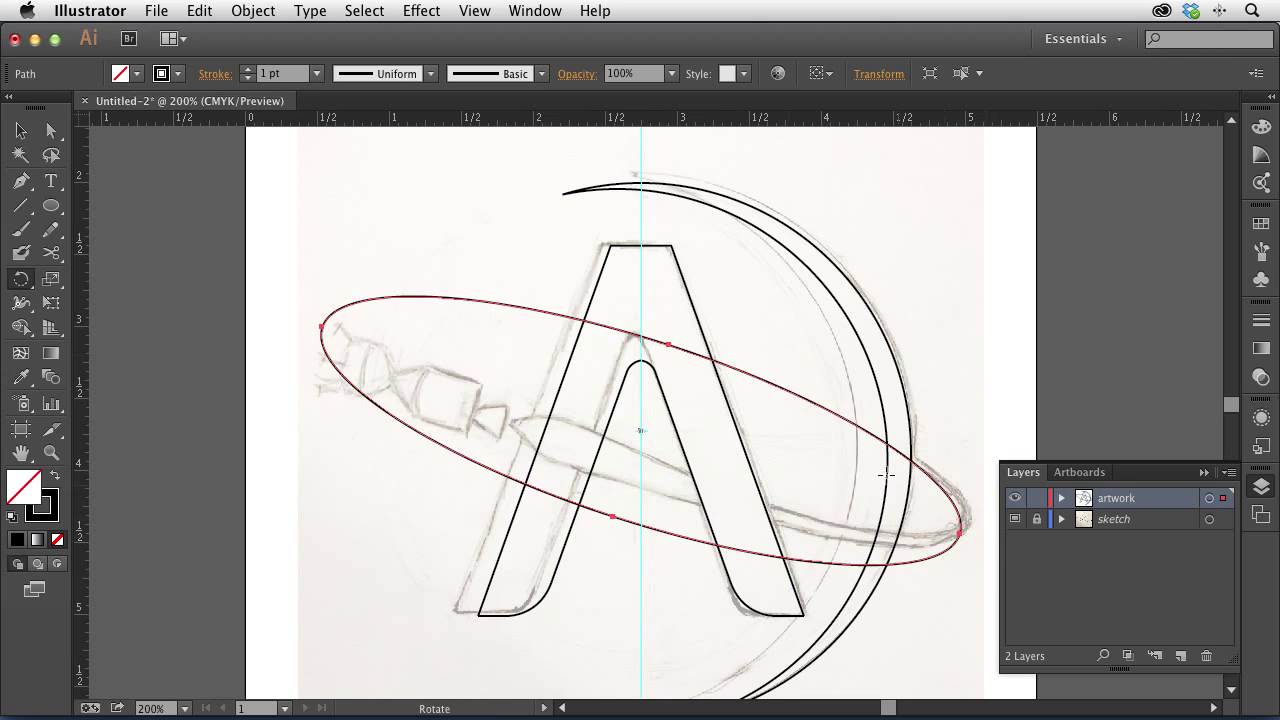
key(Up)
key(Up)
key(Up)
key(Up)
key(Up)
key(Up)
key(Up)
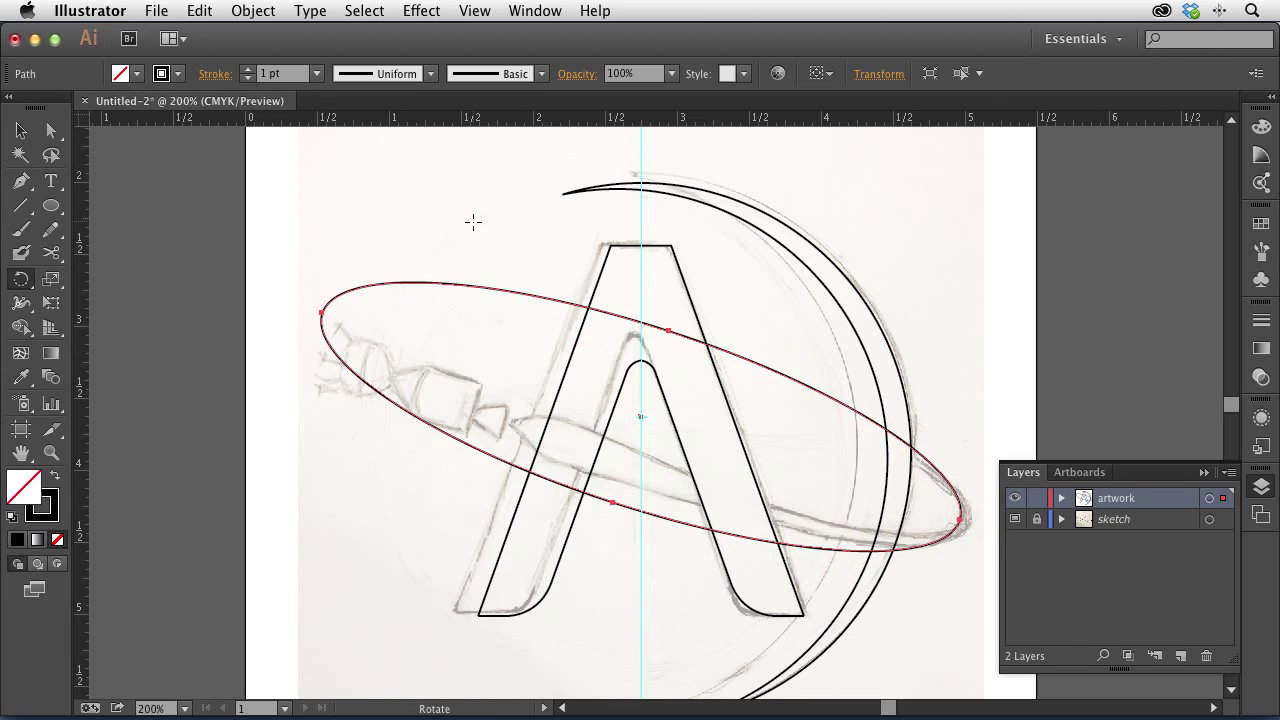
key(Up)
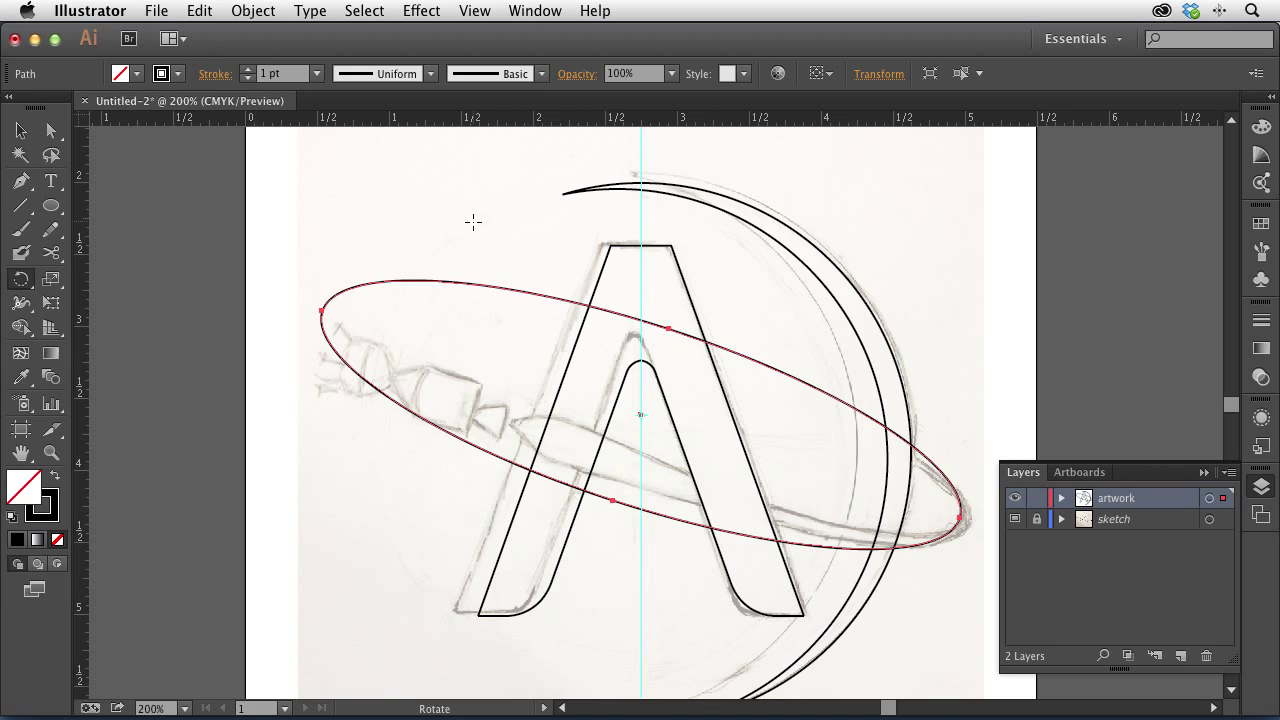
key(Up)
key(Up)
key(Up)
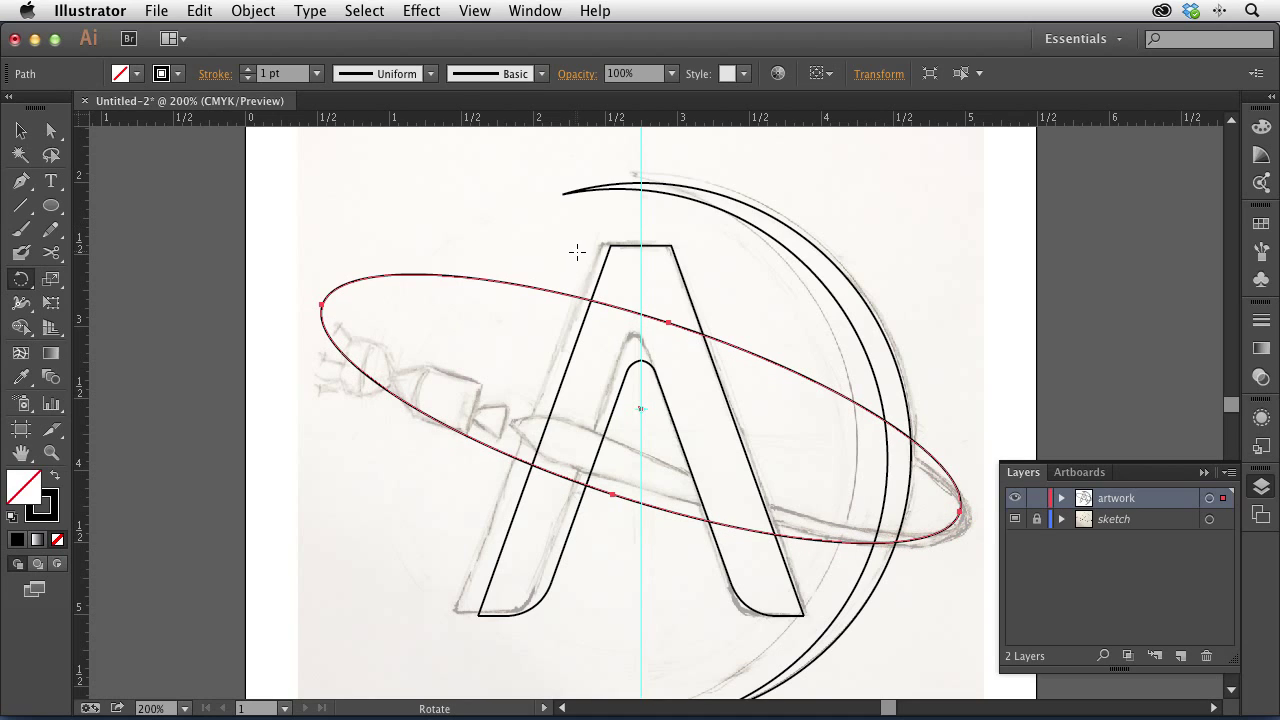
click(1203, 472)
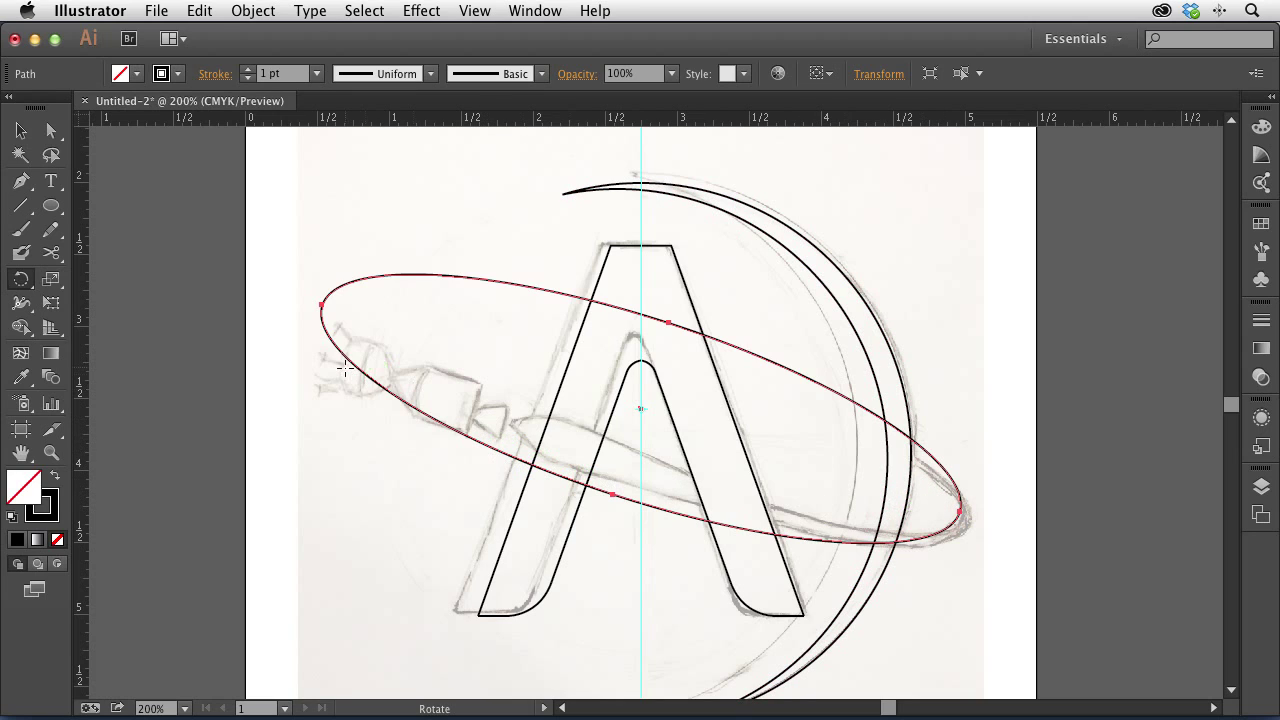
click(20, 133)
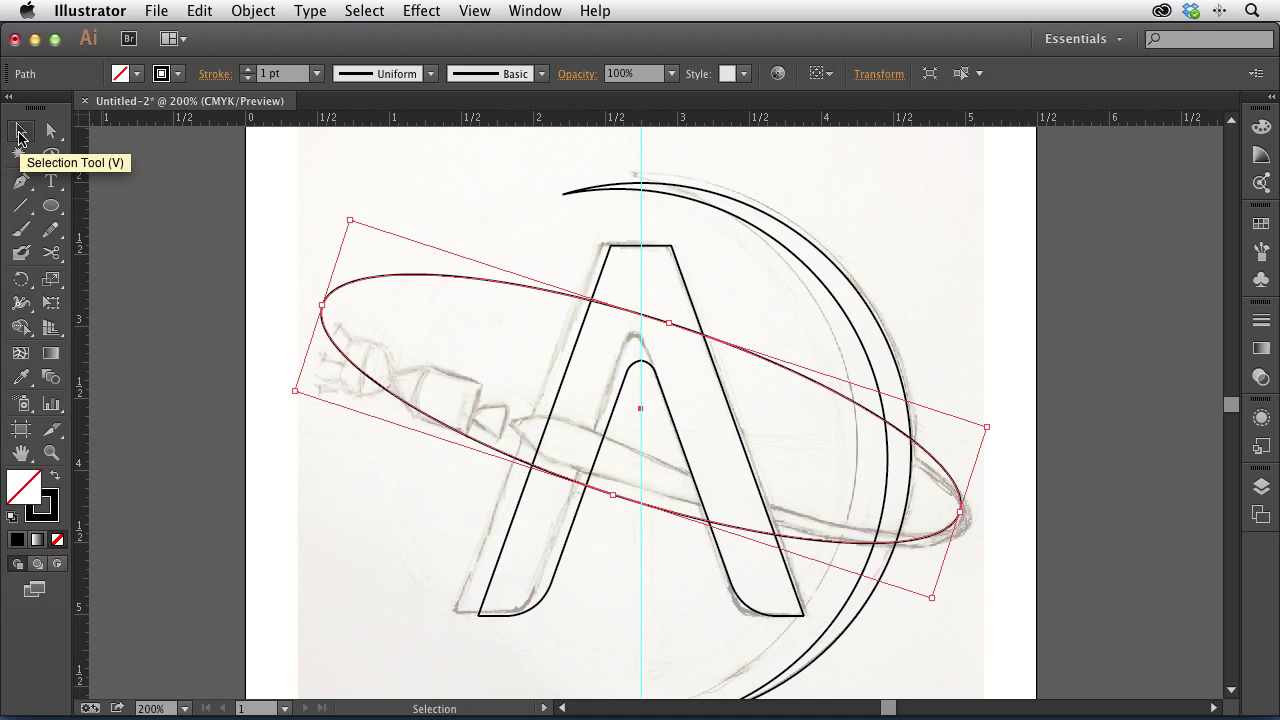
- Rotate a copy of the ellipse a few degrees upward, then repeat it with Cmd+D for a third ellipse
key(r)
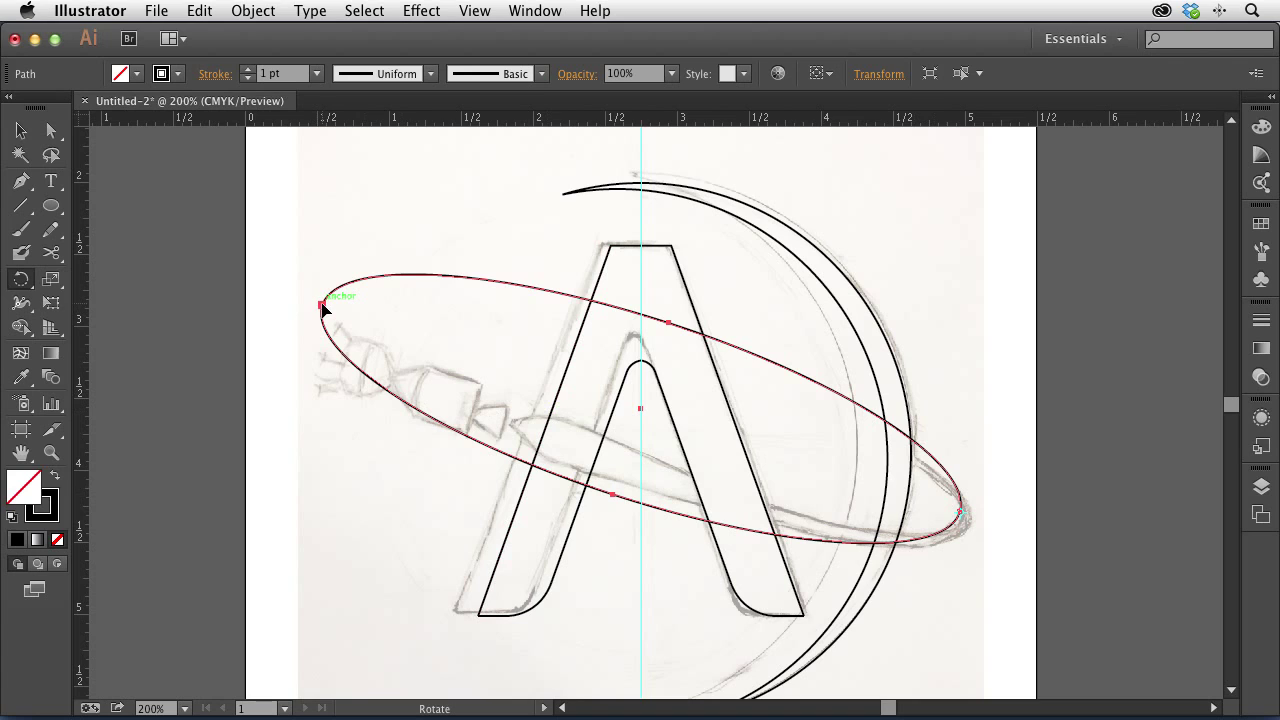
drag(322, 308, 338, 282)
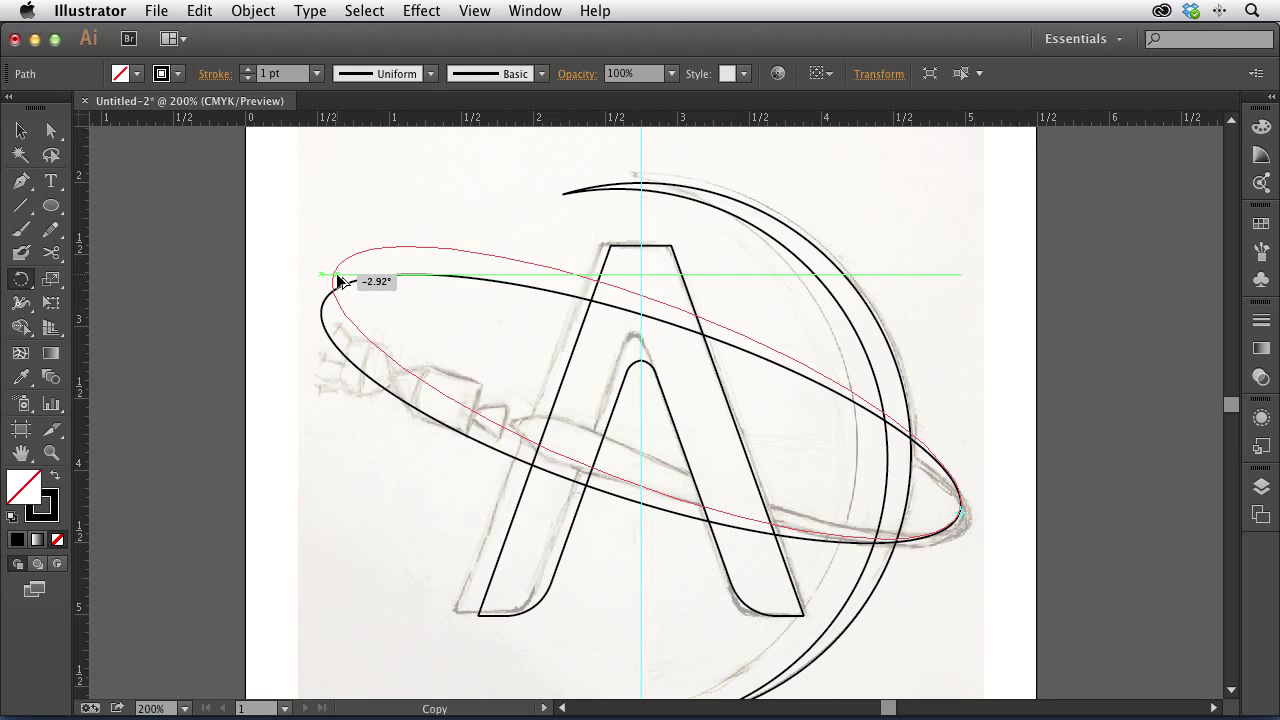
mouse_move(338, 281)
mouse_down()
mouse_move(351, 247)
mouse_move(333, 276)
mouse_up()
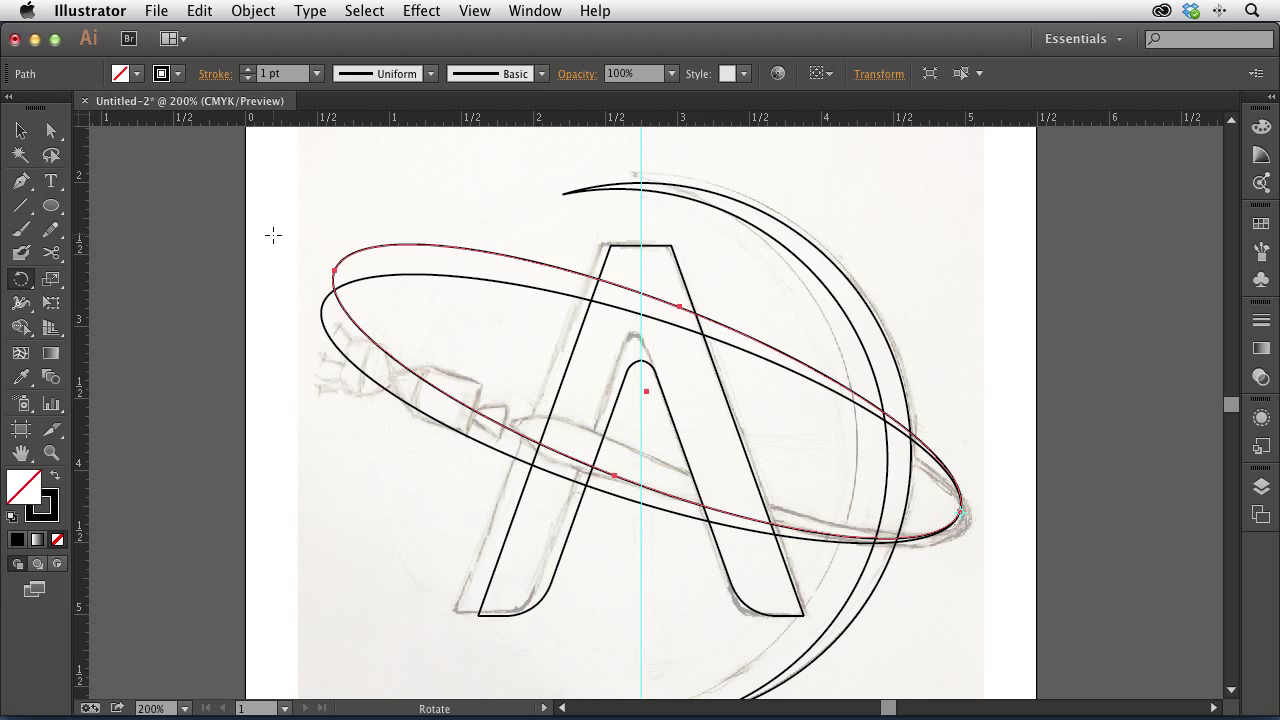
key(super+d)
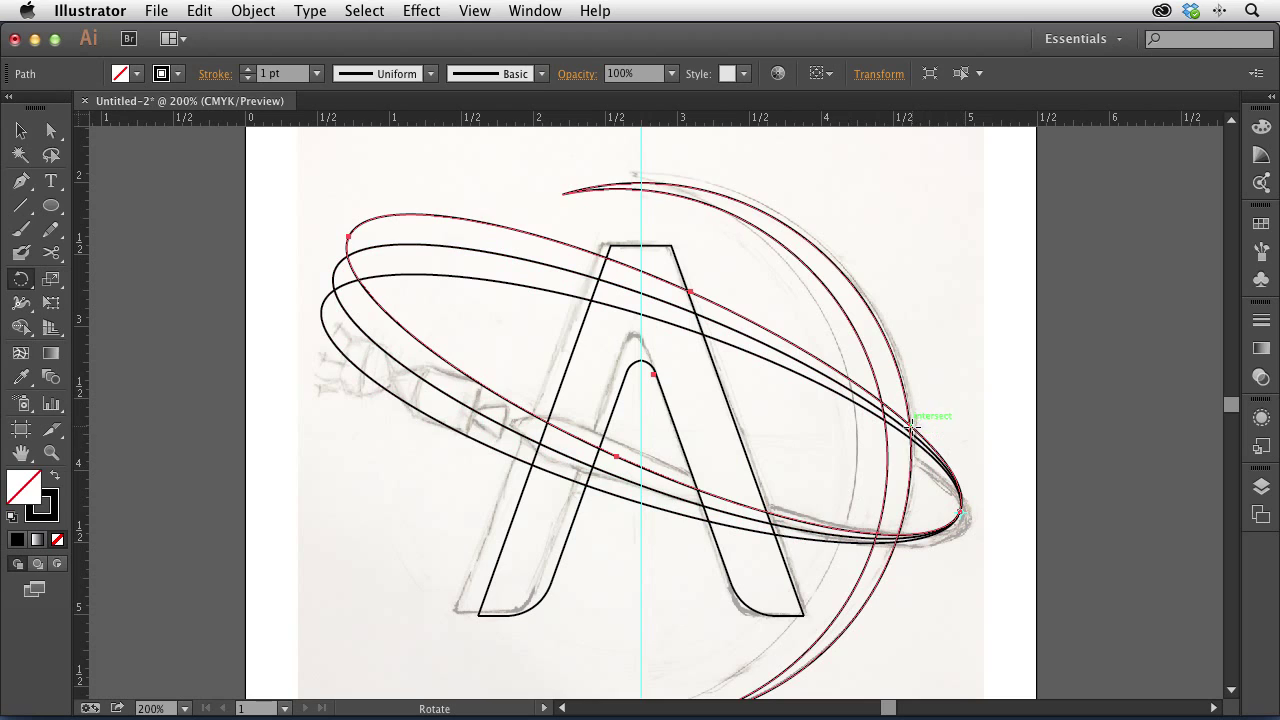
shift+super+click(957, 512)
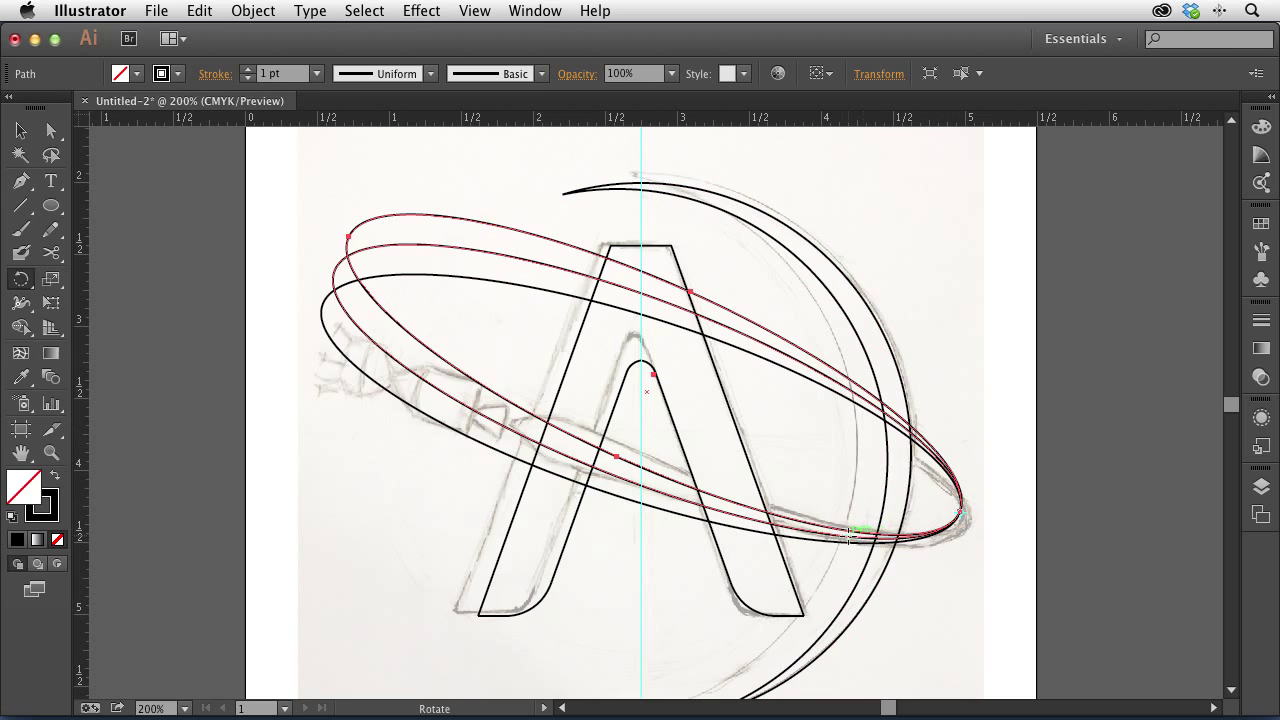
shift+click(450, 372)
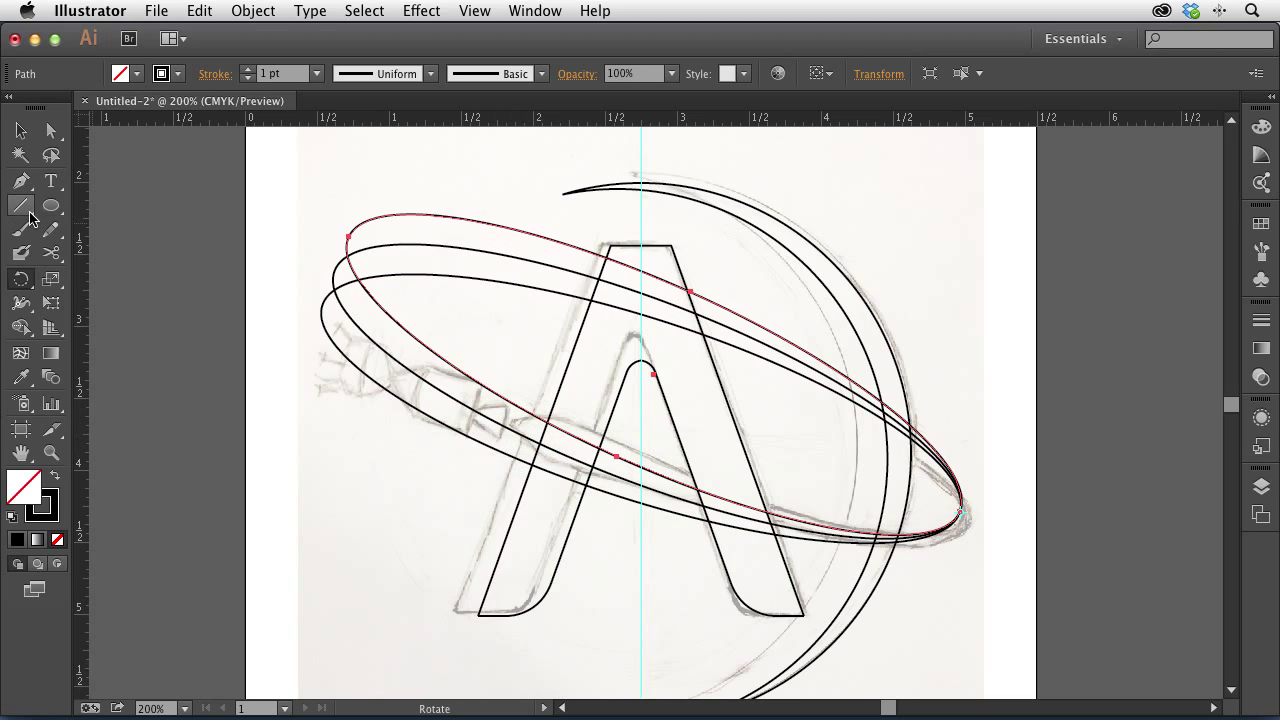
click(21, 181)
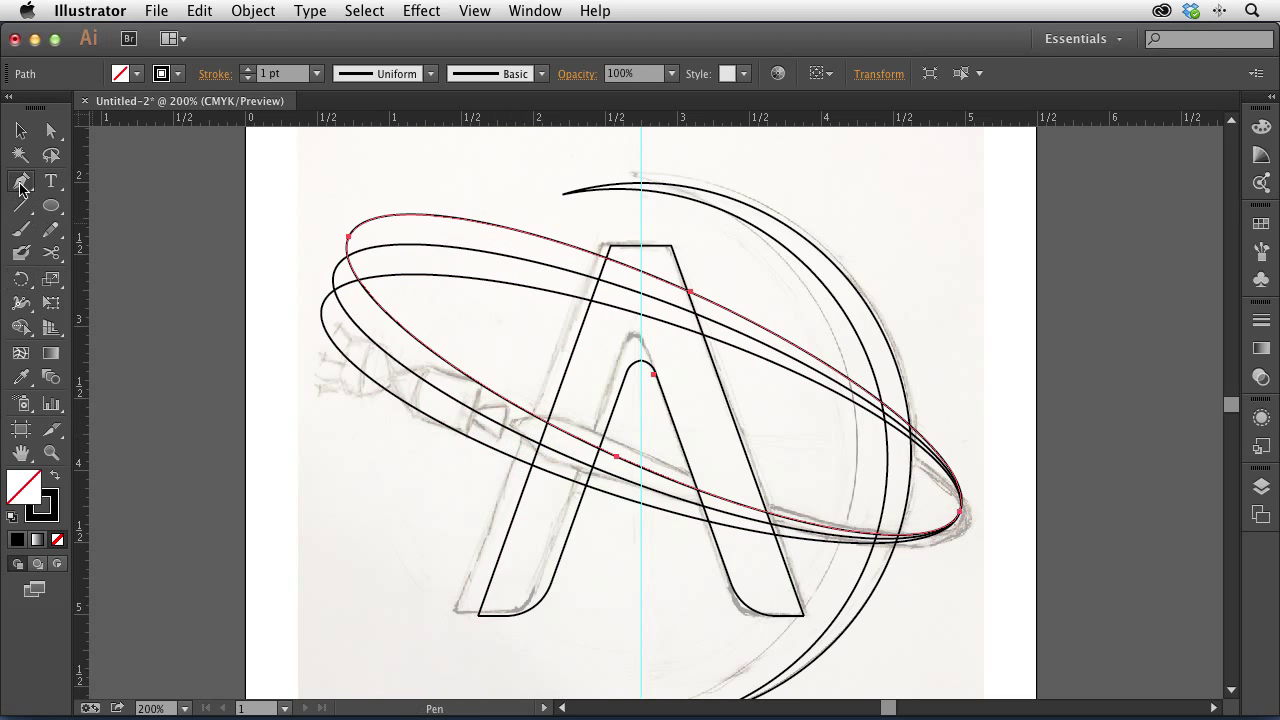
- Draw a small three-point angled path over the A's left leg
click(562, 408)
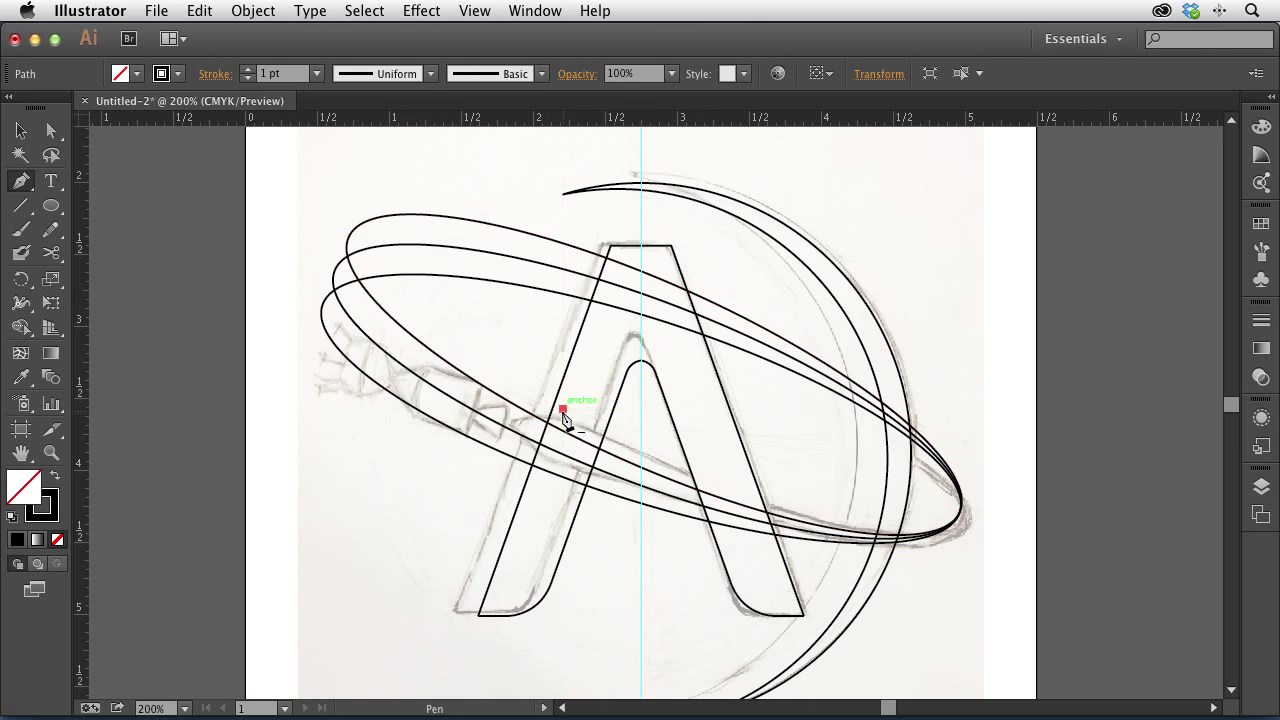
click(508, 428)
click(530, 488)
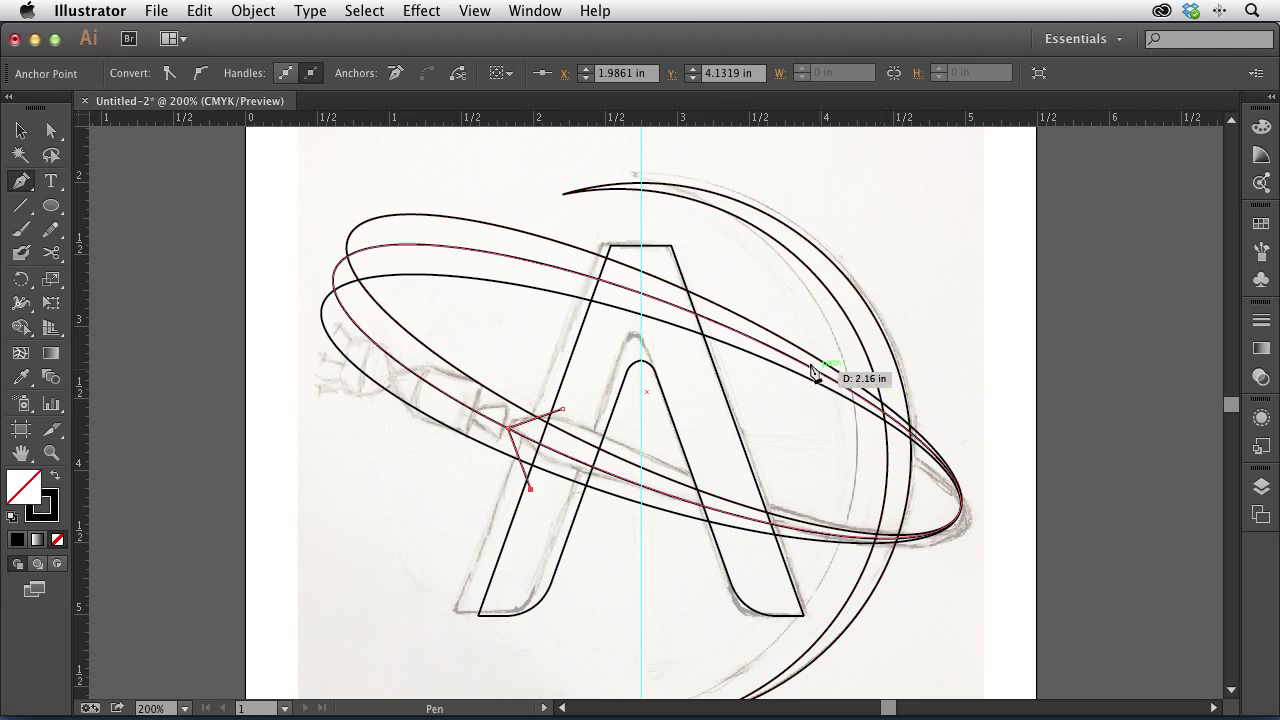
click(891, 396)
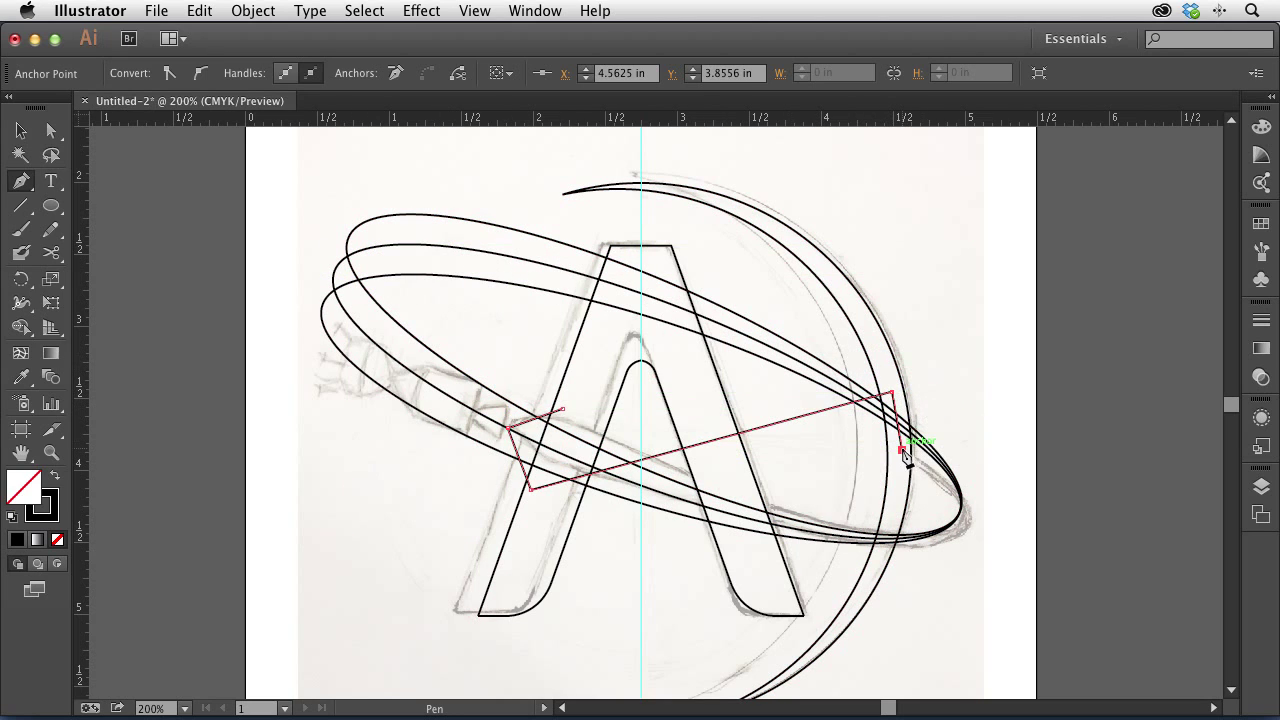
key(ctrl+z)
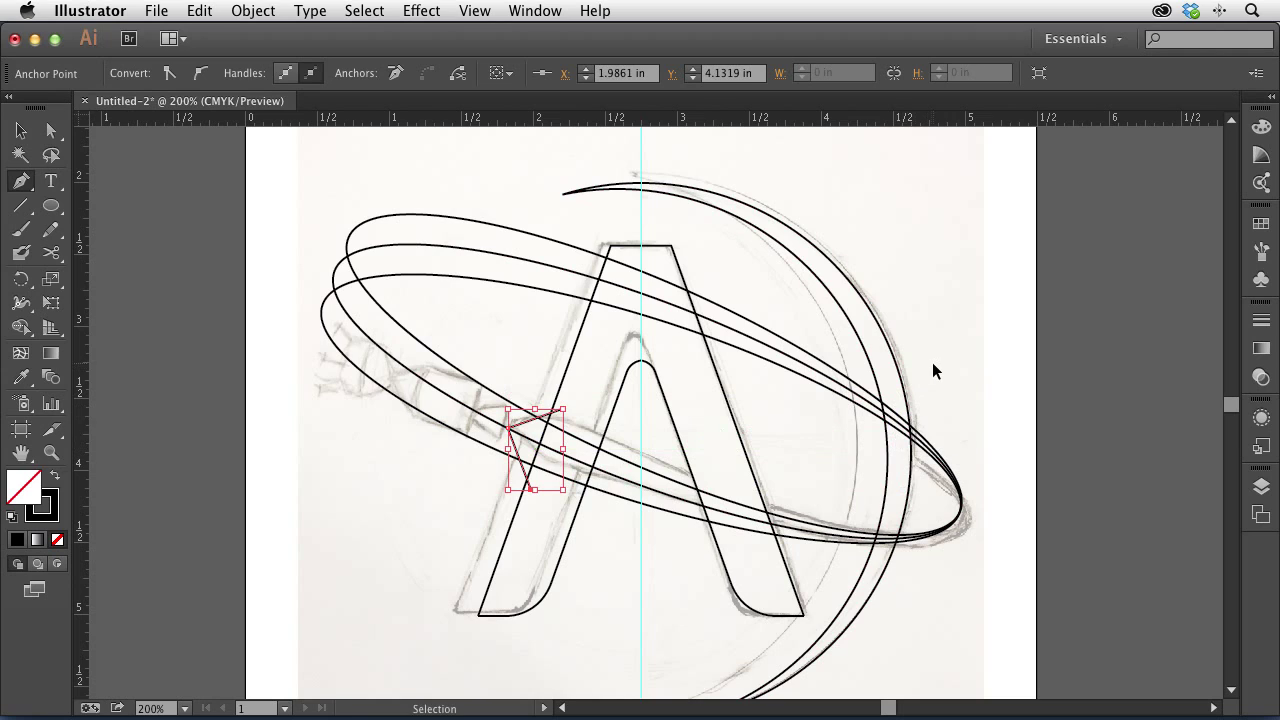
ctrl+click(941, 368)
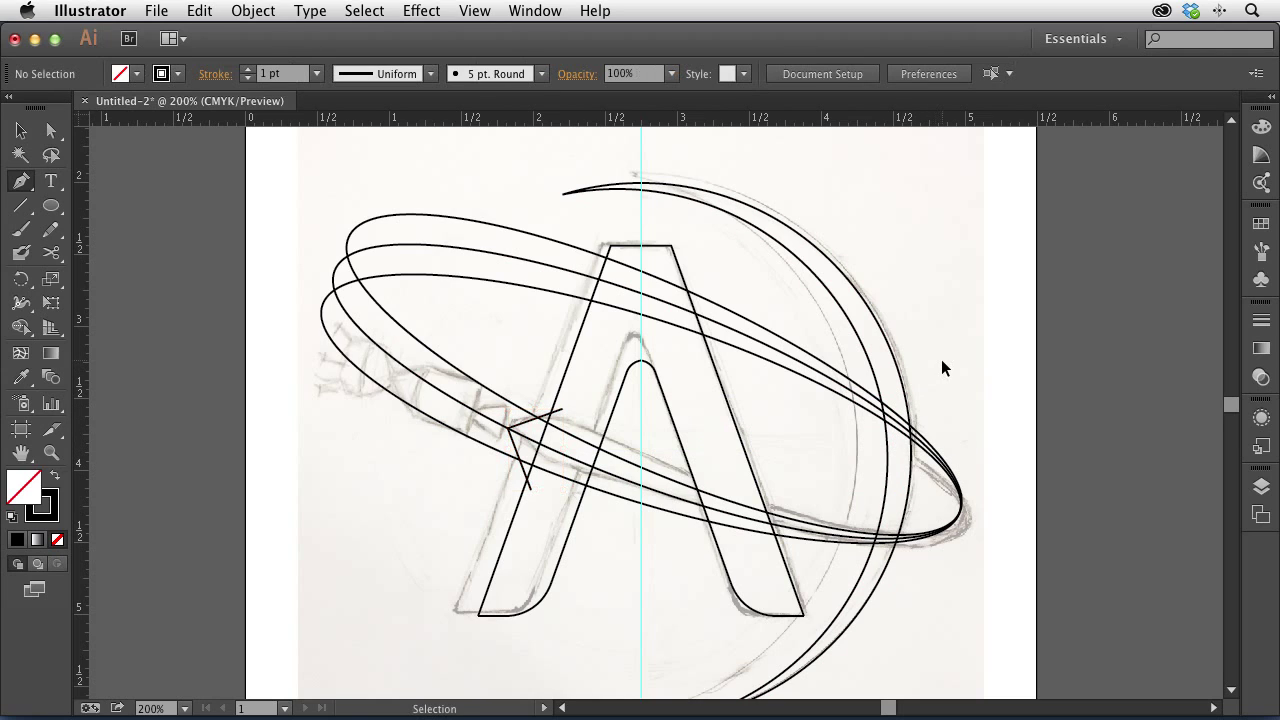
- Add a short vertical stroke on the orbits' right side and a short horizontal stroke at the tip
click(895, 395)
click(899, 452)
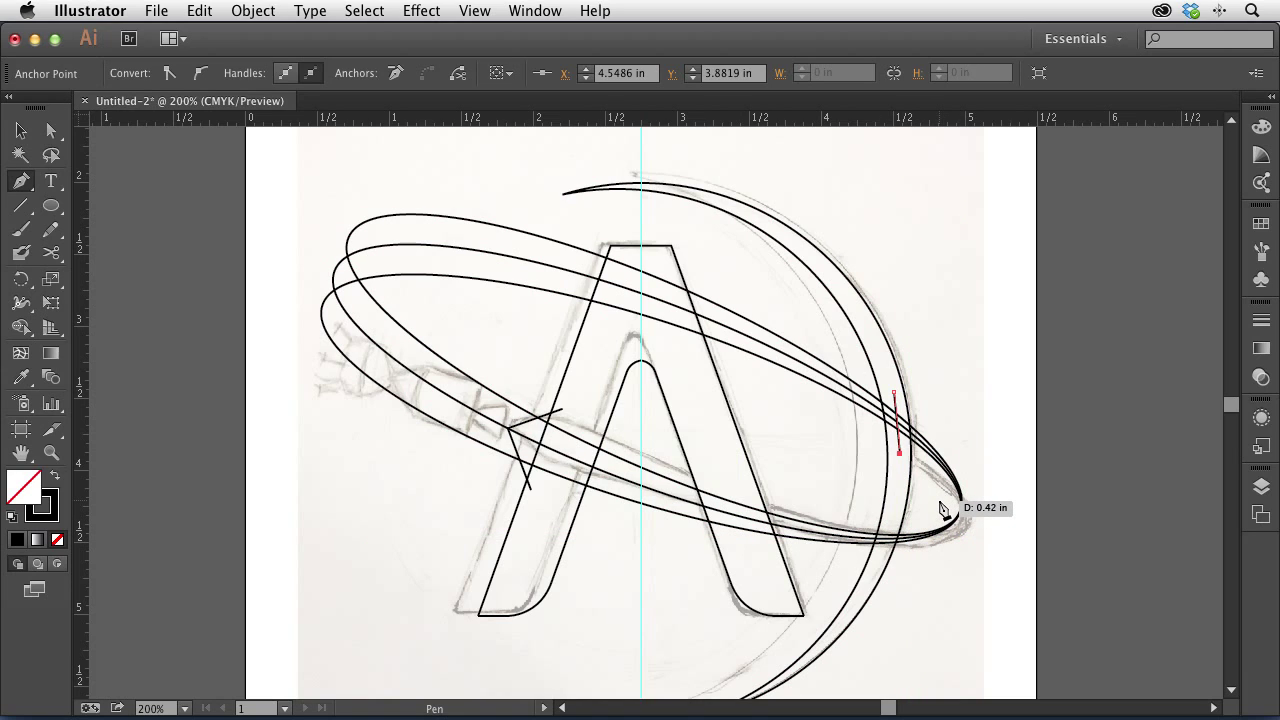
drag(940, 502, 886, 388)
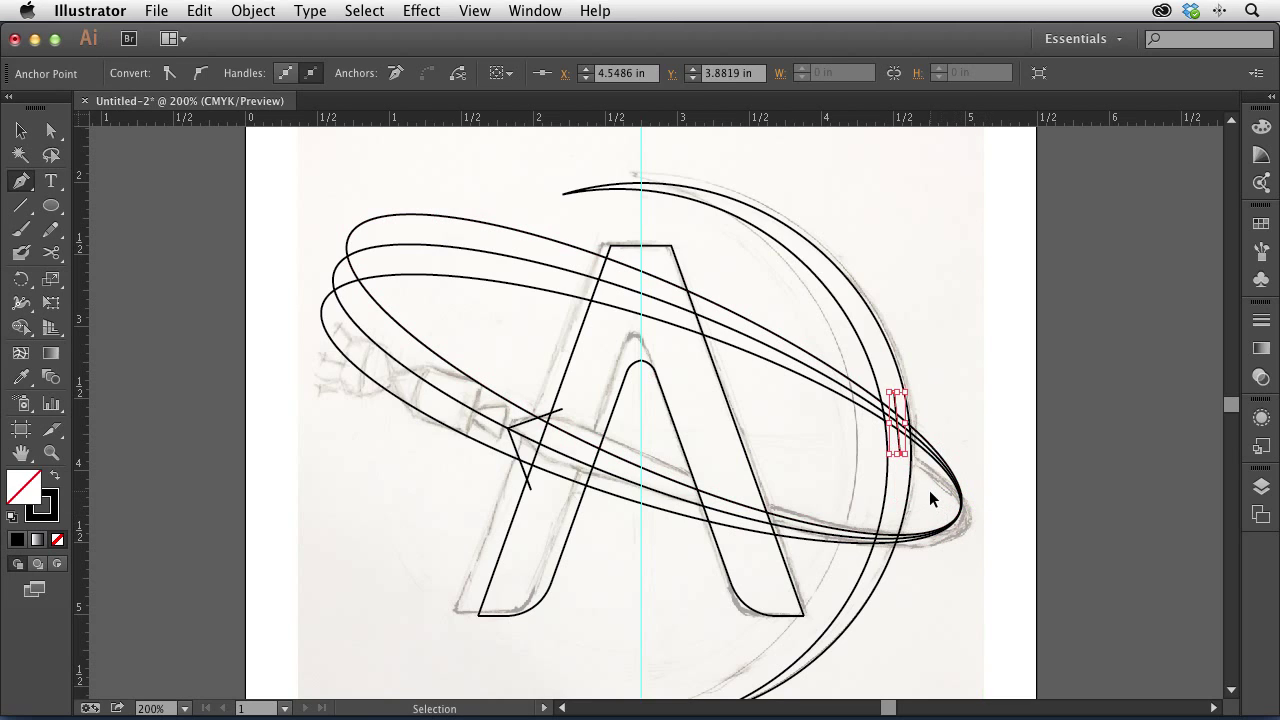
super+click(929, 499)
click(940, 504)
click(983, 504)
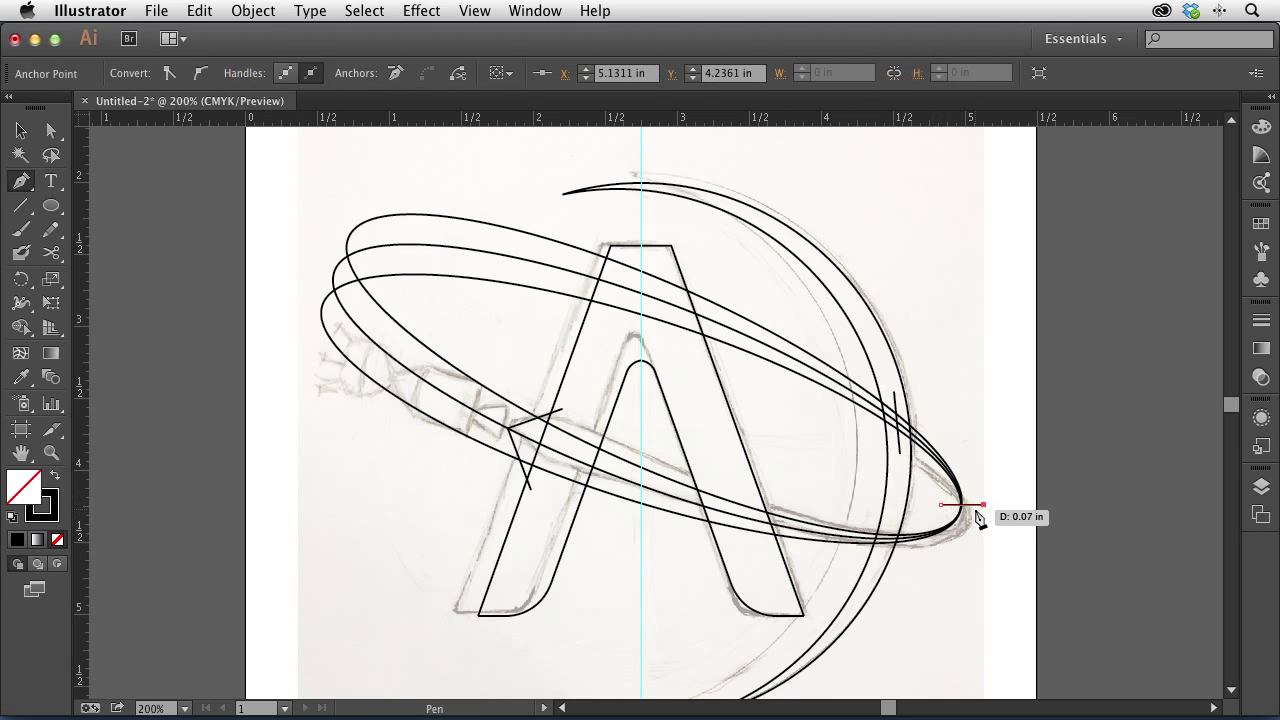
click(20, 131)
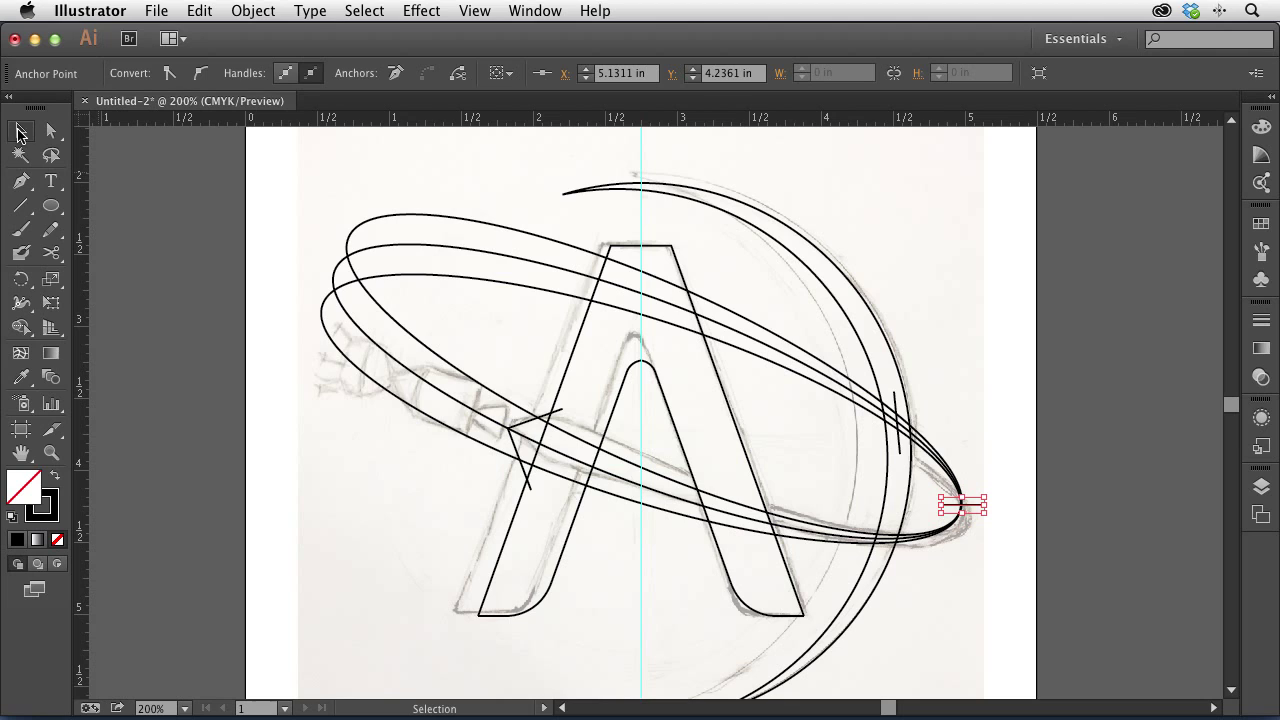
click(215, 269)
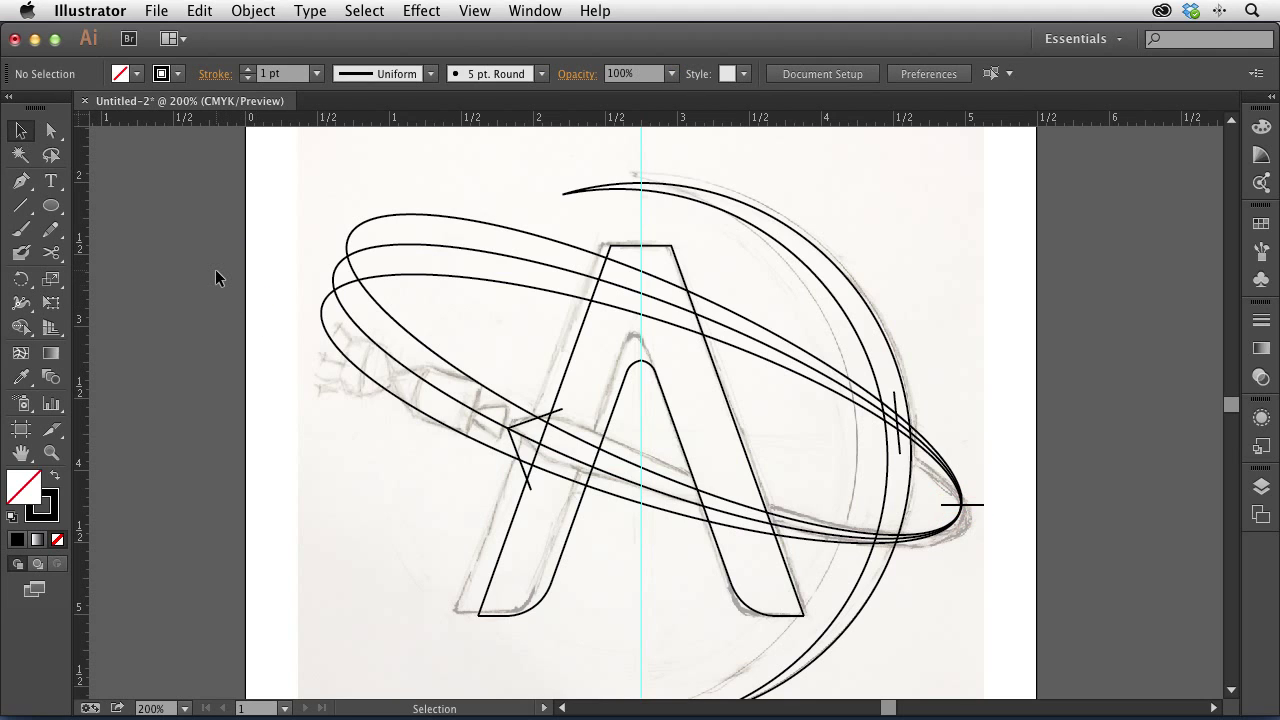
click(977, 502)
- Select the three ellipse strokes together with the short crossing strokes
shift+click(899, 450)
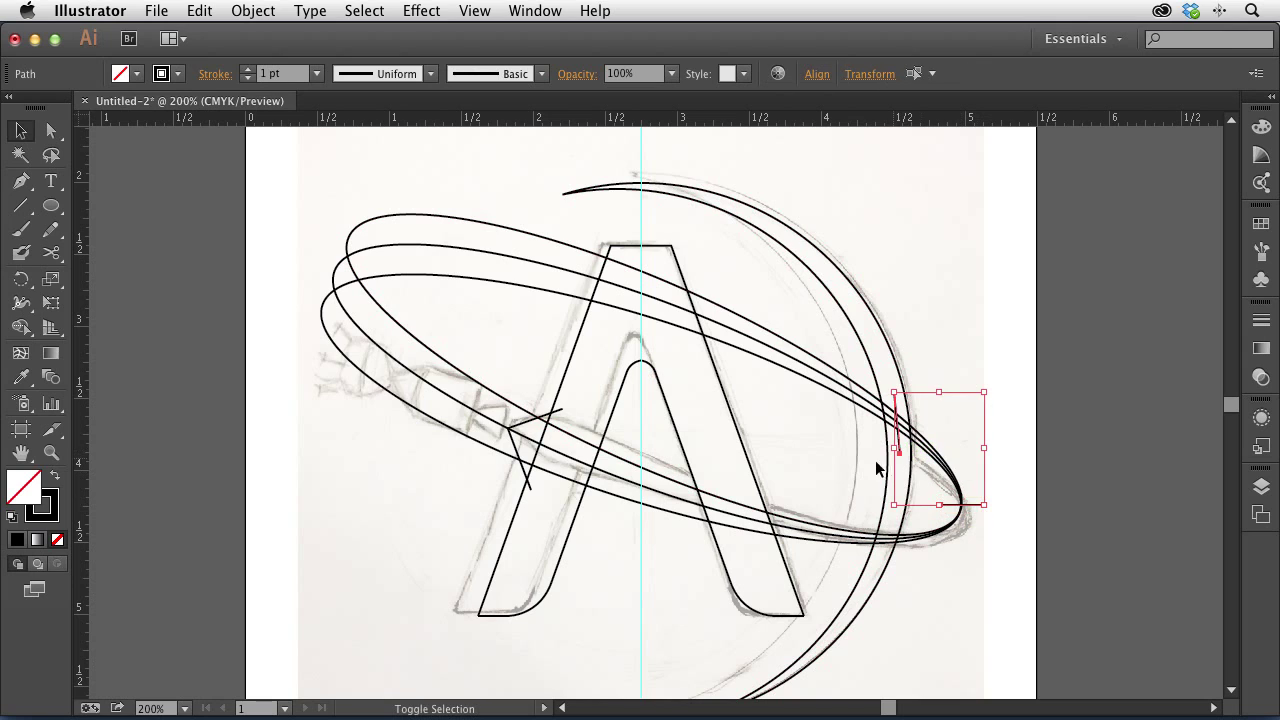
shift+click(505, 429)
drag(271, 229, 438, 343)
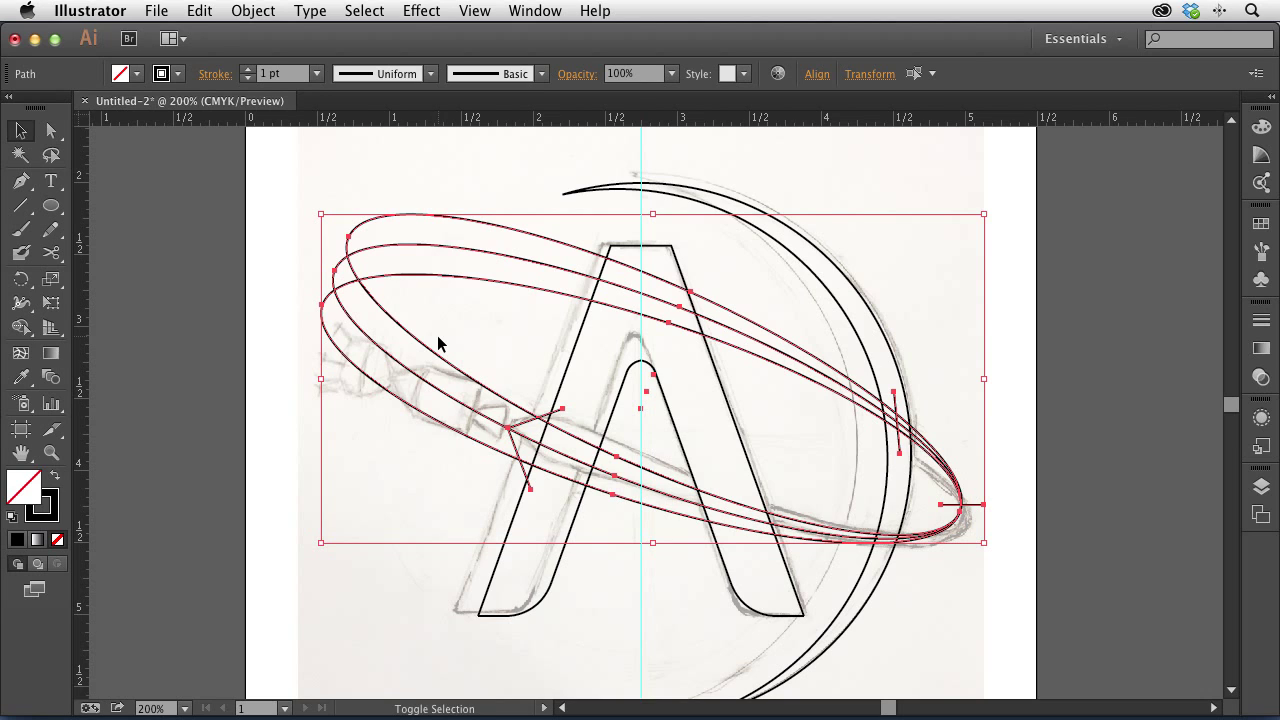
key(shift+m)
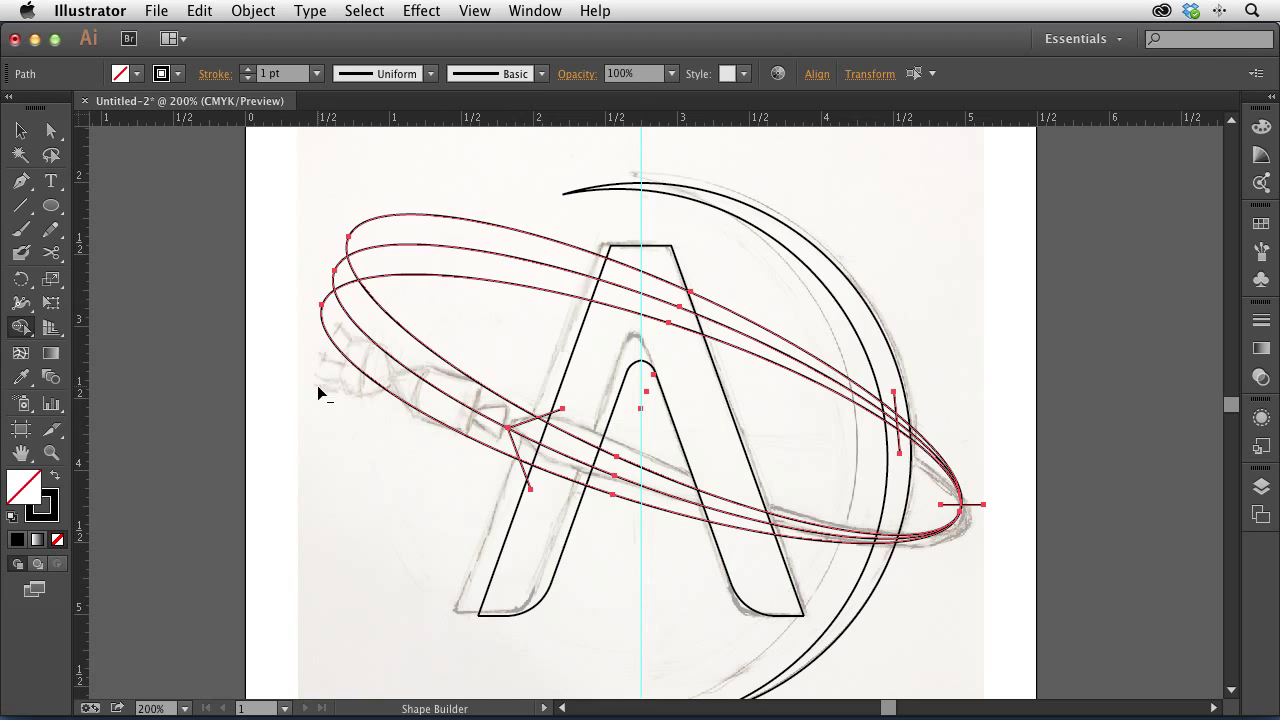
- With Shape Builder, delete the upper-left ellipse regions, a leftover sliver, the thin loop and extra stripes
drag(298, 436, 475, 180)
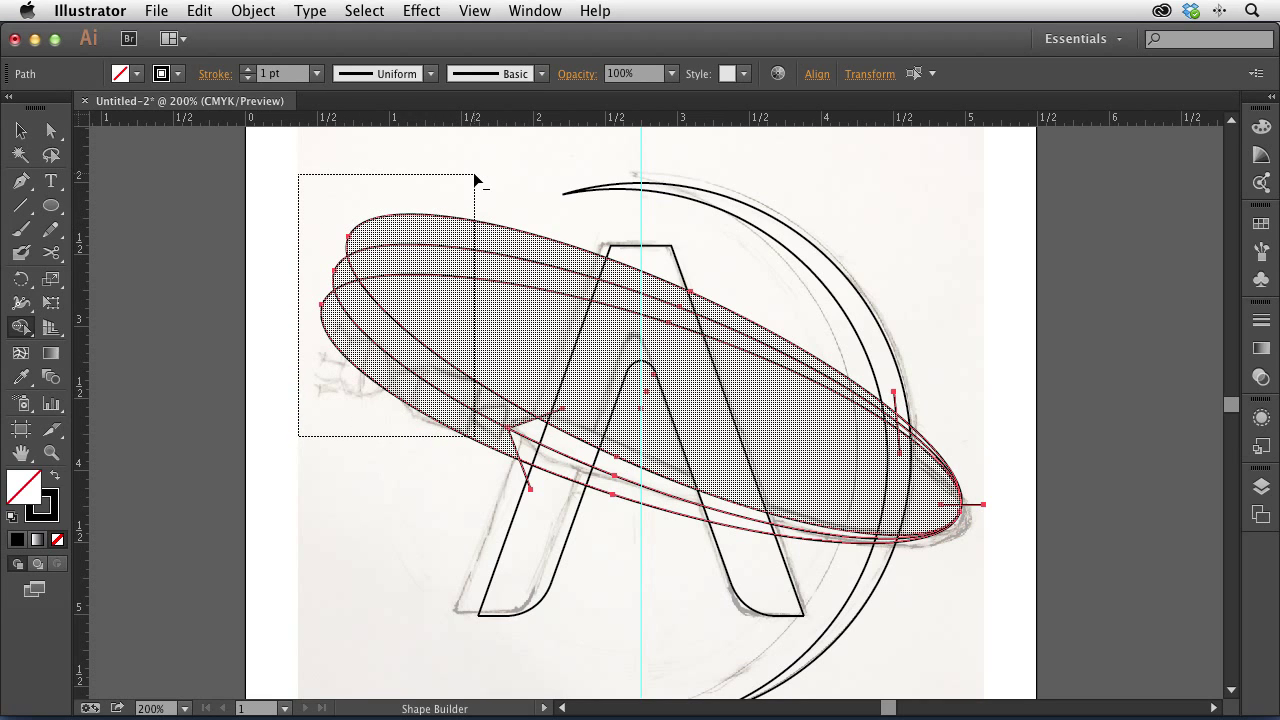
drag(475, 180, 474, 181)
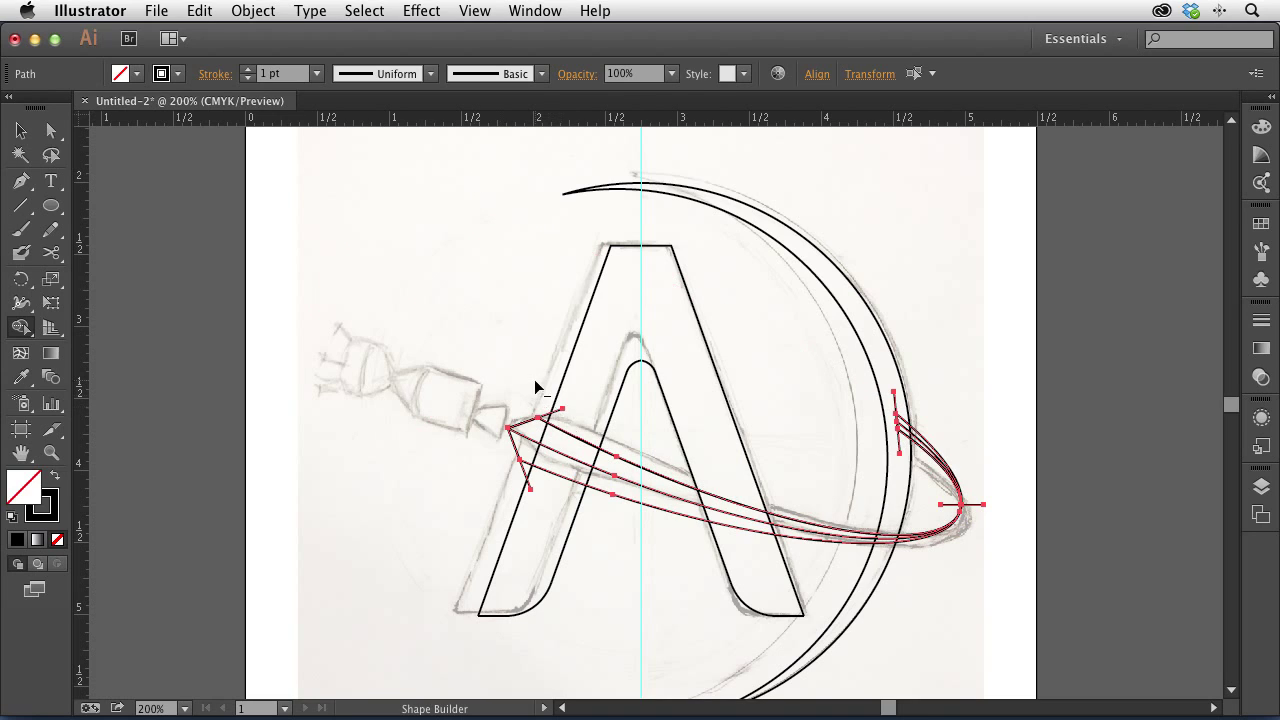
drag(566, 420, 568, 424)
drag(933, 394, 931, 503)
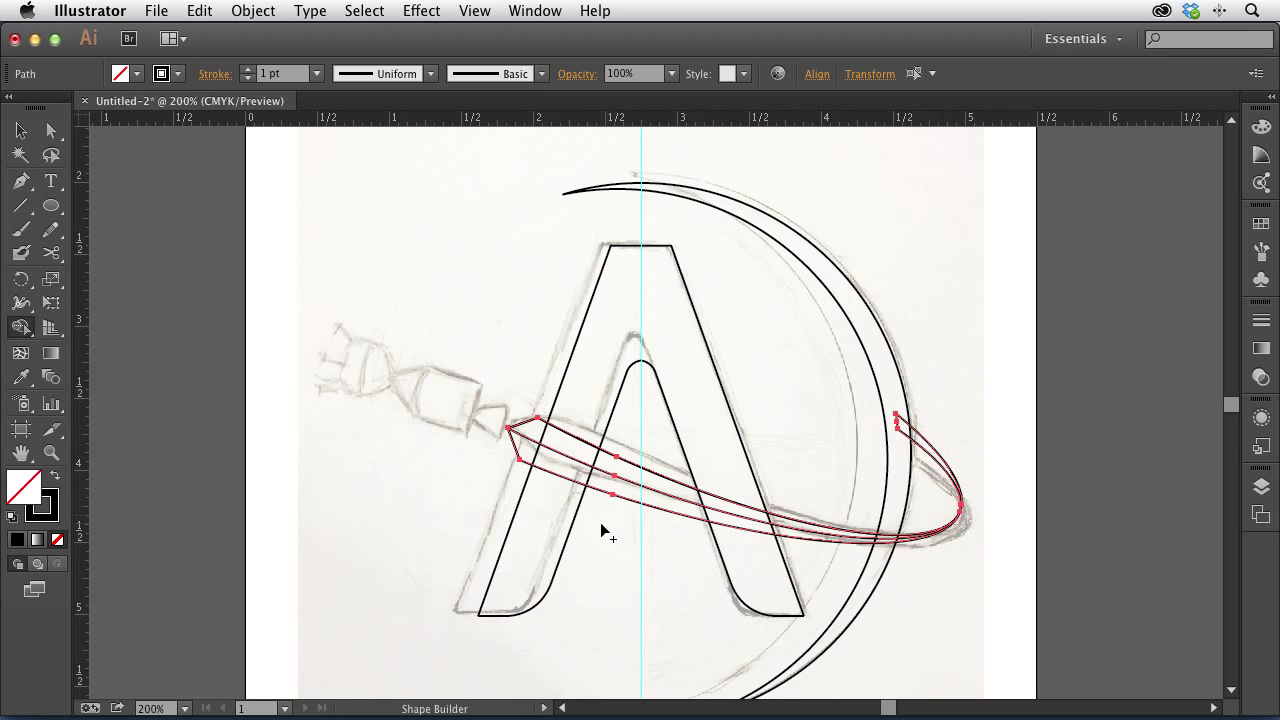
mouse_move(593, 558)
mouse_down()
mouse_move(799, 465)
mouse_move(814, 426)
mouse_up()
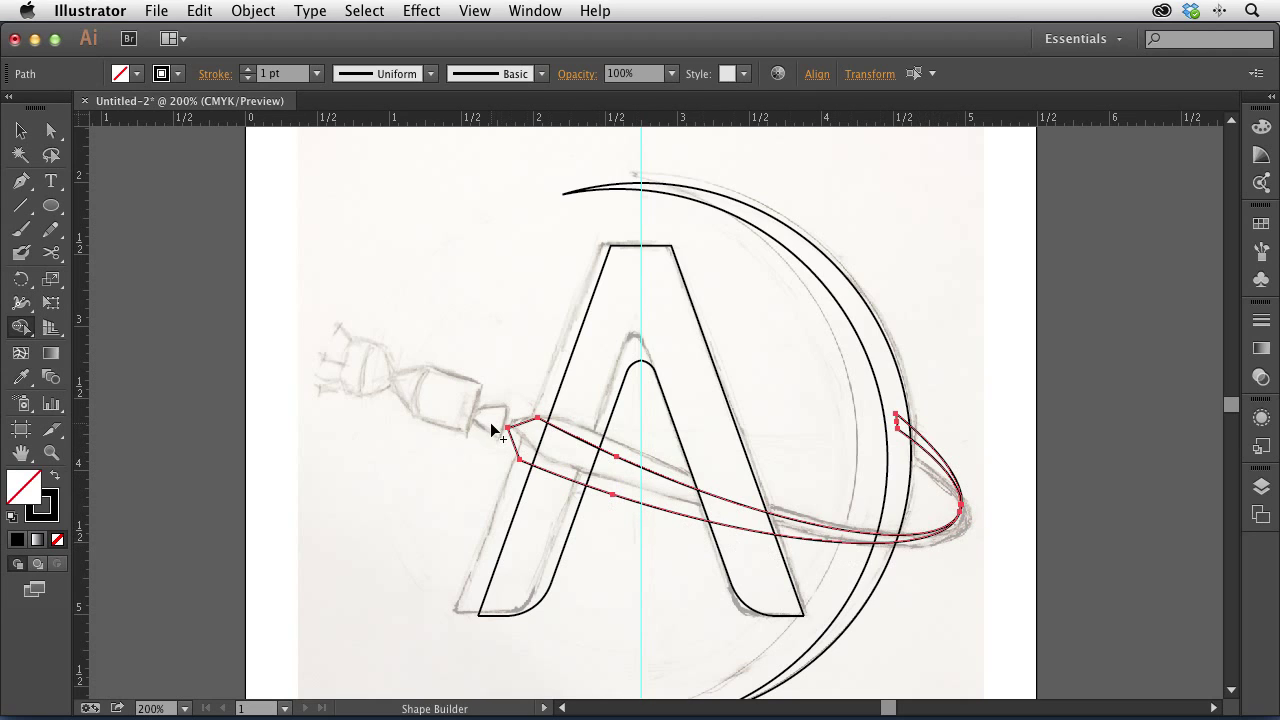
- Zoom in on the swoosh's pointed left tip and smooth its upper and lower corners
click(51, 130)
click(280, 263)
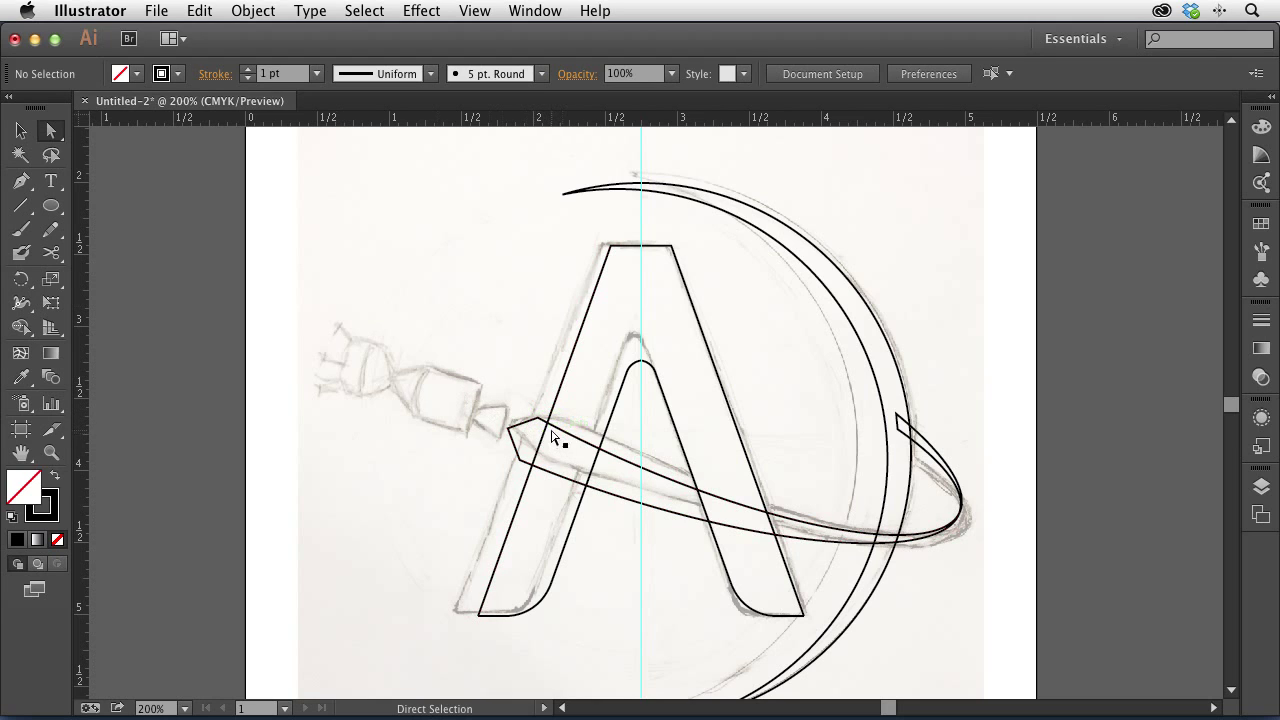
key(super+space)
drag(440, 378, 564, 467)
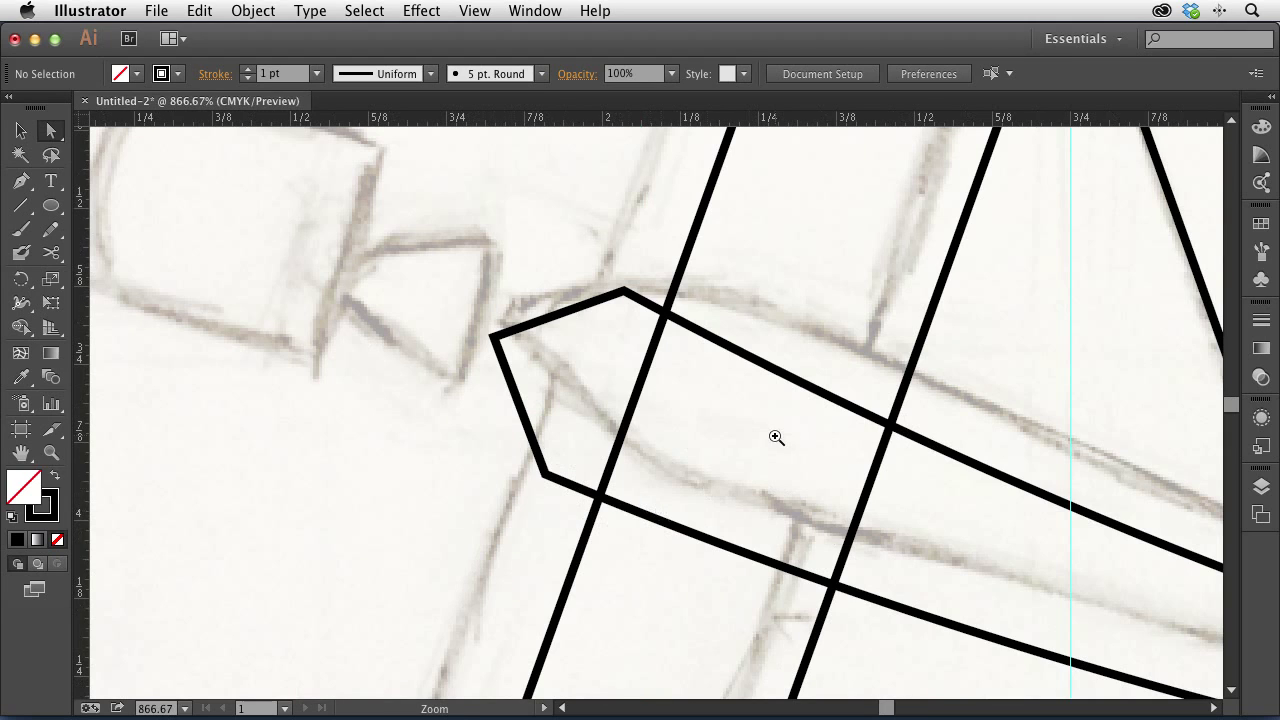
drag(617, 296, 625, 295)
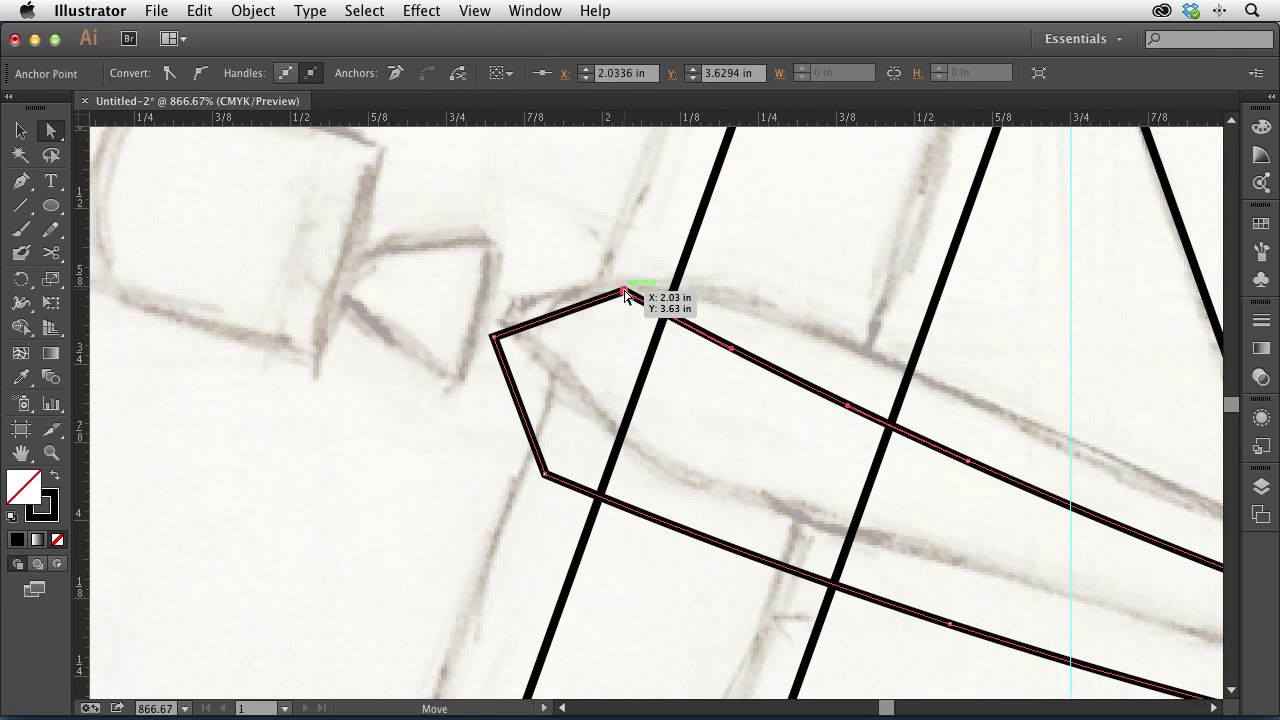
click(48, 236)
drag(48, 236, 135, 252)
mouse_move(603, 296)
mouse_down()
mouse_move(680, 307)
mouse_move(584, 296)
mouse_move(688, 306)
mouse_move(574, 300)
mouse_move(719, 307)
mouse_up()
mouse_move(556, 465)
mouse_down()
mouse_move(511, 437)
mouse_move(655, 503)
mouse_up()
mouse_move(609, 297)
mouse_down()
mouse_move(691, 306)
mouse_move(680, 297)
mouse_up()
mouse_move(587, 300)
mouse_down()
mouse_move(736, 335)
mouse_move(567, 311)
mouse_move(690, 348)
mouse_move(547, 317)
mouse_move(752, 340)
mouse_move(575, 315)
mouse_move(705, 319)
mouse_up()
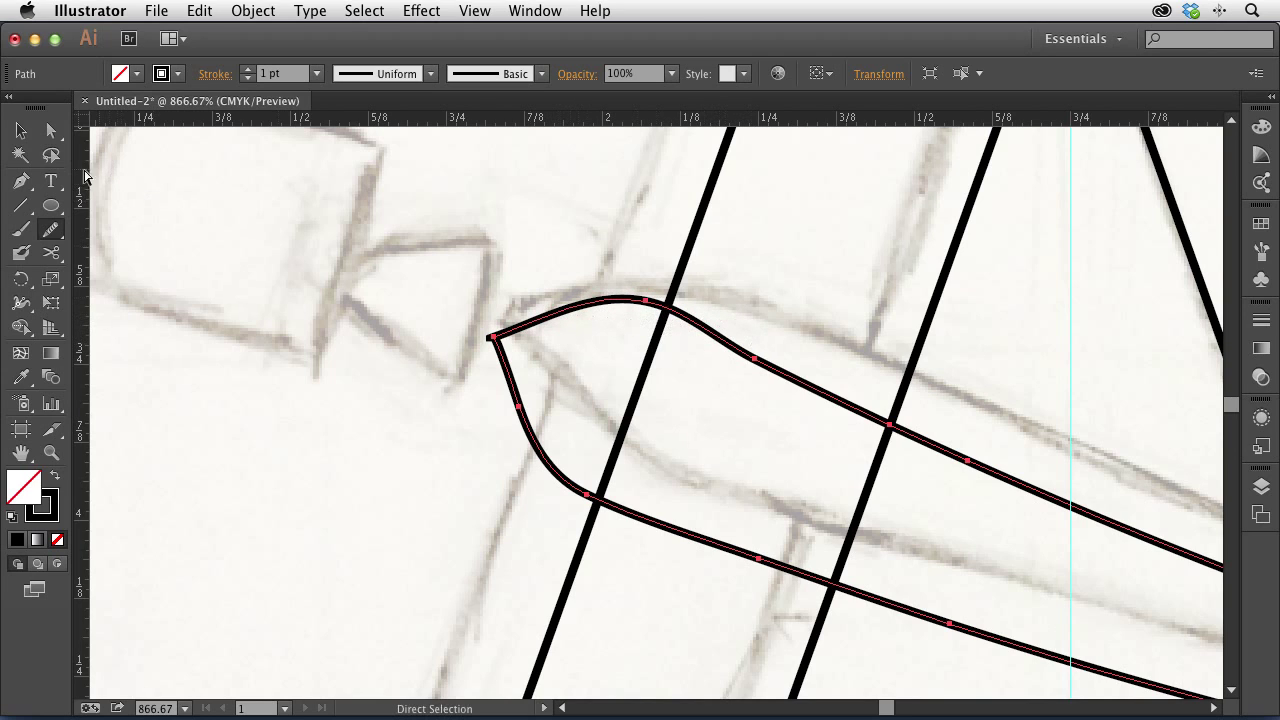
- Move the tip's top and left anchors to reshape the curve, then smooth the left tip
key(a)
click(629, 292)
click(646, 301)
drag(646, 302, 641, 319)
click(492, 338)
mouse_move(492, 338)
mouse_down()
mouse_move(494, 364)
mouse_move(498, 323)
mouse_move(494, 343)
mouse_up()
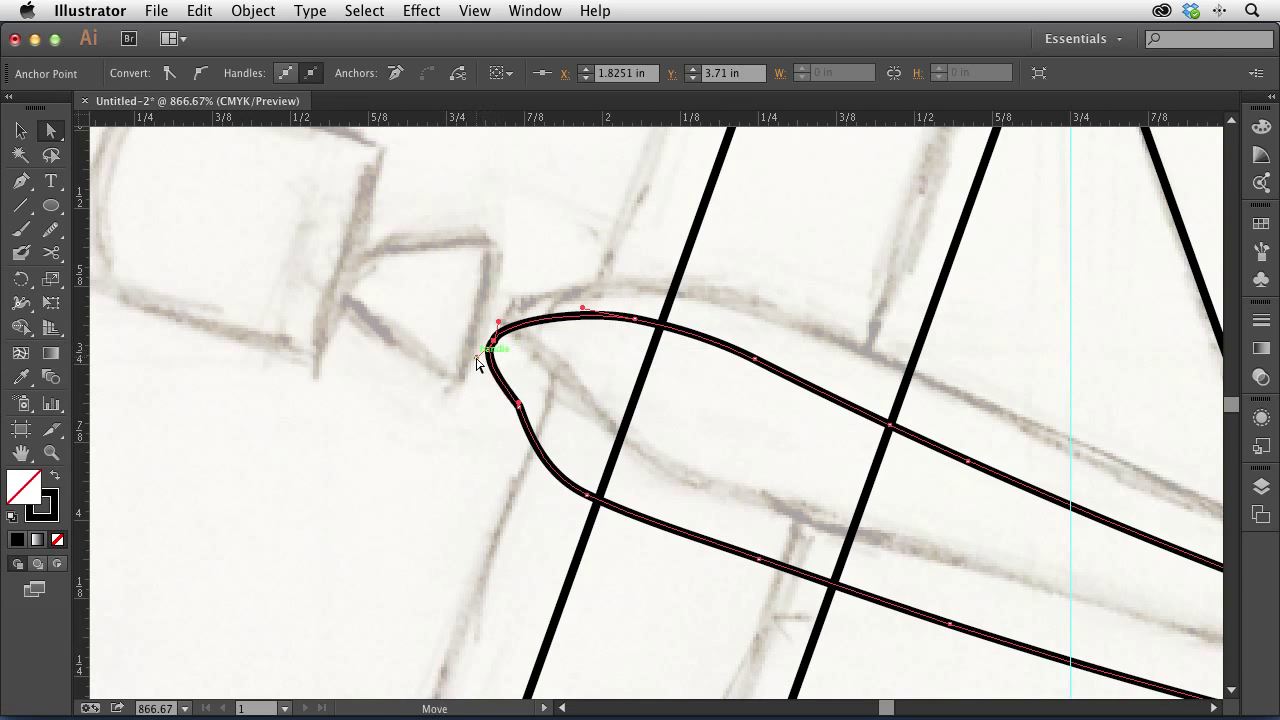
drag(518, 404, 516, 398)
key(n)
mouse_move(518, 383)
mouse_down()
mouse_move(501, 391)
mouse_move(546, 432)
mouse_up()
- Fine-tune the left-tip anchor, check the rounded tip, and zoom back out
key(a)
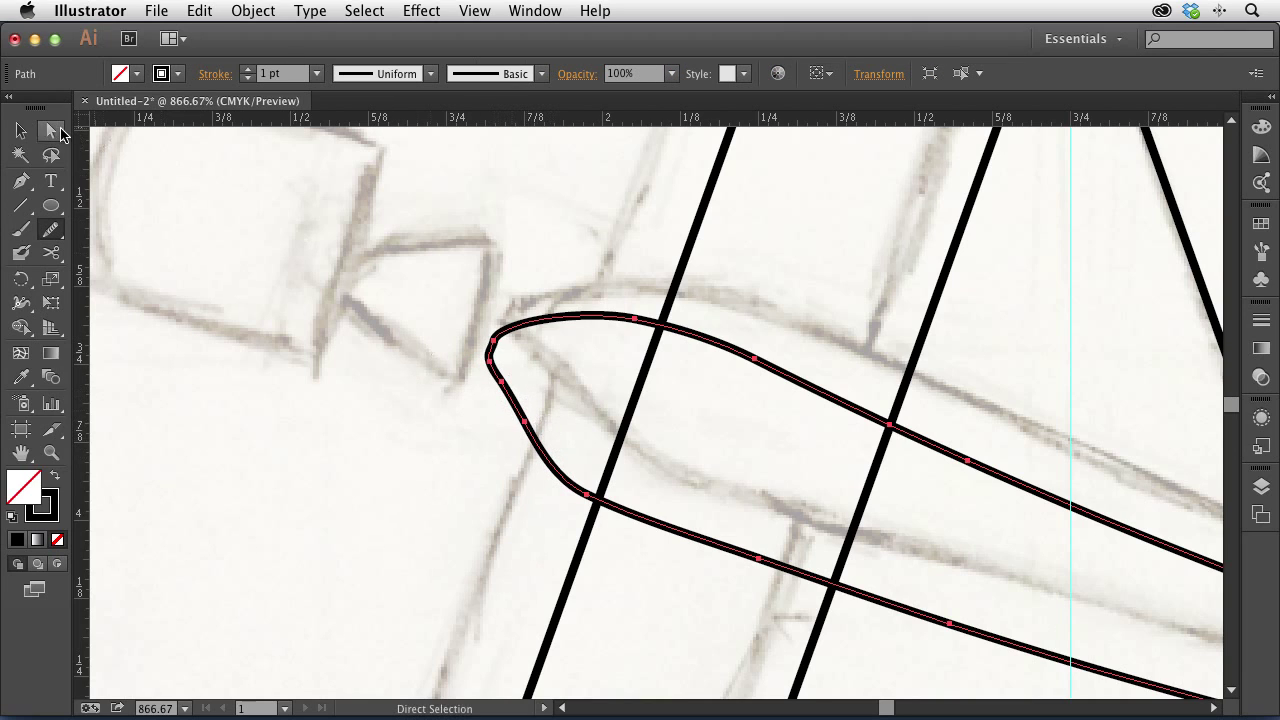
click(470, 386)
drag(503, 385, 562, 445)
click(493, 343)
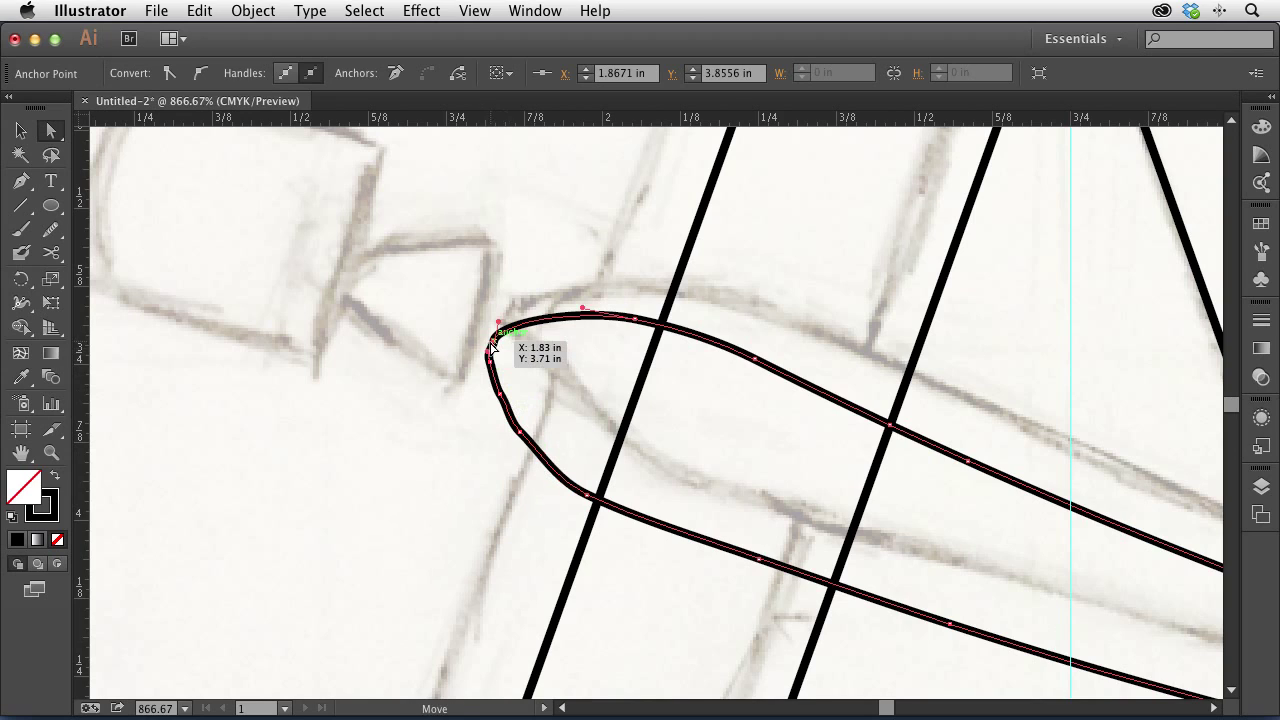
click(503, 363)
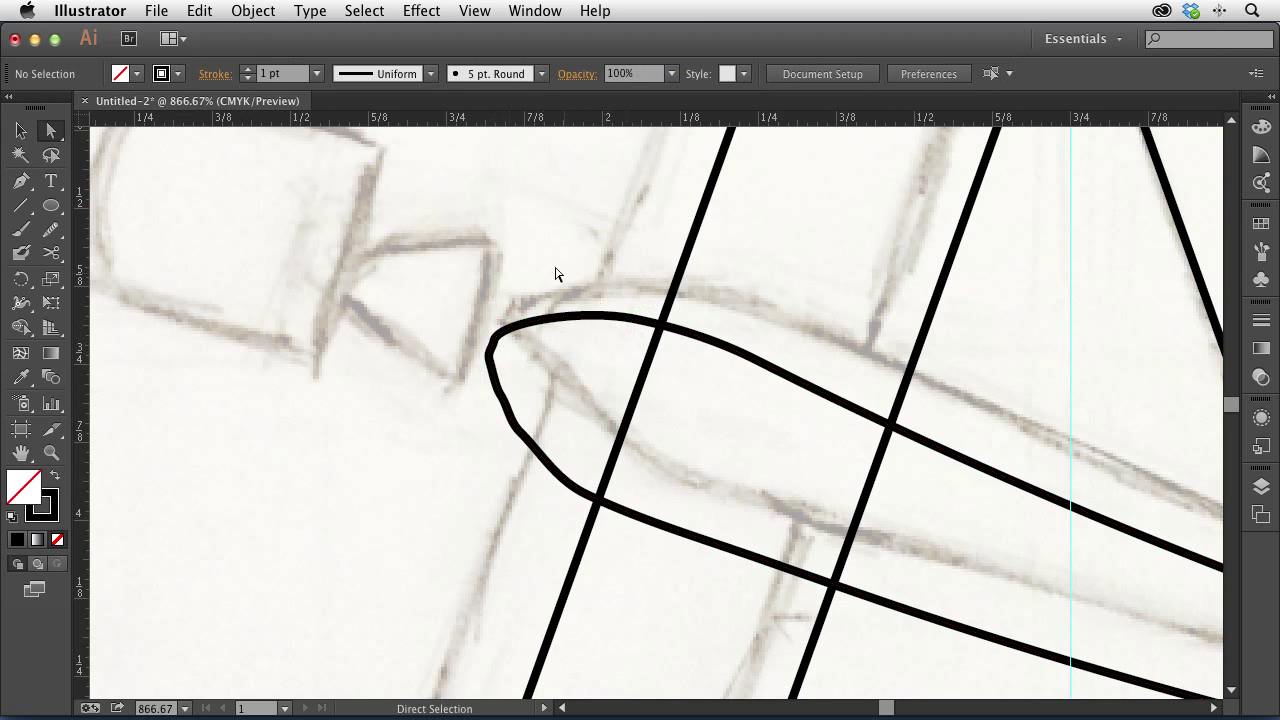
alt+click(497, 378)
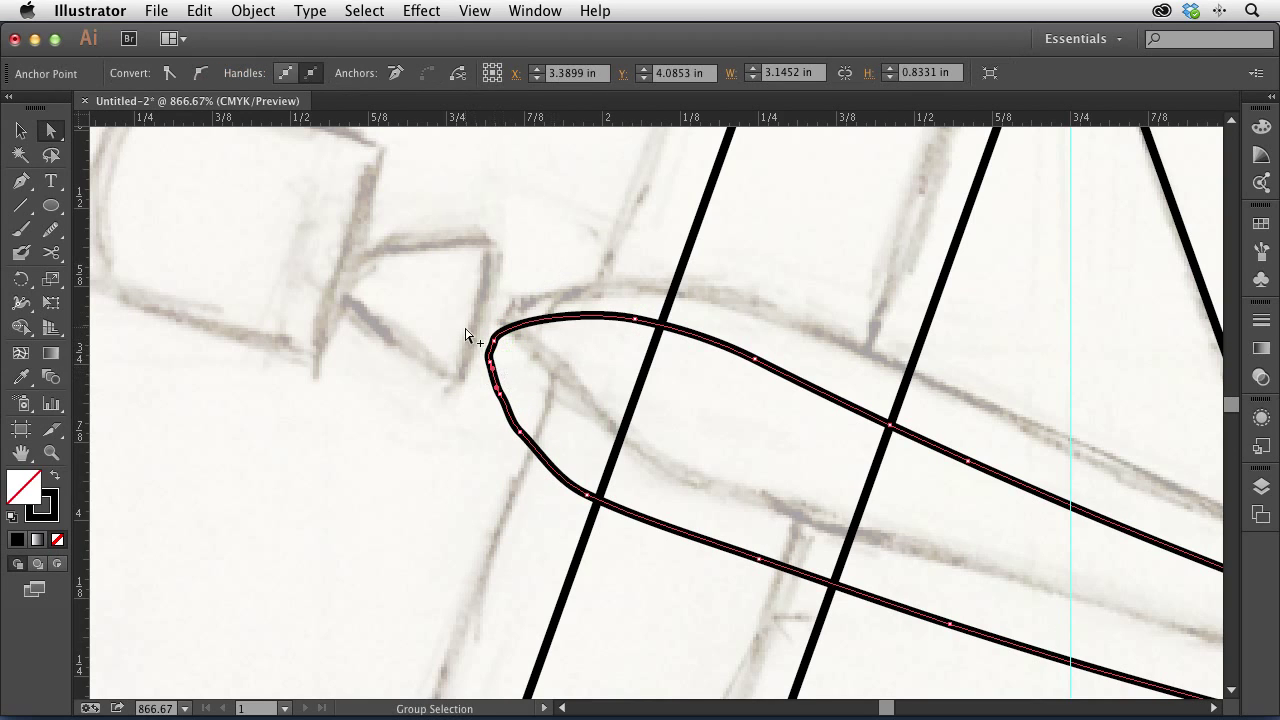
click(437, 294)
key(super+minus)
key(super+minus)
key(super+minus)
key(super+minus)
key(super+minus)
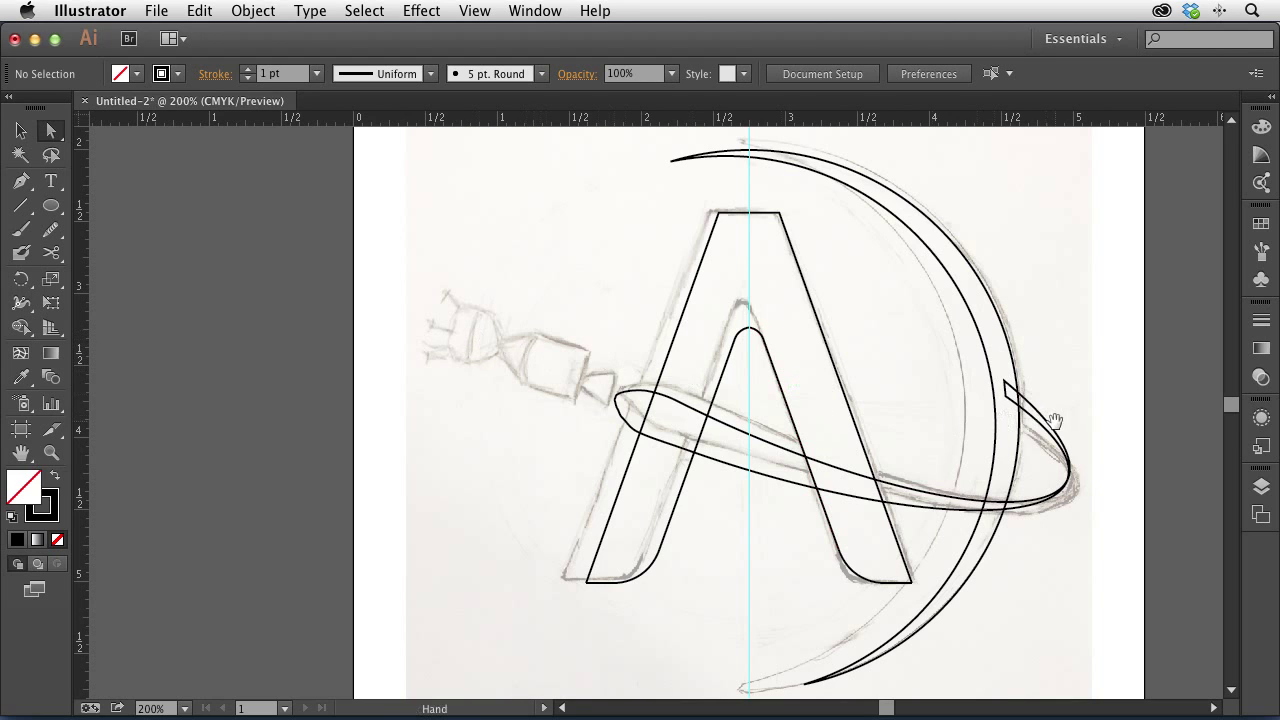
- Save the document as apollo_A.ai on the Desktop with default Illustrator options
scroll(692, 378, right, 5)
drag(722, 372, 783, 403)
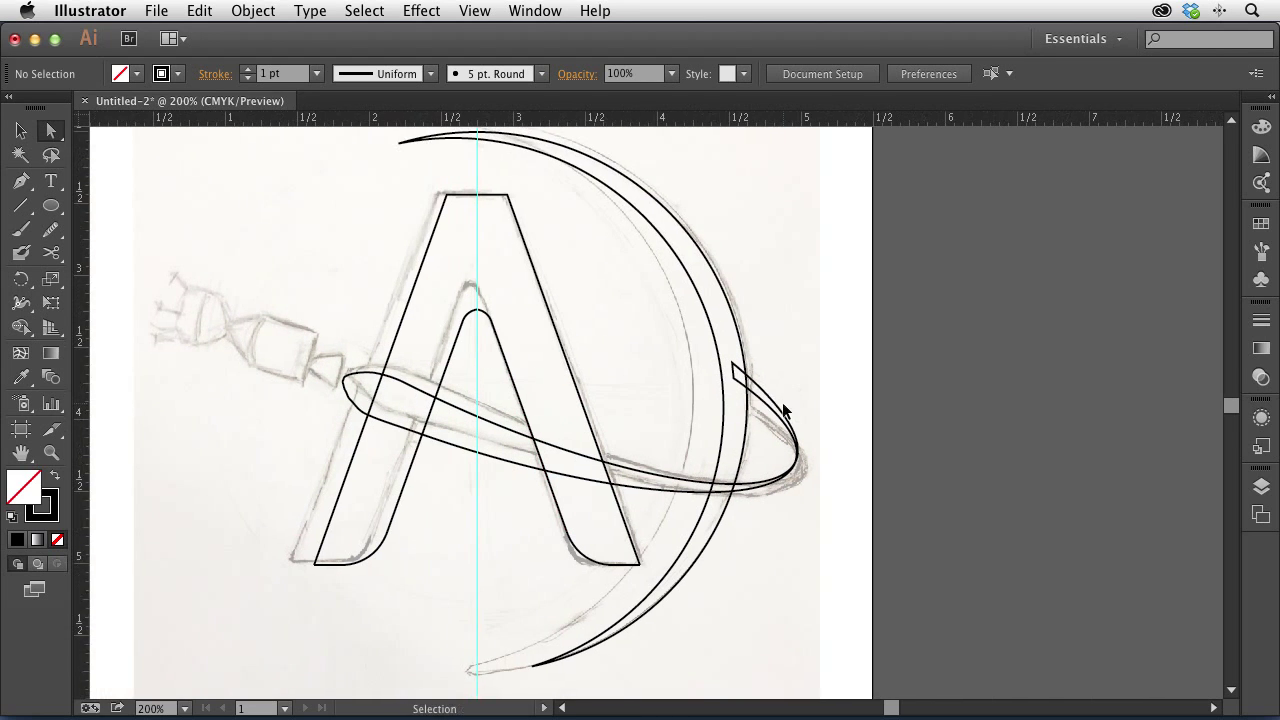
key(super+minus)
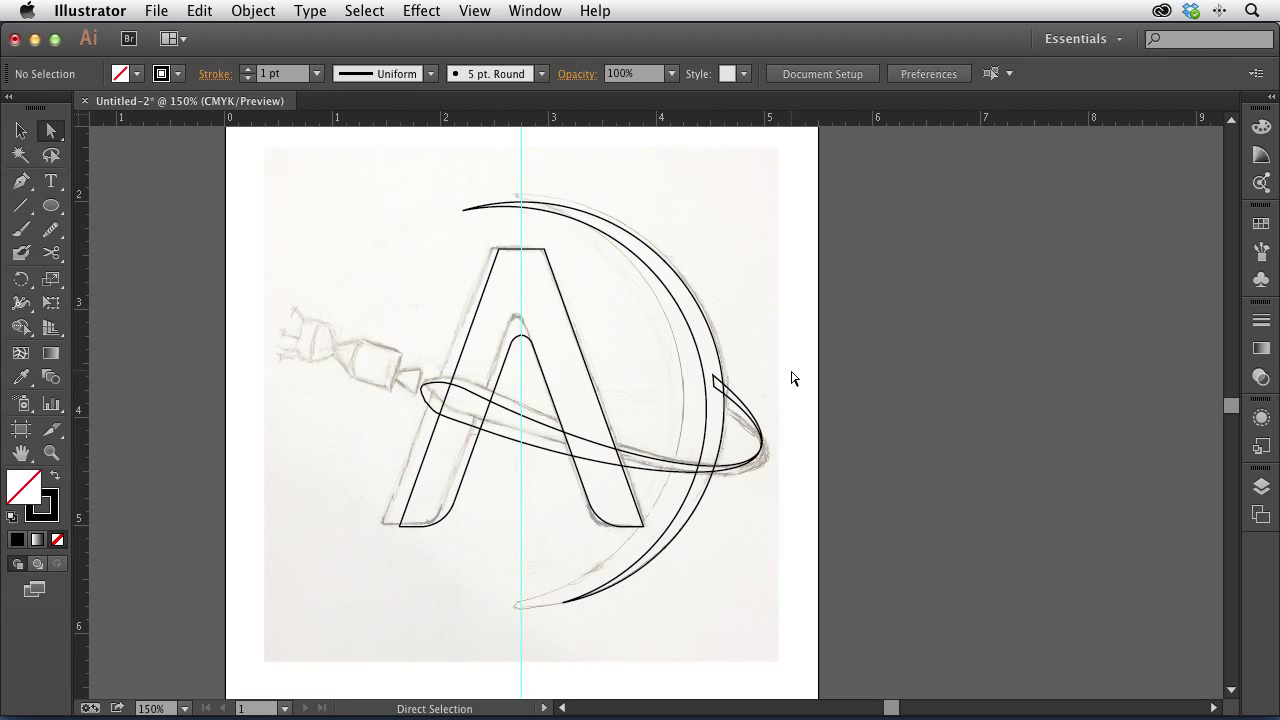
key(super+s)
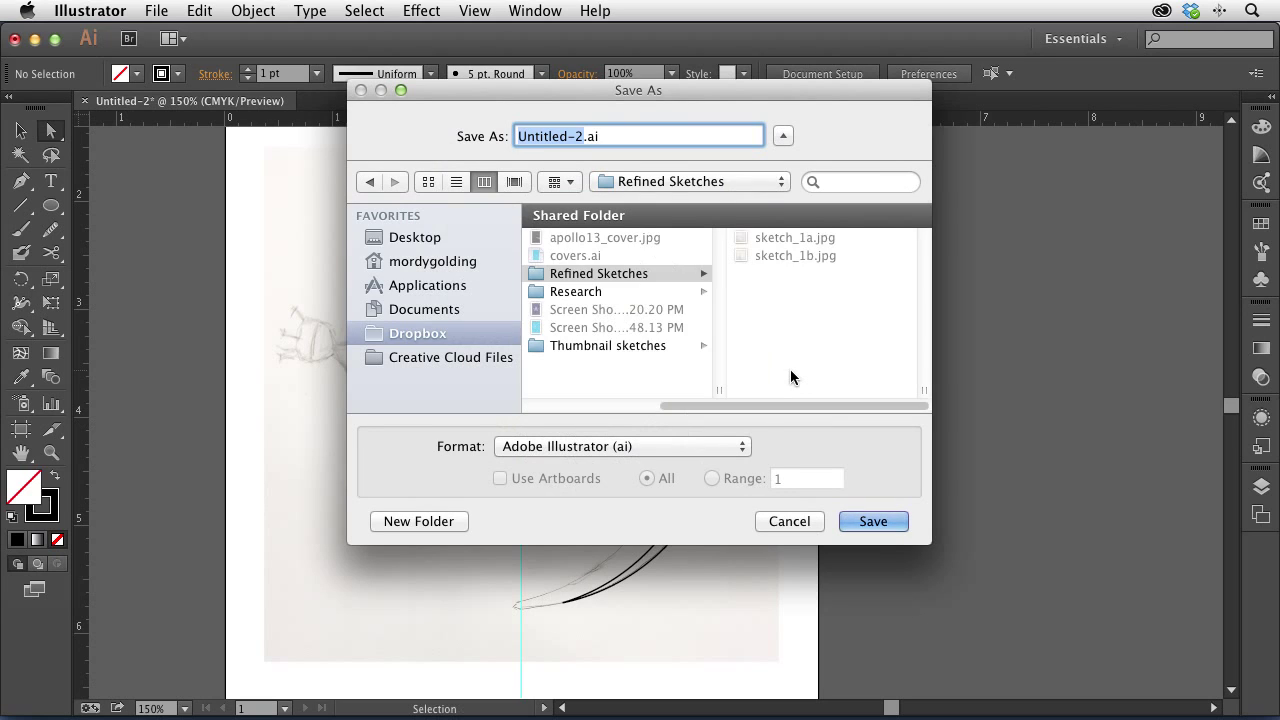
key(super+shift+d)
text(apollo_A)
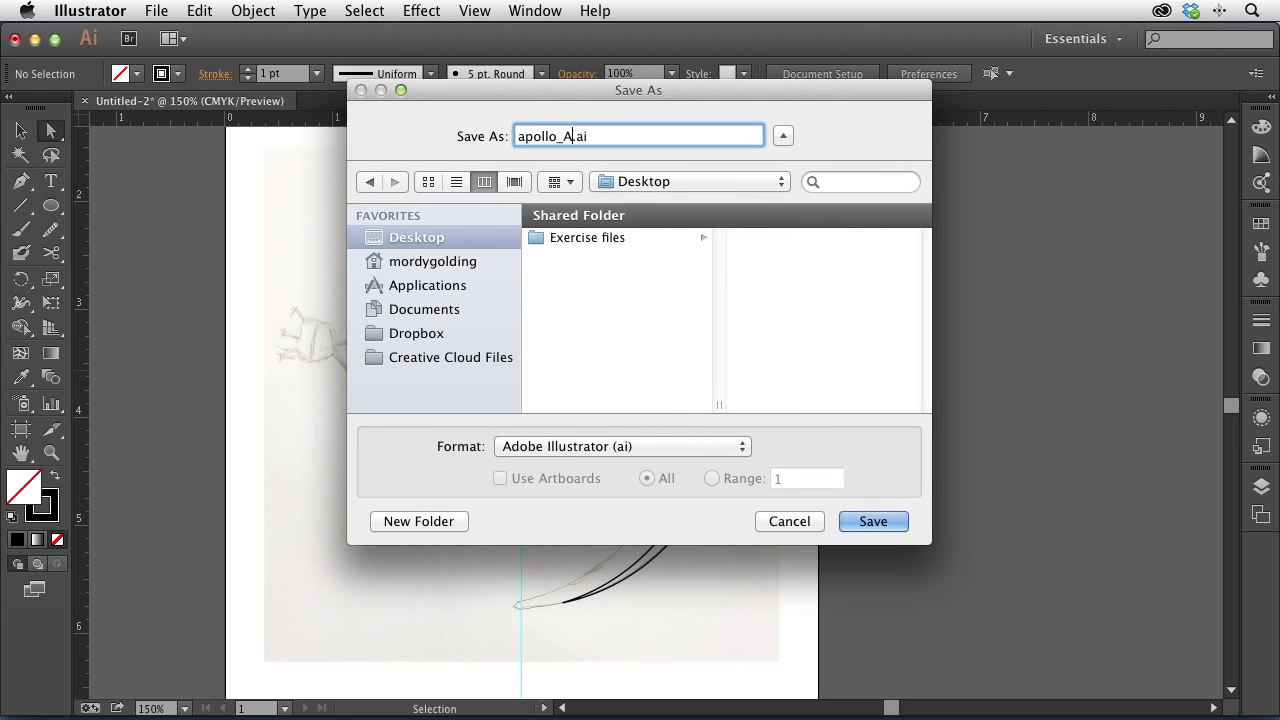
click(873, 521)
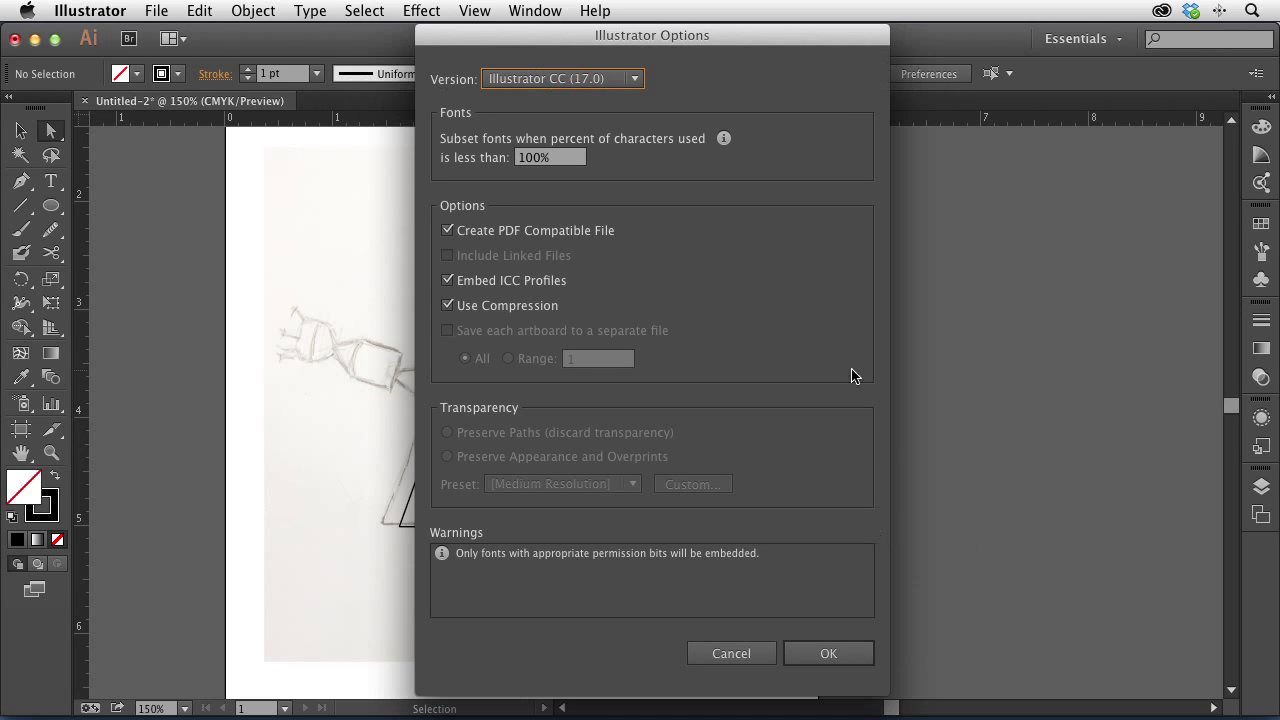
click(838, 660)
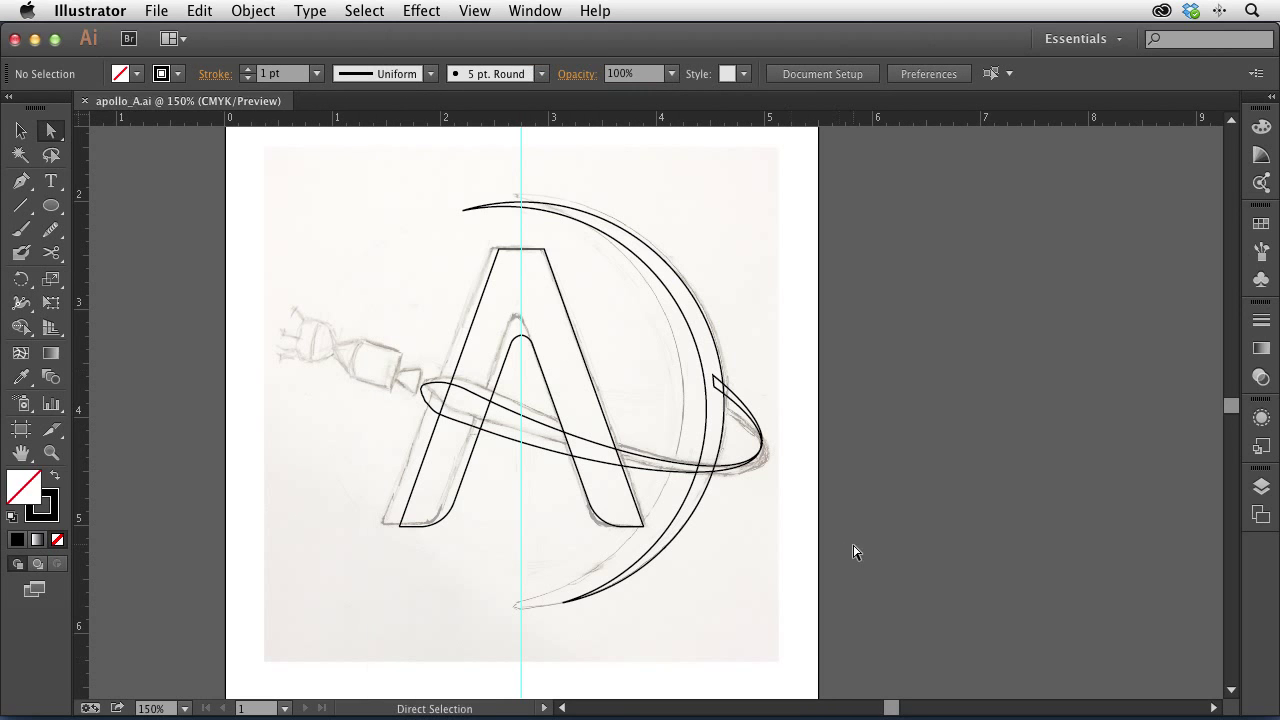
- Add a second artboard and drag a vertical guide down its middle
click(1261, 514)
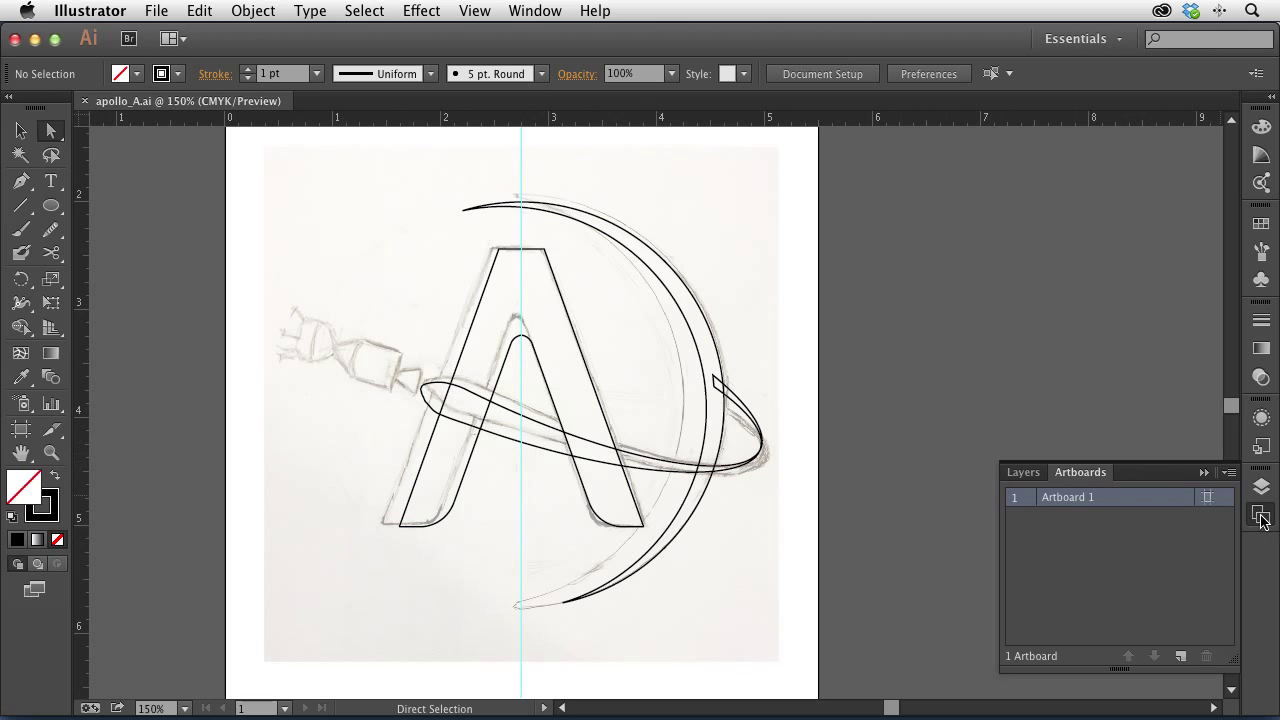
click(1180, 656)
click(1261, 514)
drag(999, 481, 717, 486)
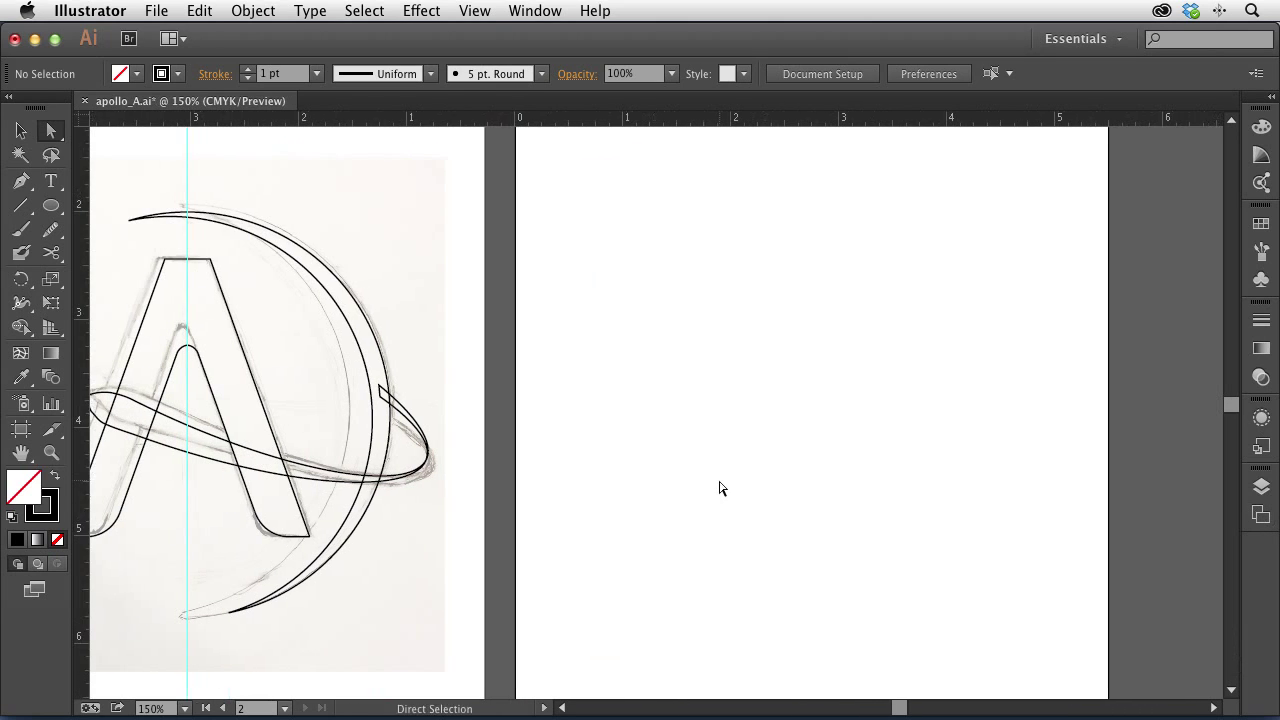
key(super+alt+0)
drag(80, 342, 761, 352)
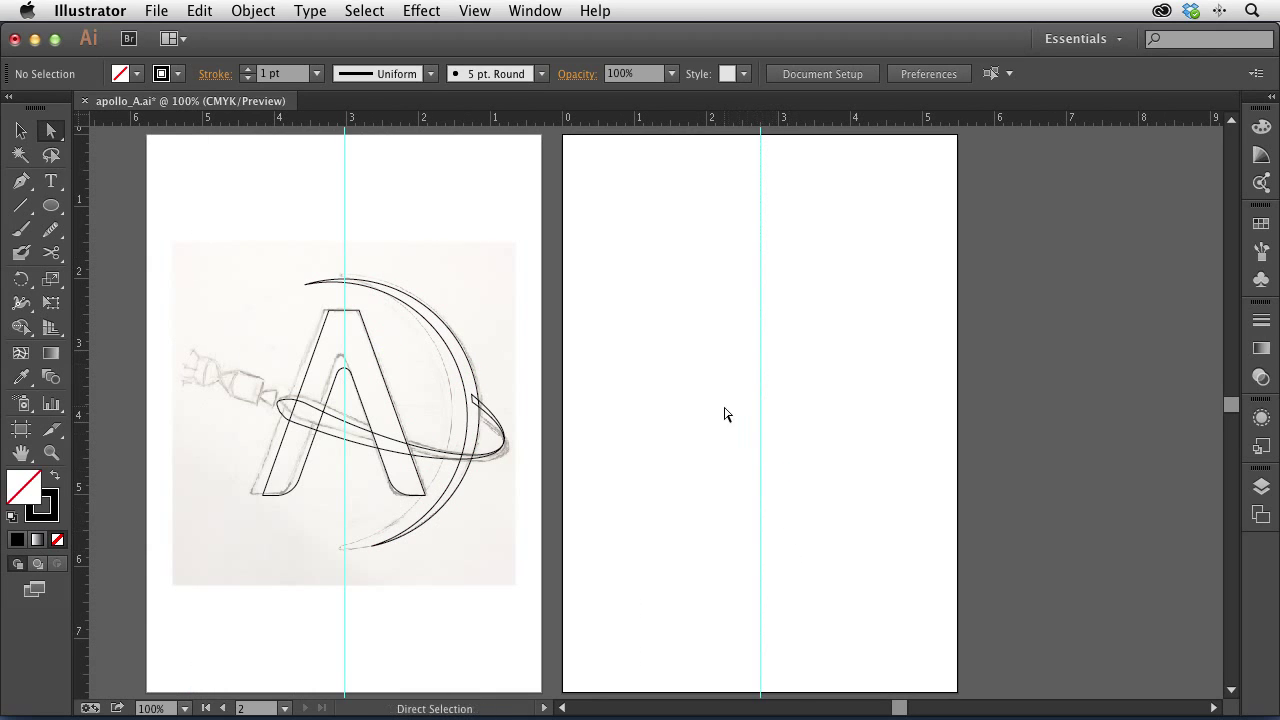
- Place module.jpg from Dropbox > Adobe Assets > Apollo > Research > Spacecraft
click(158, 10)
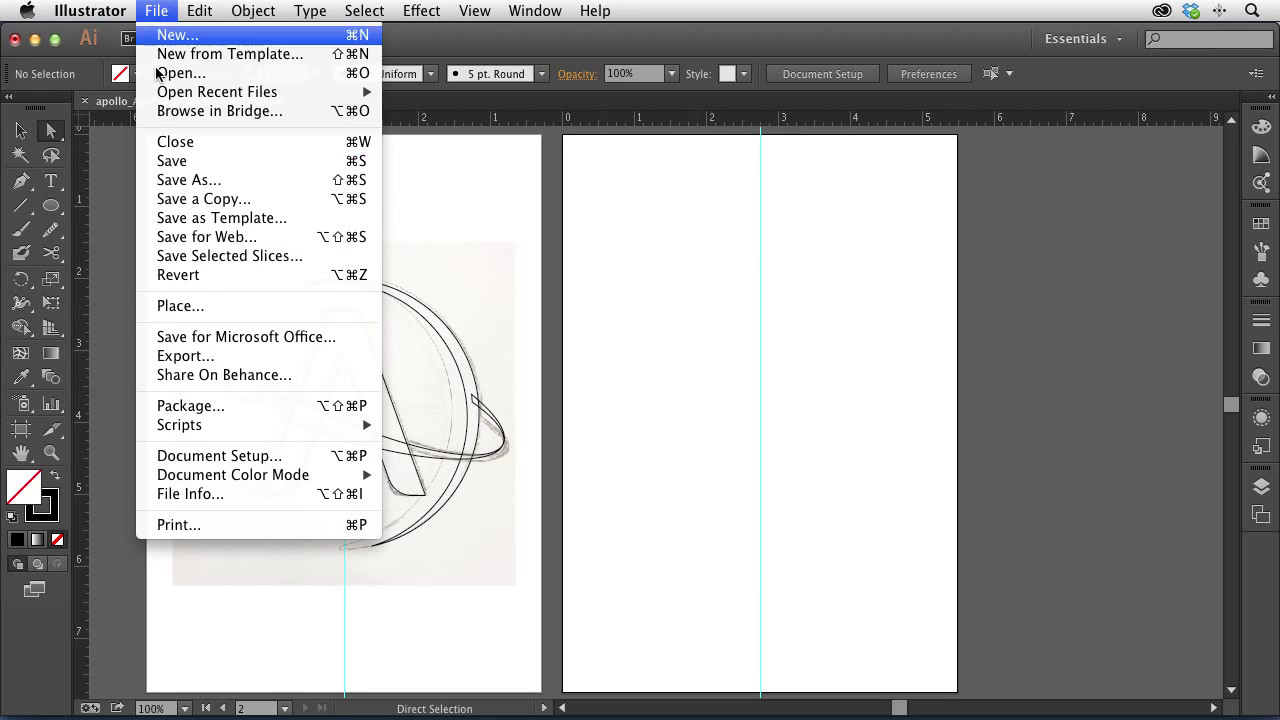
click(220, 306)
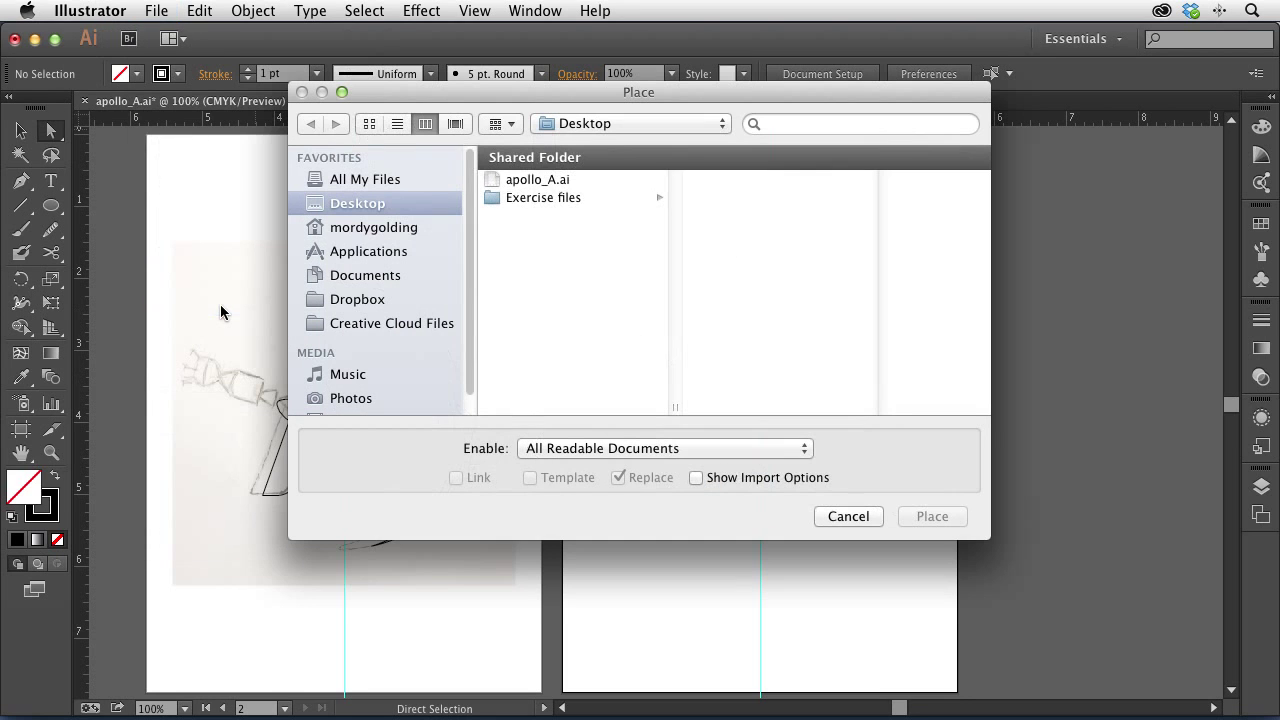
click(561, 199)
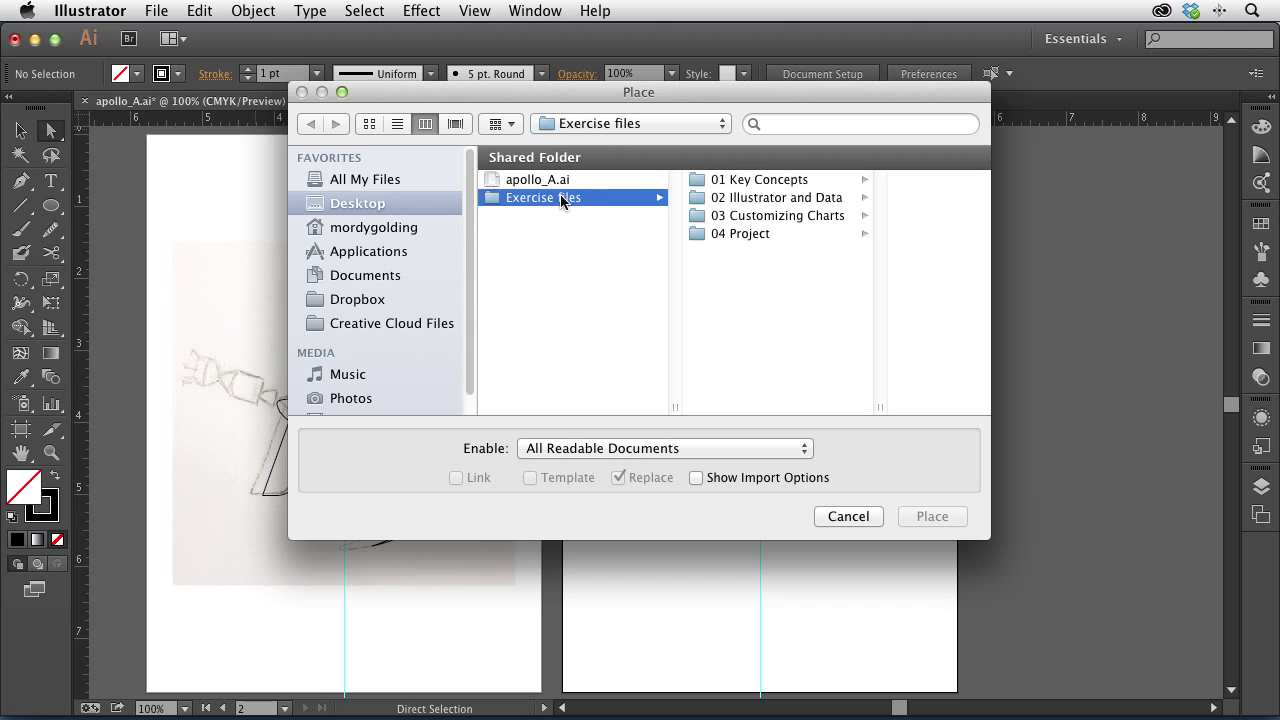
click(535, 180)
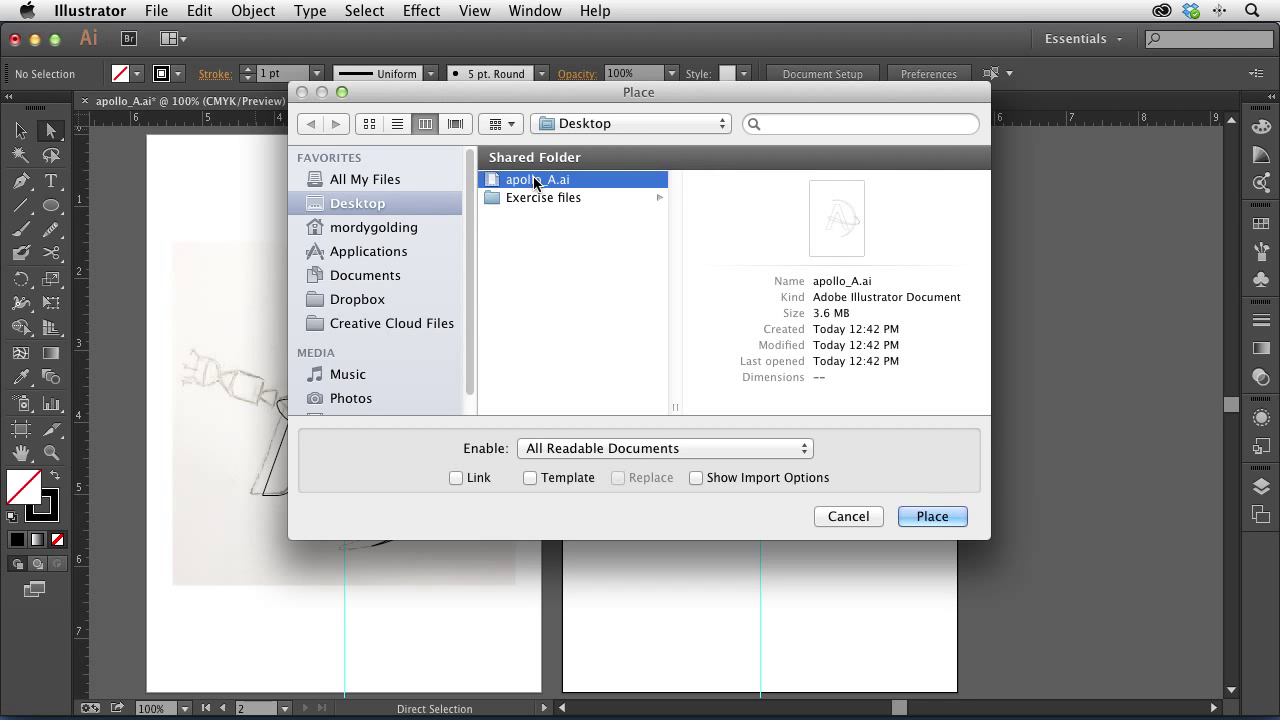
click(405, 298)
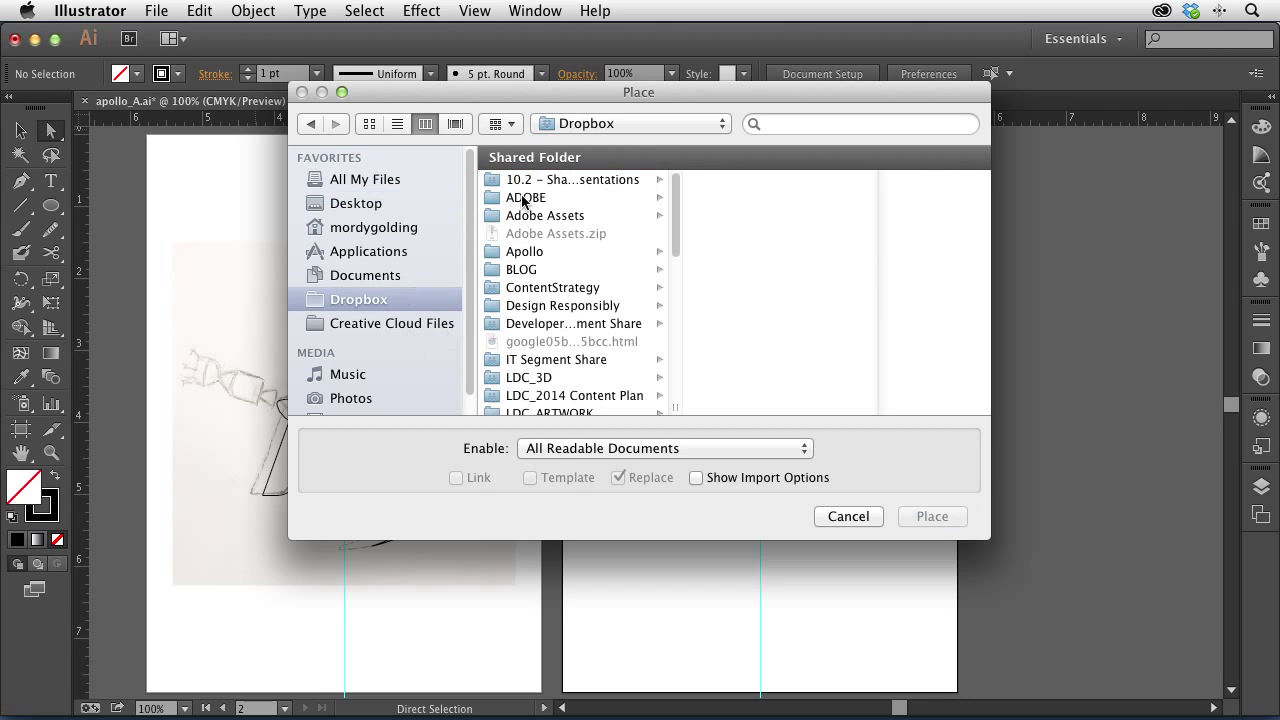
click(526, 217)
click(527, 256)
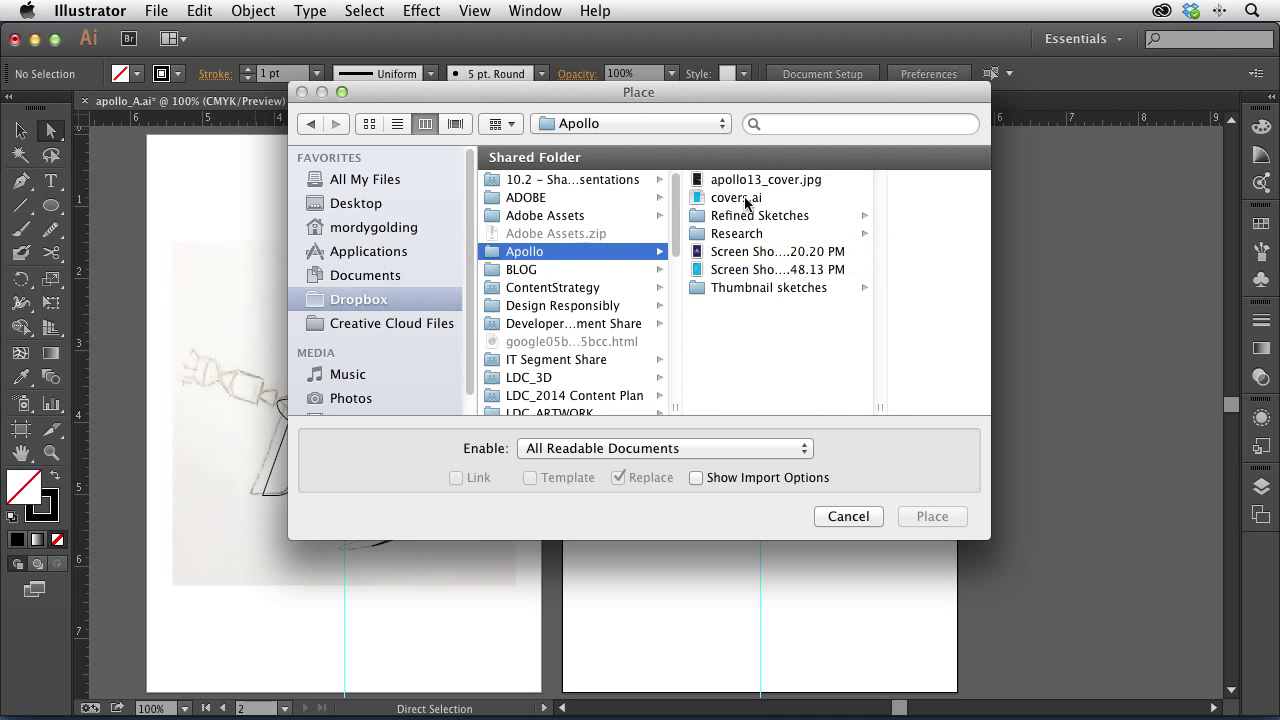
click(748, 236)
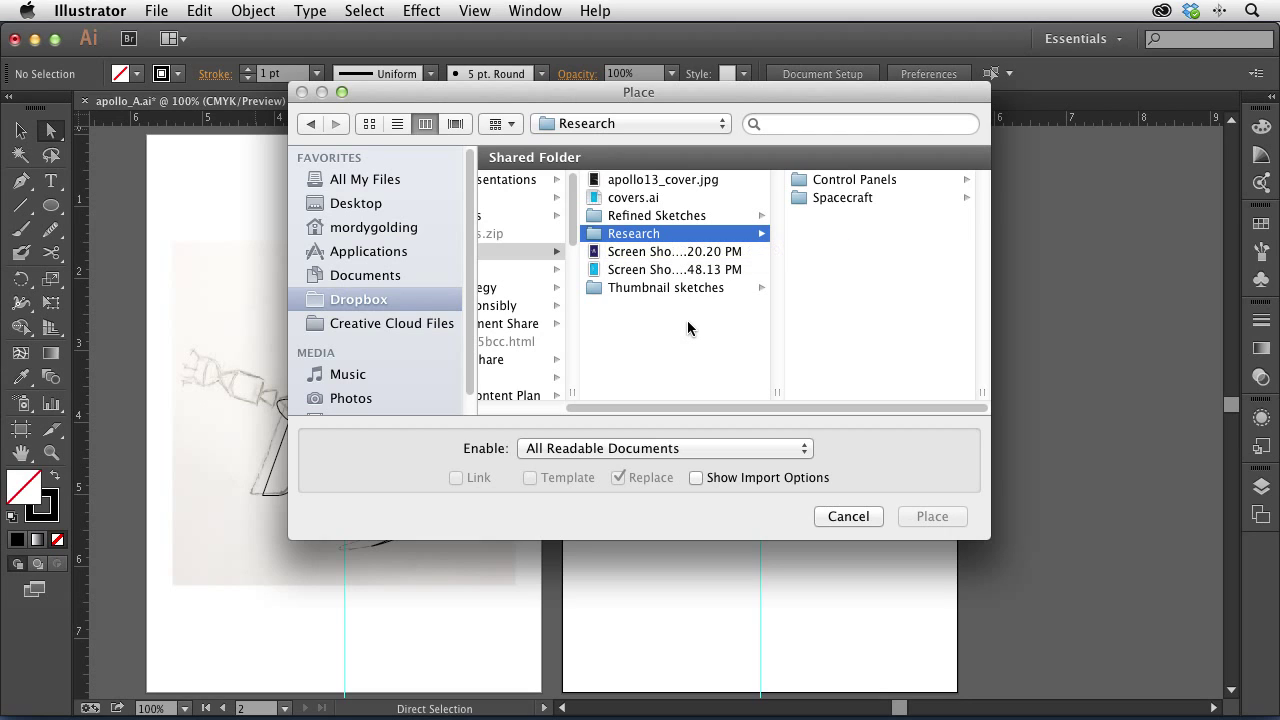
click(841, 198)
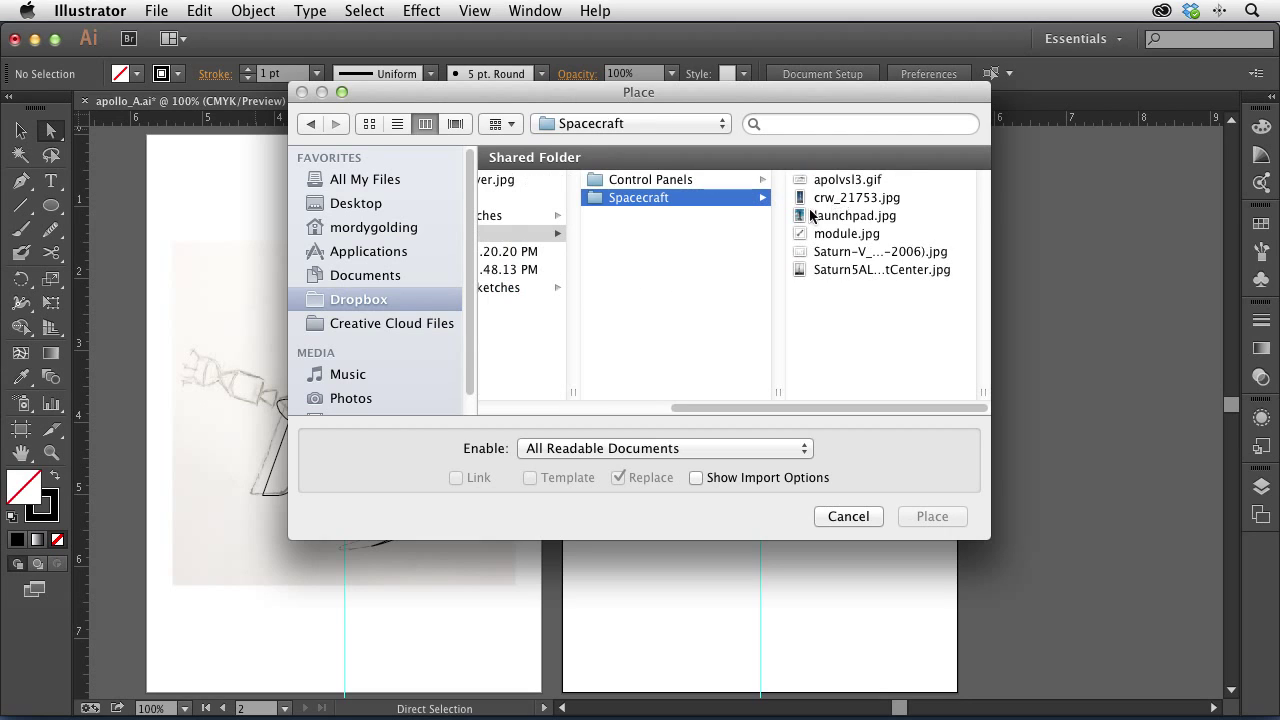
click(847, 234)
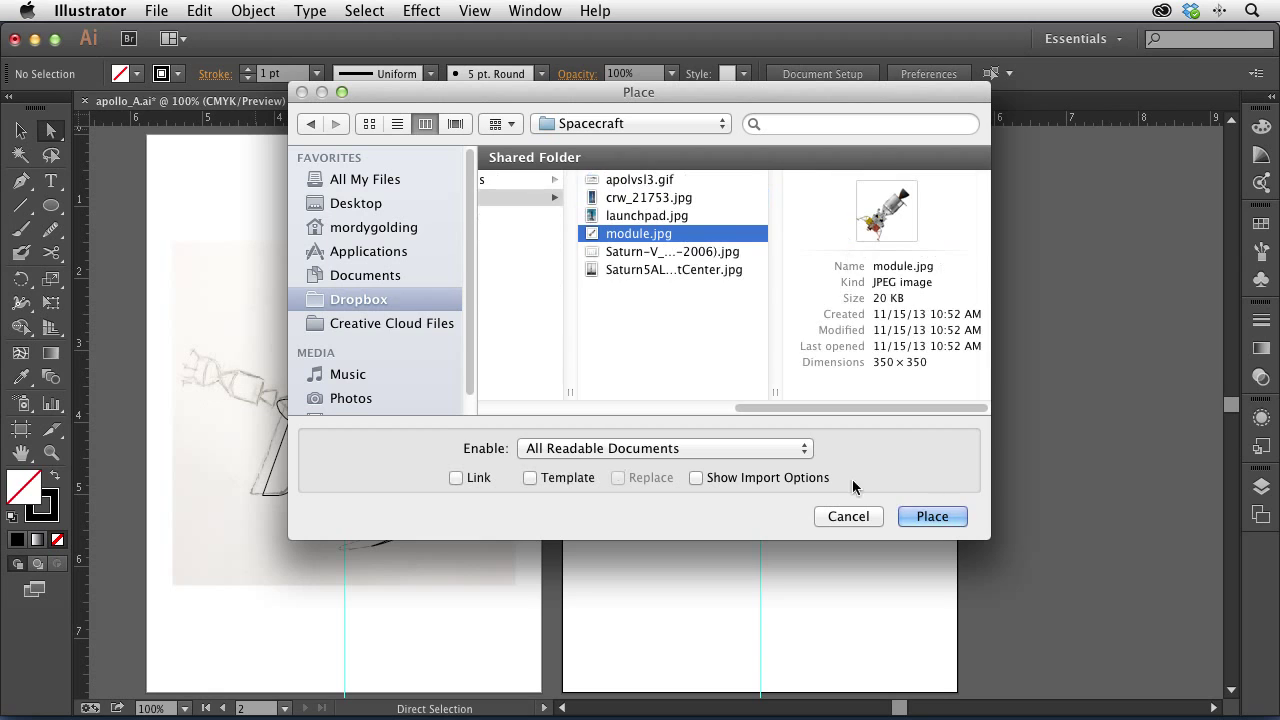
click(934, 516)
- Drop the spacecraft image onto artboard 2, zoom in, and reselect it
click(619, 250)
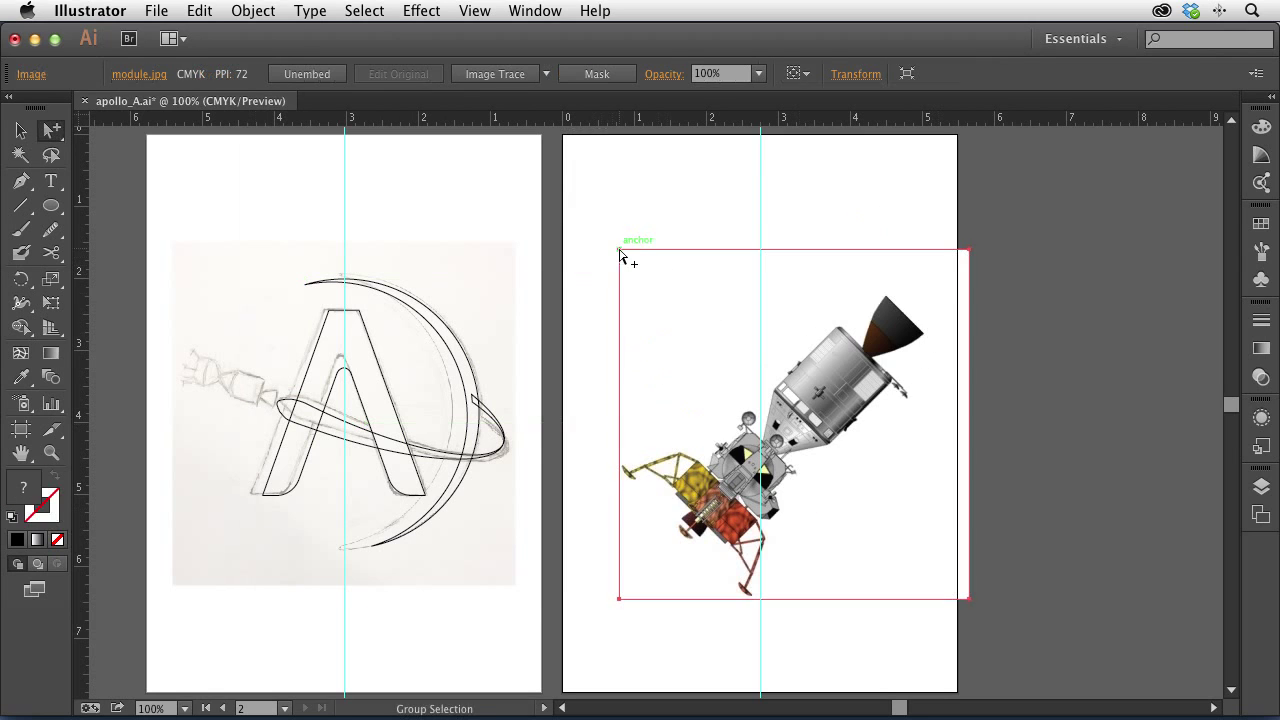
super+click(805, 421)
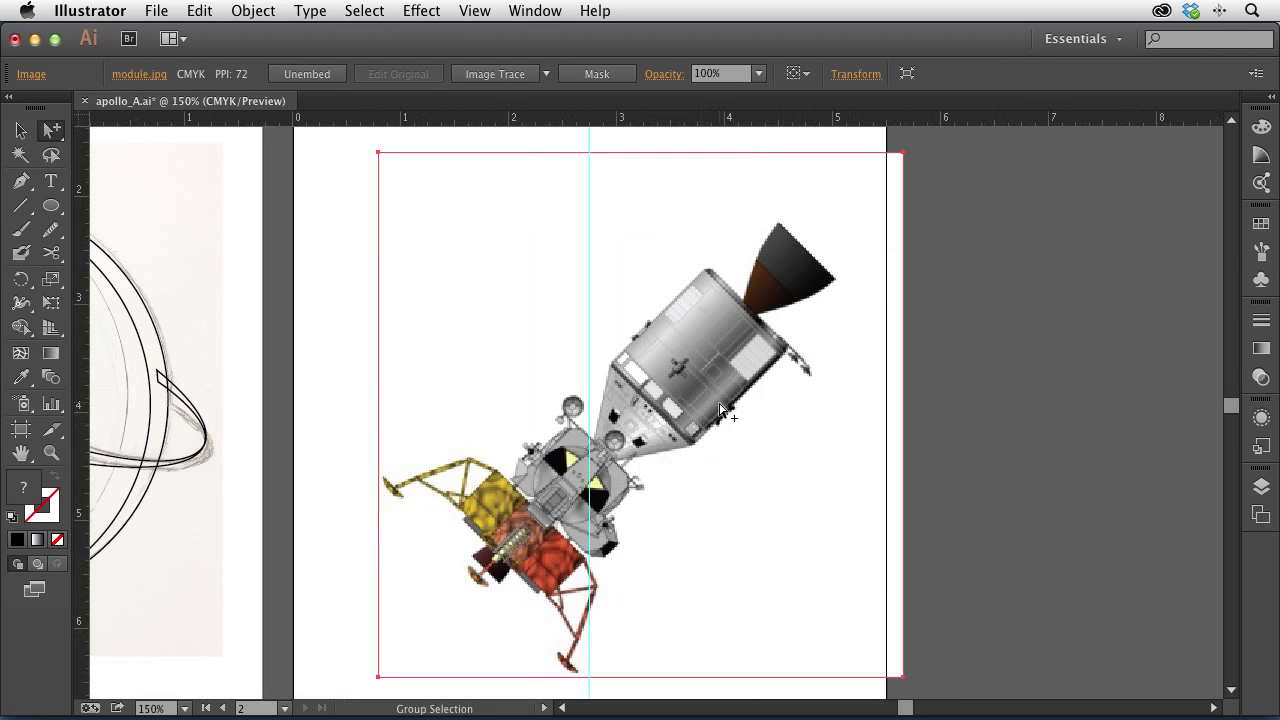
click(959, 351)
click(829, 380)
- Rotate the module.jpg image by 45° and drag it onto the vertical centre guide
click(23, 281)
double_click(23, 281)
text(45)
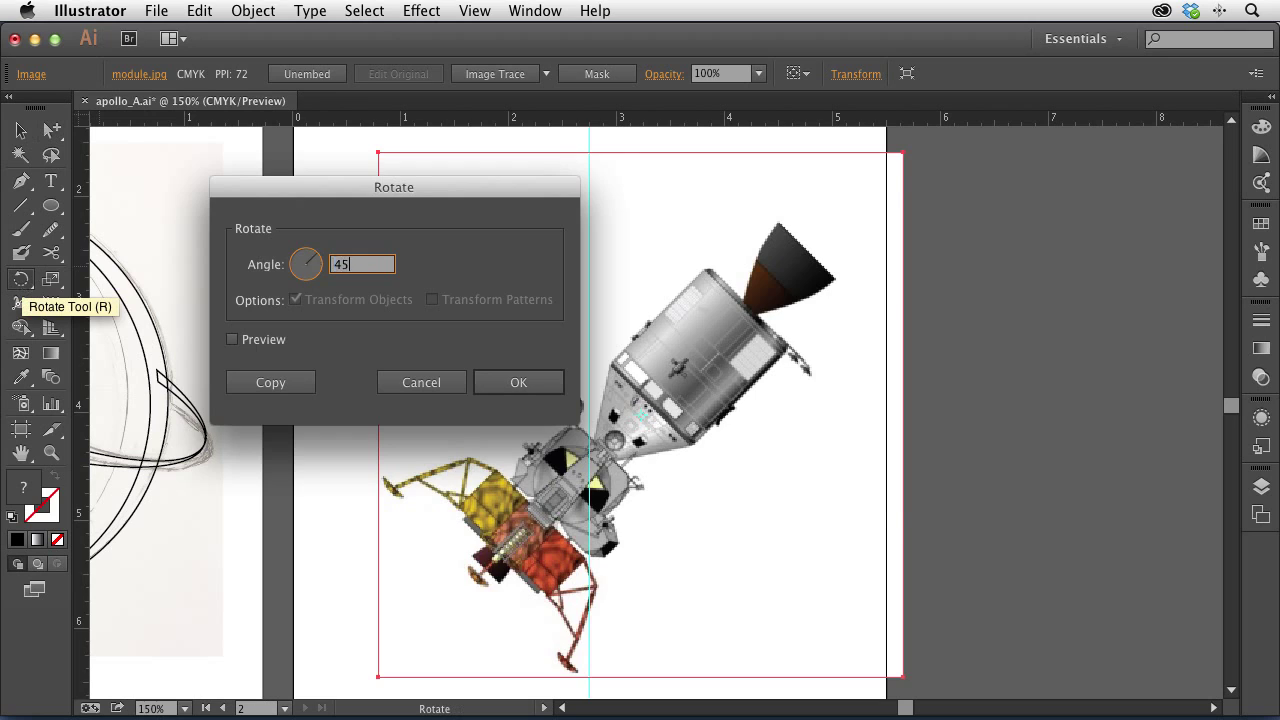
key(Return)
click(21, 130)
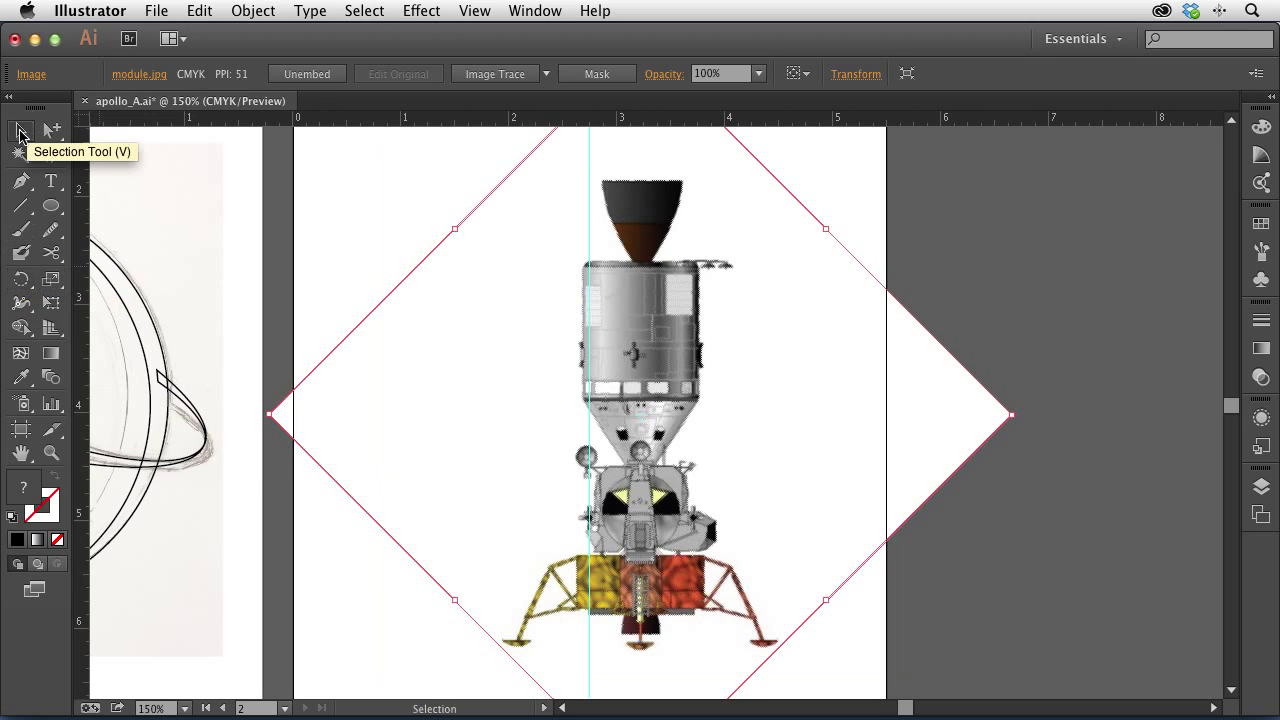
drag(829, 442, 778, 469)
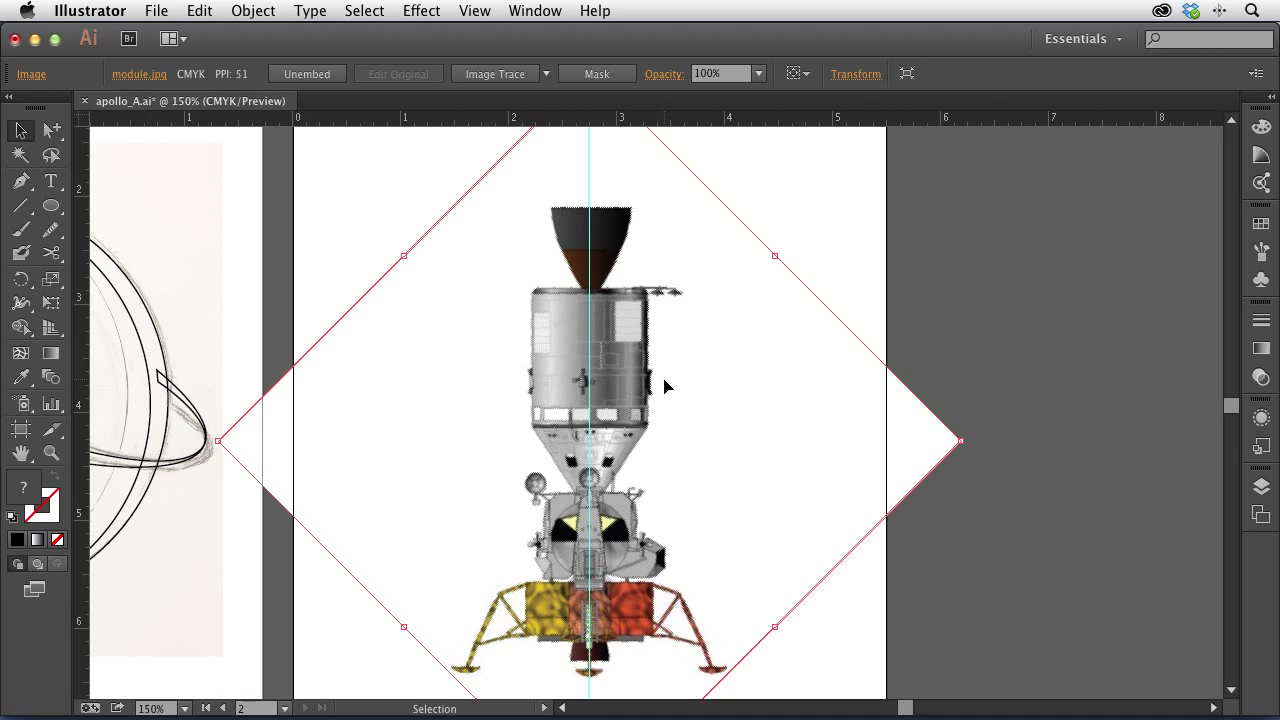
- Move the spacecraft image onto the sketch layer, switching Template off and back on, then target artwork
click(1265, 514)
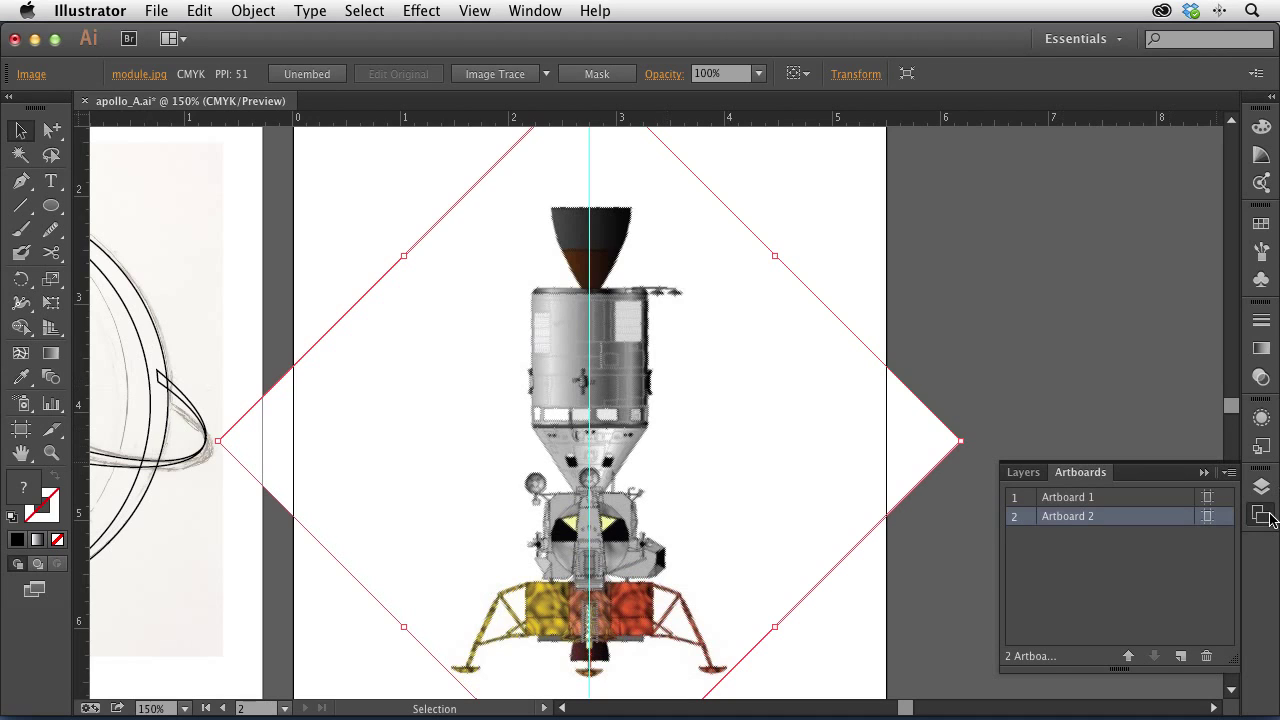
click(1261, 487)
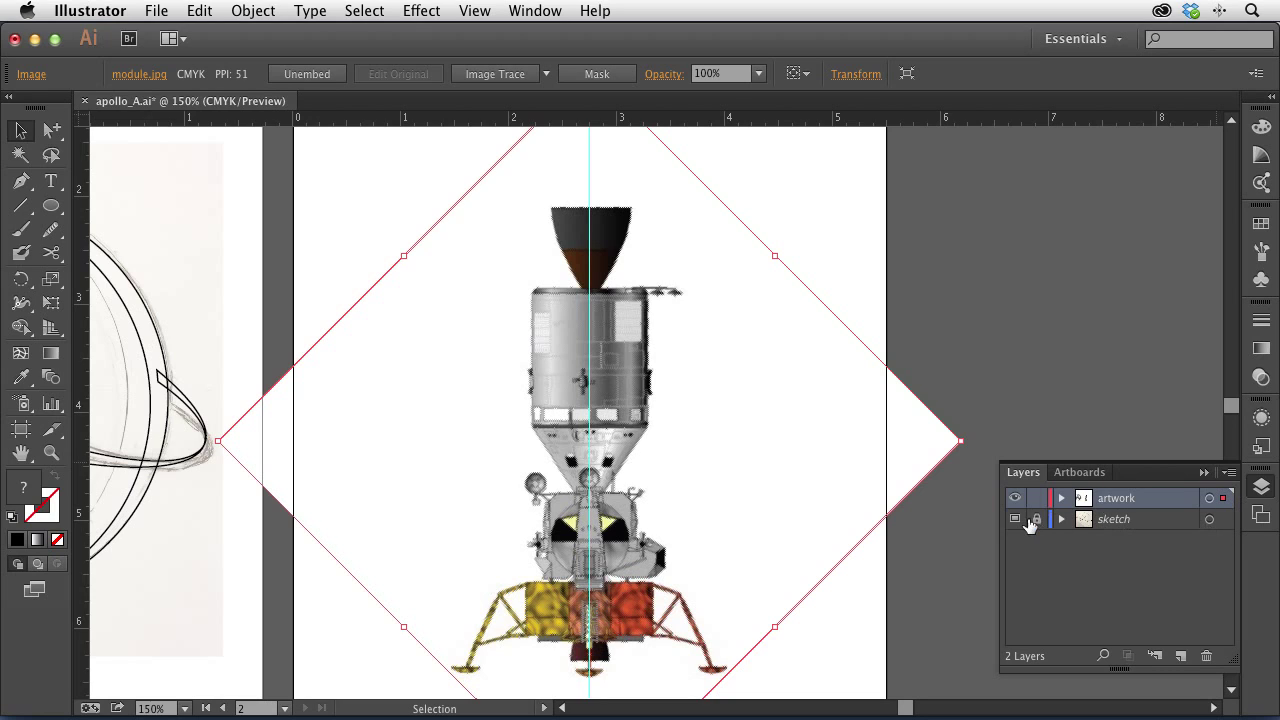
double_click(1171, 519)
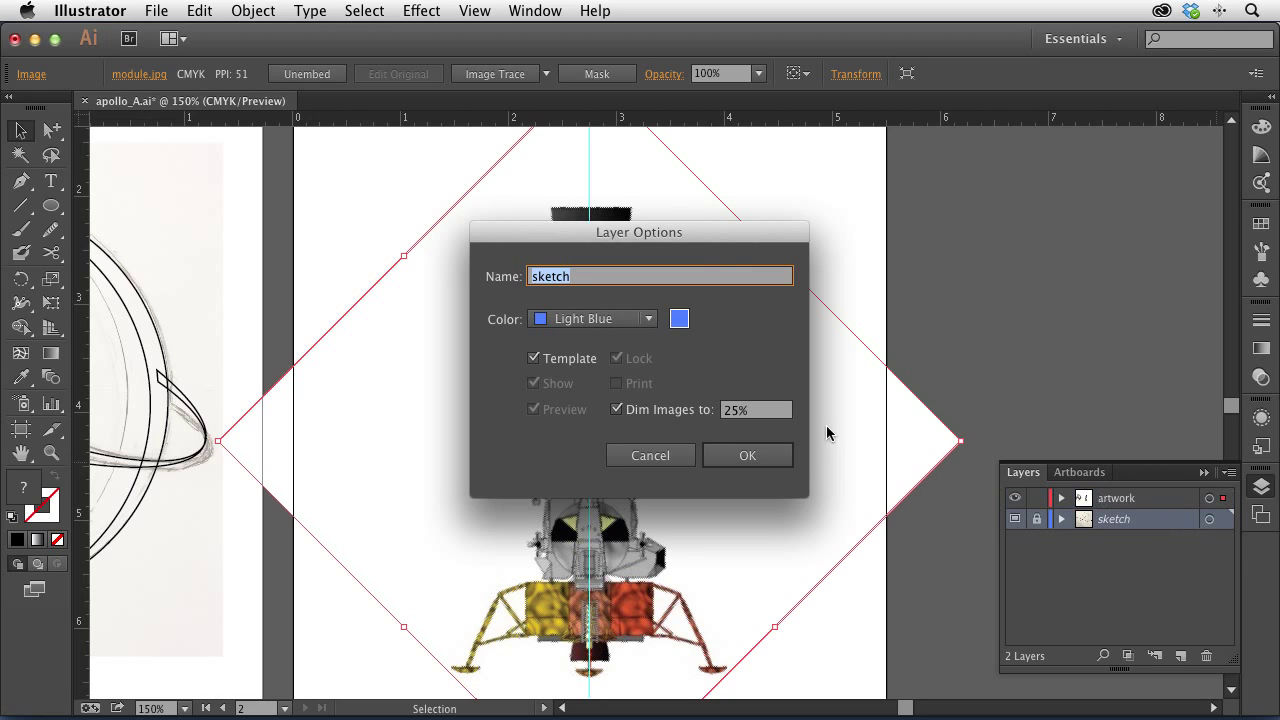
click(534, 358)
click(748, 456)
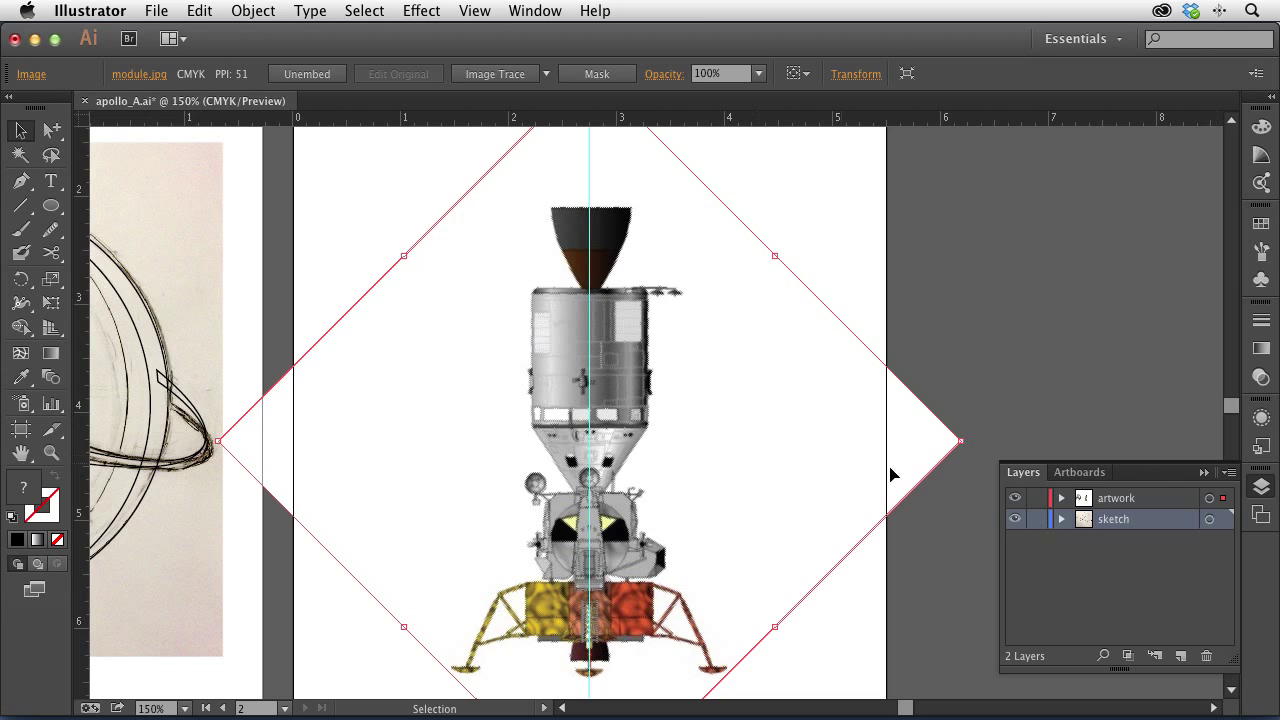
drag(1223, 504, 1225, 521)
double_click(1157, 526)
click(555, 360)
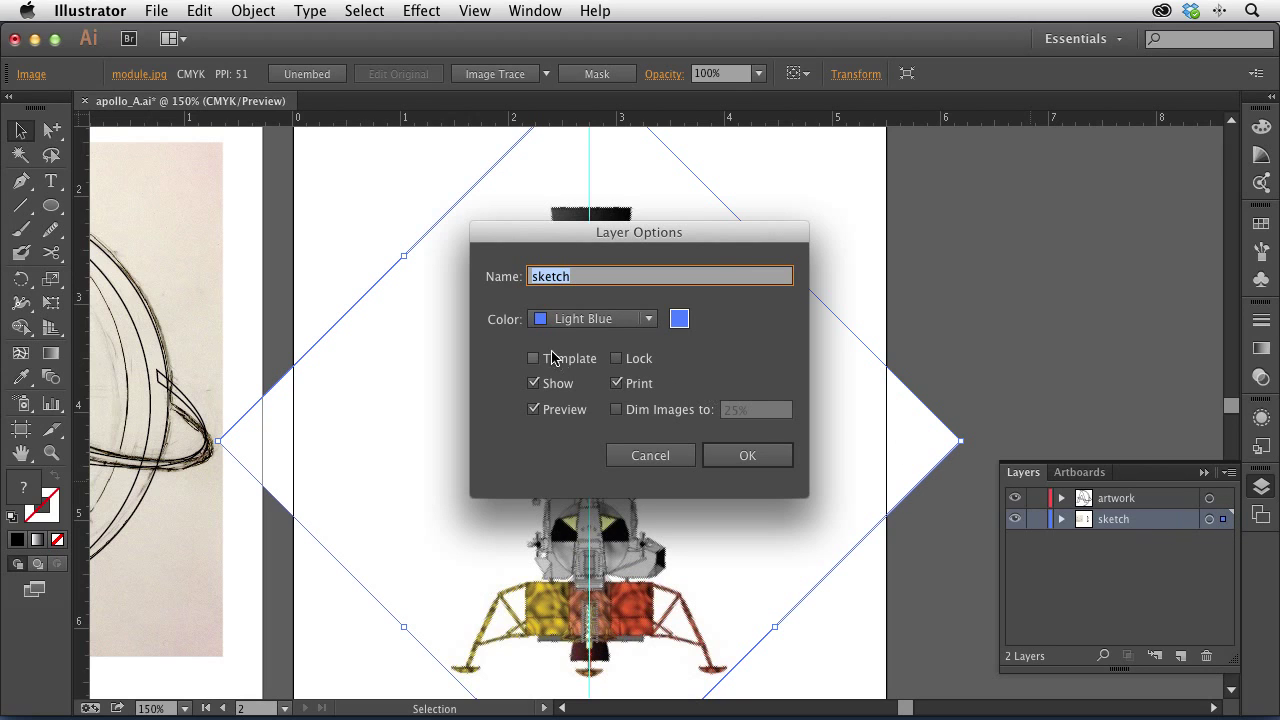
click(745, 457)
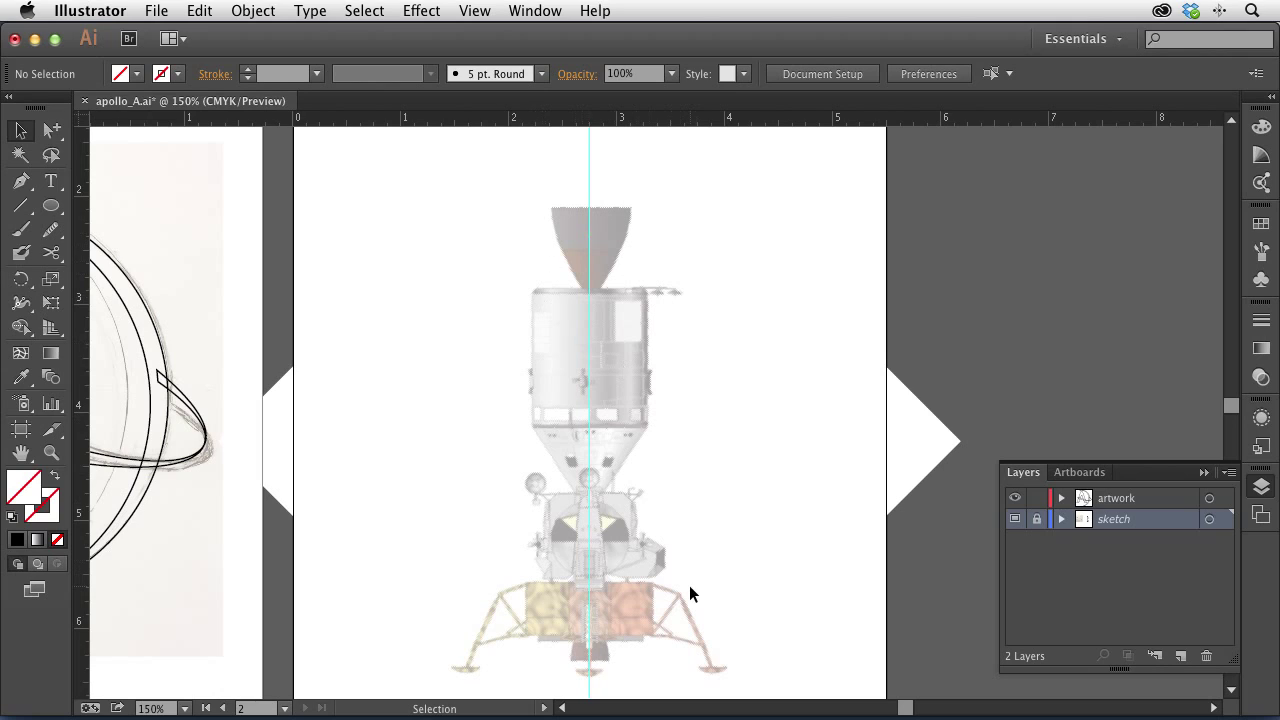
click(1160, 500)
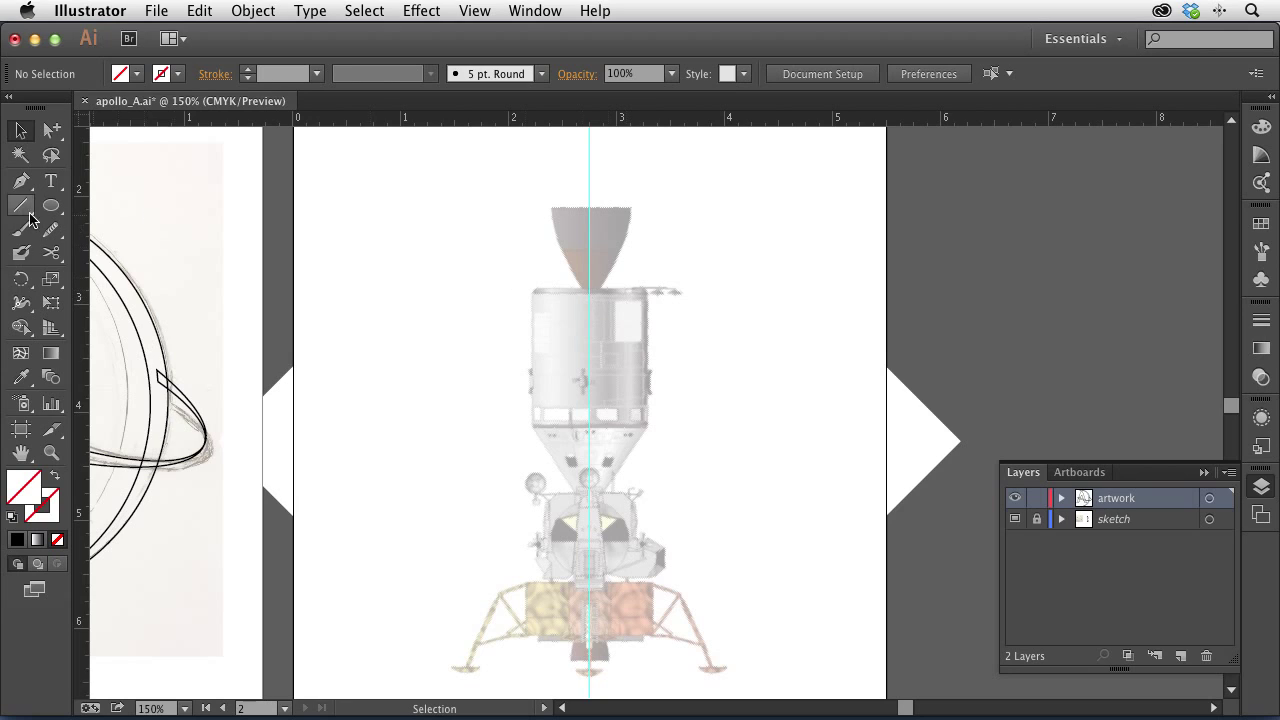
- Pen-trace the nozzle's top corners and curved side, then down the command module's right edge
click(21, 181)
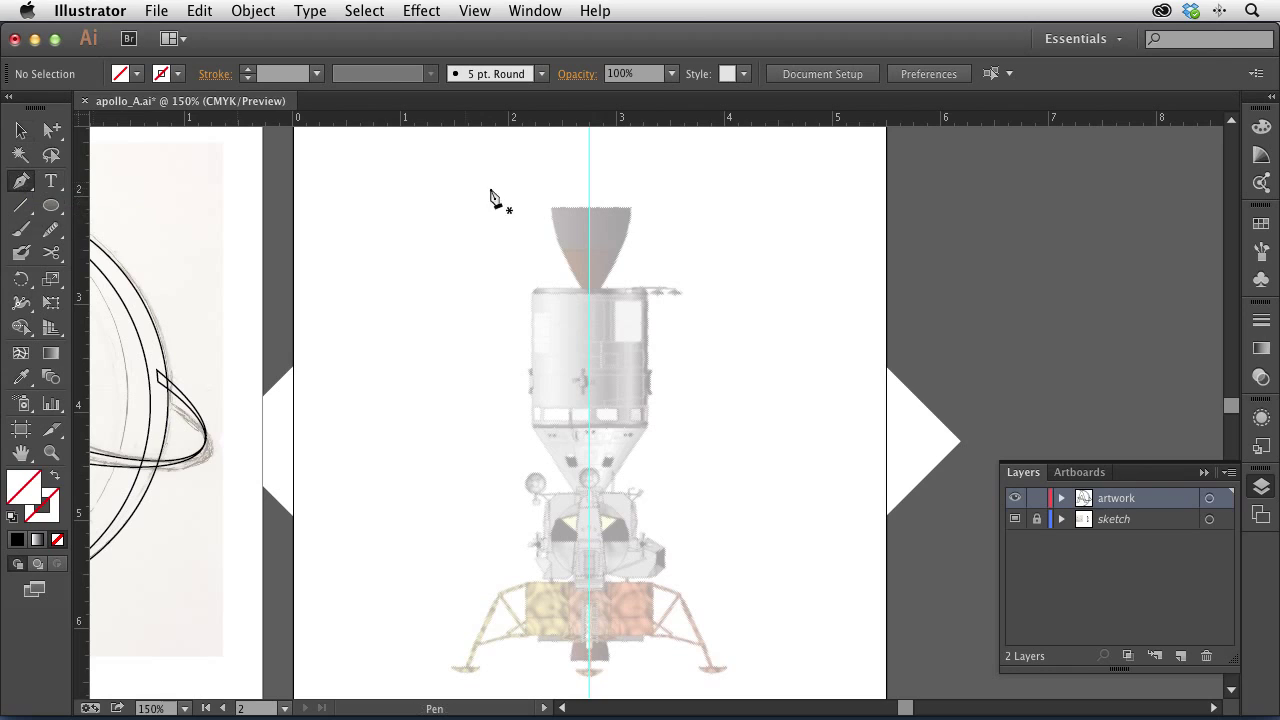
click(590, 209)
drag(590, 209, 632, 216)
click(630, 210)
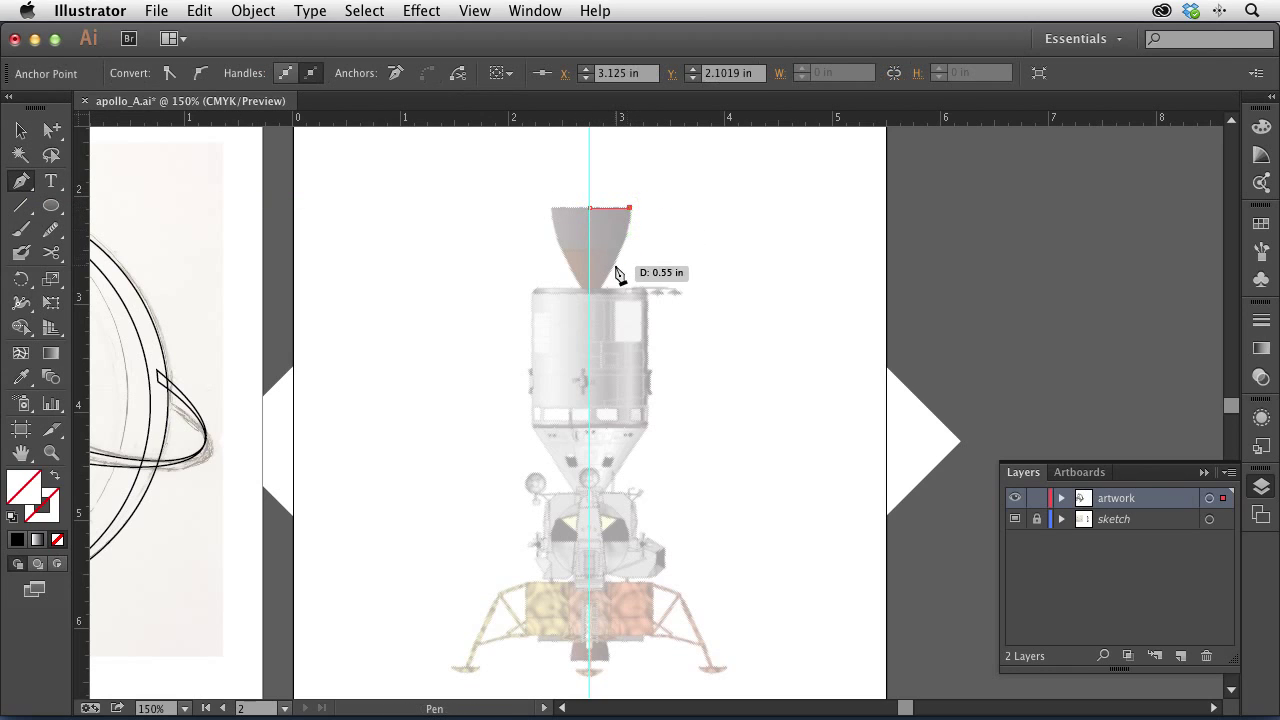
drag(599, 290, 566, 348)
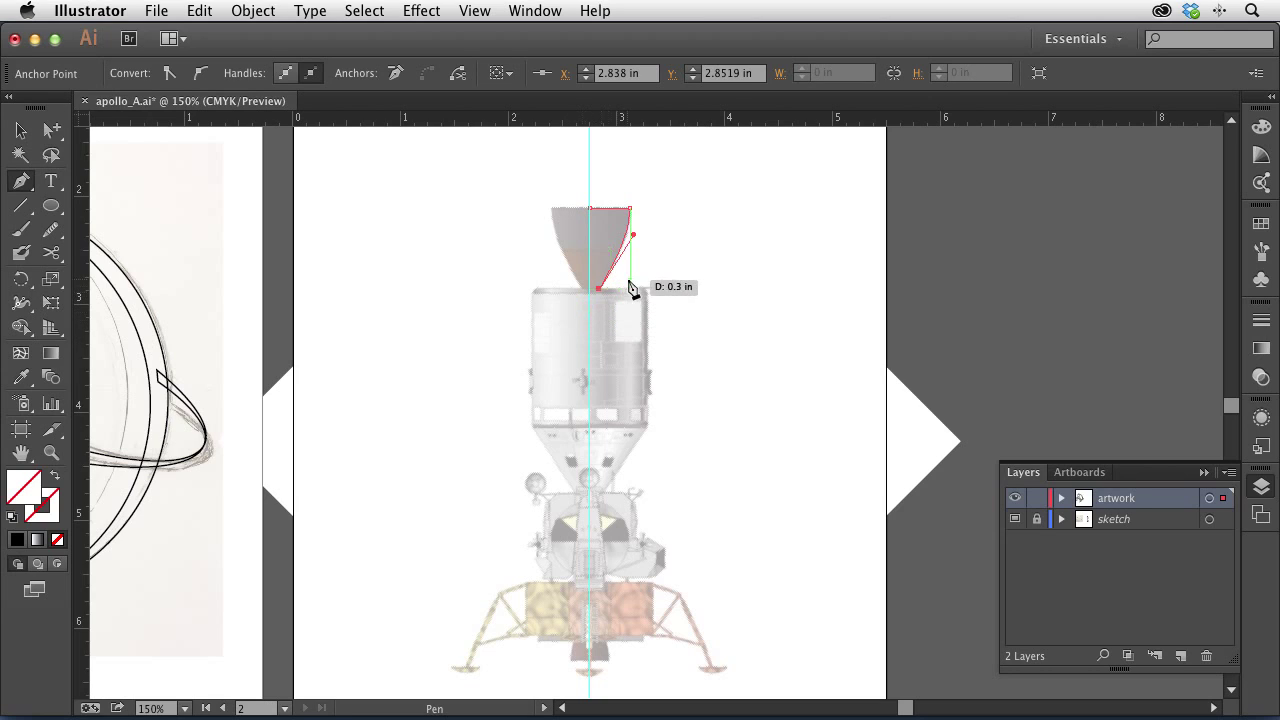
click(630, 233)
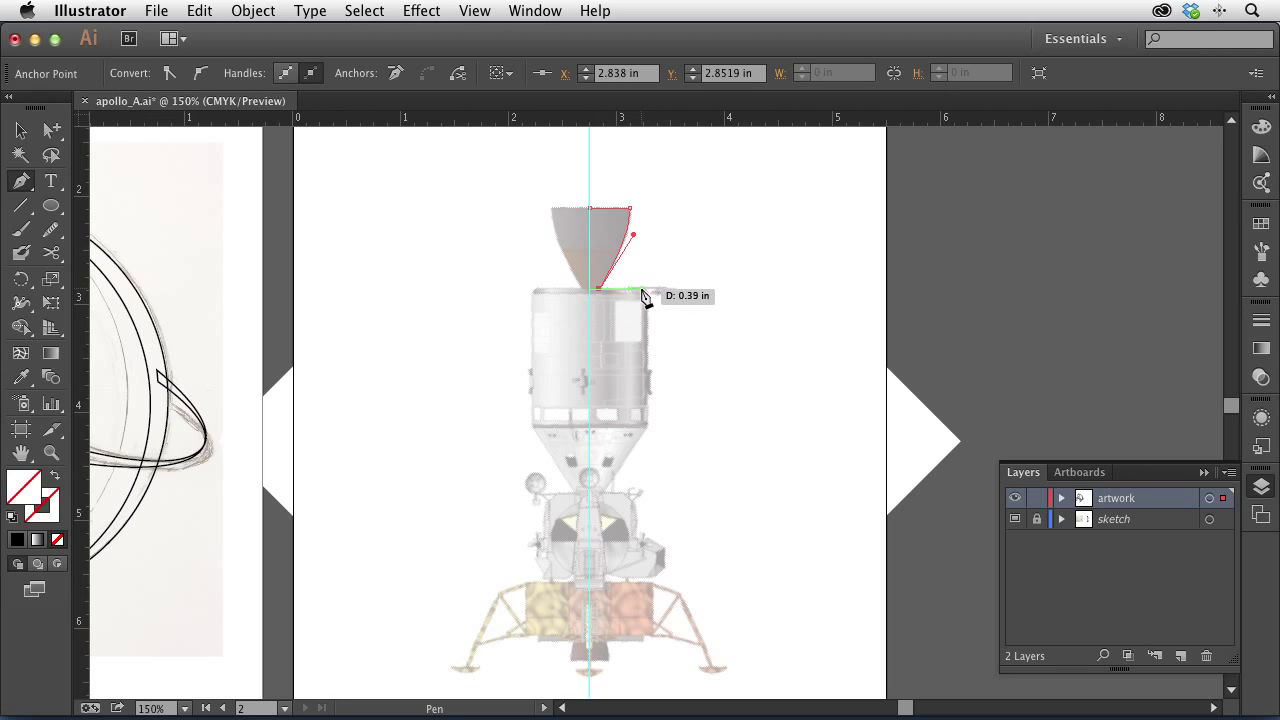
click(641, 290)
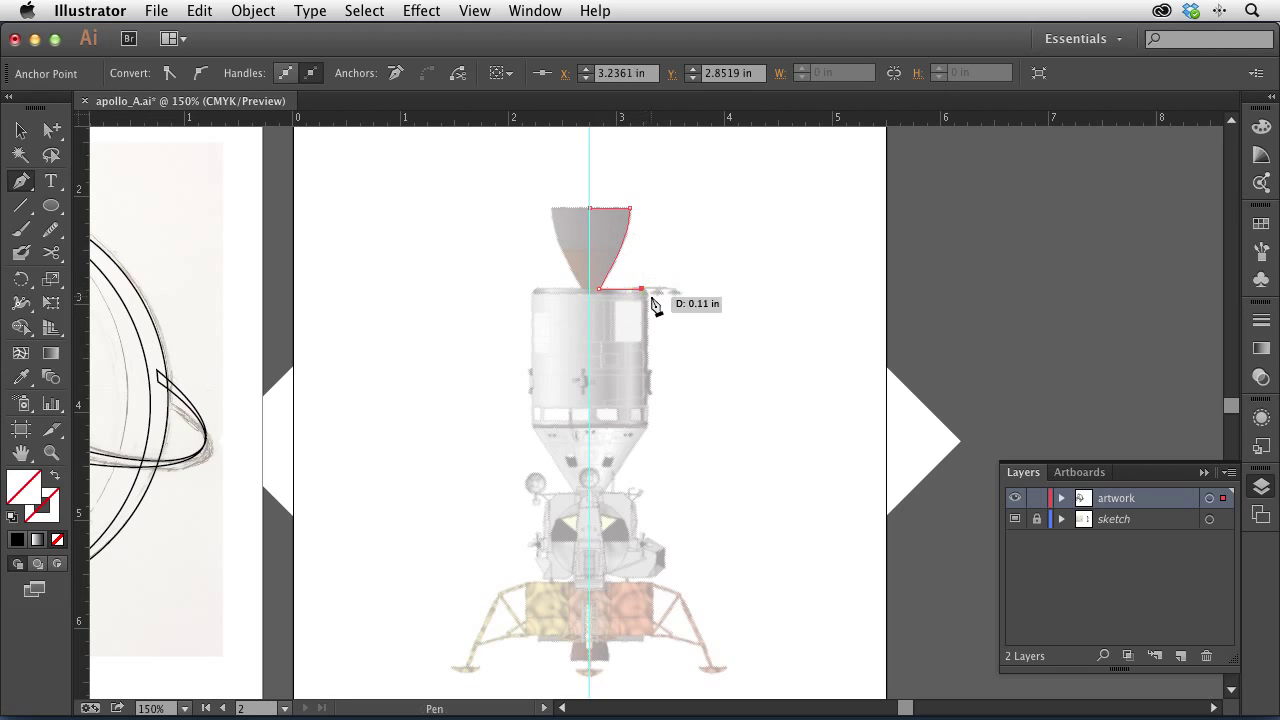
click(648, 370)
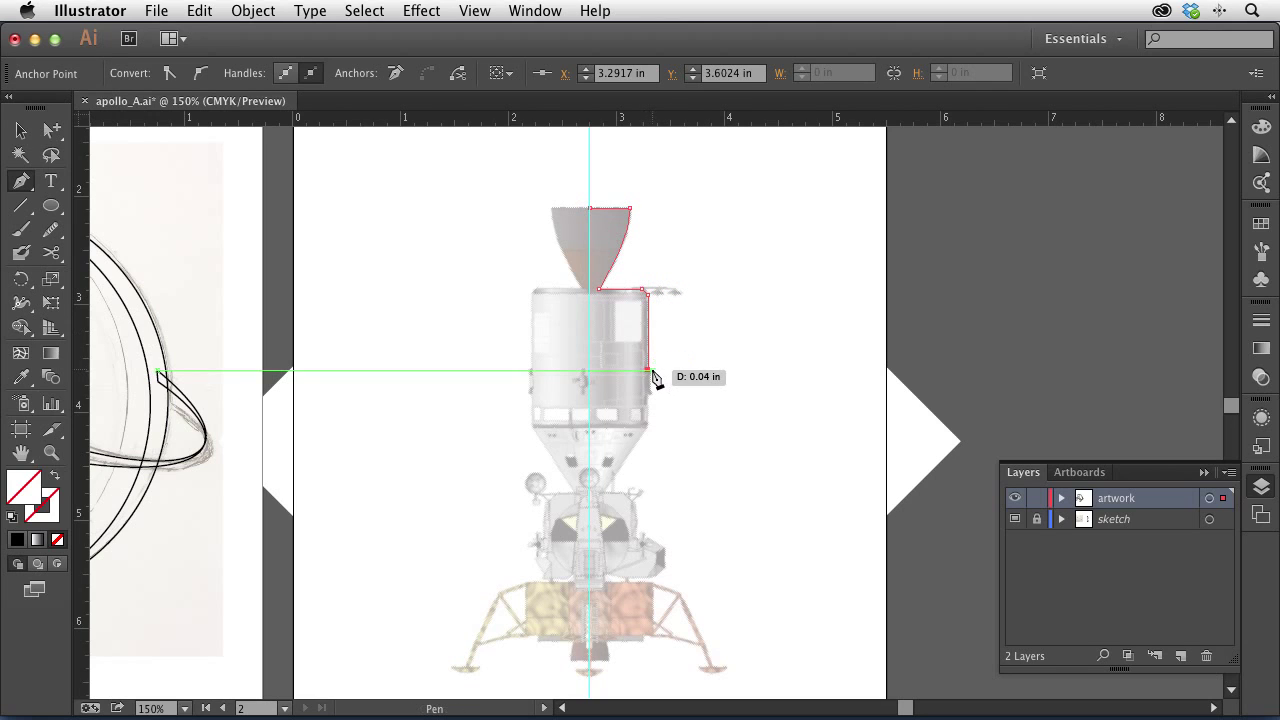
key(super+equal)
key(super+equal)
key(super+equal)
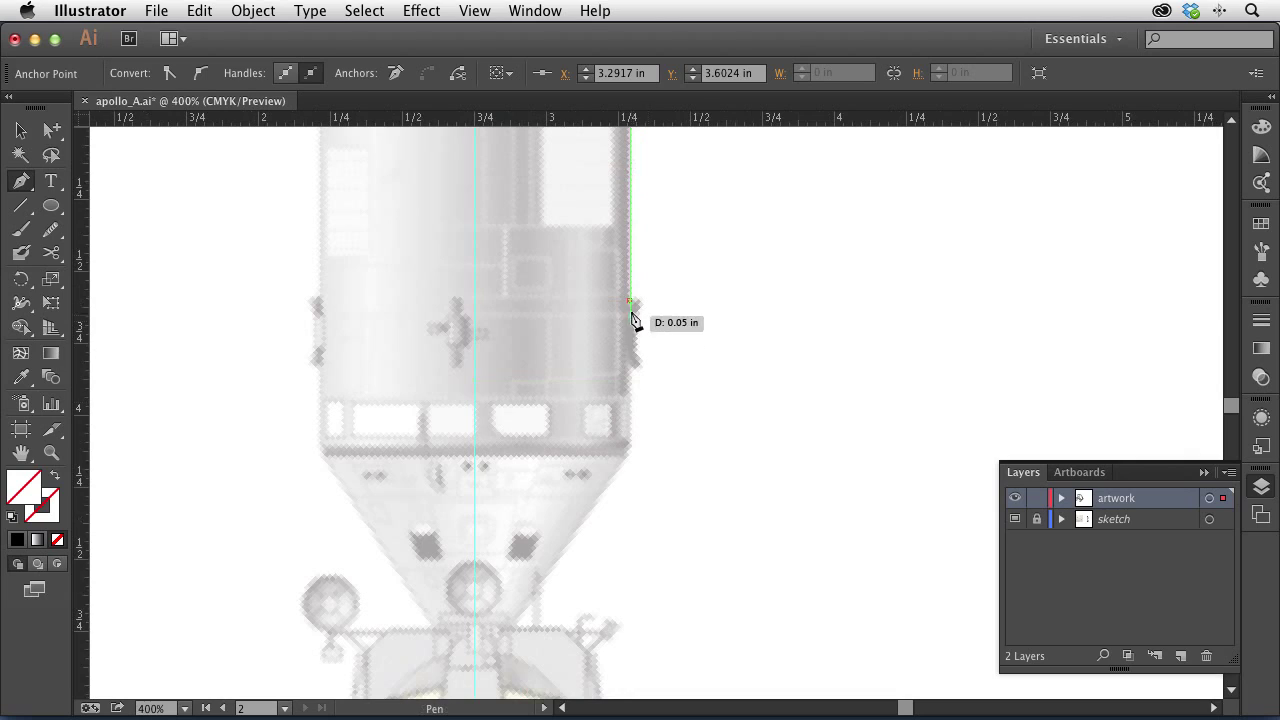
- Continue the outline past the side notch and down the command module's lower cone
click(636, 301)
click(636, 366)
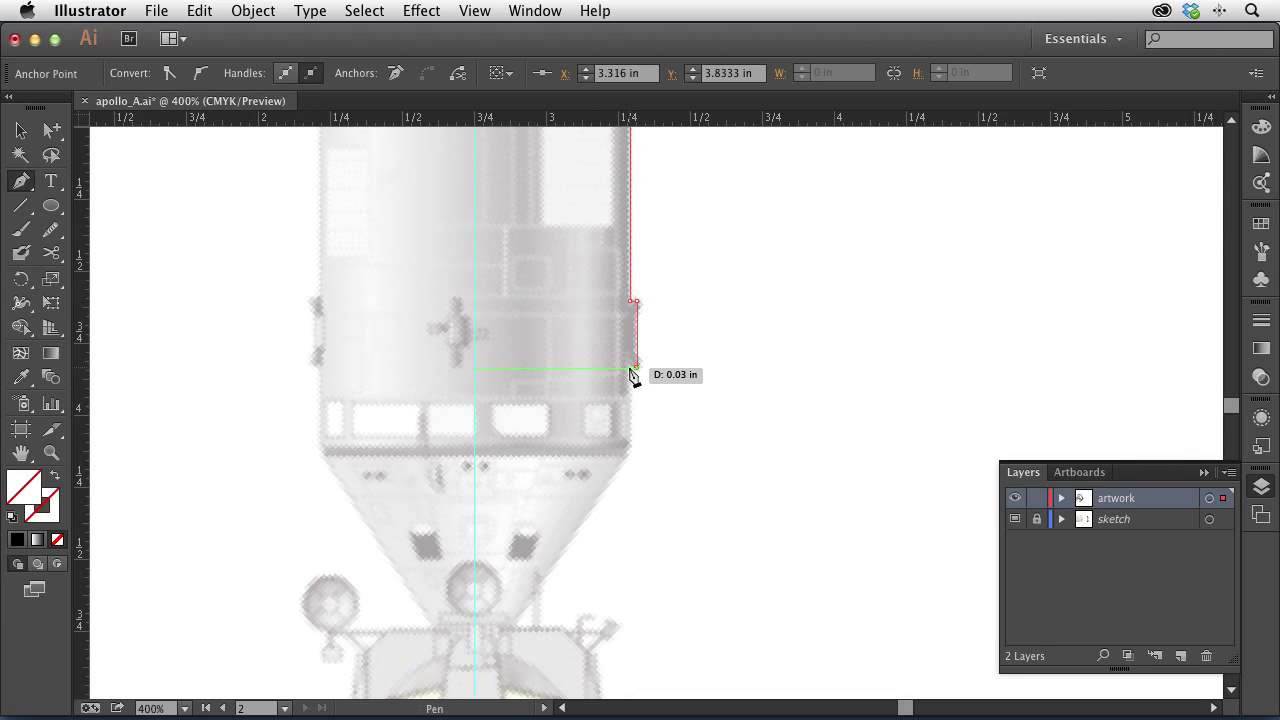
click(629, 453)
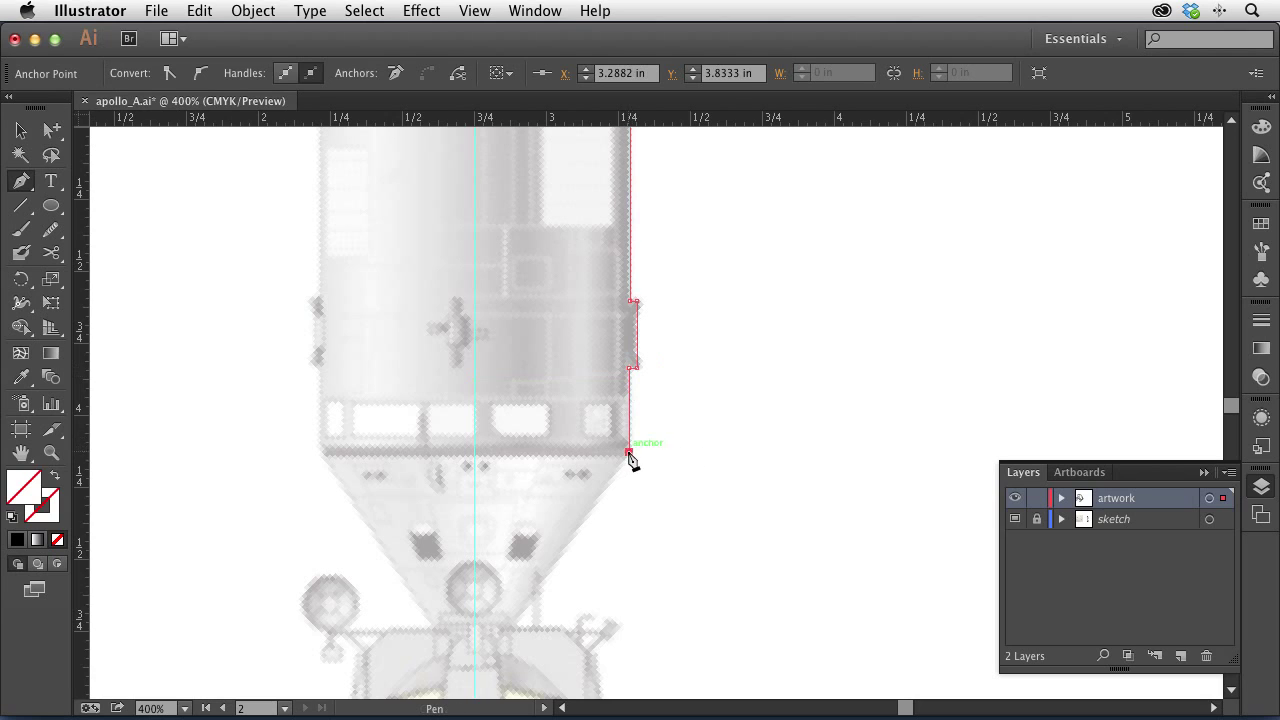
drag(586, 486, 712, 175)
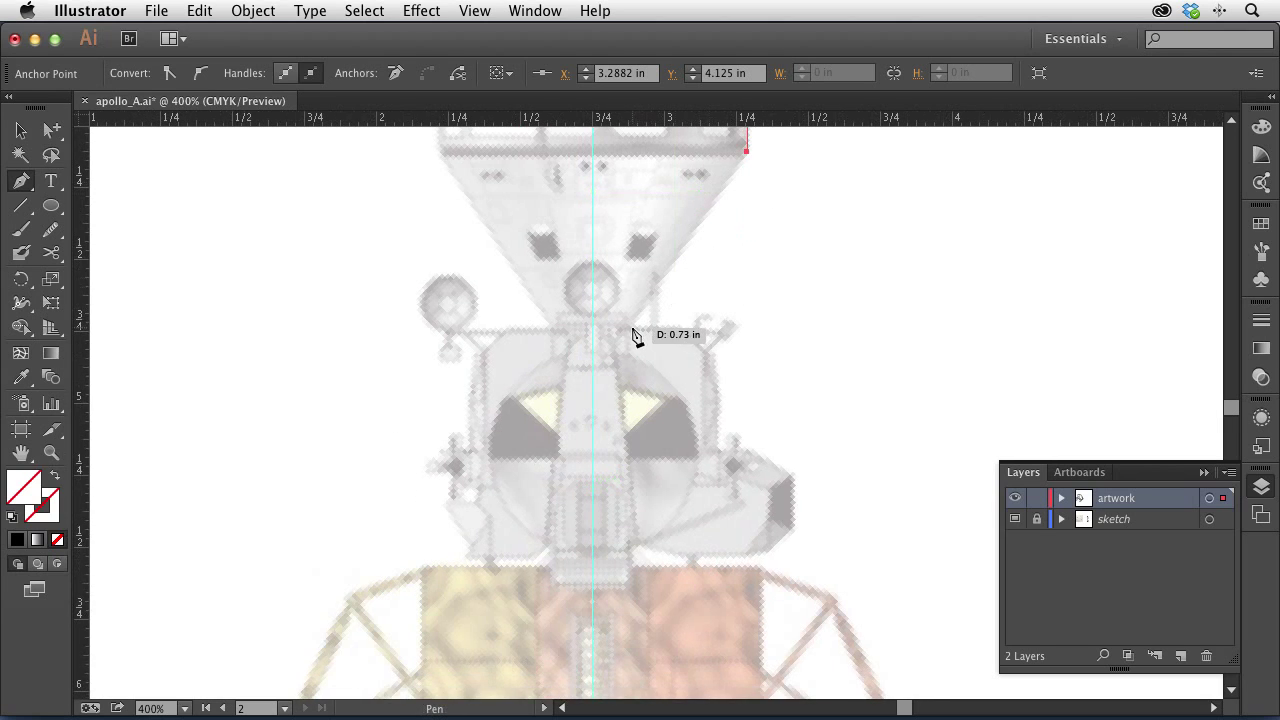
click(629, 327)
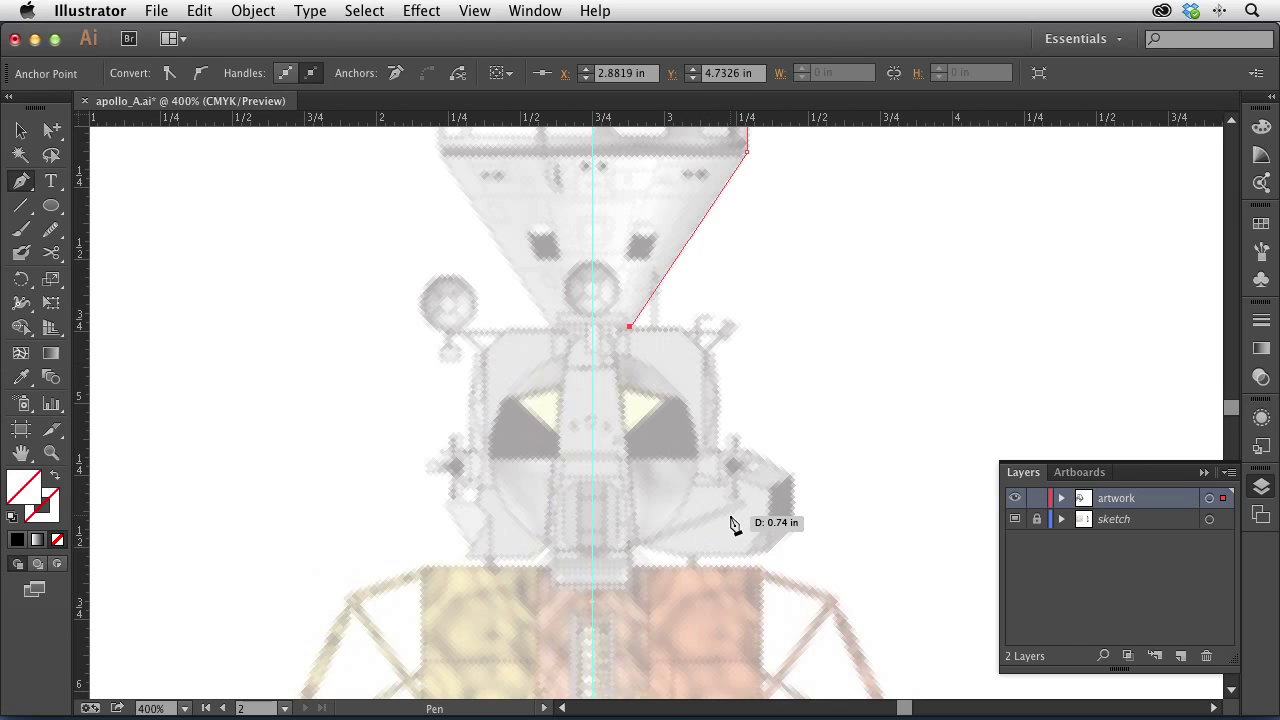
- Reset to default black stroke with no fill, then trace the lunar module's top, side and bottom
key(d)
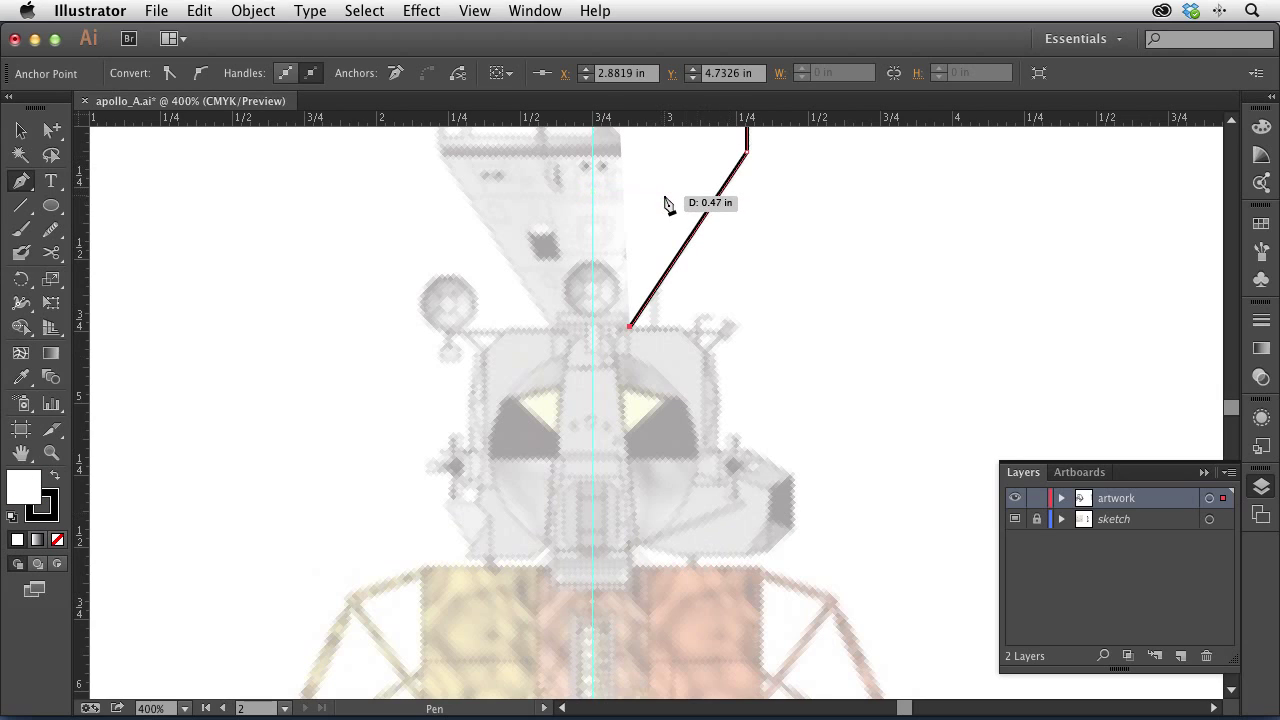
key(slash)
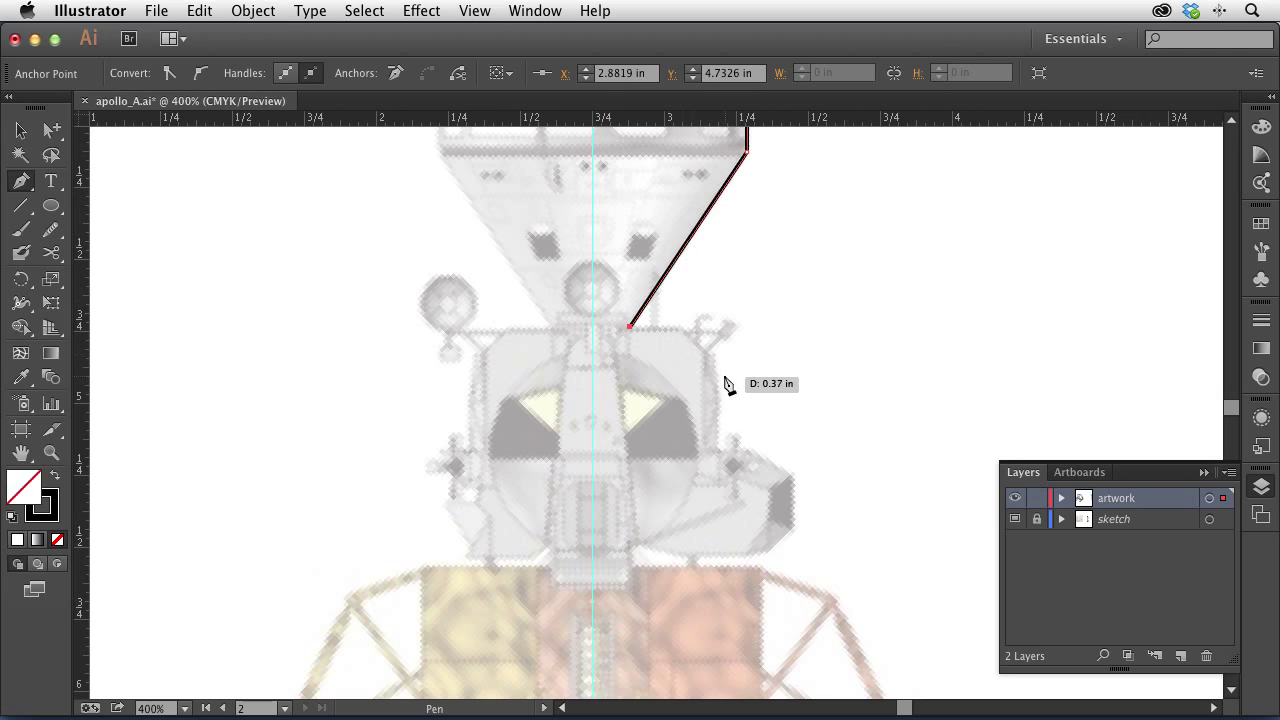
shift+click(681, 327)
click(710, 357)
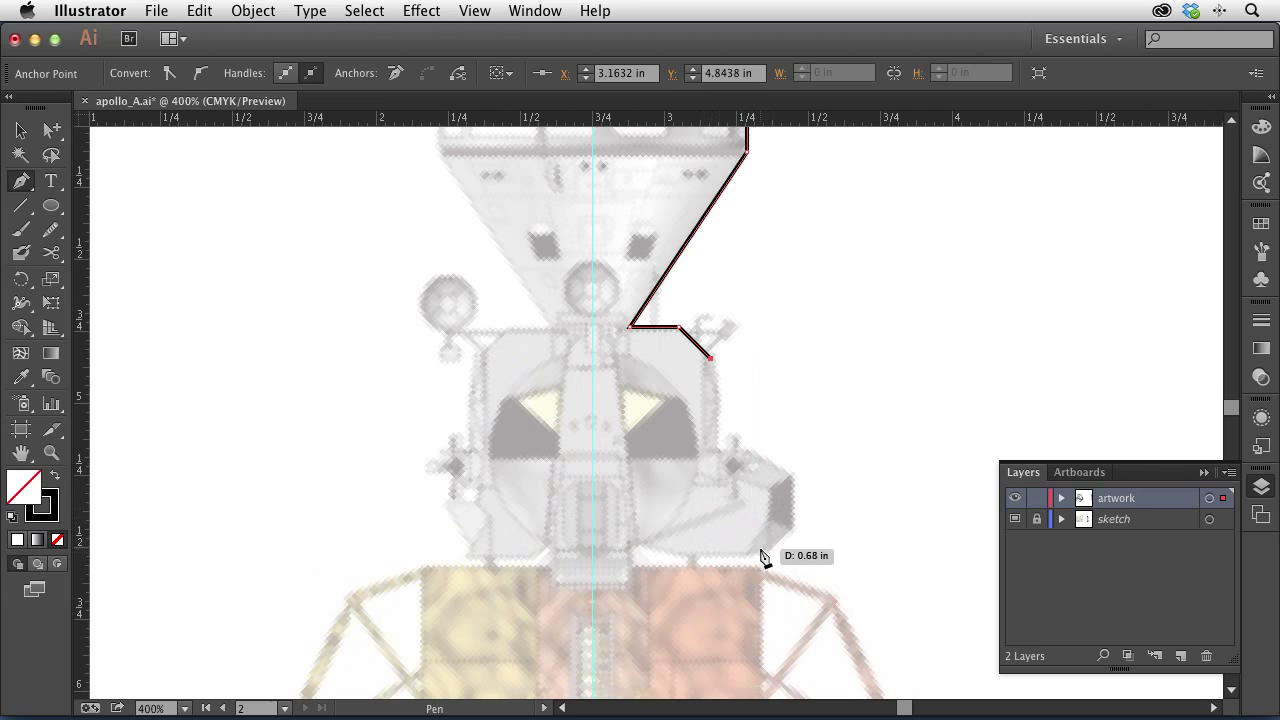
click(711, 552)
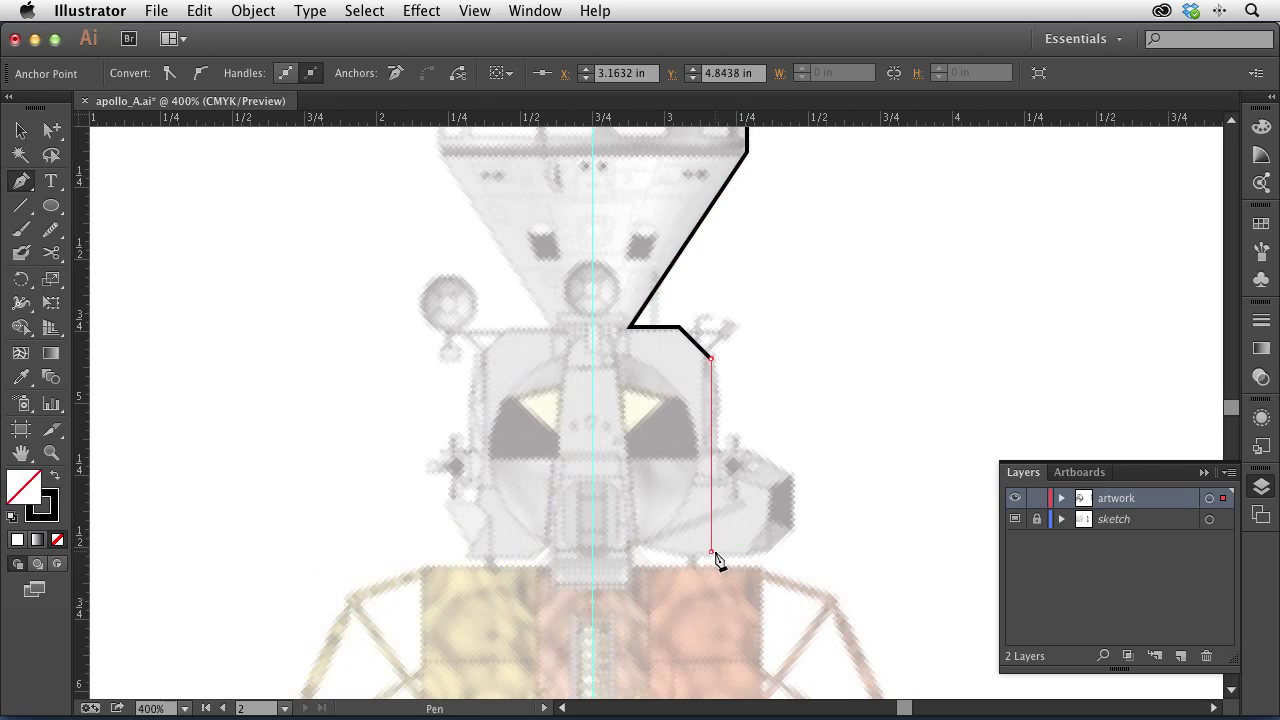
click(635, 551)
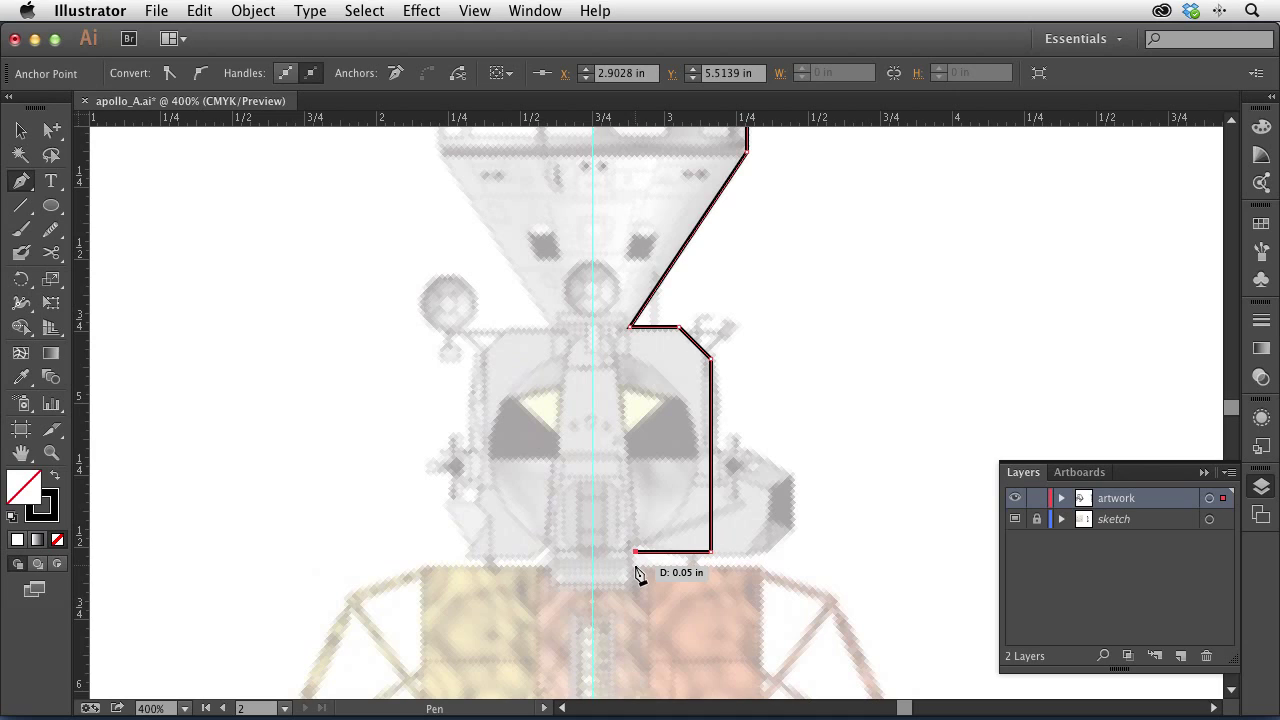
- Trace the descent stage's top, side, base and engine, ending the outline on the centre guide
click(635, 569)
click(762, 569)
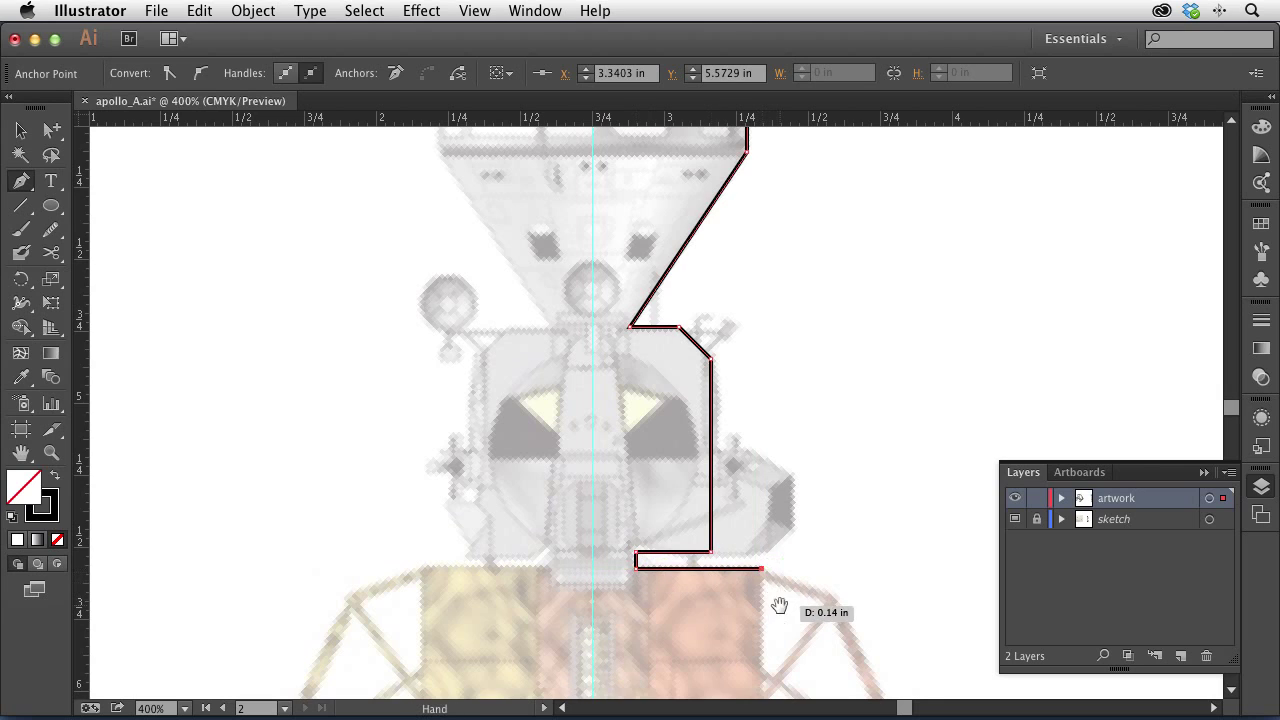
drag(777, 606, 783, 271)
click(766, 376)
click(736, 375)
click(736, 390)
click(640, 390)
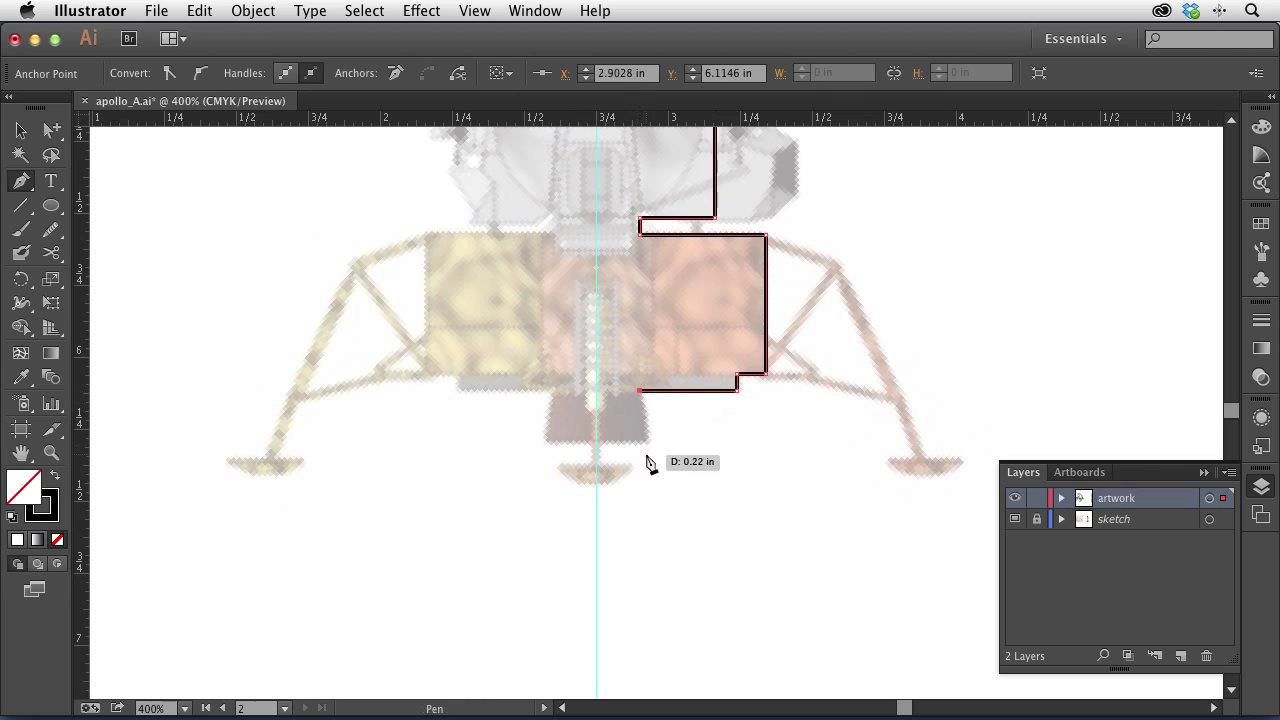
click(647, 440)
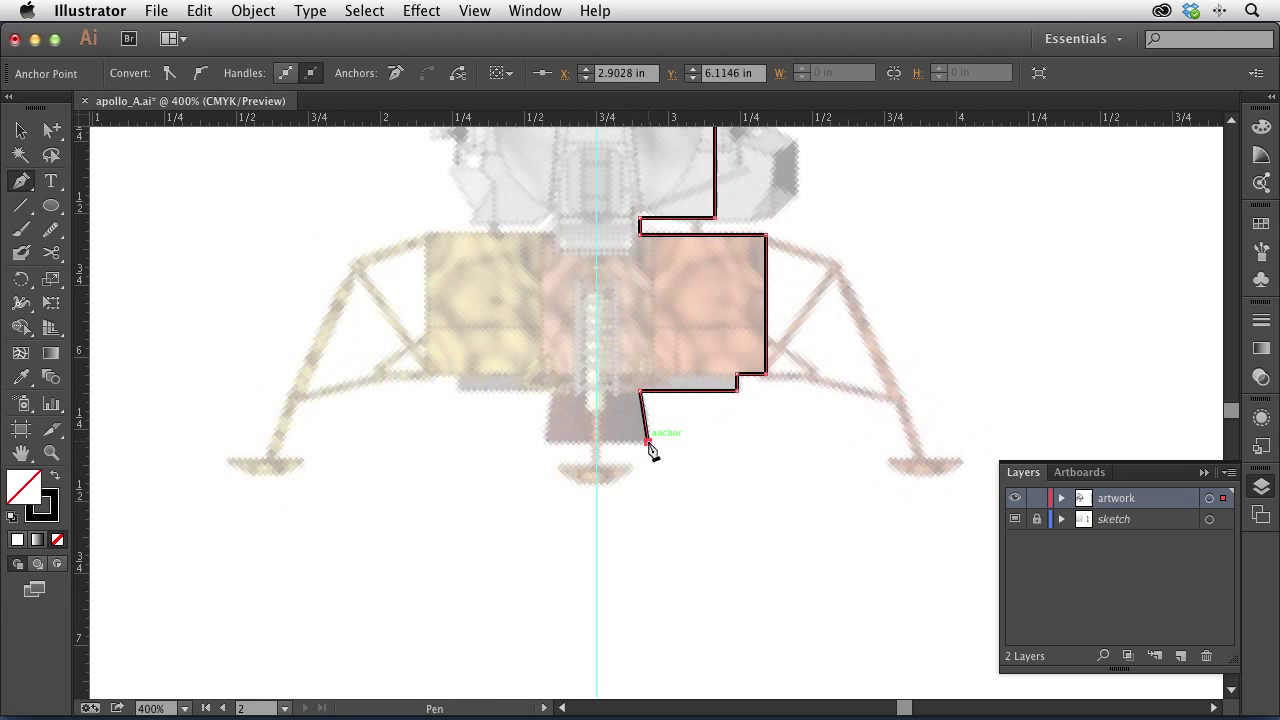
click(595, 442)
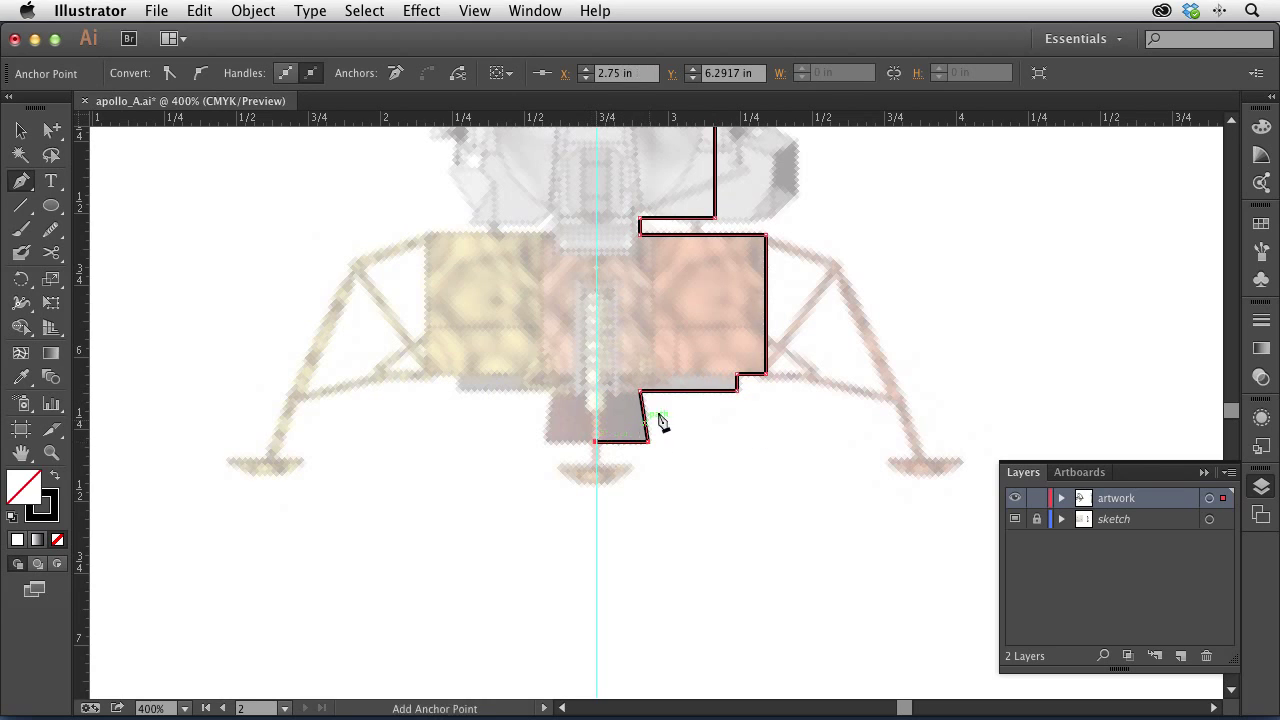
drag(657, 286, 667, 510)
drag(661, 410, 663, 508)
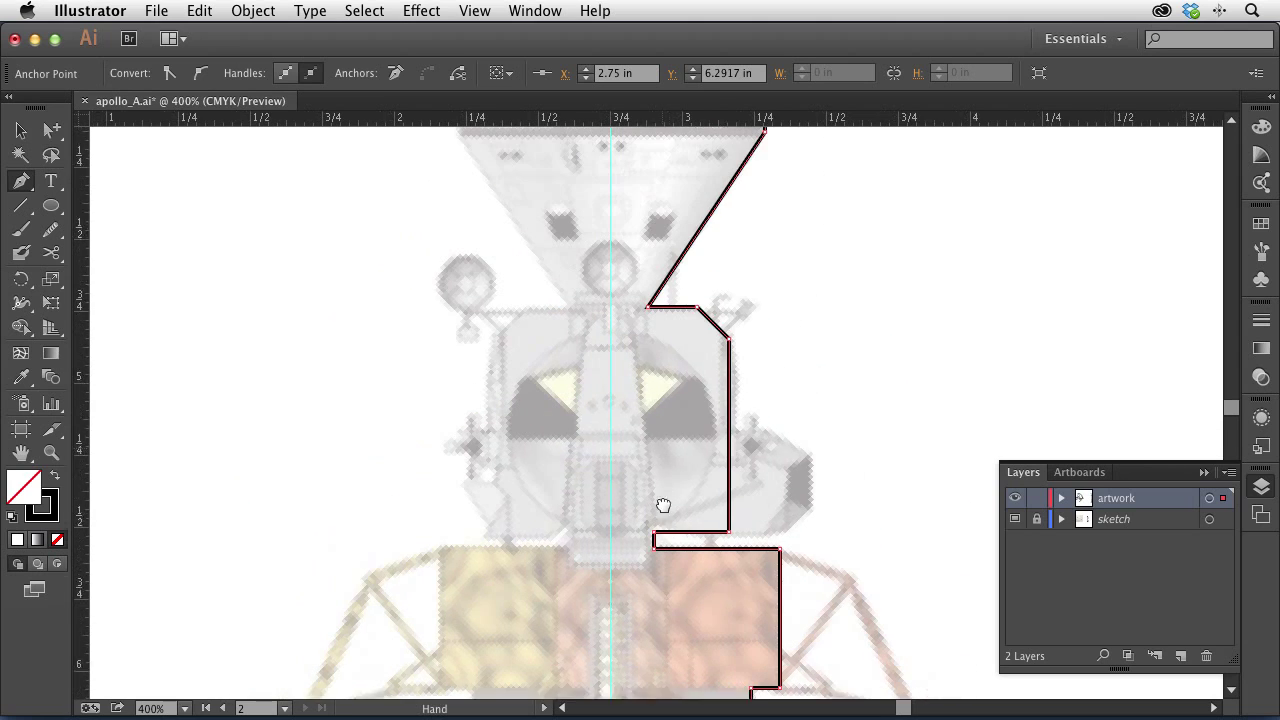
drag(684, 375, 684, 457)
mouse_move(710, 396)
mouse_down()
mouse_move(714, 420)
mouse_move(731, 323)
mouse_move(663, 263)
mouse_move(714, 517)
mouse_up()
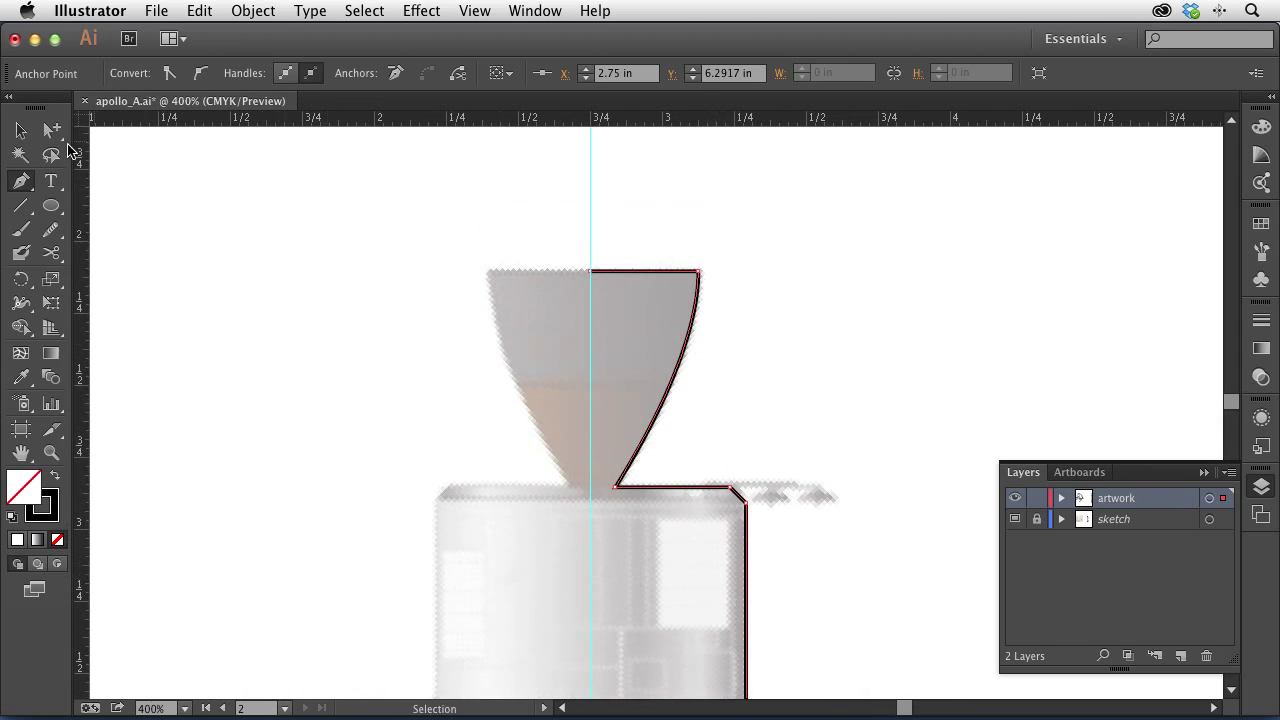
- Select the half-outline and reflect a copy of it across the centre guide
key(super+1)
click(20, 130)
click(697, 330)
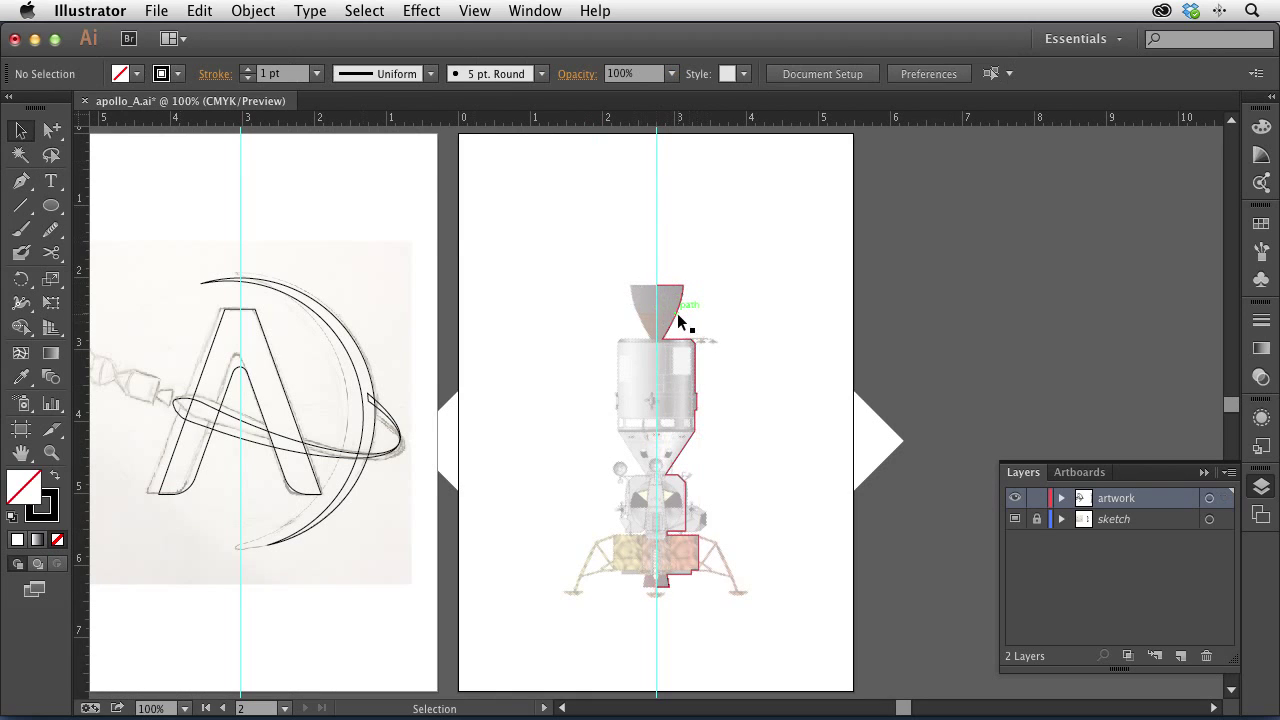
click(673, 312)
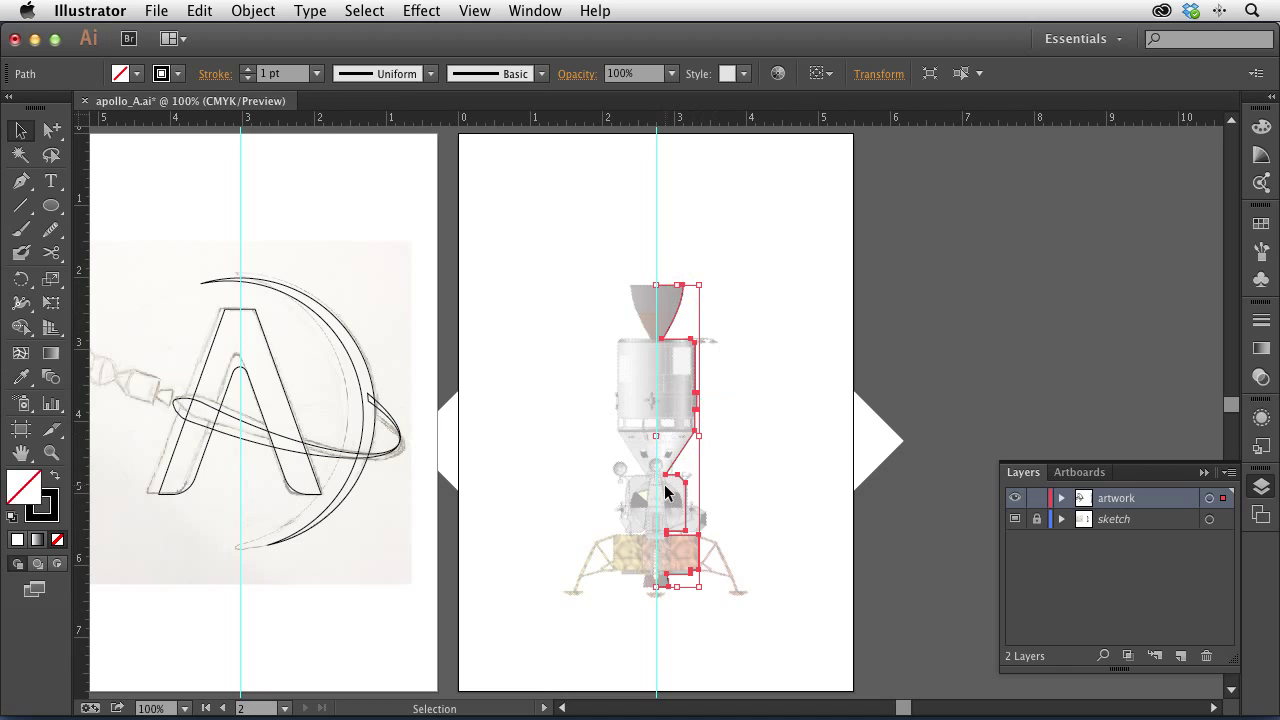
key(o)
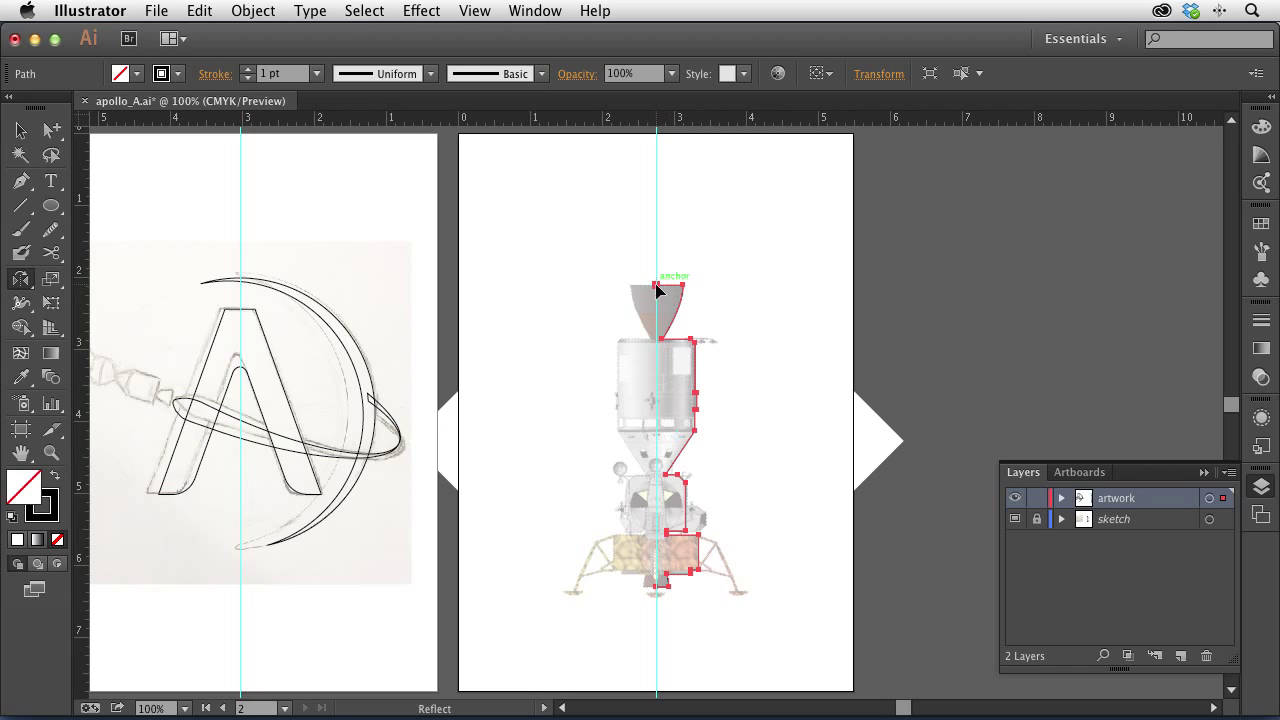
drag(688, 462, 738, 524)
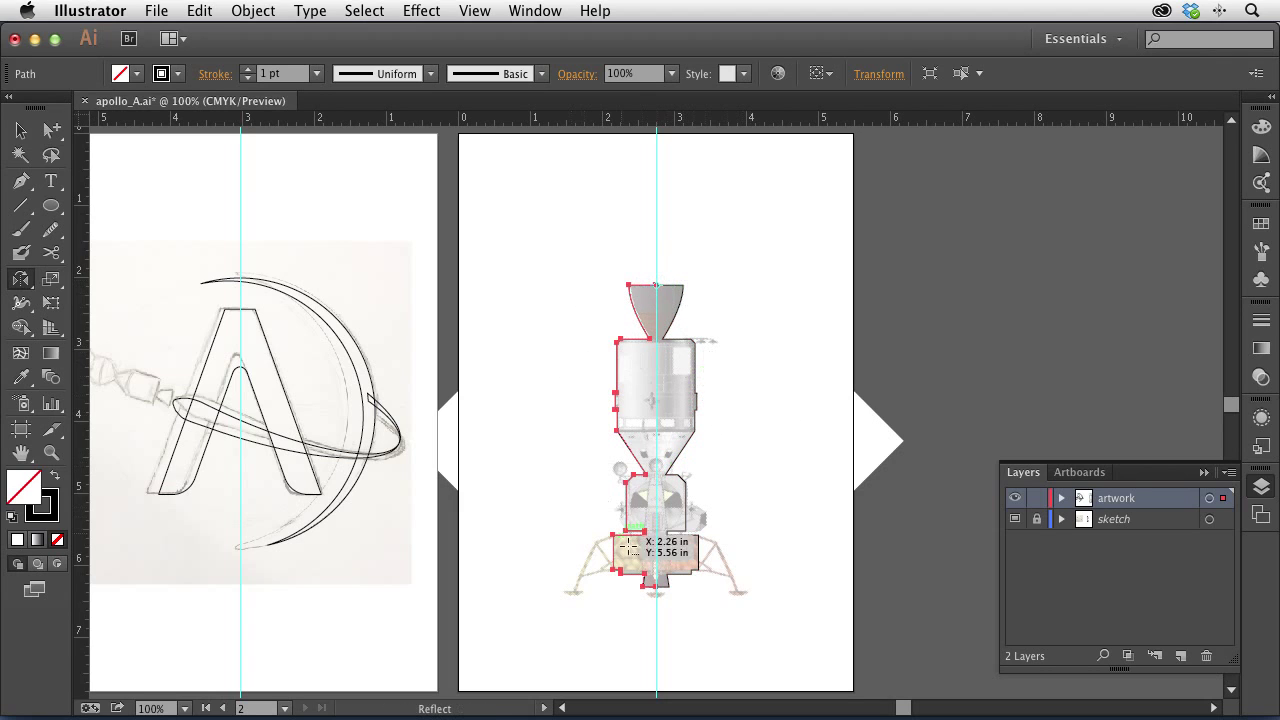
- Select both outline halves together, then deselect them
key(v)
drag(583, 230, 796, 618)
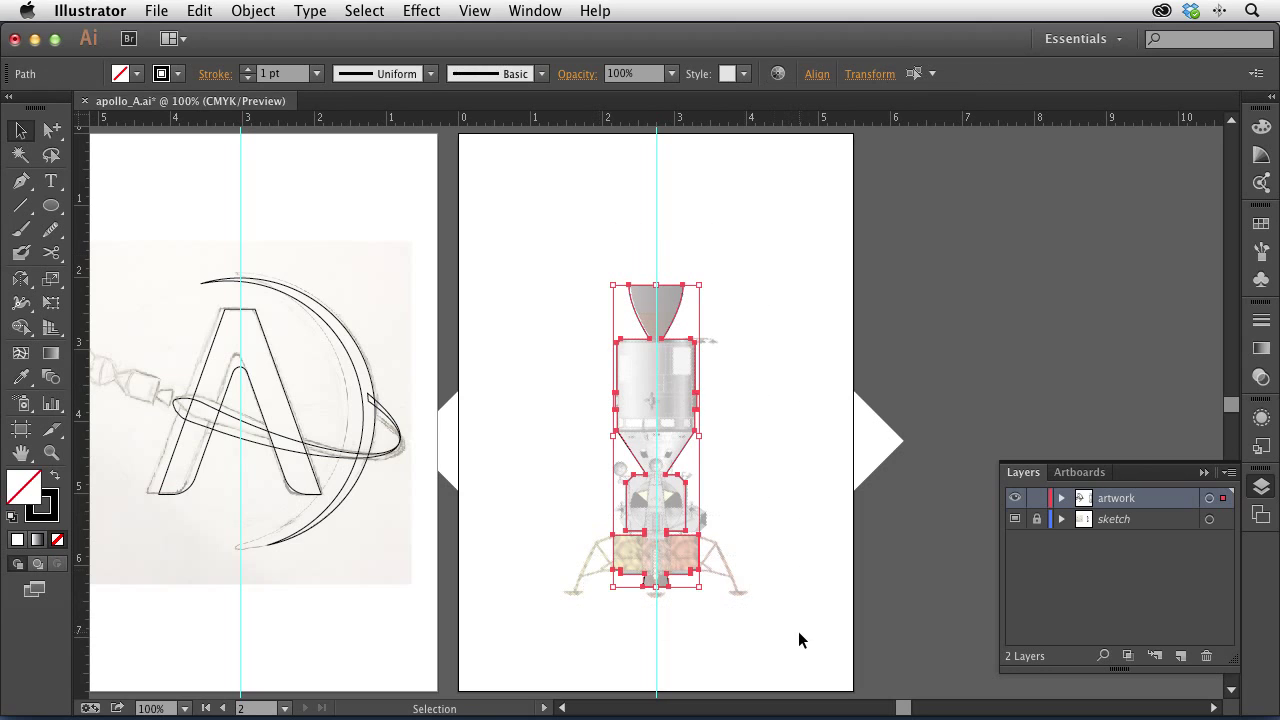
key(a)
key(alt)
key(v)
click(787, 455)
- Zoom in closely on the lunar module's cabin windows
key(z)
click(680, 457)
click(645, 423)
click(645, 423)
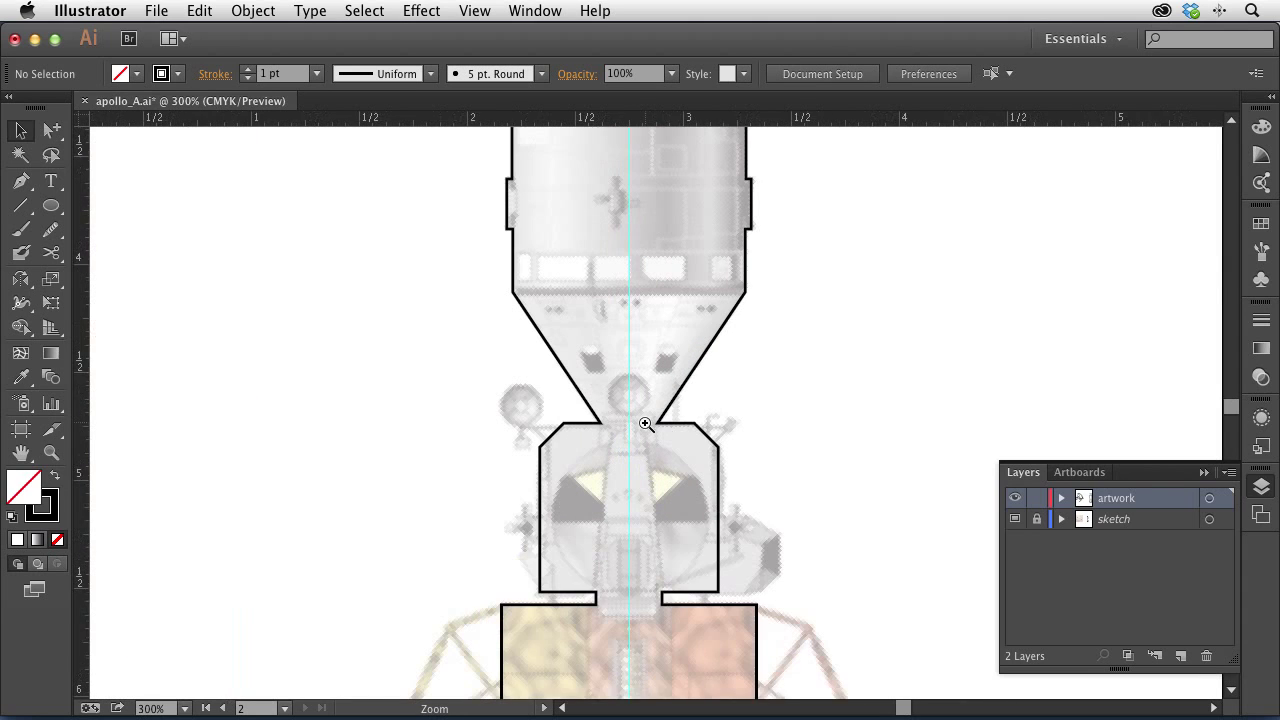
click(645, 423)
click(645, 378)
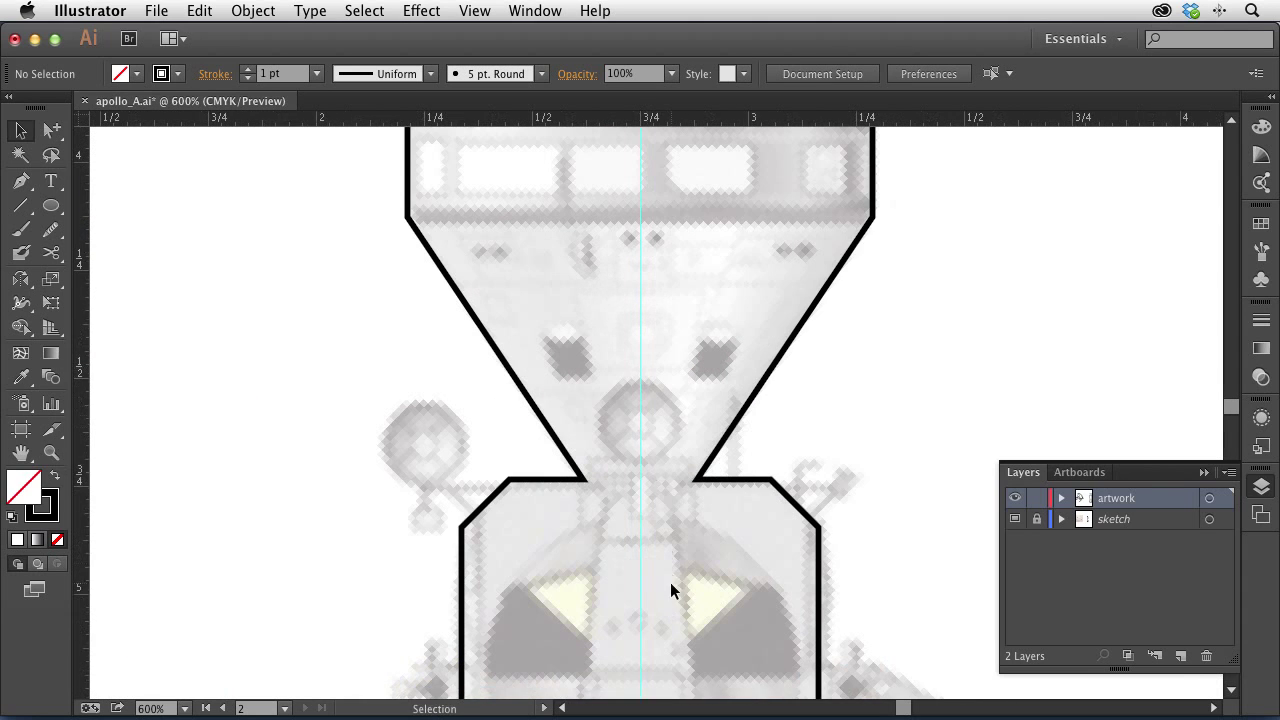
drag(672, 591, 651, 406)
key(v)
- Trace the left cabin window as a closed three-point triangle with the Pen tool
click(21, 181)
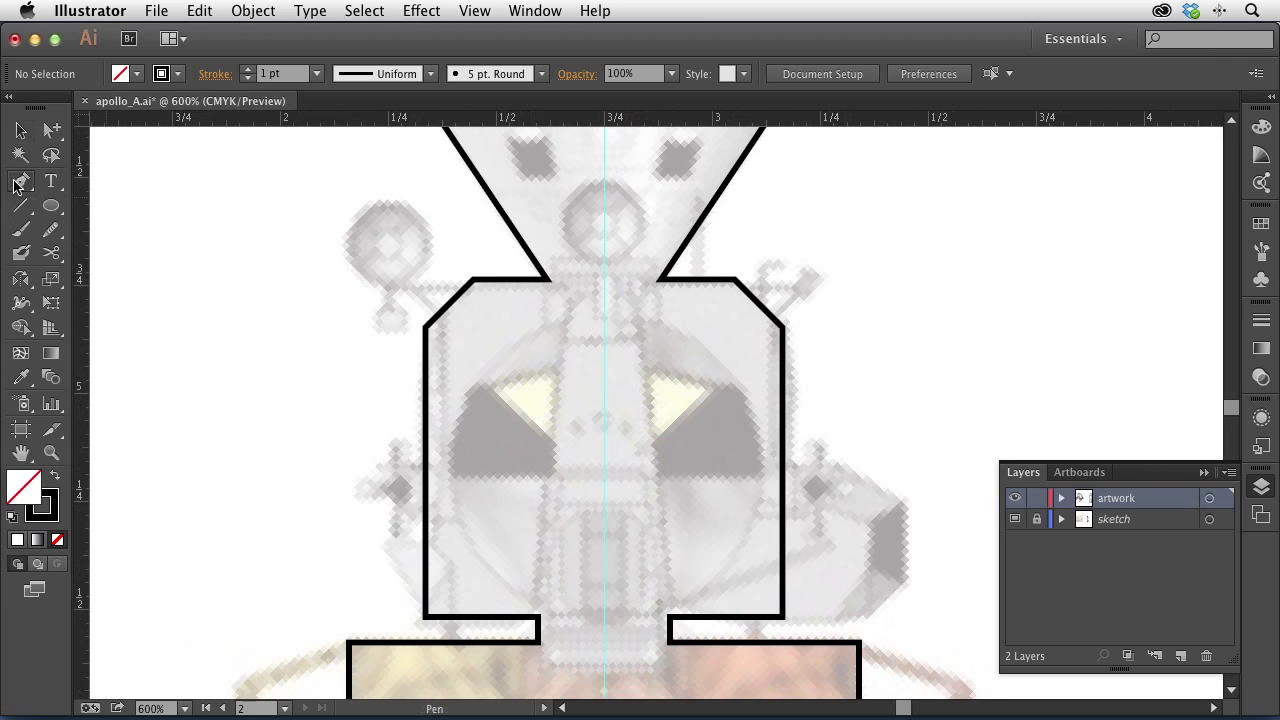
click(486, 388)
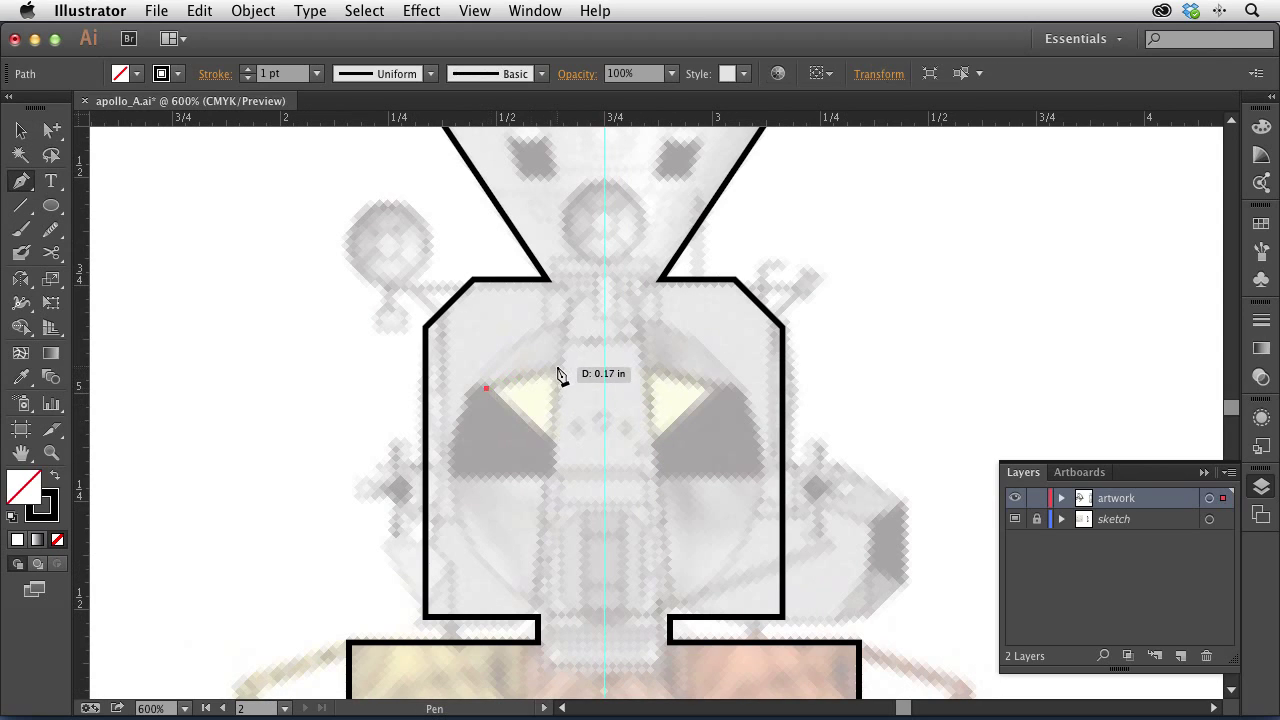
click(560, 367)
click(549, 441)
click(489, 391)
key(v)
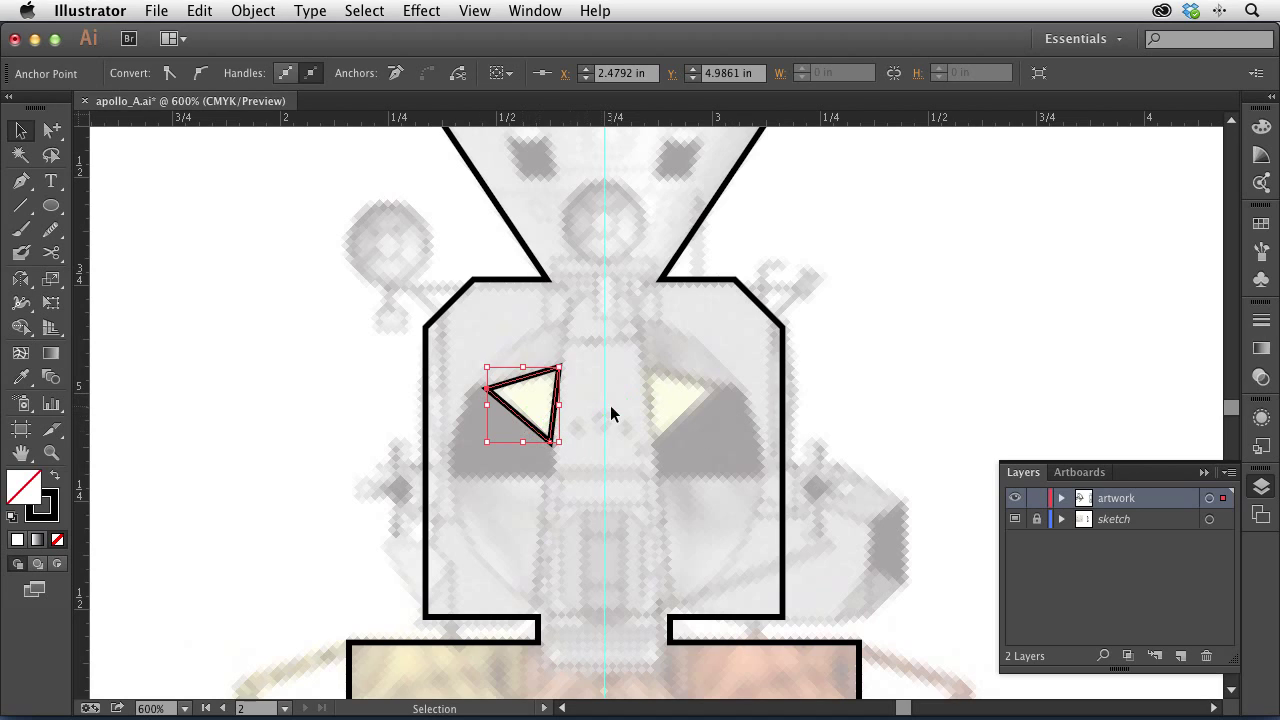
- Reflect a copy of the left window triangle across the centre guide to the right side
key(o)
drag(657, 425, 689, 457)
key(v)
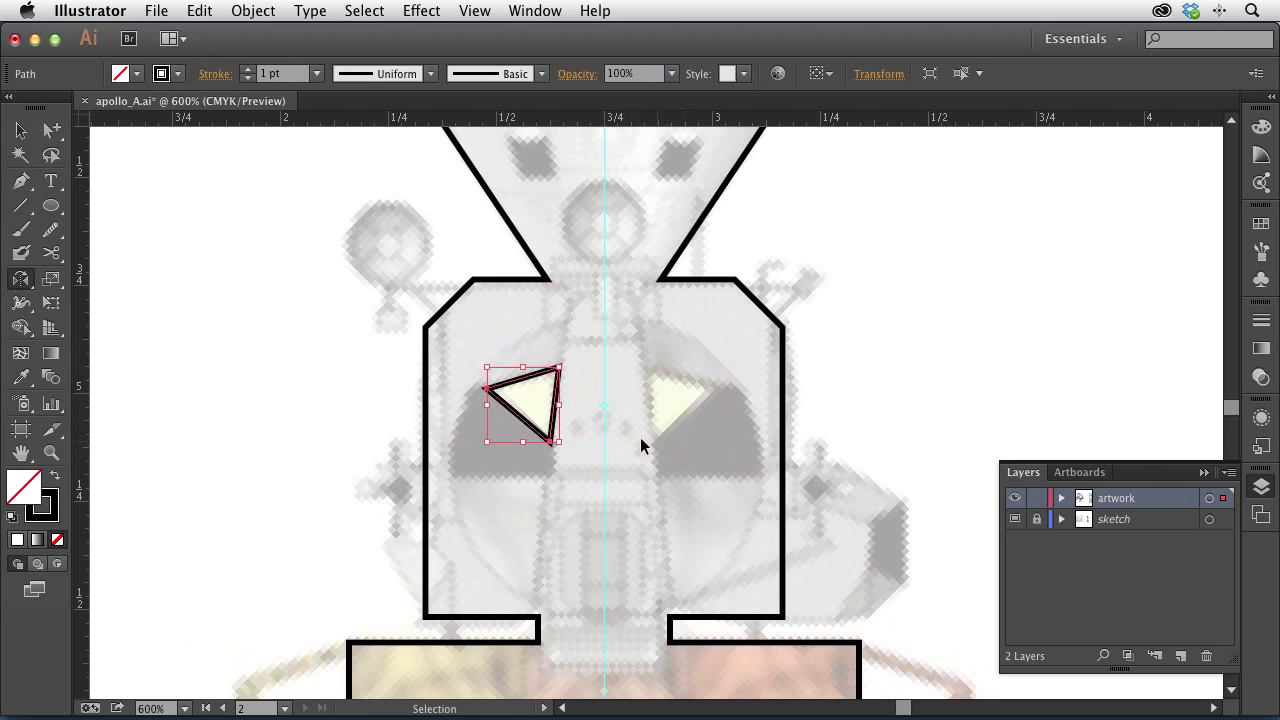
click(20, 130)
click(191, 280)
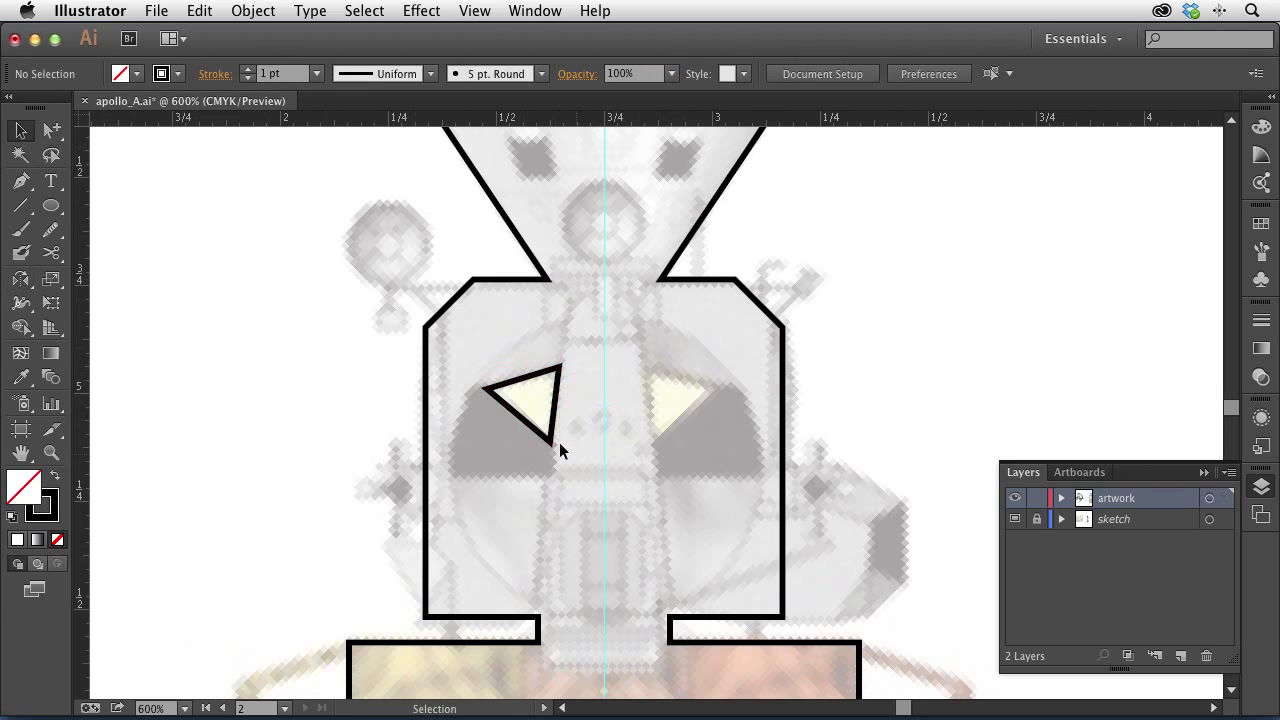
click(534, 428)
key(o)
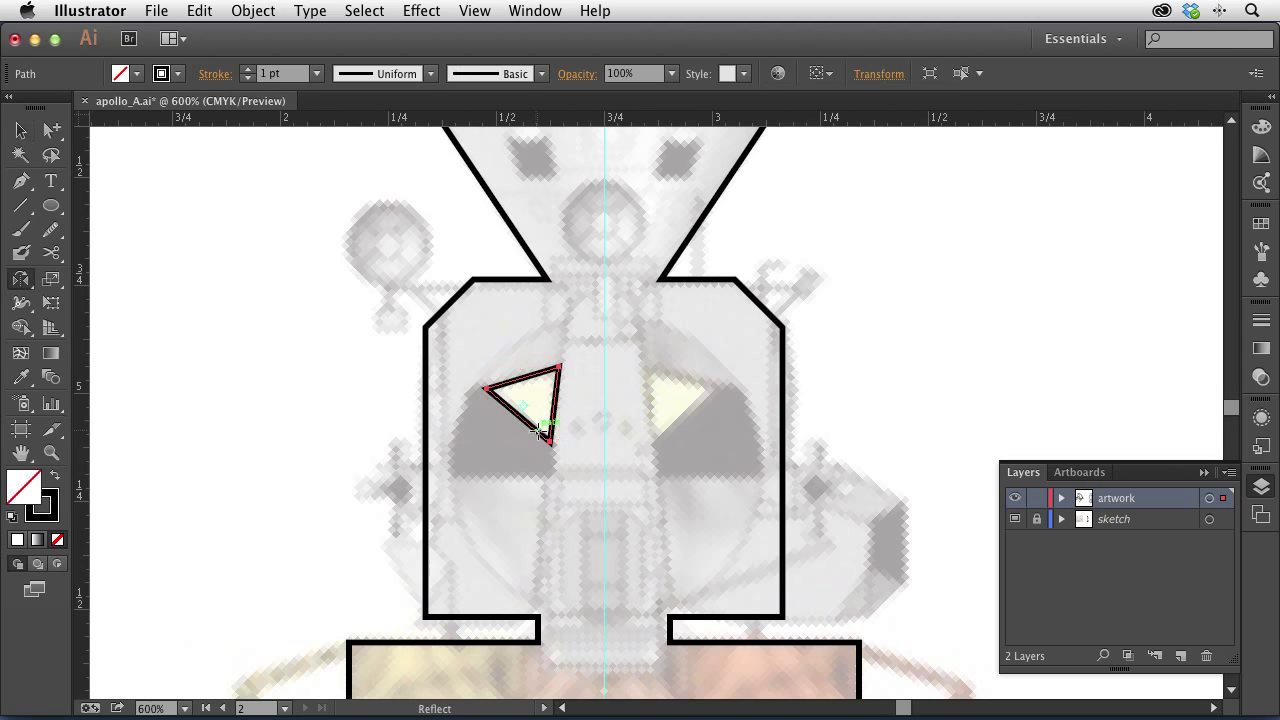
click(605, 410)
drag(674, 449, 611, 466)
key(v)
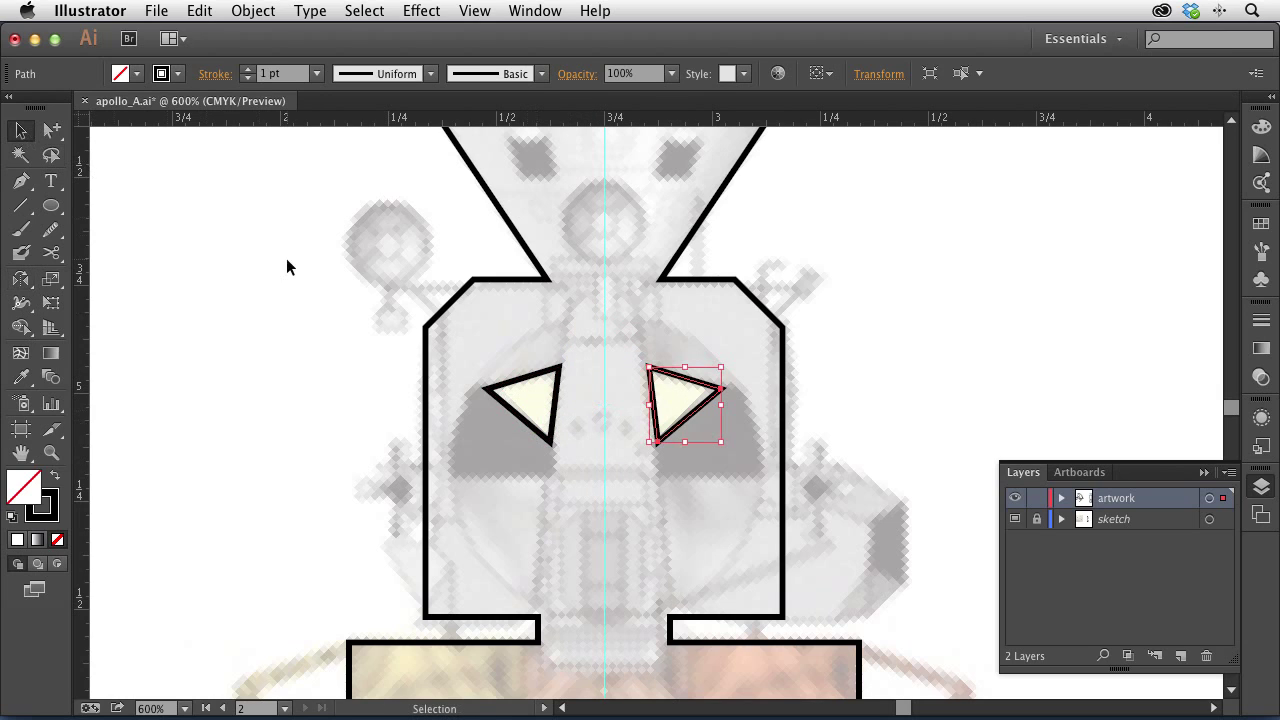
click(286, 258)
drag(586, 274, 587, 575)
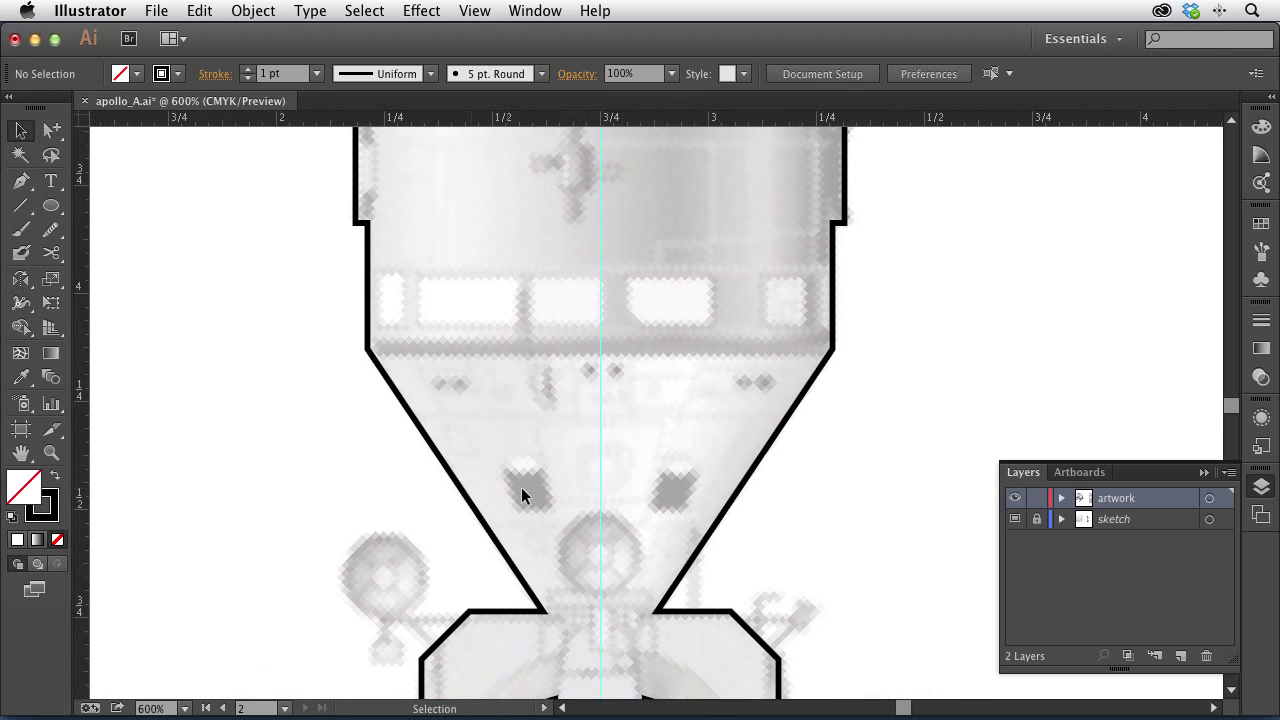
- Draw a small rectangle for the left cone window and shear it into a parallelogram
drag(55, 207, 132, 210)
drag(504, 464, 557, 520)
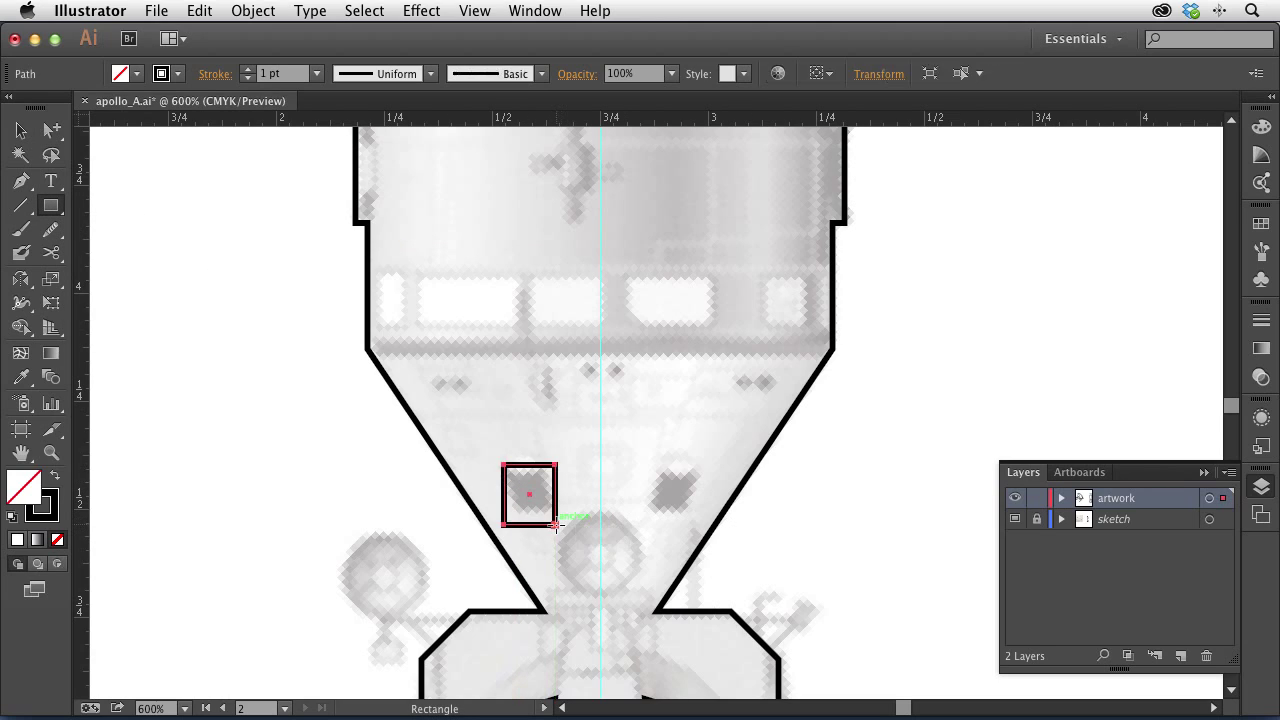
alt+click(20, 281)
drag(20, 281, 110, 303)
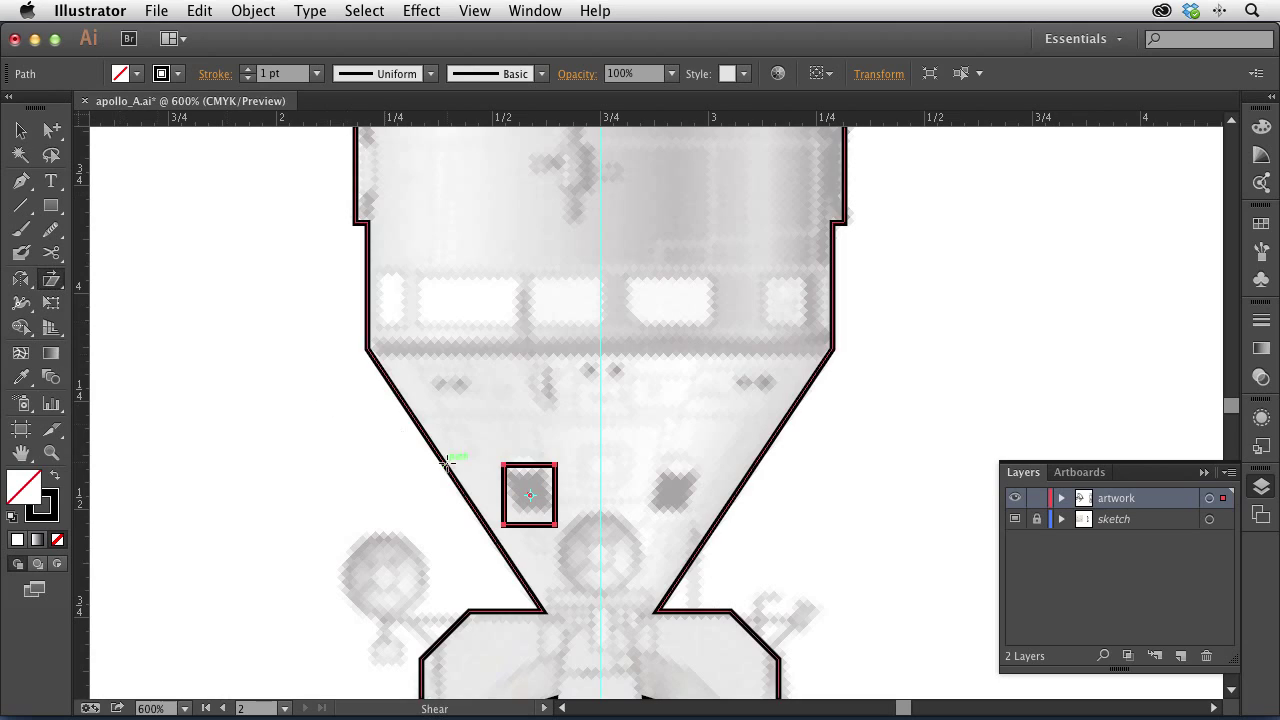
drag(596, 541, 617, 540)
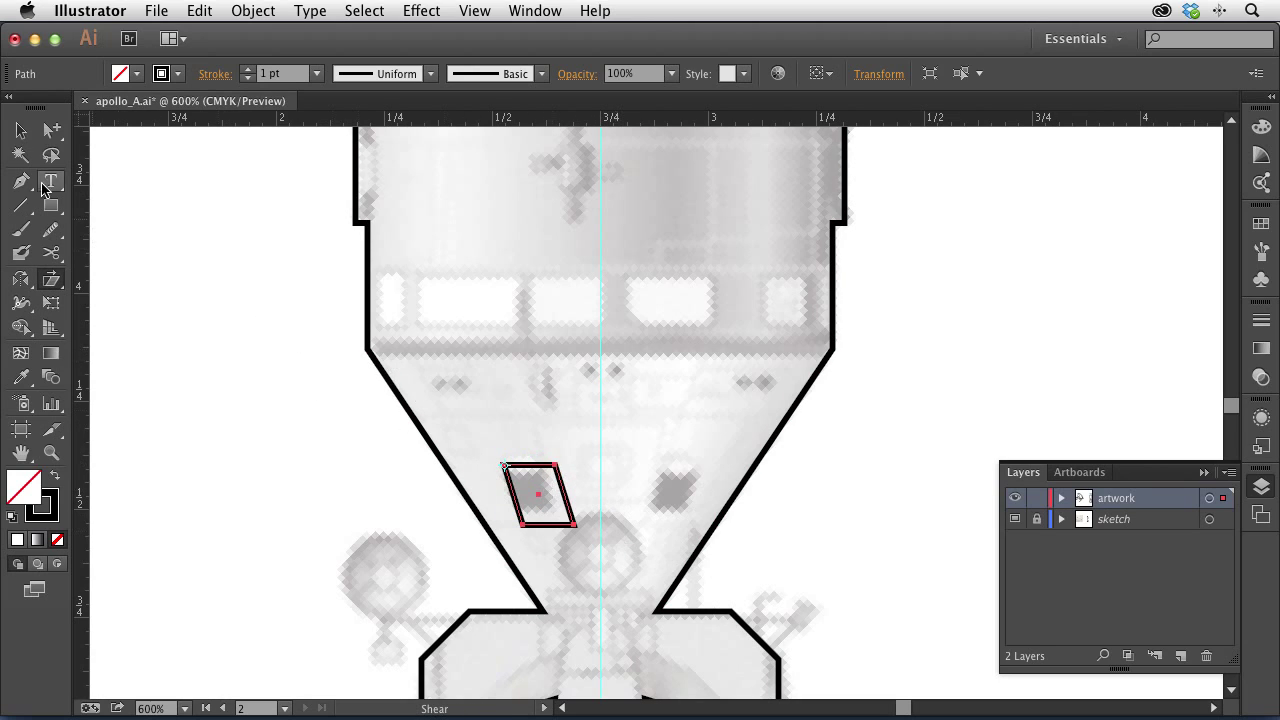
- Move the parallelogram's anchors to raise its bottom edge and taper its right side
click(54, 138)
drag(54, 138, 125, 138)
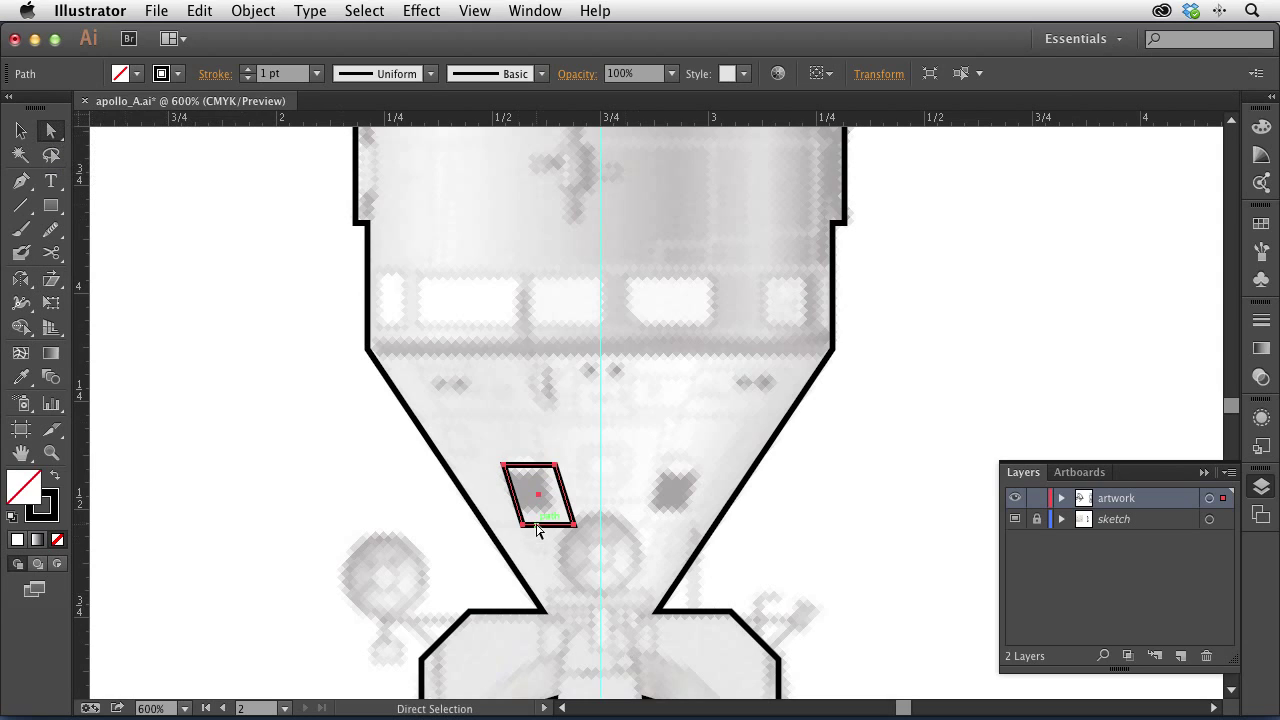
drag(562, 525, 570, 515)
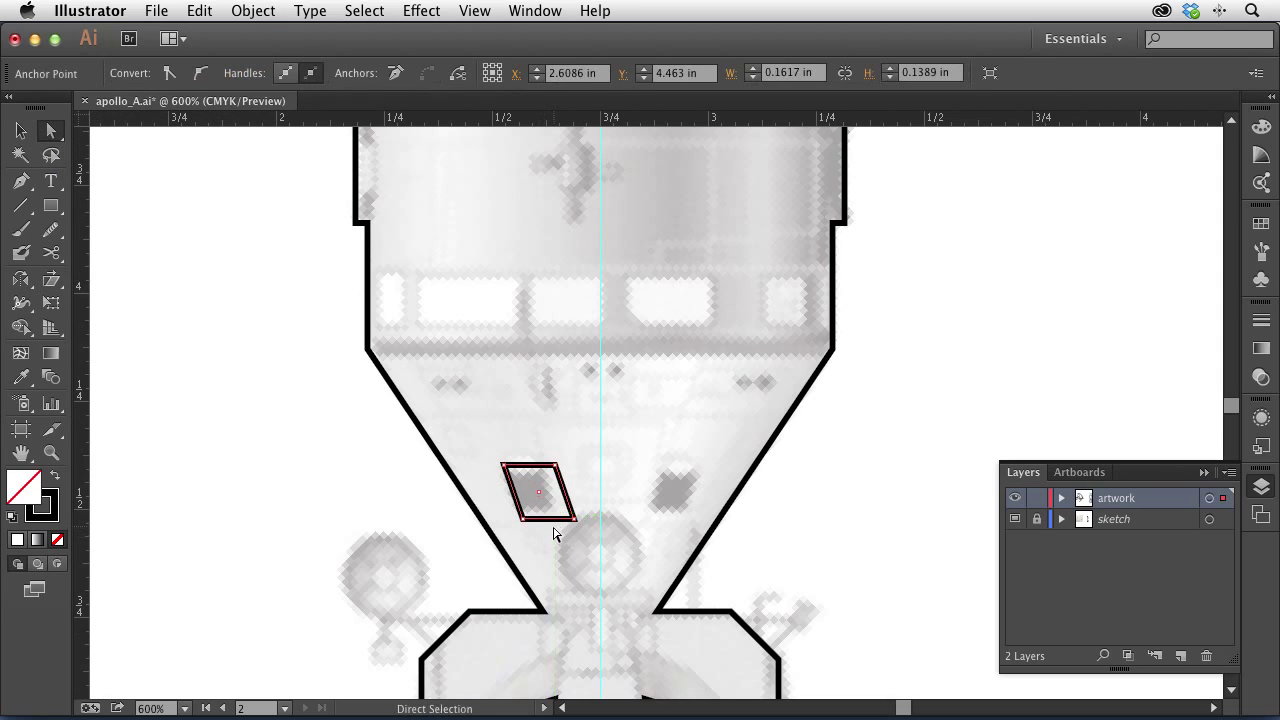
click(560, 549)
click(566, 503)
key(Left)
key(Left)
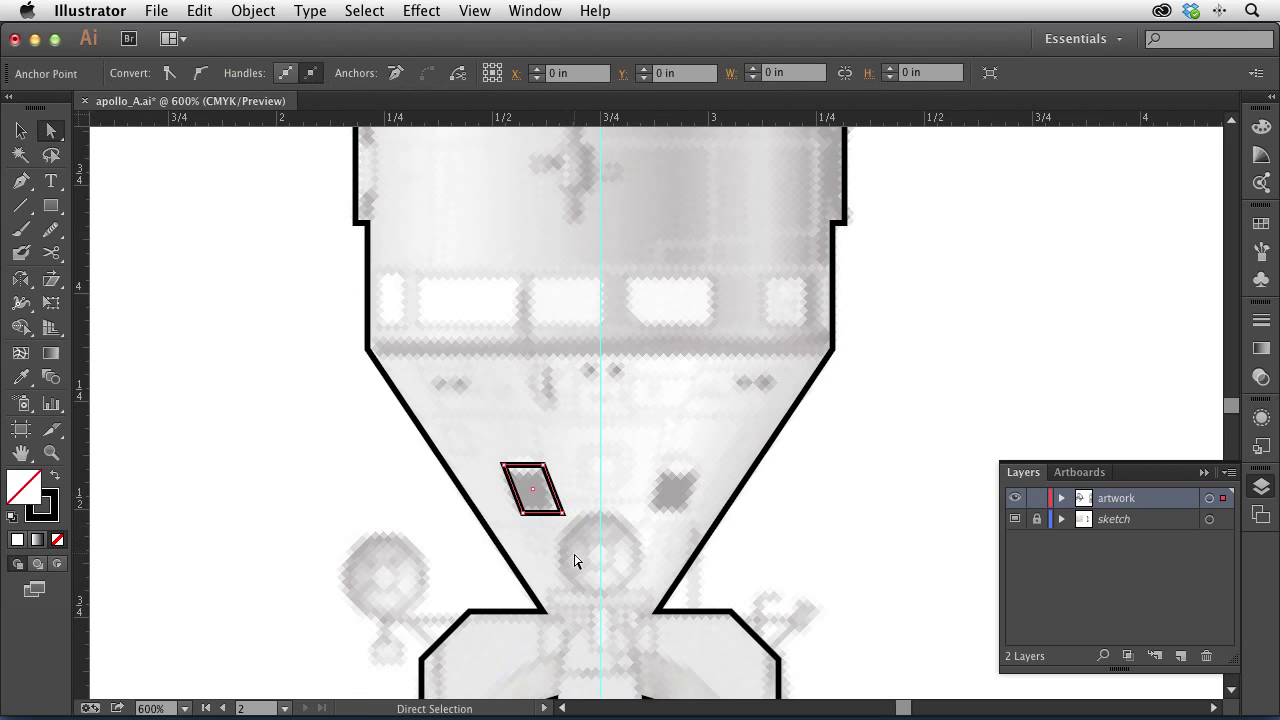
click(566, 517)
drag(564, 514, 552, 514)
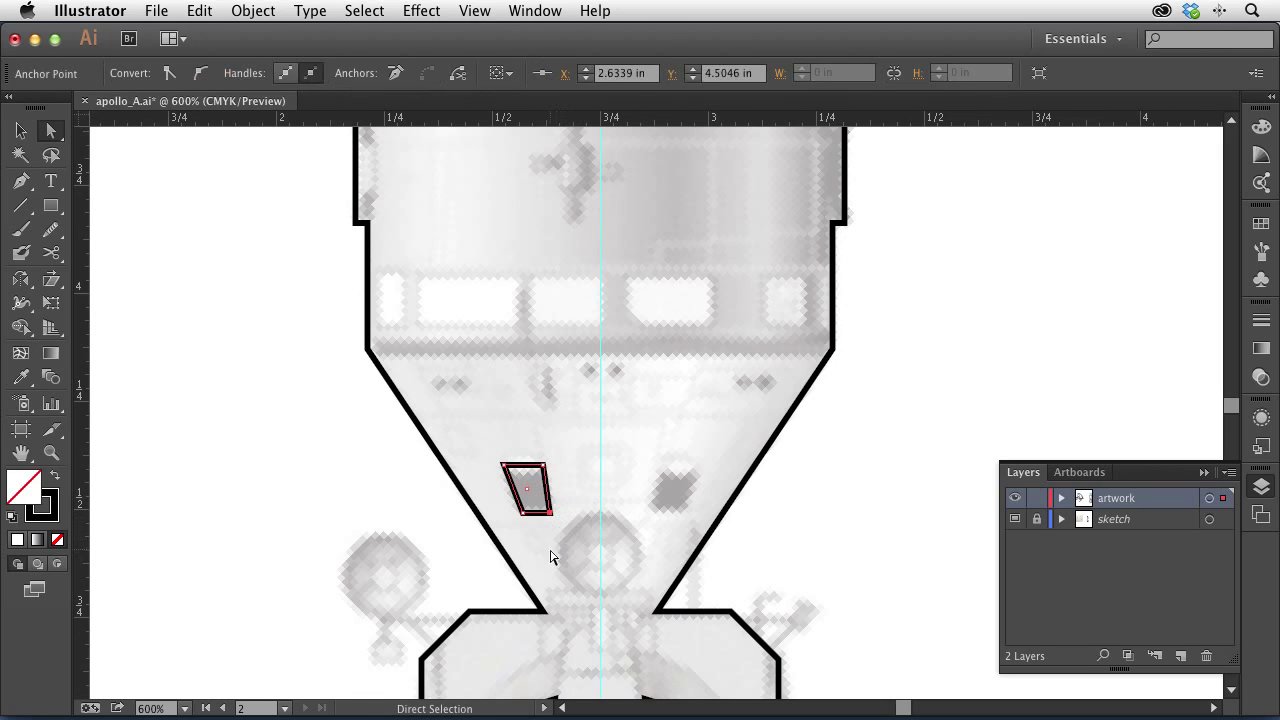
click(372, 537)
- Reflect a copy of the slanted window across the centre guide to the right
click(533, 516)
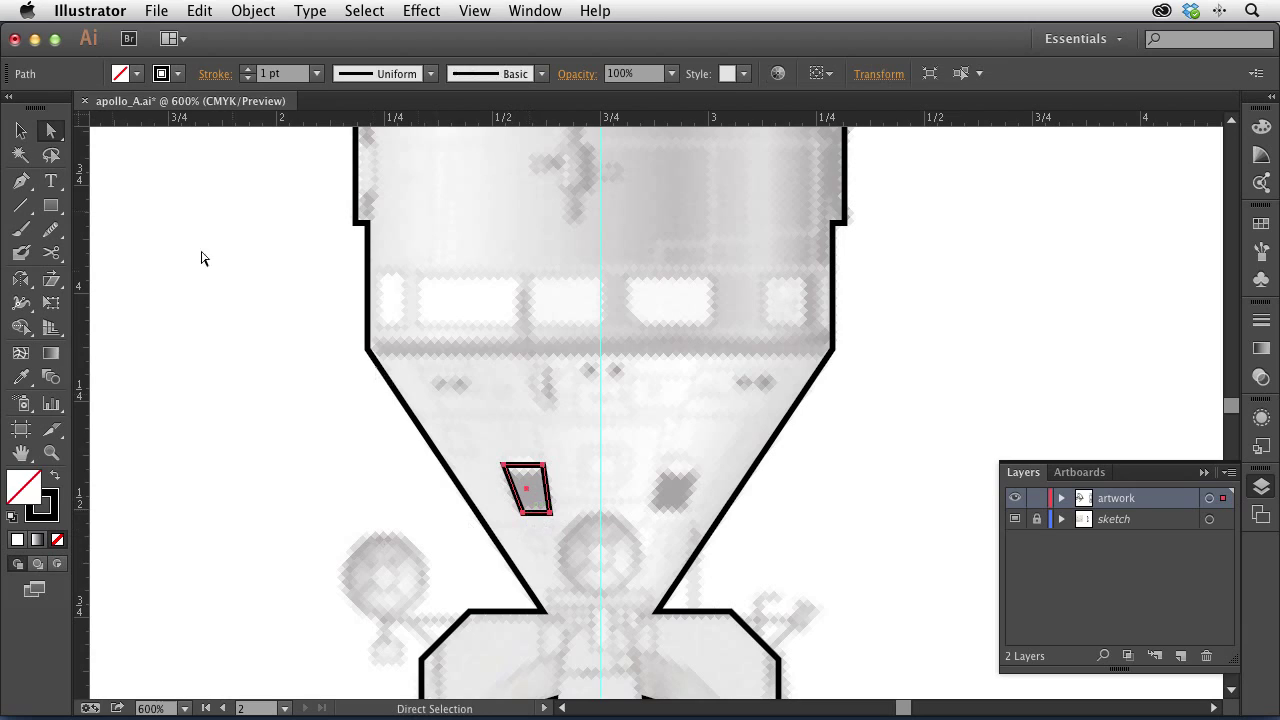
key(o)
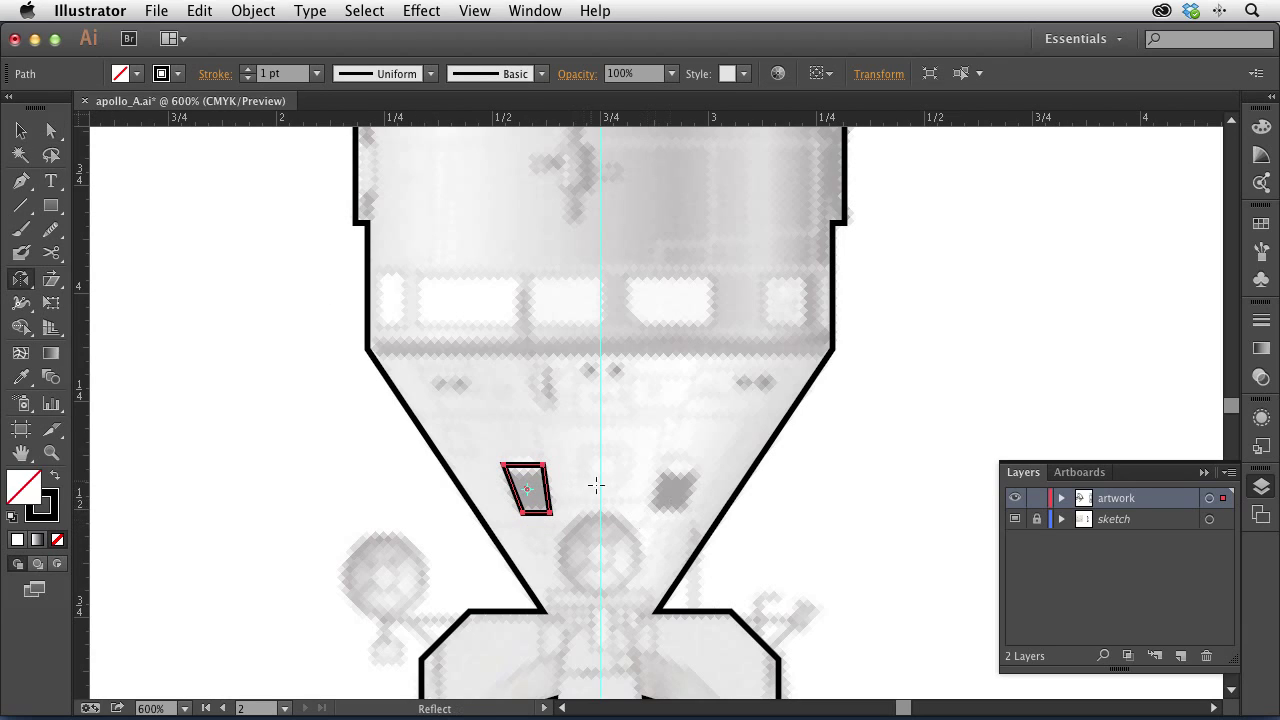
click(600, 490)
drag(697, 513, 578, 494)
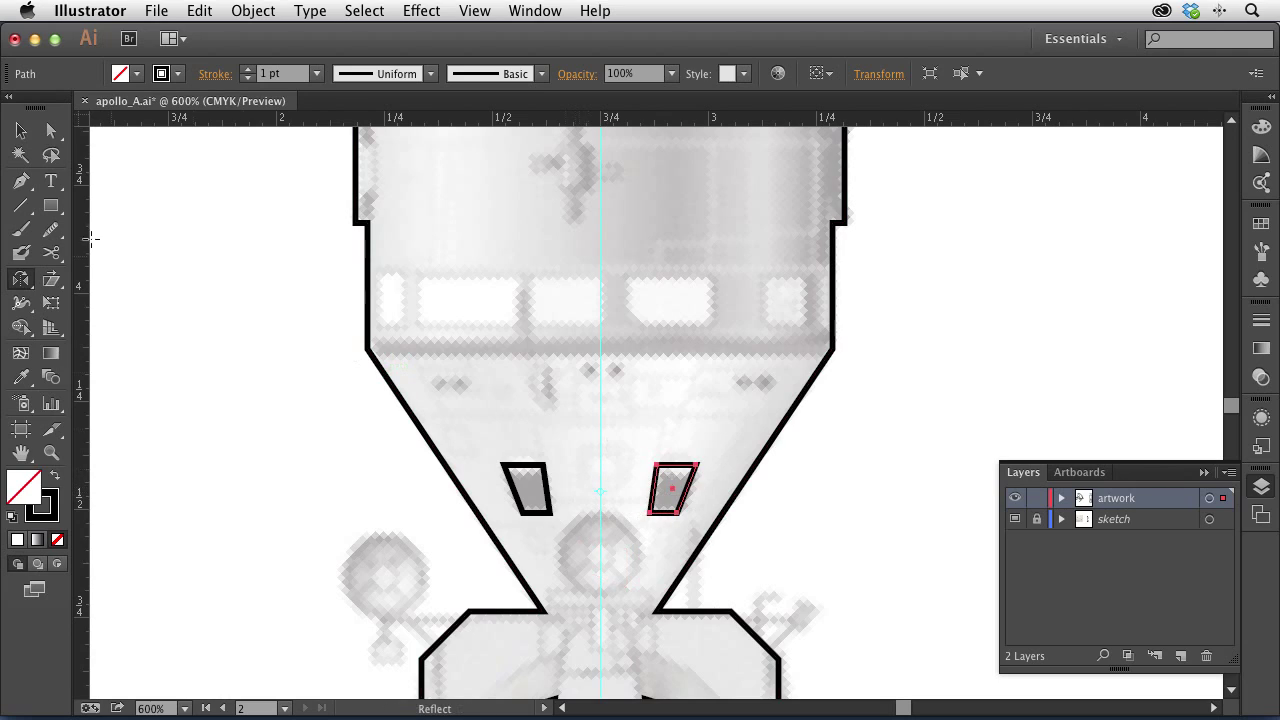
click(21, 131)
click(559, 306)
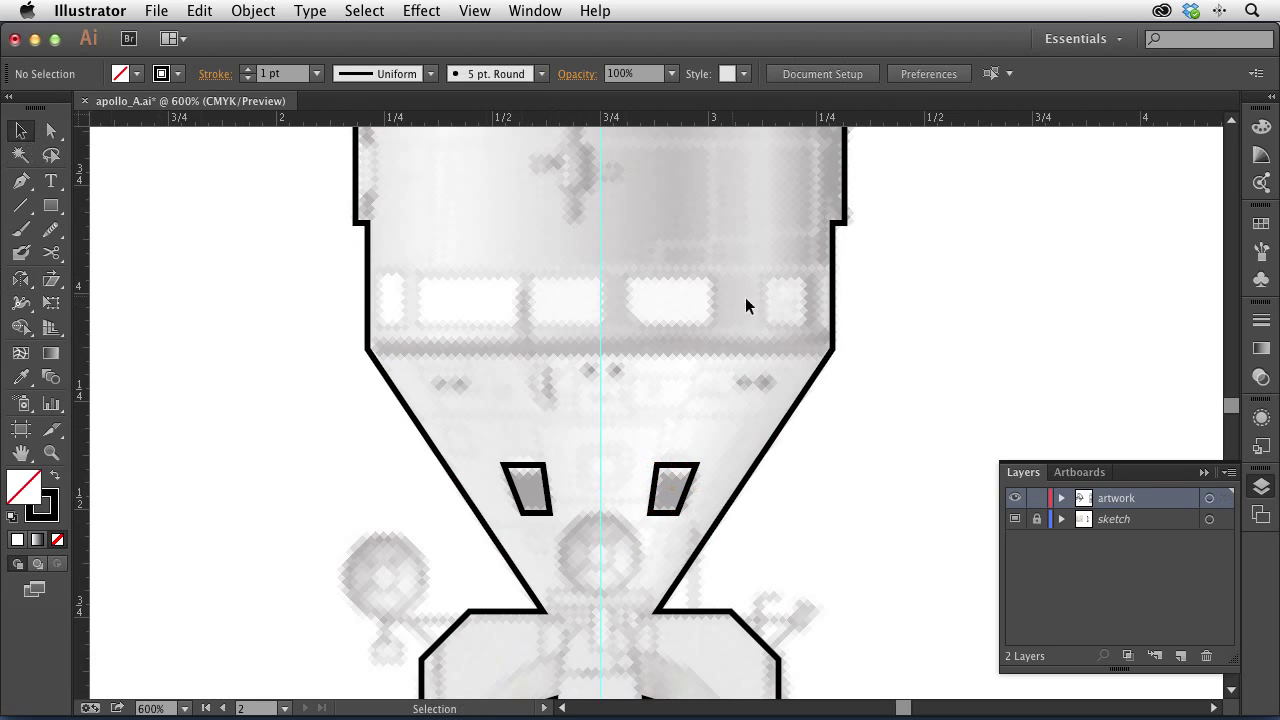
- Draw a narrow window at the band's left end, copy it rightward, and narrow the last one
click(51, 205)
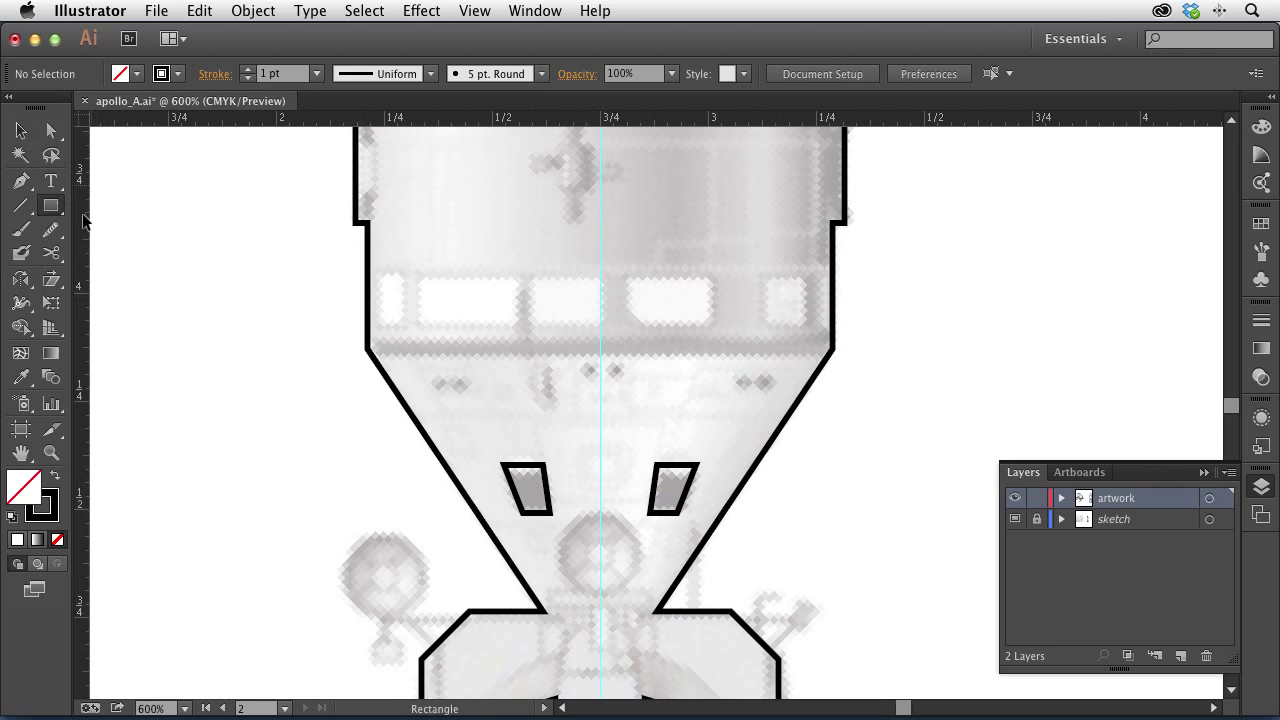
drag(384, 278, 409, 328)
click(21, 131)
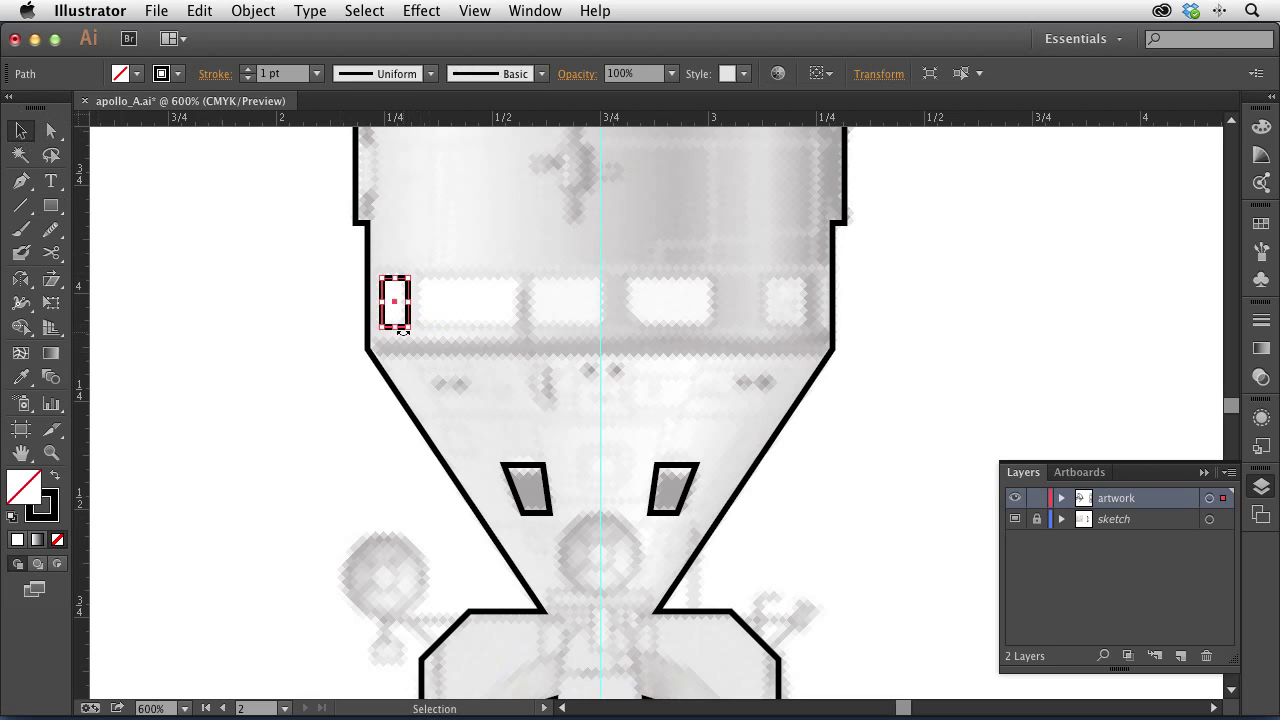
drag(394, 310, 506, 306)
drag(452, 285, 651, 287)
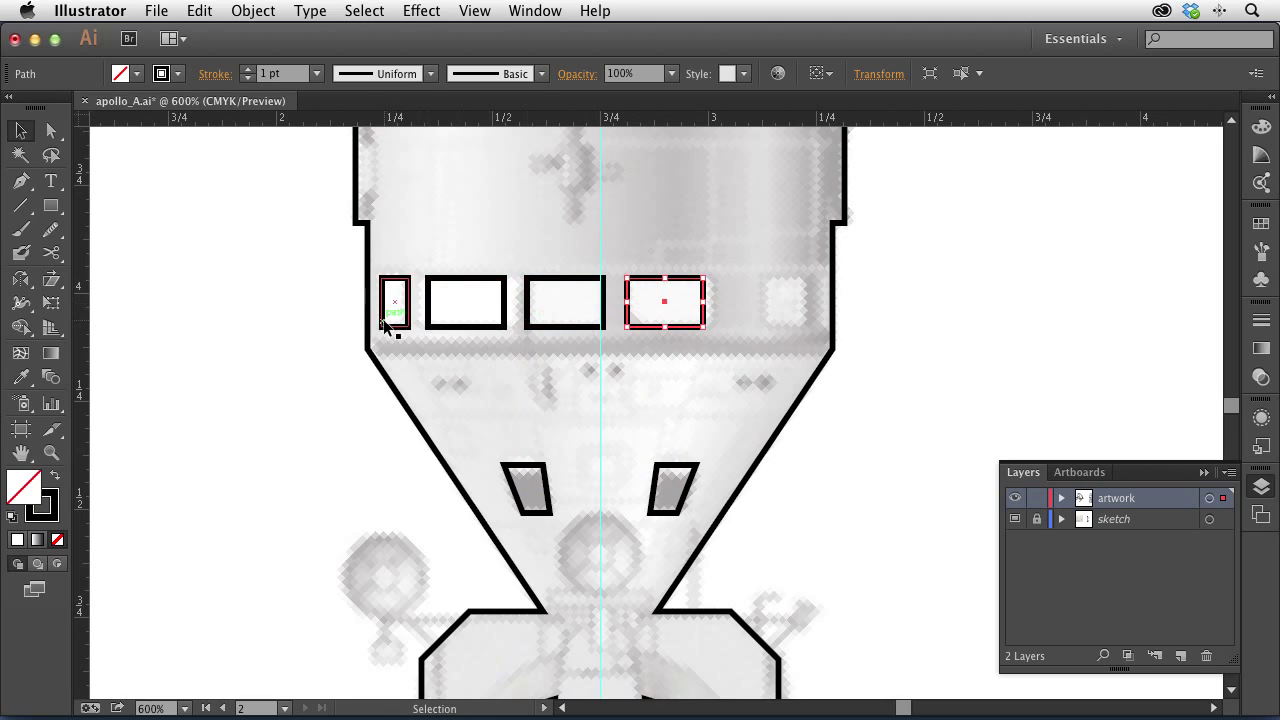
drag(648, 287, 766, 301)
click(955, 288)
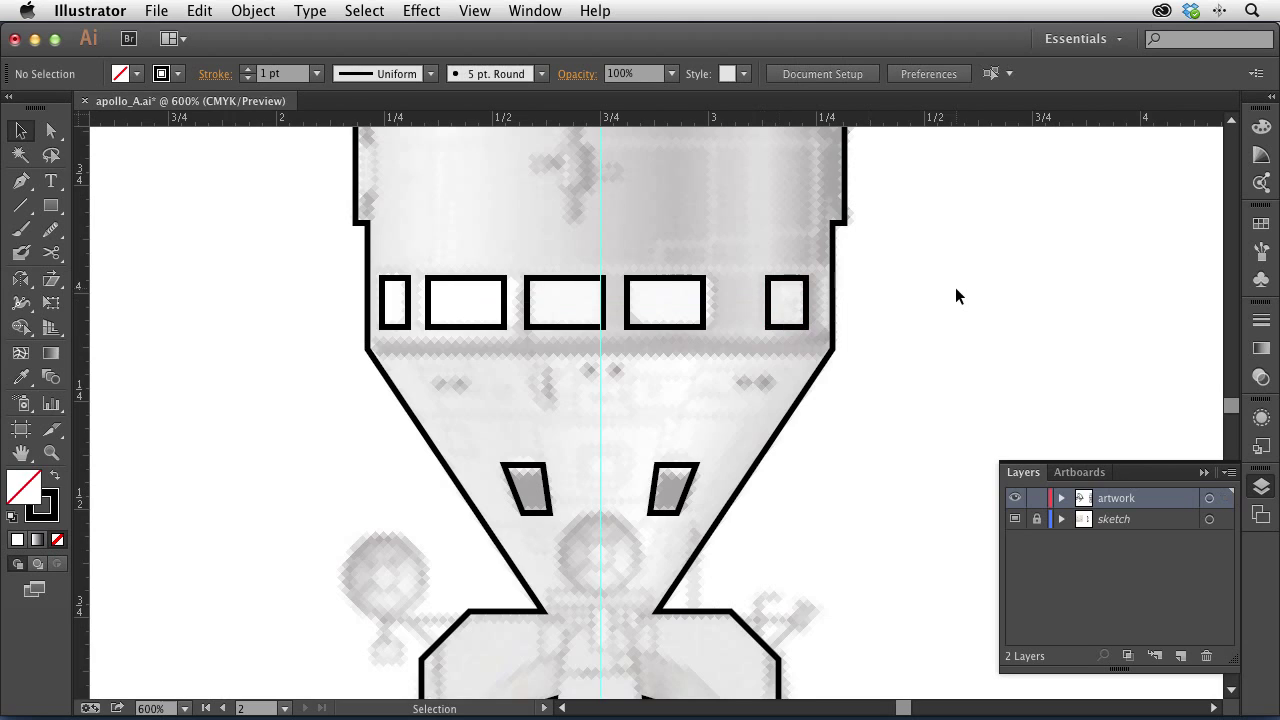
key(super+minus)
key(super+minus)
key(super+minus)
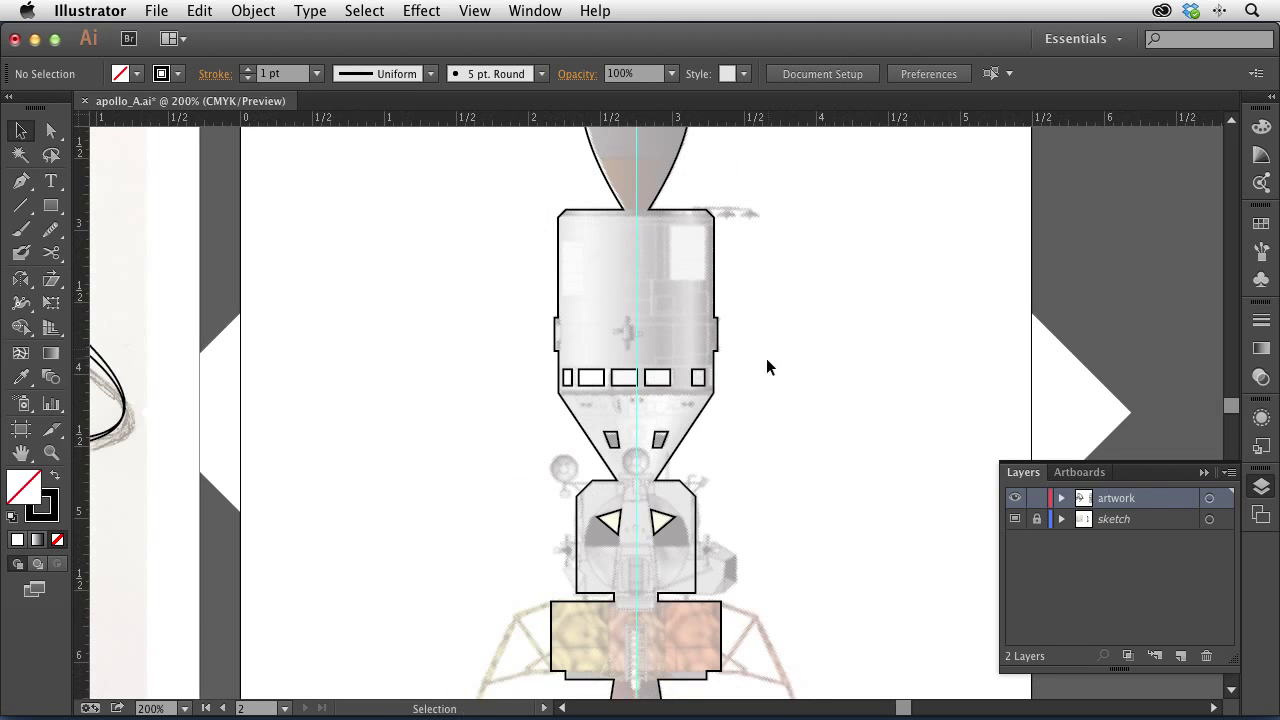
- Zoom in on the lunar module and trace the left side pod as a closed pen outline
scroll(718, 306, up, 3)
scroll(723, 434, down, 5)
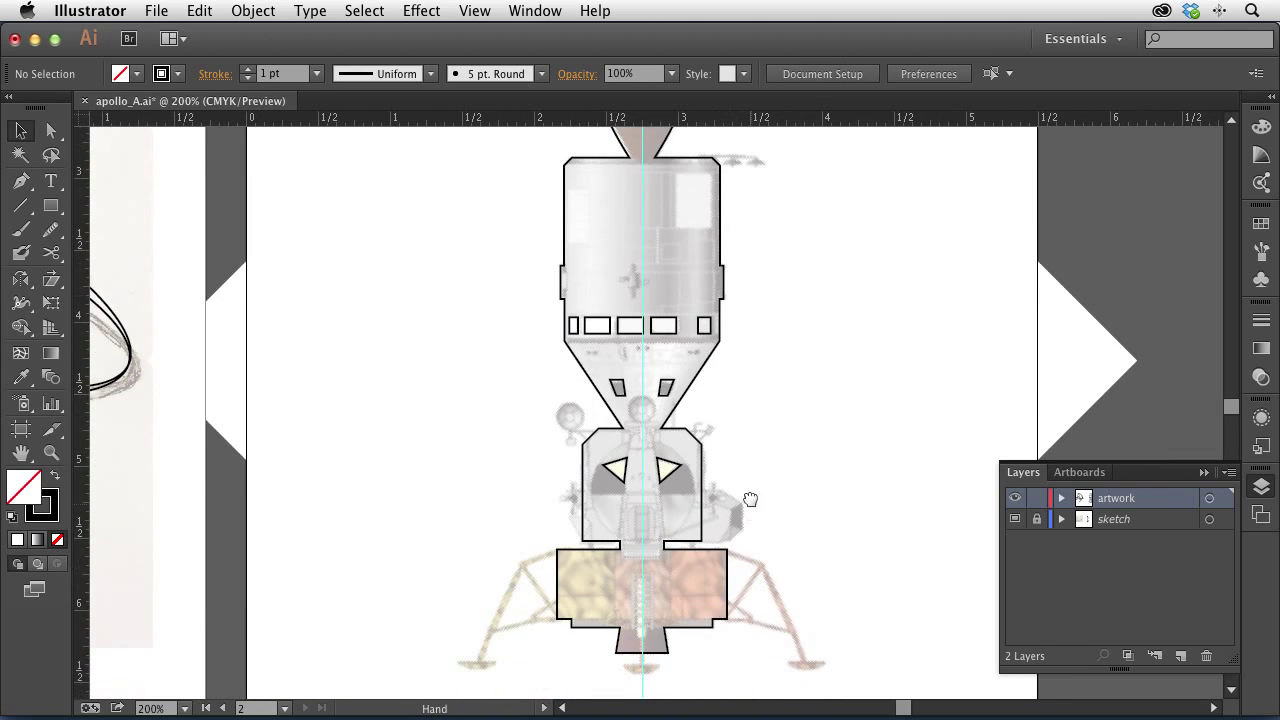
scroll(750, 512, down, 3)
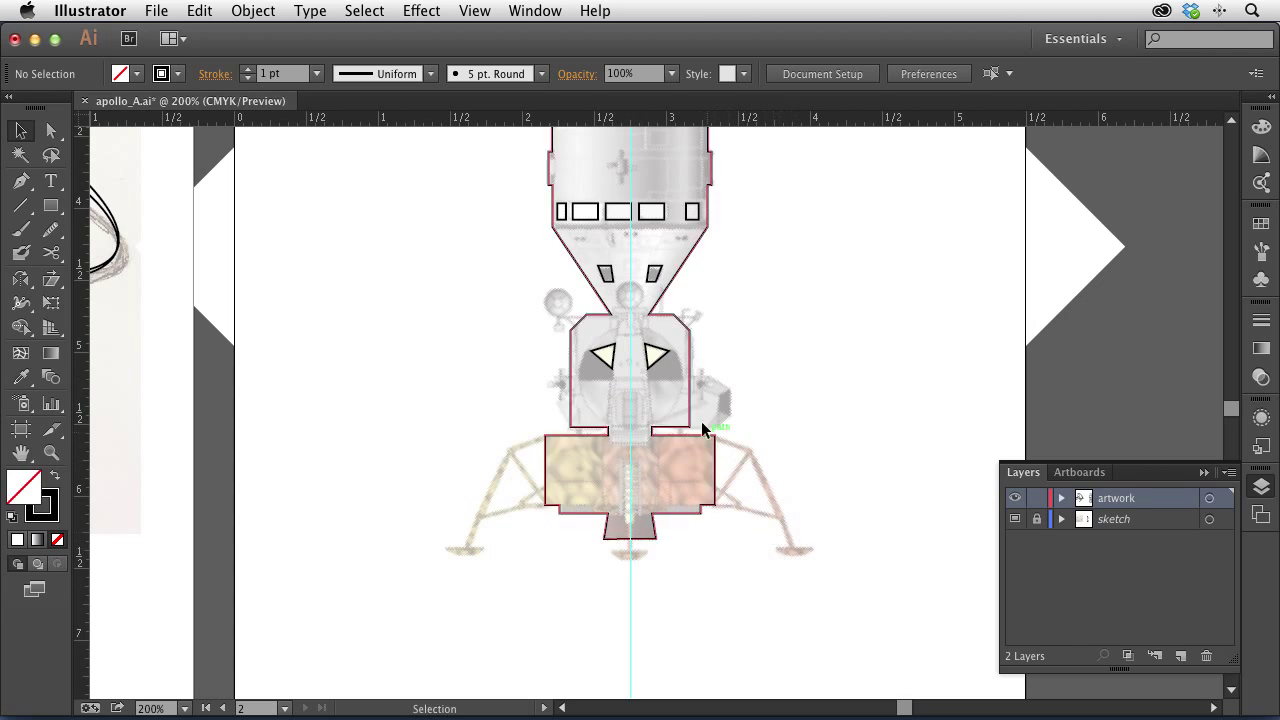
key(super+space)
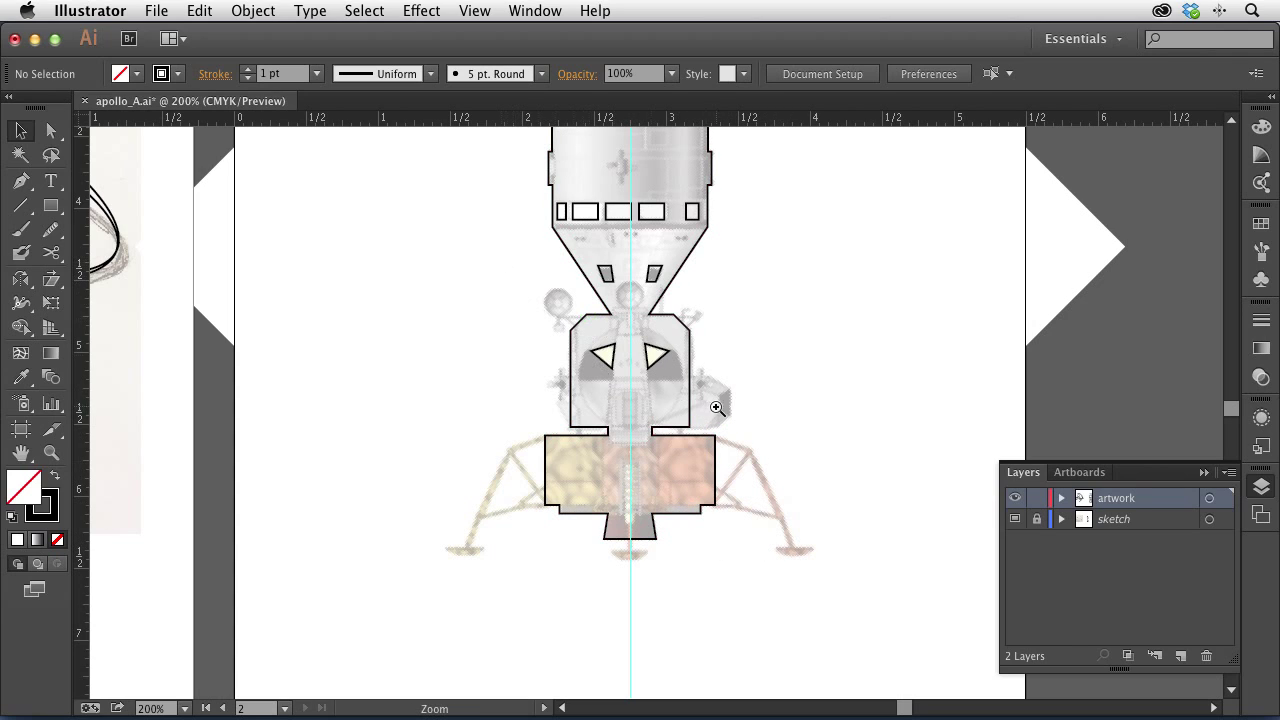
click(648, 404)
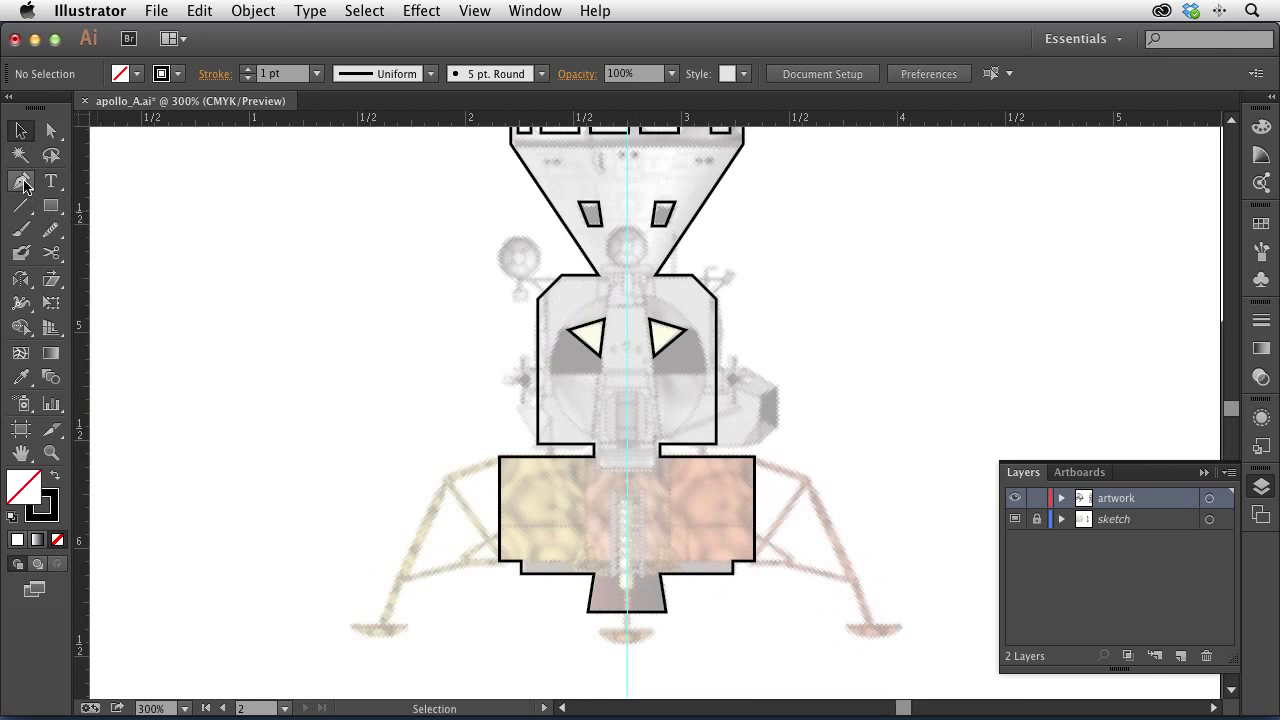
click(22, 182)
drag(558, 376, 513, 374)
click(511, 369)
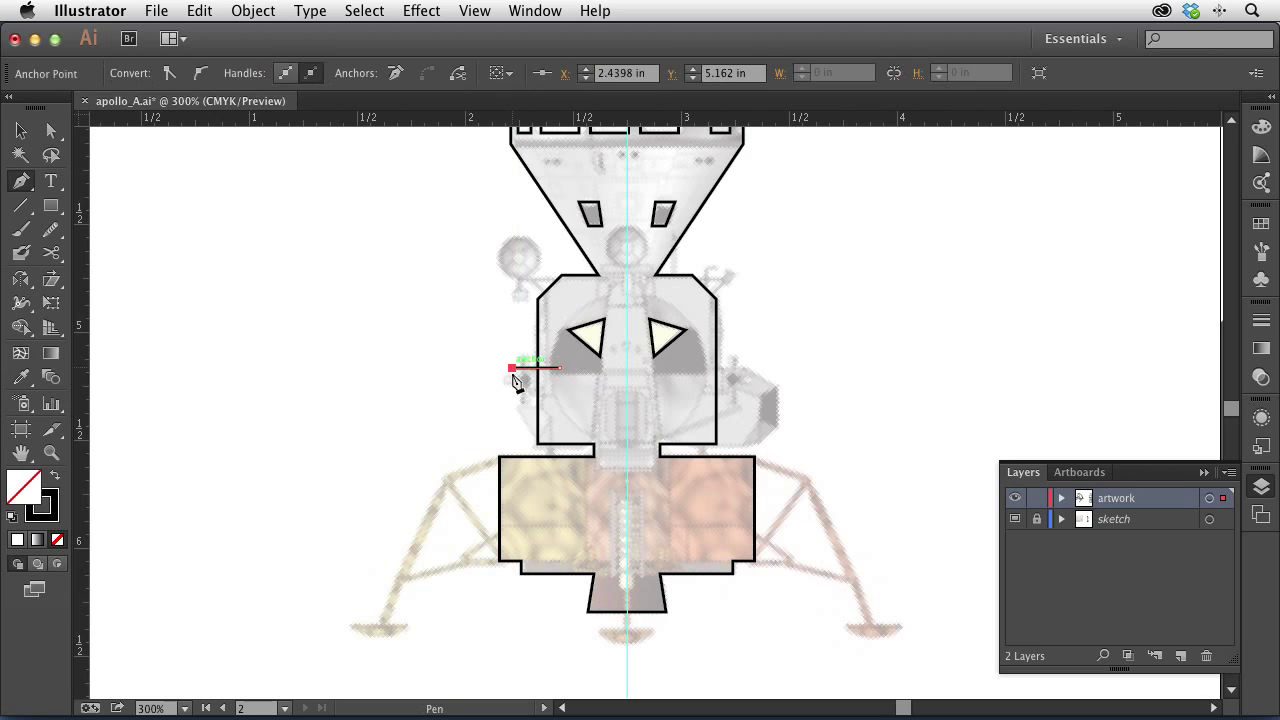
click(511, 410)
click(541, 440)
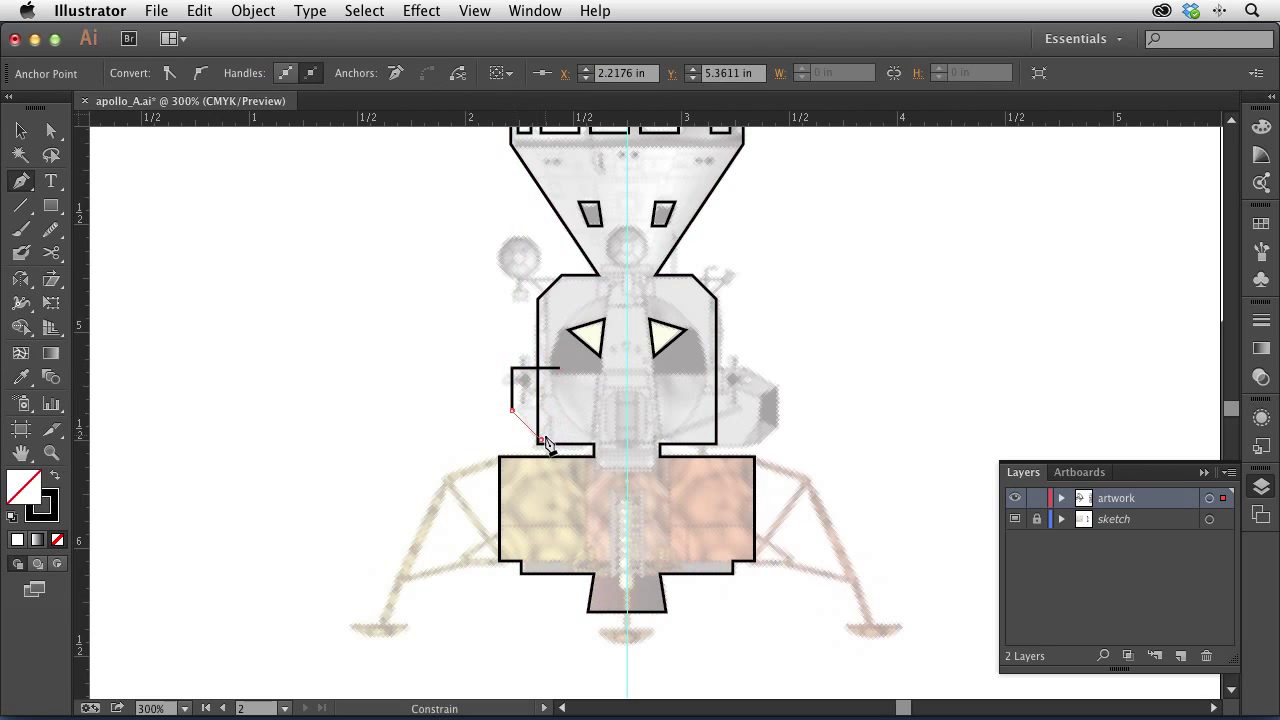
click(559, 422)
click(559, 371)
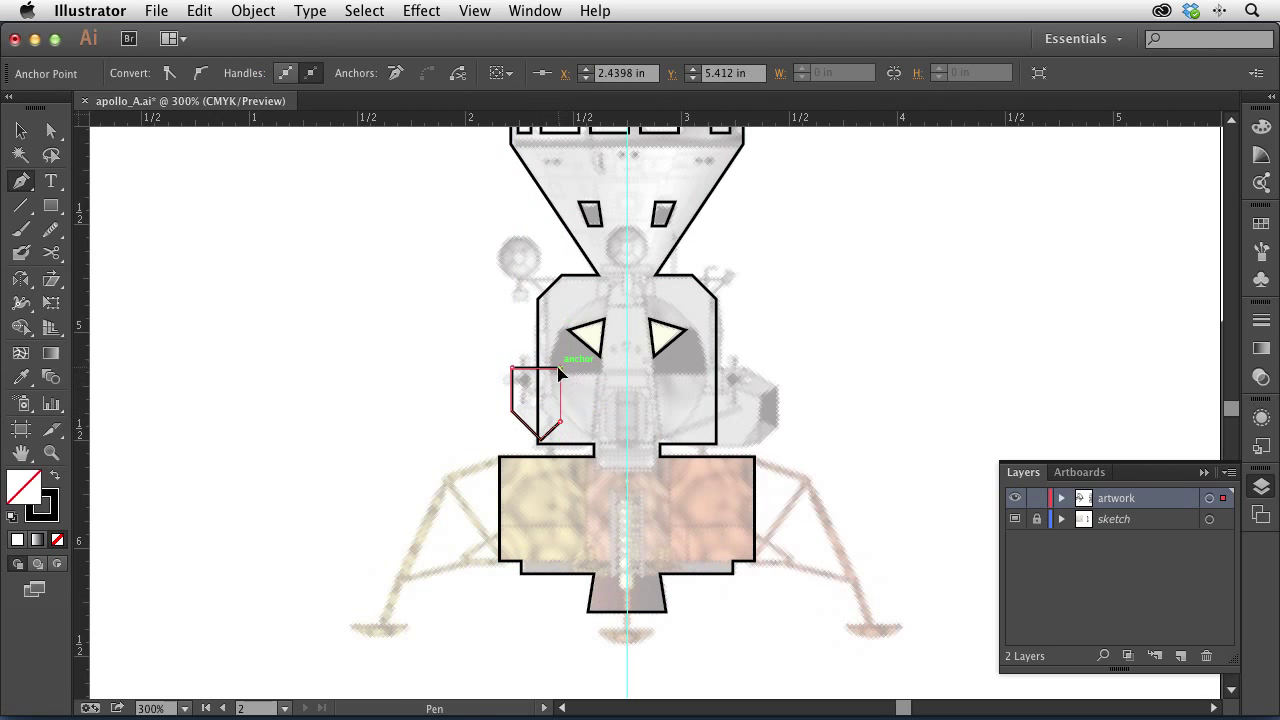
- Trace the right side pod as a closed pen outline with angled corners
click(697, 368)
click(743, 368)
click(775, 386)
click(775, 423)
click(757, 437)
click(697, 438)
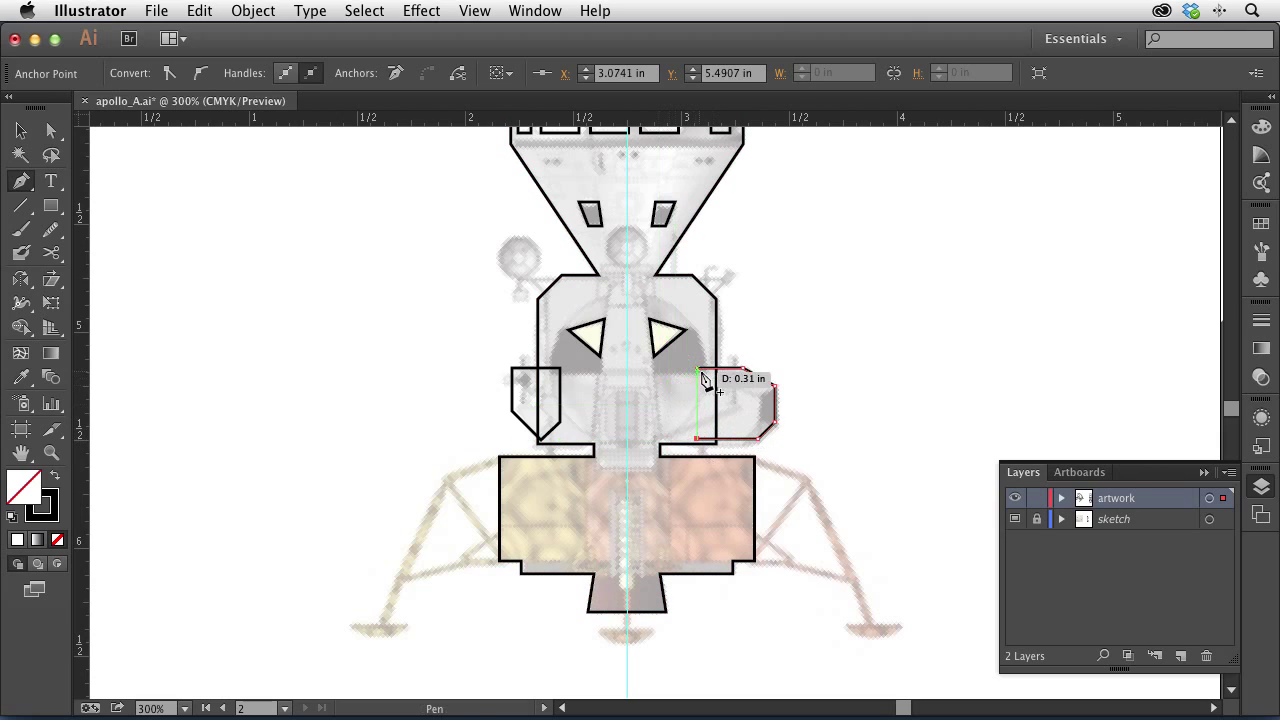
click(697, 368)
click(20, 130)
click(335, 282)
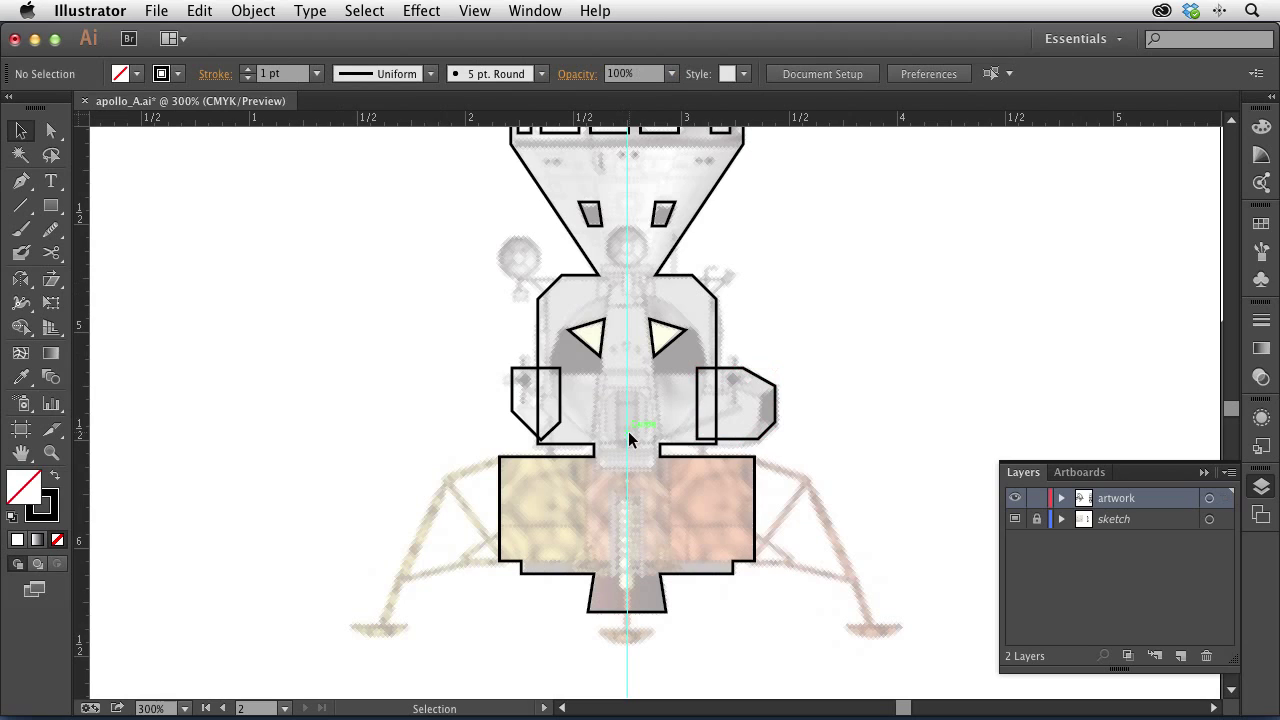
- Merge all the lunar module outlines into one shape with Shape Builder
drag(412, 392, 924, 451)
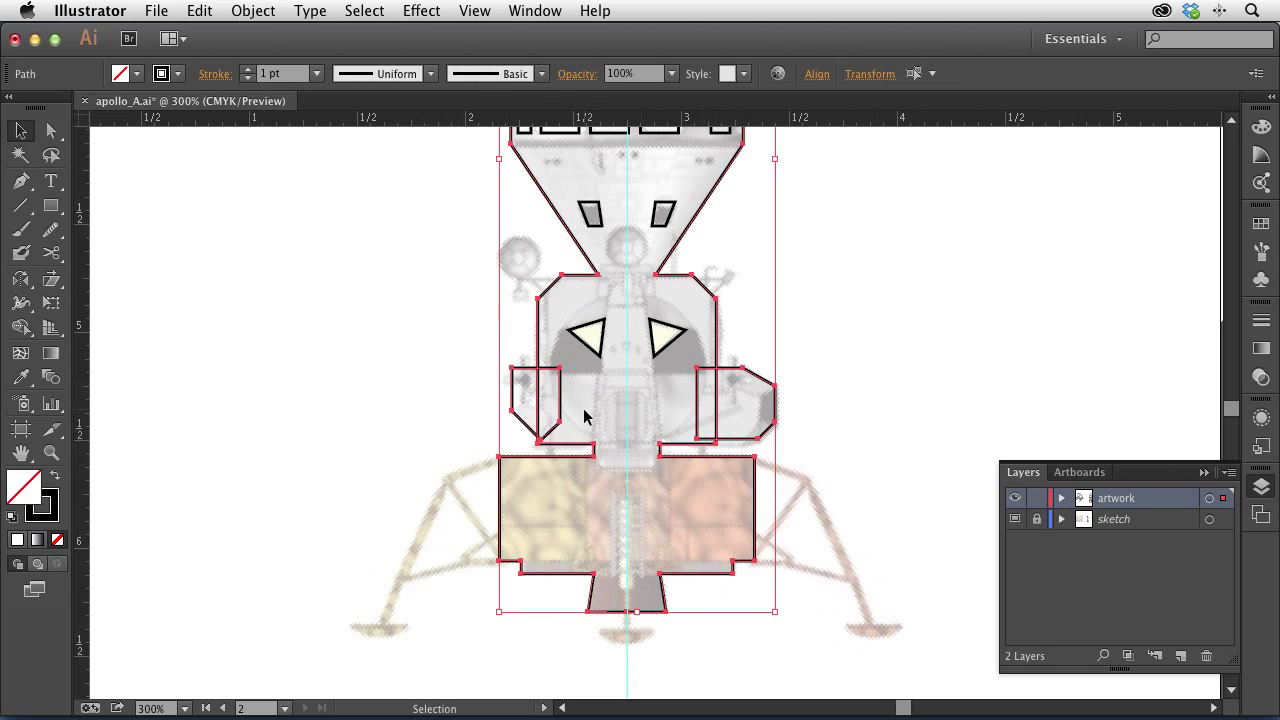
key(shift+m)
drag(447, 393, 871, 437)
click(20, 130)
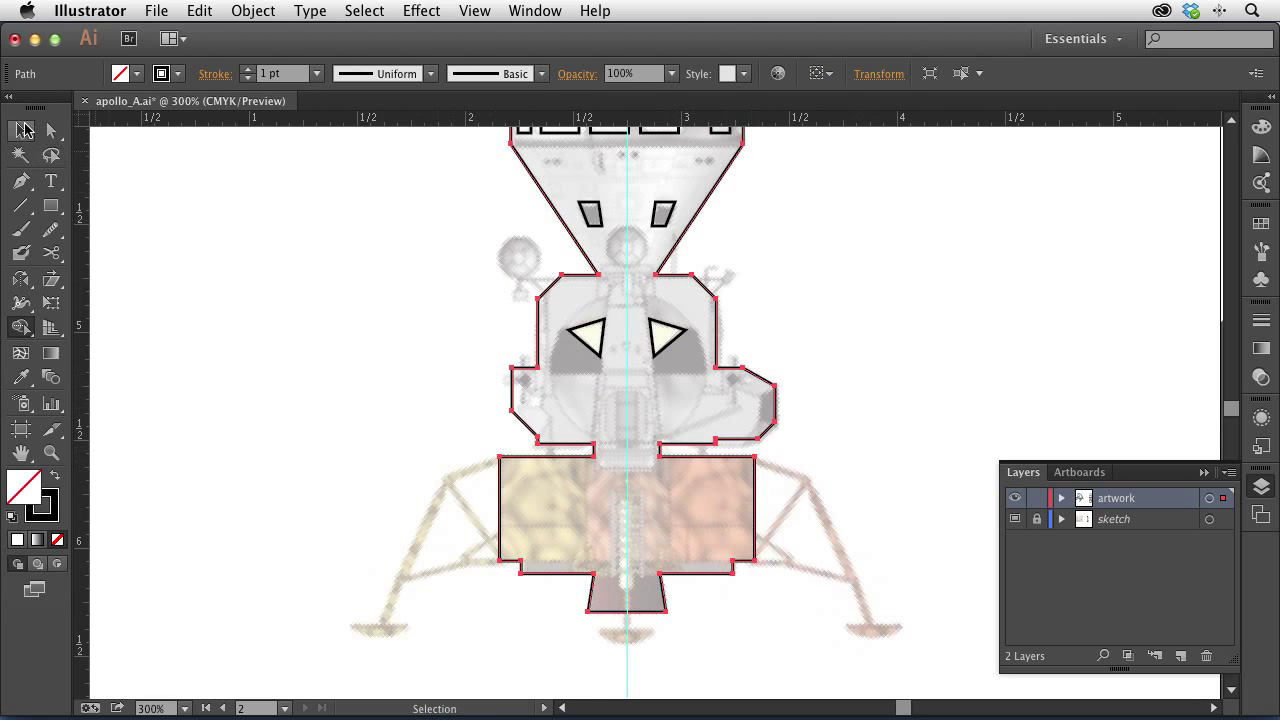
click(440, 404)
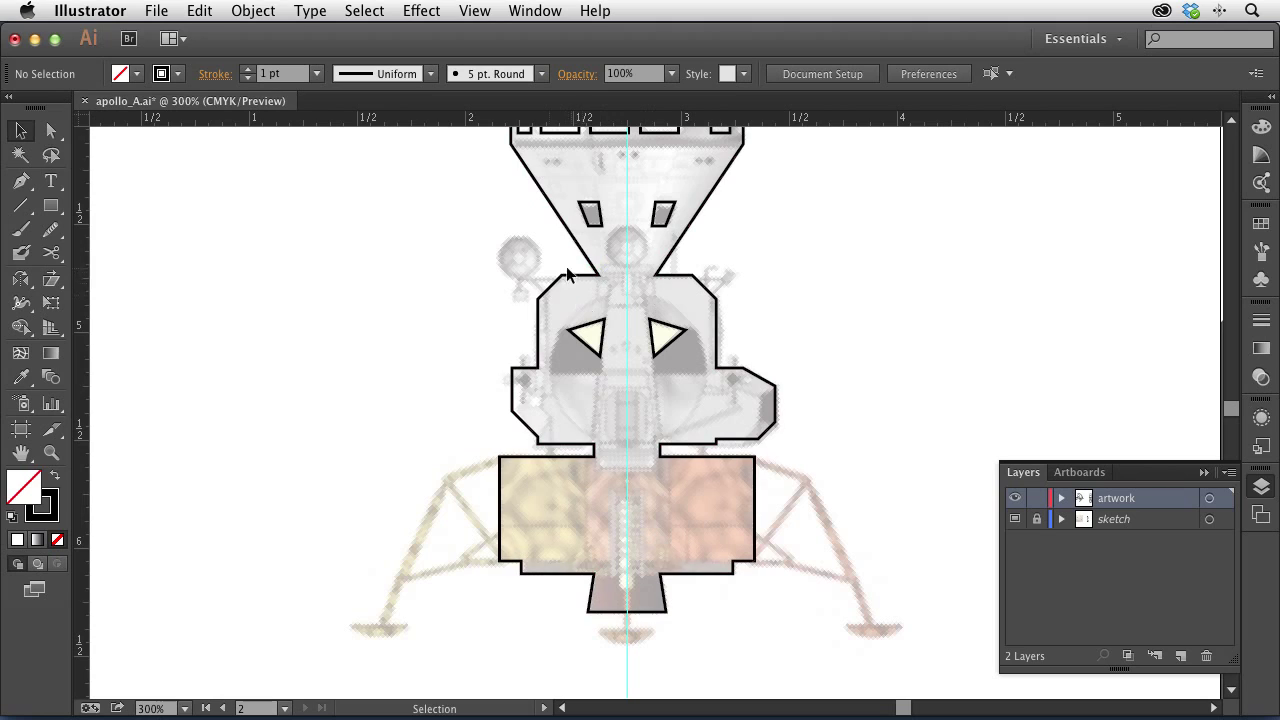
scroll(567, 270, up, 3)
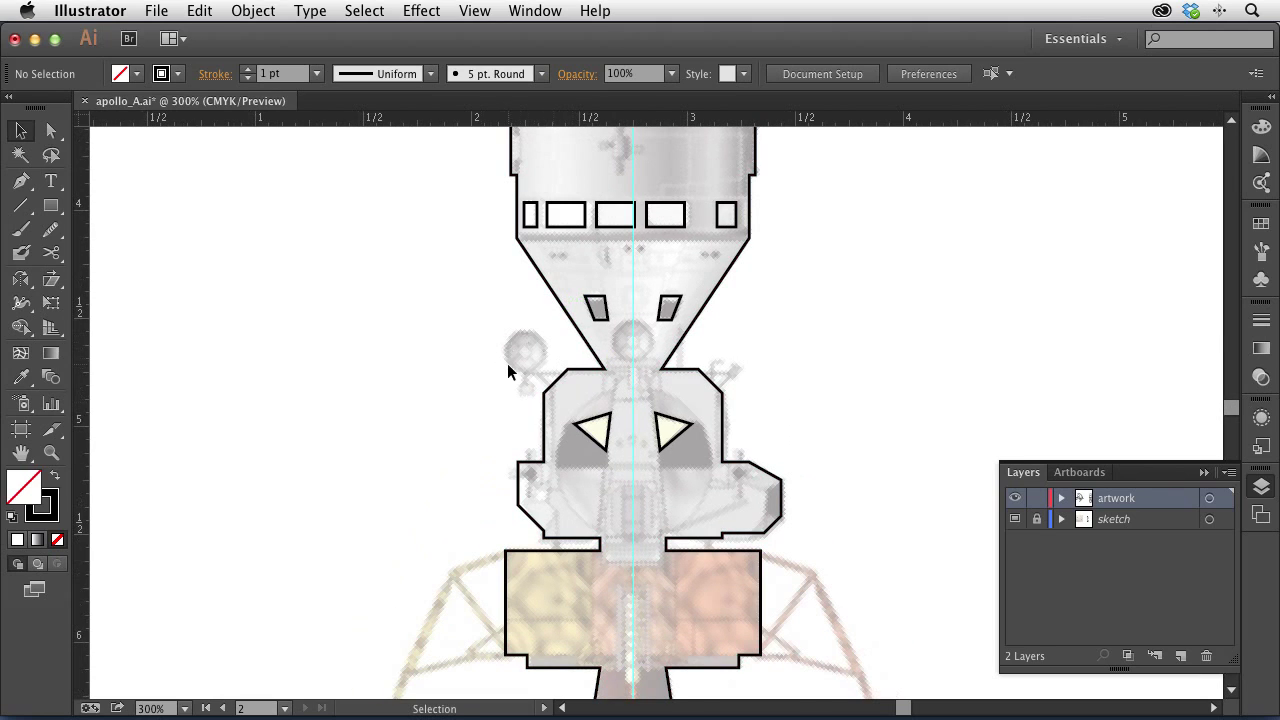
- Draw a small circle at the module's upper left and a line from it into the body
drag(51, 205, 176, 262)
drag(523, 352, 542, 372)
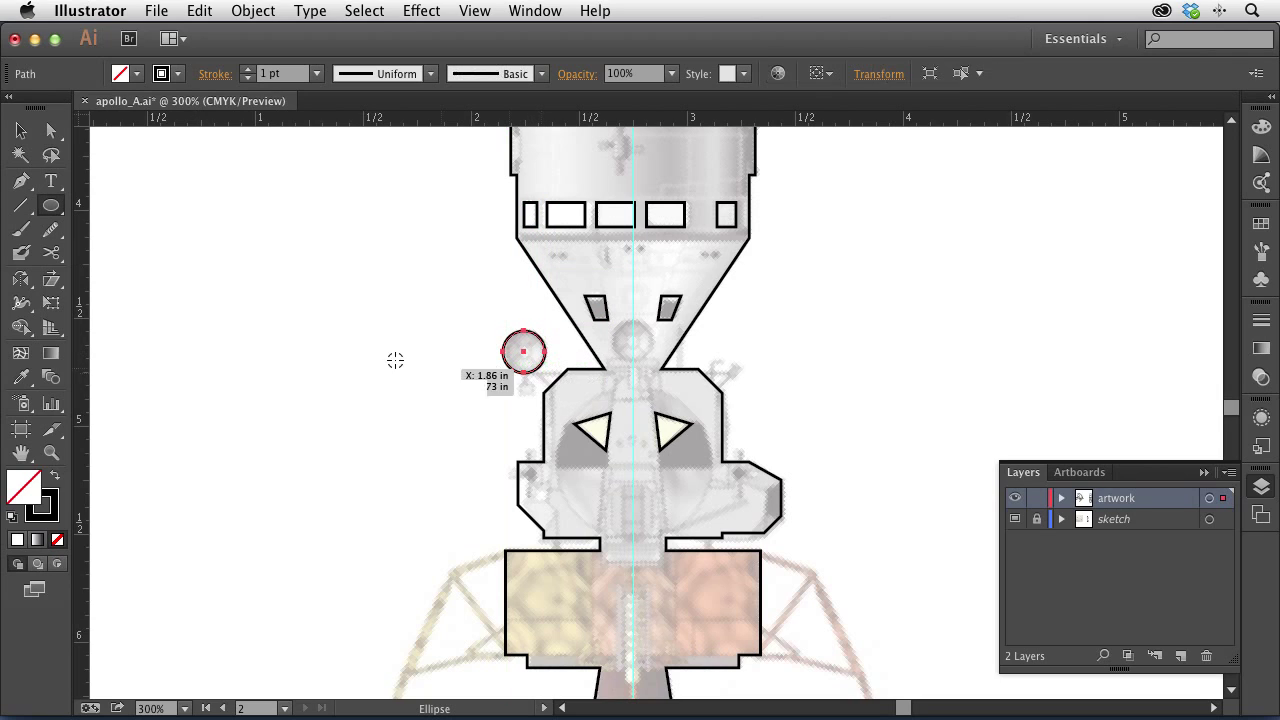
key(p)
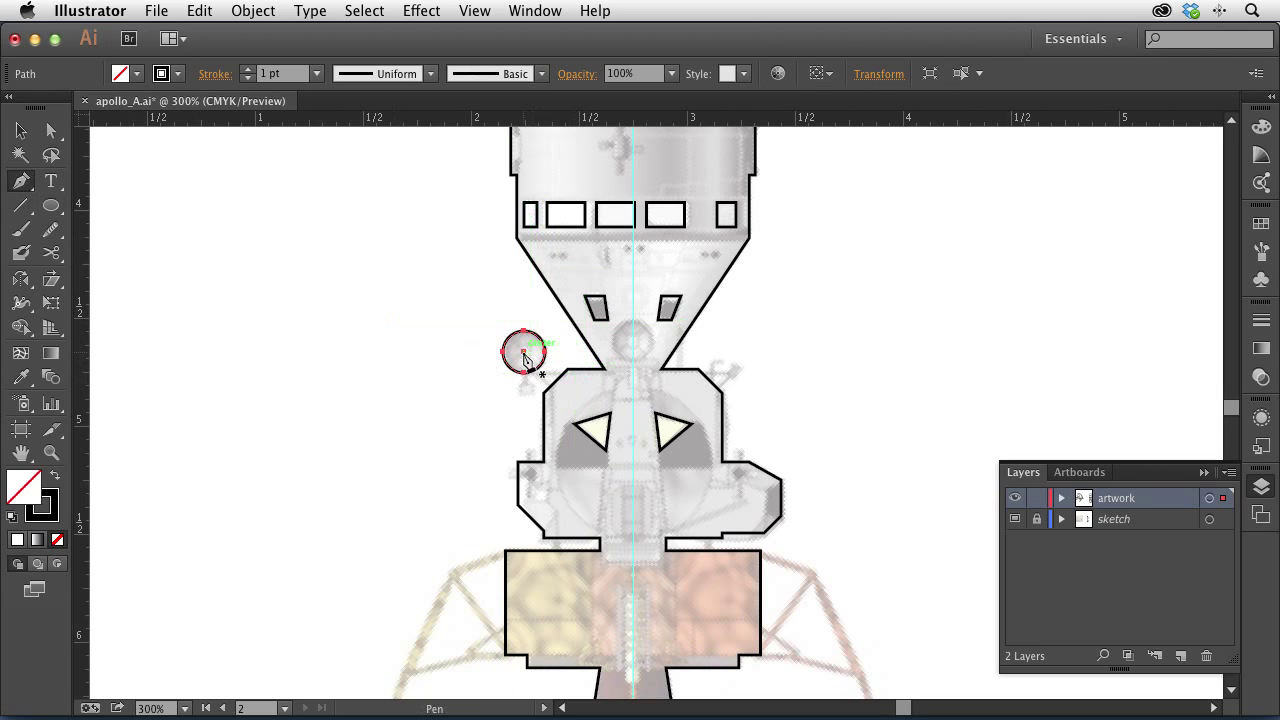
click(524, 352)
click(557, 390)
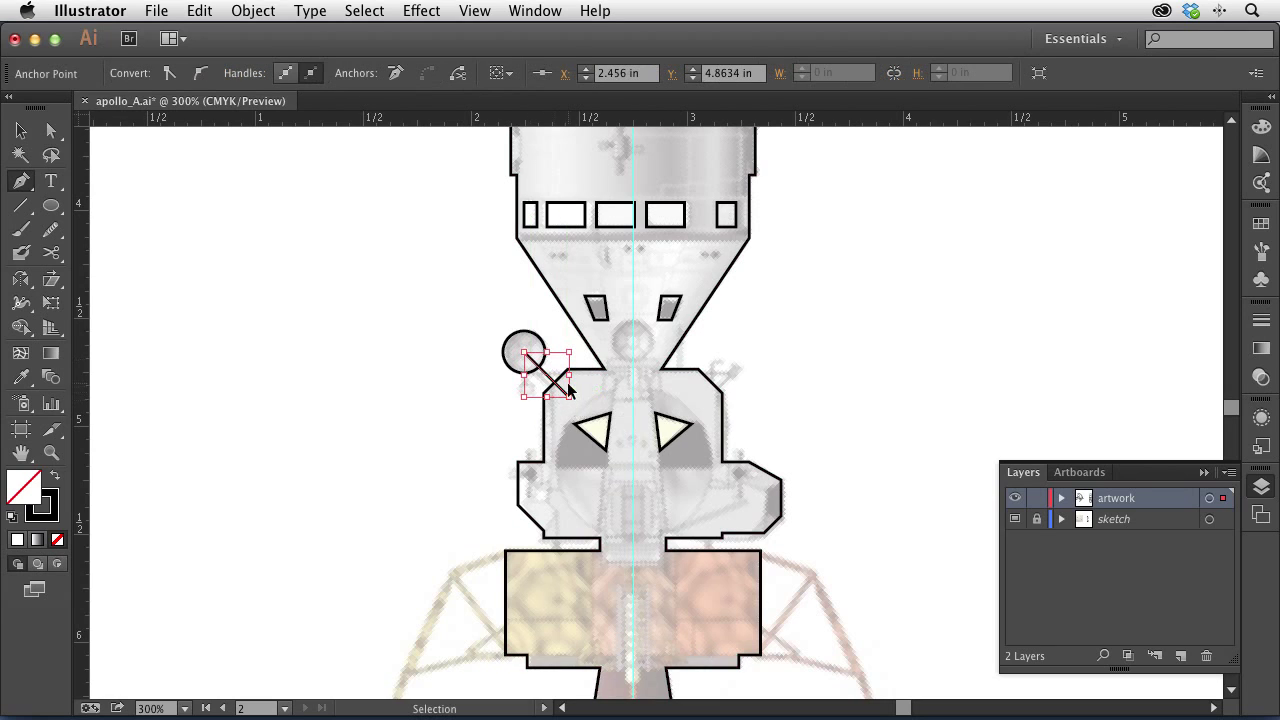
super+click(560, 388)
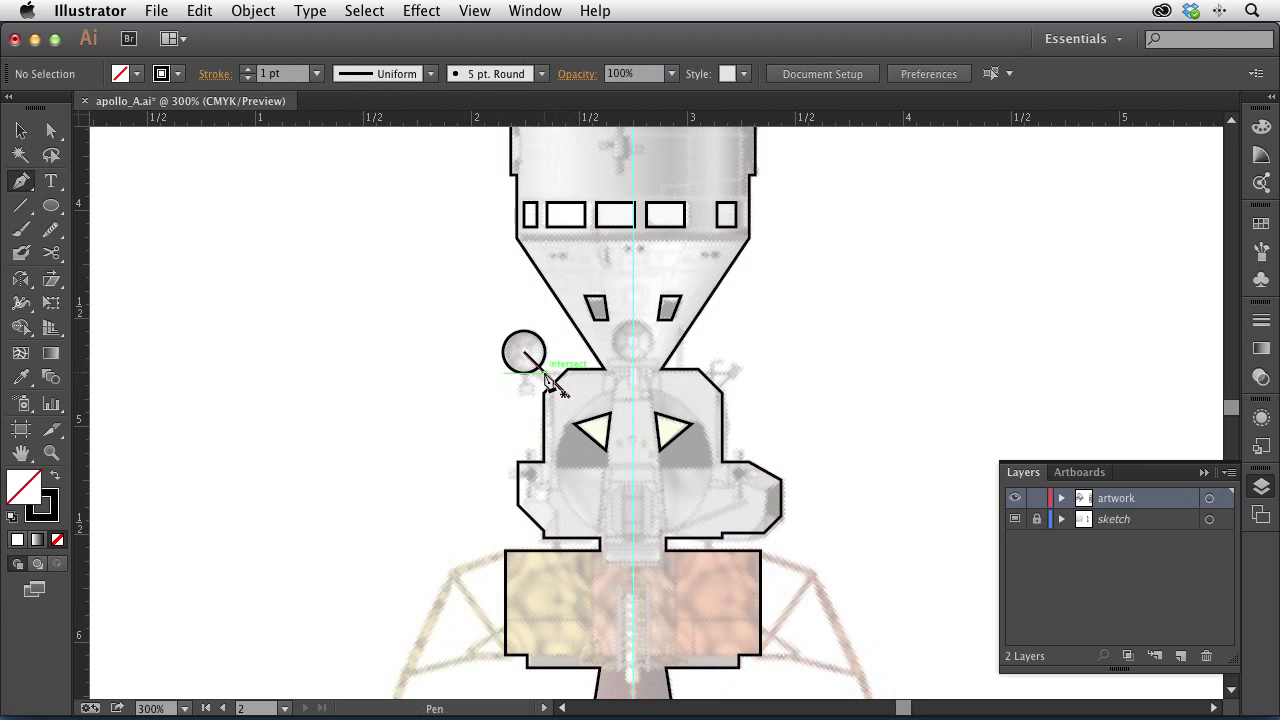
- Select the circle, line and body together and trim the excess line with Shape Builder
super+click(562, 374)
click(22, 132)
click(476, 373)
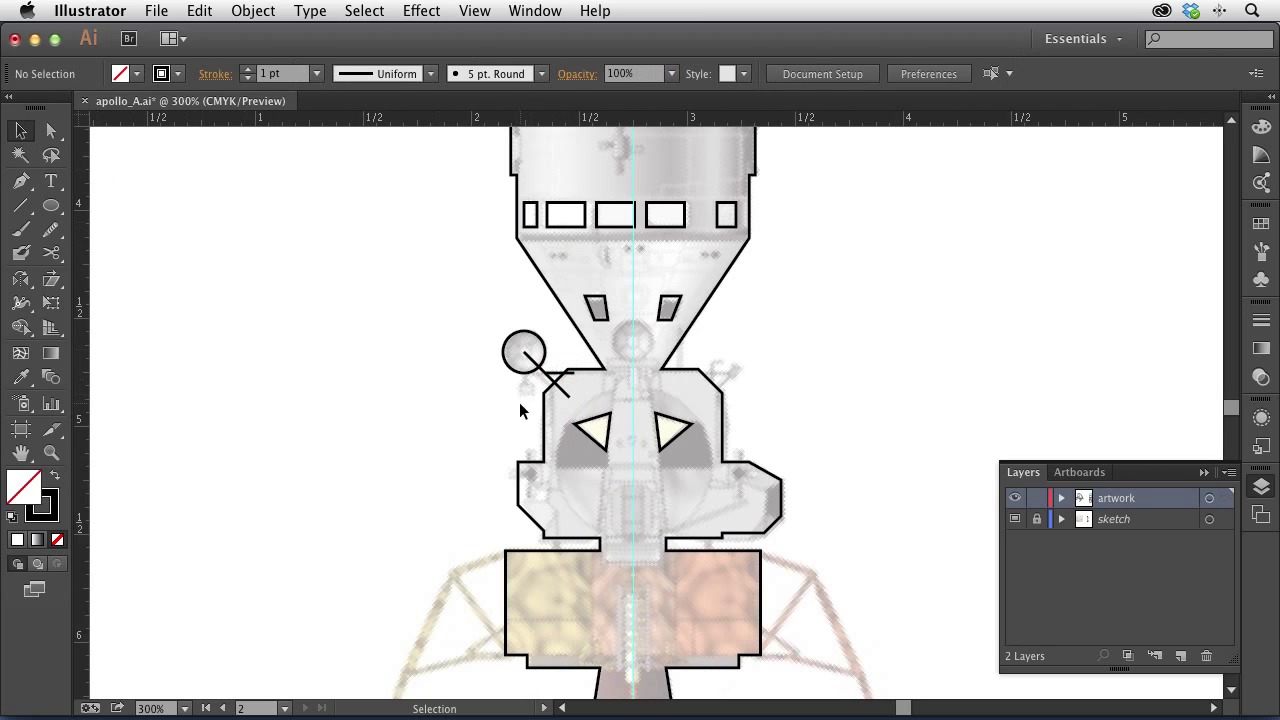
drag(475, 324, 563, 400)
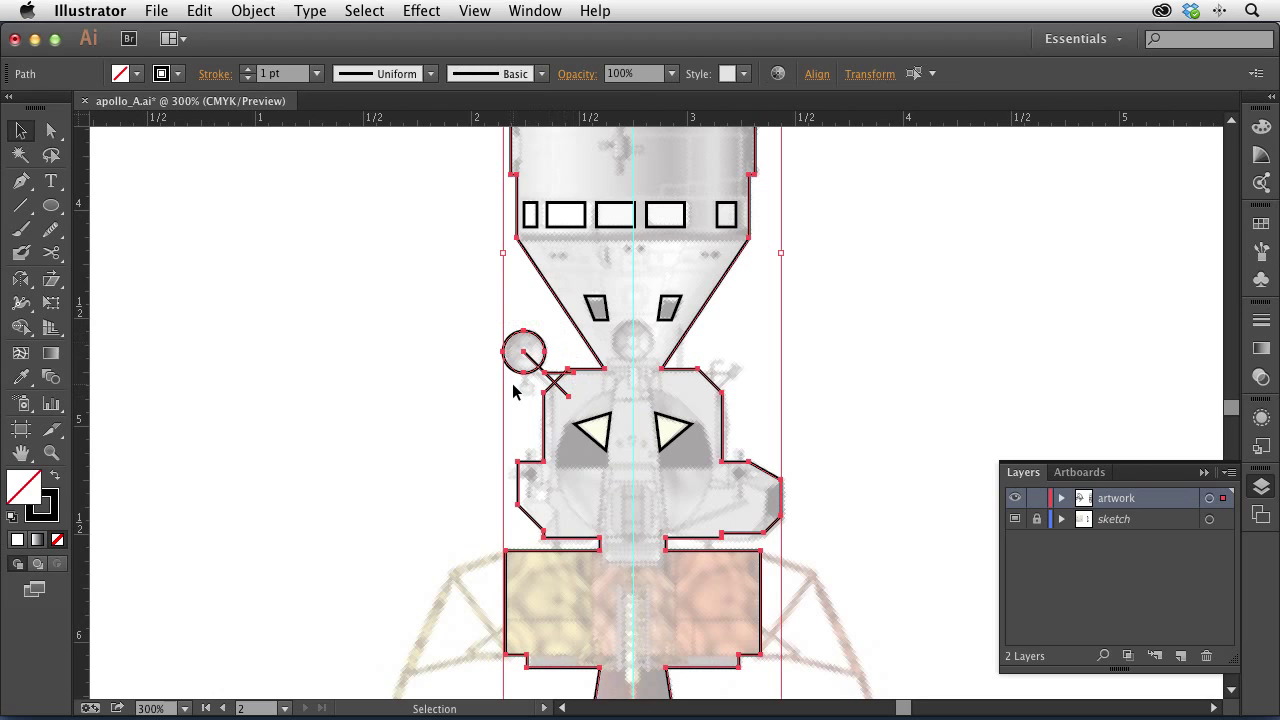
key(shift+m)
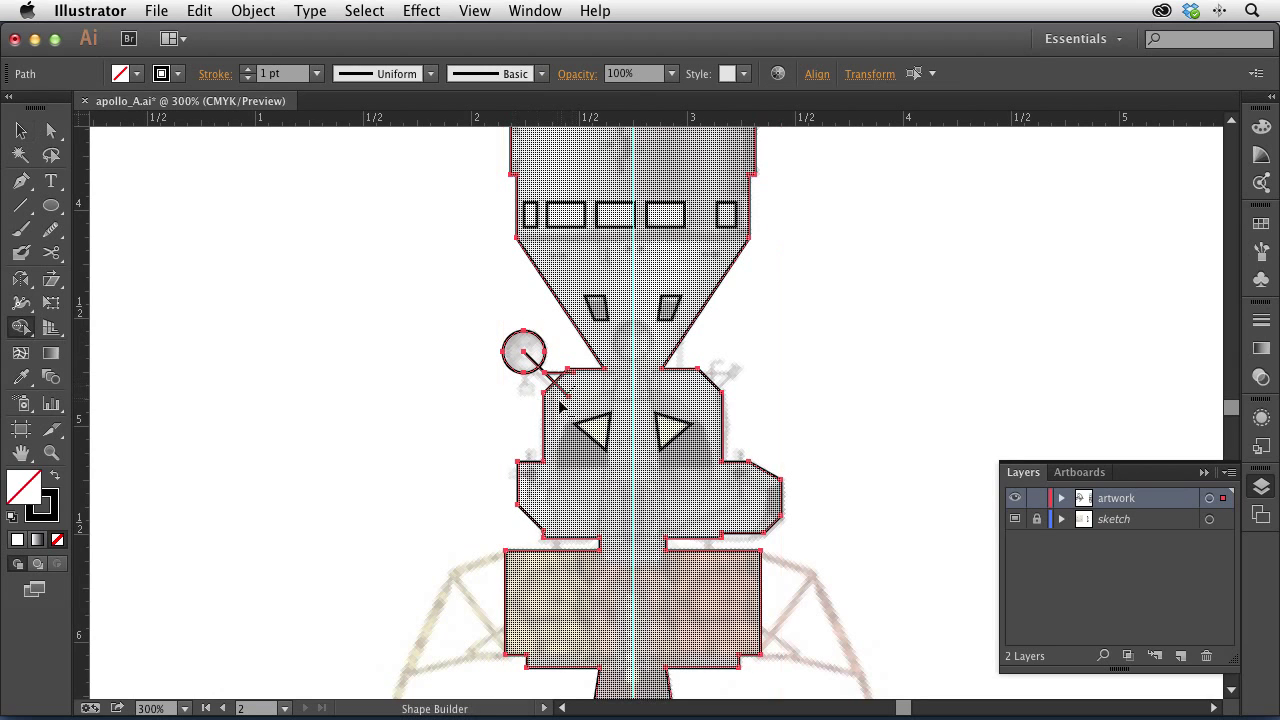
click(560, 404)
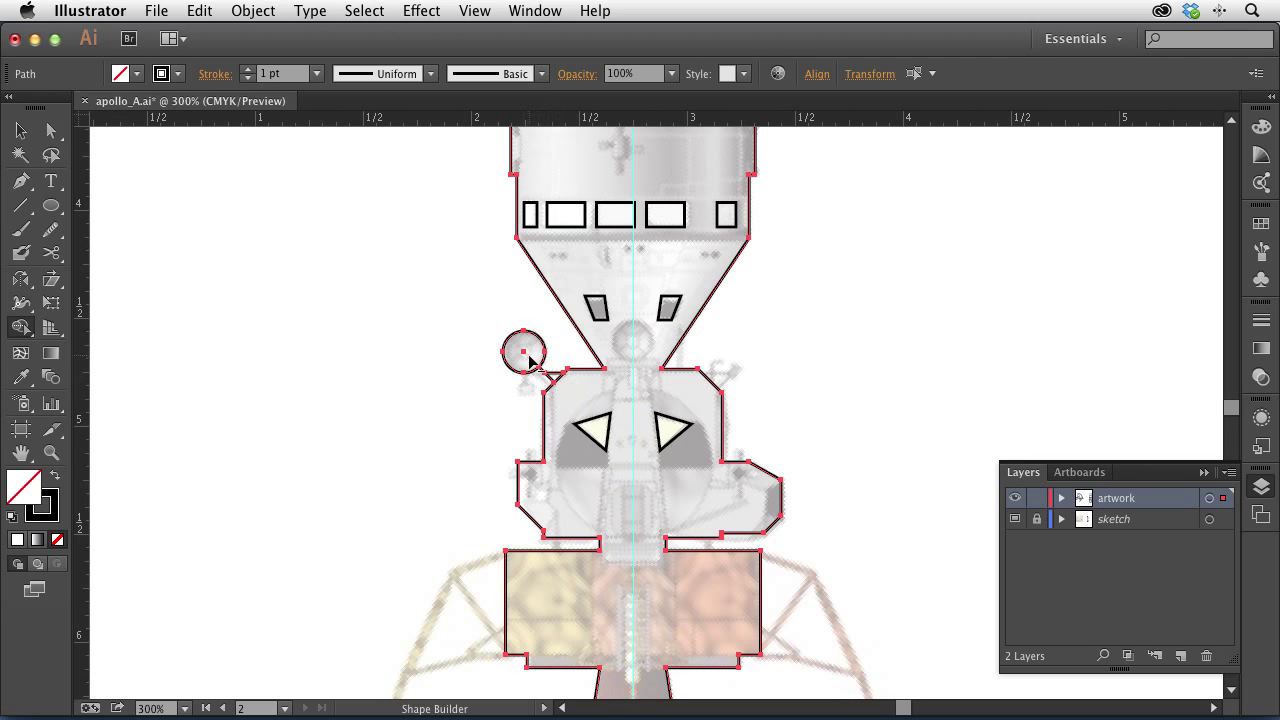
- Pan to the lander's right side and draw the leg from the body corner down to its foot
click(21, 131)
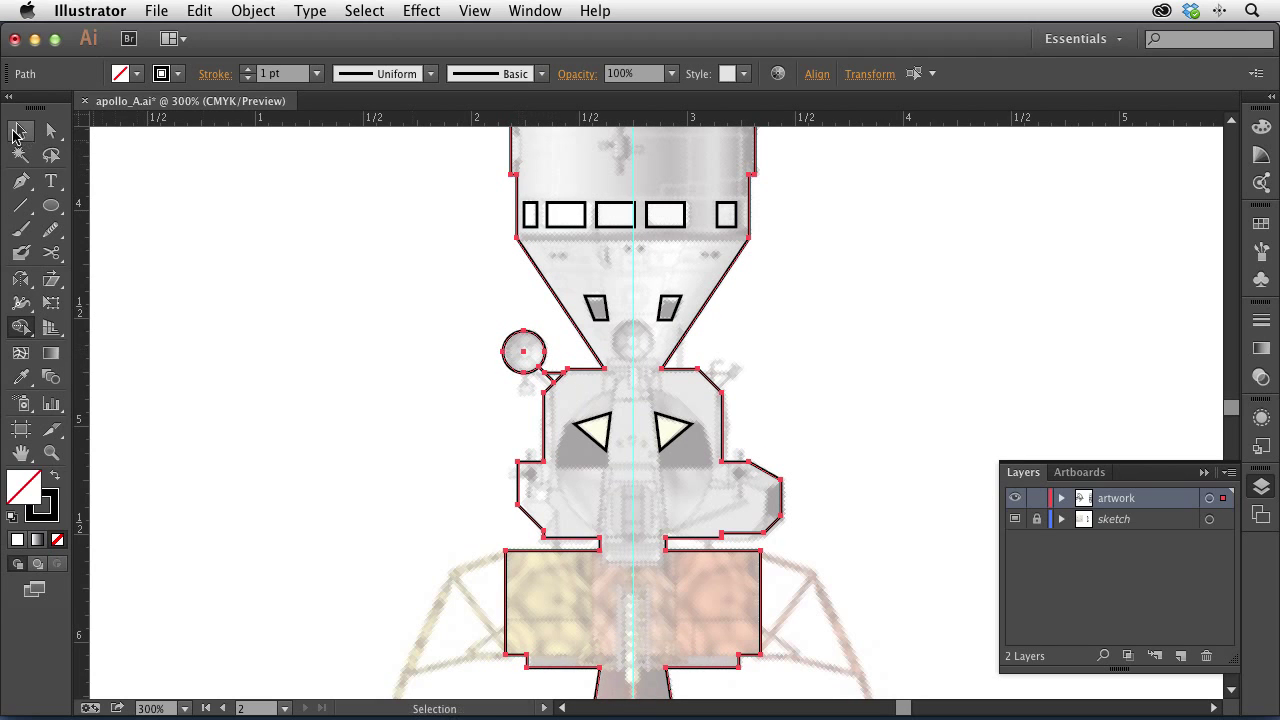
click(330, 301)
key(space)
drag(716, 543, 652, 424)
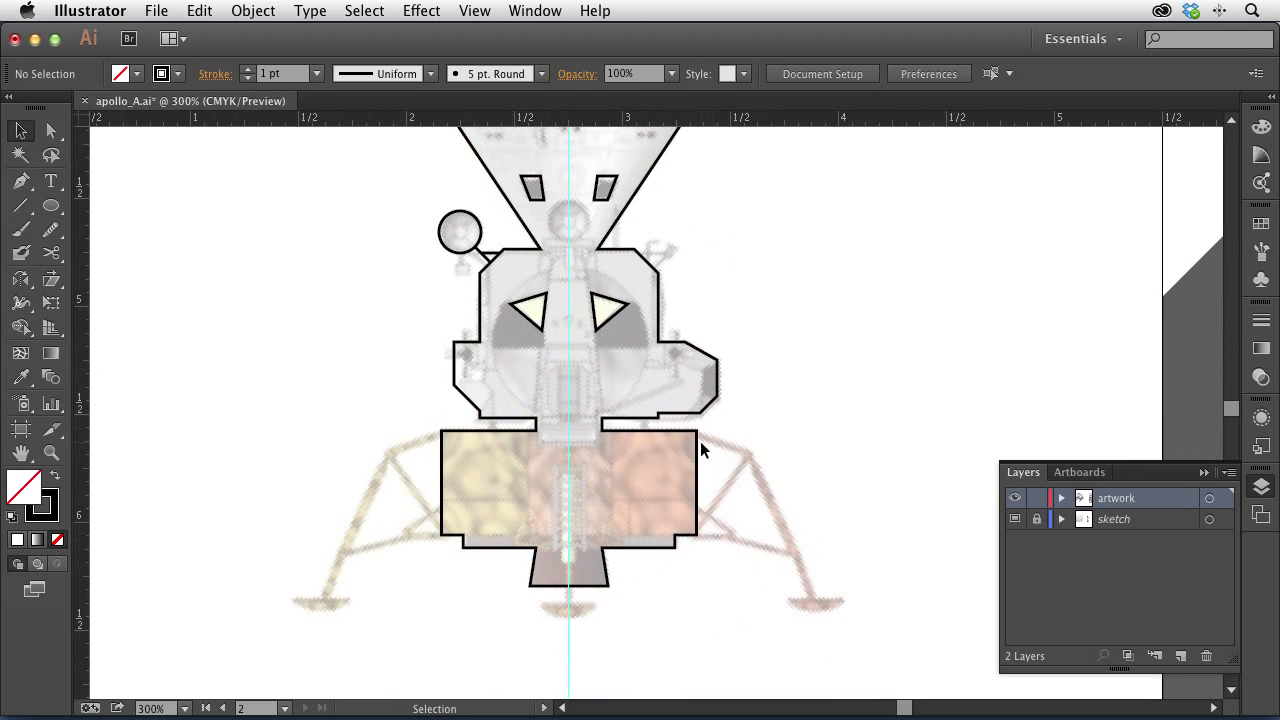
click(21, 181)
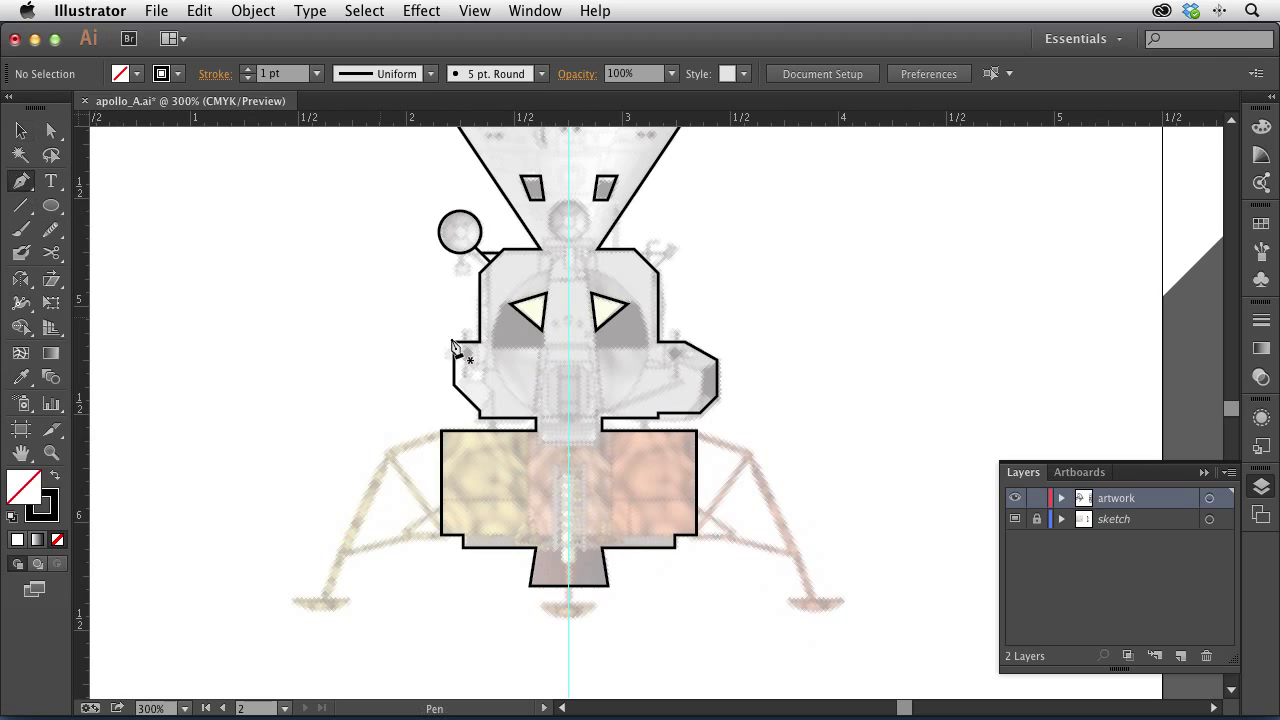
click(697, 437)
click(750, 455)
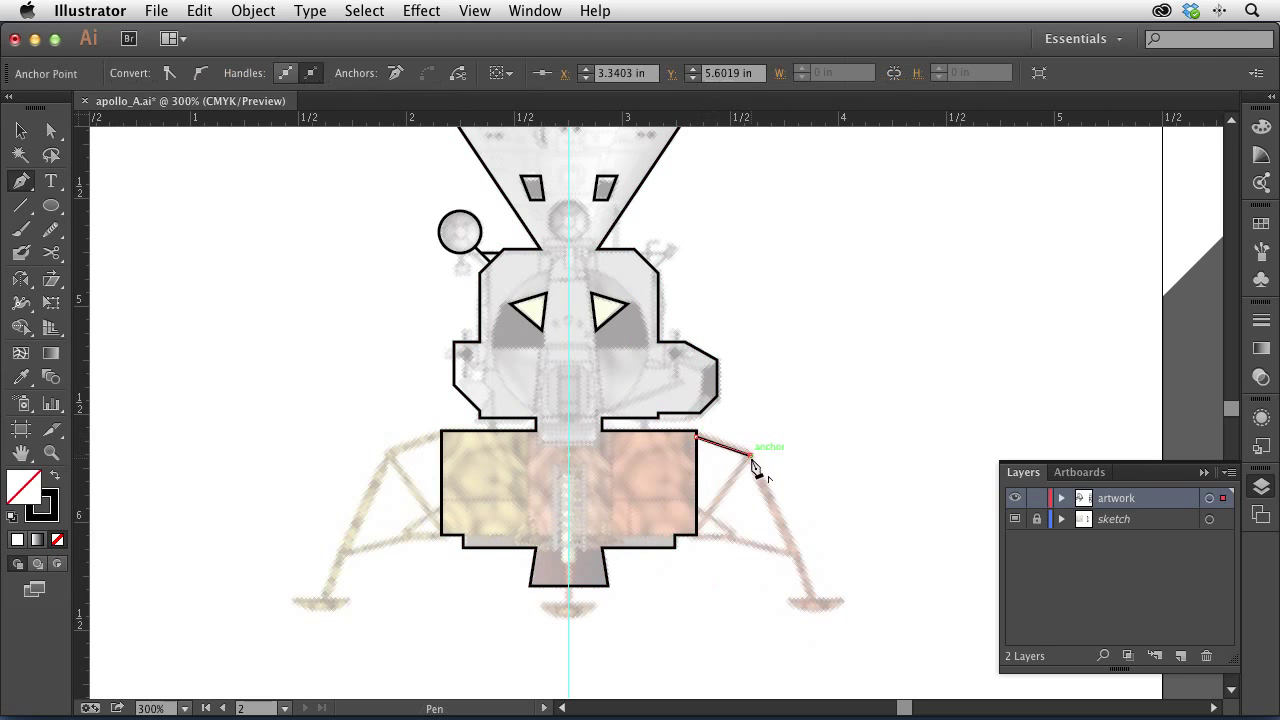
click(816, 604)
key(super)
super+click(789, 480)
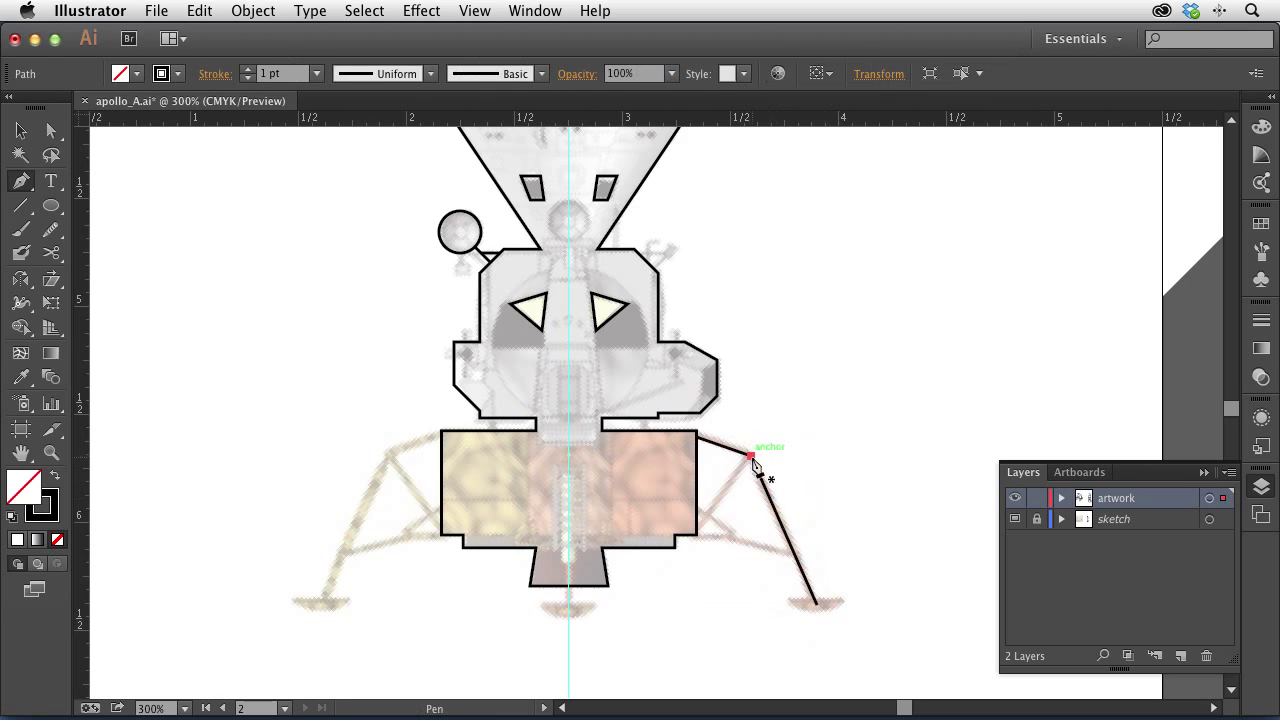
- Draw a diagonal brace connecting the leg to the lander body's base
super+click(726, 563)
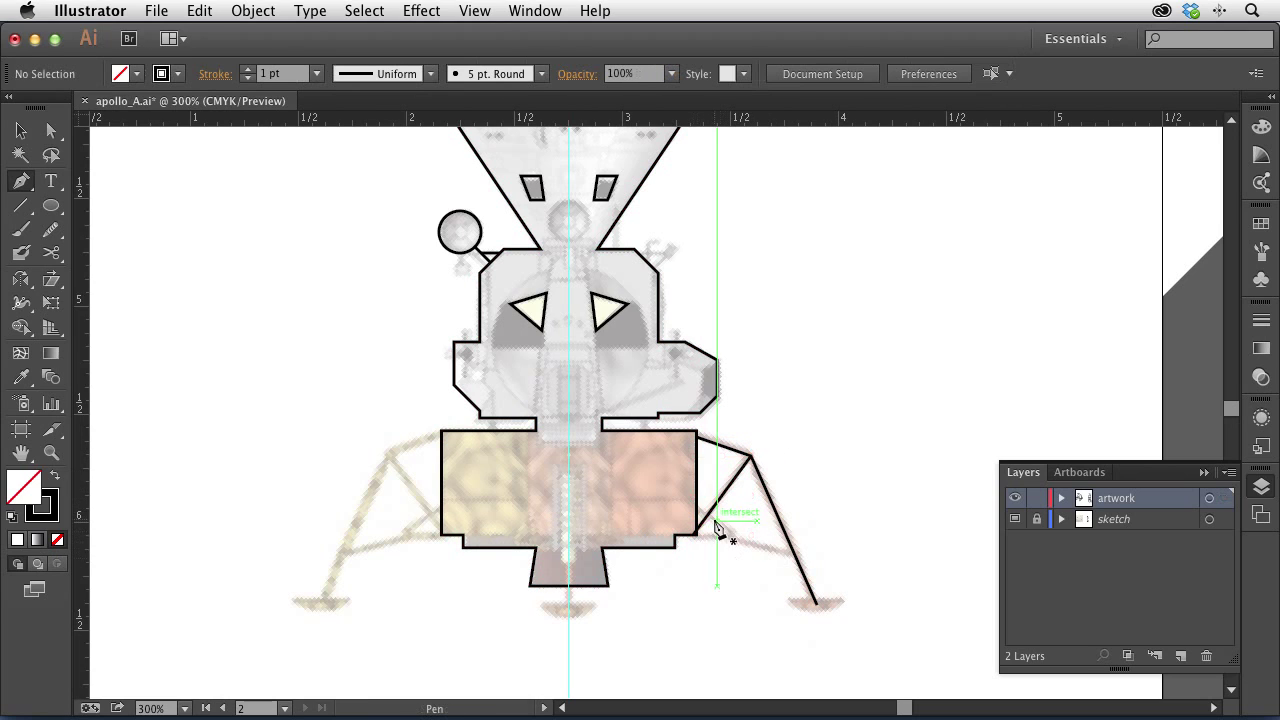
click(708, 518)
click(738, 536)
key(super)
shift+click(694, 535)
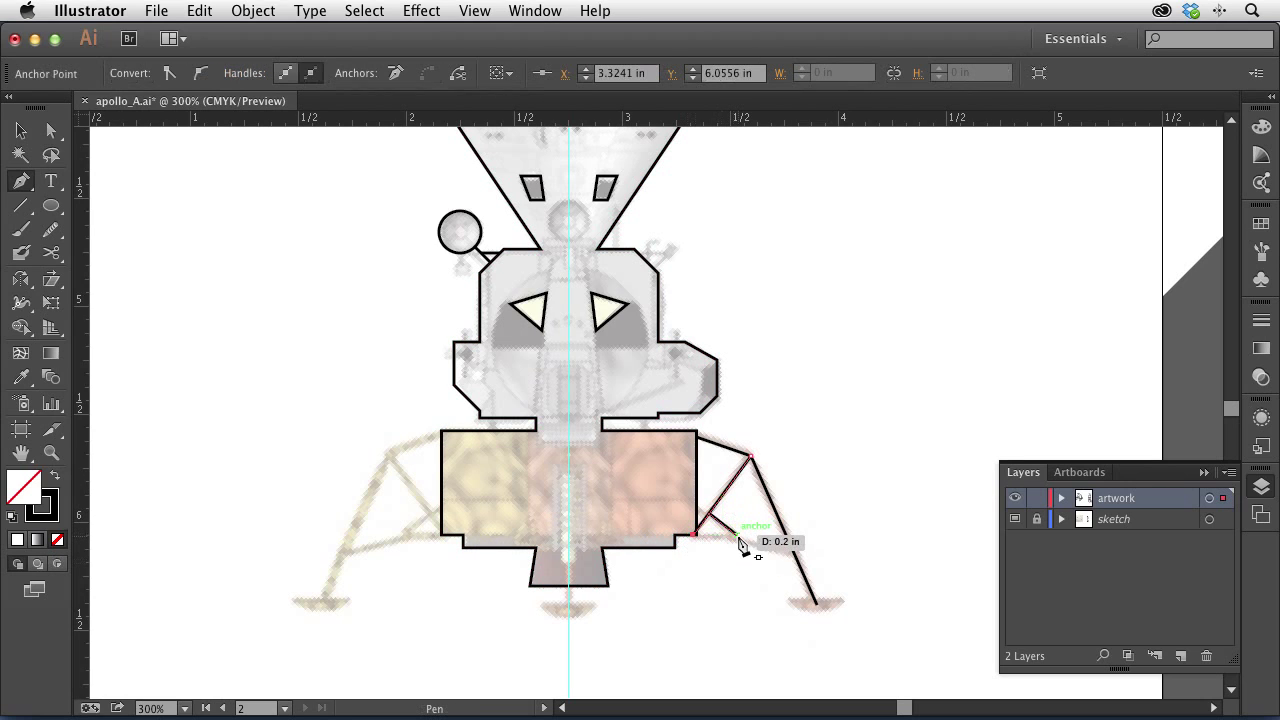
super+click(806, 580)
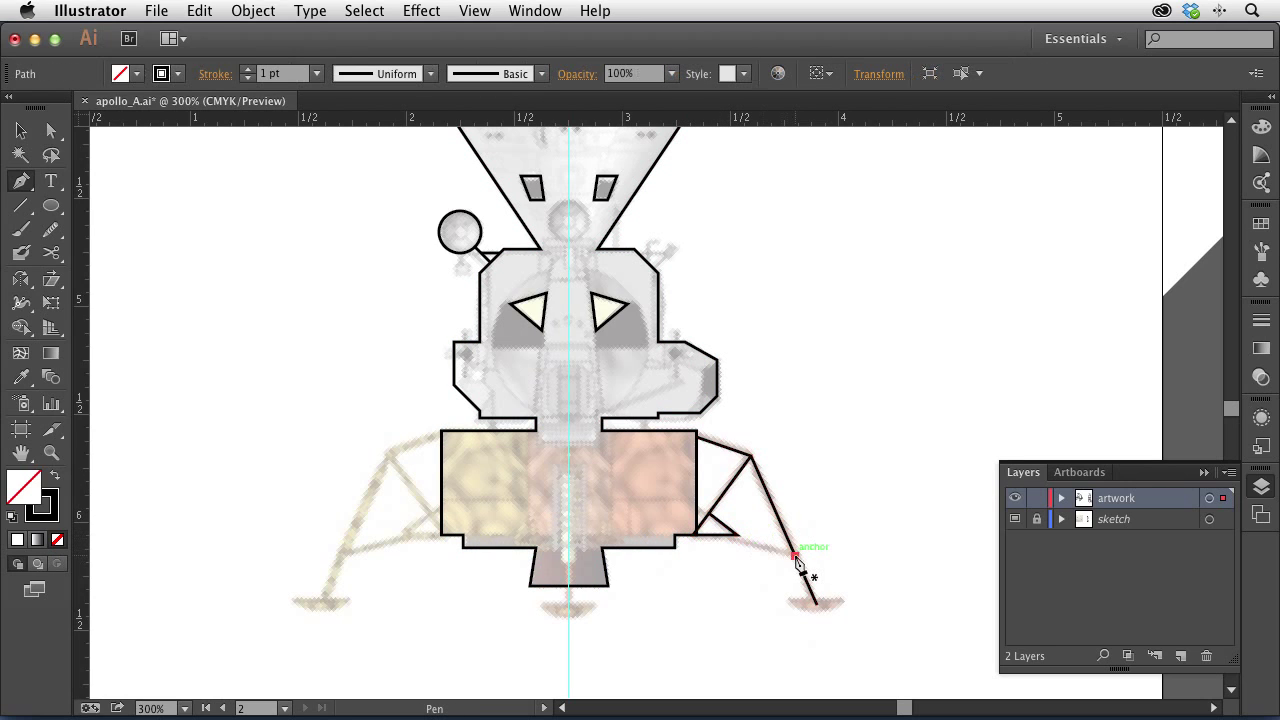
click(738, 536)
click(795, 553)
super+click(810, 496)
- Set the right leg's stroke weight to 2 pt
click(51, 130)
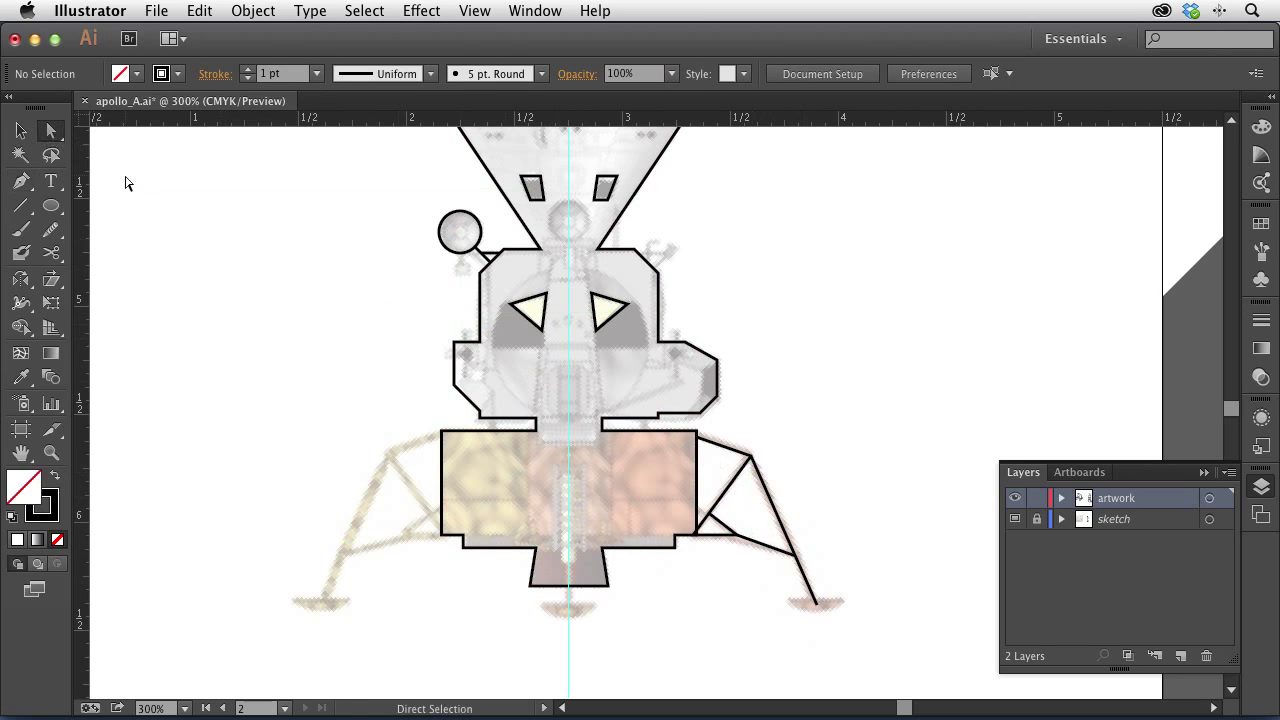
click(775, 505)
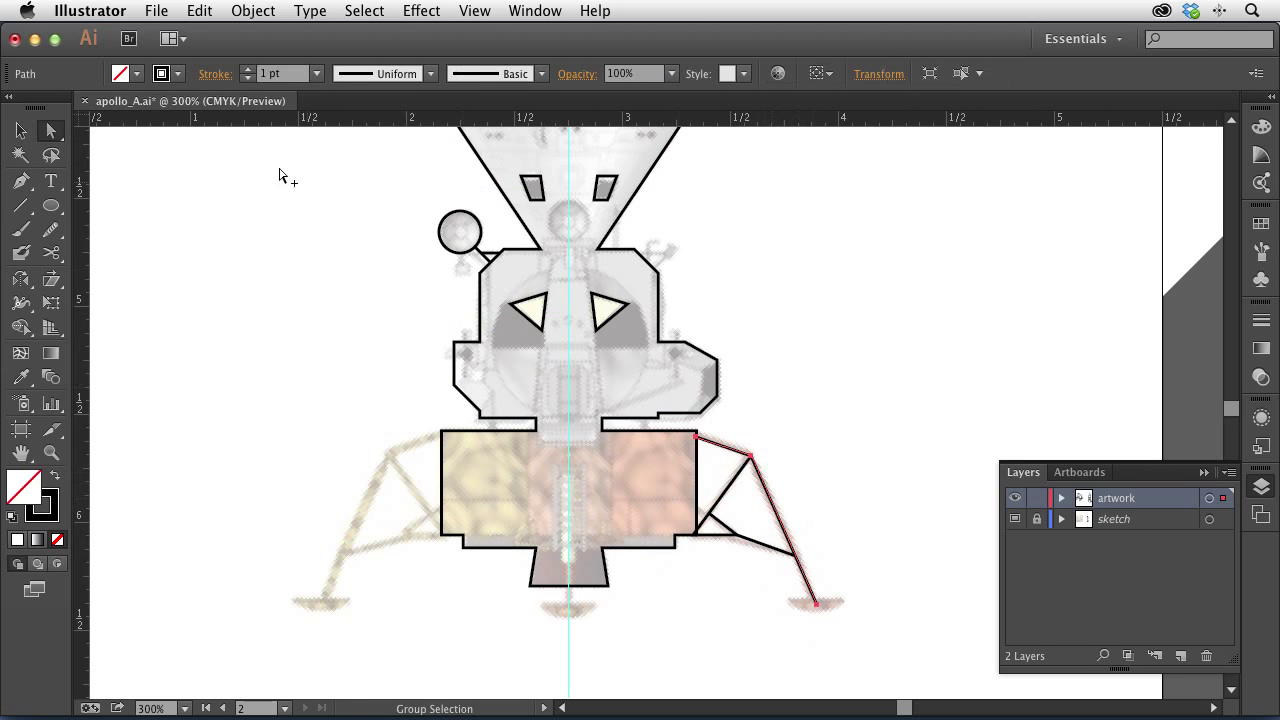
click(247, 68)
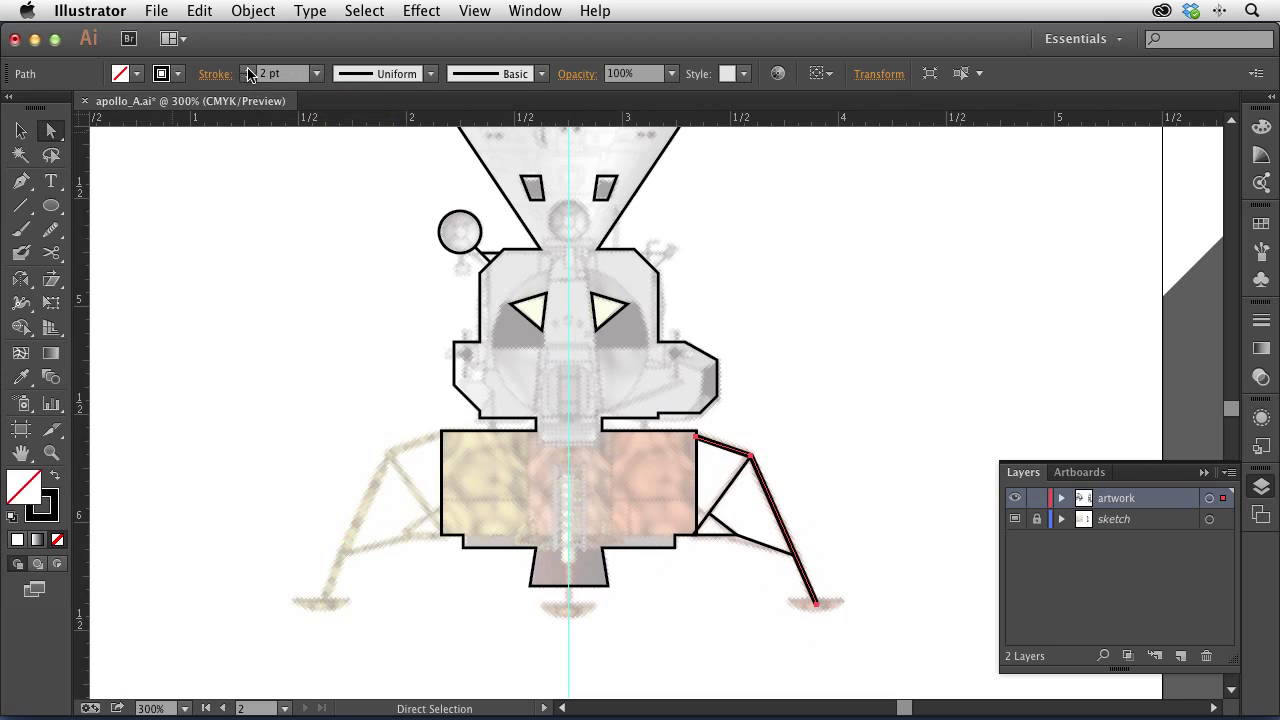
click(853, 416)
- Draw an oval at the leg's end, then delete its top anchor and close it into a half-oval
click(56, 205)
drag(56, 205, 135, 252)
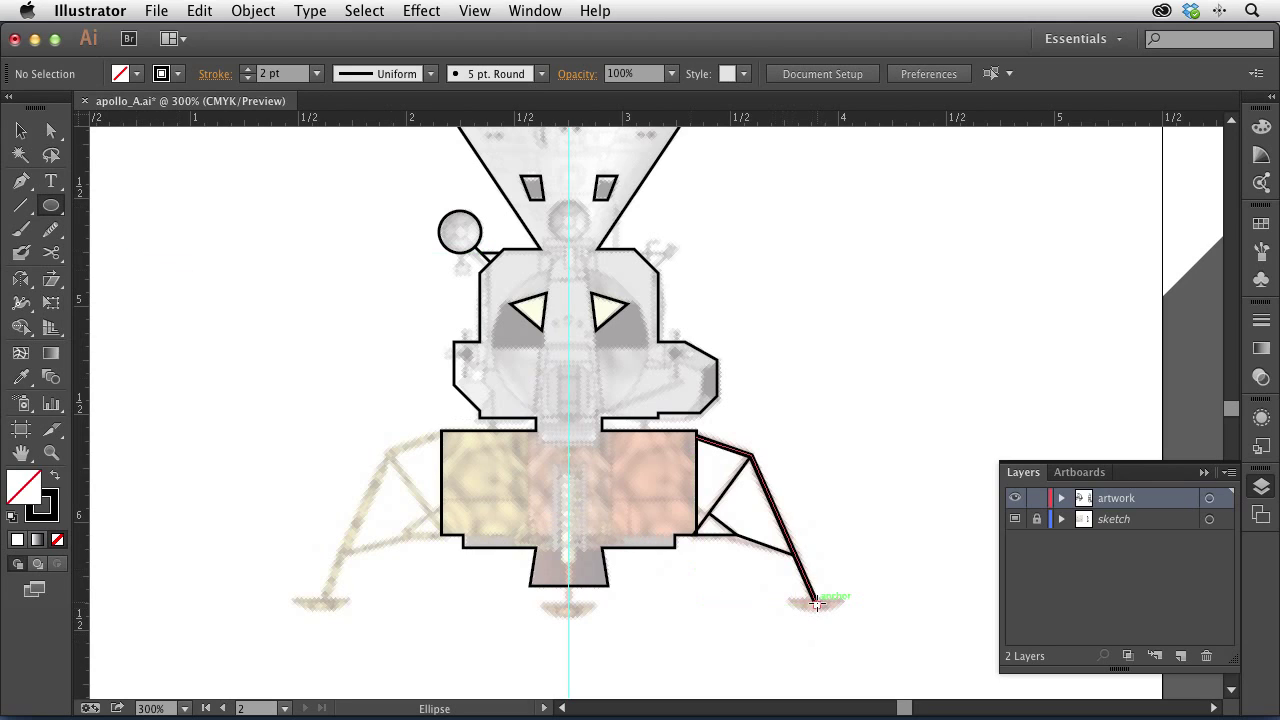
drag(817, 604, 843, 612)
click(51, 130)
click(166, 240)
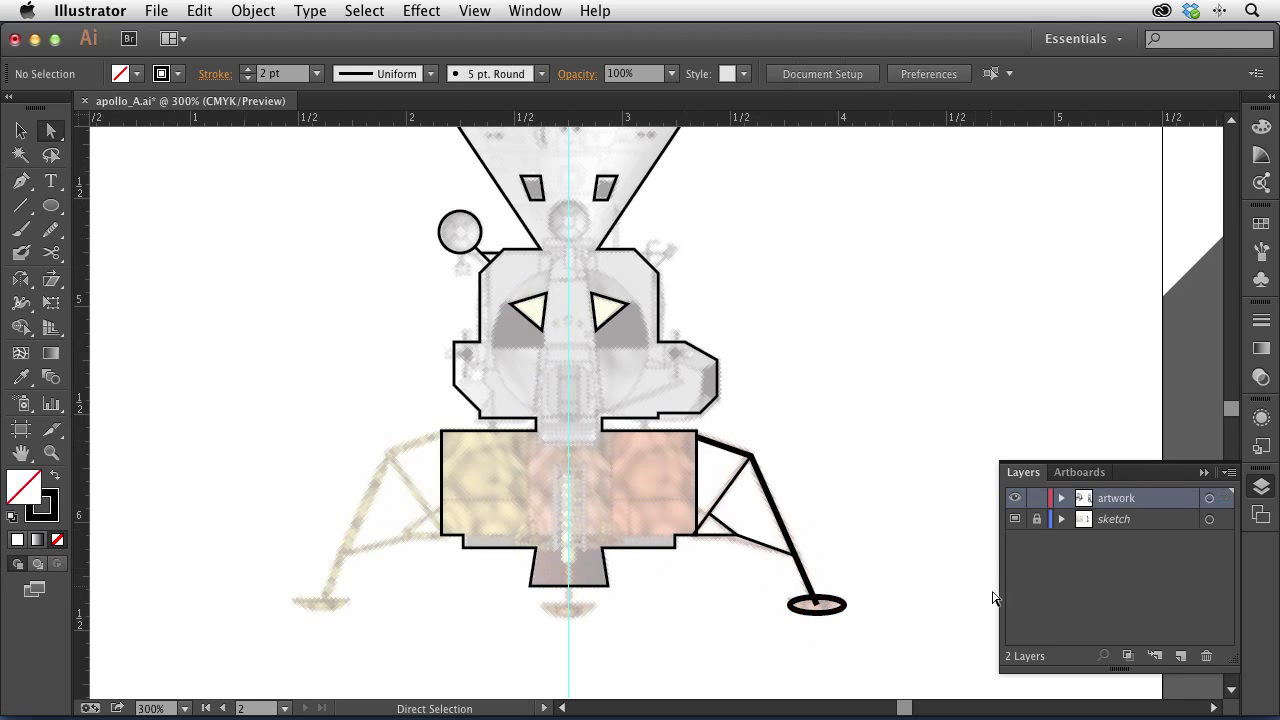
click(817, 600)
key(Delete)
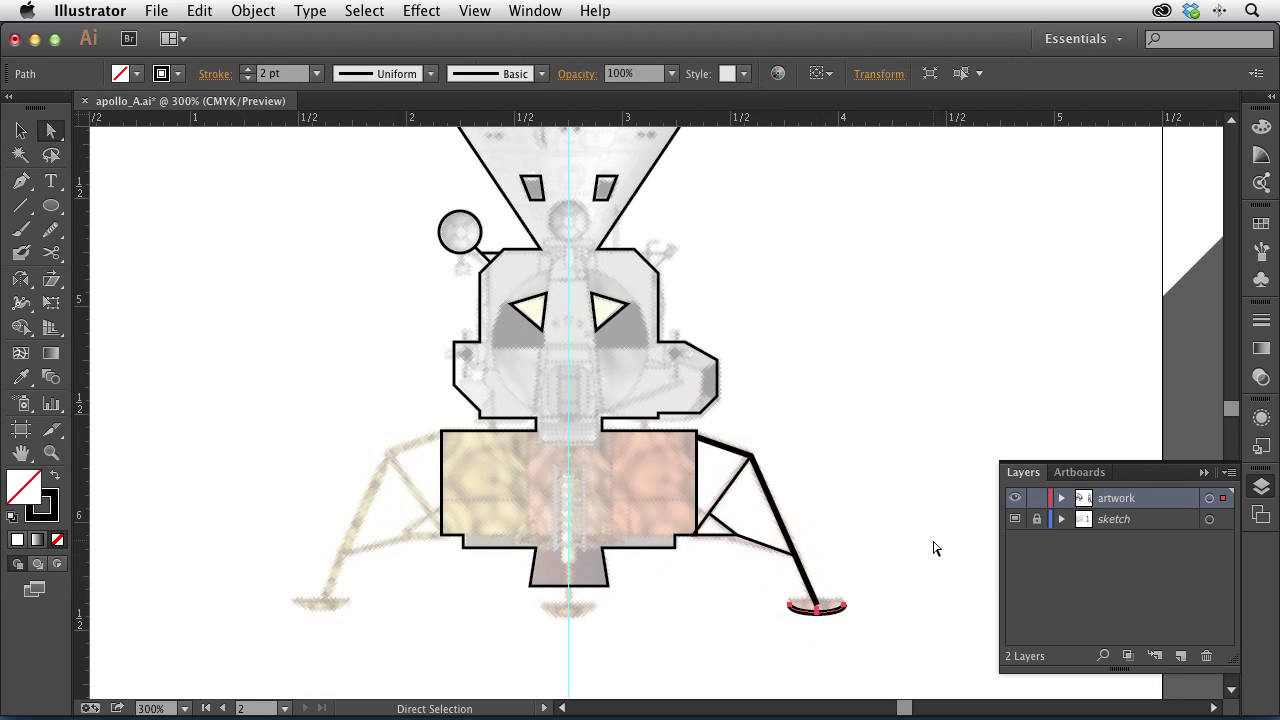
key(ctrl+j)
- Swap the foot pad's fill and stroke so it becomes solid black
click(778, 547)
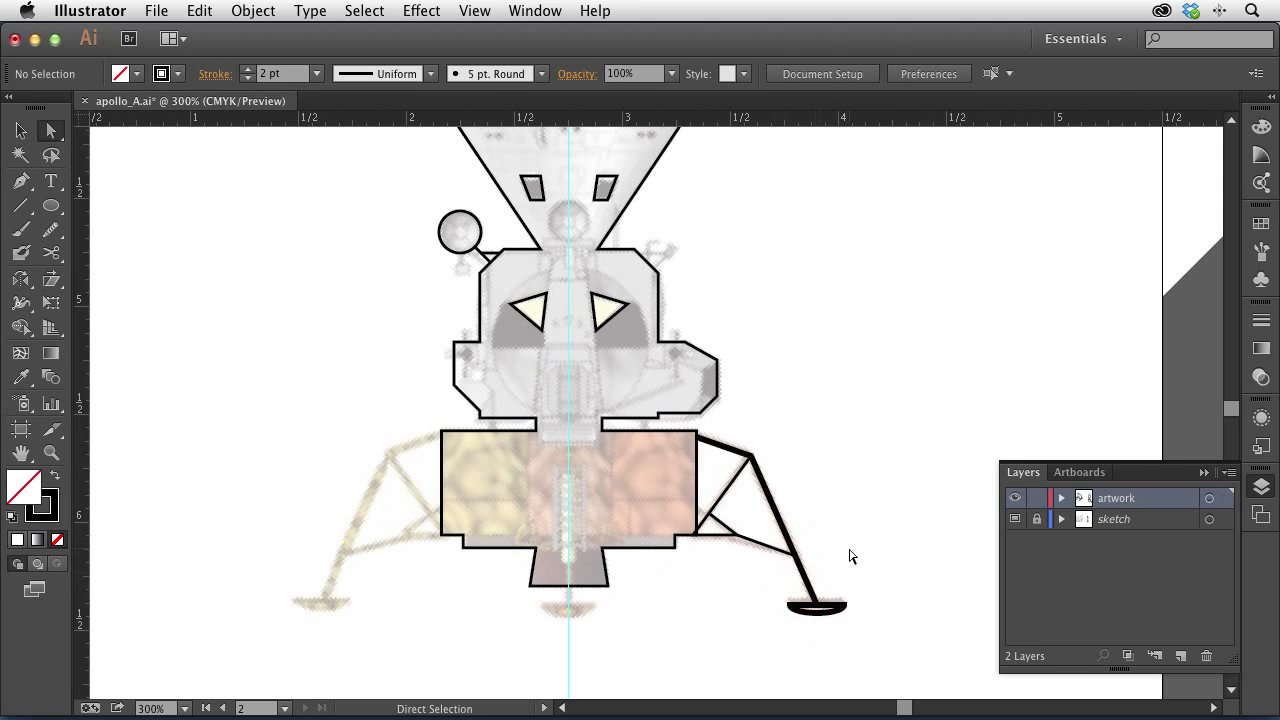
click(832, 611)
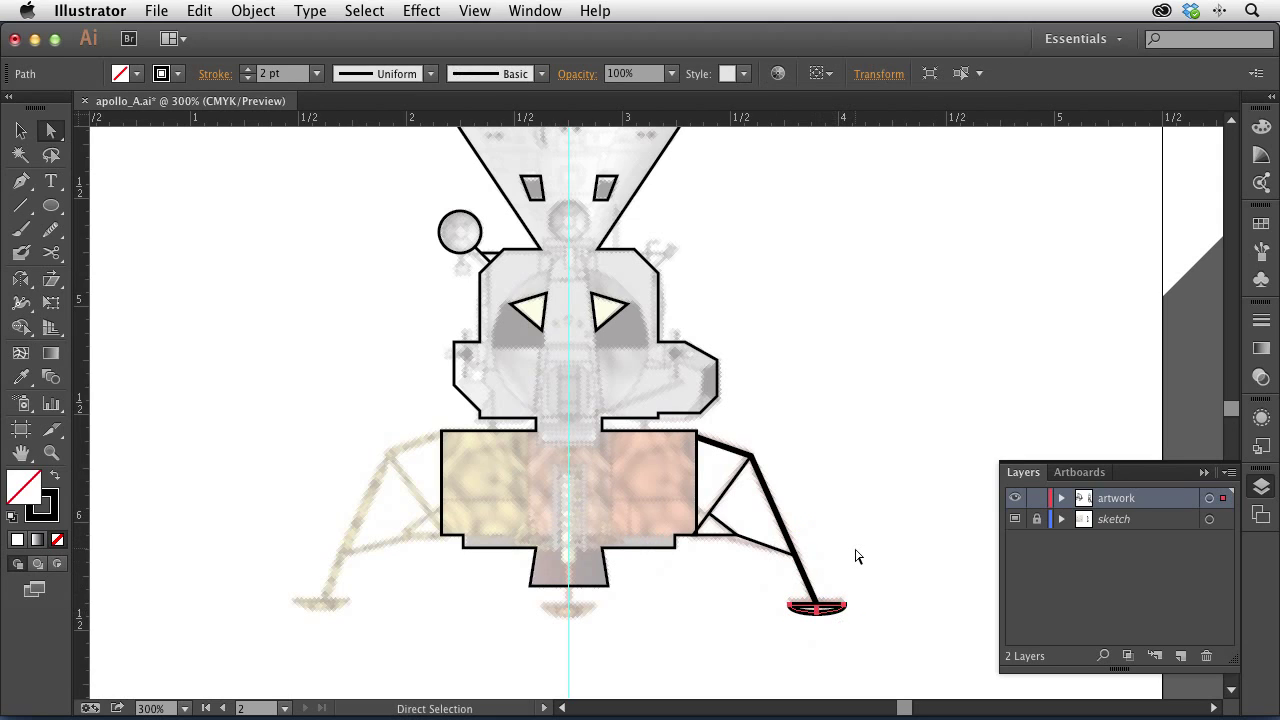
click(47, 512)
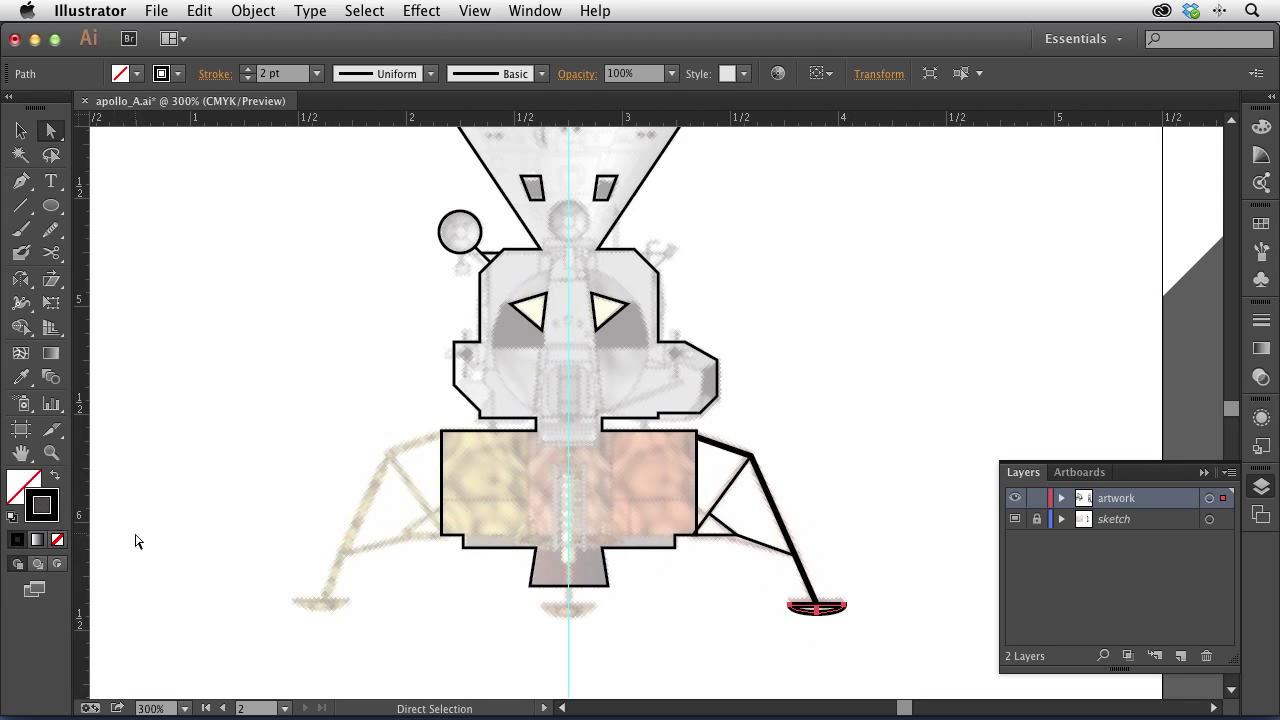
key(super)
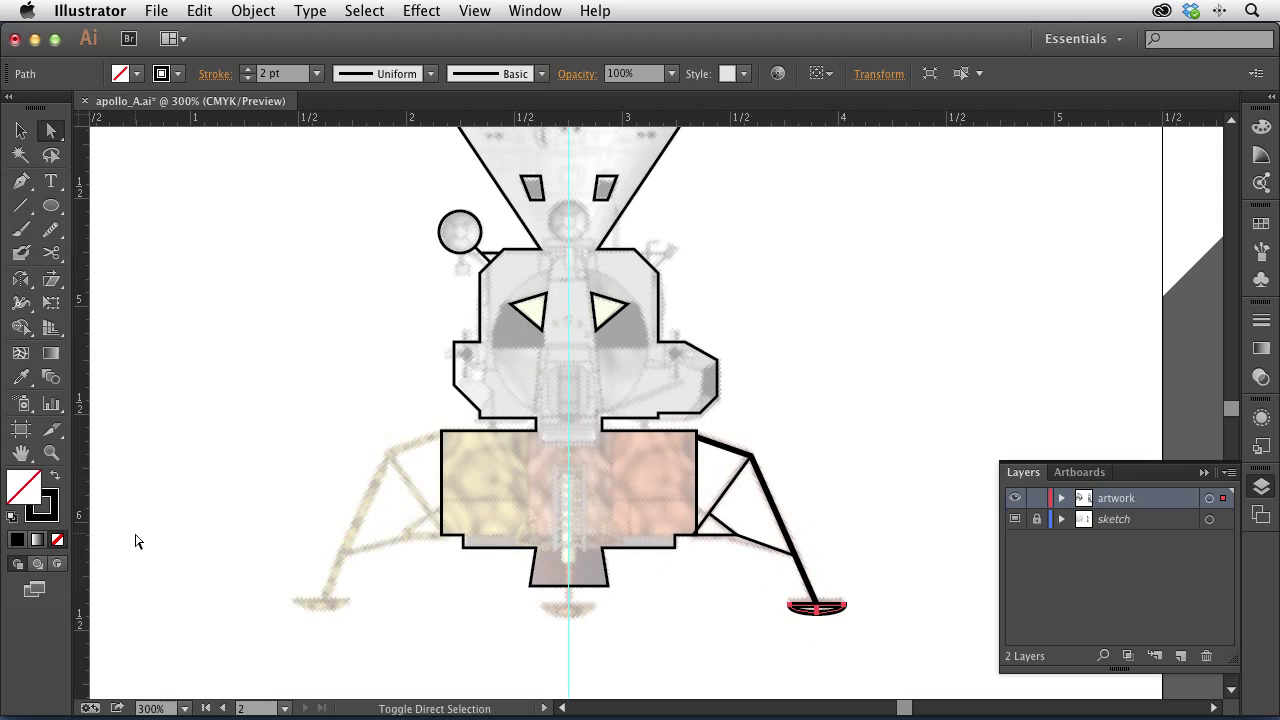
key(shift+x)
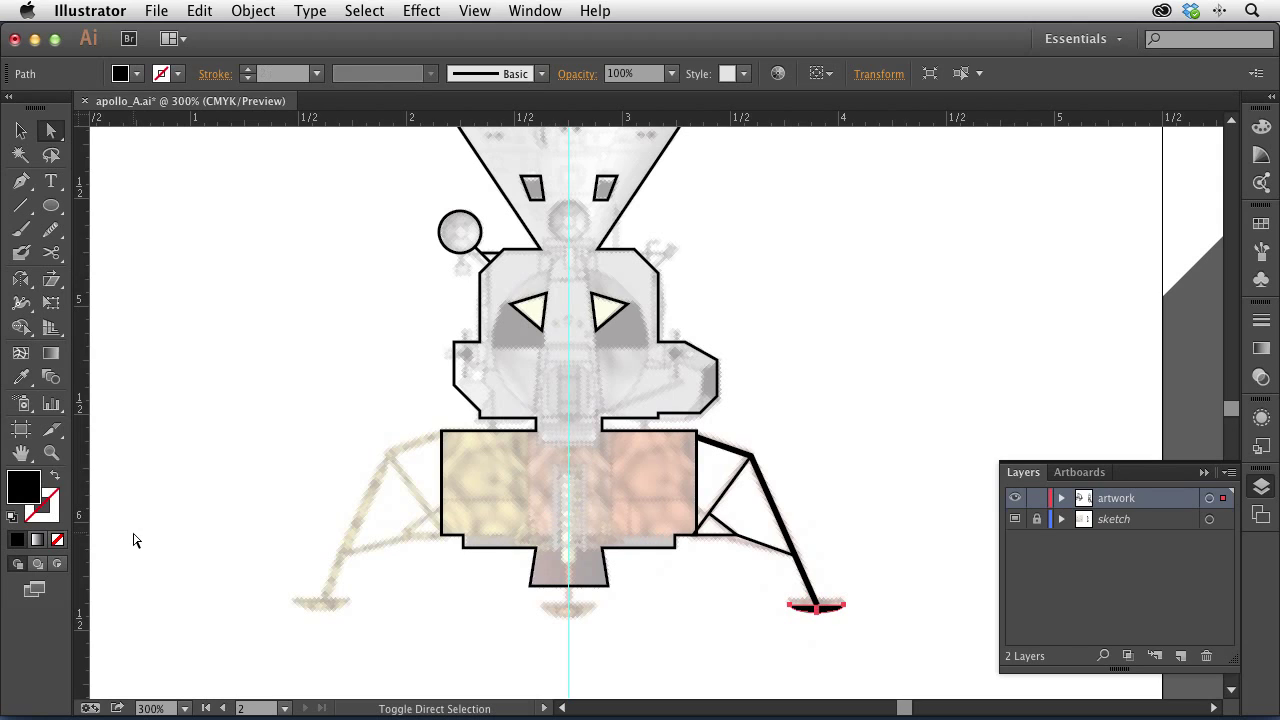
click(873, 569)
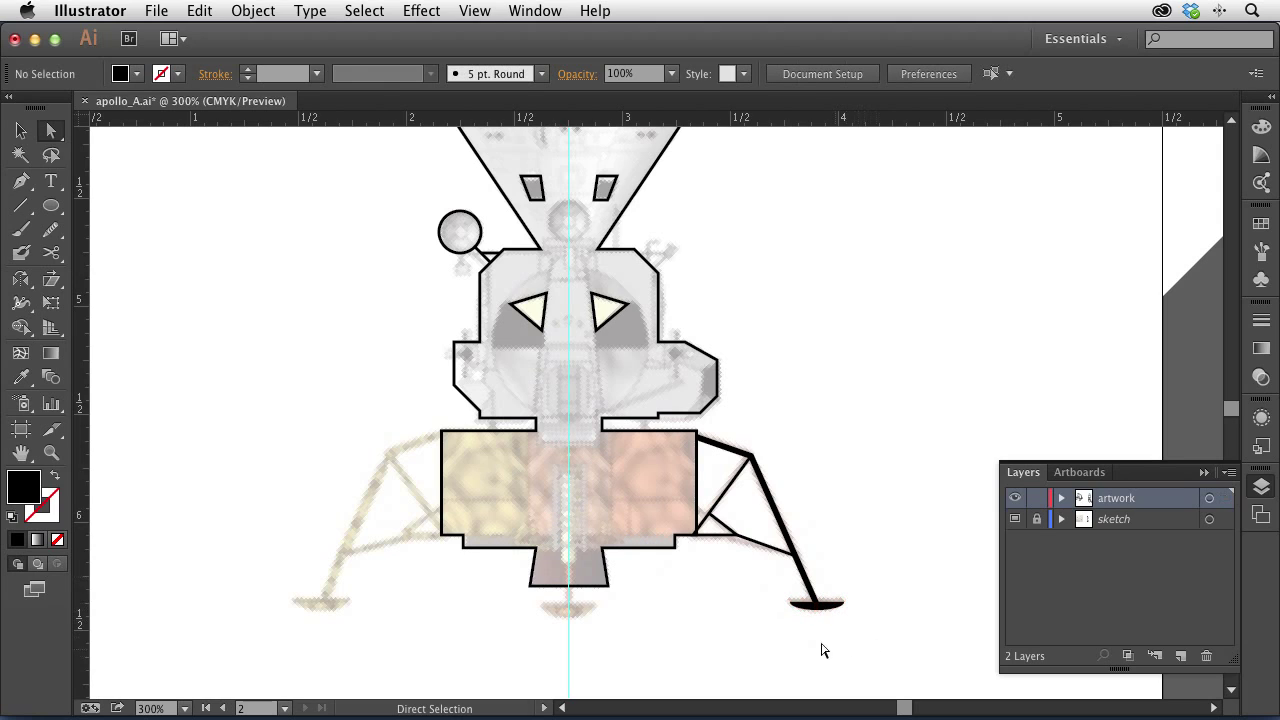
- Copy the foot pad to the centre and pull down a new middle anchor to reshape it
click(21, 130)
click(834, 605)
drag(834, 607, 578, 609)
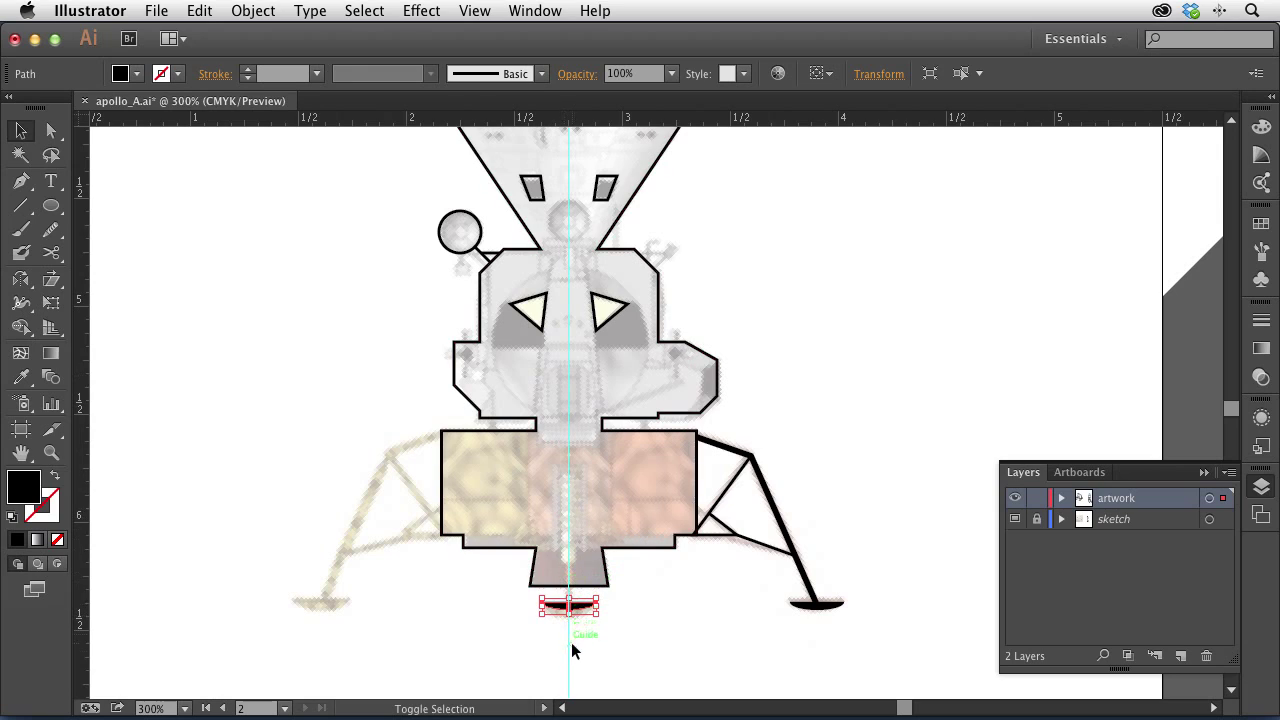
click(22, 186)
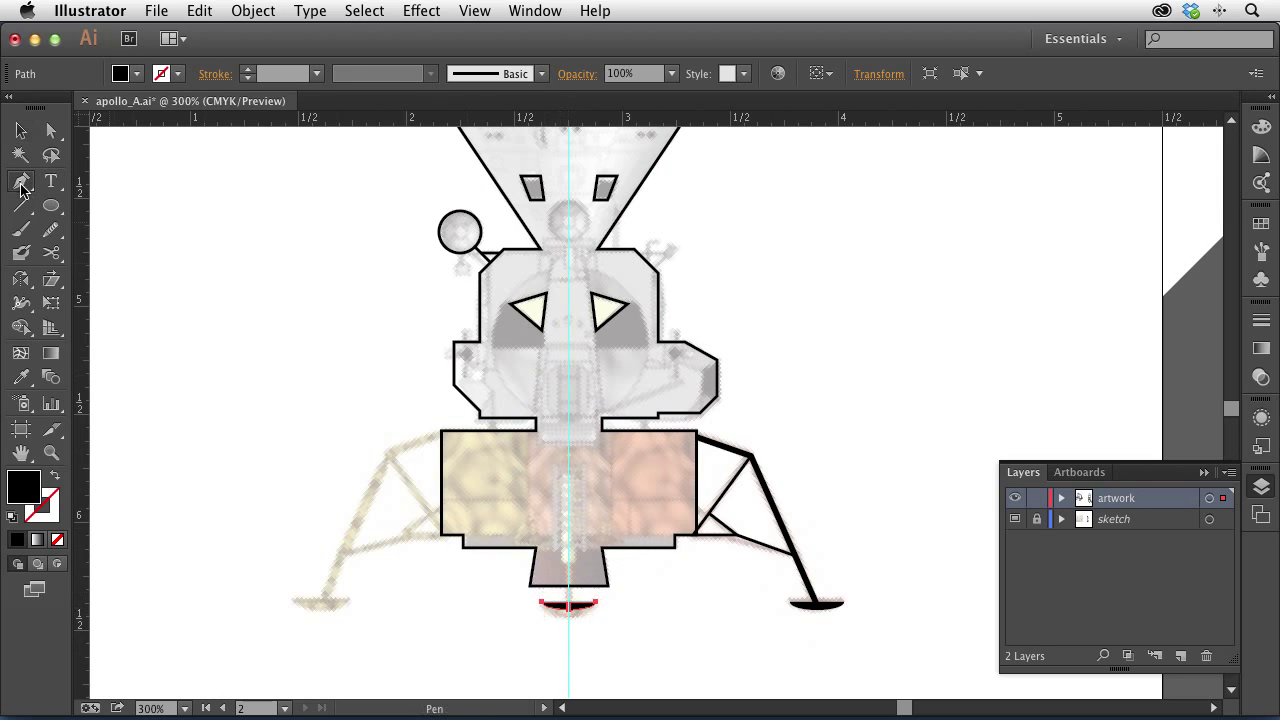
click(568, 605)
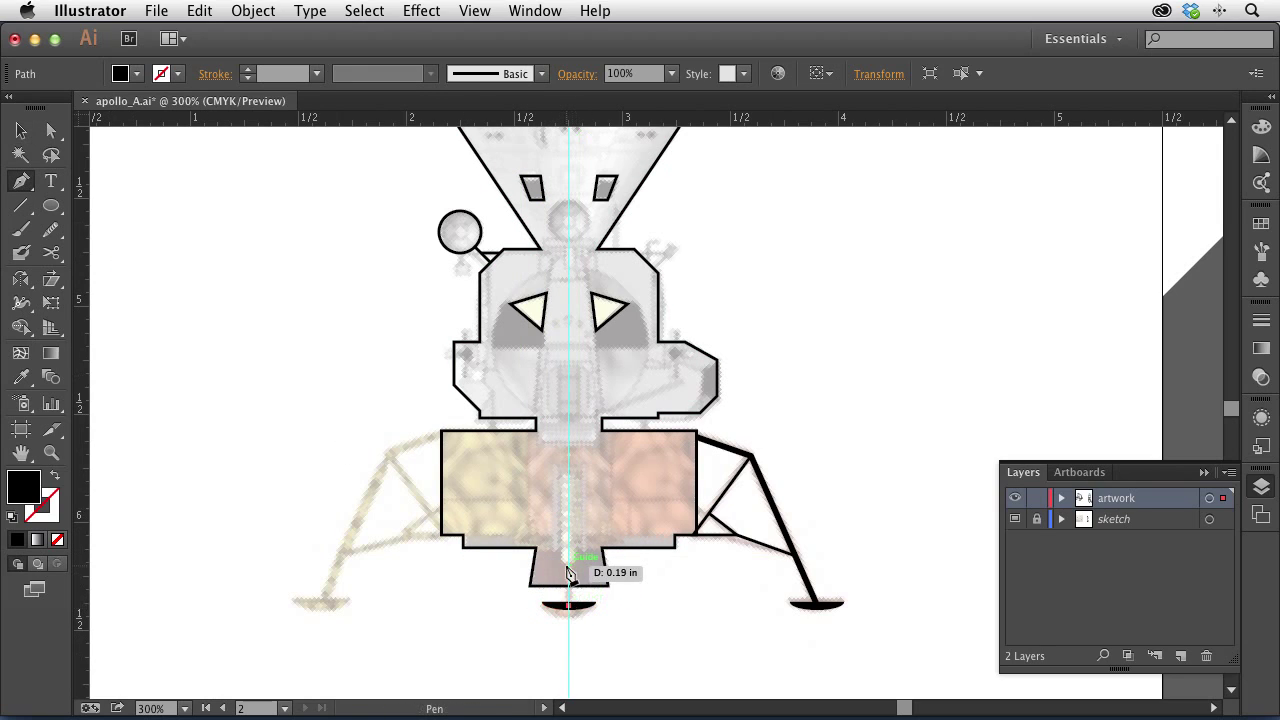
click(568, 568)
key(a)
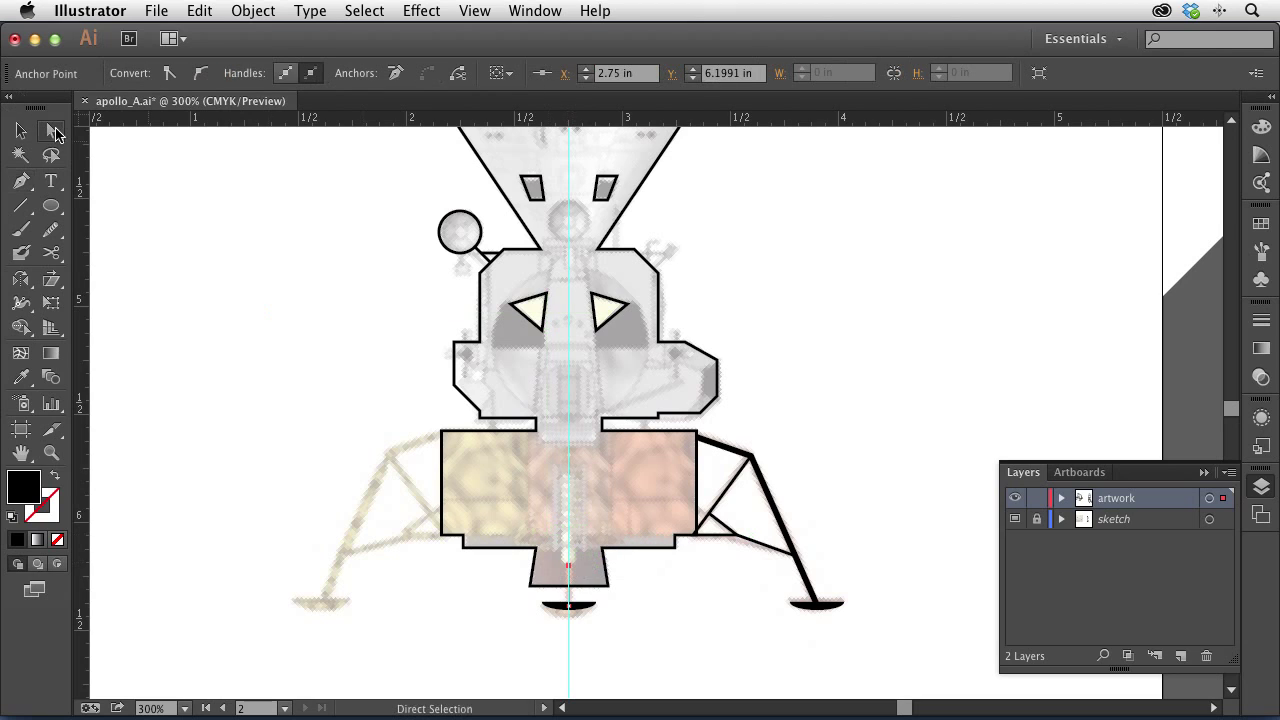
drag(573, 572, 572, 592)
key(shift+x)
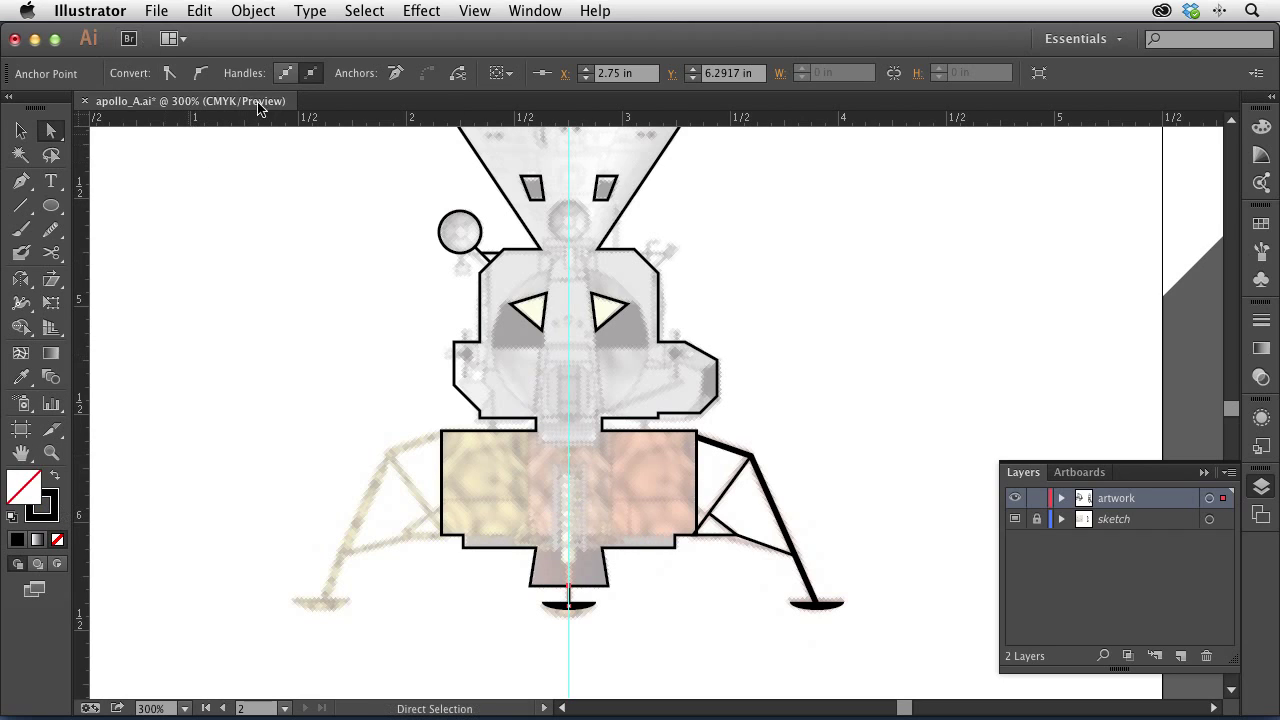
click(21, 130)
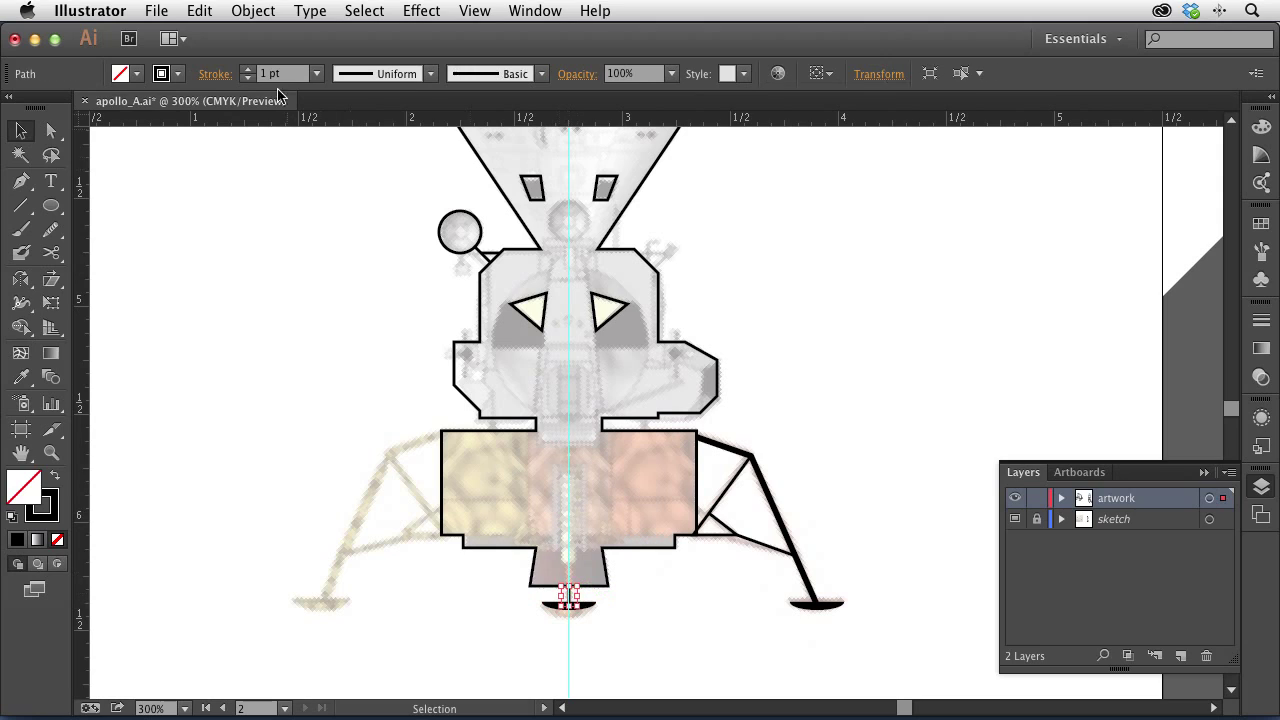
click(237, 220)
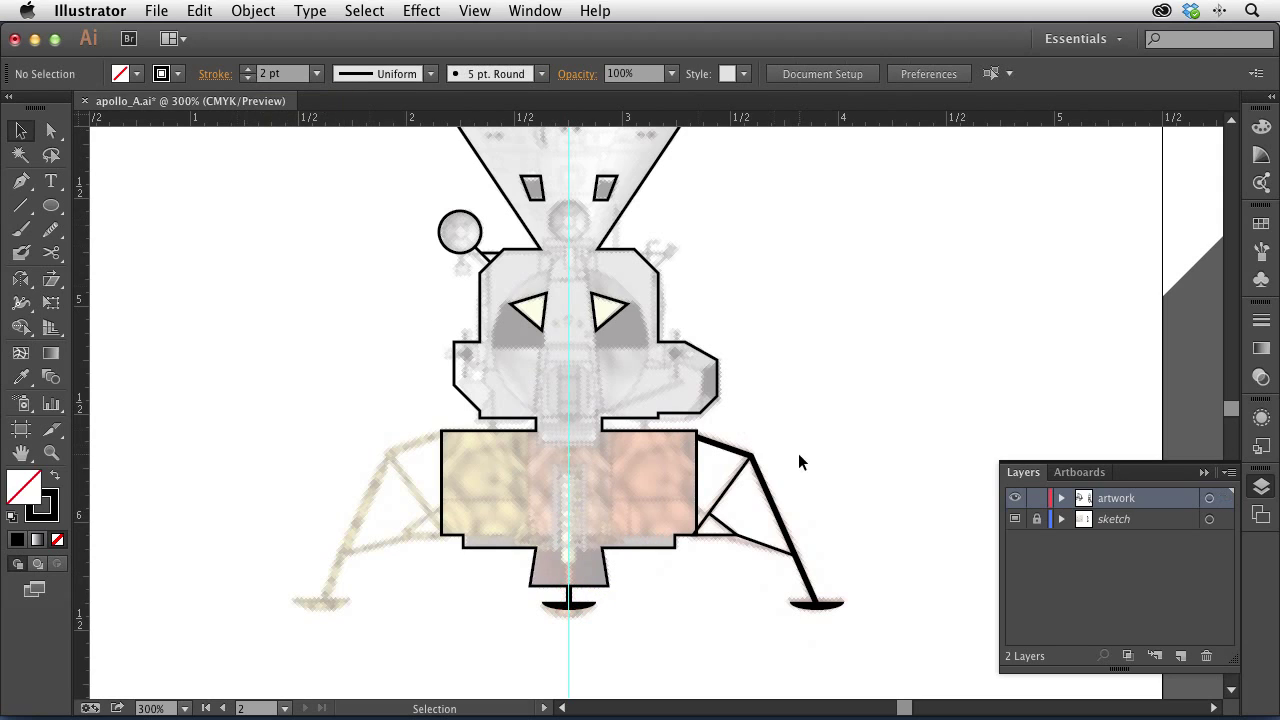
- Reflect a copy of the right landing leg across the centre guide to form the left leg
drag(708, 656, 897, 437)
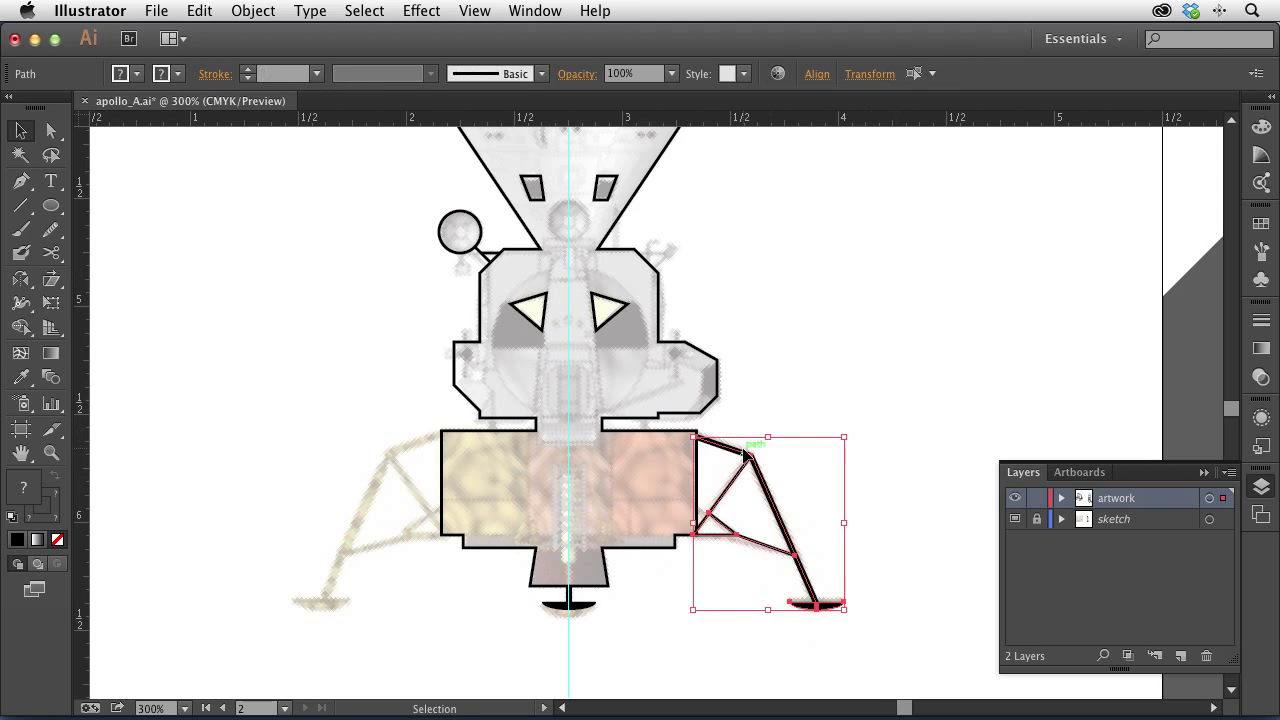
key(o)
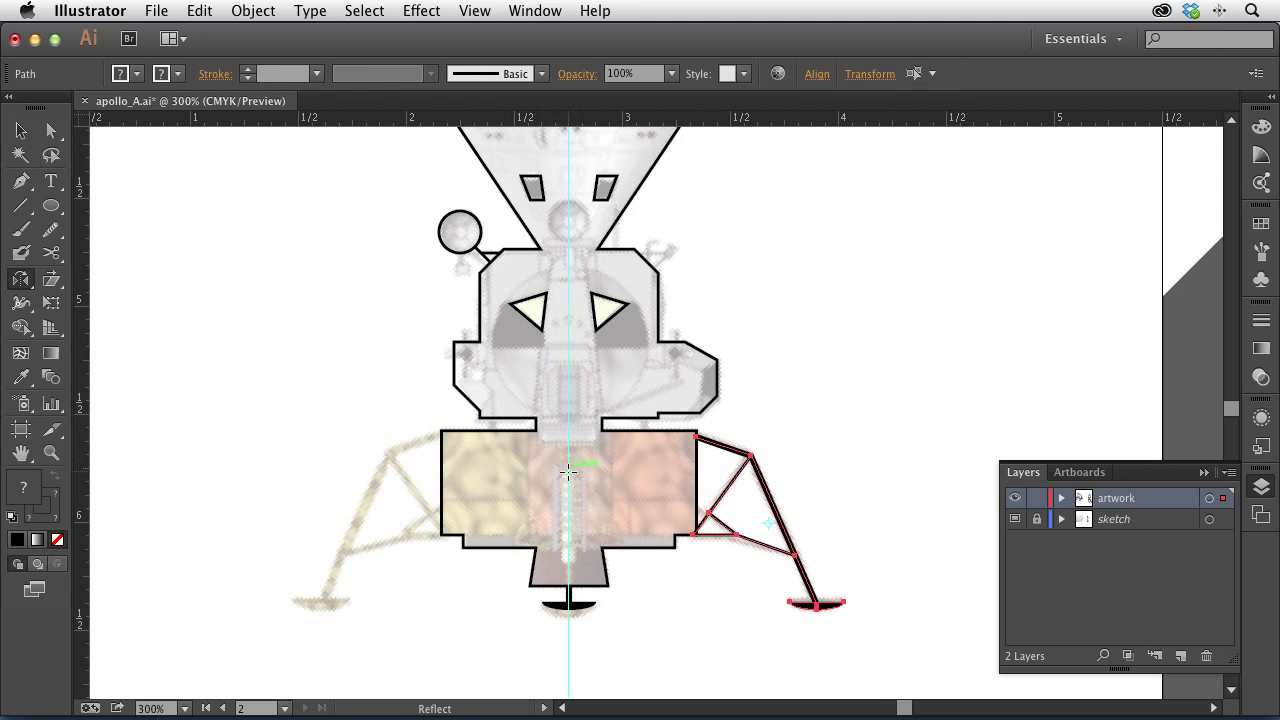
click(571, 620)
drag(571, 620, 843, 452)
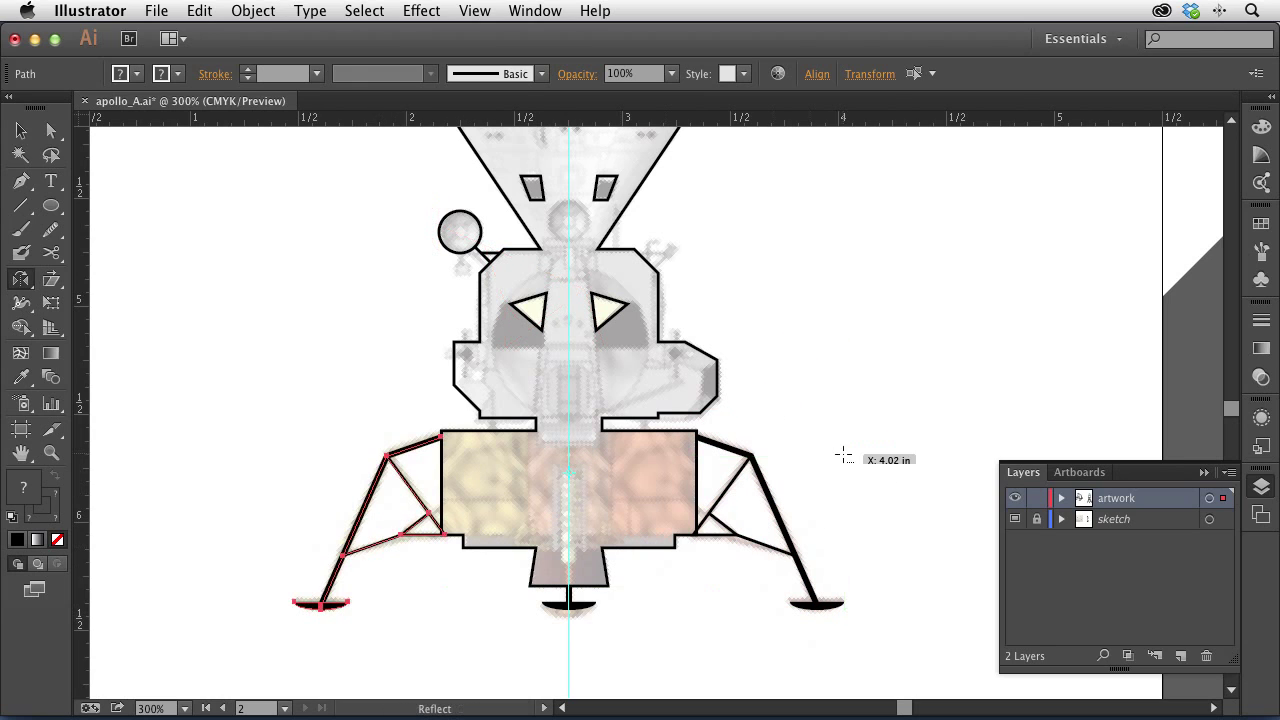
click(18, 131)
click(302, 322)
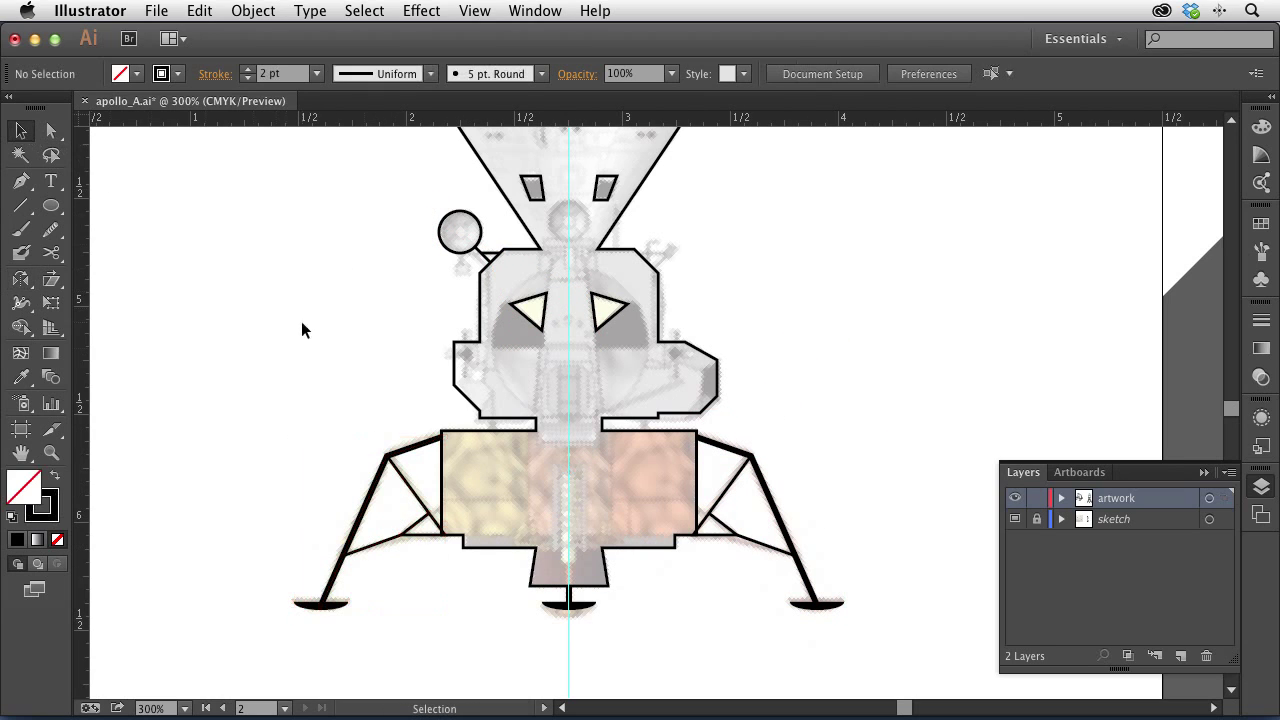
key(super+minus)
key(super+minus)
drag(561, 318, 573, 469)
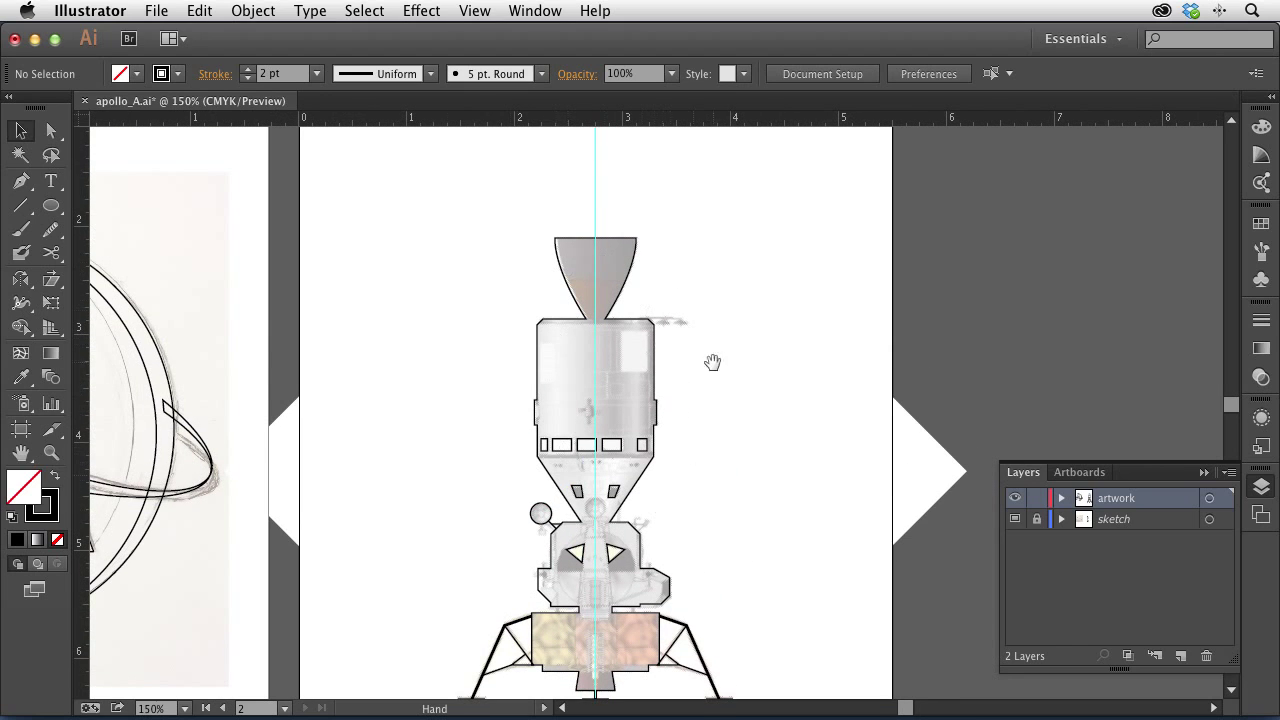
- Group all the spacecraft's paths and drag the group onto the sketch artboard beside the A
scroll(730, 508, down, 5)
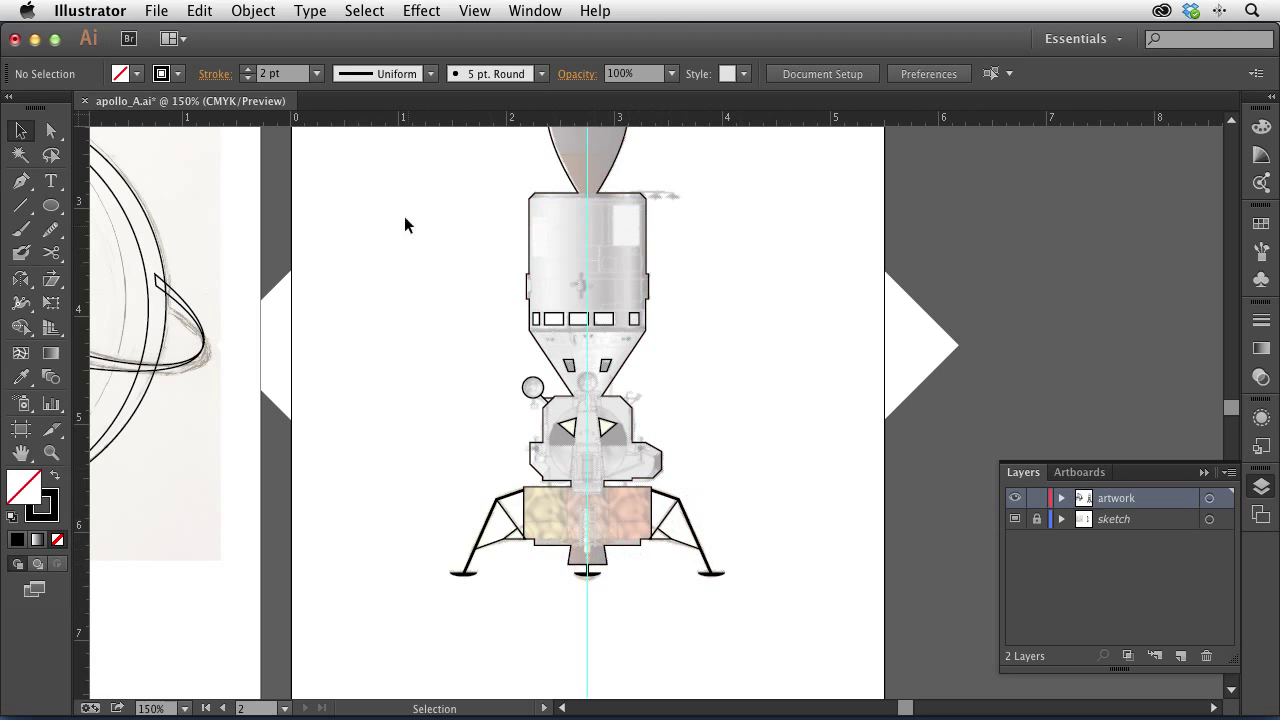
drag(384, 177, 834, 657)
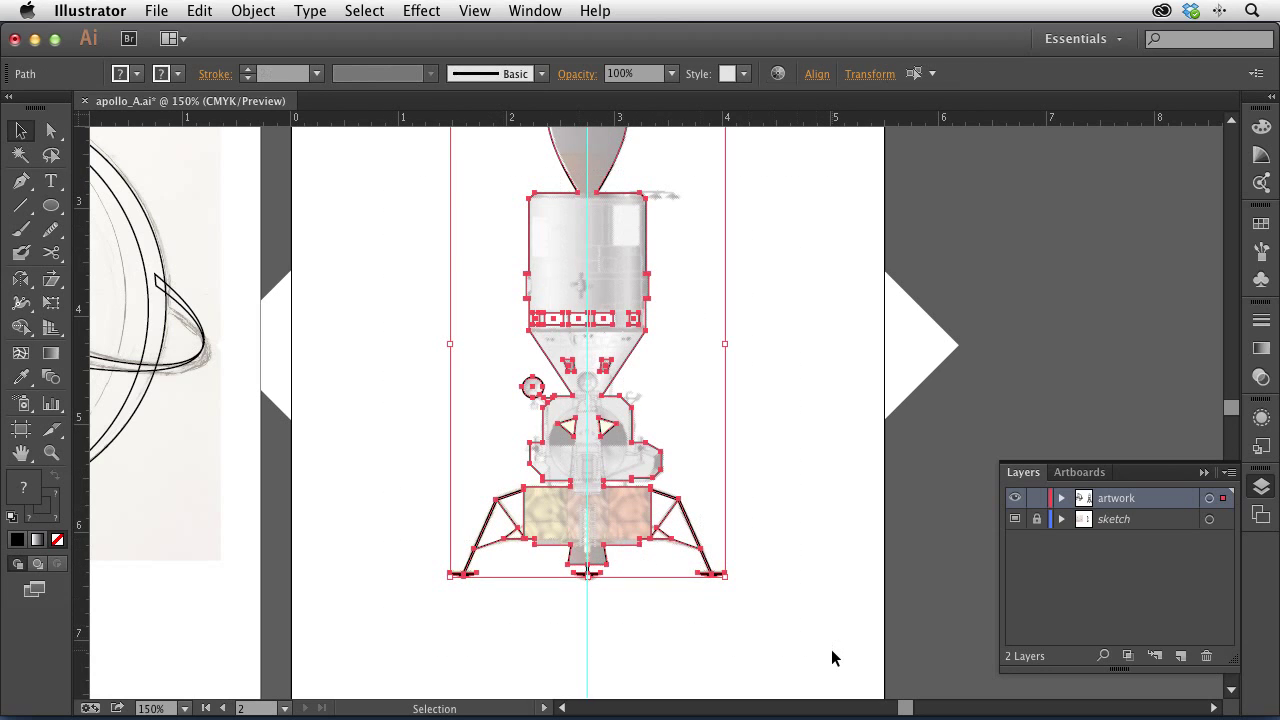
key(a)
key(v)
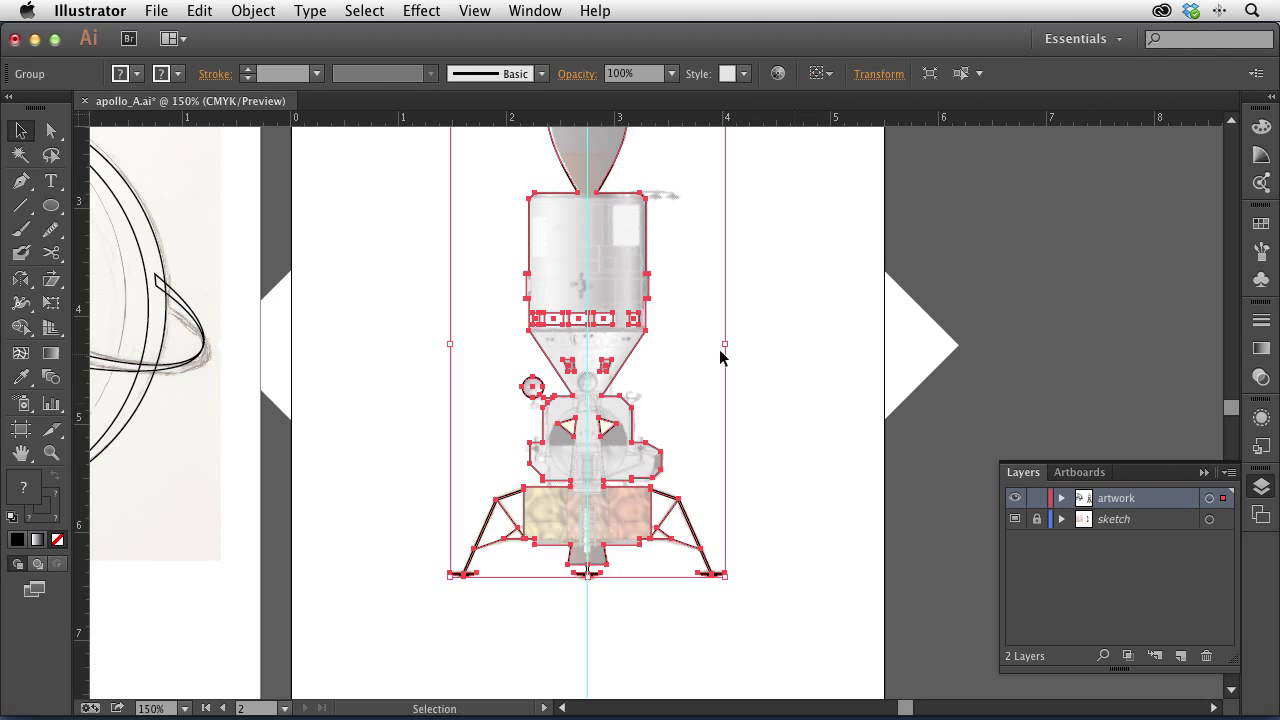
click(811, 334)
mouse_move(500, 430)
mouse_down()
mouse_move(829, 437)
mouse_move(886, 458)
mouse_up()
mouse_move(1034, 337)
mouse_down()
mouse_move(391, 371)
mouse_move(277, 323)
mouse_move(280, 378)
mouse_move(310, 420)
mouse_move(435, 418)
mouse_up()
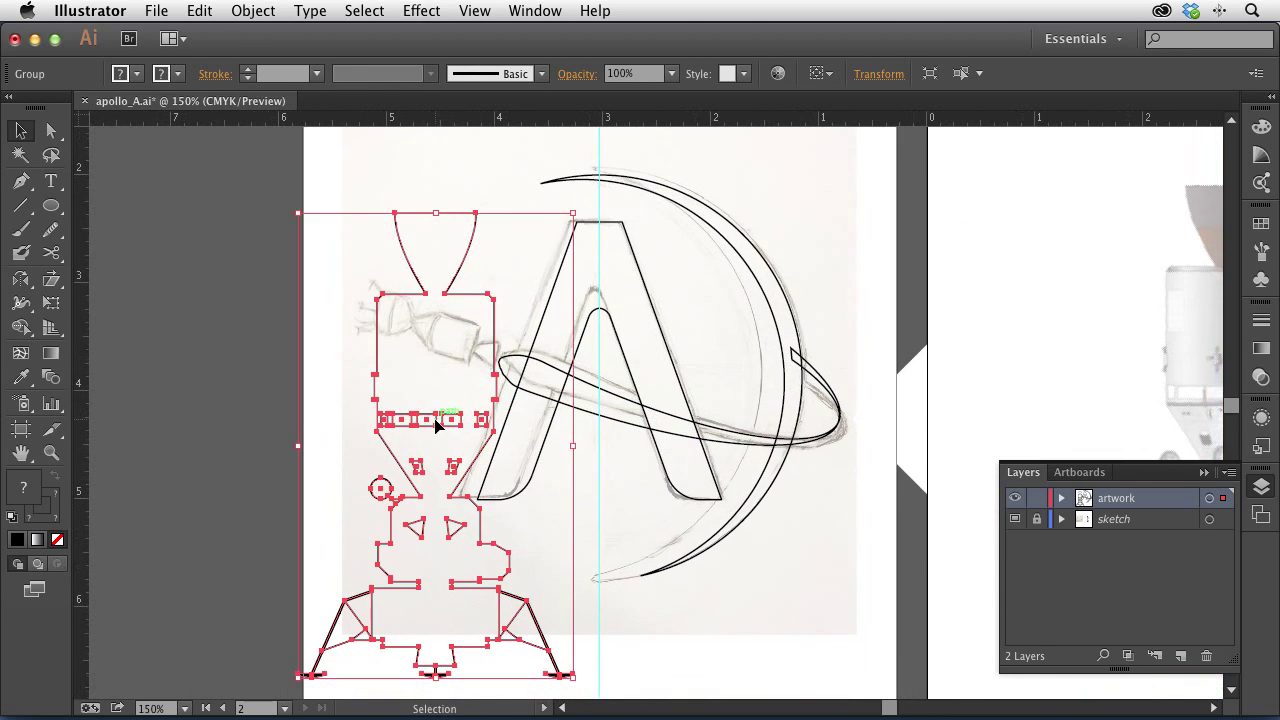
- Rotate the spacecraft to follow the sketched trail and move it up and left over the sketch
key(r)
drag(543, 240, 706, 597)
click(20, 130)
key(space)
drag(285, 293, 421, 587)
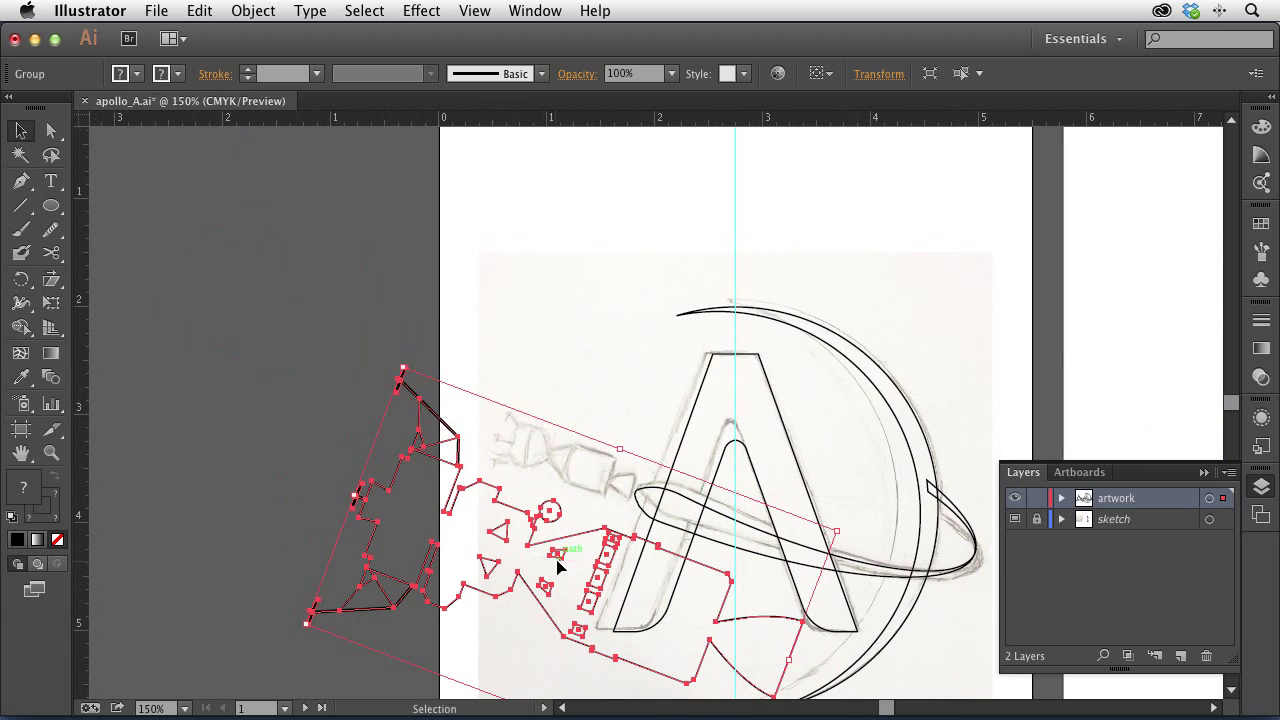
drag(547, 550, 537, 443)
- Shrink the spacecraft to about 74% and move it onto the sketched craft
key(s)
drag(958, 170, 727, 278)
drag(811, 240, 746, 289)
click(20, 130)
drag(547, 445, 567, 486)
click(553, 362)
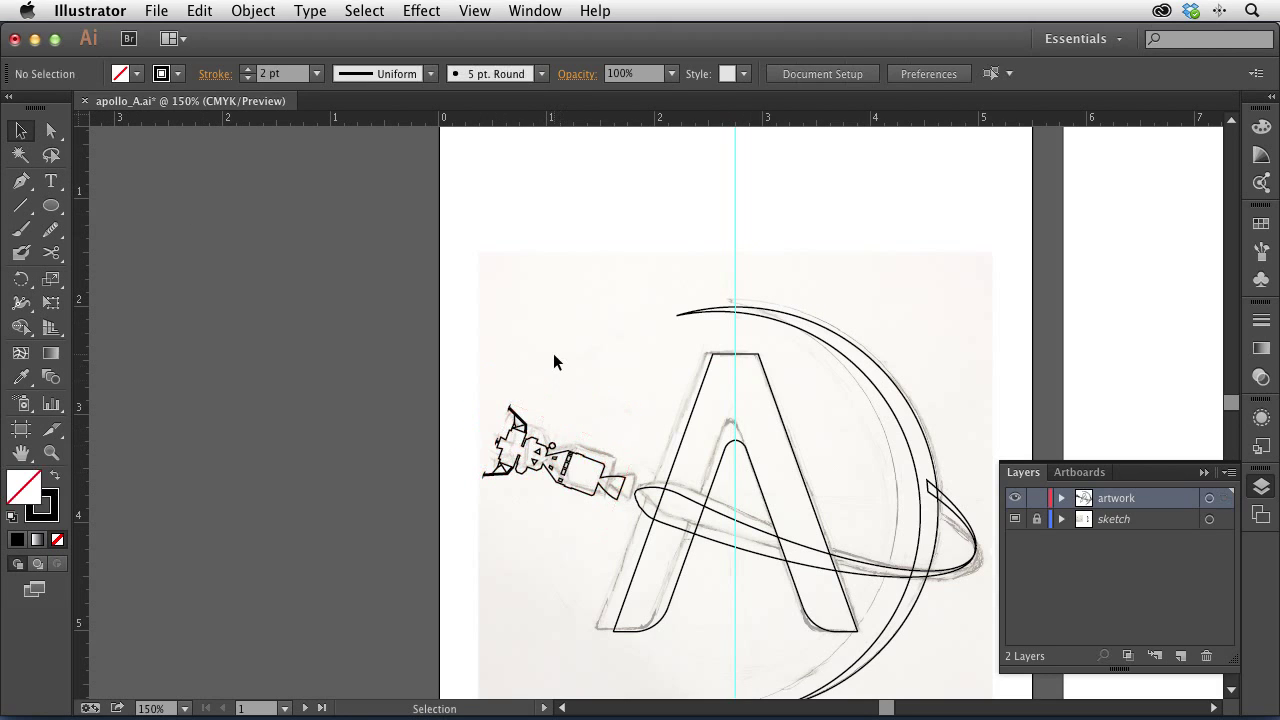
- Zoom in to inspect the small spacecraft, then return it to its larger rotated size
key(z)
drag(466, 371, 733, 593)
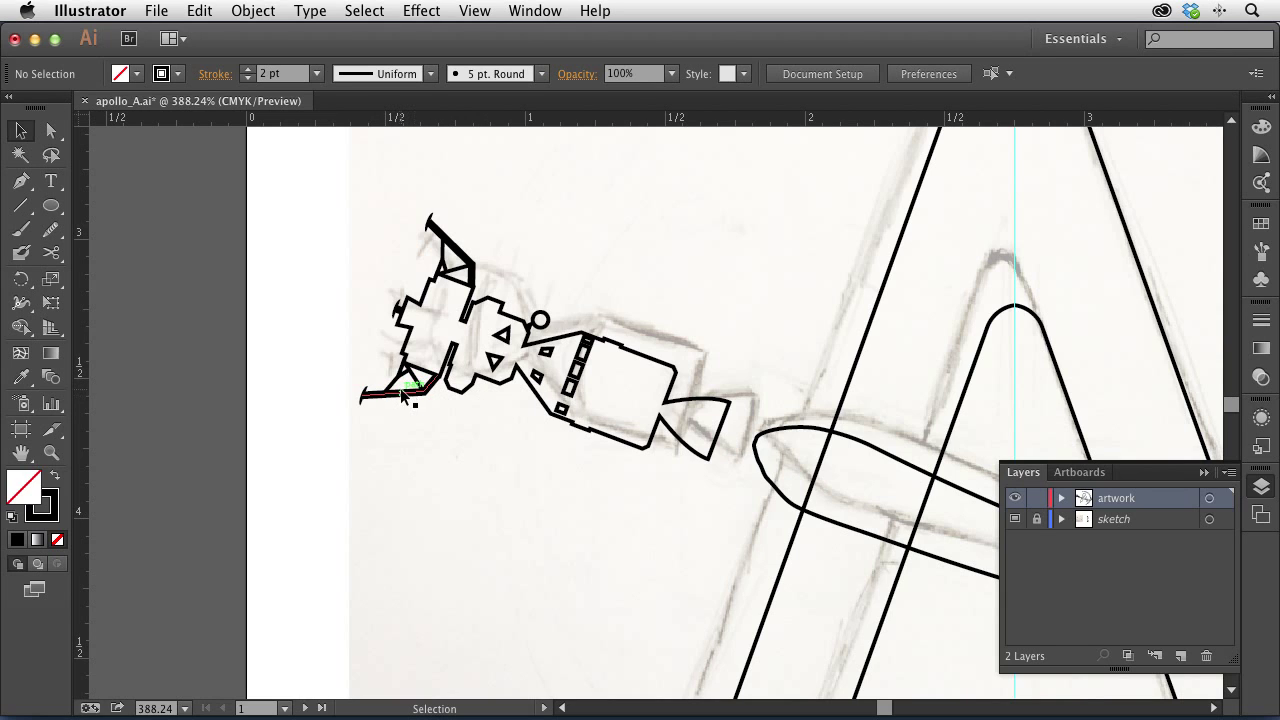
key(super+minus)
key(super+minus)
key(super+minus)
scroll(403, 397, right, 5)
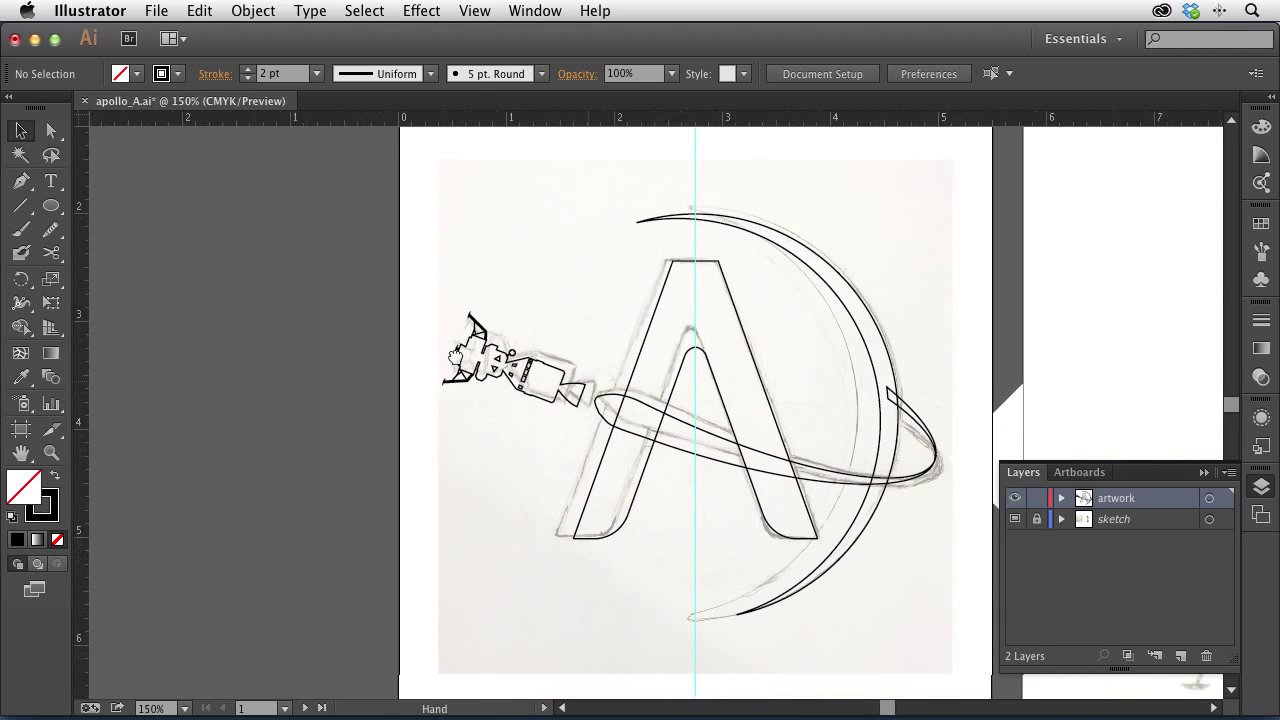
click(424, 357)
drag(424, 357, 196, 293)
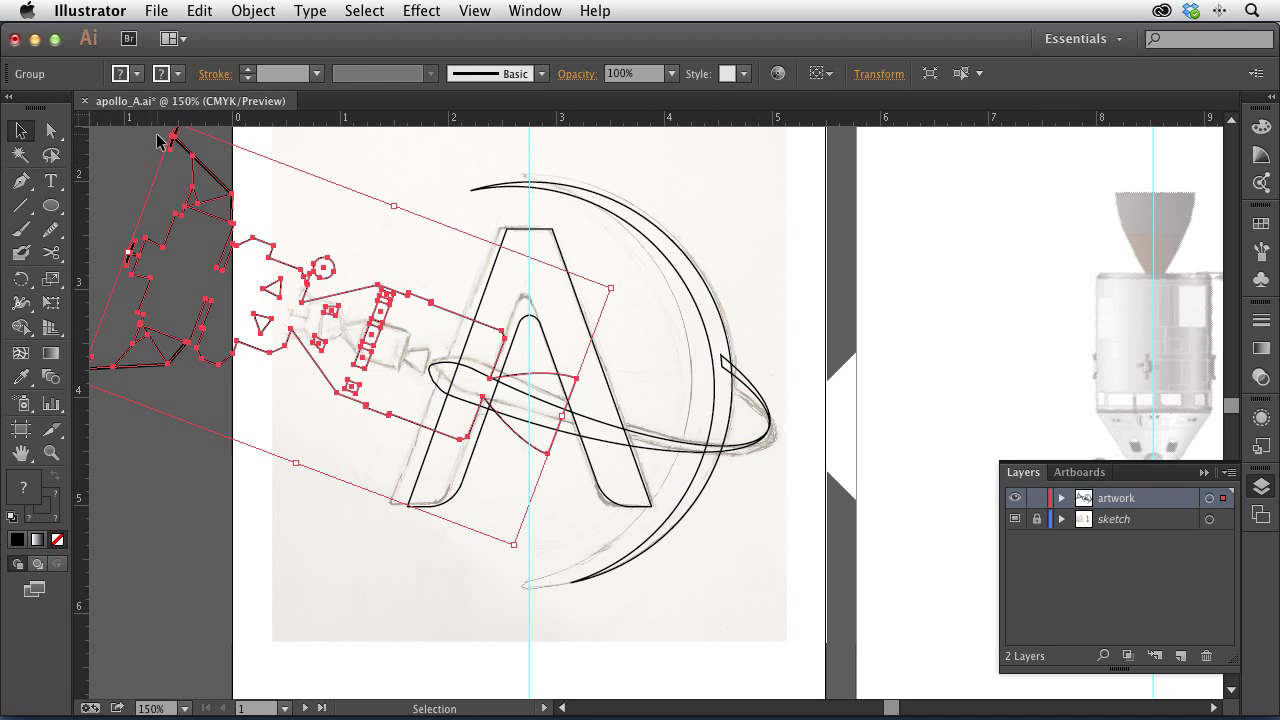
- Enable Scale Strokes & Effects in the General preferences
key(super+k)
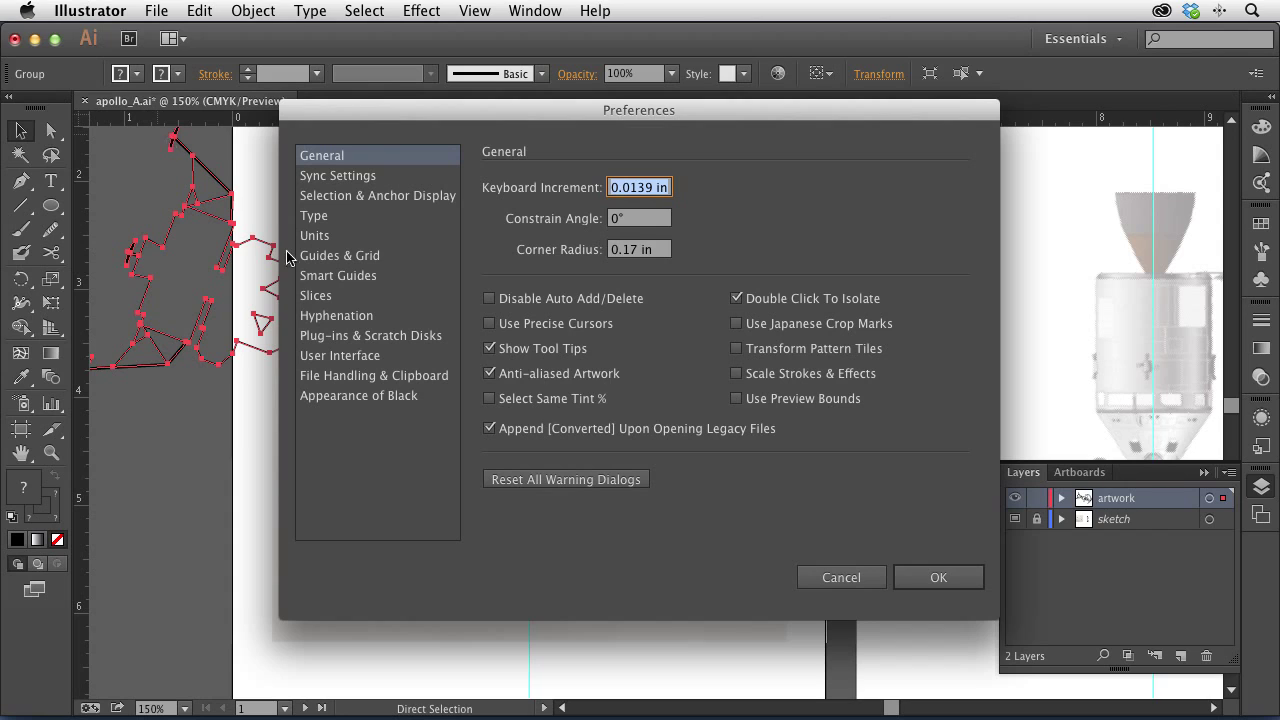
click(737, 377)
click(962, 584)
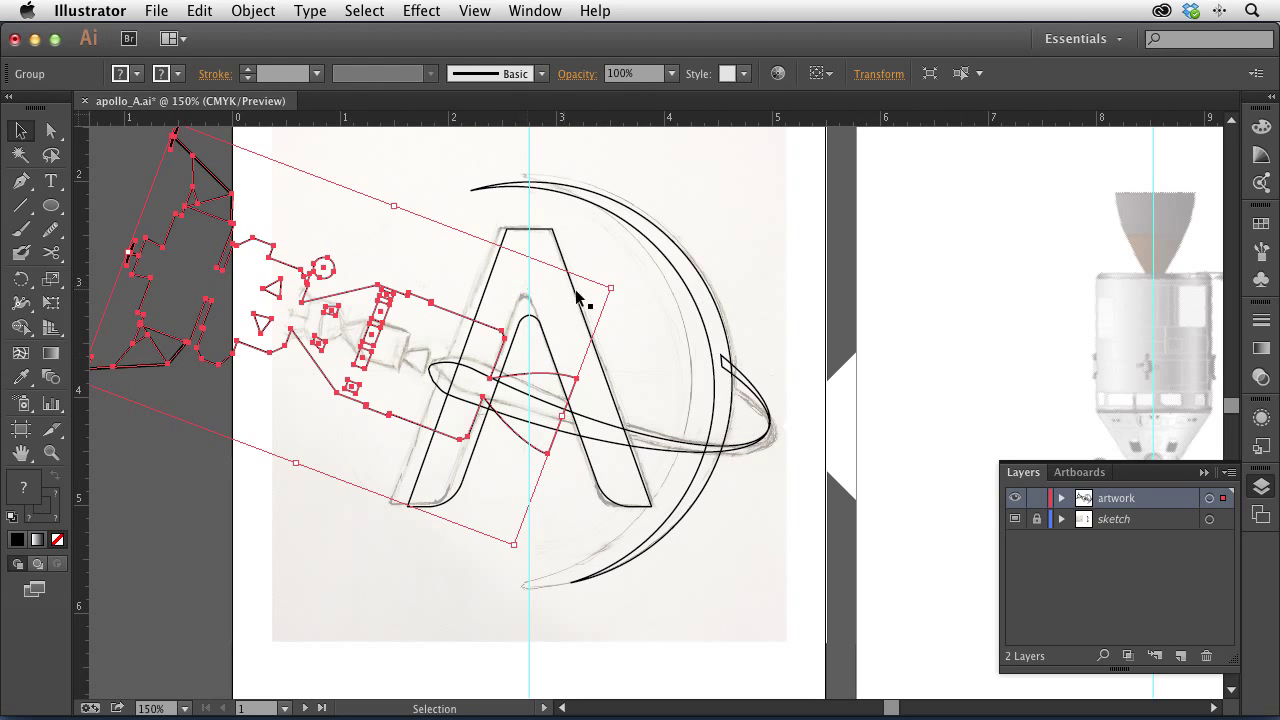
- Shrink the spacecraft to about 83% and nudge it onto the sketched spacecraft
key(s)
drag(820, 225, 586, 223)
drag(488, 164, 461, 188)
key(v)
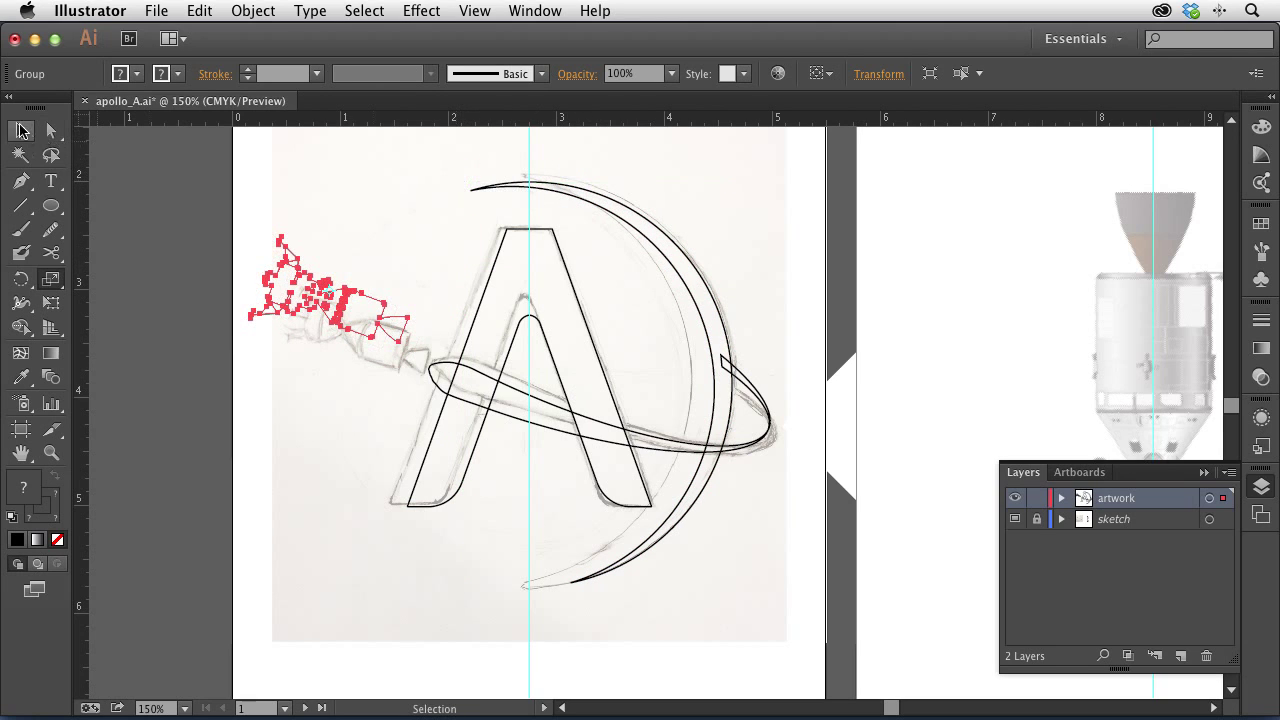
drag(361, 340, 431, 366)
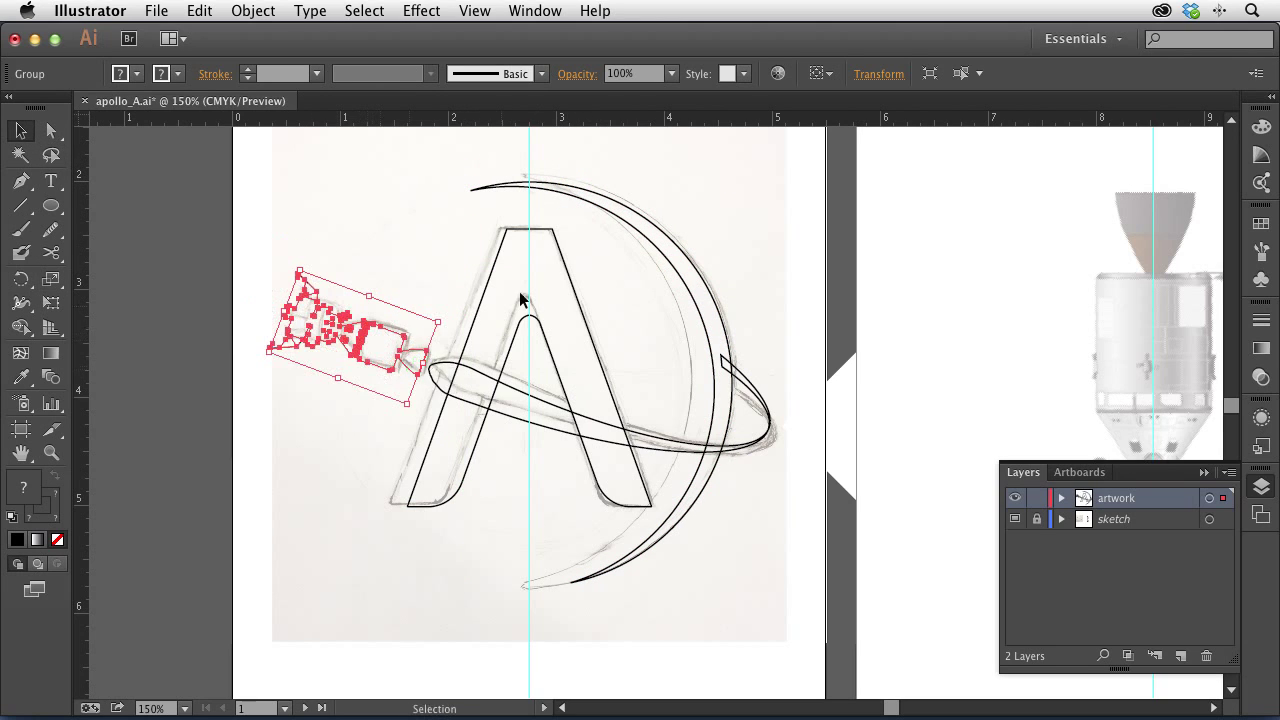
key(Right)
key(Right)
key(Down)
key(Down)
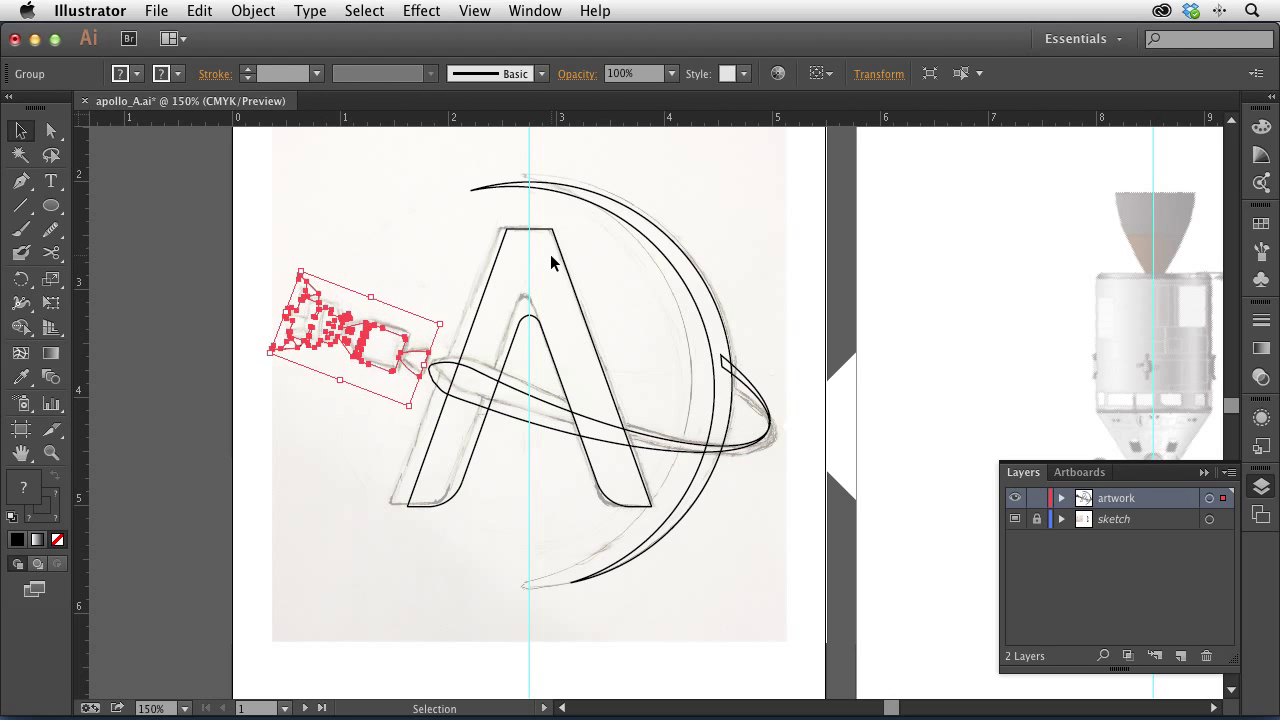
click(380, 237)
- Zoom in, squash the spacecraft slightly in height and nudge it down and right
key(super+space)
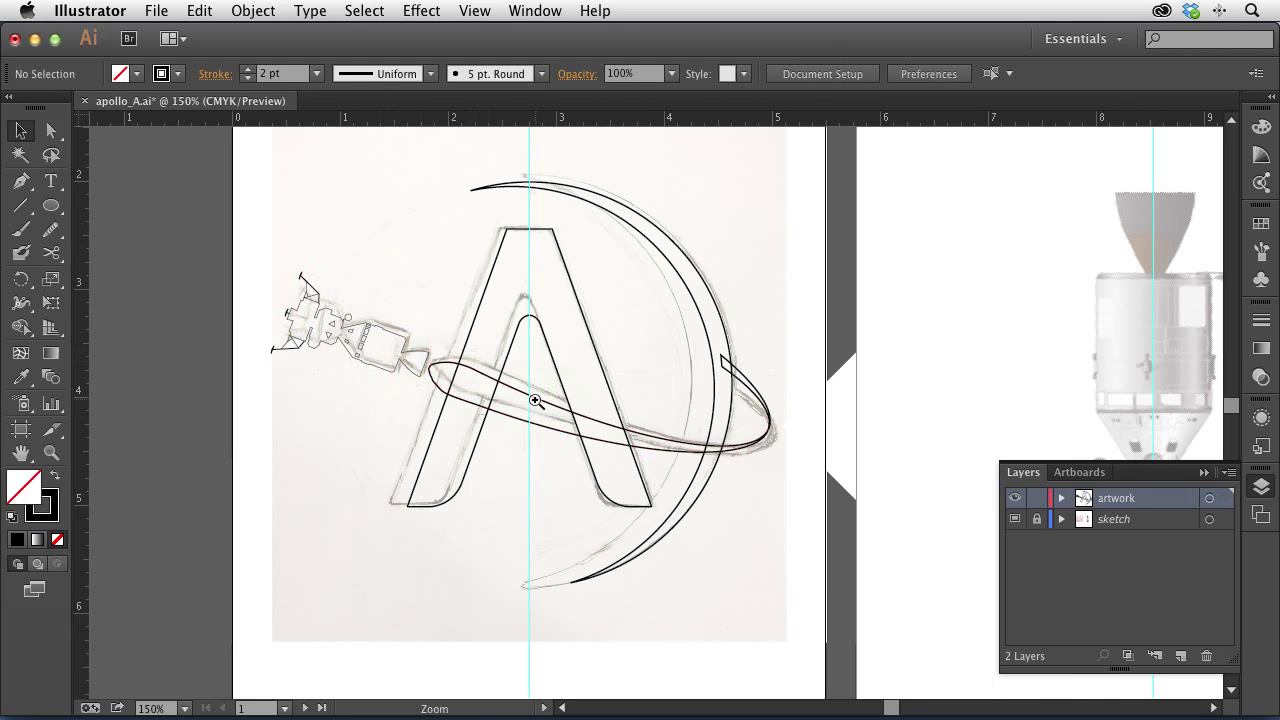
click(532, 400)
click(555, 390)
click(404, 325)
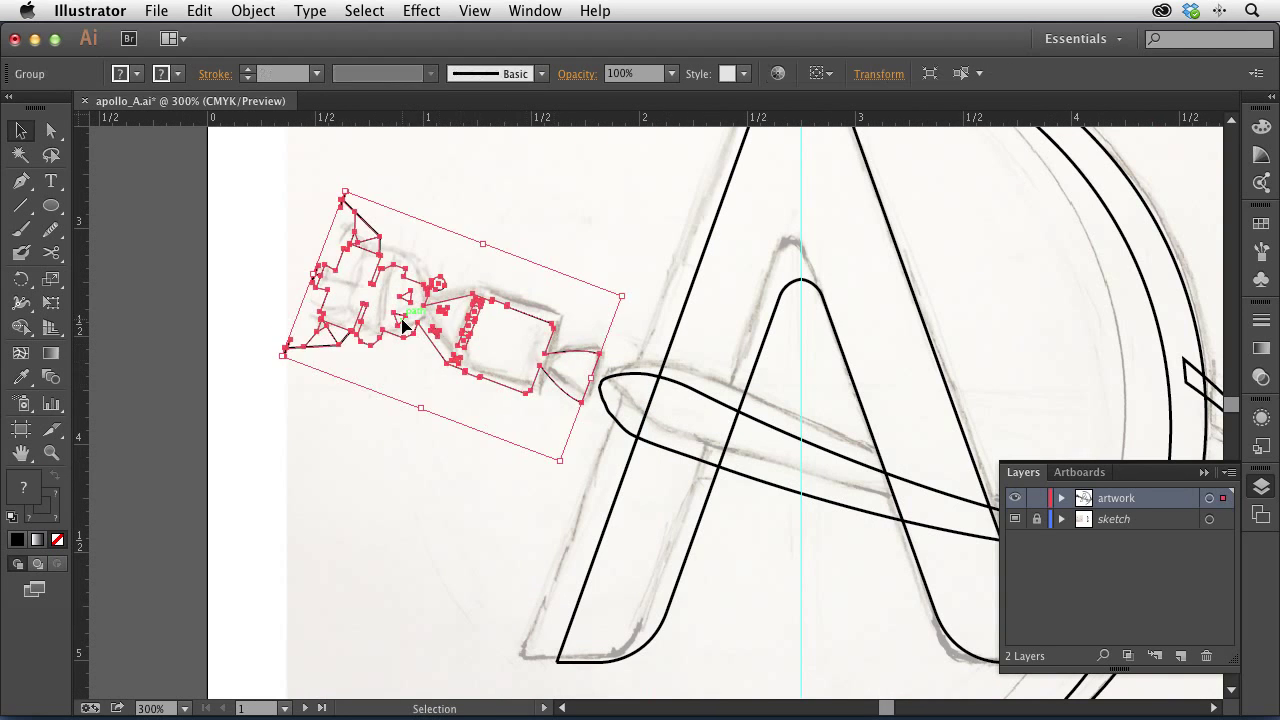
key(s)
drag(283, 217, 292, 176)
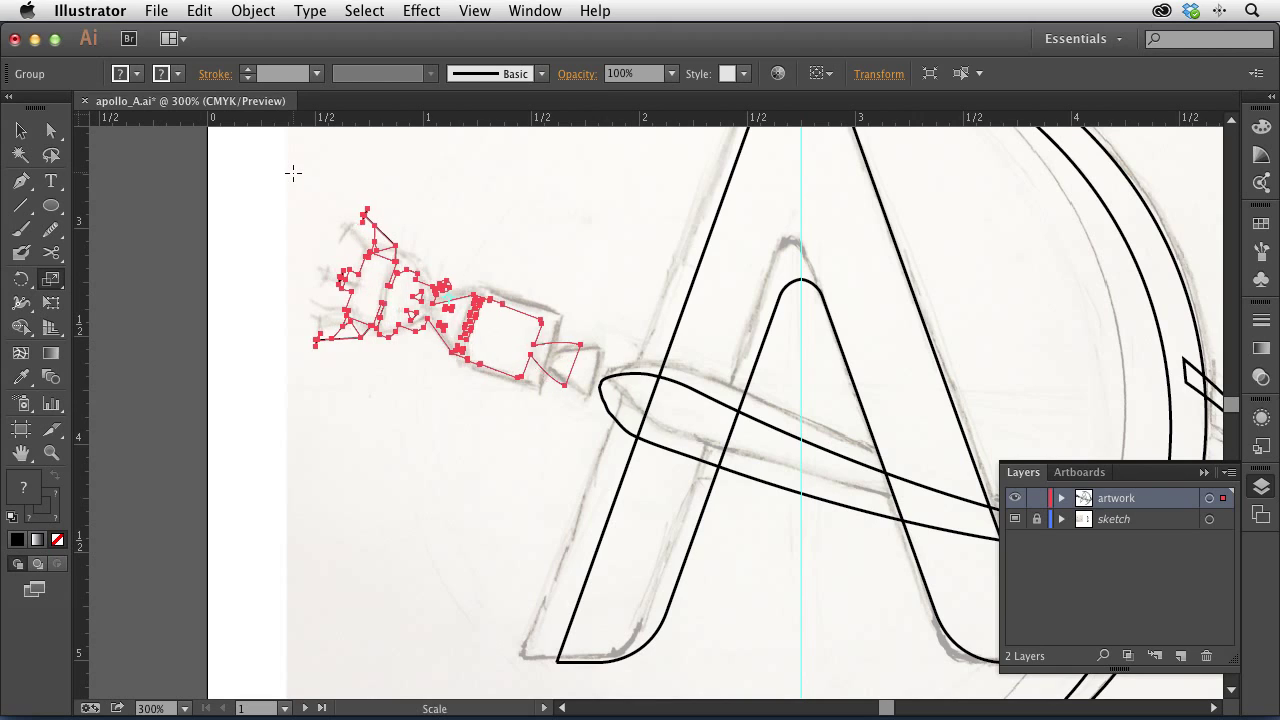
key(Down)
key(Down)
key(Down)
key(Right)
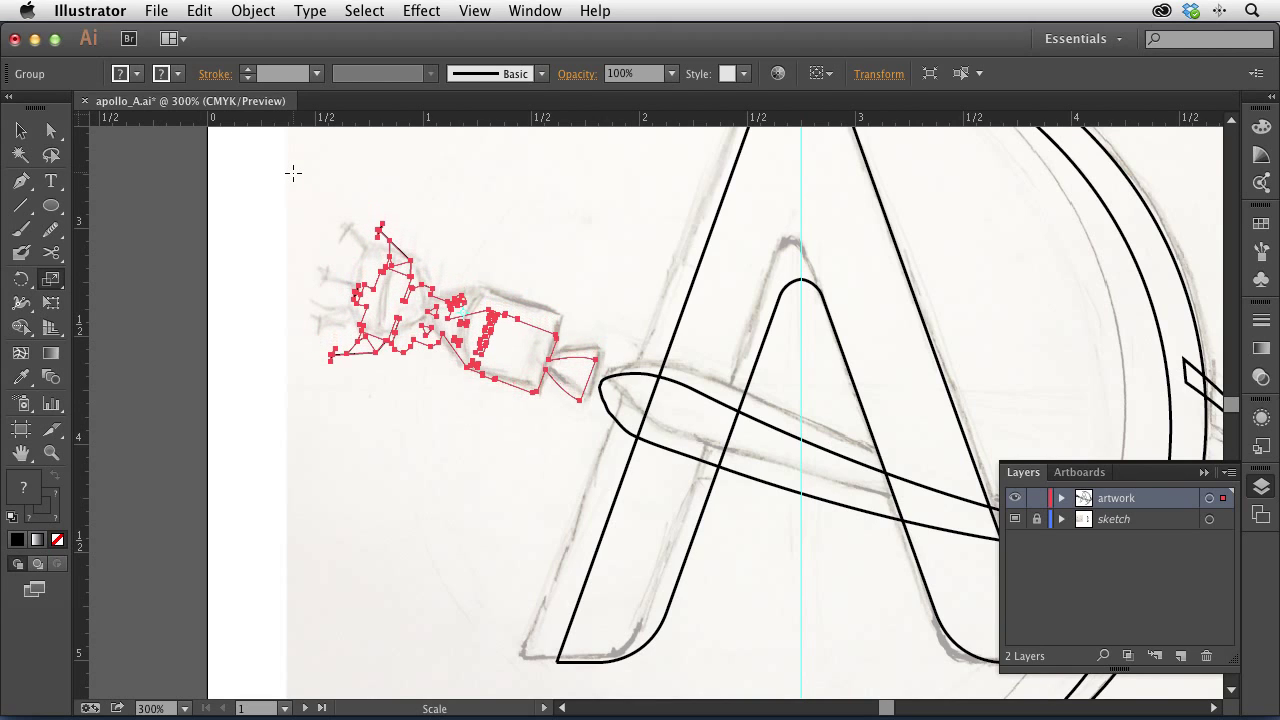
key(v)
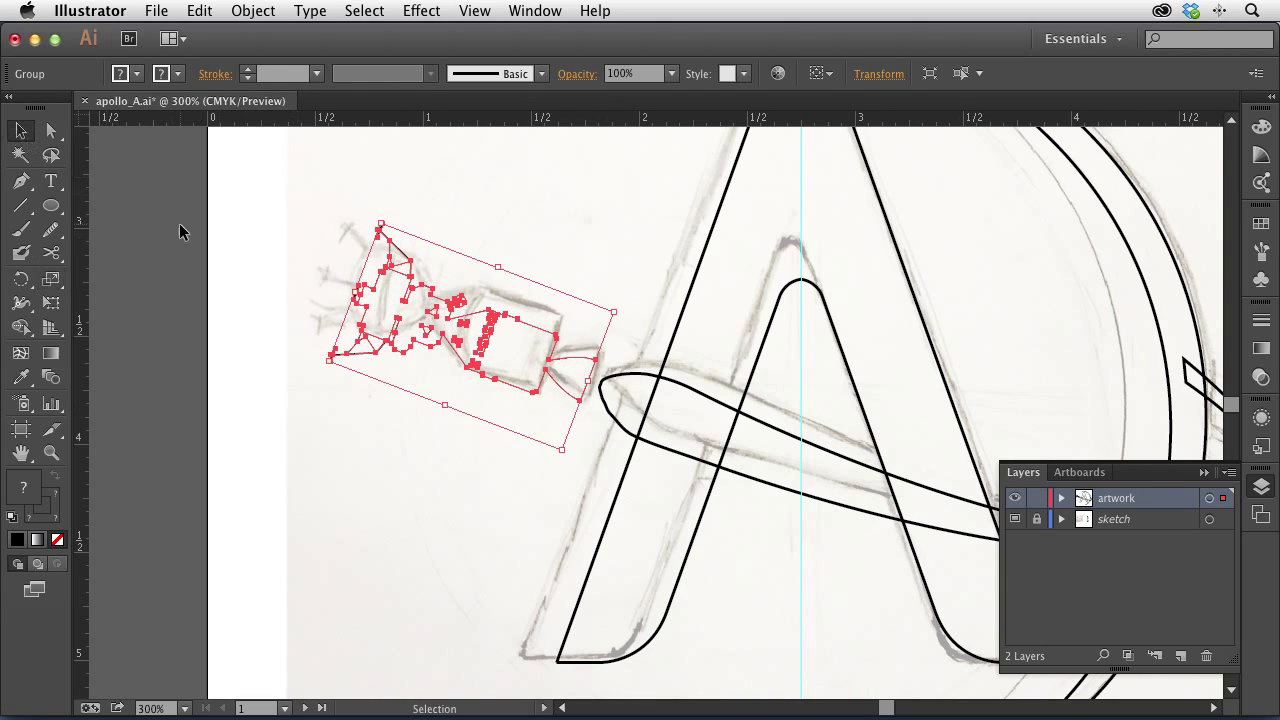
click(180, 230)
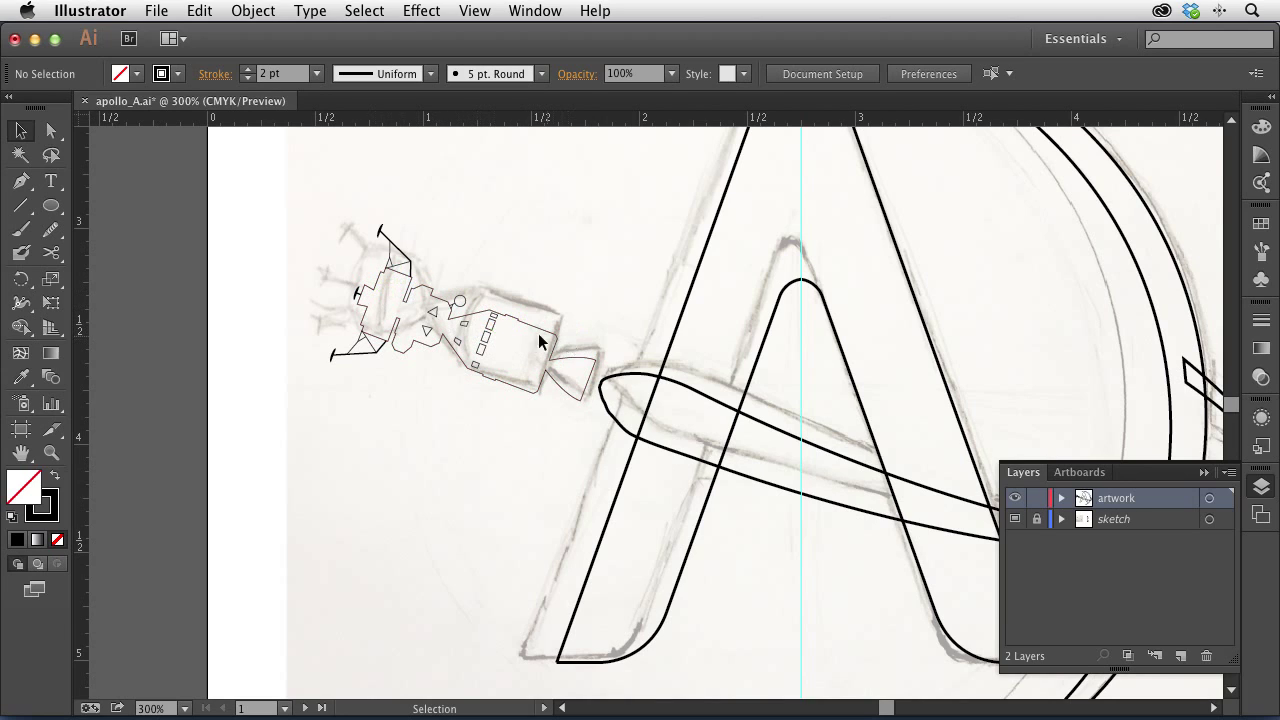
- Zoom in on the spacecraft and fill its body outline with white
click(51, 130)
key(ctrl+space)
drag(278, 200, 621, 445)
drag(768, 459, 561, 449)
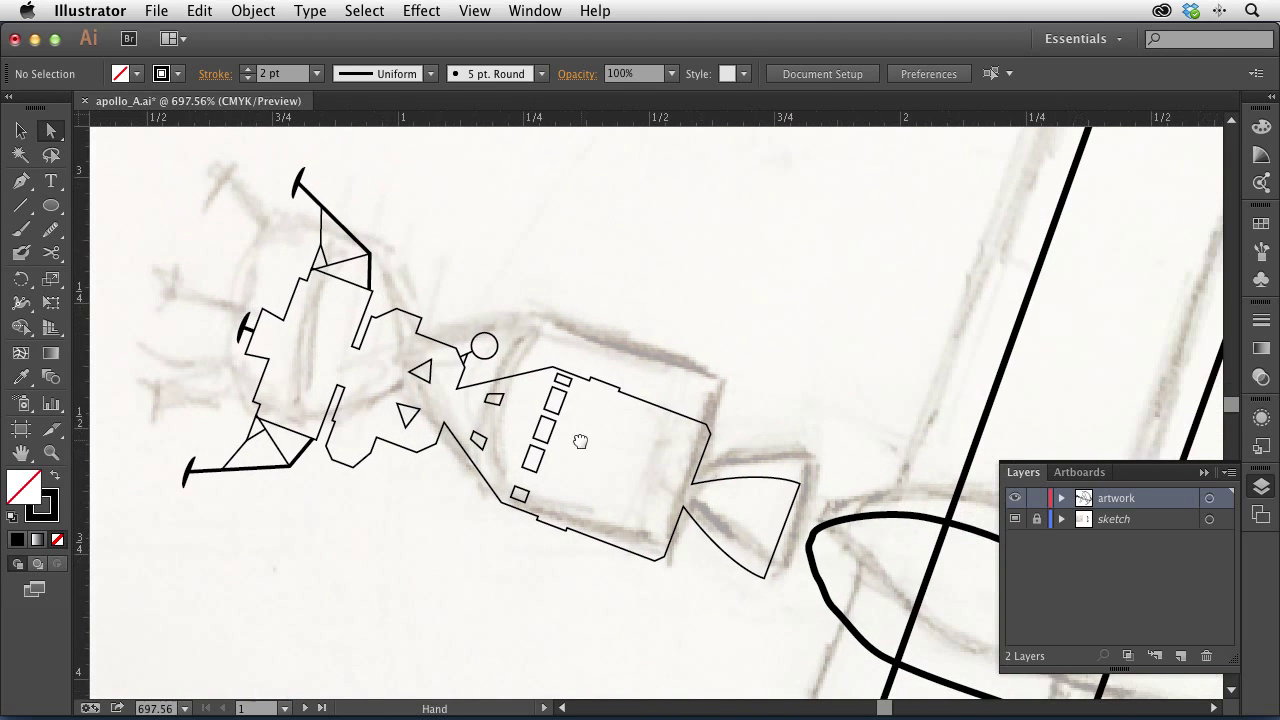
alt+click(287, 320)
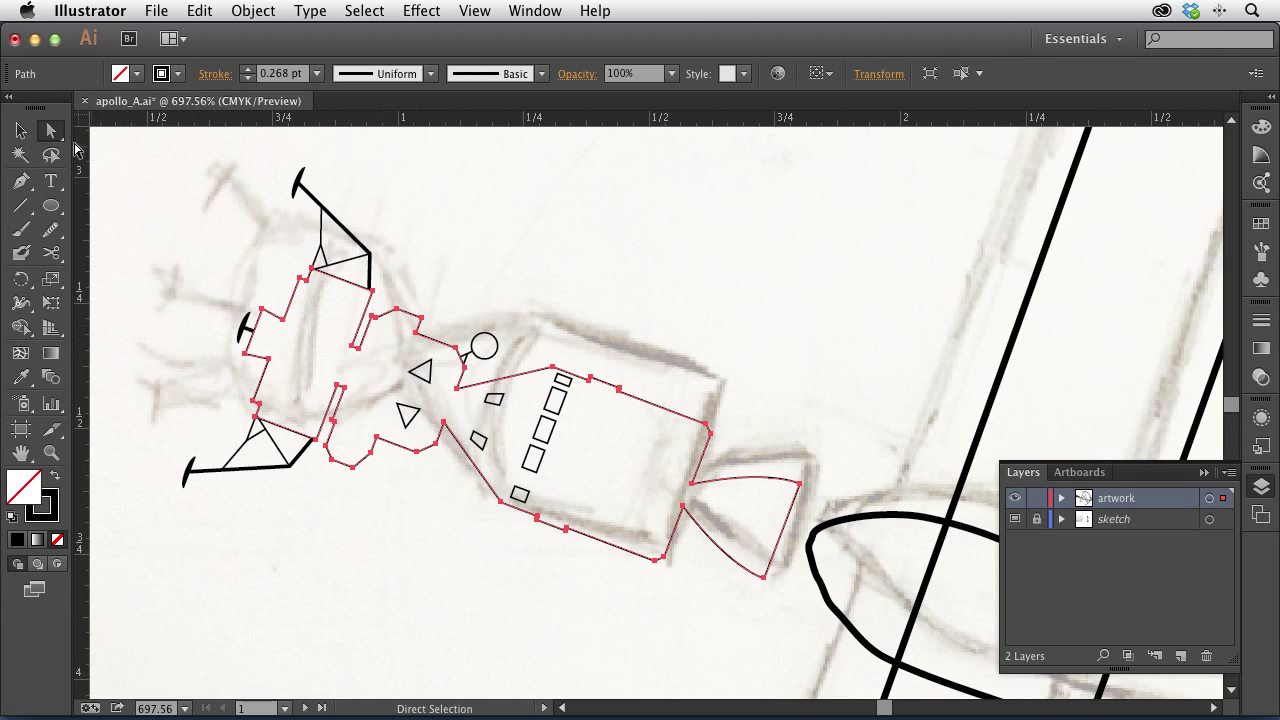
click(128, 193)
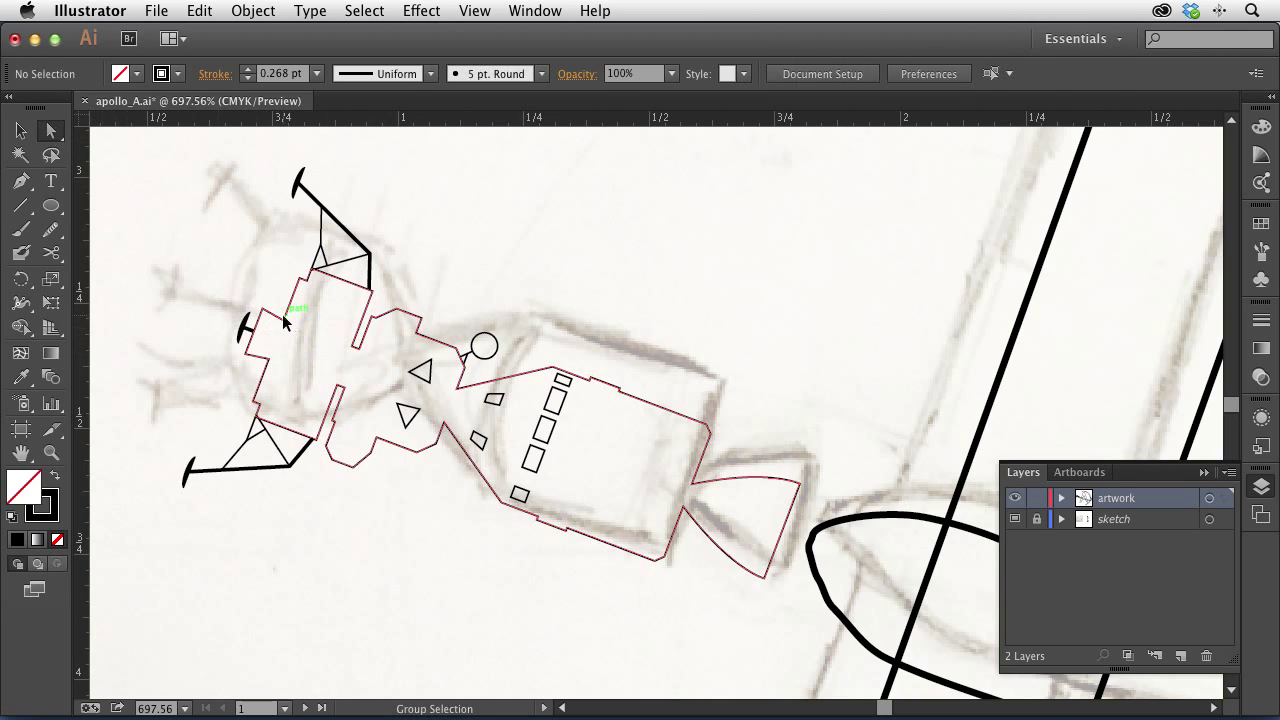
alt+click(284, 320)
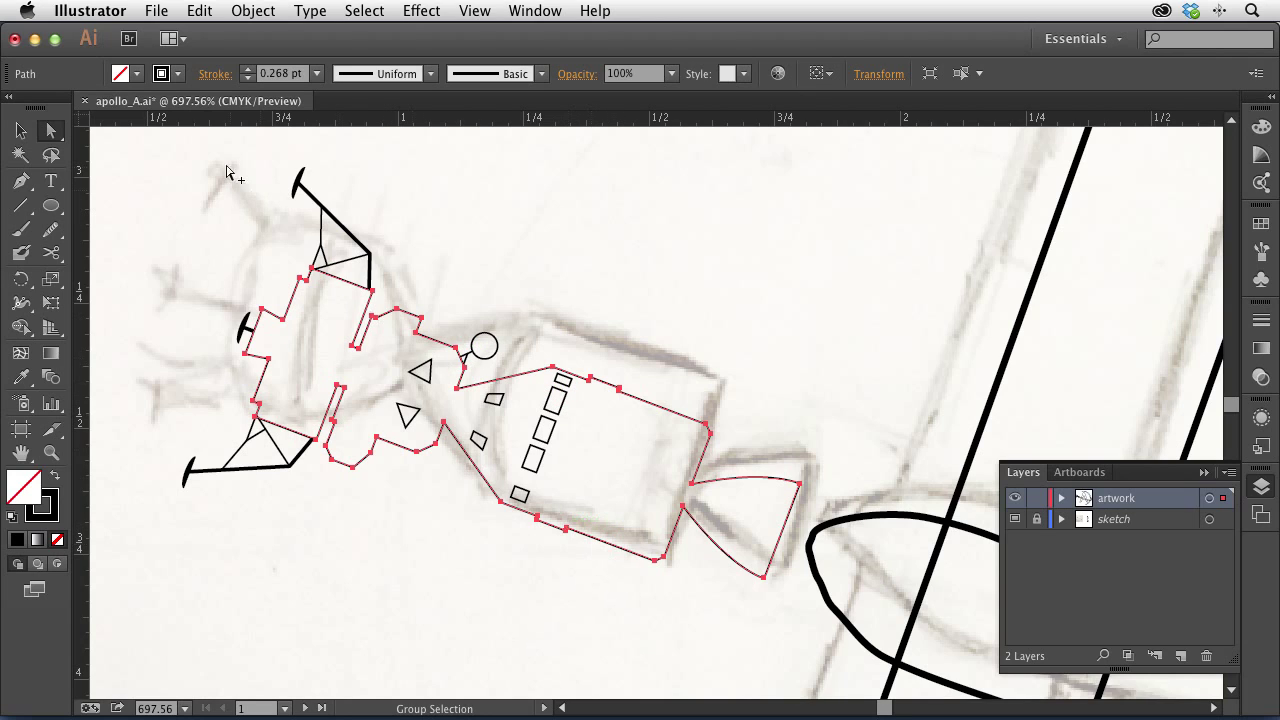
click(120, 73)
click(41, 105)
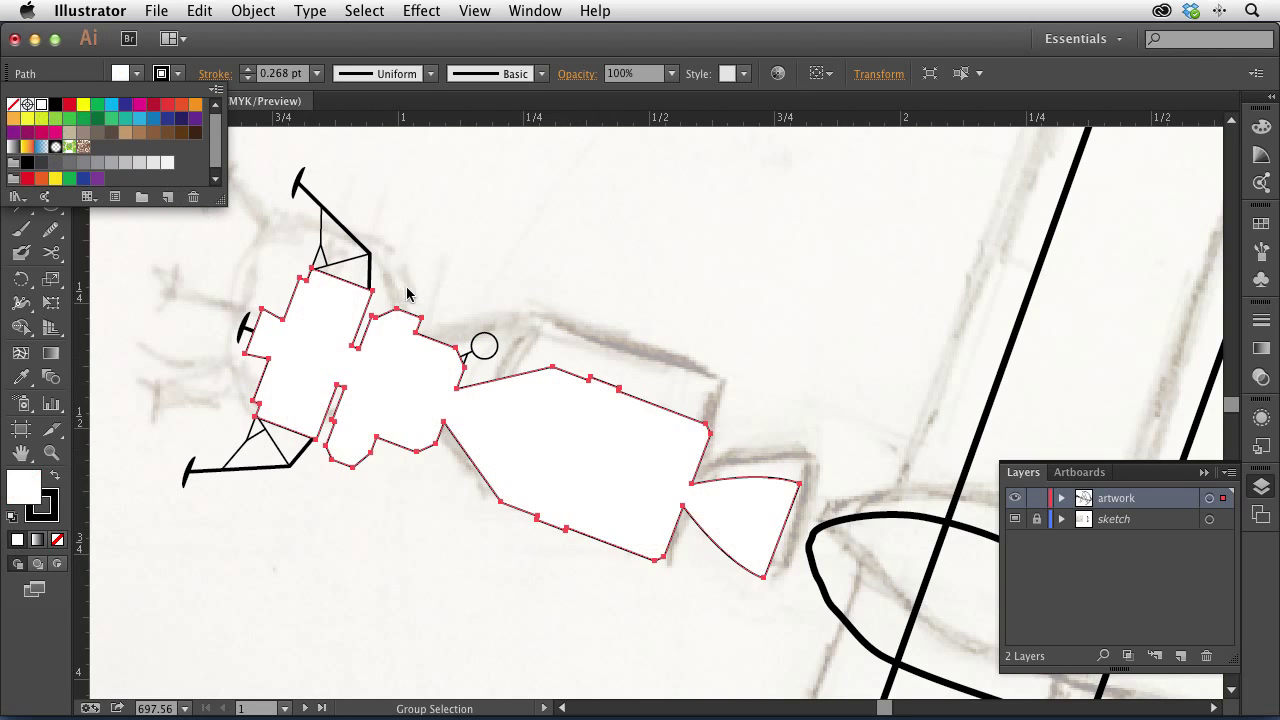
key(Escape)
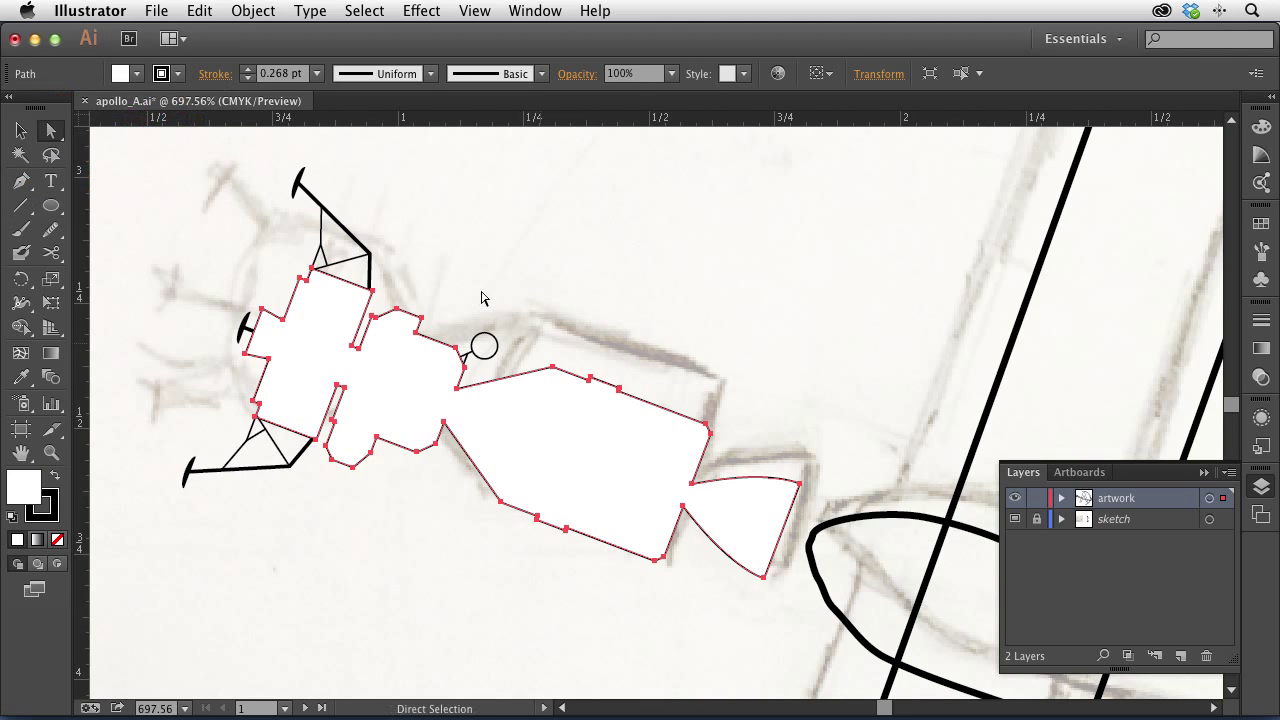
- In Outline view, select the two triangle windows and the small window rectangles
key(super+y)
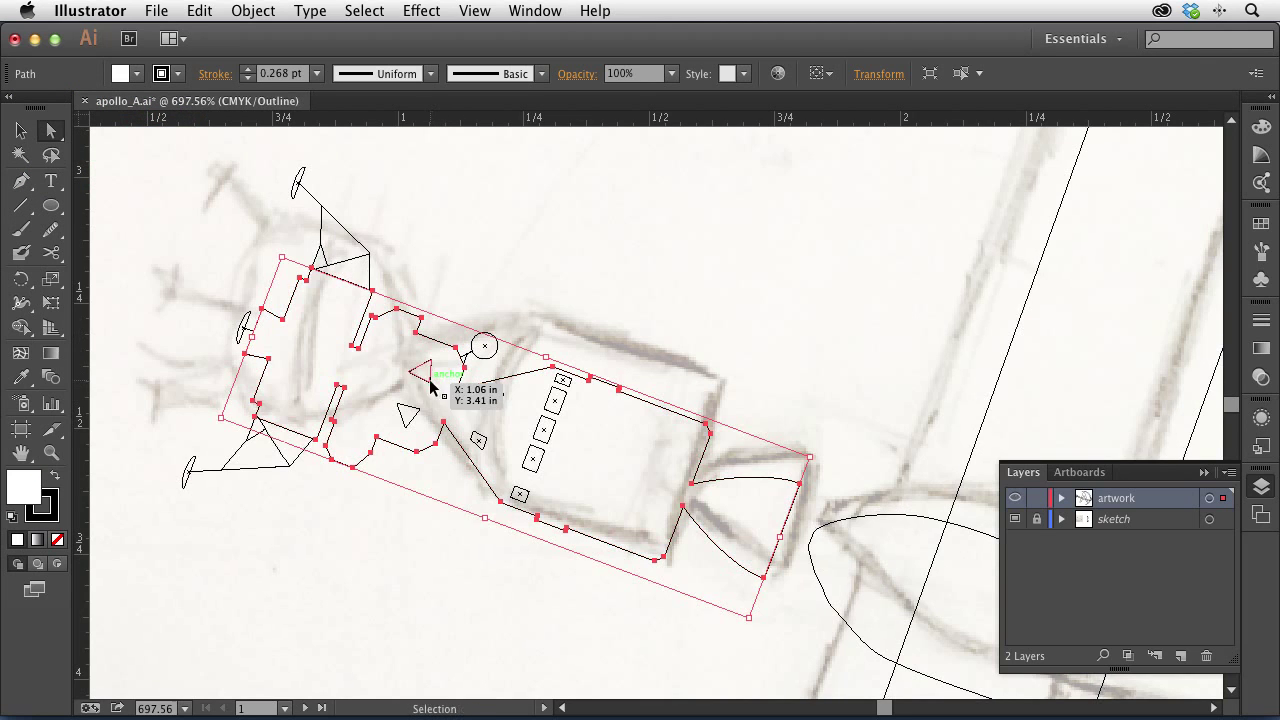
click(431, 386)
shift+click(417, 421)
shift+click(492, 397)
shift+click(478, 439)
shift+click(533, 459)
shift+click(520, 493)
shift+click(543, 431)
shift+click(564, 380)
key(super)
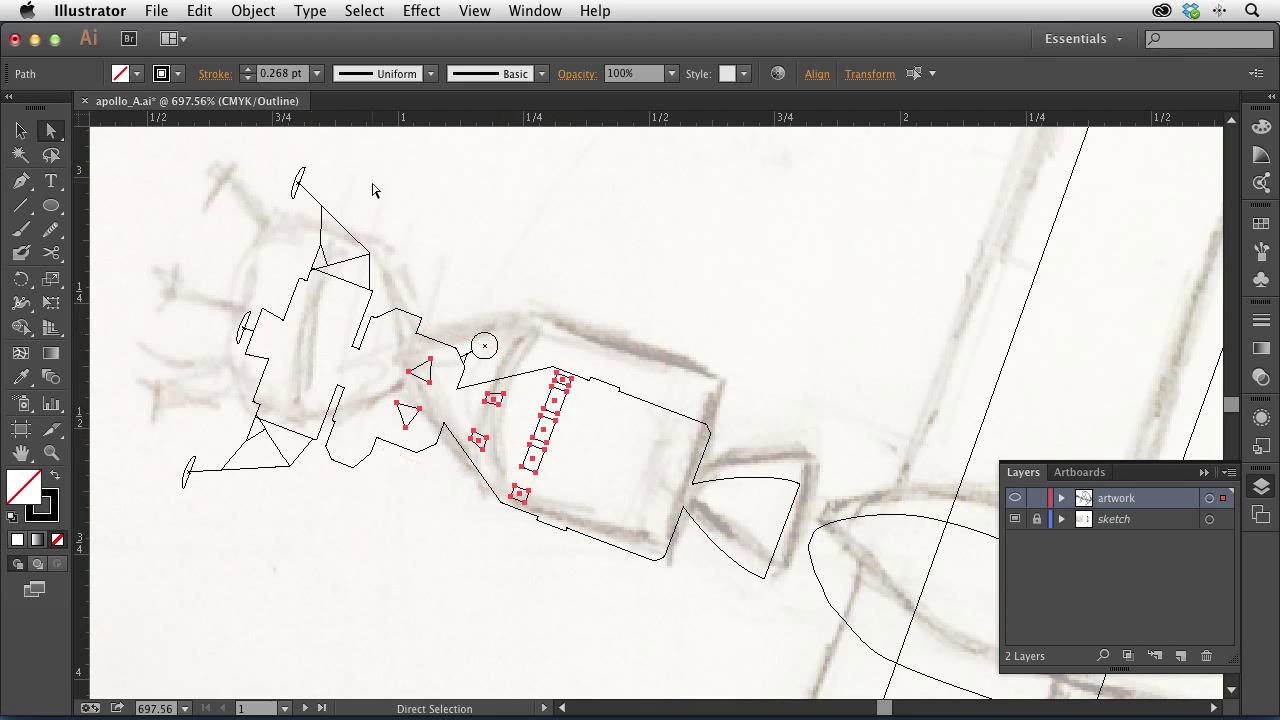
- Bring the selected window shapes to the front and return to Preview mode
click(251, 10)
mouse_move(263, 62)
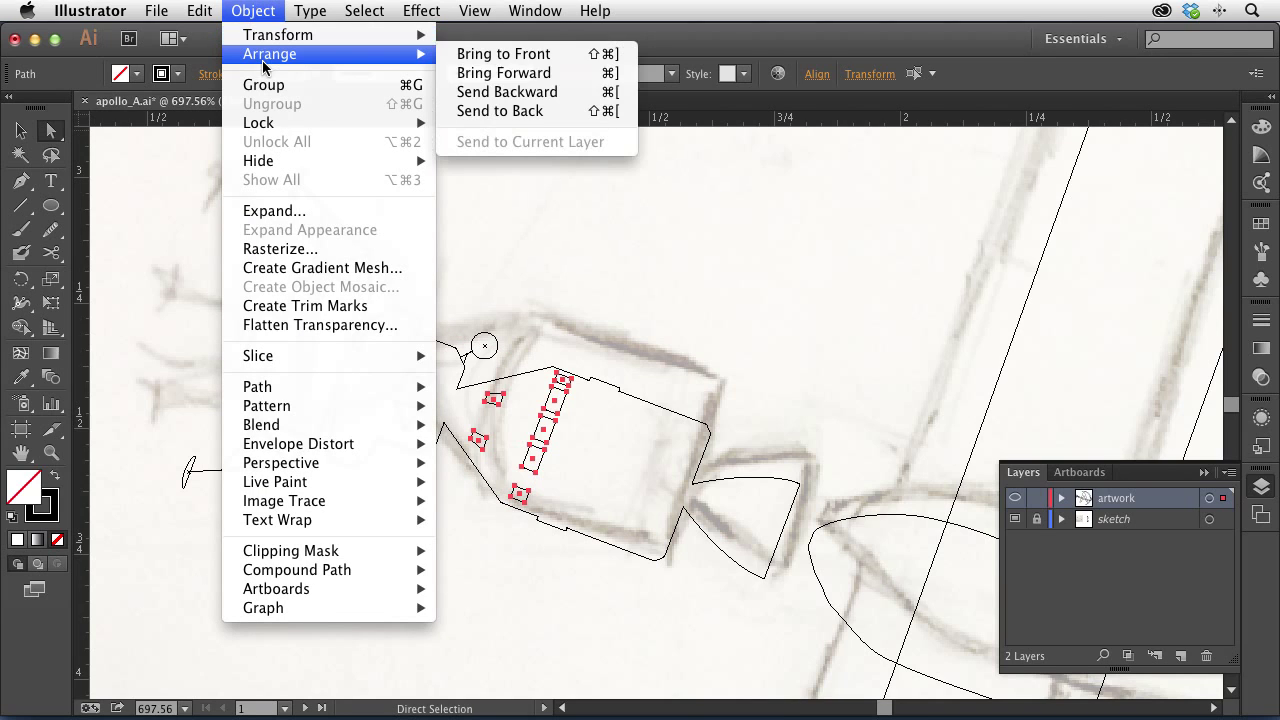
click(473, 54)
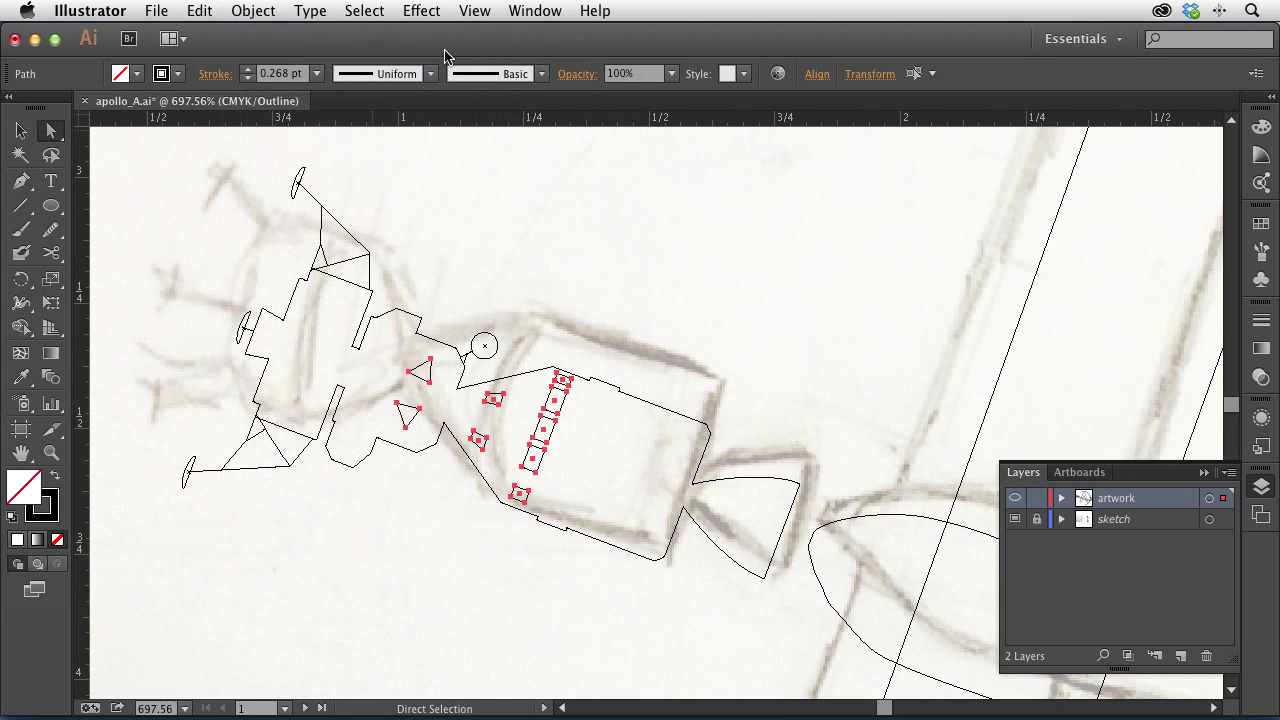
key(super+y)
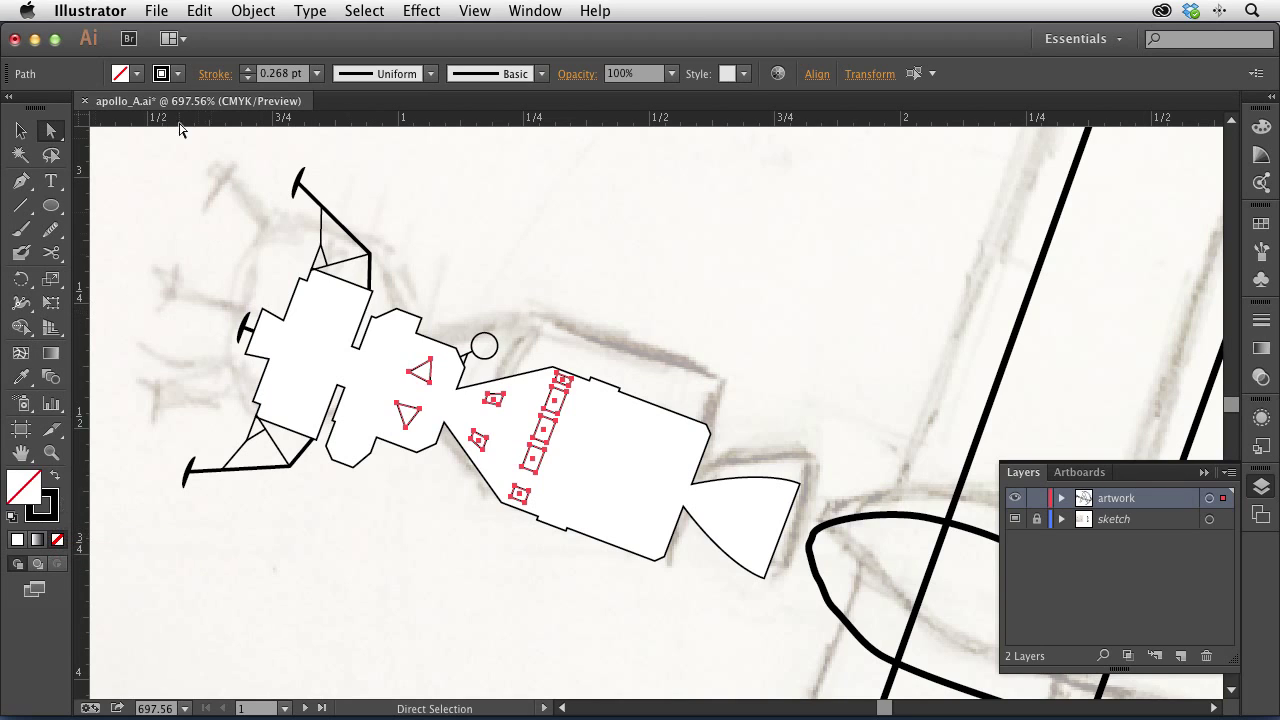
- Give the windows no stroke and the dark navy C=100 M=100 Y=25 K=25 fill
click(163, 74)
click(13, 104)
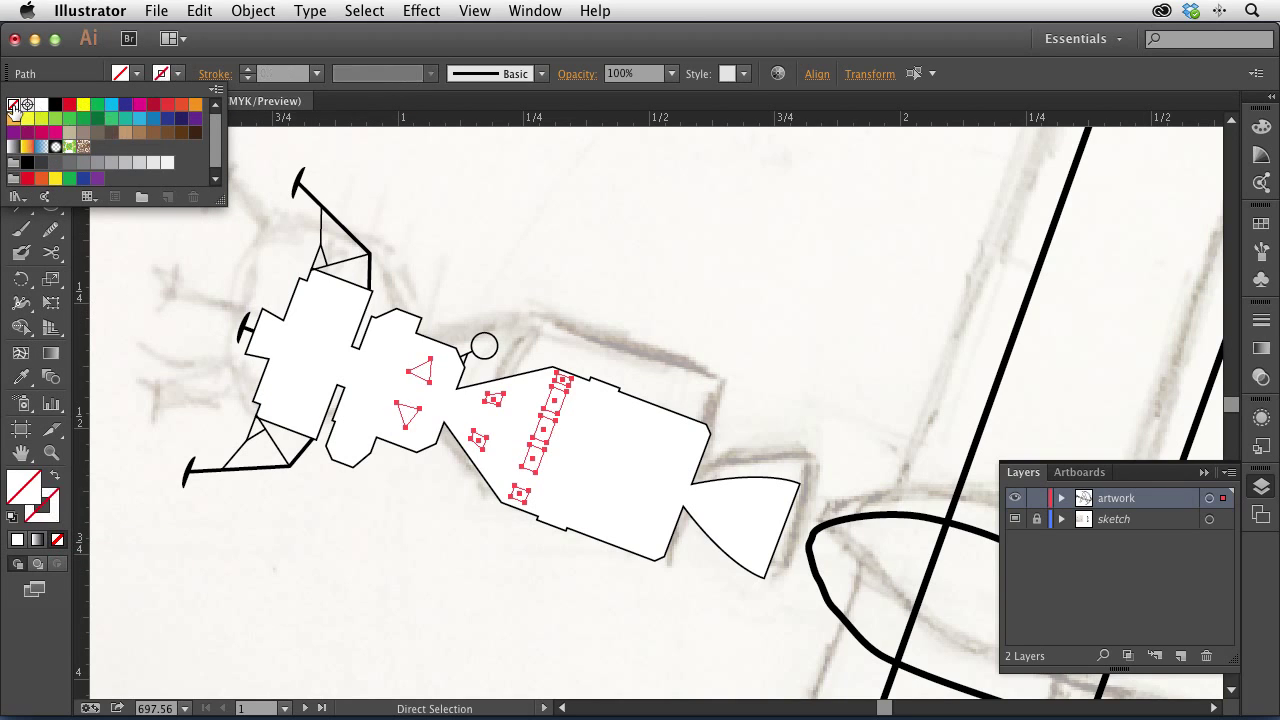
click(124, 74)
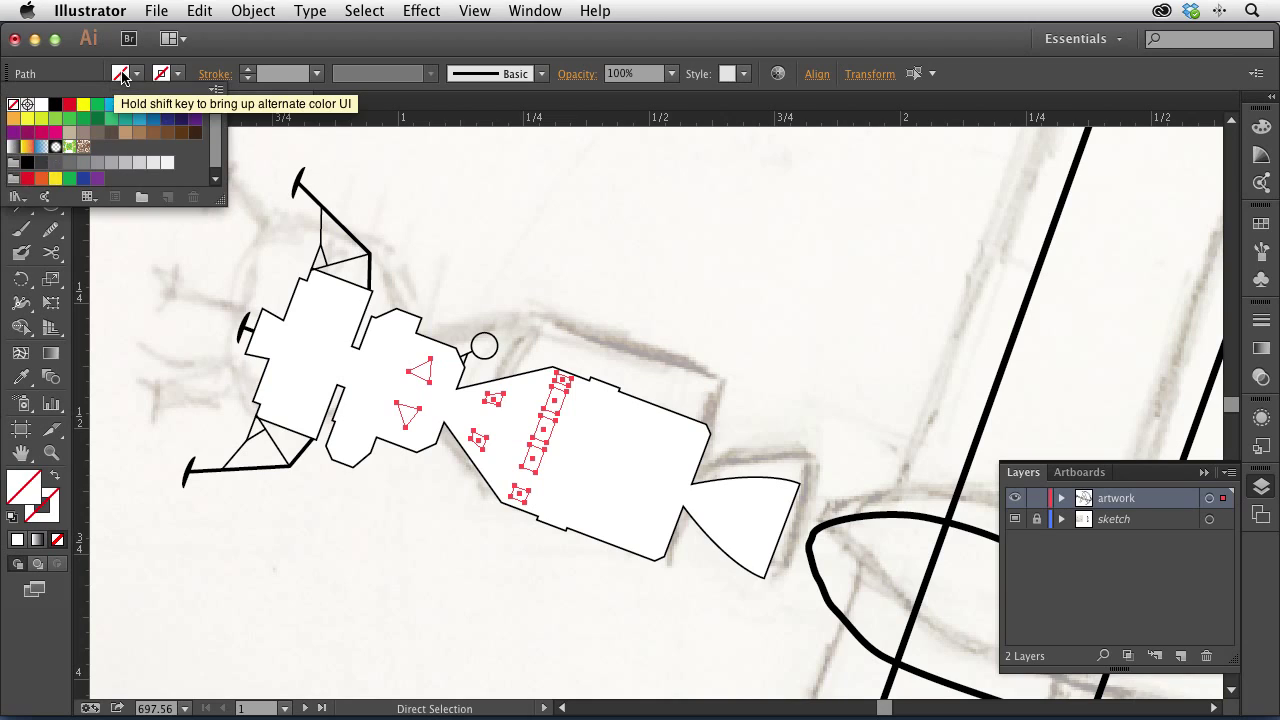
click(181, 121)
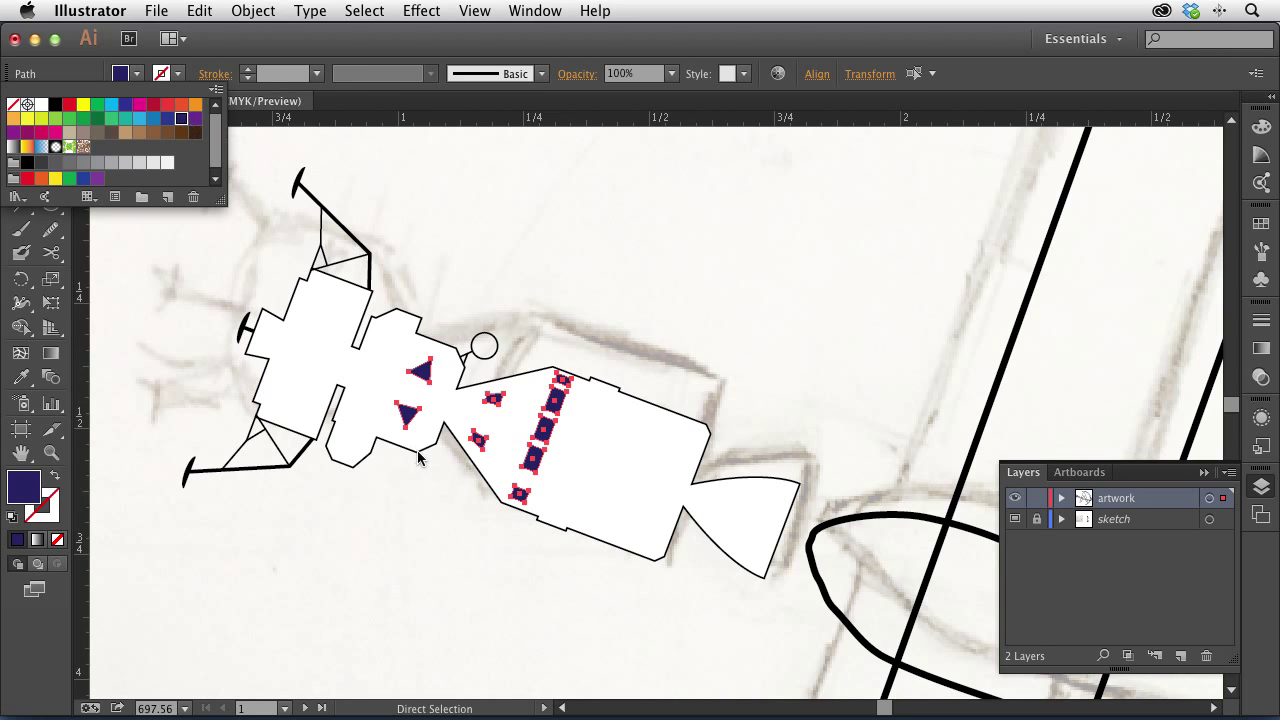
click(455, 516)
key(alt)
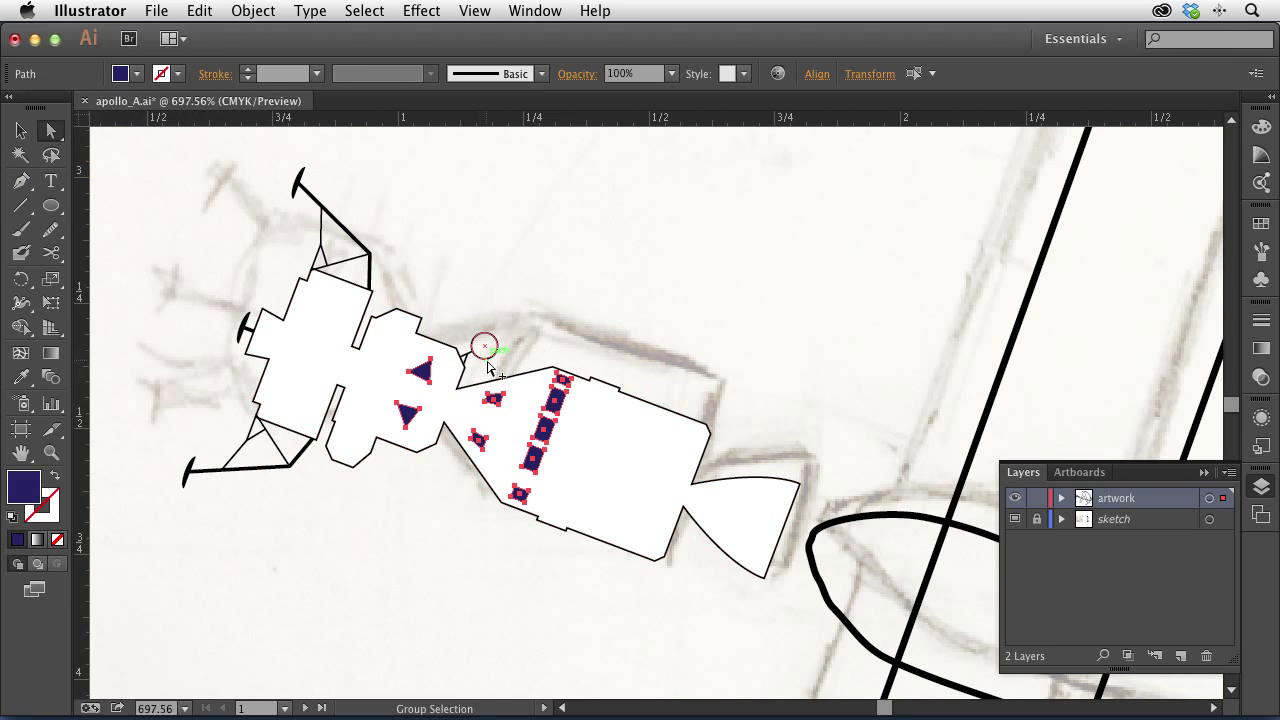
key(alt)
- Remove the black stroke from the spacecraft's main body
alt+click(490, 493)
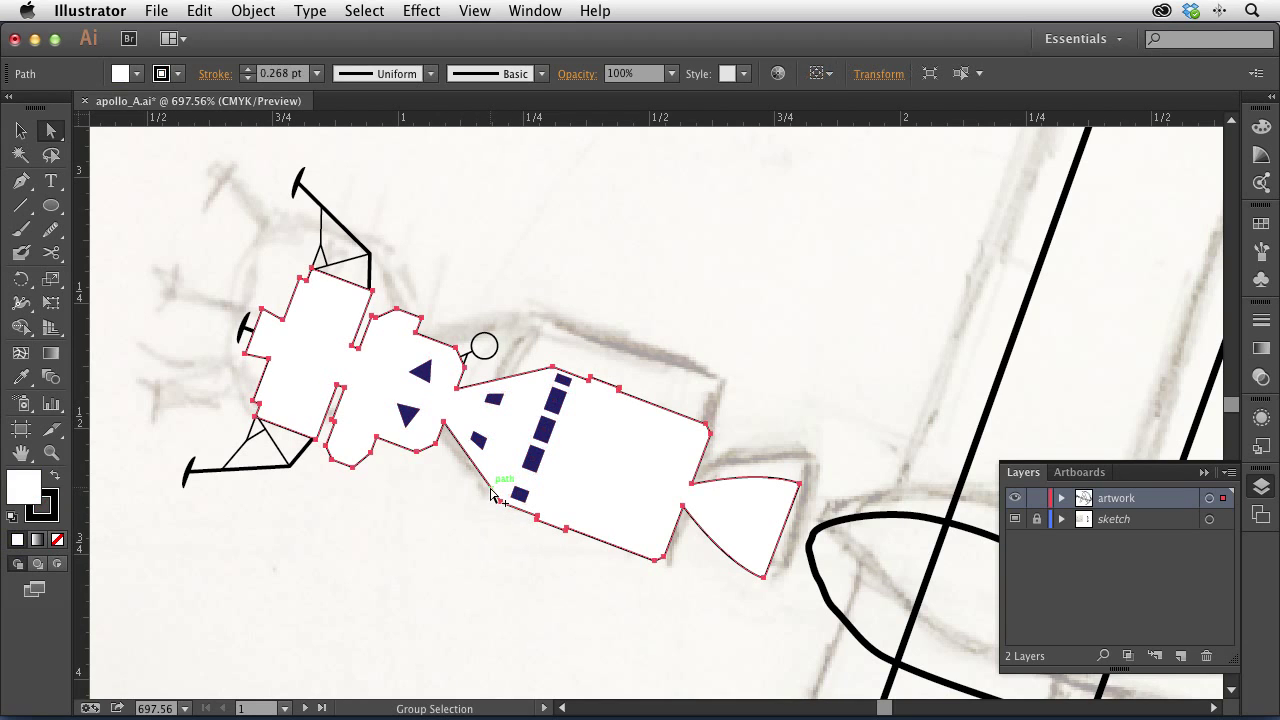
click(137, 73)
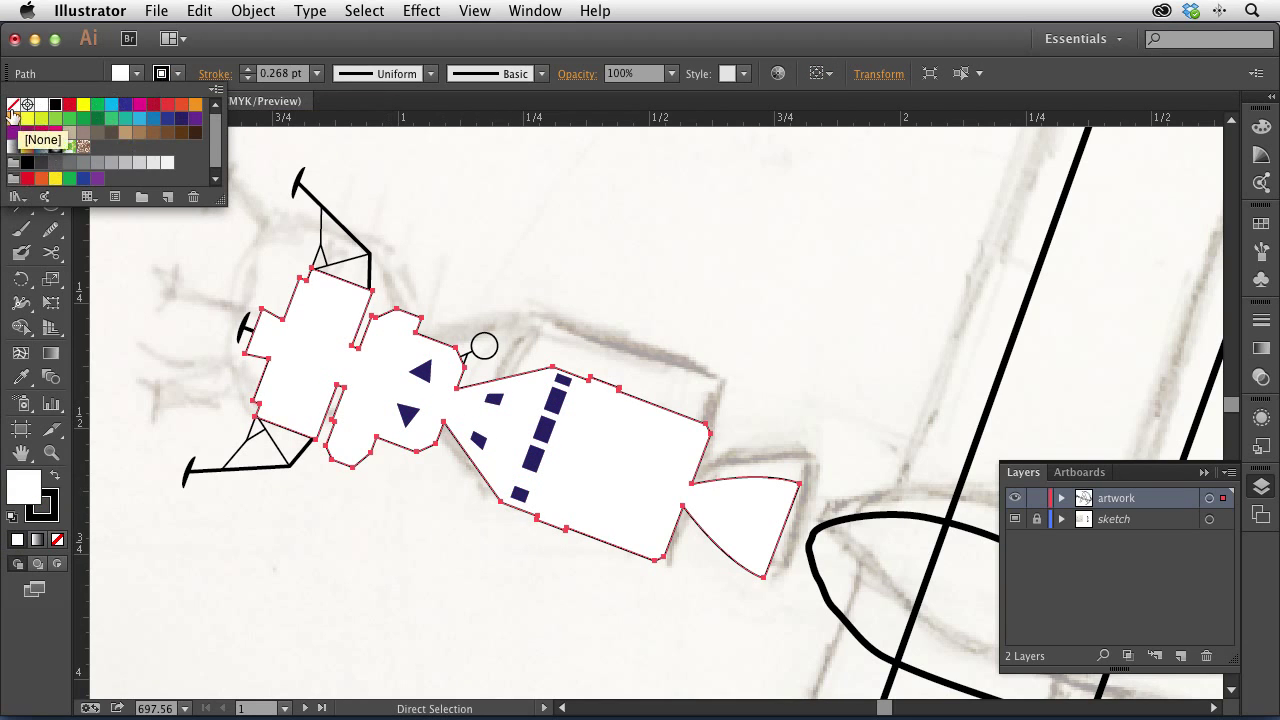
click(13, 104)
- Fill the antennae, lower-left leg and small circle with white and remove their strokes
alt+click(240, 338)
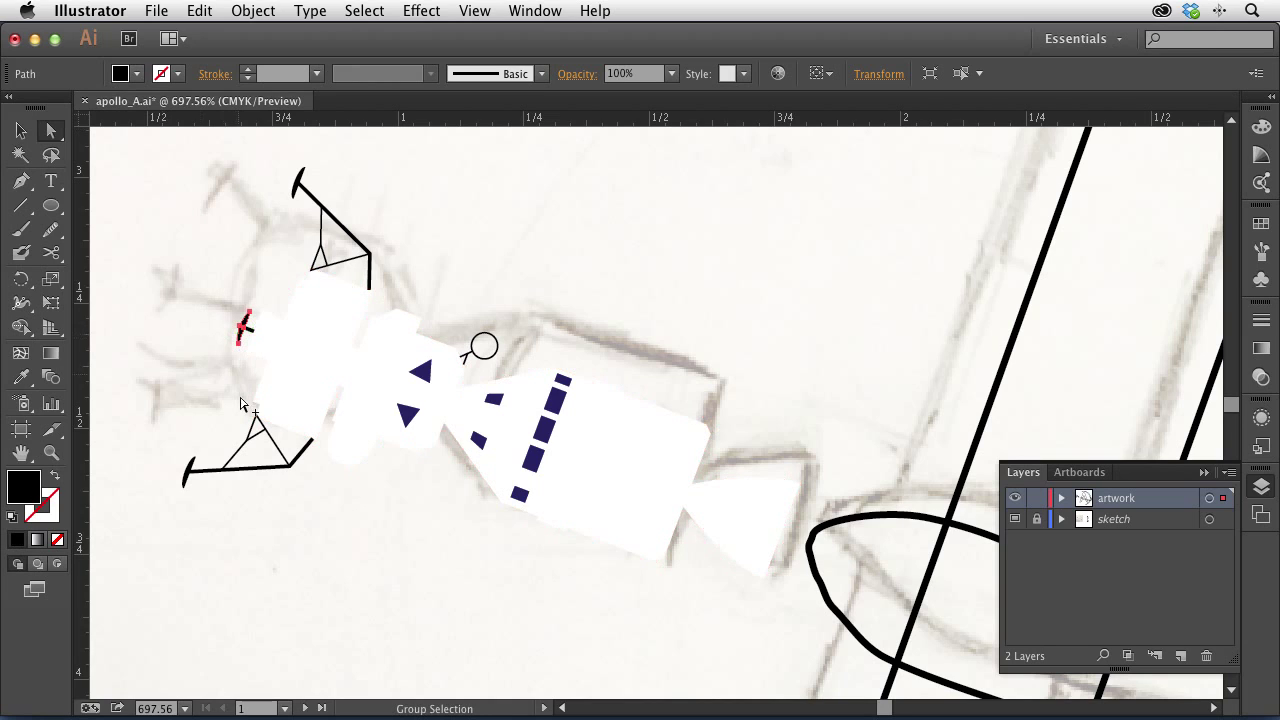
alt+shift+click(186, 476)
alt+shift+click(300, 182)
alt+shift+click(397, 373)
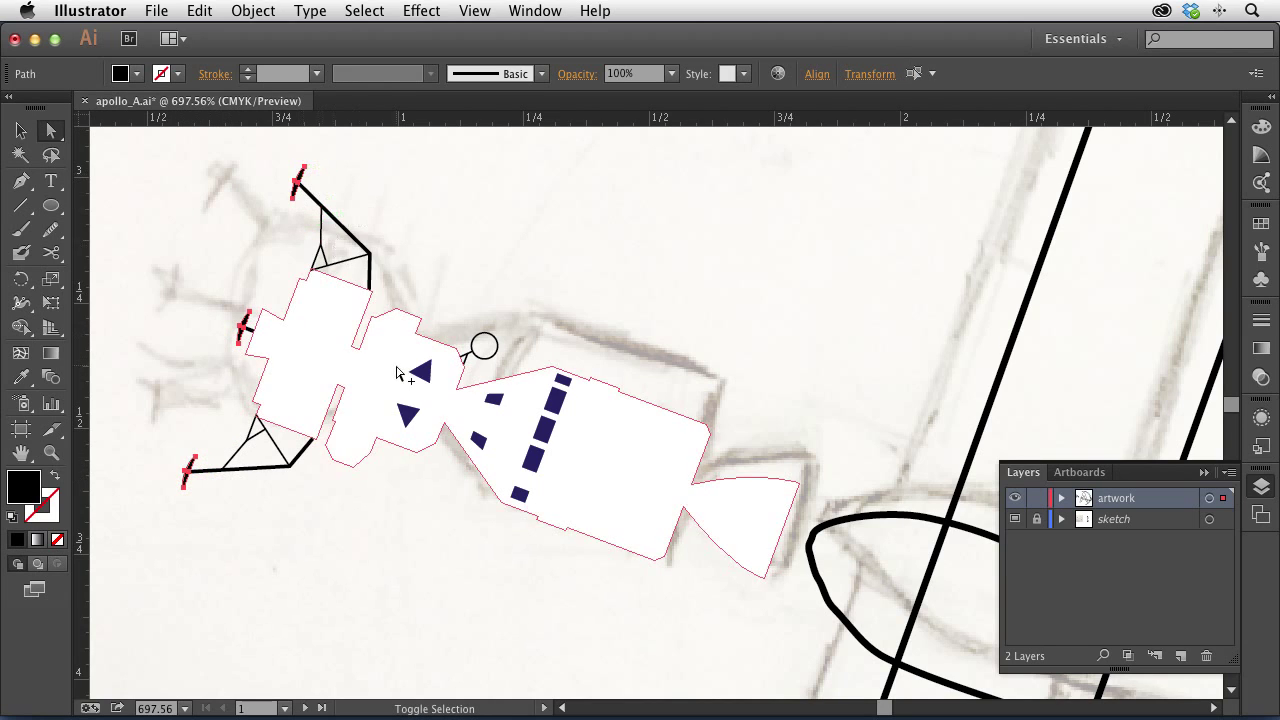
shift+click(496, 342)
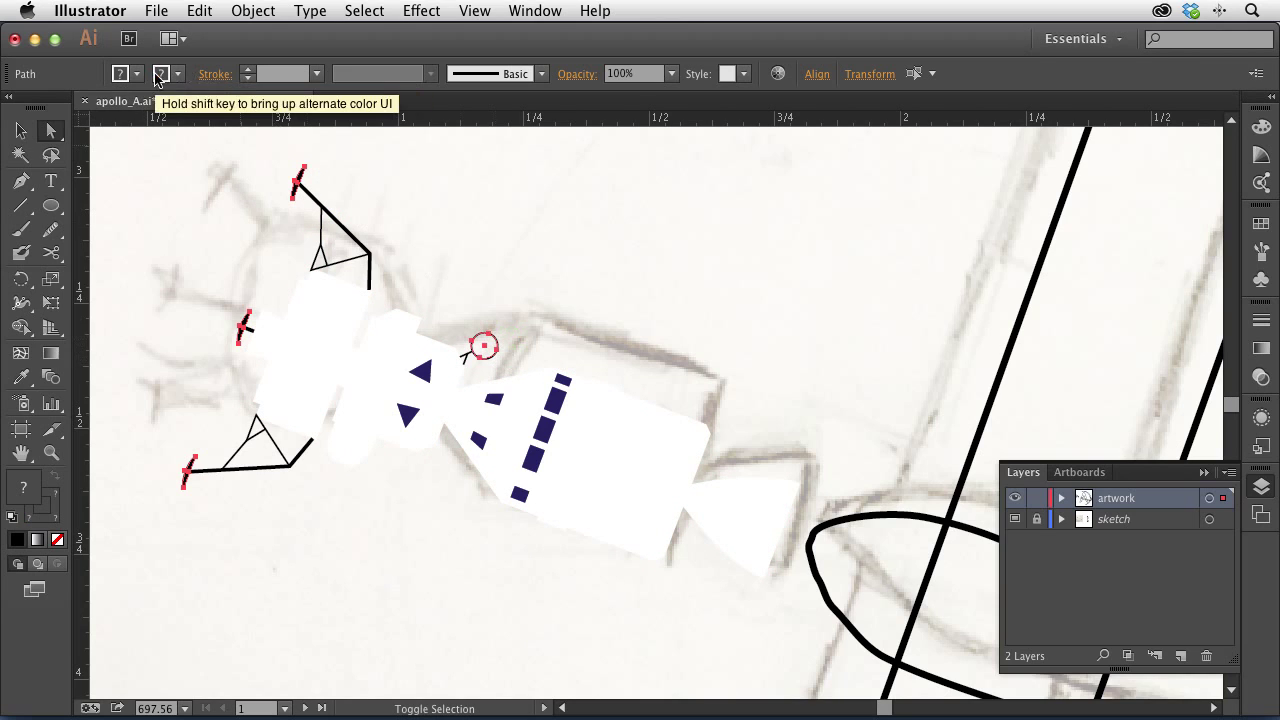
click(120, 73)
click(41, 104)
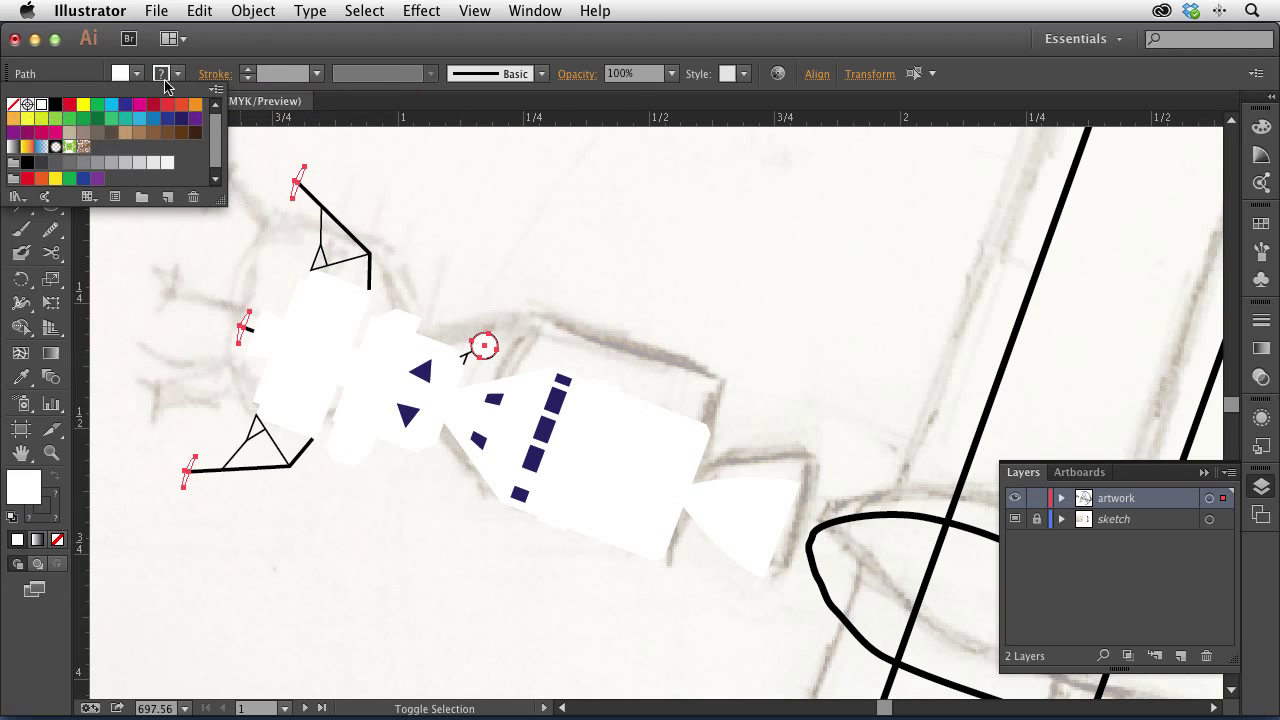
click(166, 78)
click(12, 105)
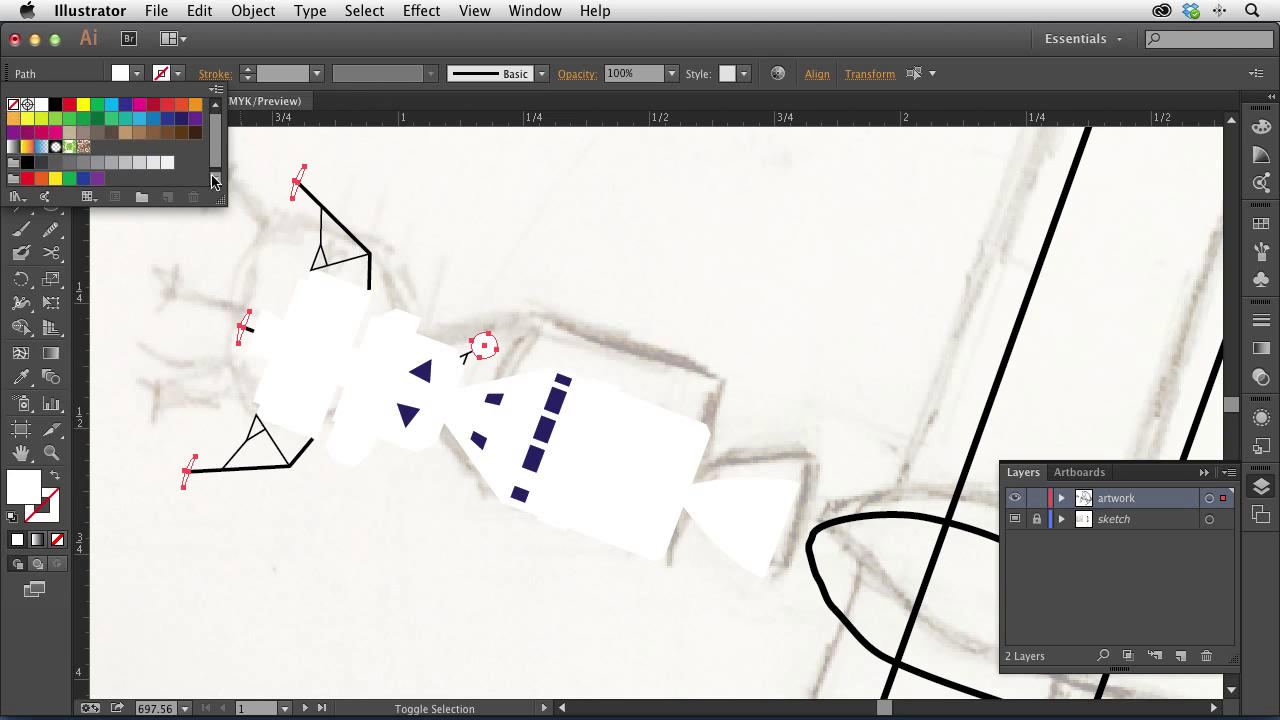
click(465, 244)
- Give the leg lines, leg triangles, small dash and caret mark a white stroke
alt+click(270, 468)
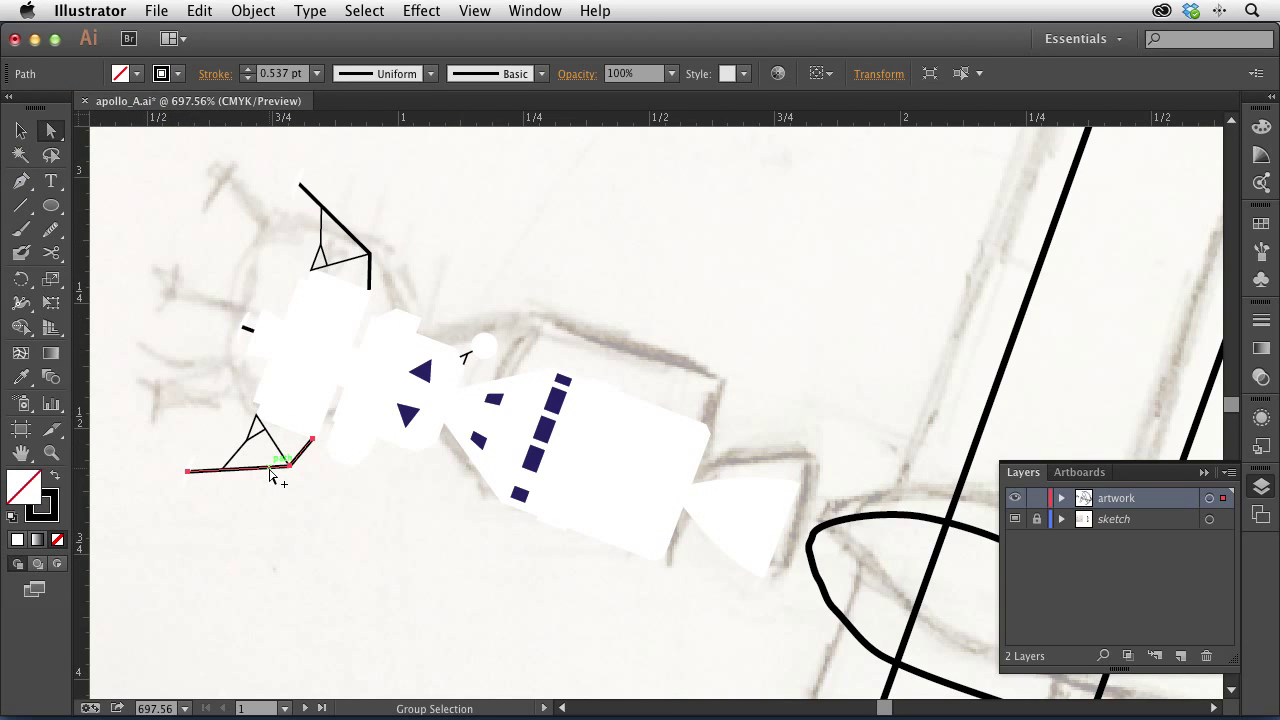
alt+click(271, 478)
click(243, 480)
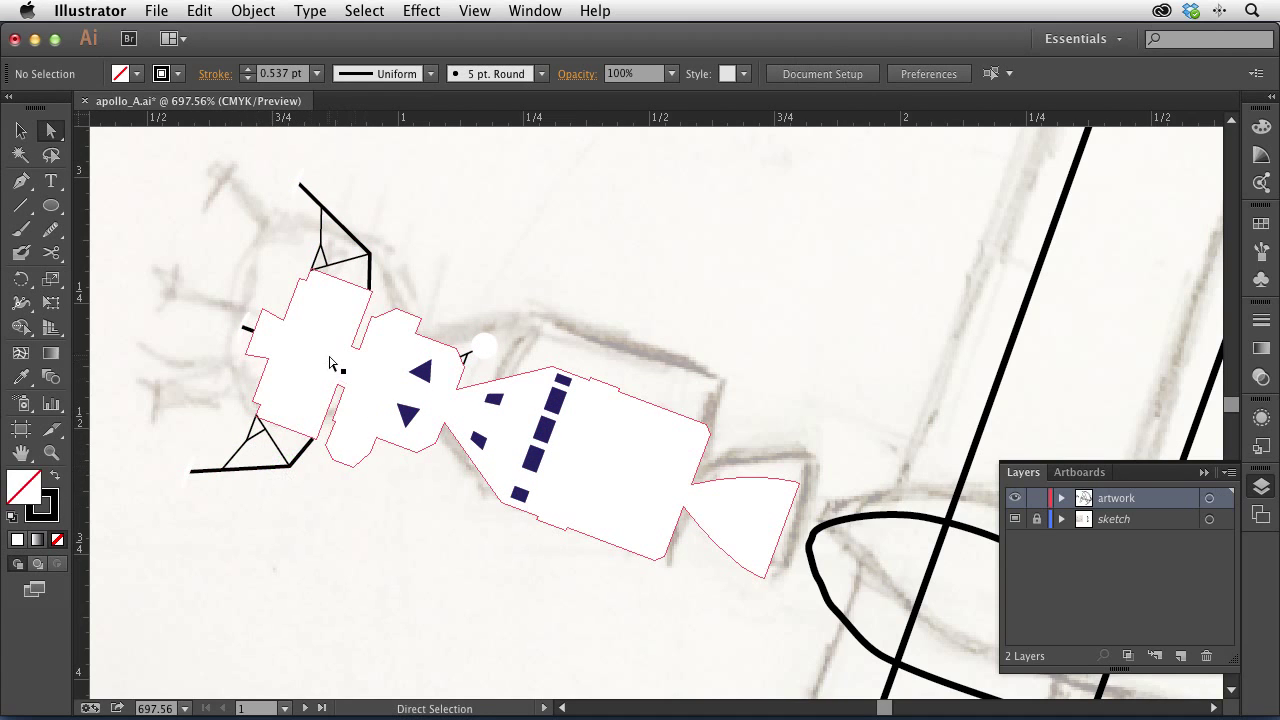
alt+click(277, 470)
shift+click(283, 462)
shift+click(283, 462)
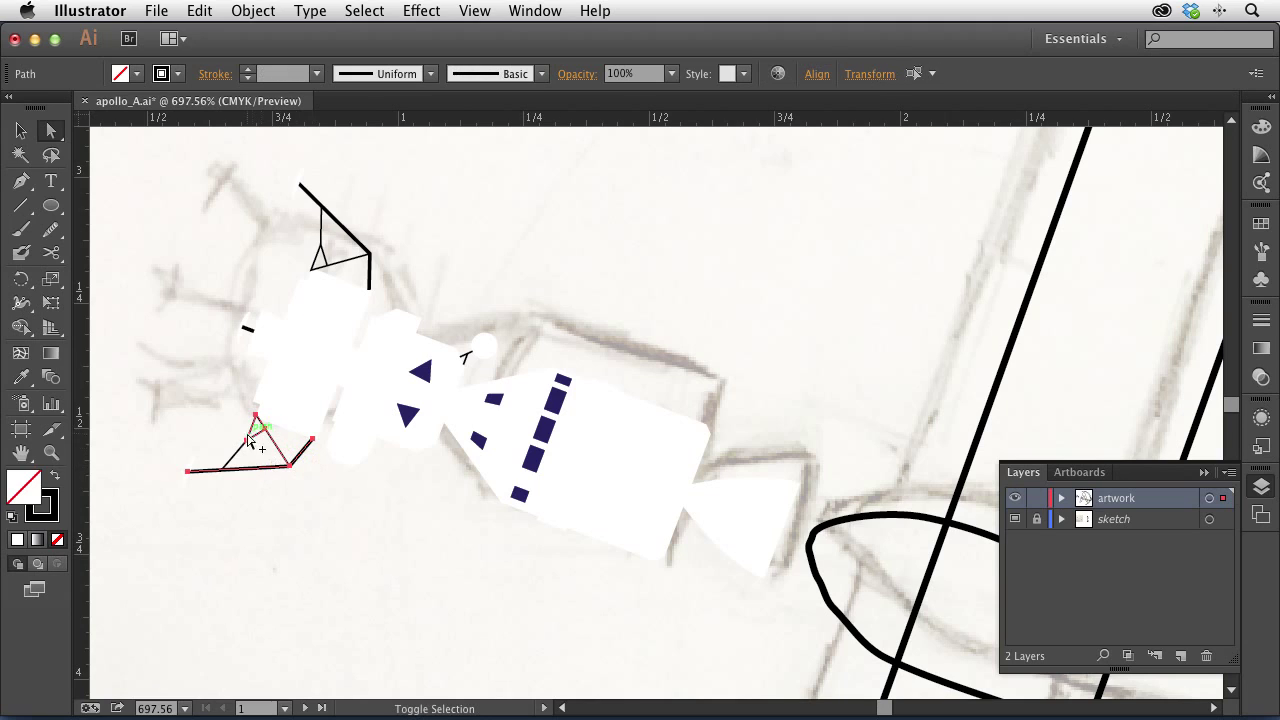
shift+click(247, 335)
shift+click(315, 262)
shift+click(345, 224)
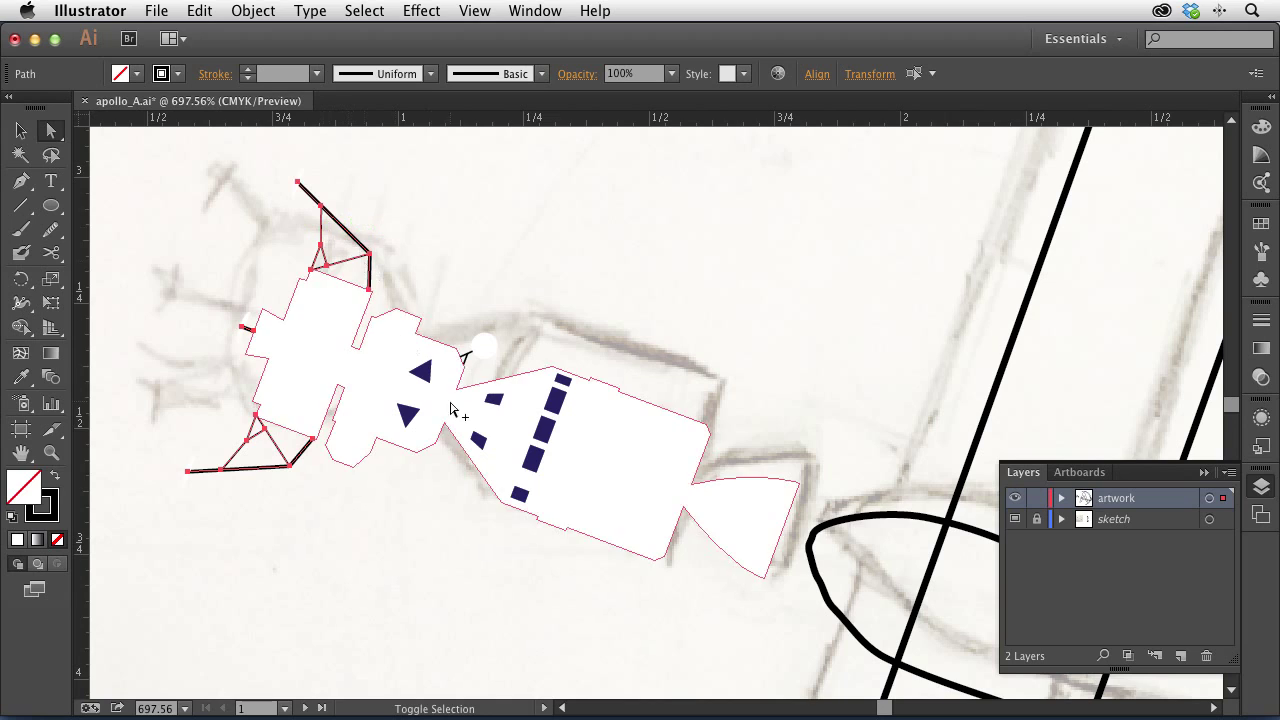
shift+click(467, 359)
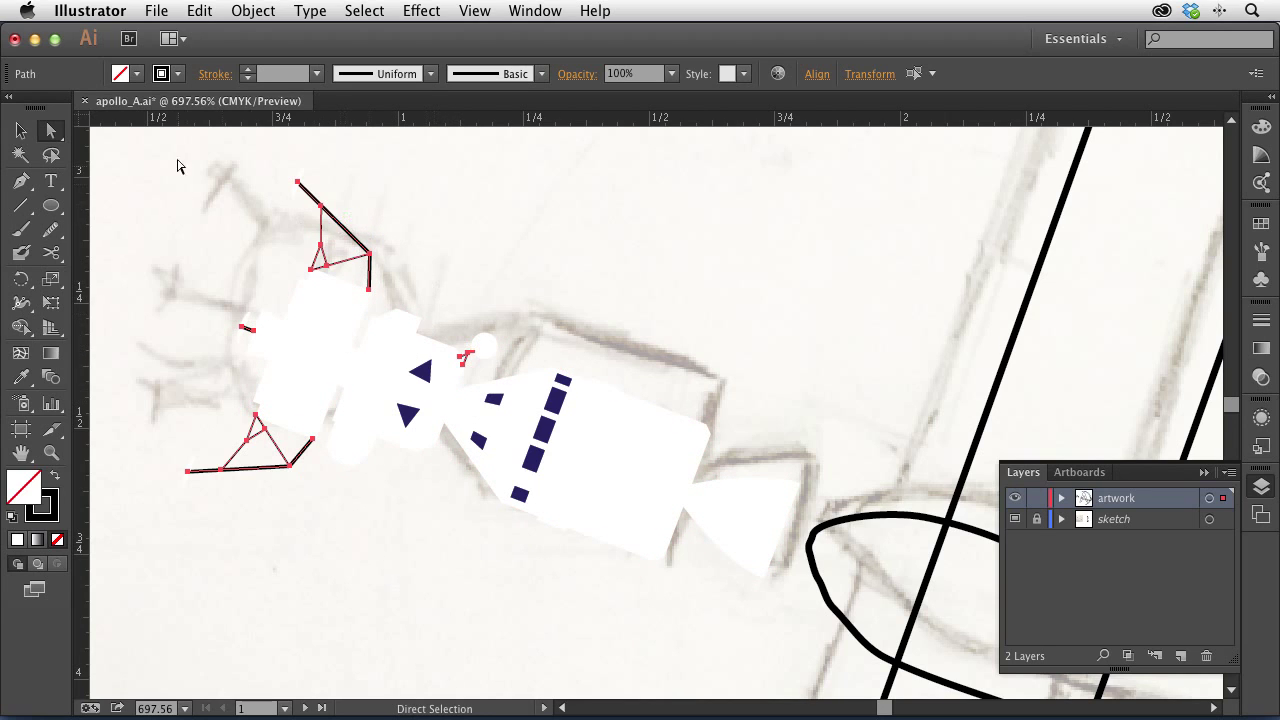
click(163, 74)
click(46, 104)
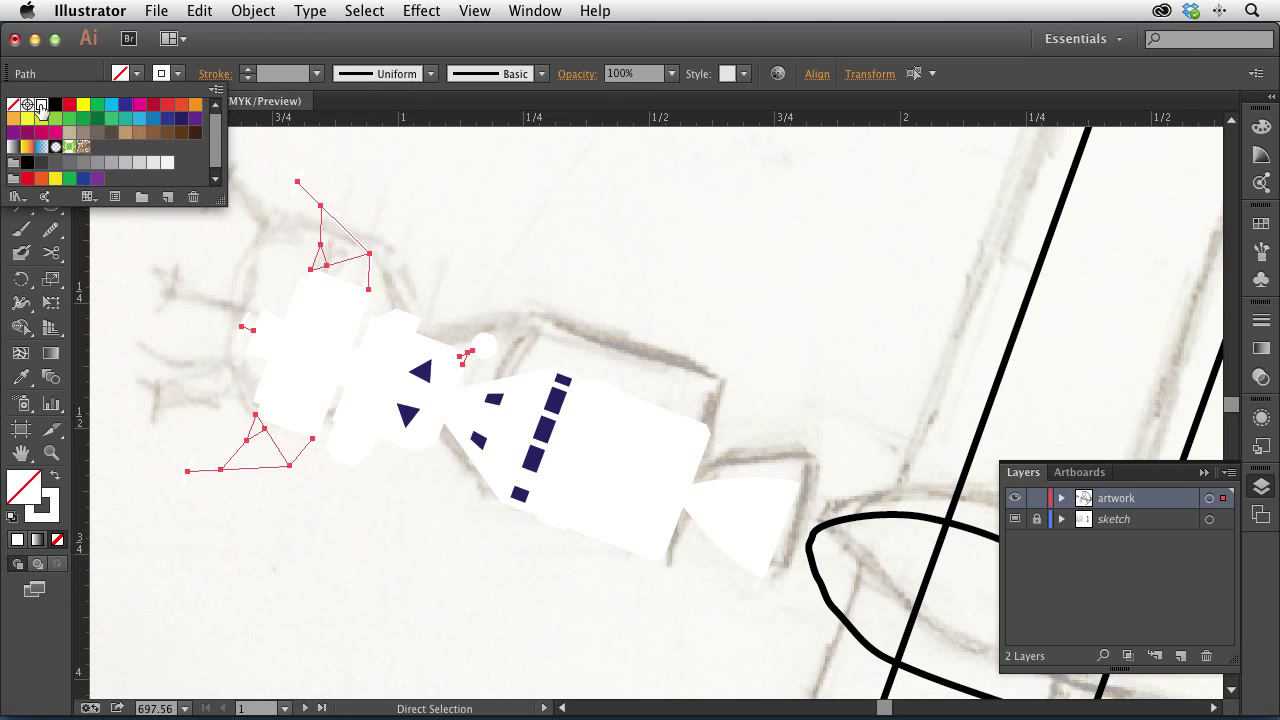
click(189, 286)
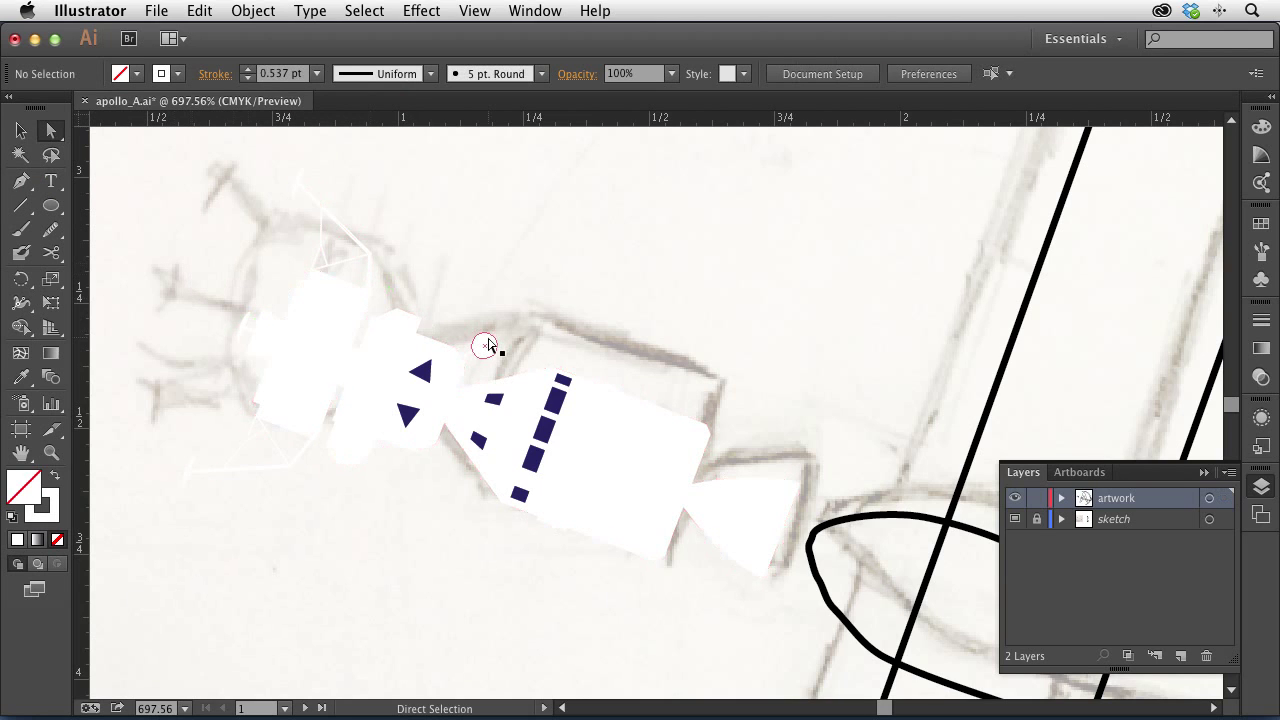
- Select the swoosh and upper spike paths and set their stroke to None
scroll(488, 345, down, 5)
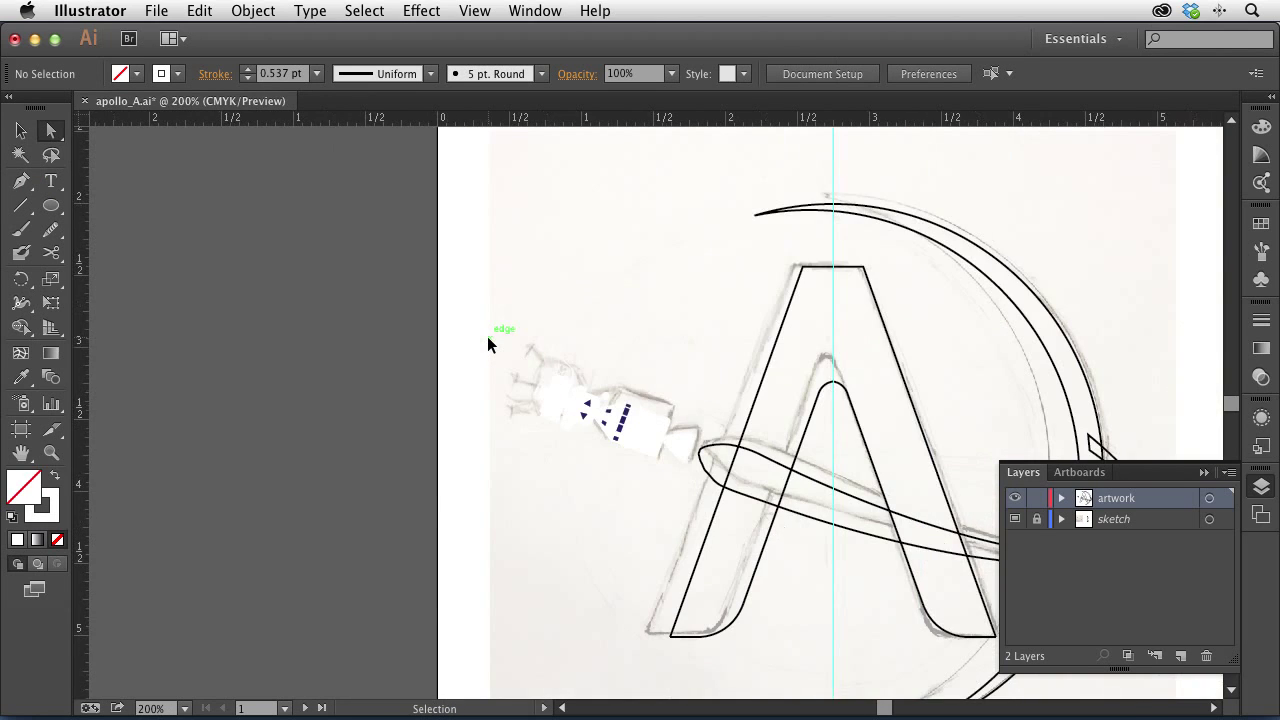
drag(843, 423, 556, 300)
click(738, 457)
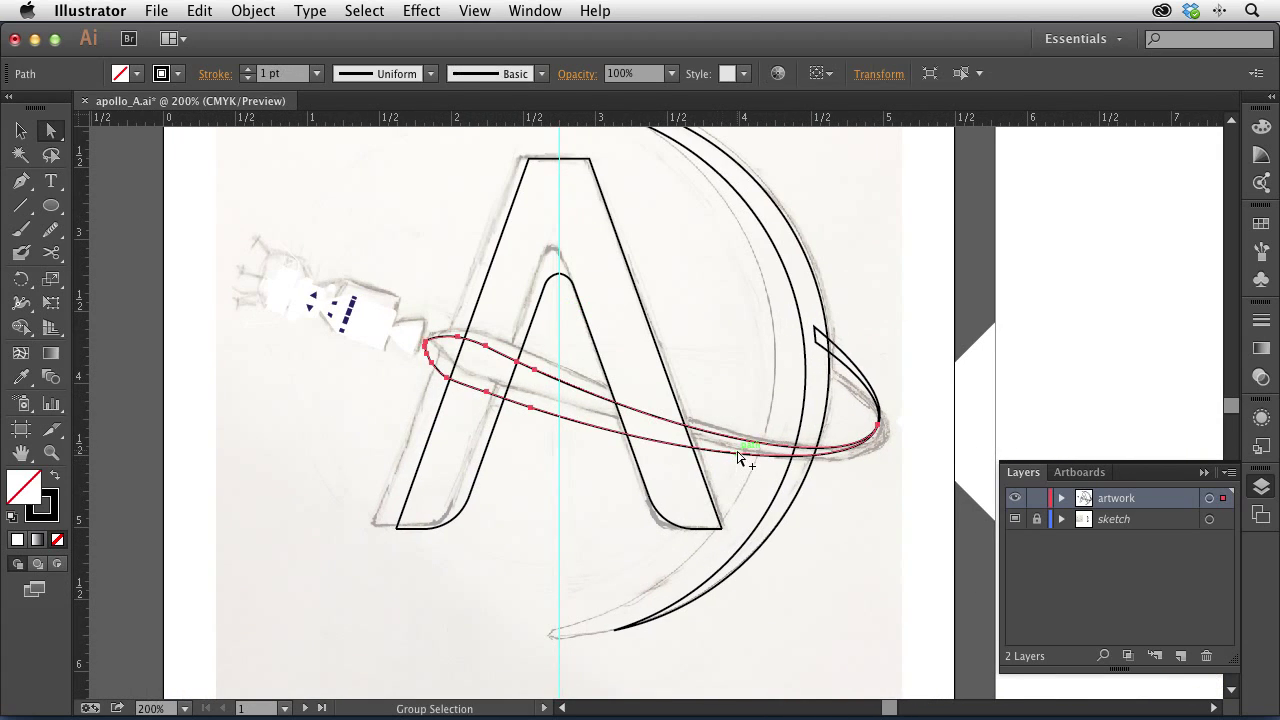
shift+click(877, 398)
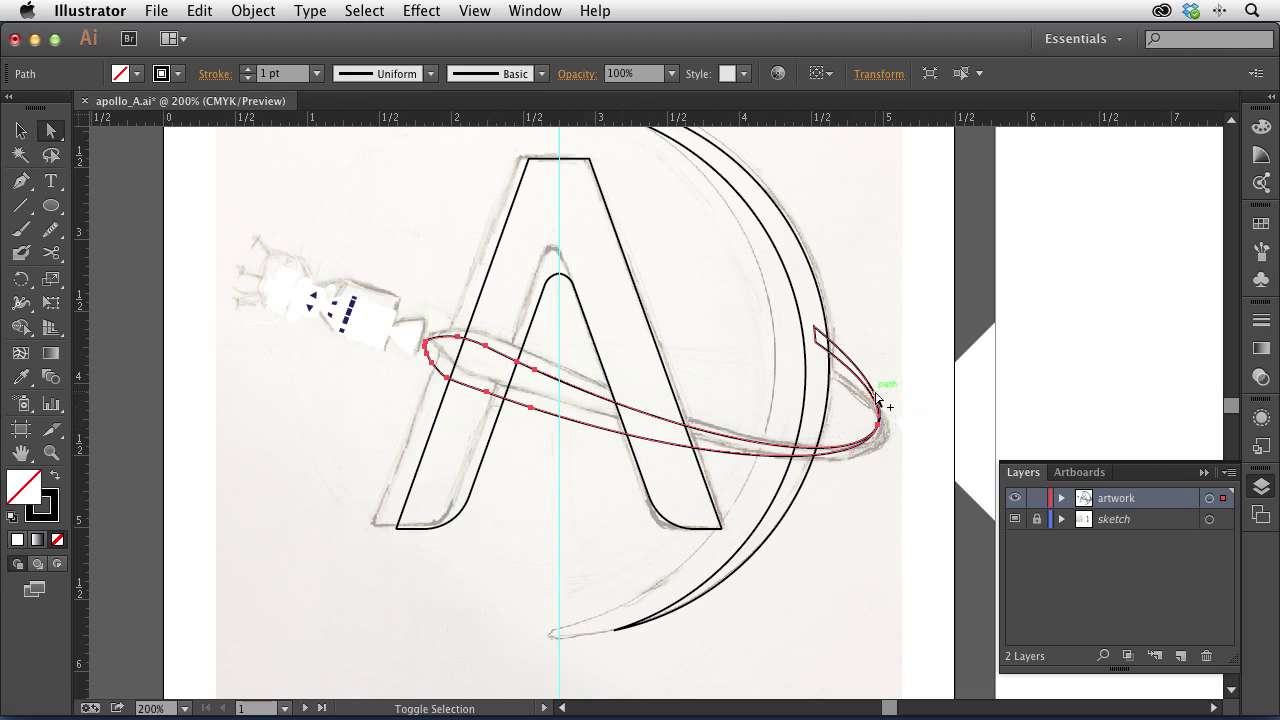
click(161, 74)
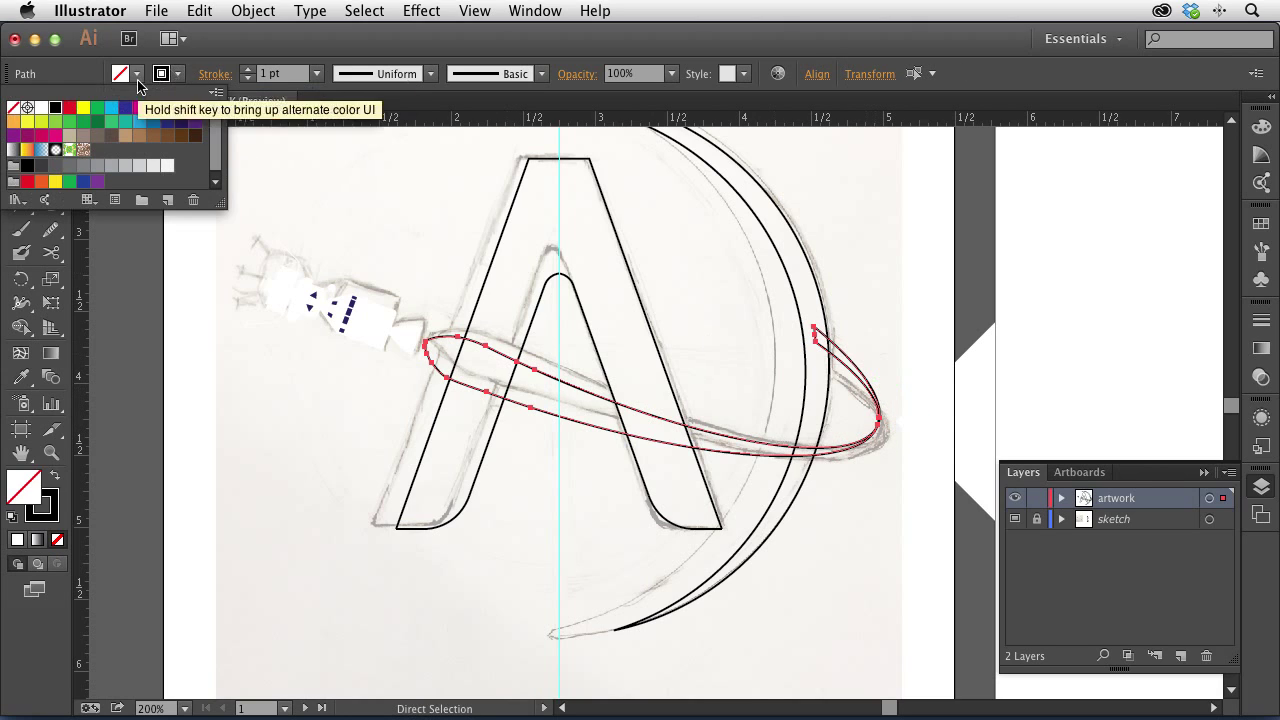
click(13, 107)
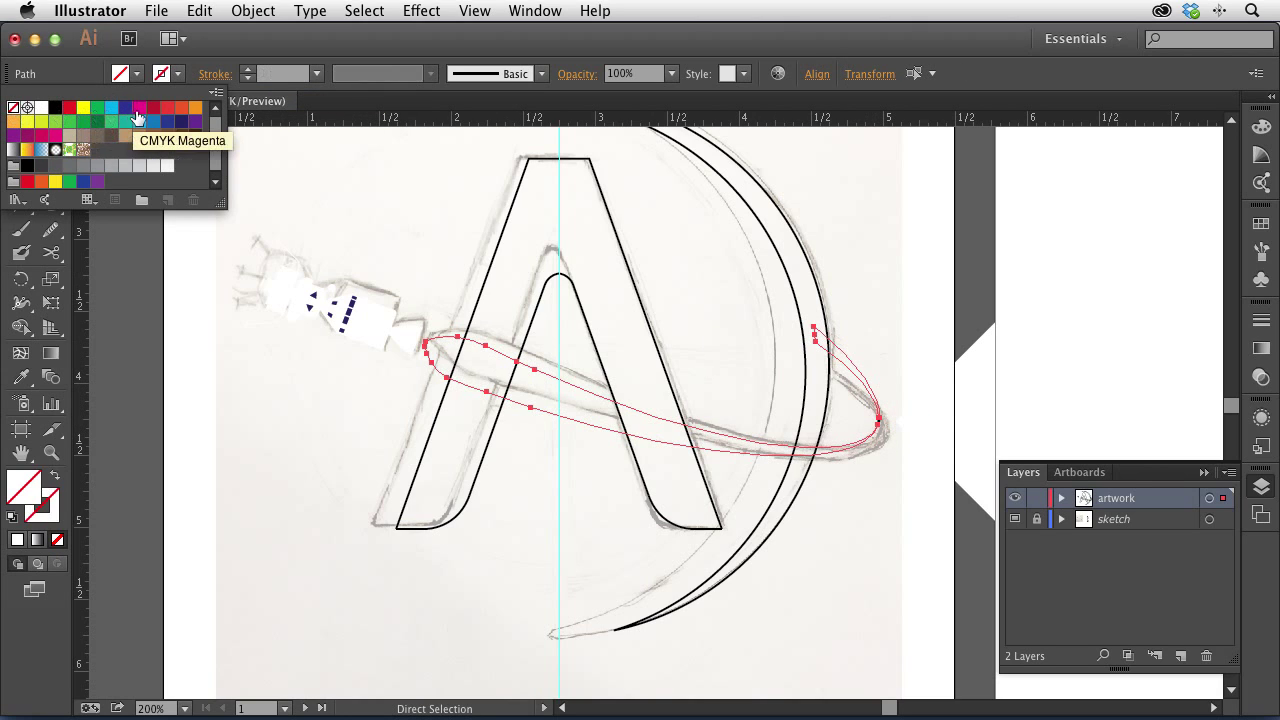
click(153, 109)
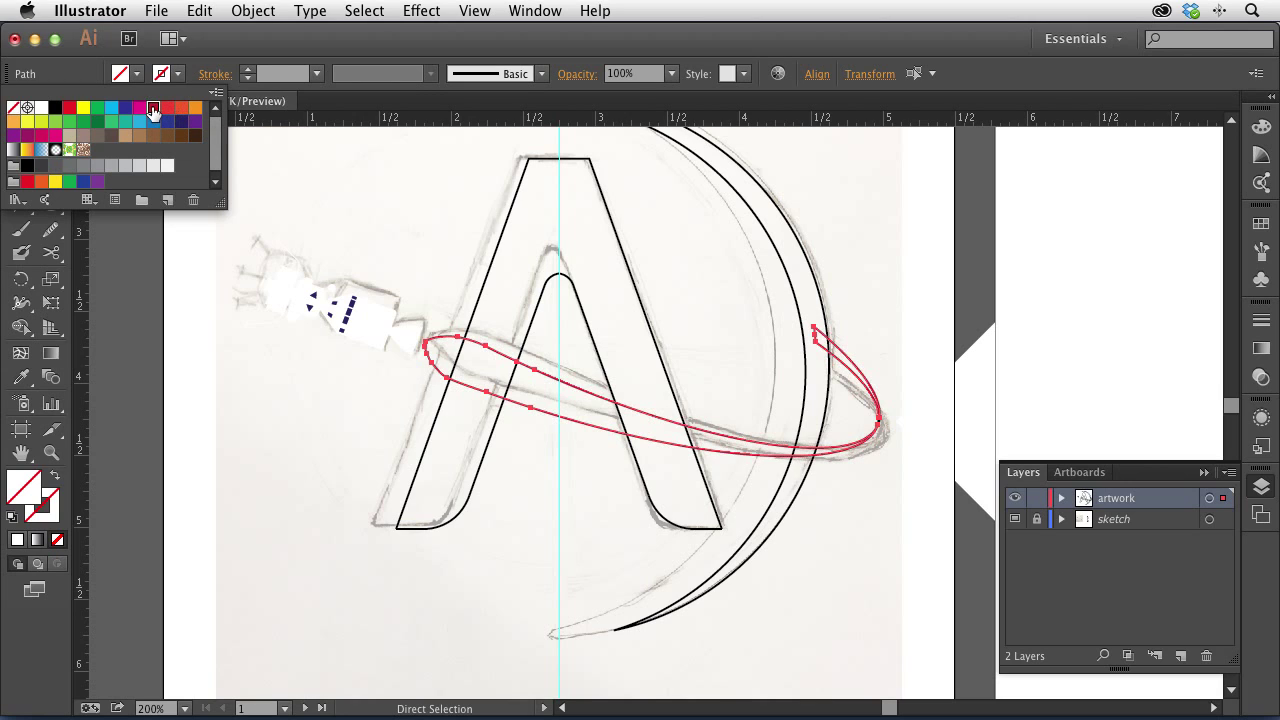
click(161, 76)
click(161, 74)
click(13, 104)
- Fill the swoosh paths with the dark red swatch and deselect
click(123, 78)
click(123, 78)
click(153, 109)
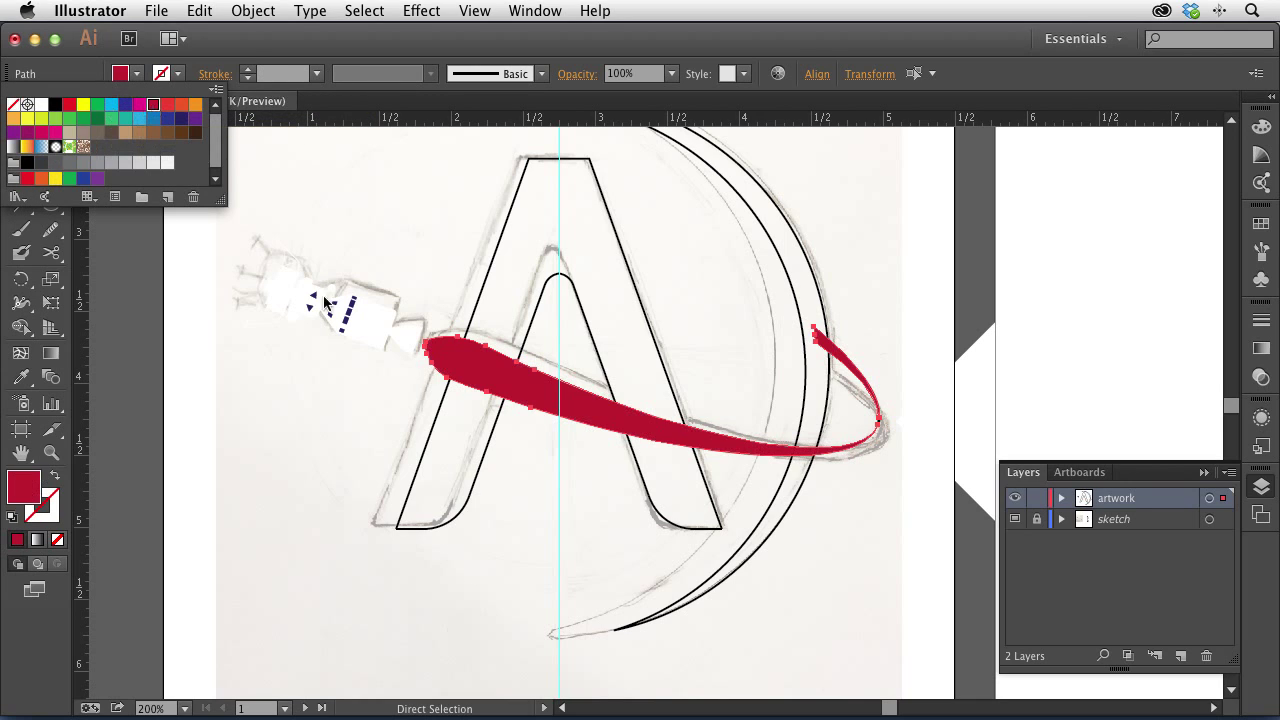
click(349, 405)
click(340, 428)
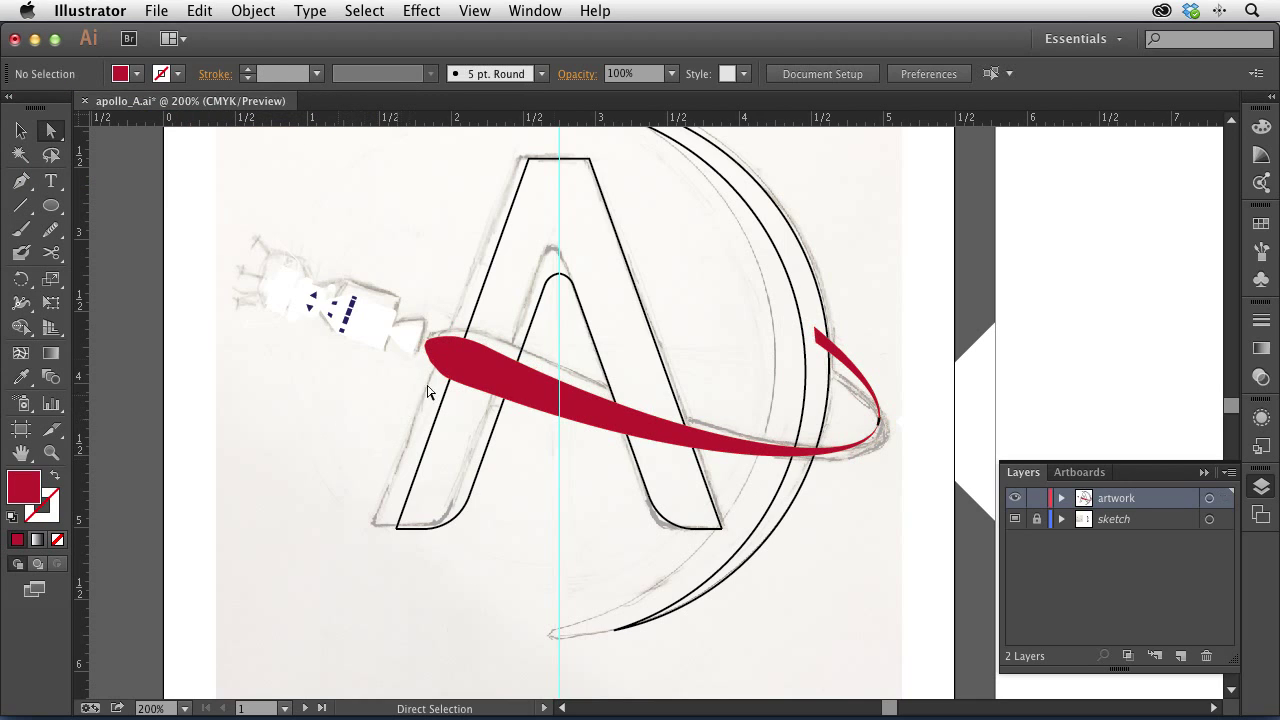
alt+click(608, 385)
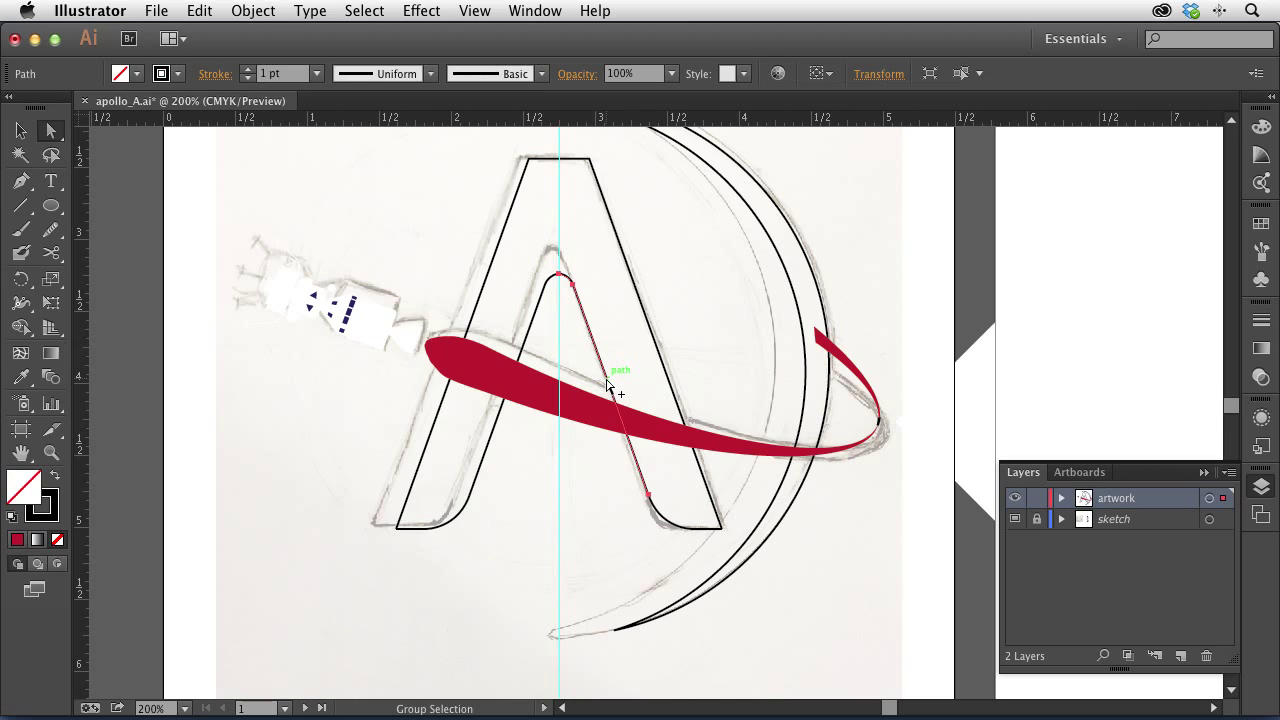
alt+click(535, 322)
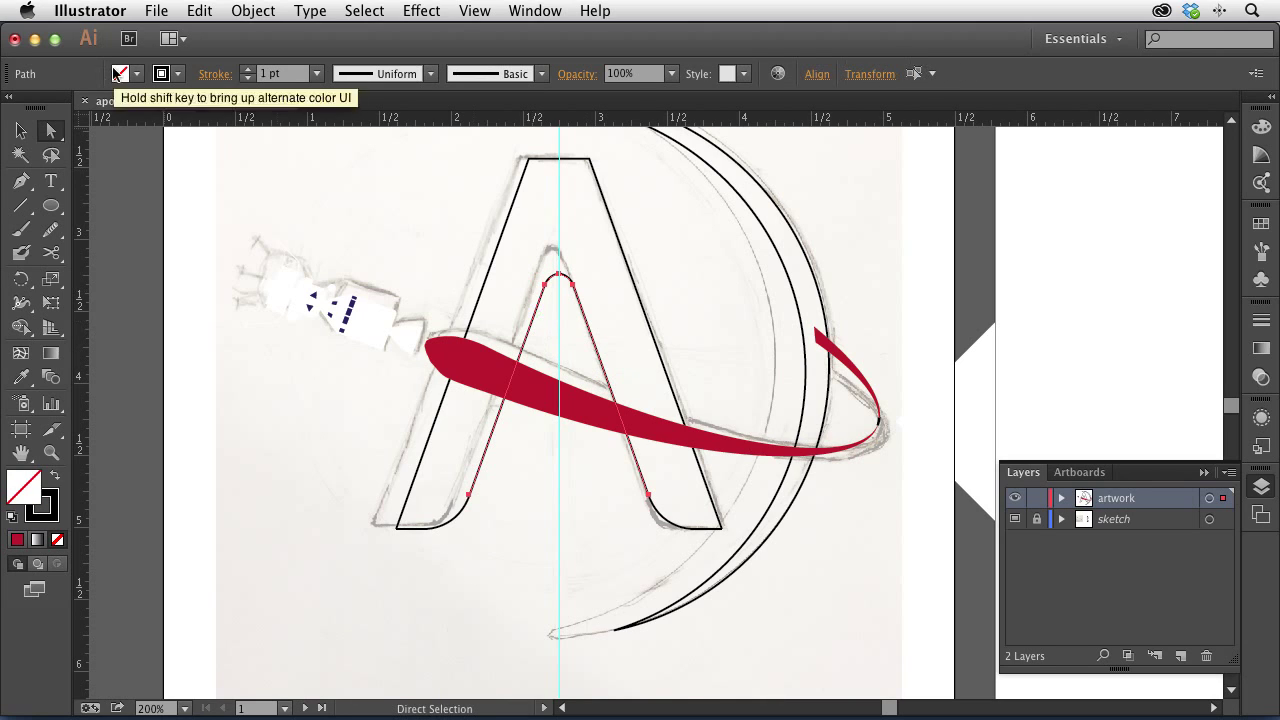
click(160, 74)
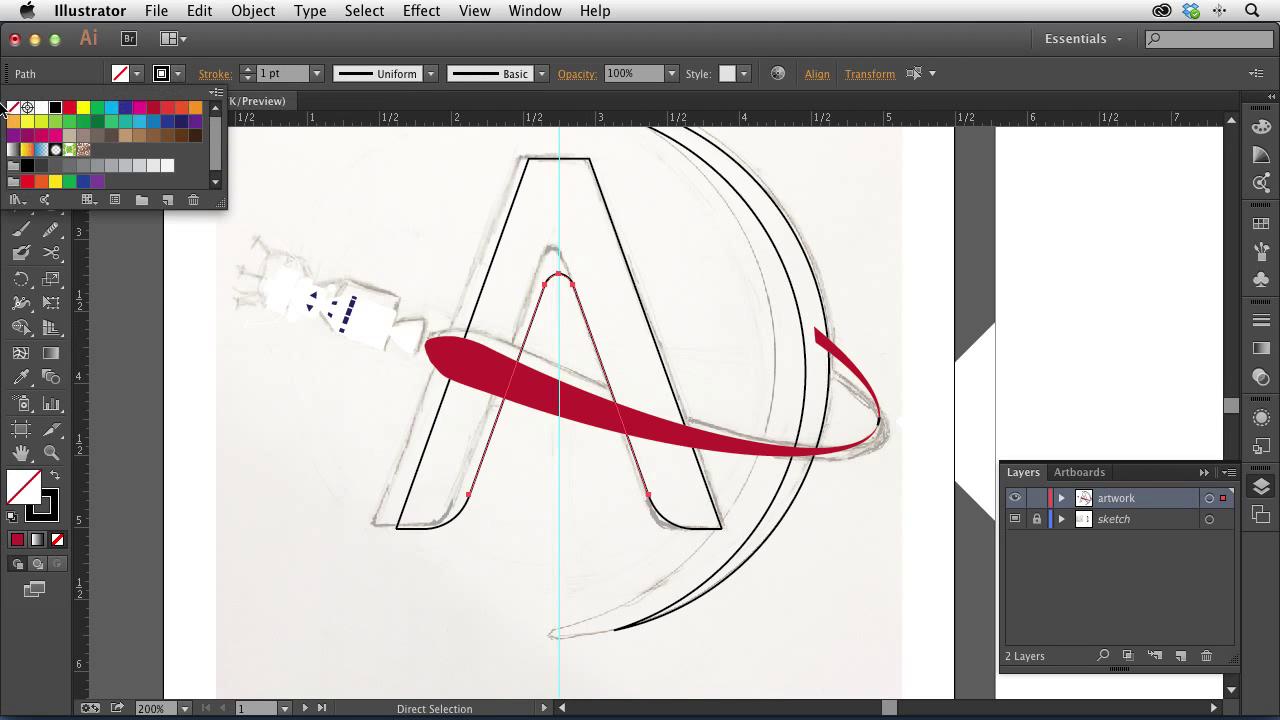
click(13, 108)
click(120, 75)
click(120, 75)
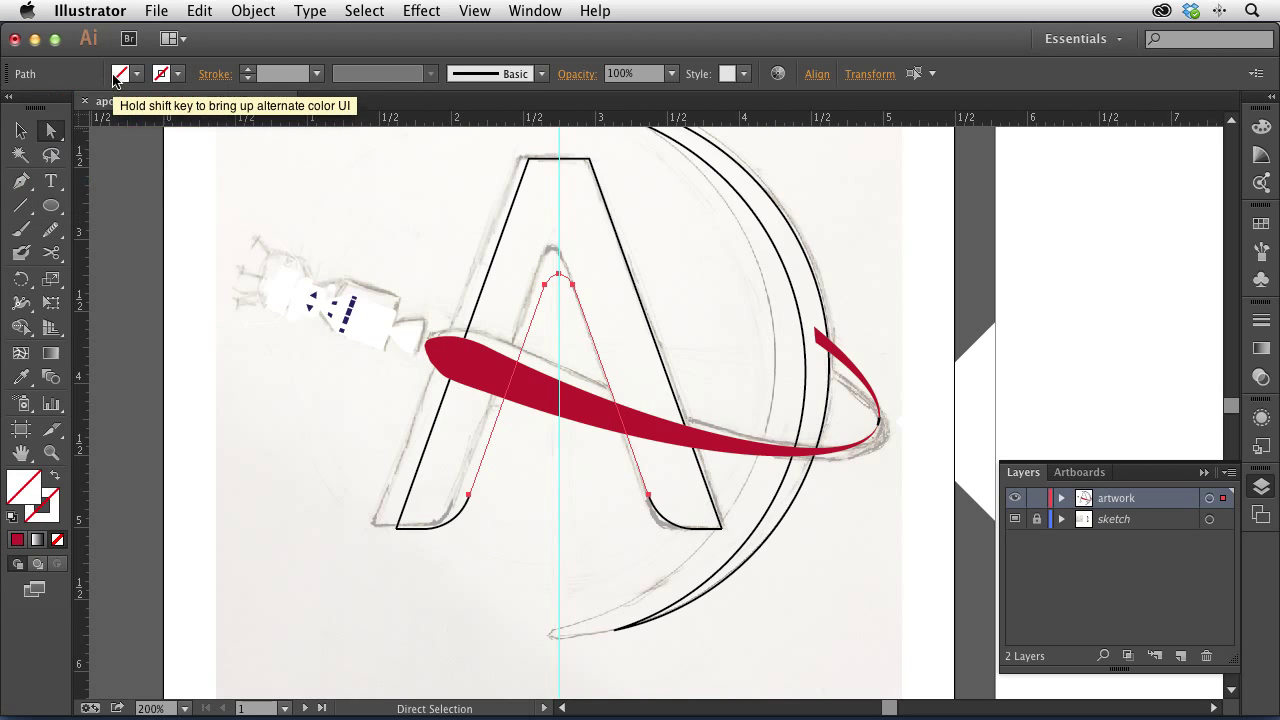
click(120, 75)
click(41, 104)
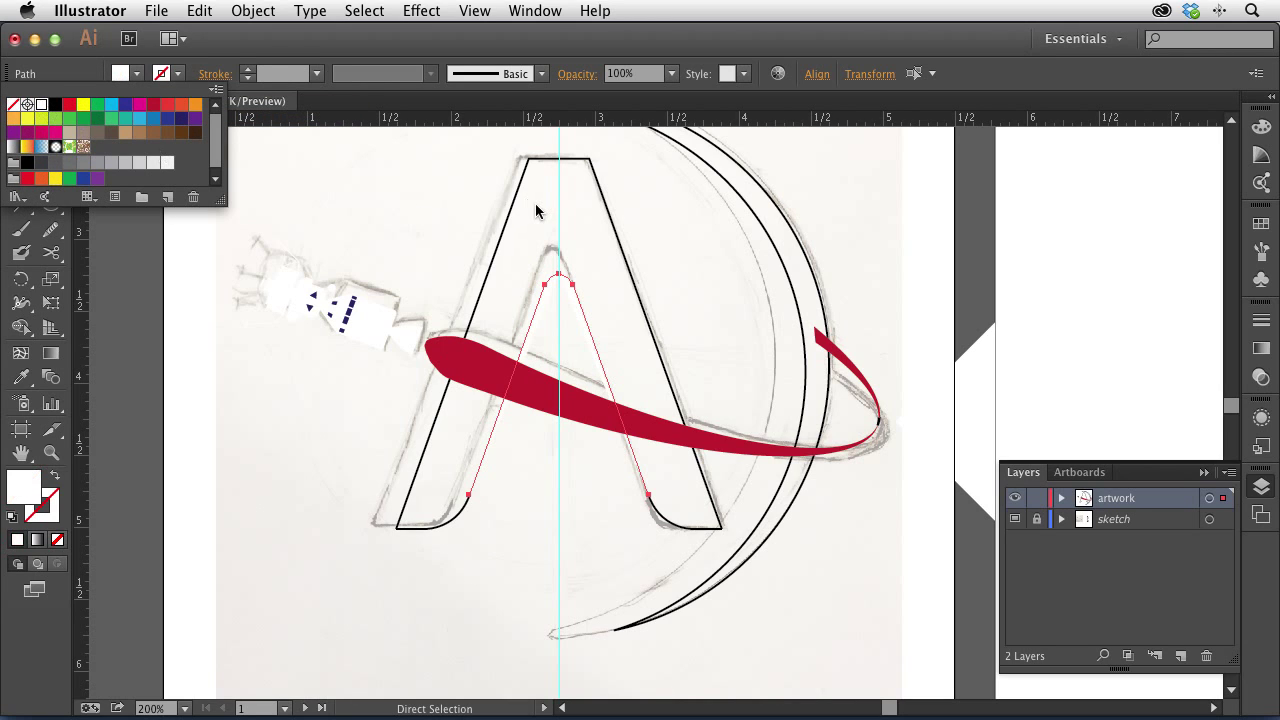
click(433, 210)
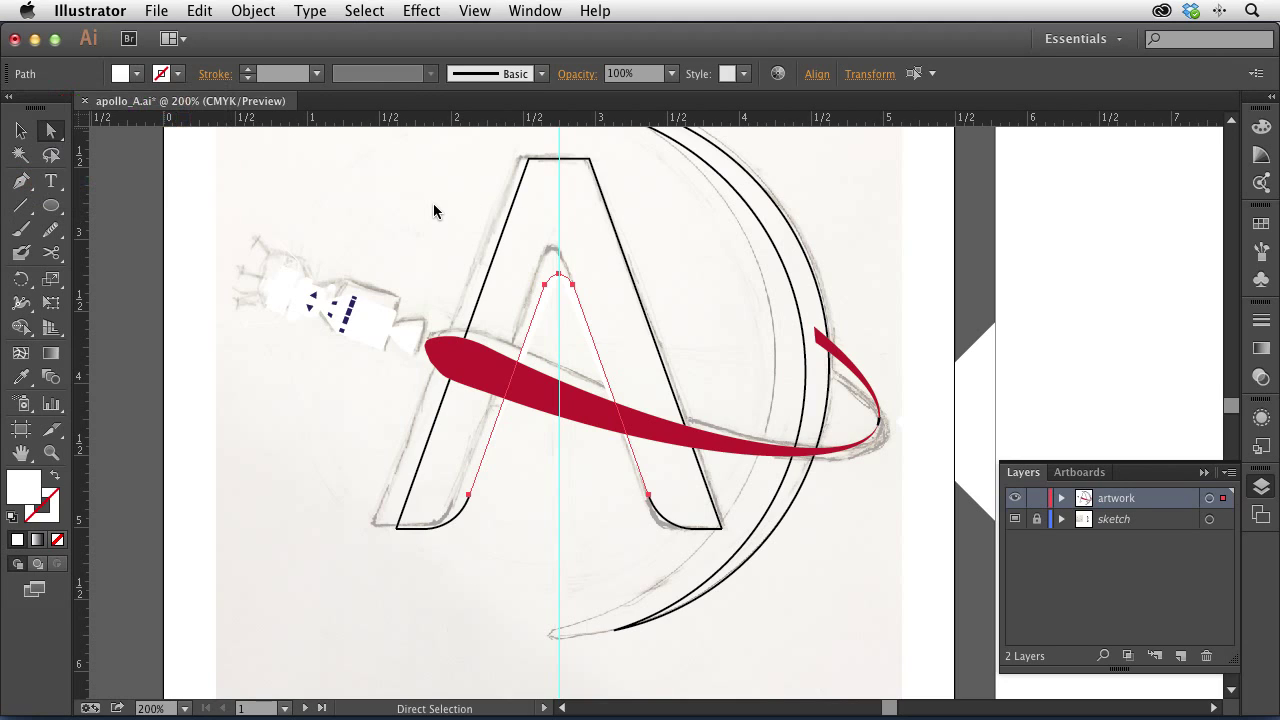
click(440, 212)
click(19, 133)
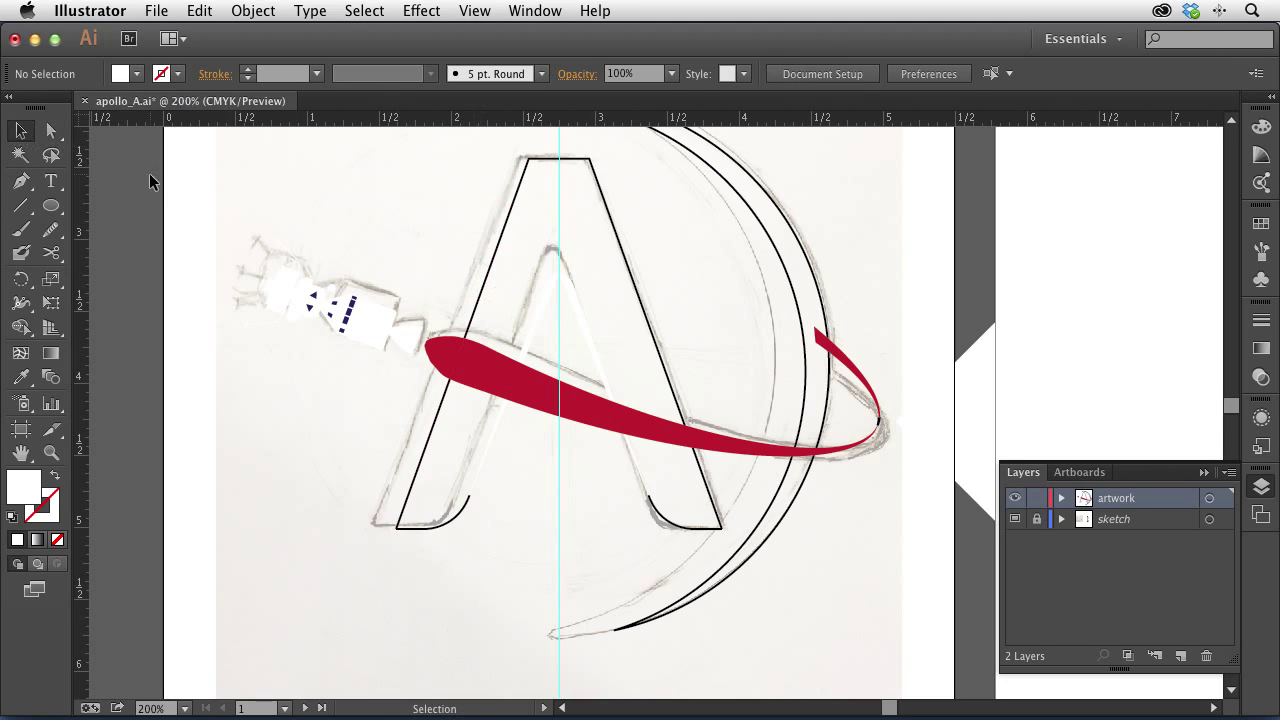
click(540, 300)
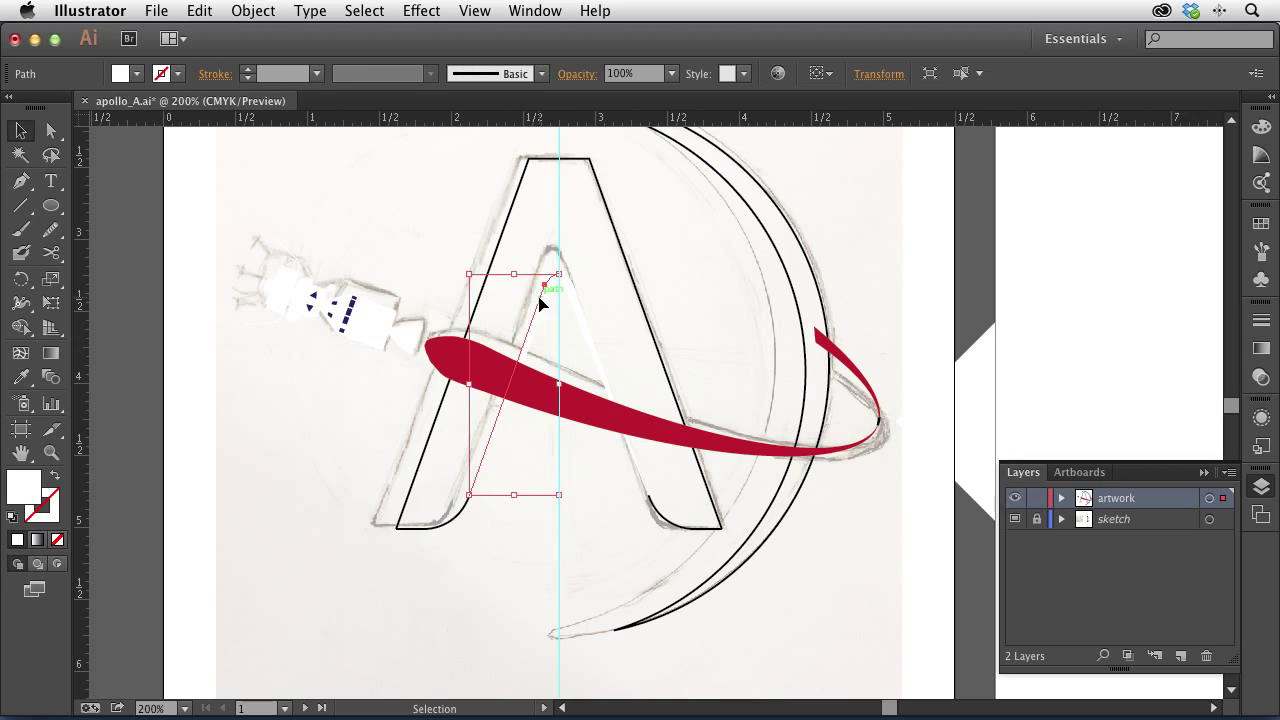
click(51, 130)
drag(516, 528, 451, 478)
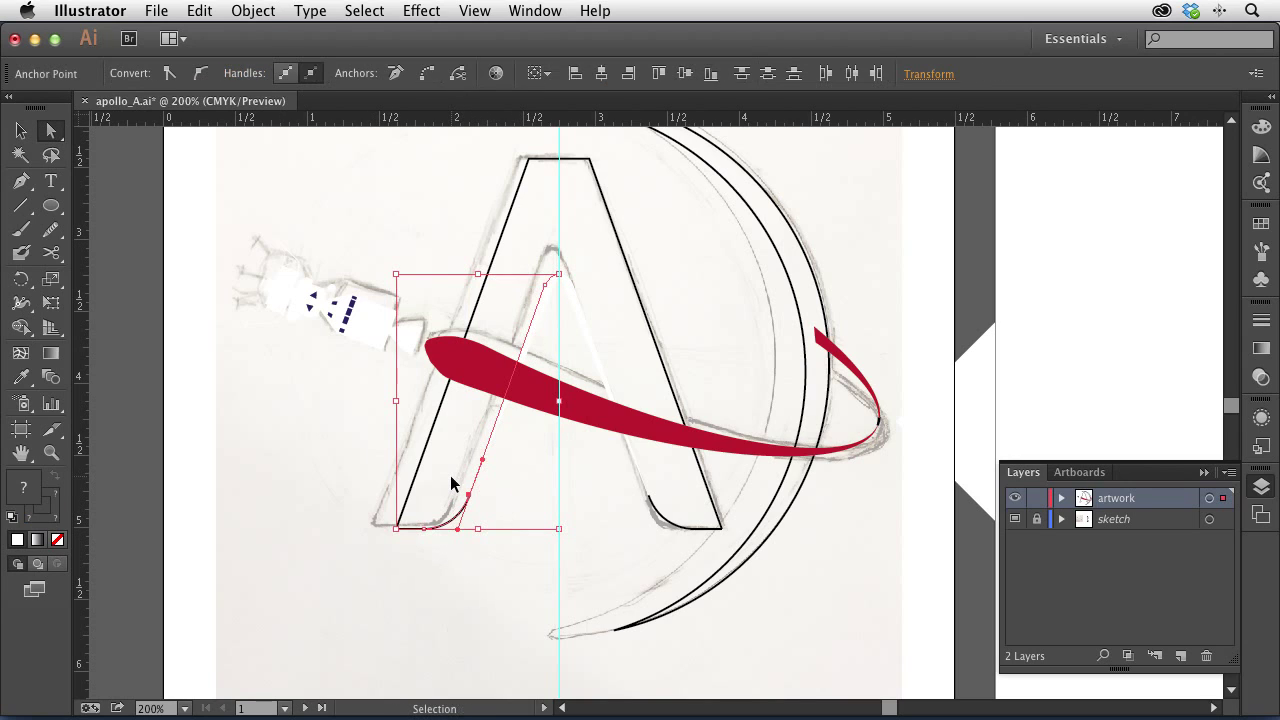
mouse_move(624, 481)
mouse_down()
mouse_move(632, 505)
mouse_move(668, 526)
mouse_move(664, 514)
mouse_up()
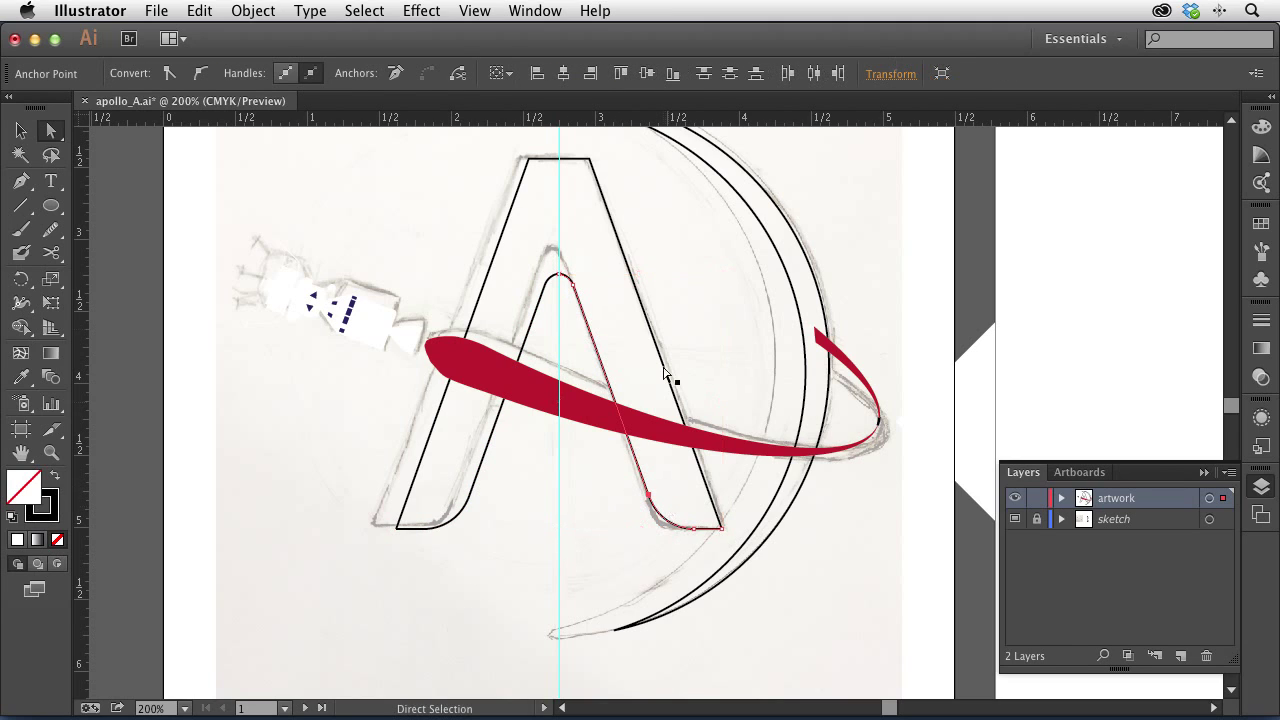
click(20, 130)
click(475, 213)
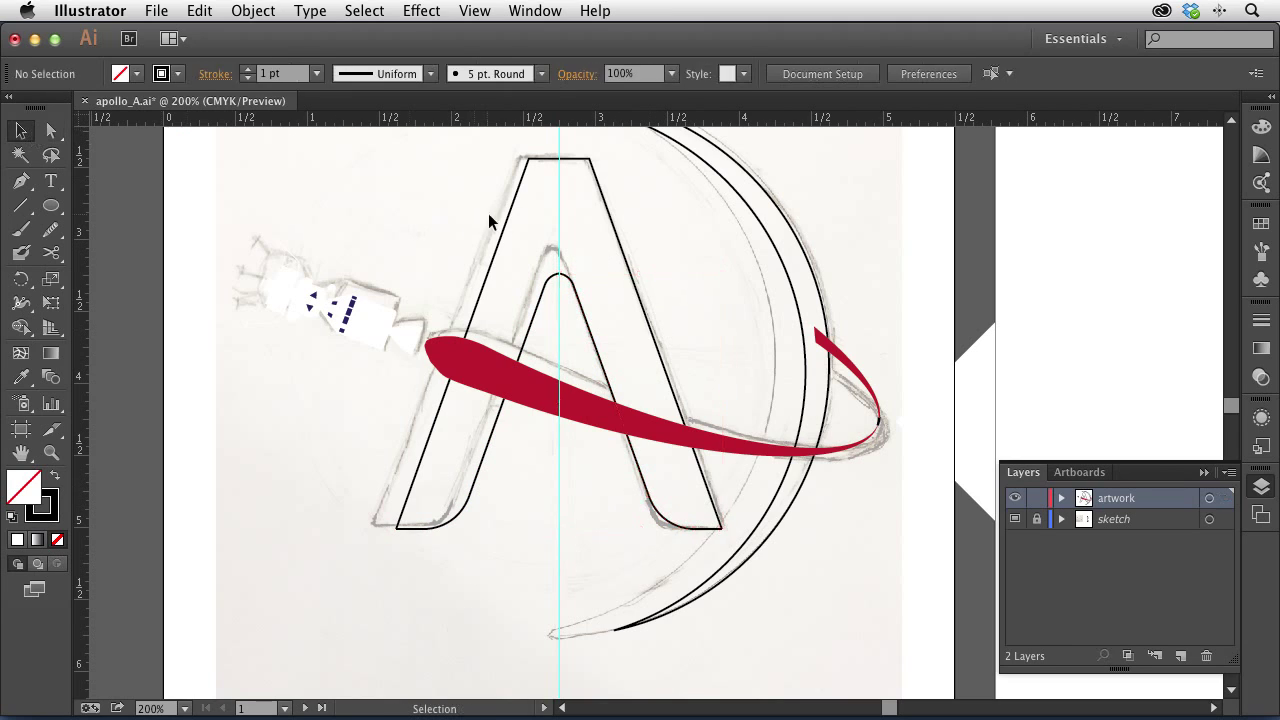
click(510, 222)
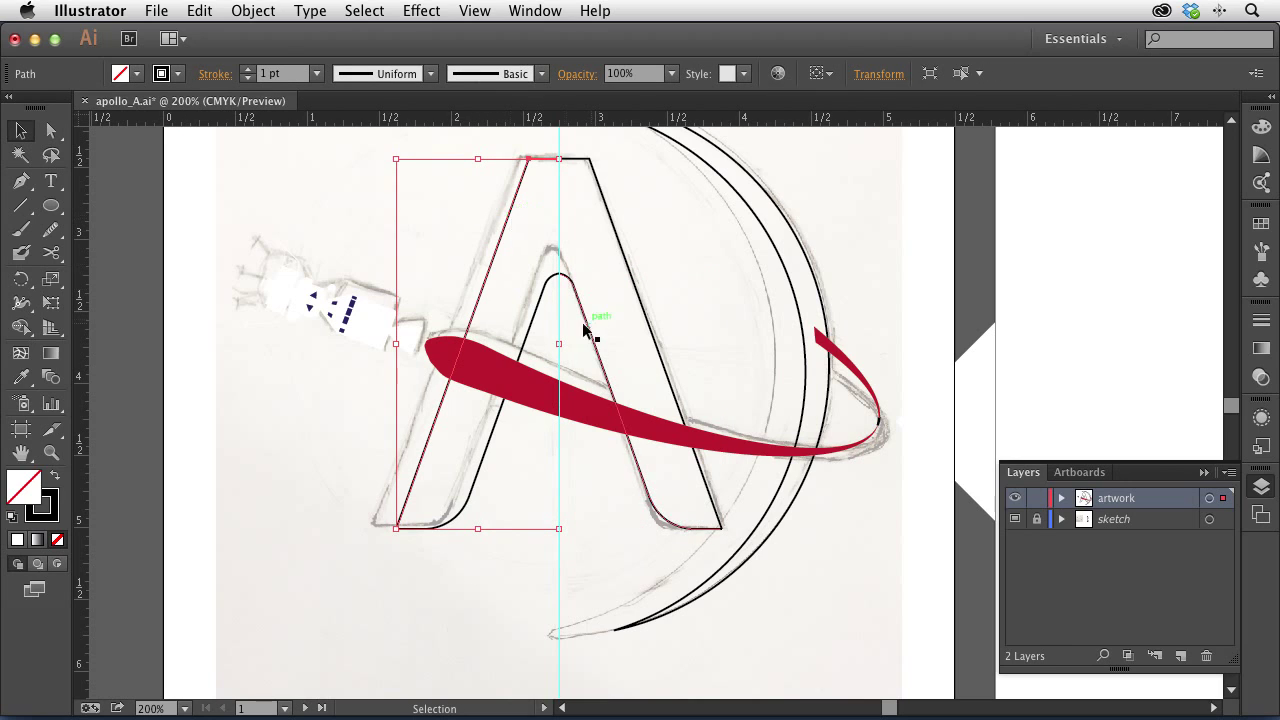
drag(481, 298, 434, 286)
key(super+z)
key(super+z)
key(super+z)
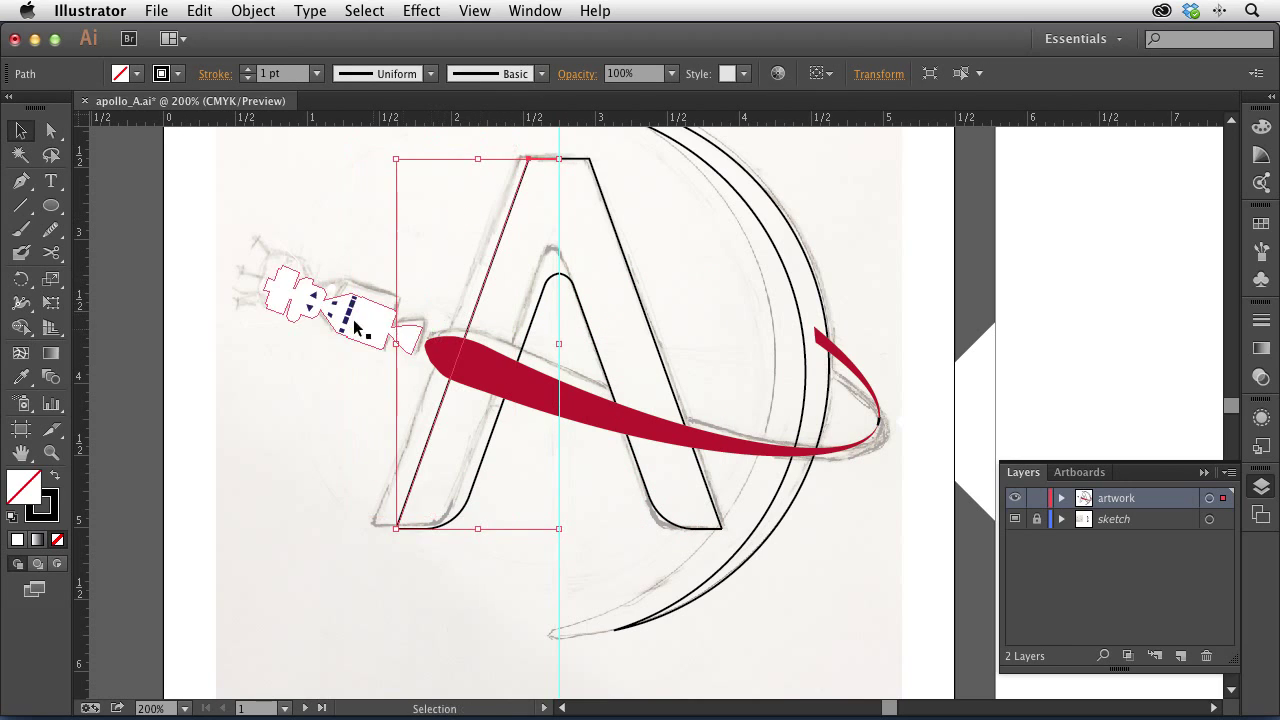
click(51, 130)
click(352, 542)
click(398, 532)
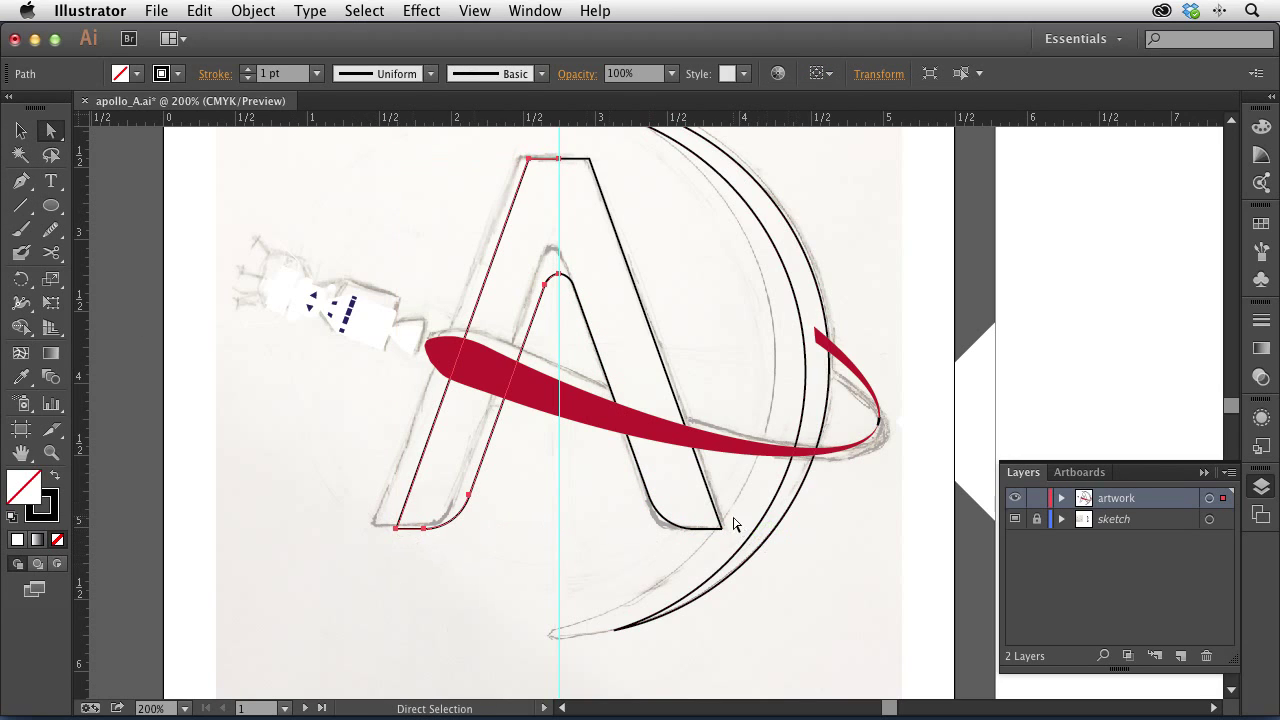
drag(706, 540, 704, 537)
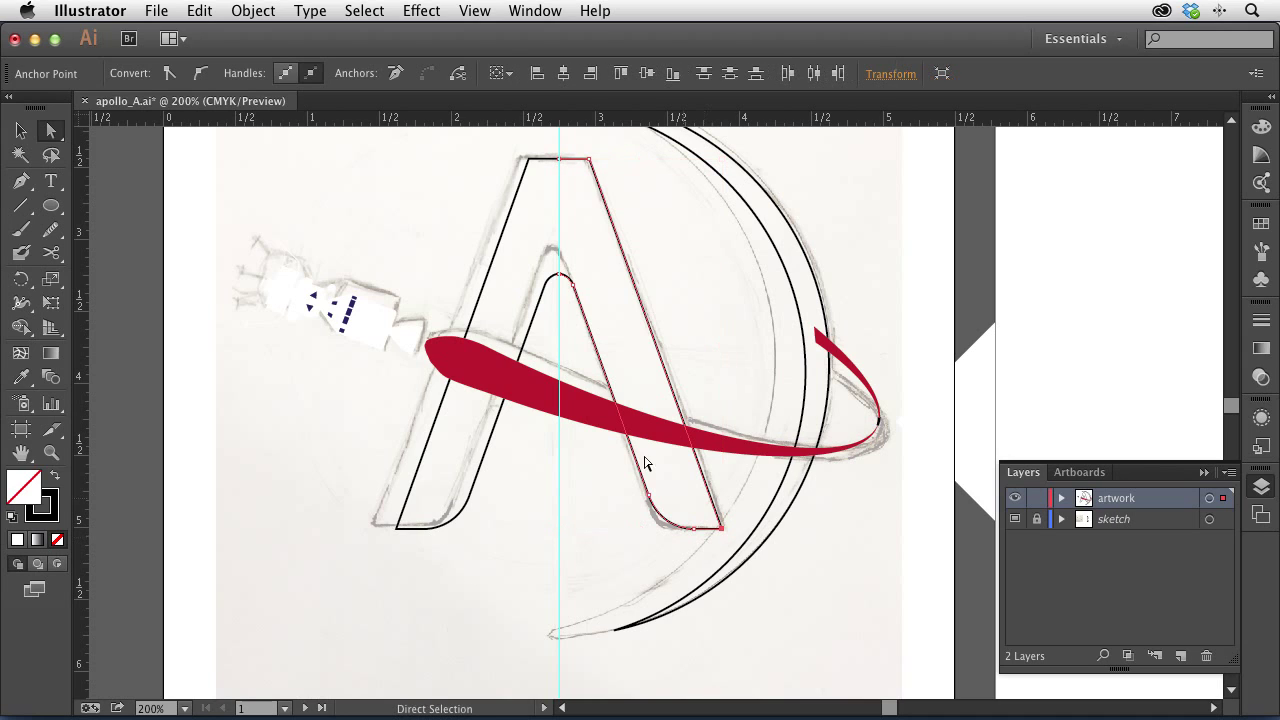
click(20, 130)
click(448, 229)
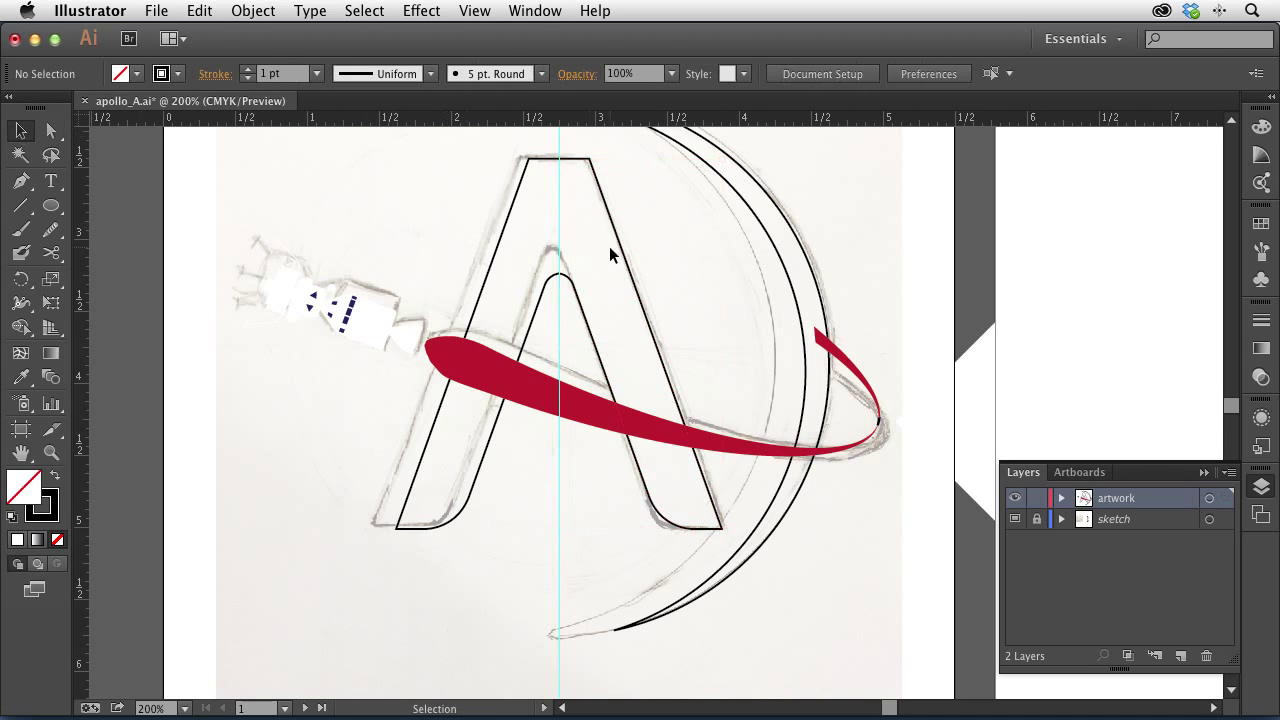
- Give both legs of the A a white fill and no stroke
click(619, 246)
shift+click(543, 305)
click(131, 74)
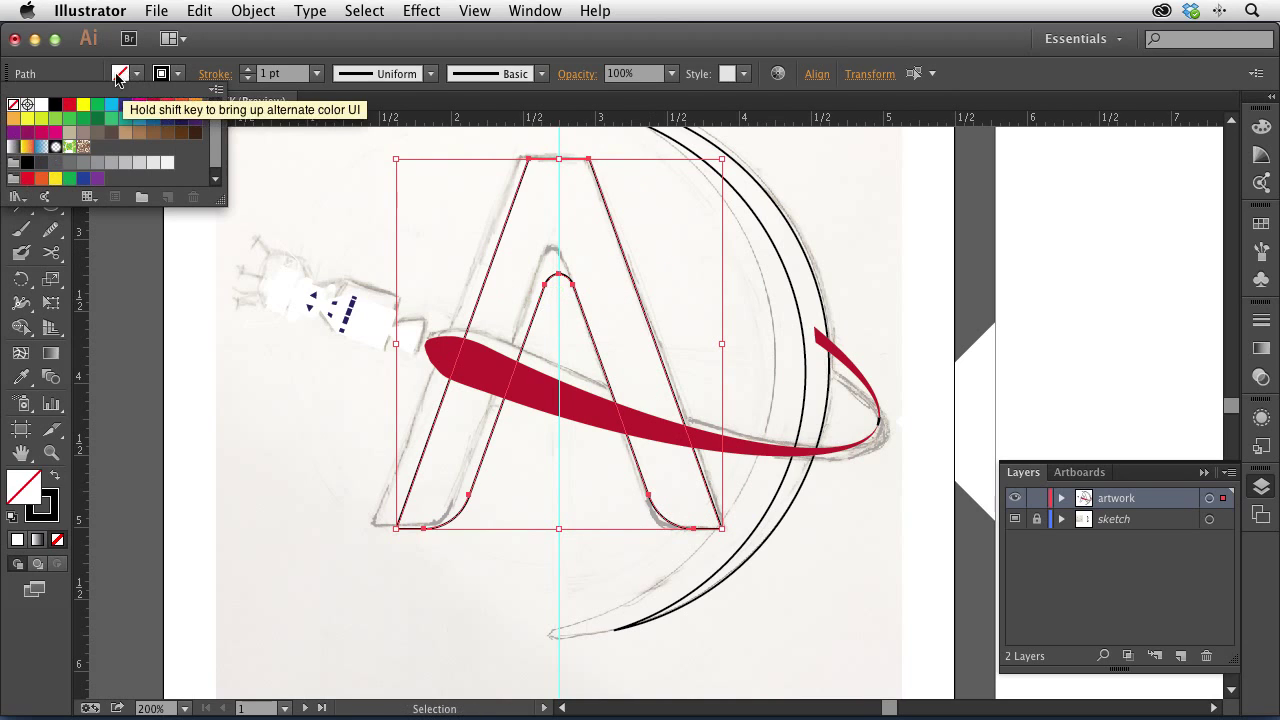
click(41, 105)
click(175, 74)
click(175, 74)
click(13, 104)
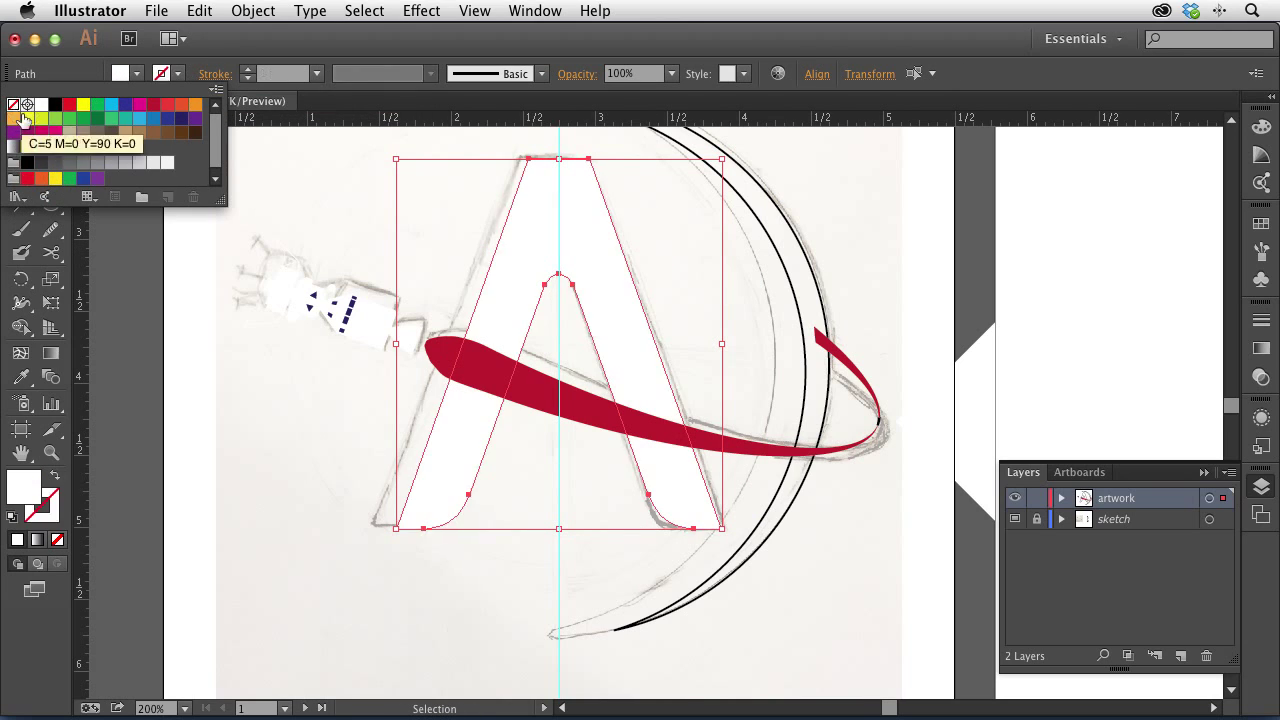
click(303, 414)
click(302, 415)
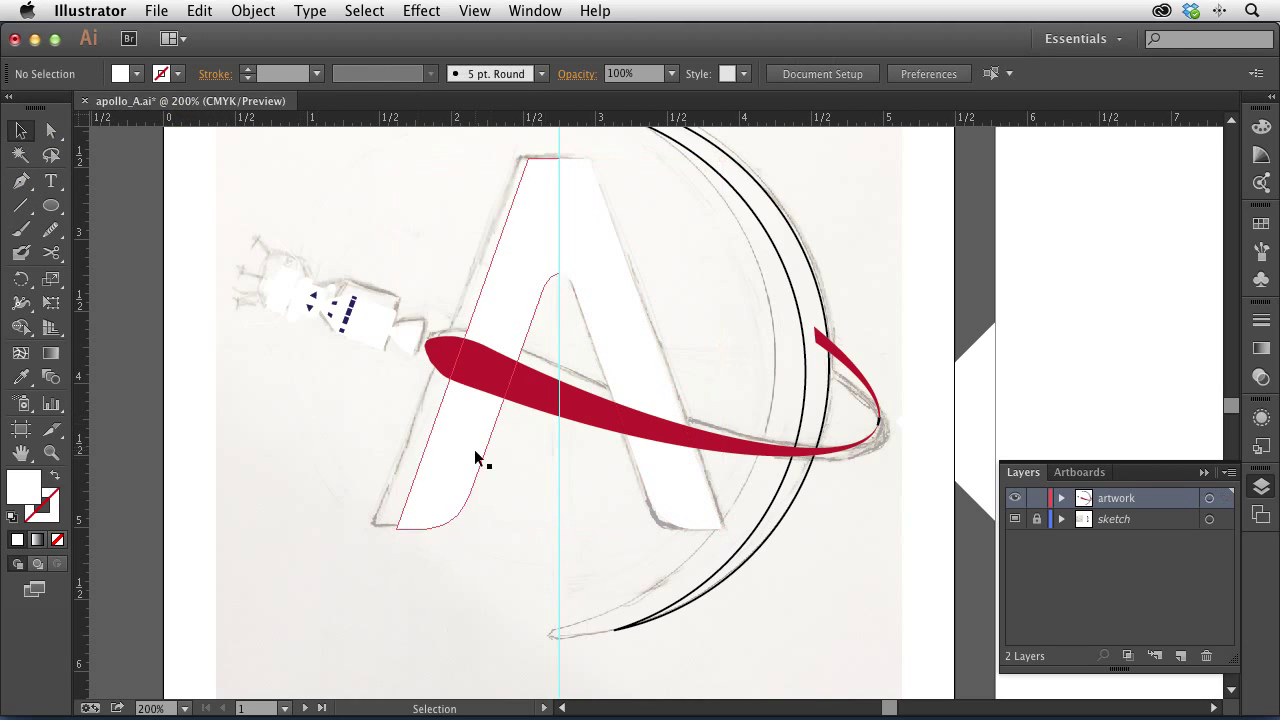
- Restack the A's right leg in front of the crimson swoosh via Object > Arrange
click(654, 466)
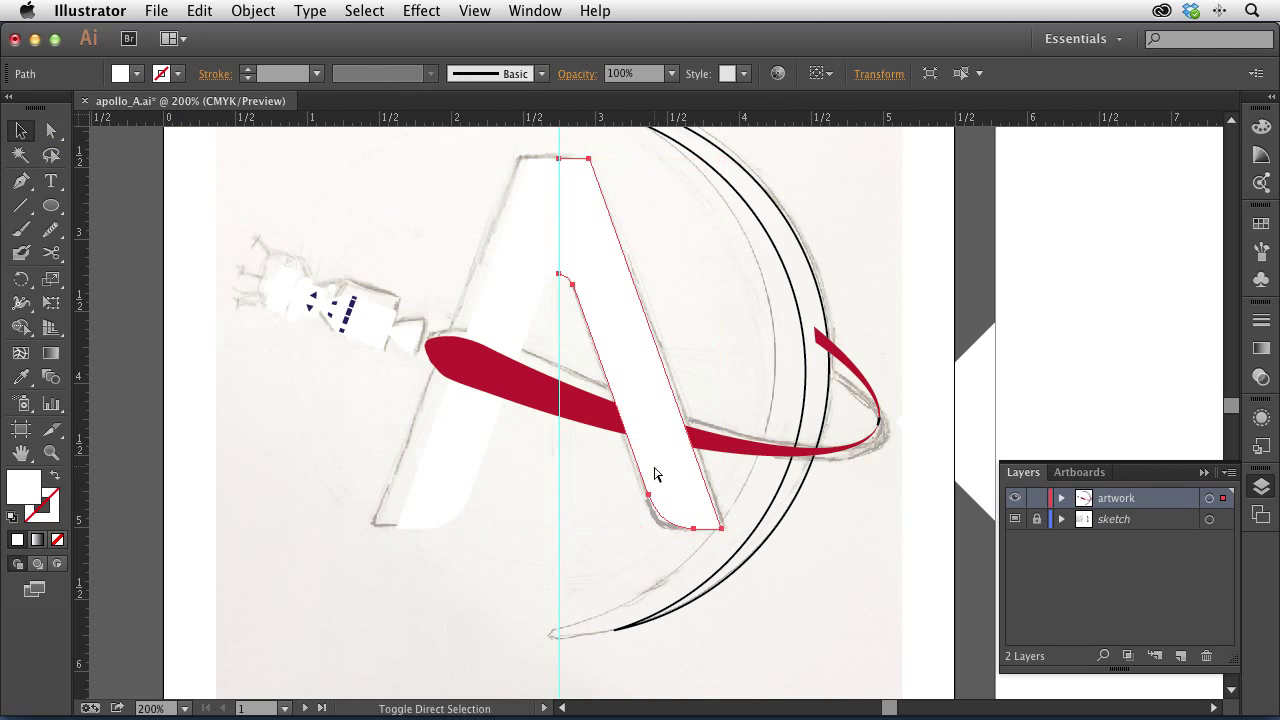
click(253, 10)
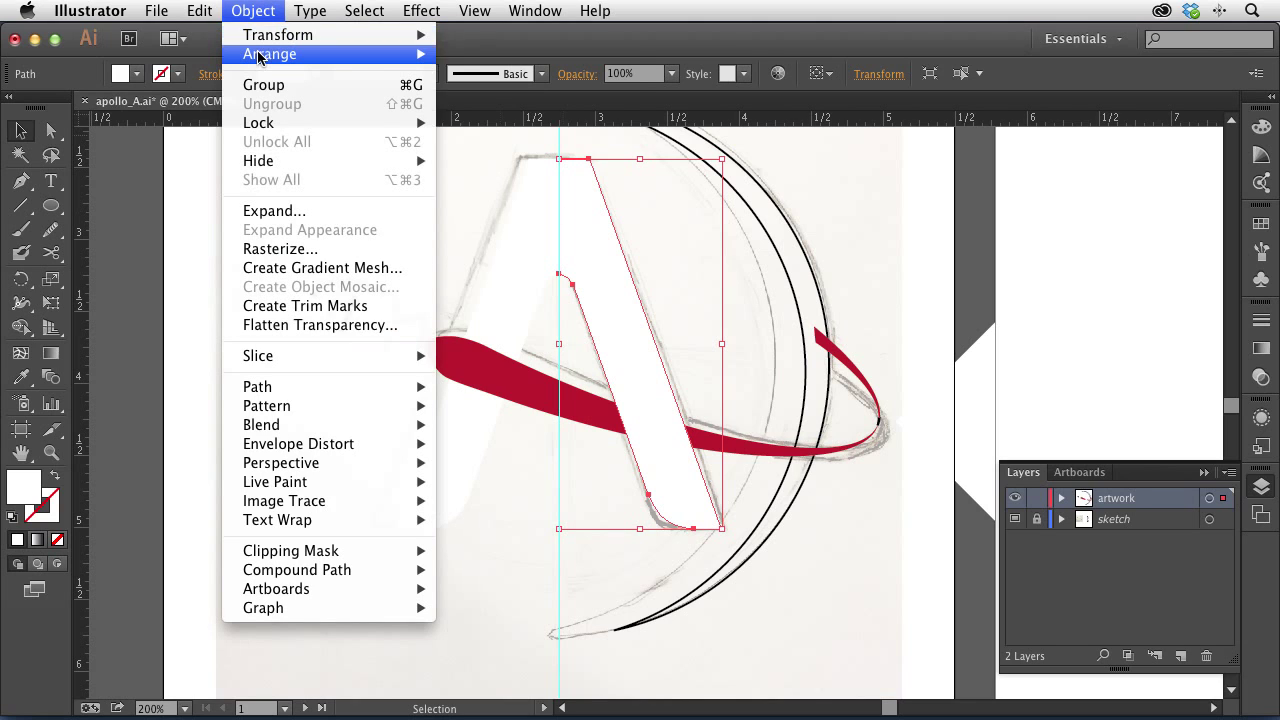
mouse_move(280, 53)
click(500, 111)
key(super+shift+a)
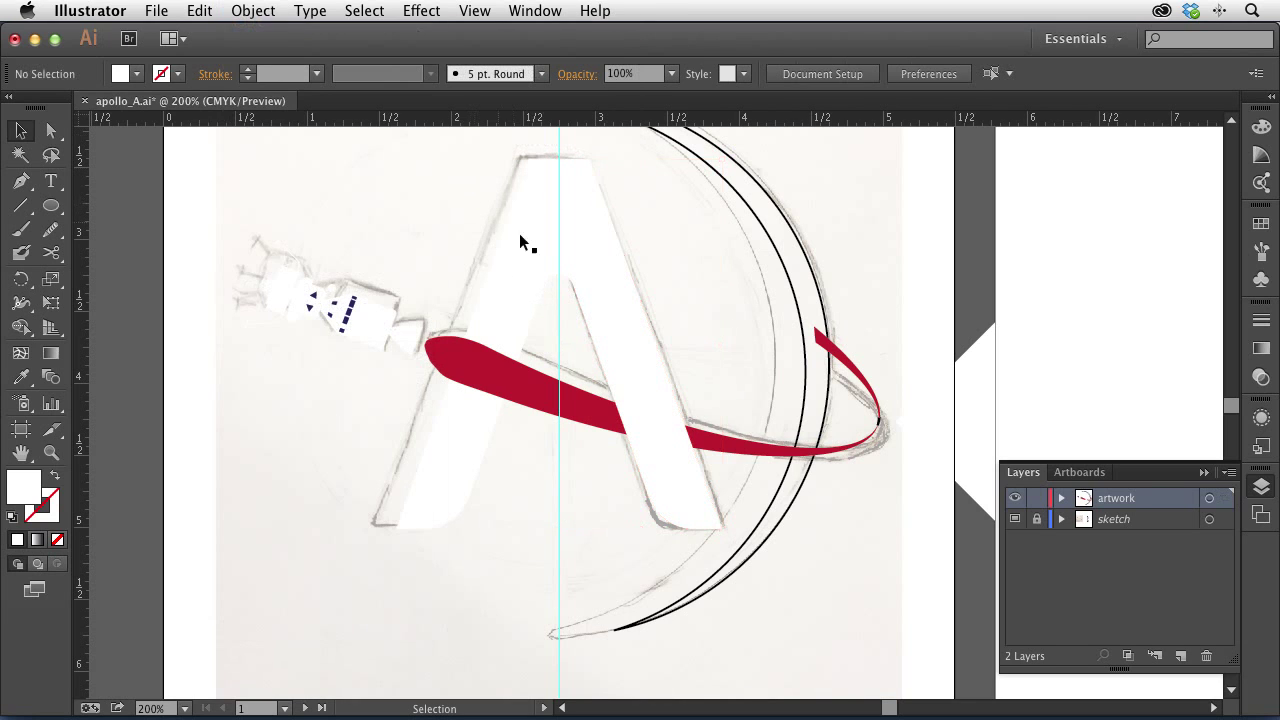
- Eyedrop the white A's appearance onto the crescent arc, then select the red swoosh tip
click(806, 408)
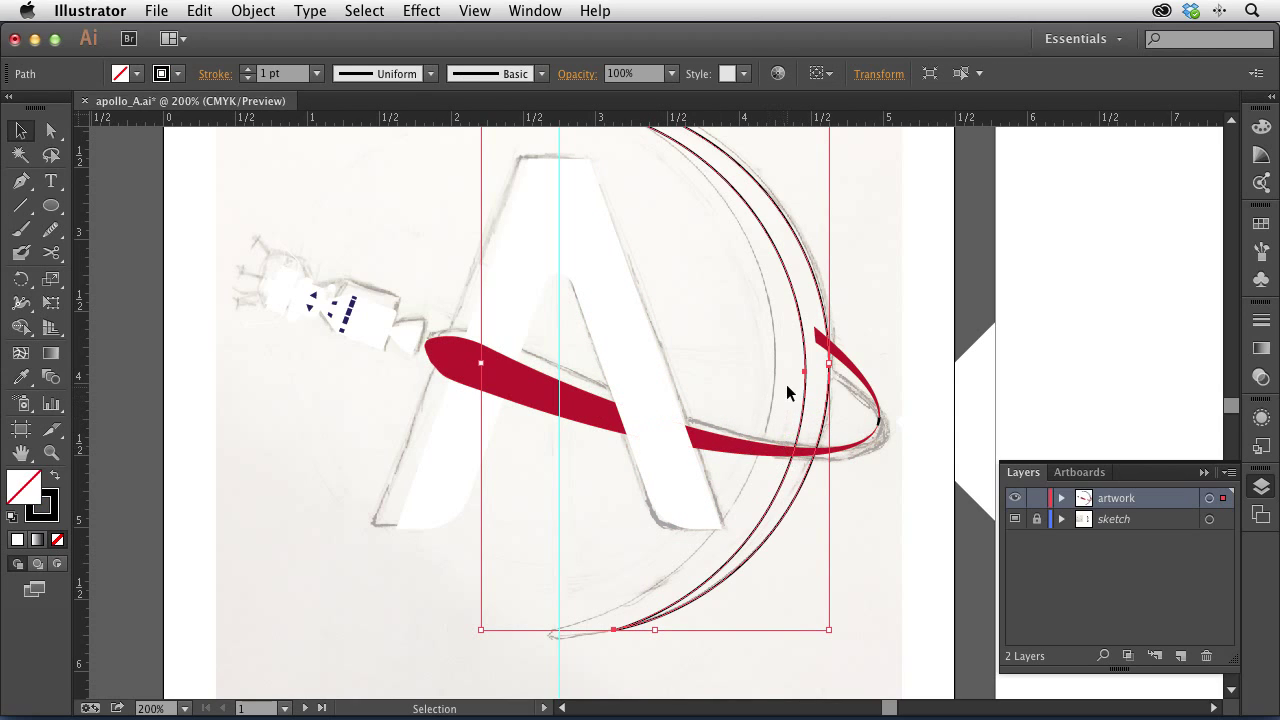
key(i)
click(603, 271)
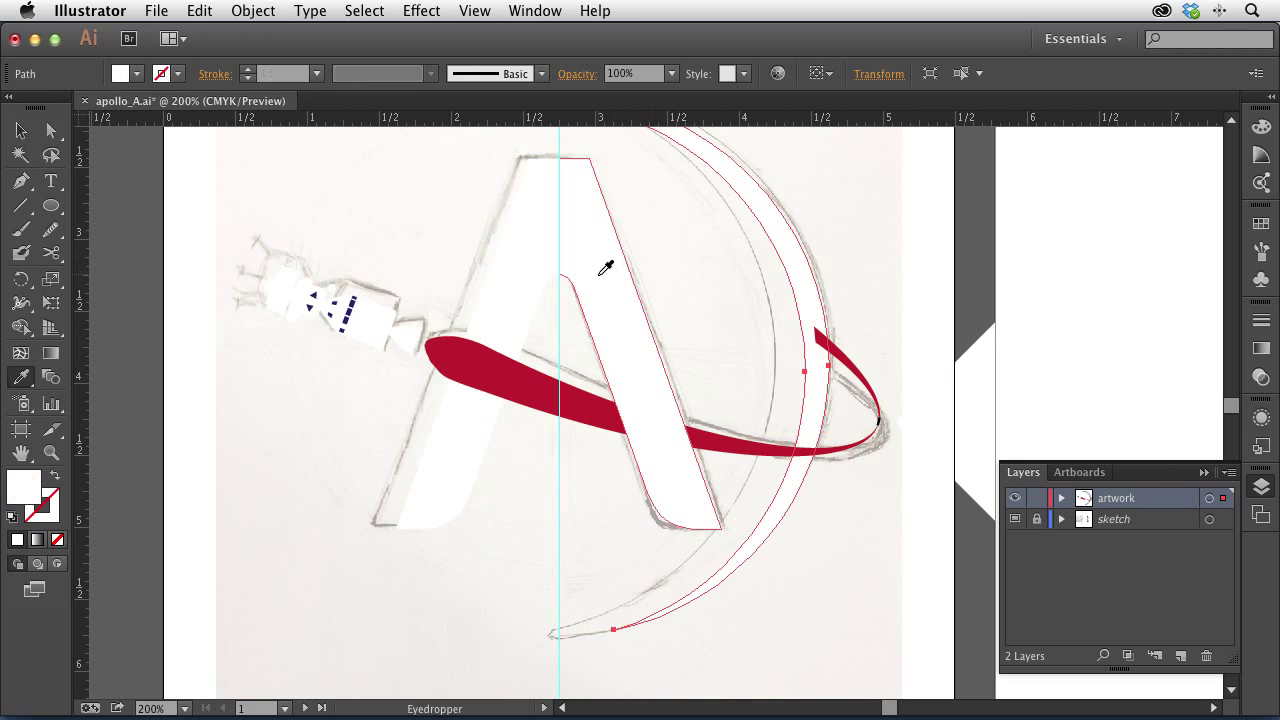
click(20, 130)
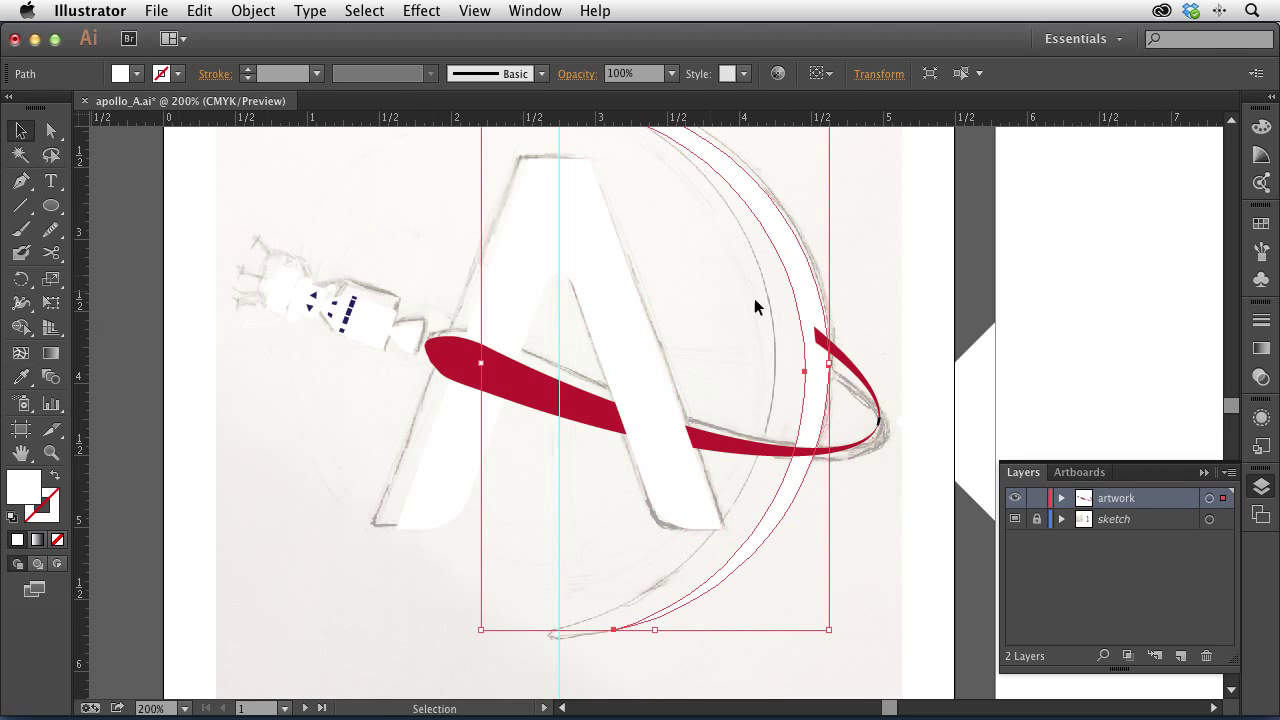
click(862, 378)
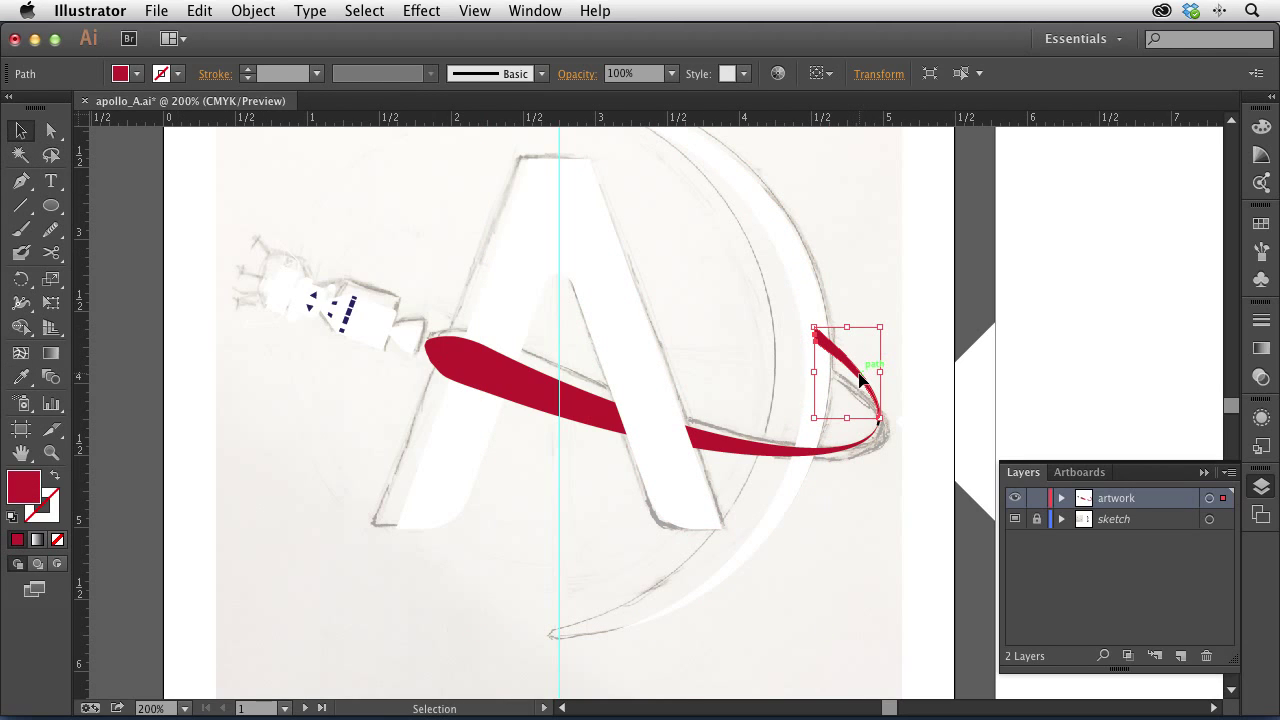
key(super)
- Zoom in on the swoosh tip and give the small black piece a red fill with no stroke
super+click(906, 370)
drag(848, 380, 919, 471)
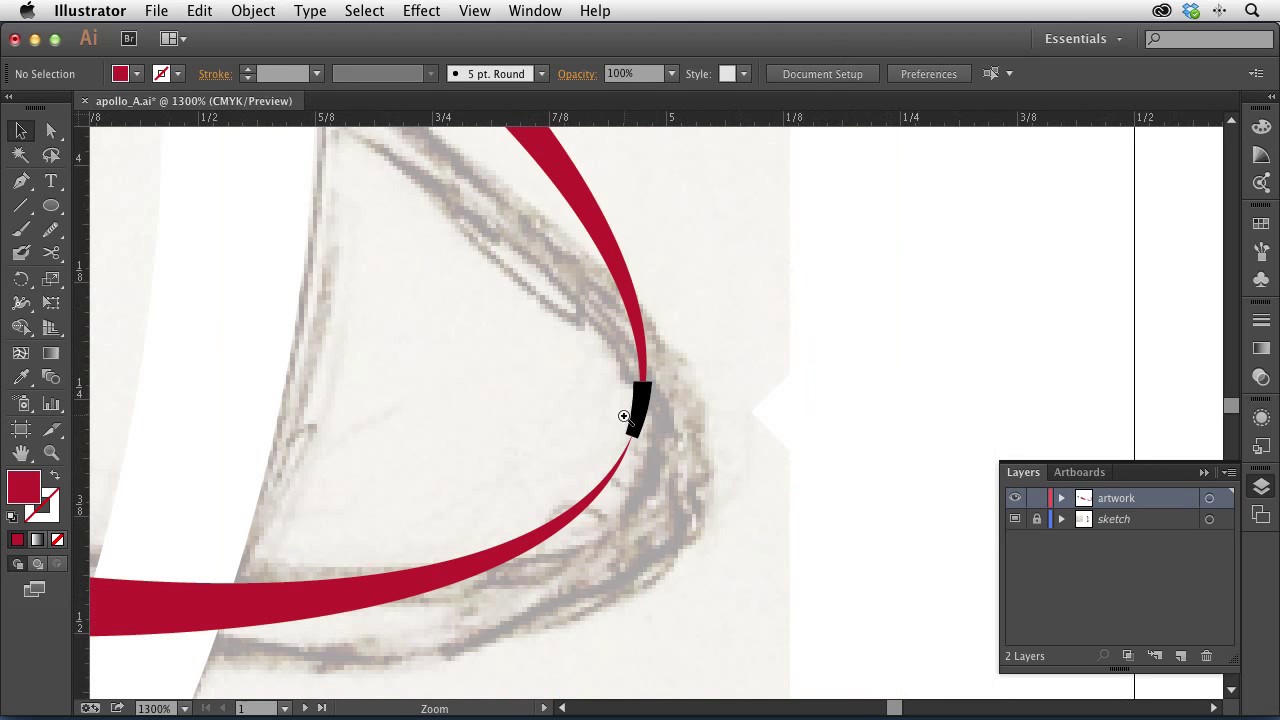
click(640, 416)
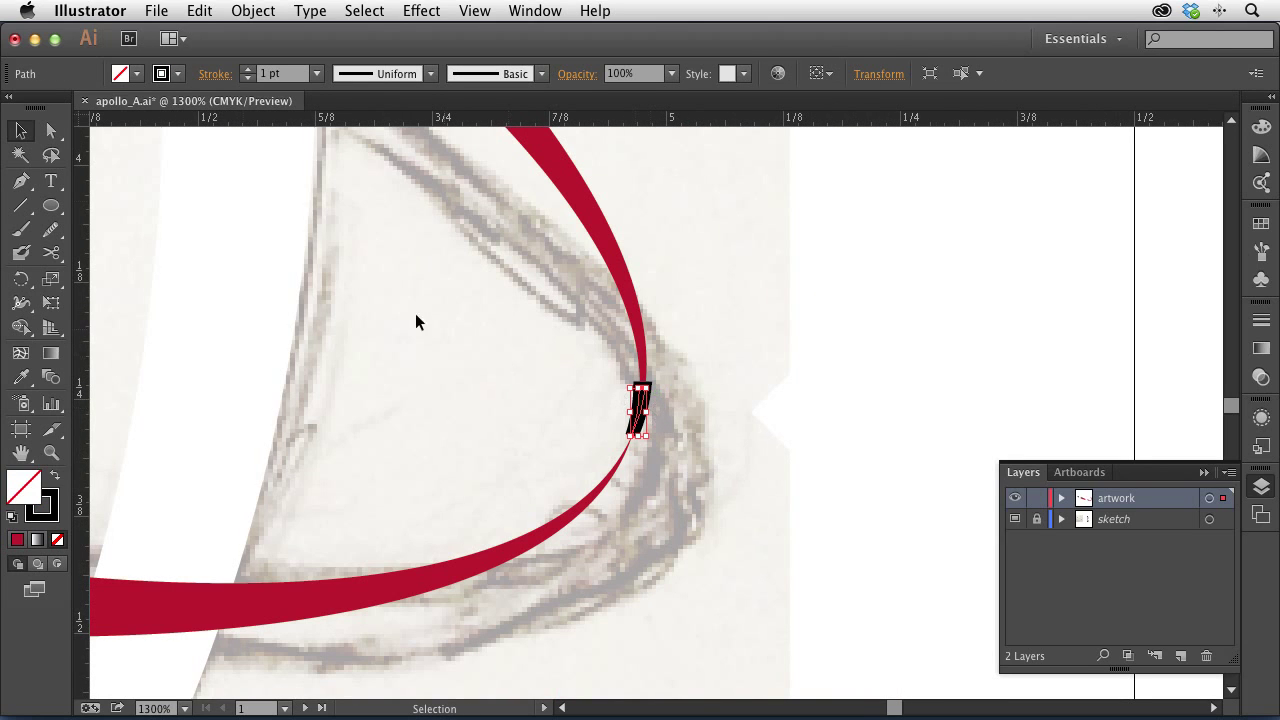
click(177, 74)
click(20, 100)
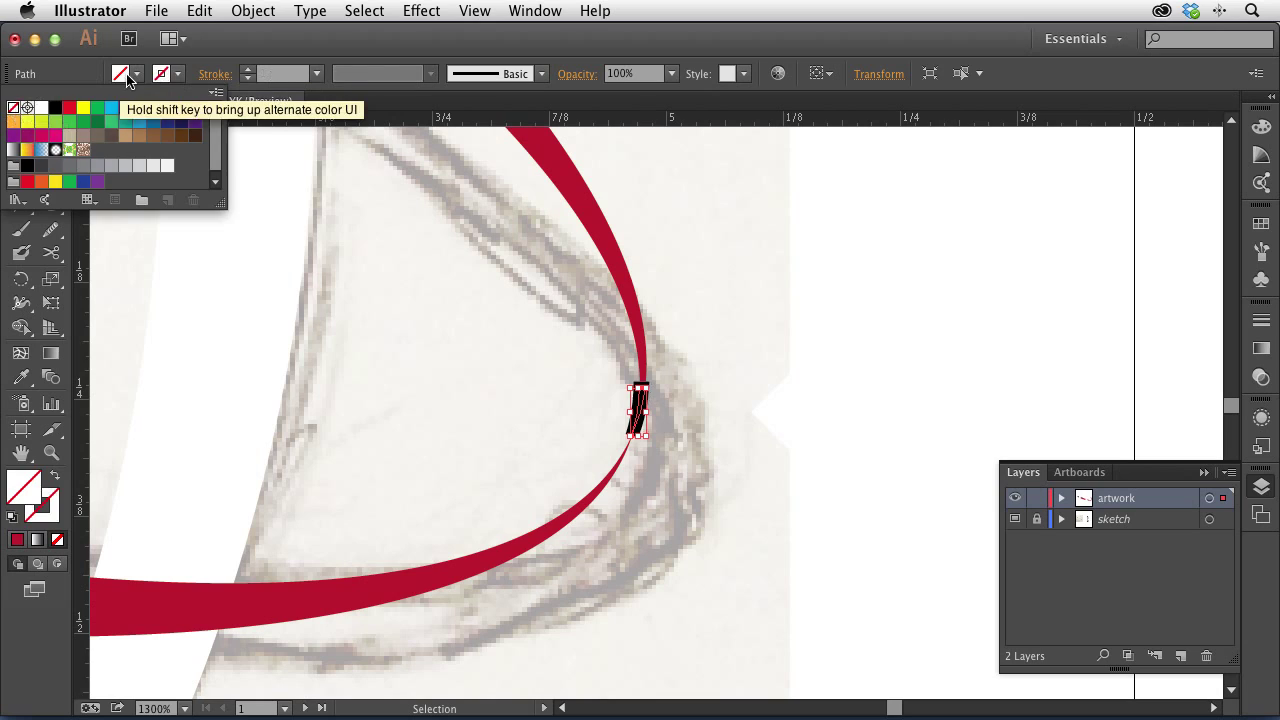
click(117, 76)
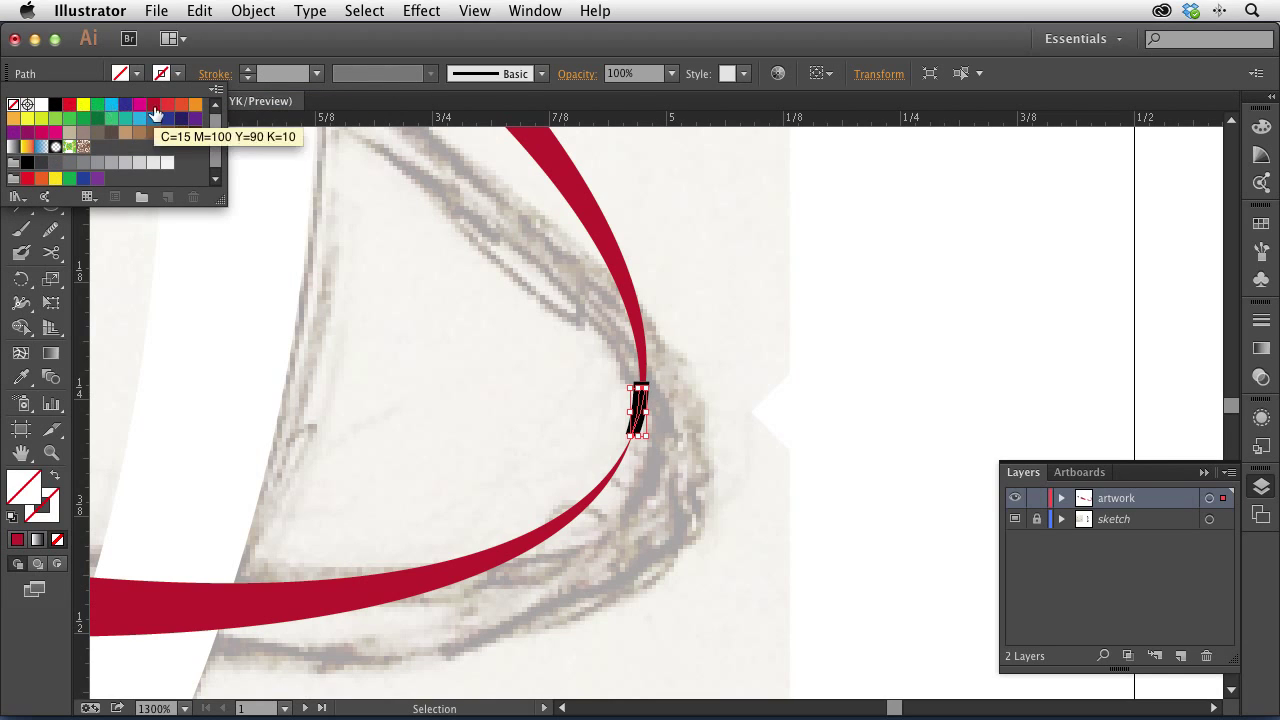
click(153, 106)
- Inspect the small tip piece's anchor points with Direct Selection
key(Escape)
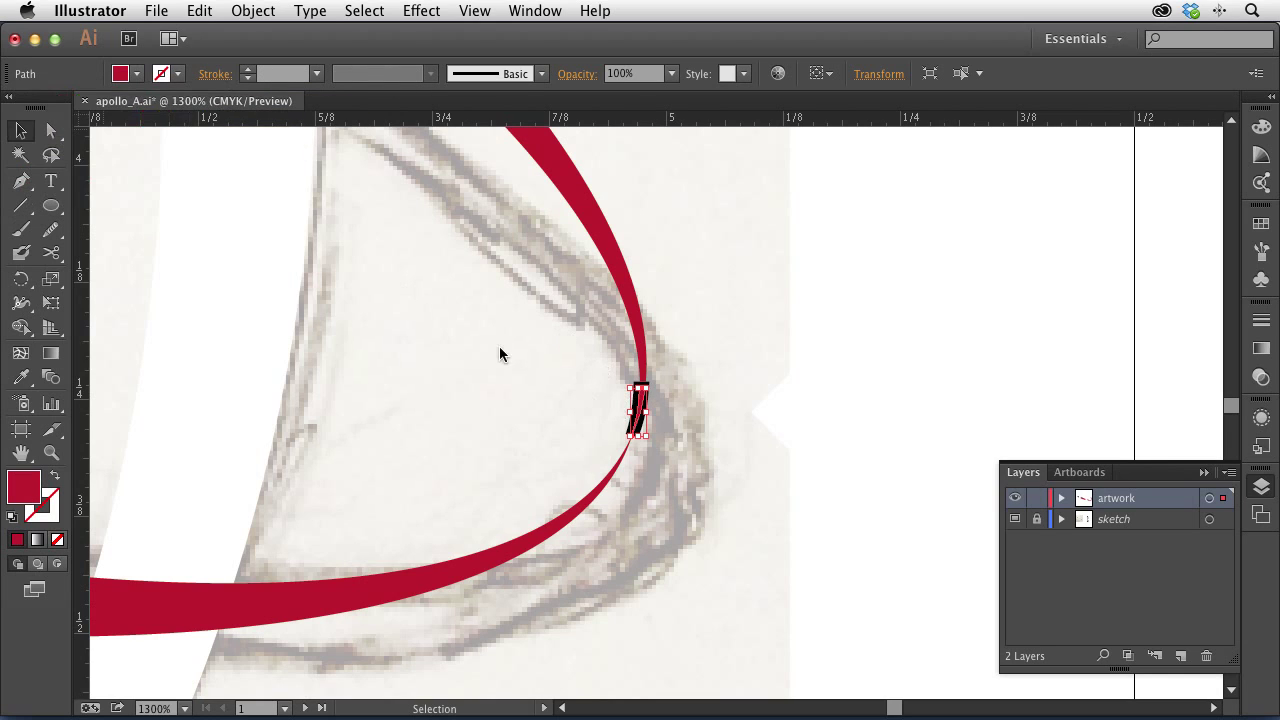
click(51, 130)
click(507, 377)
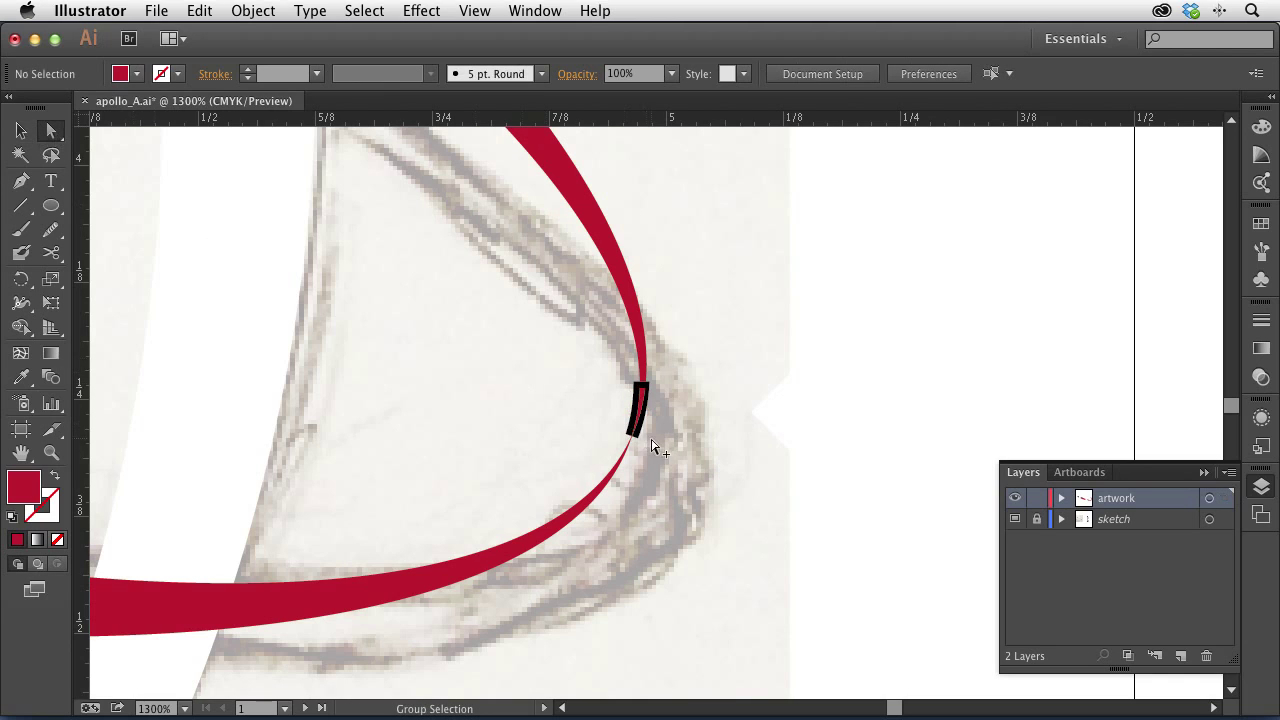
alt+click(640, 436)
mouse_move(642, 412)
mouse_down()
mouse_move(697, 411)
mouse_move(660, 423)
mouse_up()
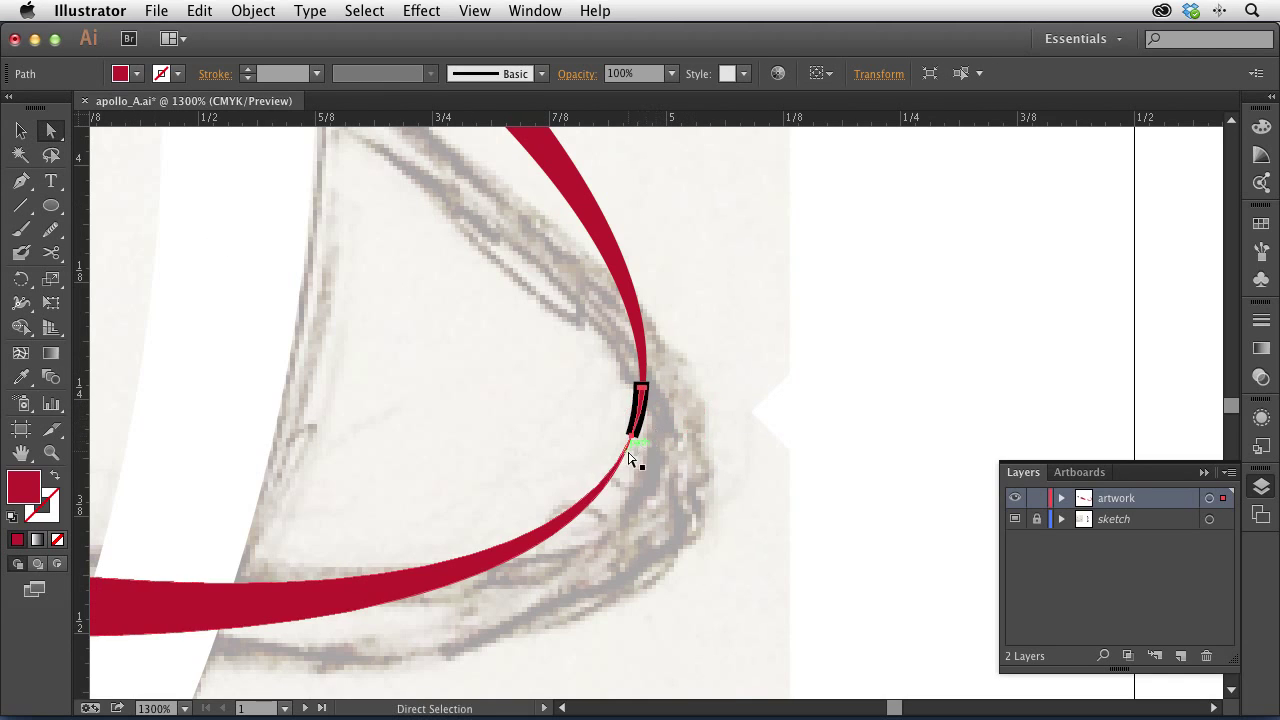
click(663, 443)
click(642, 396)
- Marquee-select the stray piece at the swoosh tip and delete it
key(super+space)
click(645, 408)
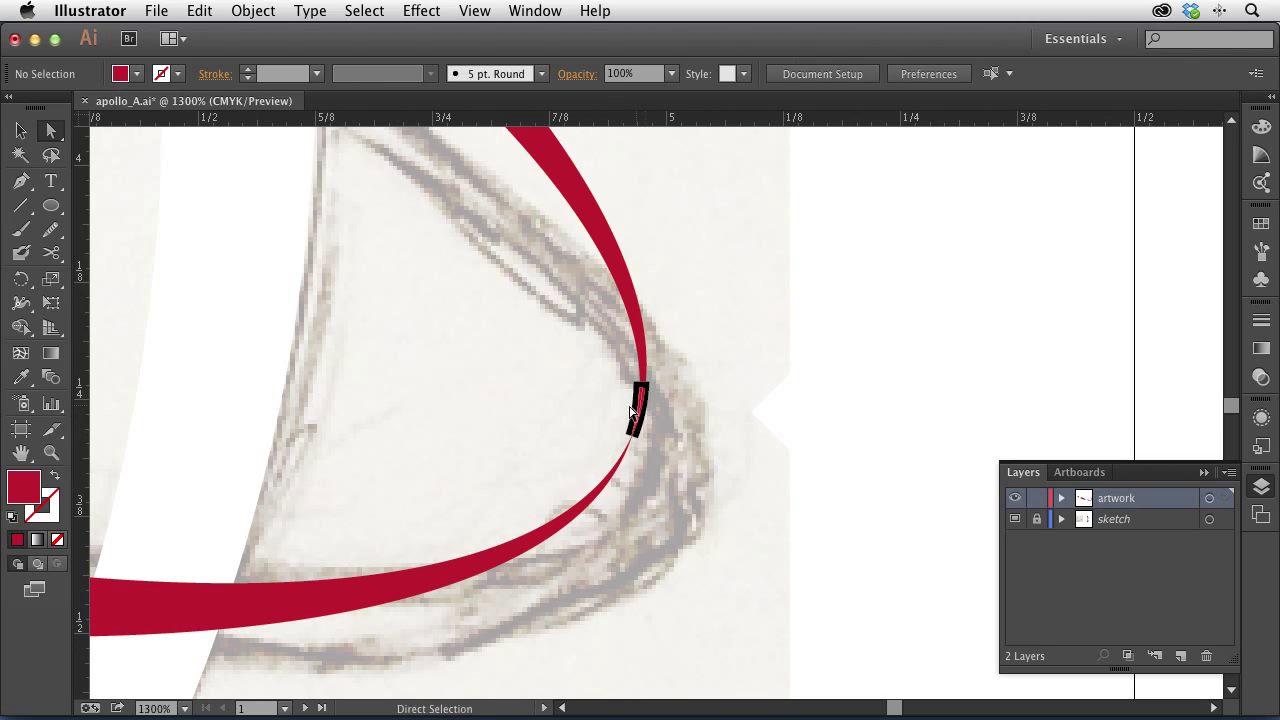
drag(598, 368, 666, 430)
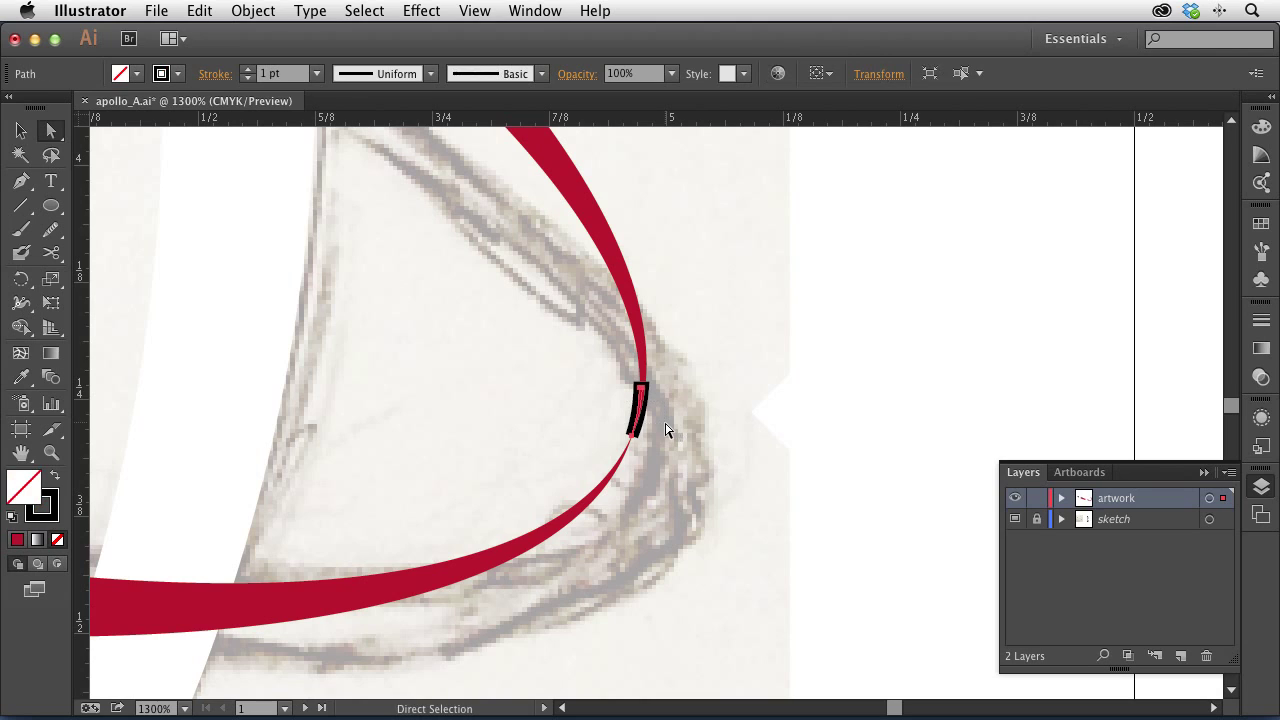
key(Delete)
click(664, 428)
click(558, 410)
- Zoom out to about 150% to see the whole A logo
key(super+minus)
key(super+minus)
key(super+minus)
key(super+minus)
key(super+minus)
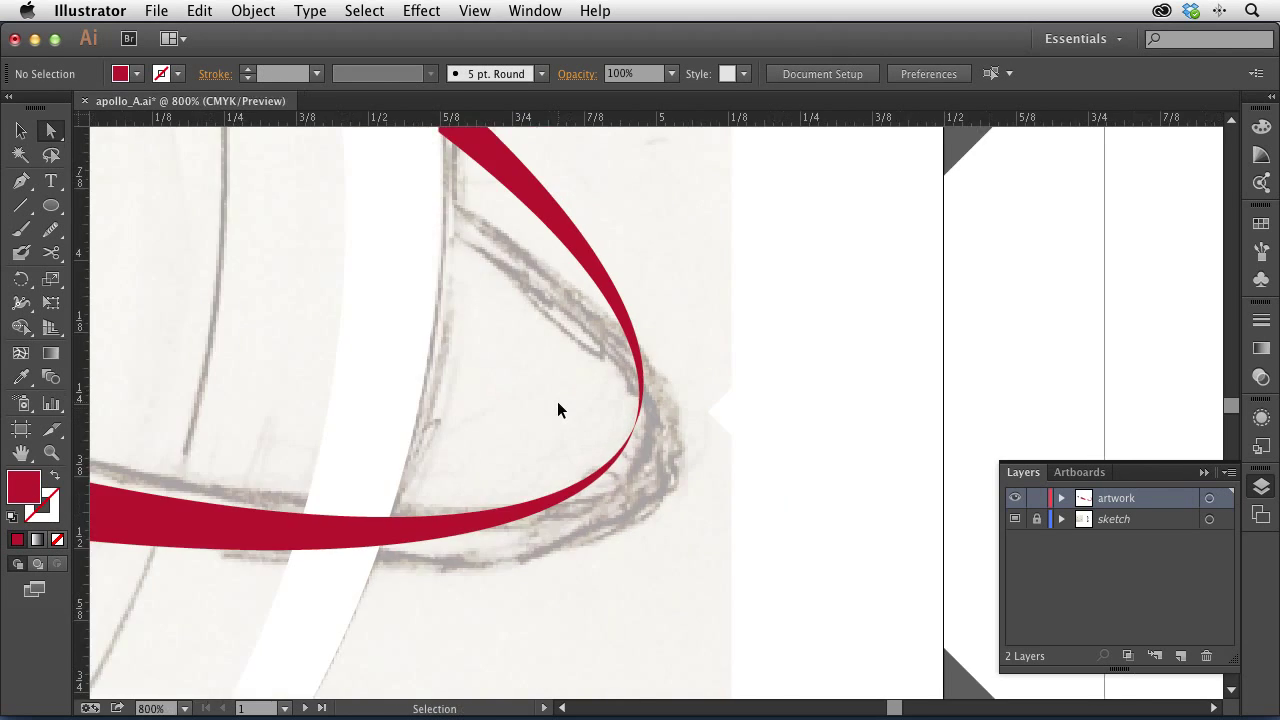
key(super+minus)
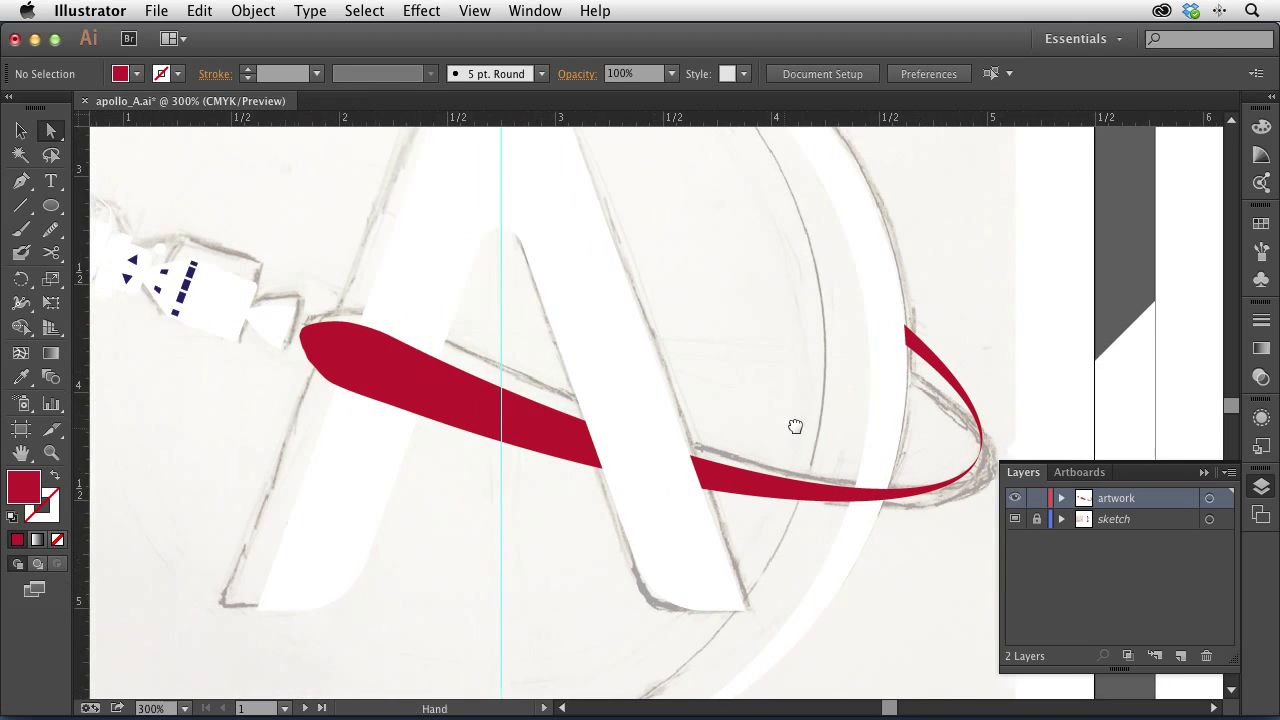
key(super+minus)
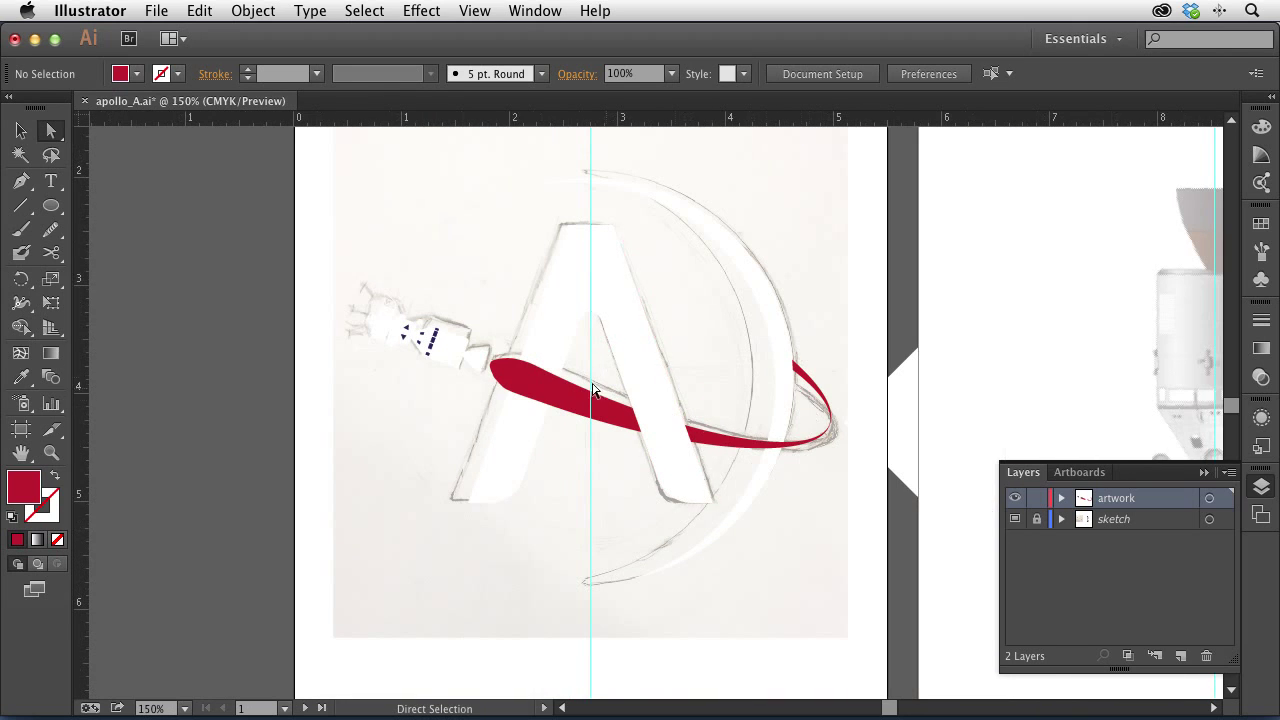
drag(51, 205, 131, 208)
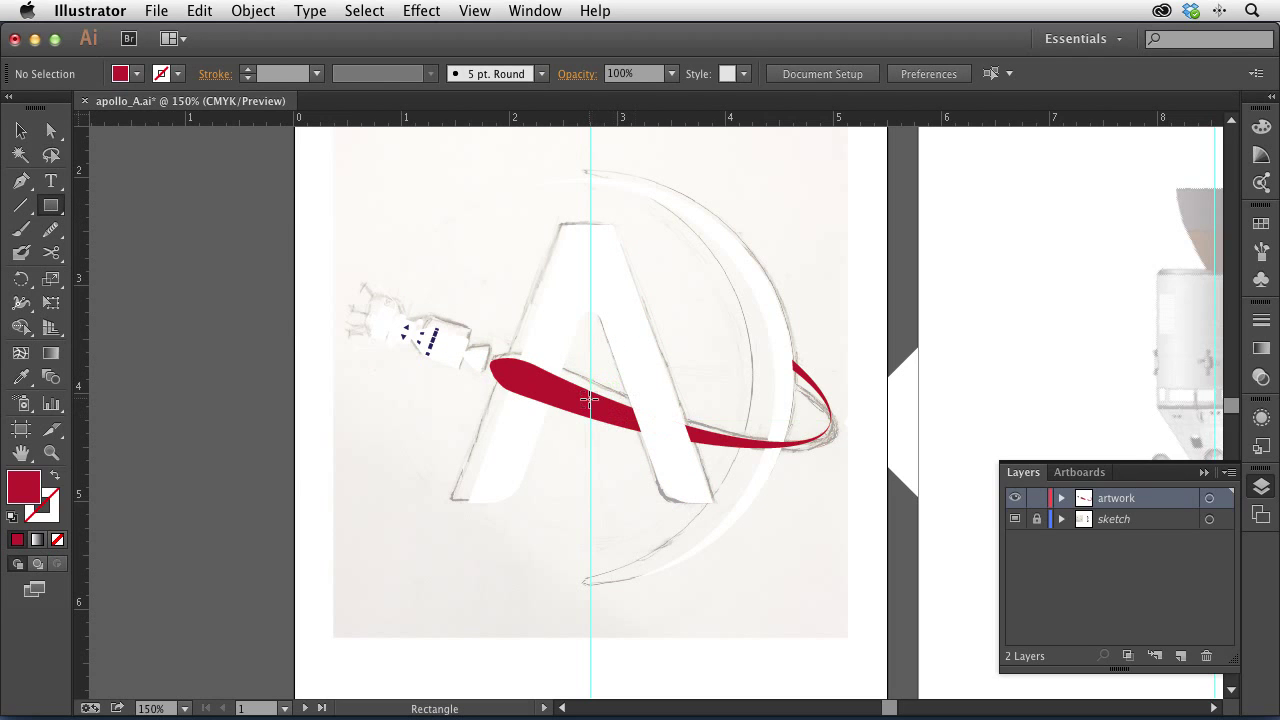
- Draw a rectangle over the artboard, fill it navy, and send it behind the logo
key(super+minus)
key(super+minus)
drag(497, 212, 759, 585)
click(20, 130)
click(121, 73)
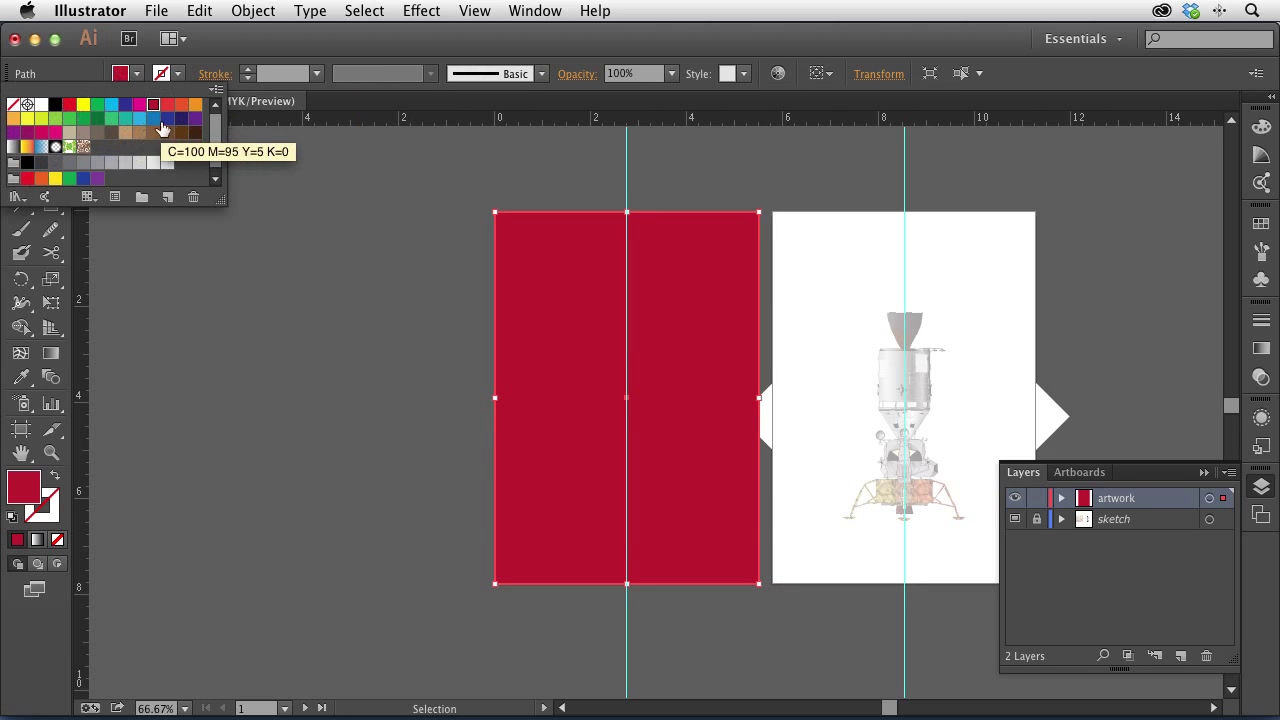
click(181, 119)
key(Escape)
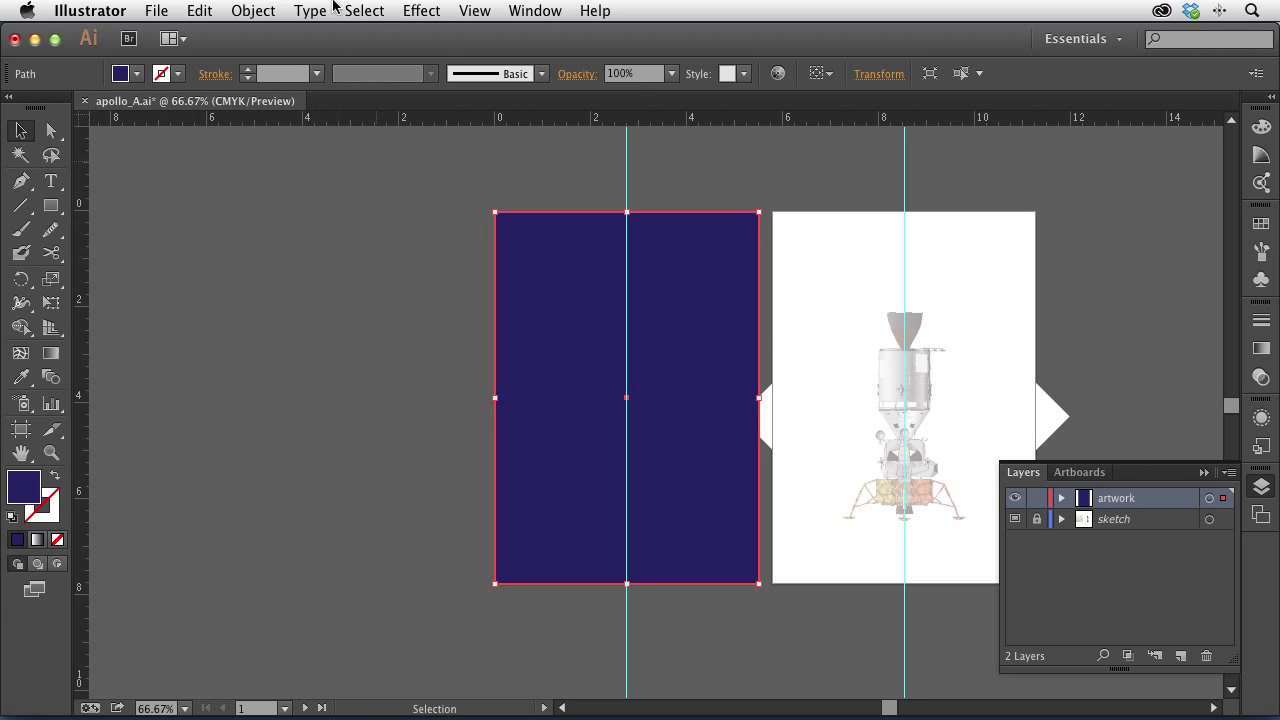
click(253, 10)
mouse_move(280, 56)
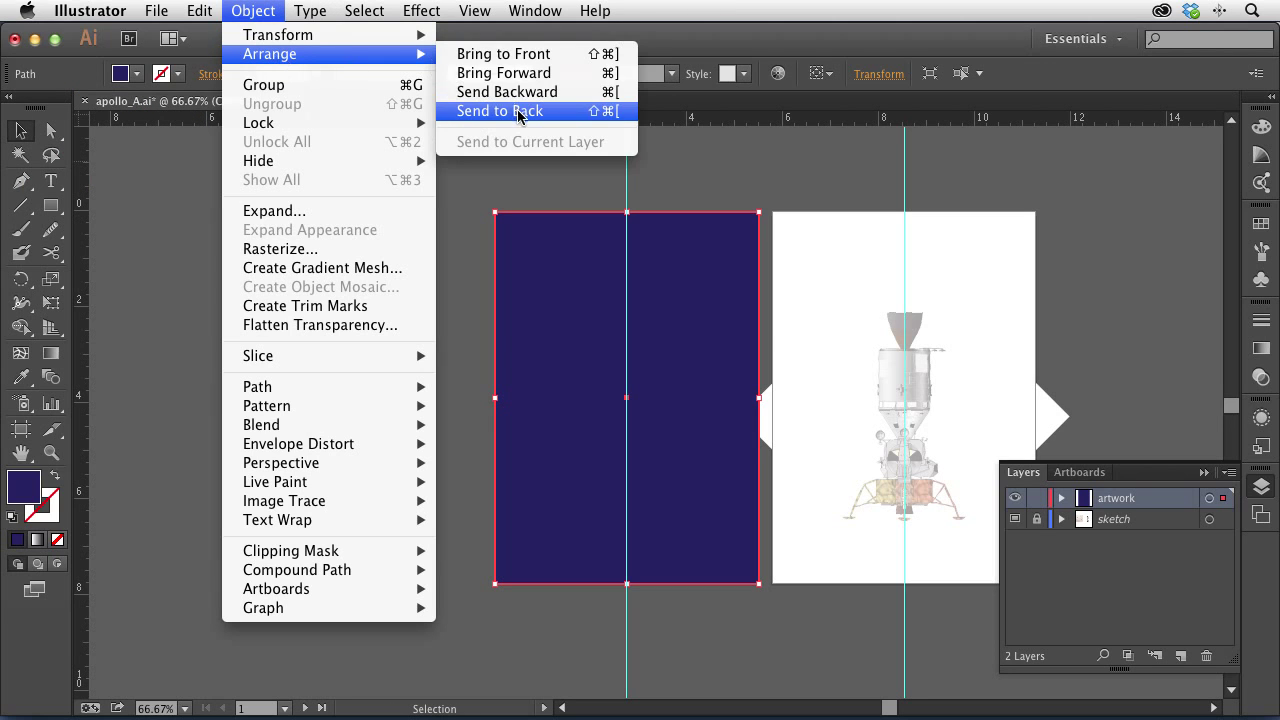
click(514, 111)
click(465, 322)
- Hide the sketch layer in the Layers panel
drag(452, 246, 765, 584)
scroll(762, 470, right, 10)
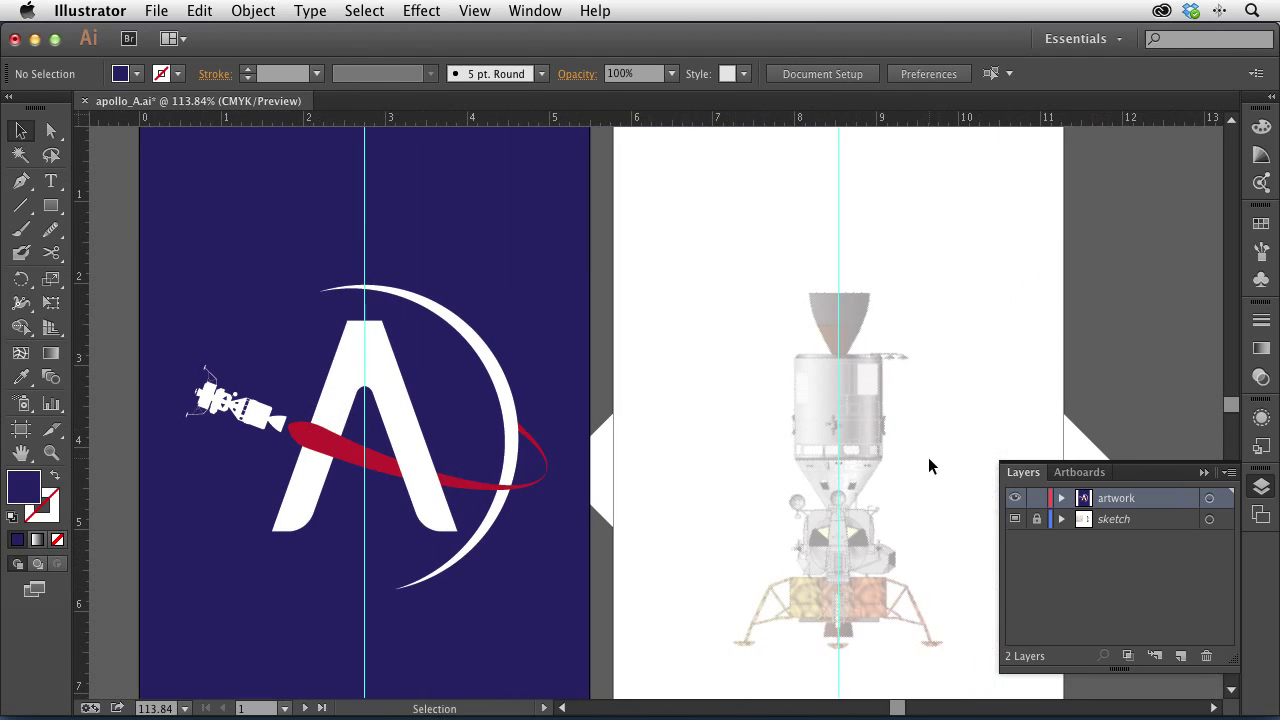
click(928, 466)
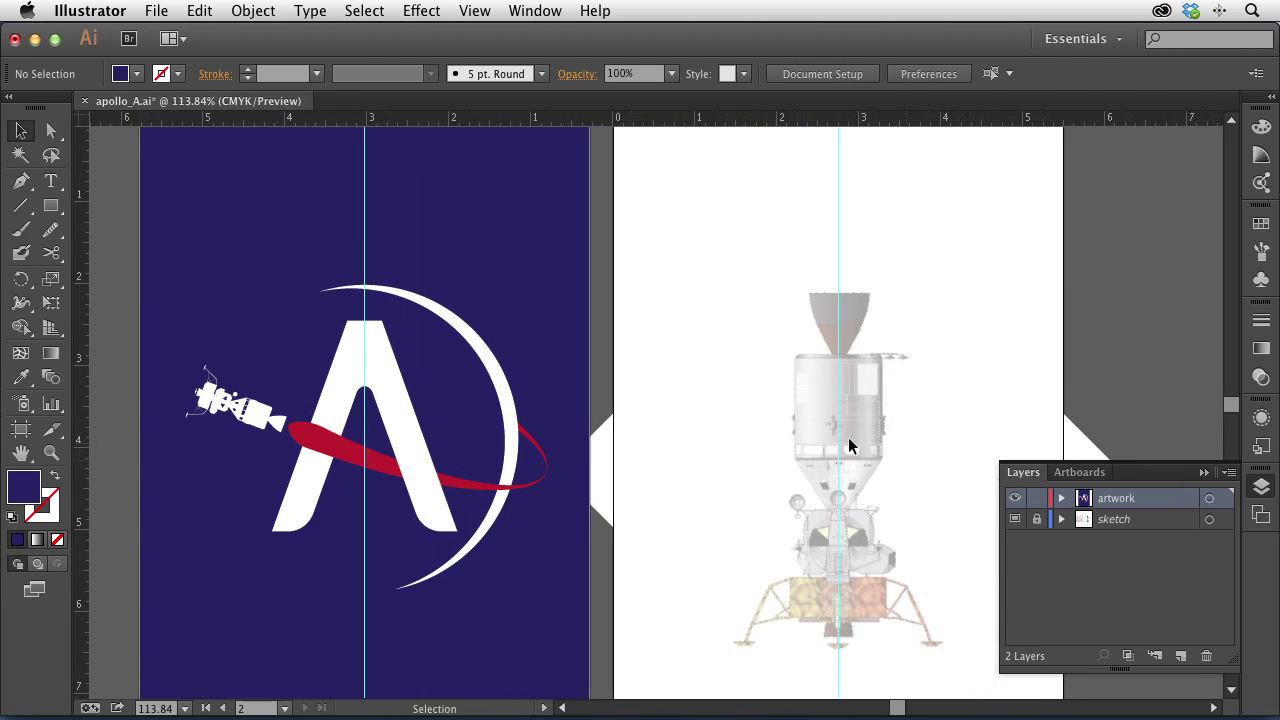
click(1014, 519)
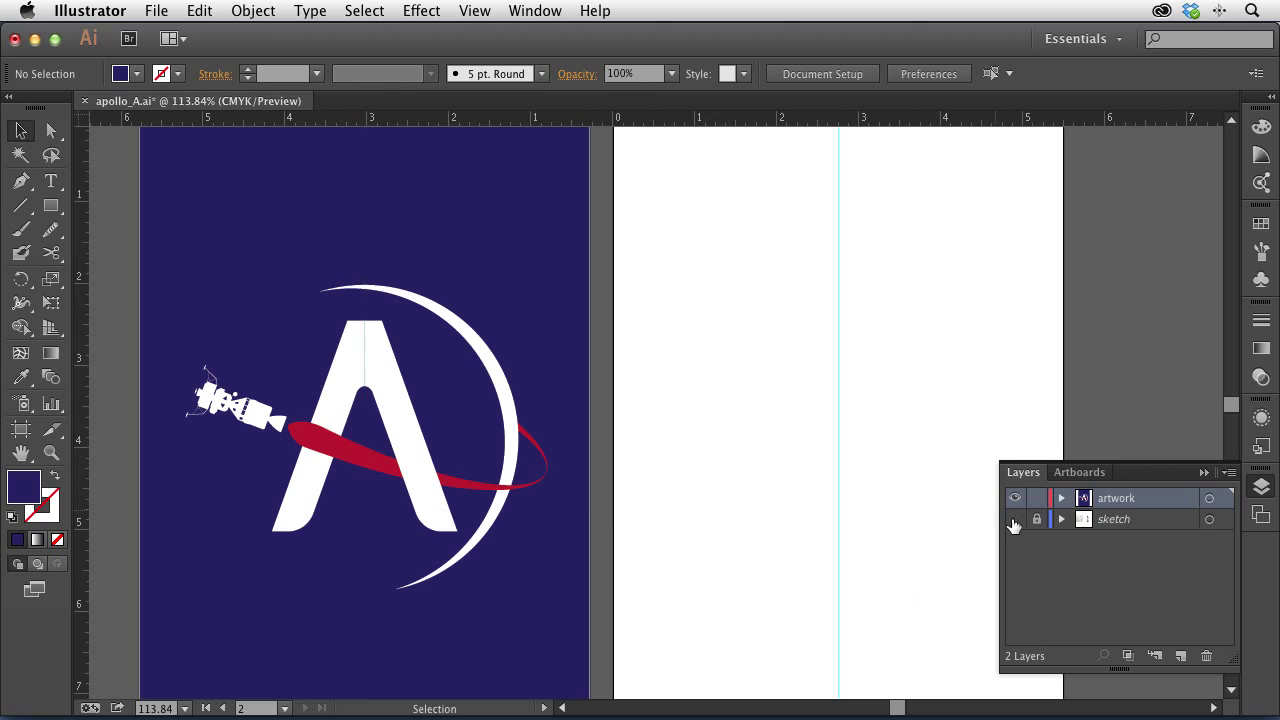
click(1158, 522)
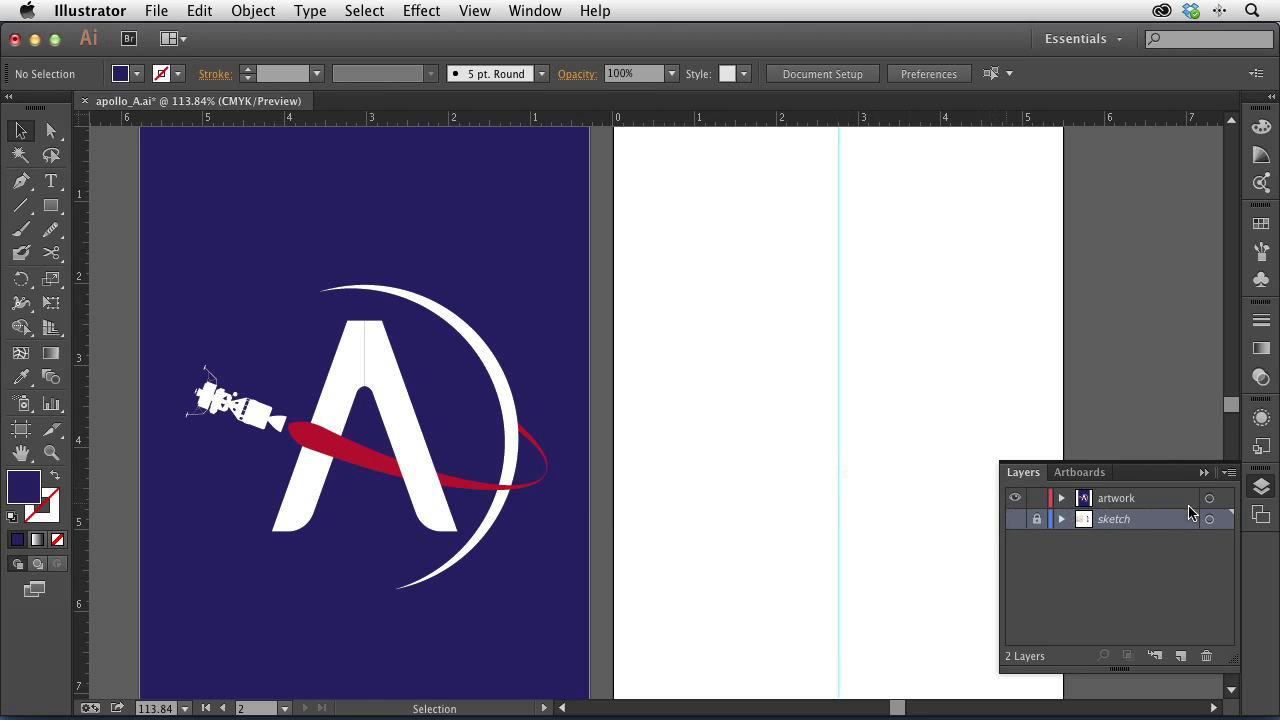
scroll(605, 402, left, 5)
super+click(660, 430)
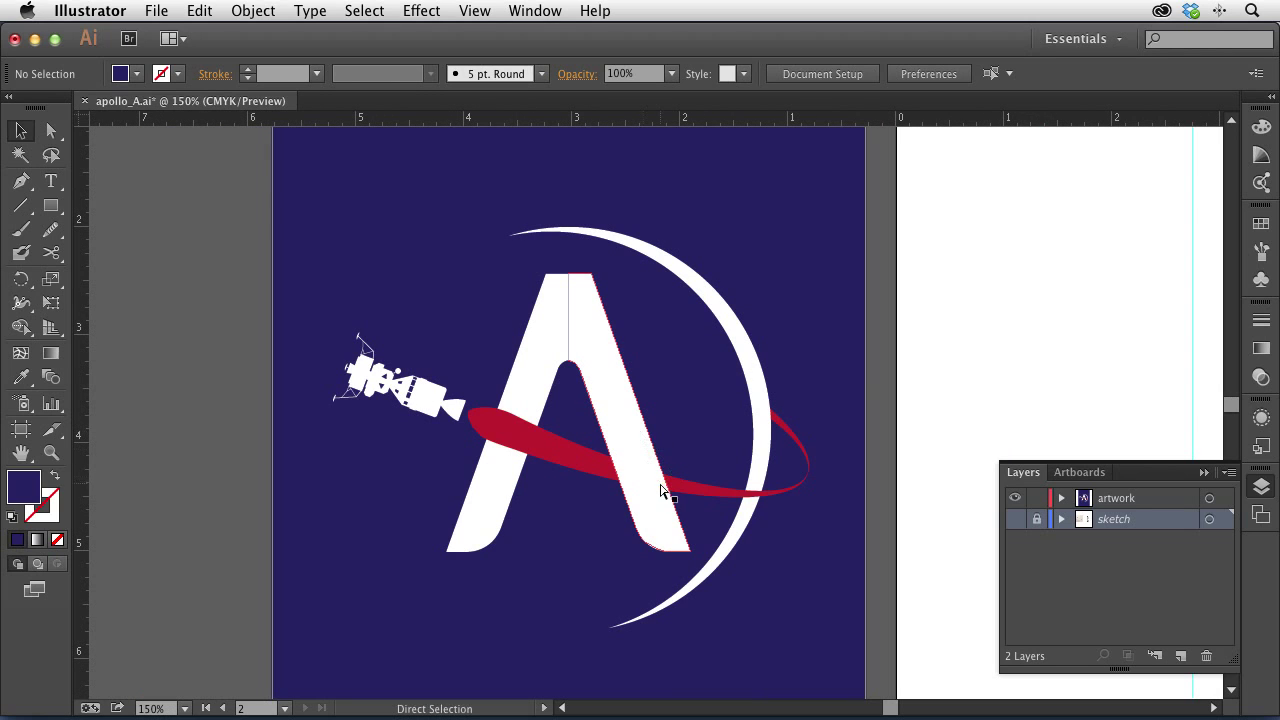
key(super+minus)
key(super+minus)
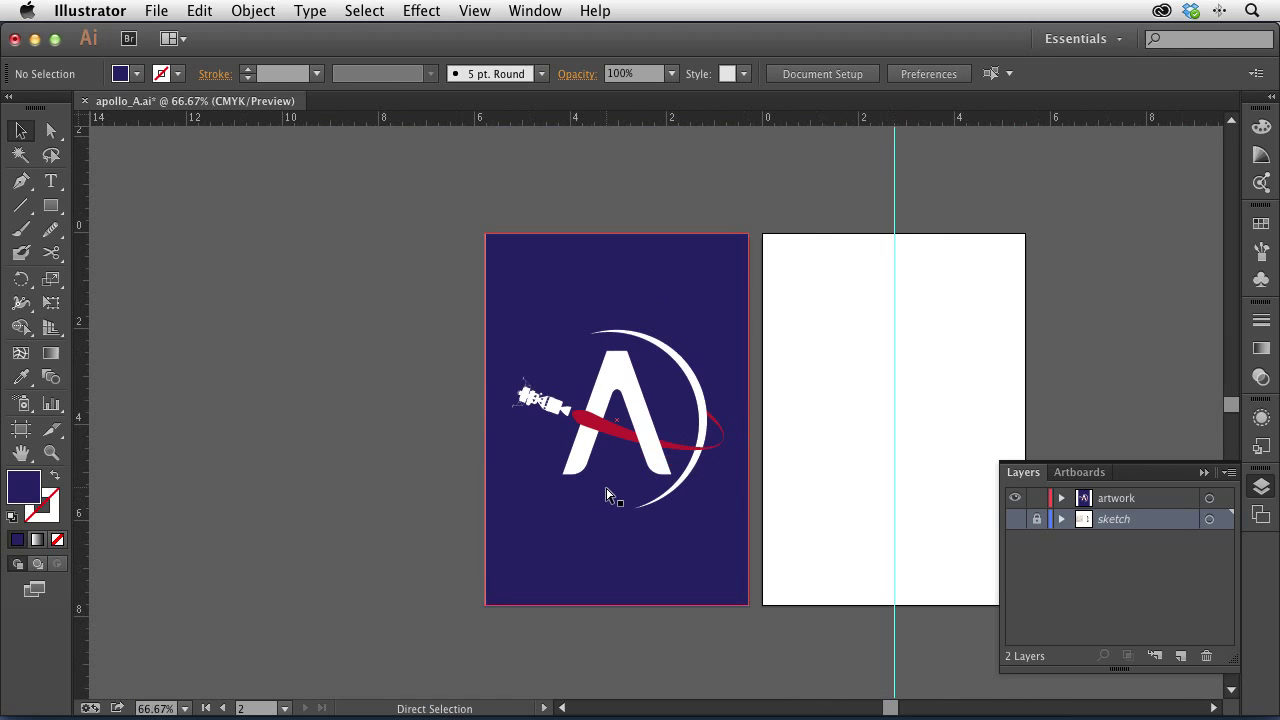
key(super+plus)
key(super+plus)
key(super+plus)
key(super+plus)
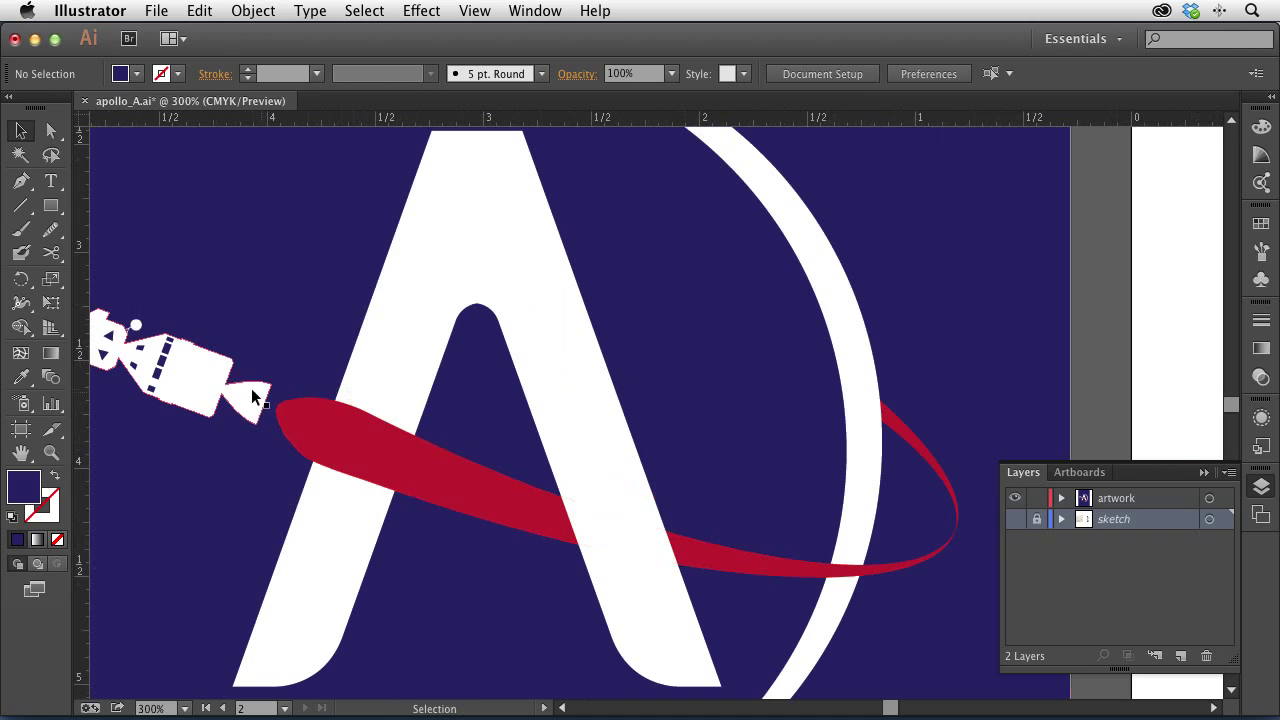
drag(203, 373, 368, 435)
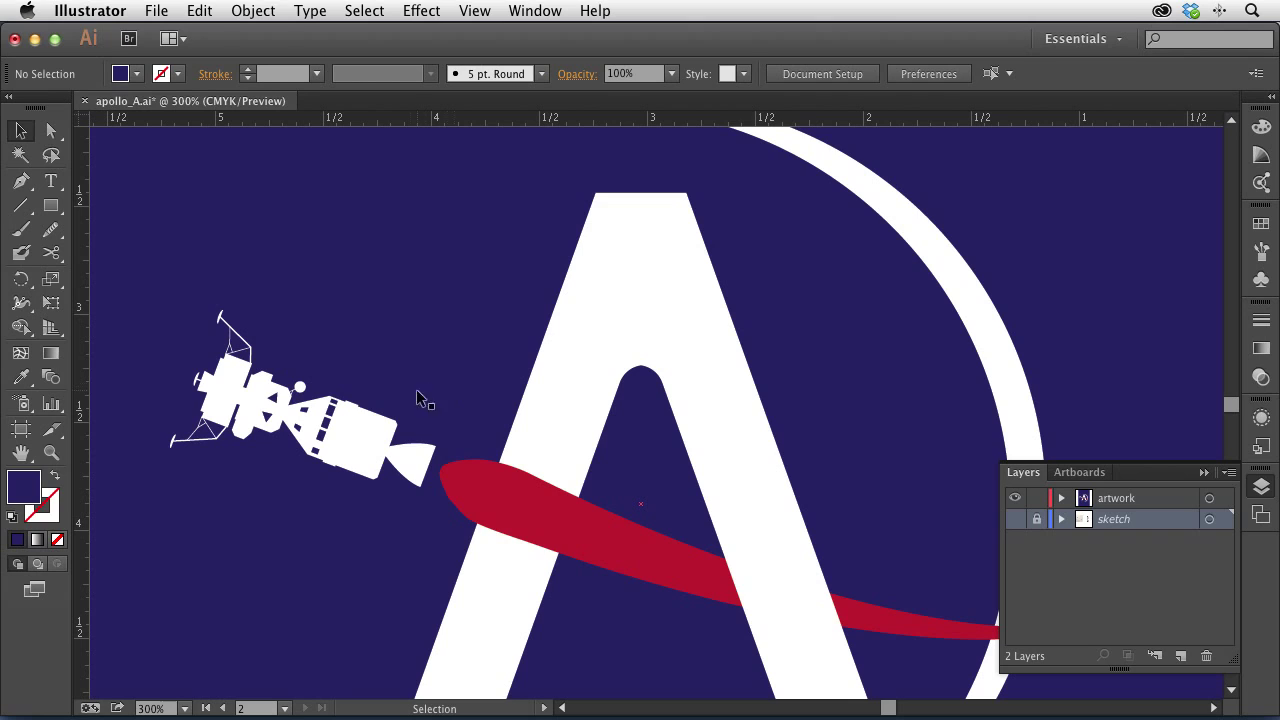
key(z)
click(403, 439)
click(597, 405)
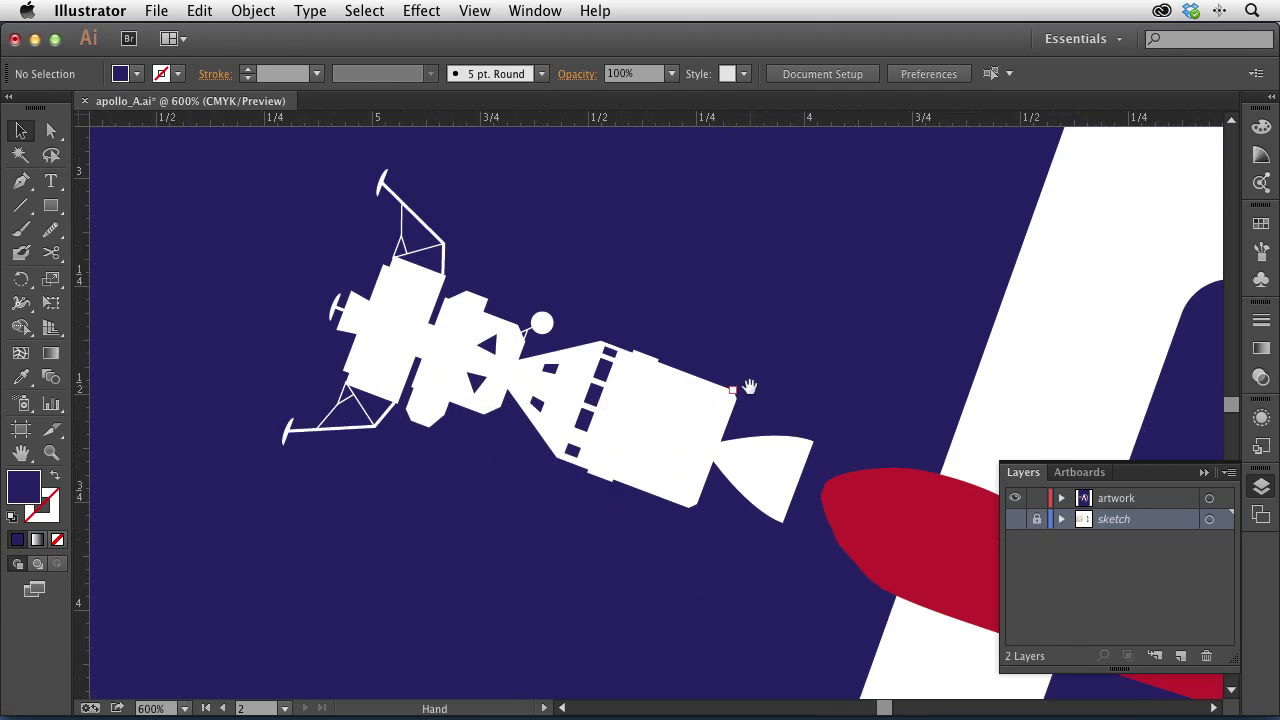
drag(703, 393, 545, 444)
key(v)
click(22, 180)
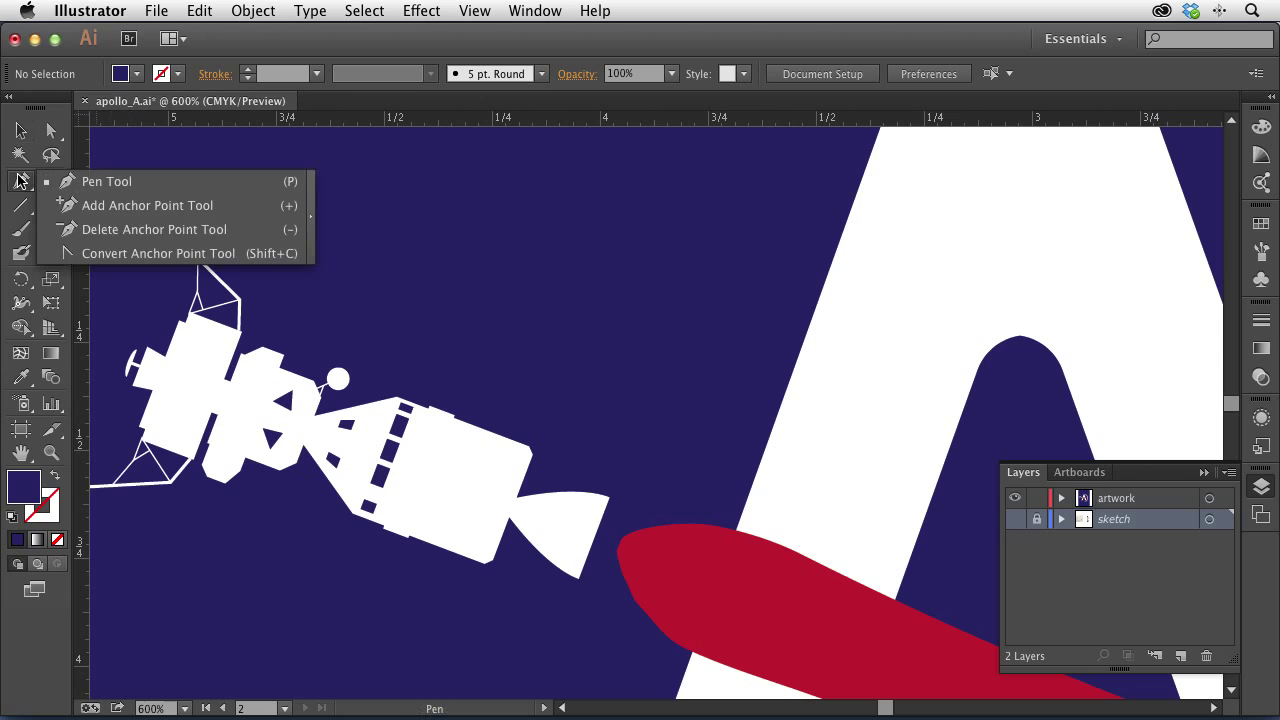
- On the artwork layer, draw a closed four-corner panel on the spacecraft body and select it
click(106, 181)
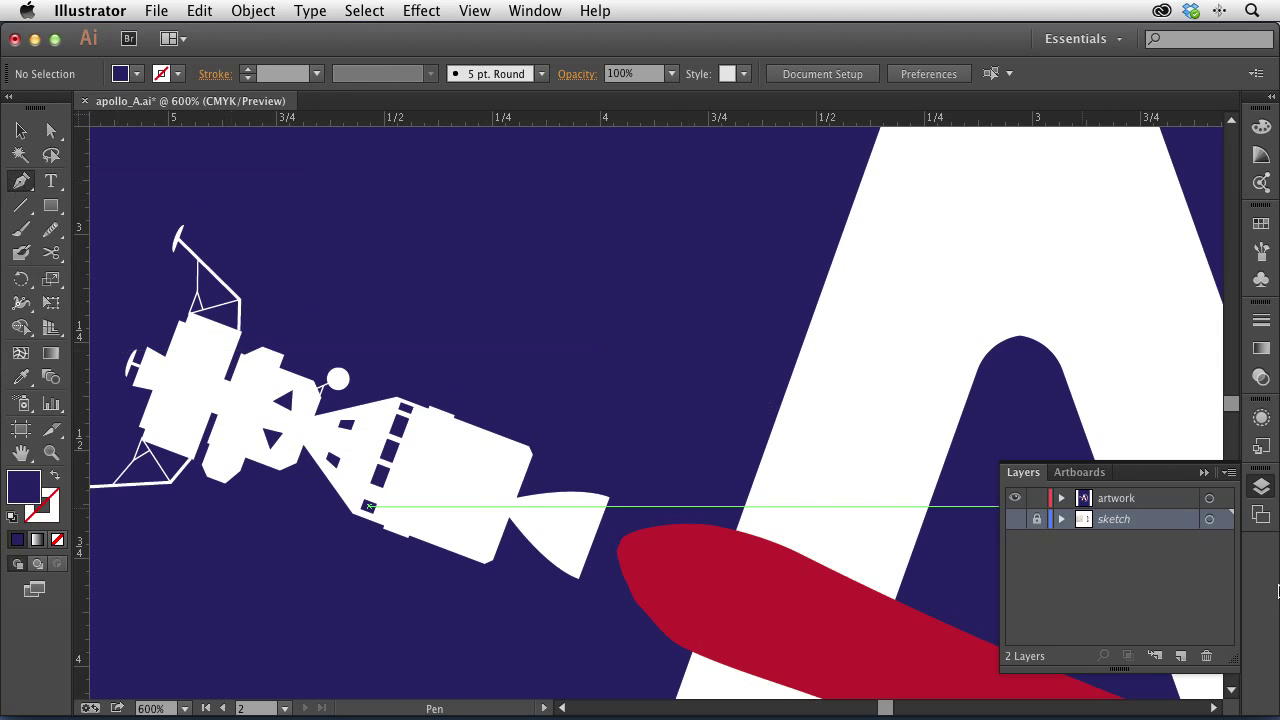
click(1142, 500)
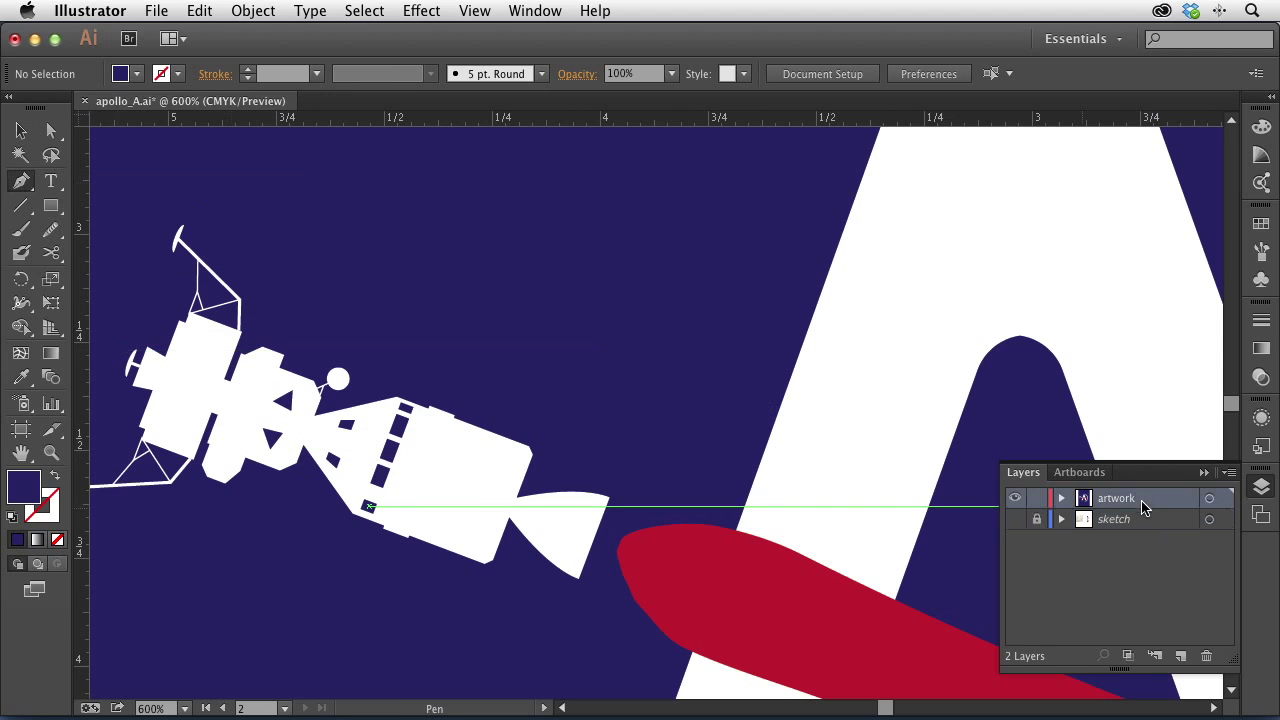
click(438, 428)
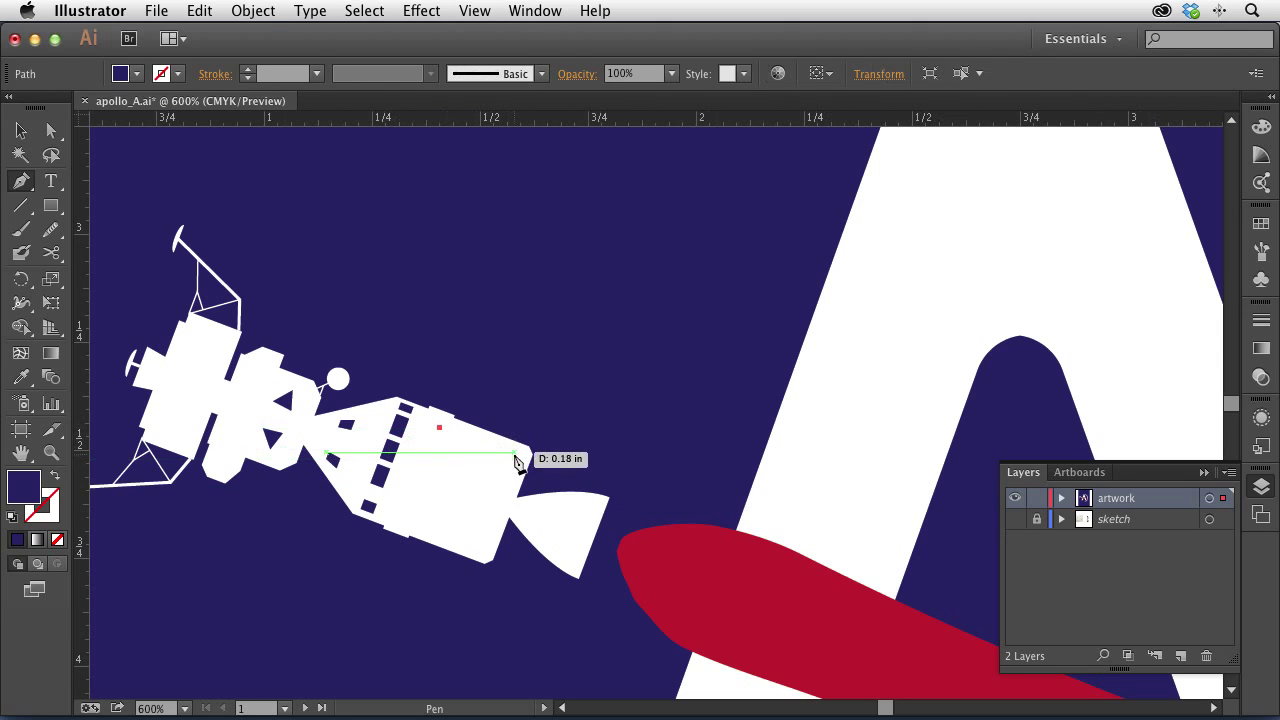
click(513, 453)
click(503, 494)
click(424, 467)
click(440, 431)
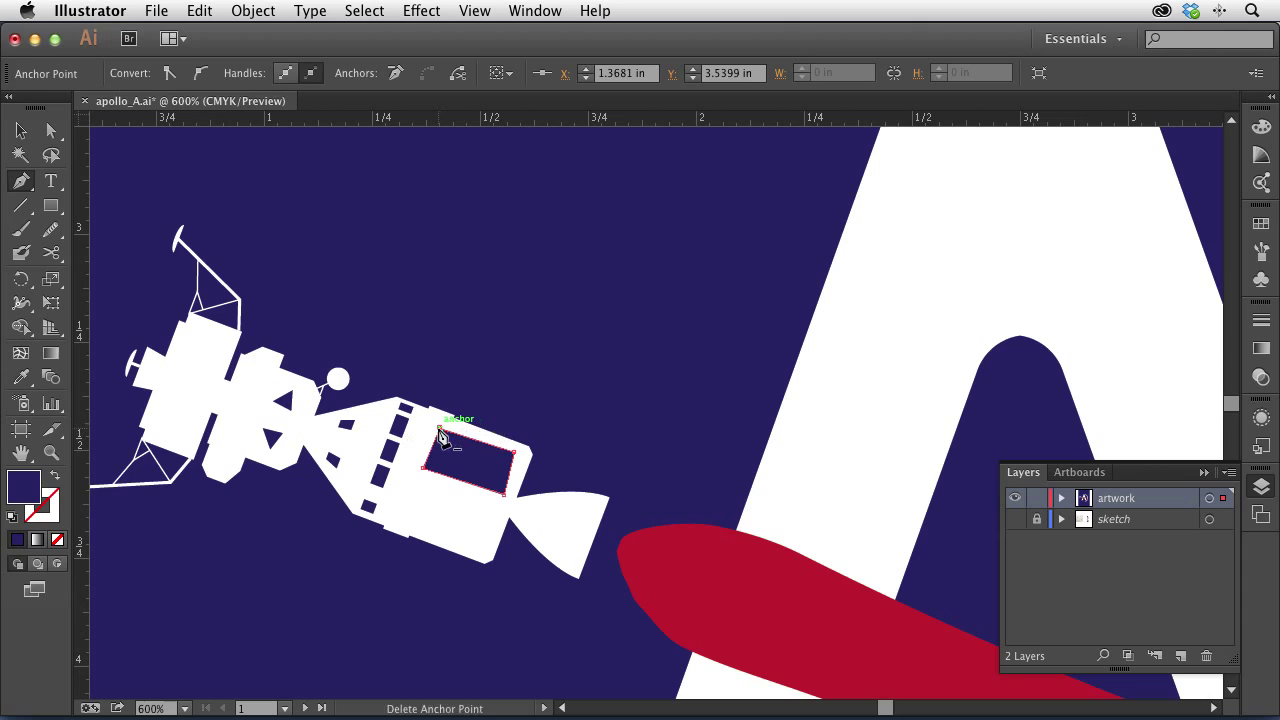
click(50, 132)
click(458, 465)
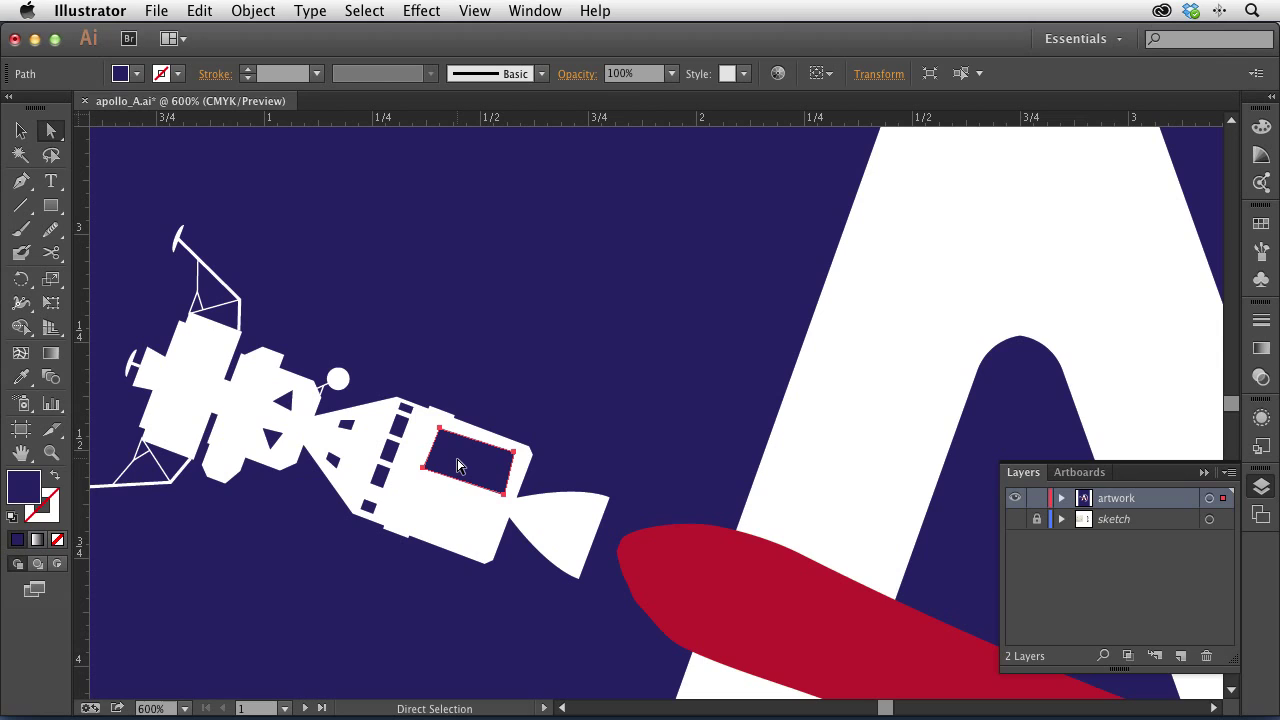
- Open Effect > Distort & Transform > Roughen on the window path with Preview on
click(421, 10)
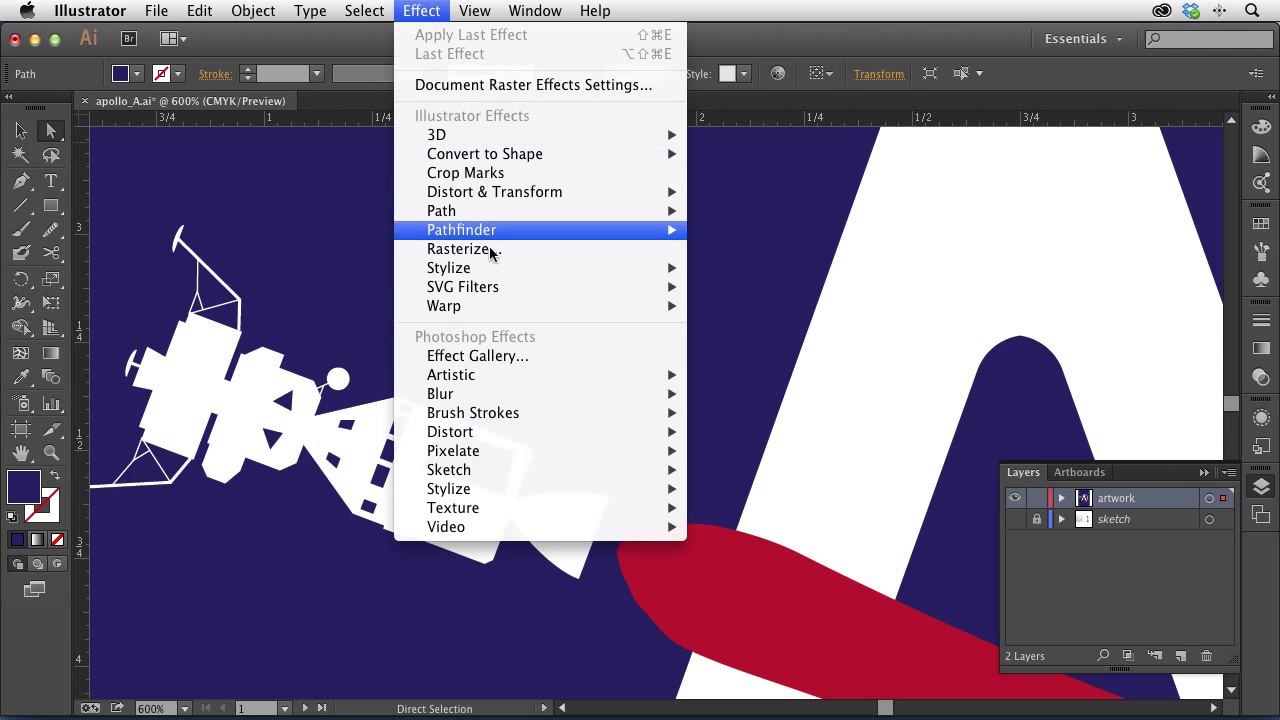
mouse_move(495, 192)
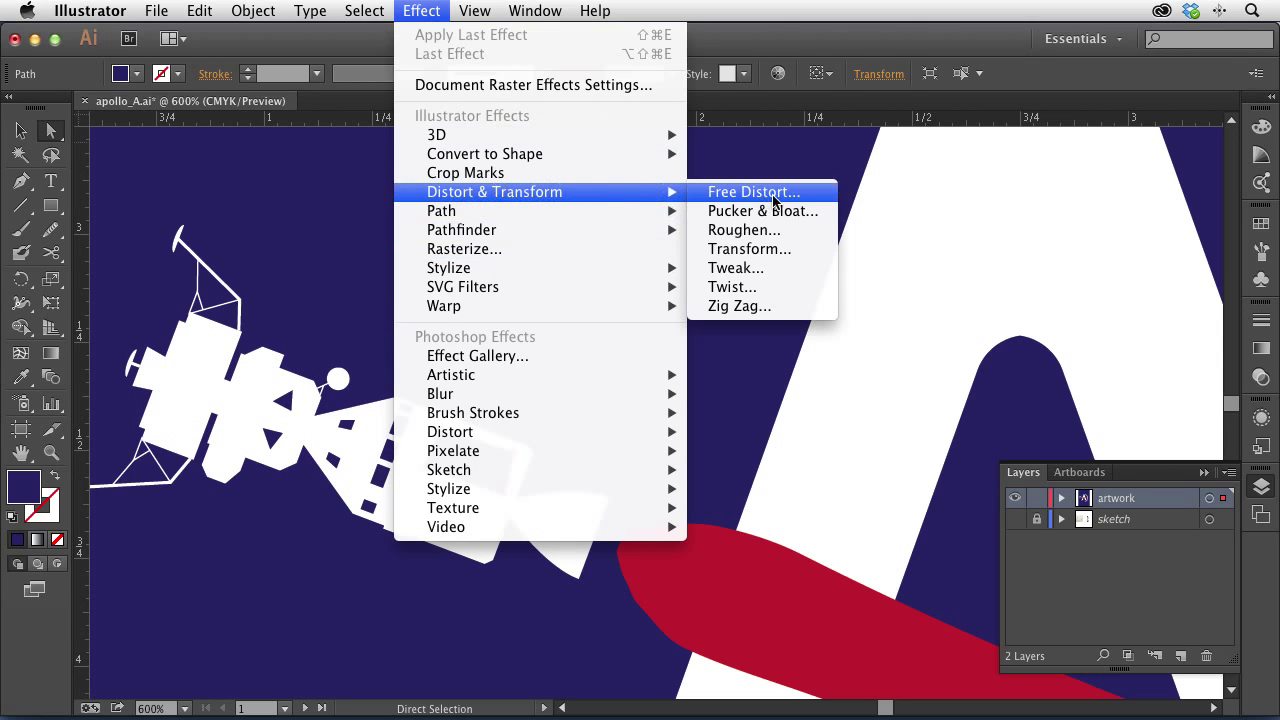
click(776, 231)
click(468, 471)
drag(660, 218, 796, 159)
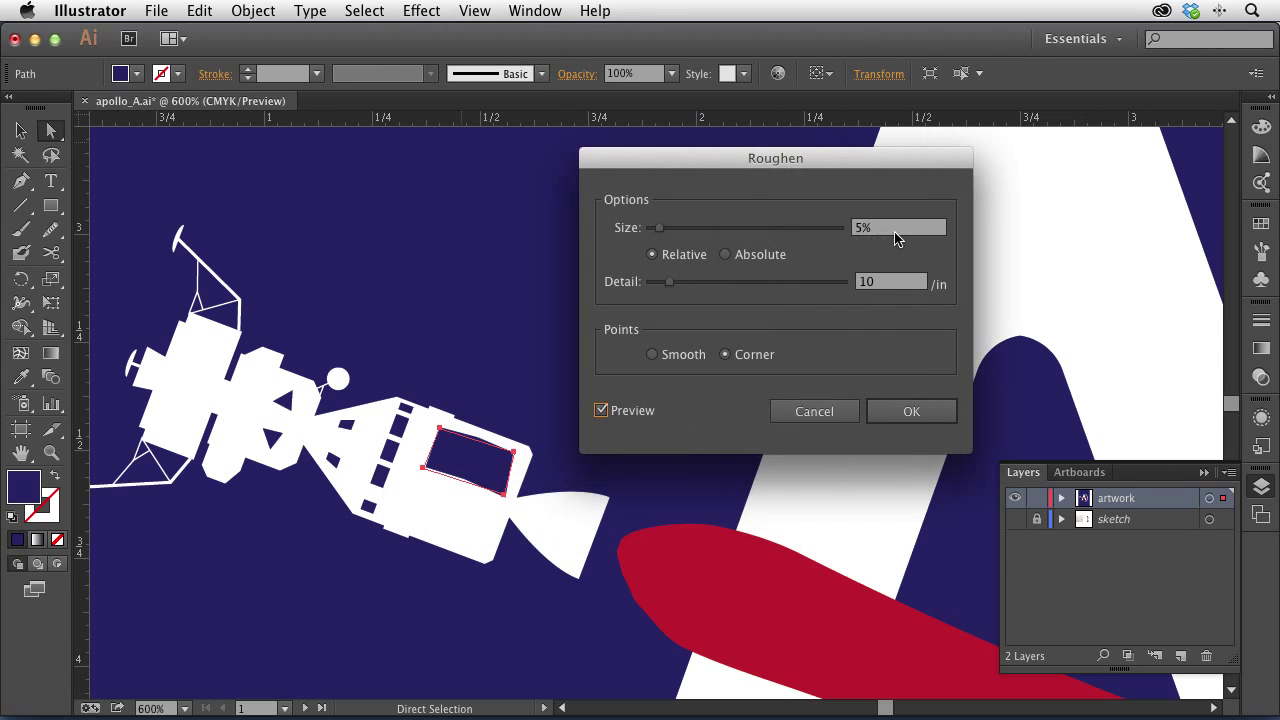
- Set Roughen Size to 5% and Detail to 30, then apply it
click(893, 283)
text(40)
key(Tab)
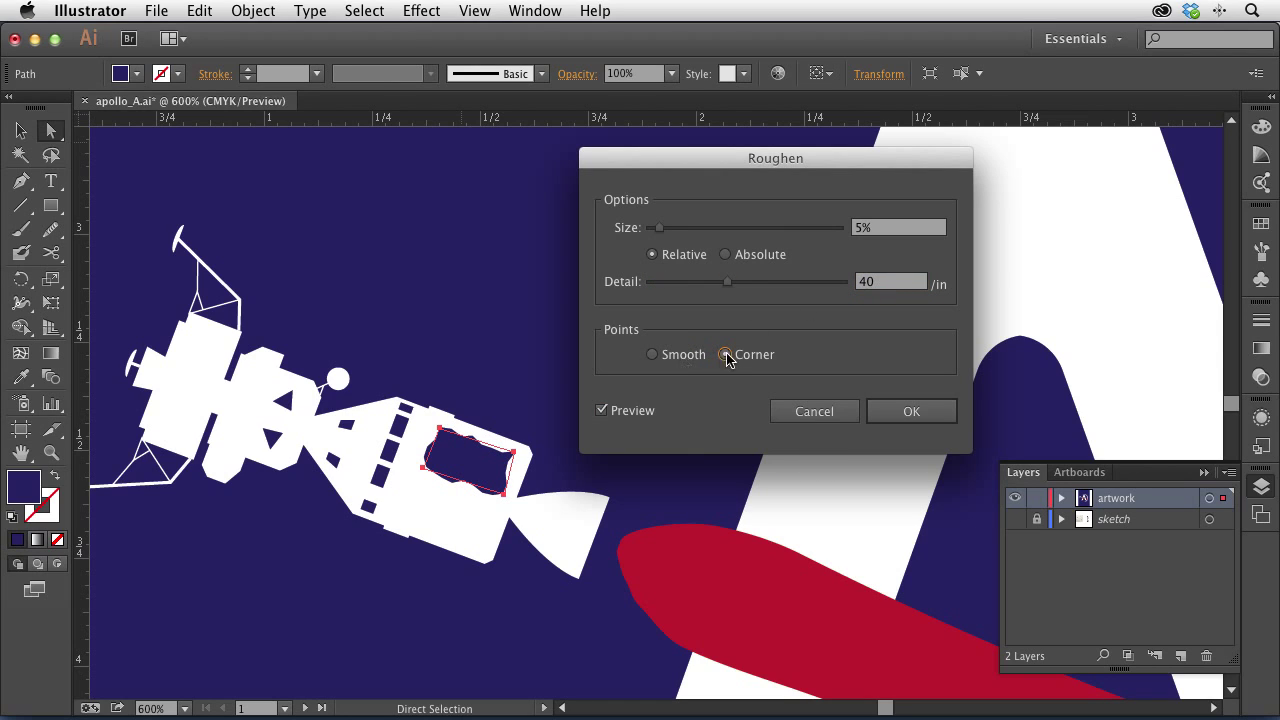
click(885, 230)
text(3)
key(Tab)
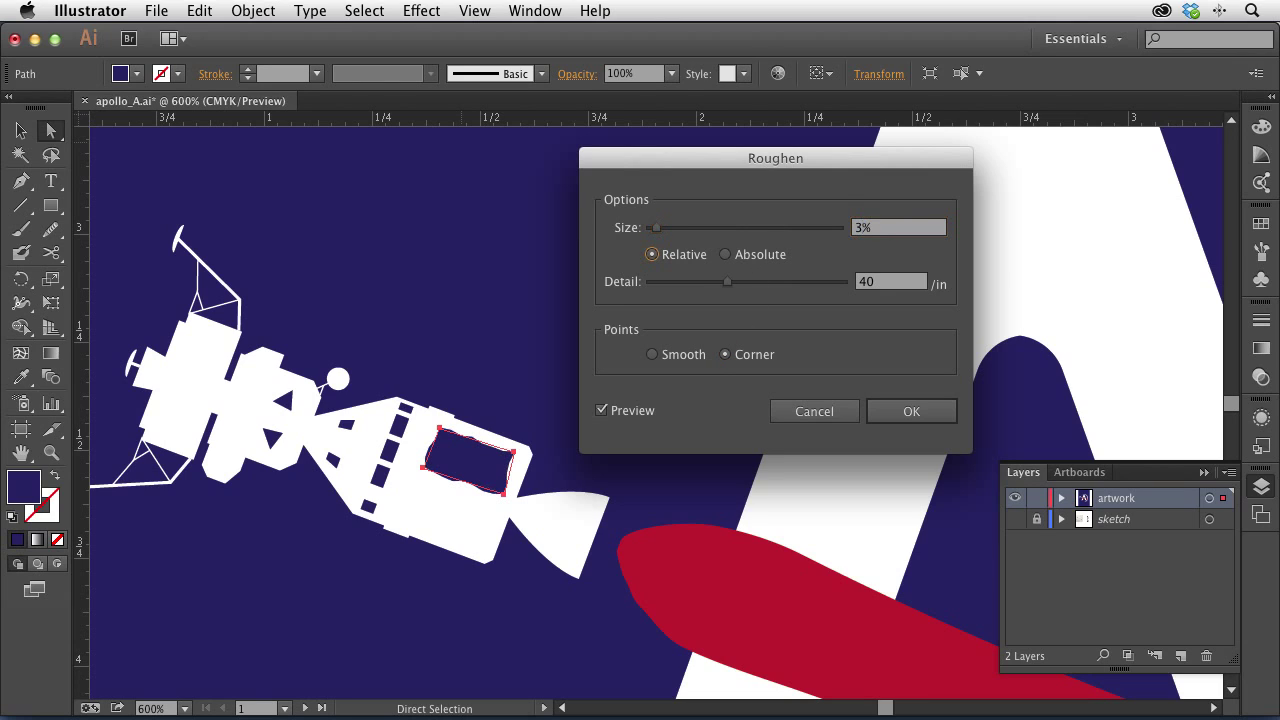
click(873, 227)
text(5)
click(888, 283)
text(30)
key(Tab)
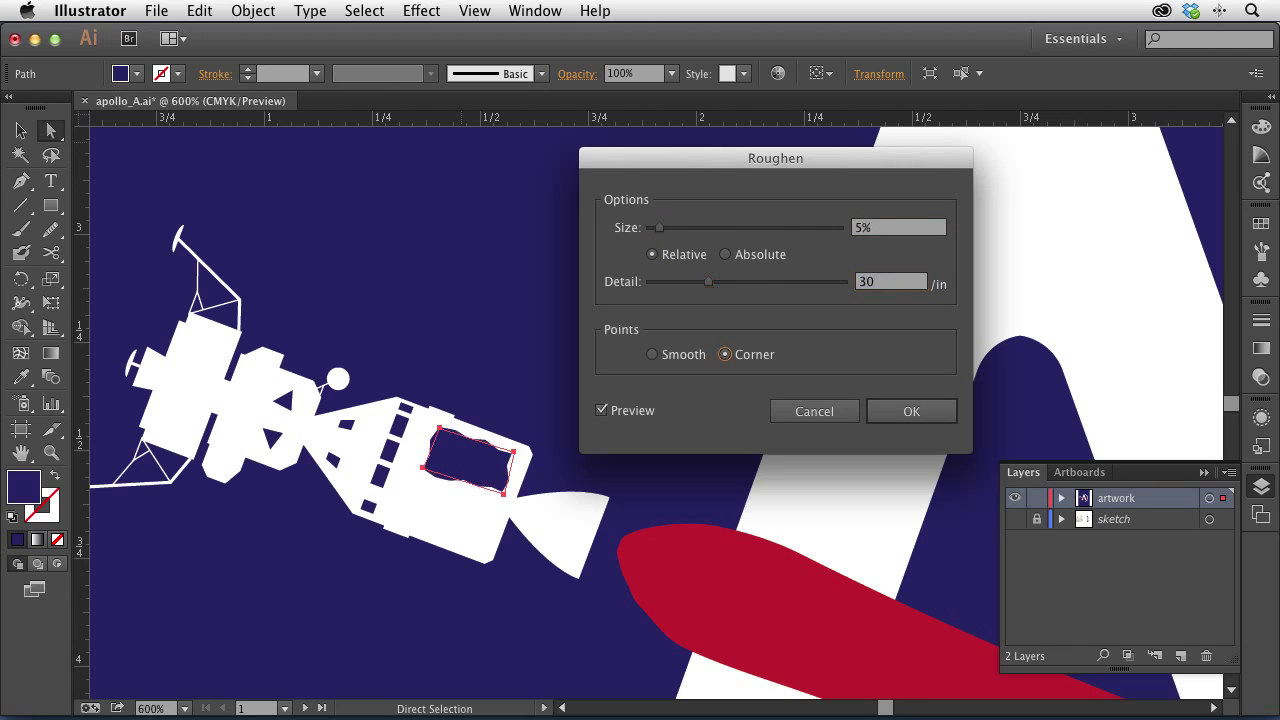
click(921, 411)
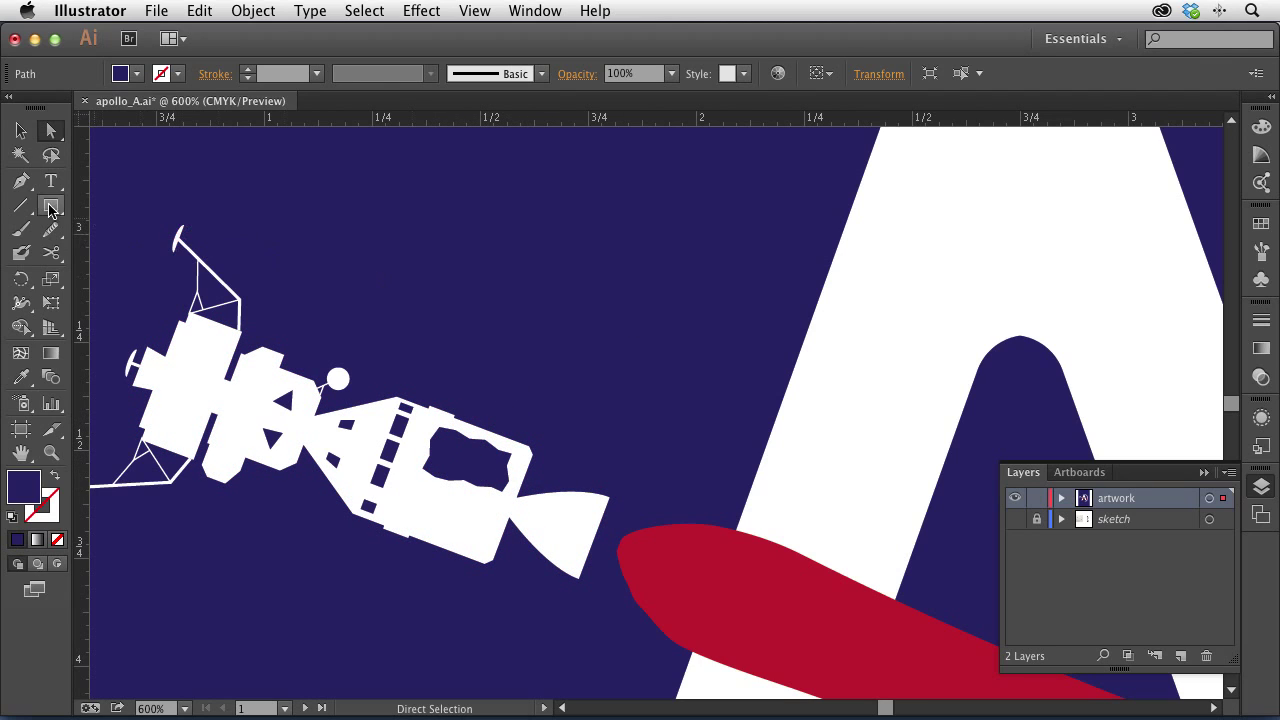
- Draw a closed freeform path beside the spacecraft
click(21, 180)
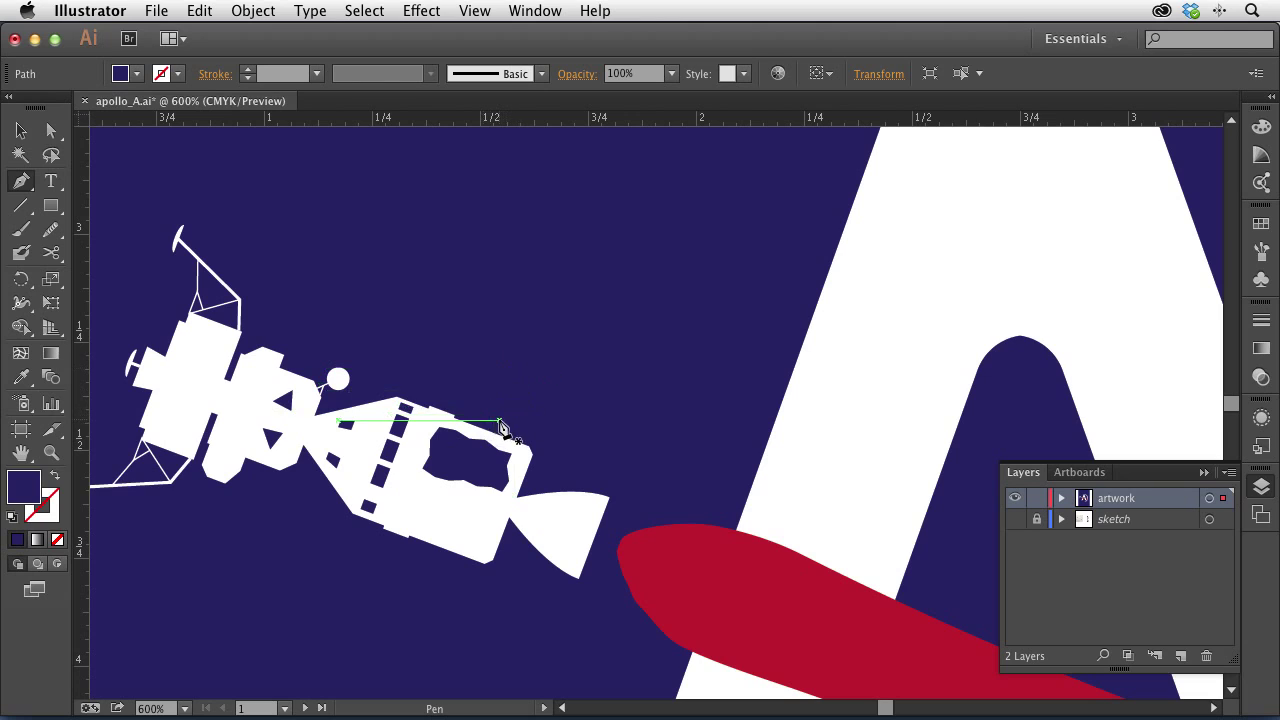
mouse_move(490, 424)
mouse_down()
mouse_move(594, 314)
mouse_move(651, 320)
mouse_move(731, 380)
mouse_move(714, 414)
mouse_move(612, 413)
mouse_up()
click(610, 404)
click(582, 425)
click(489, 421)
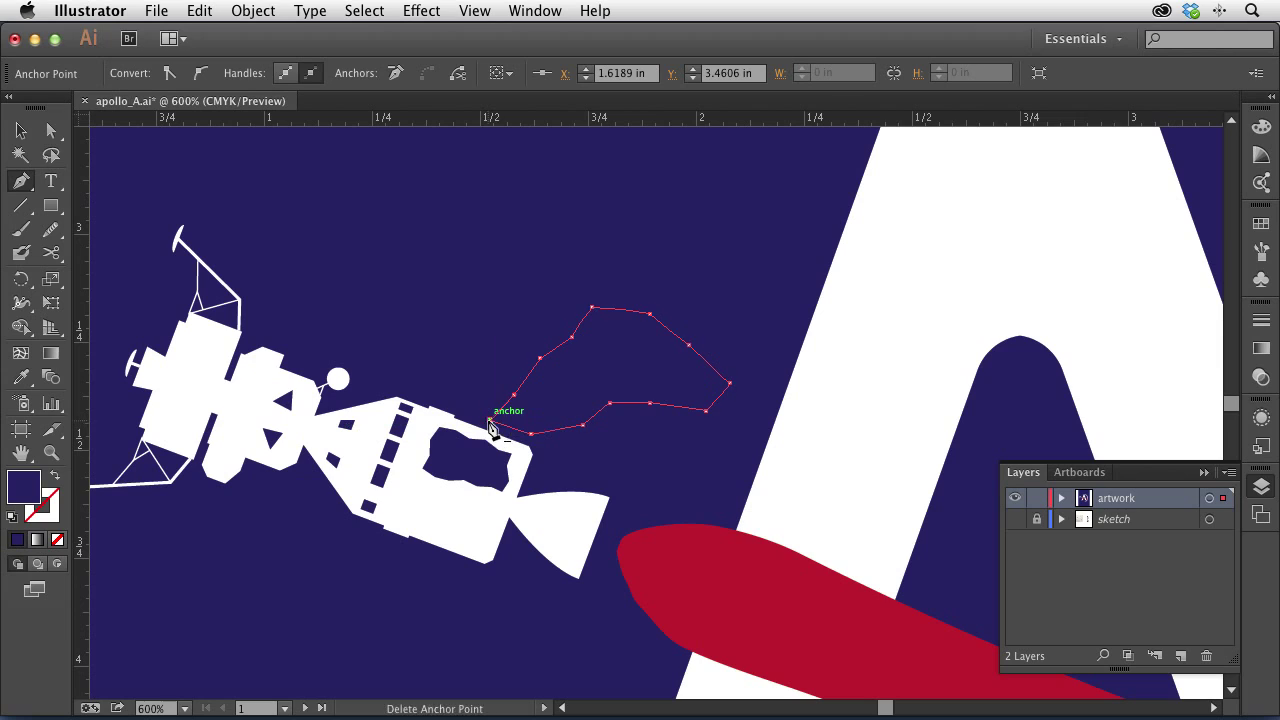
- Fill the new shape white and set its opacity to 20%
click(20, 131)
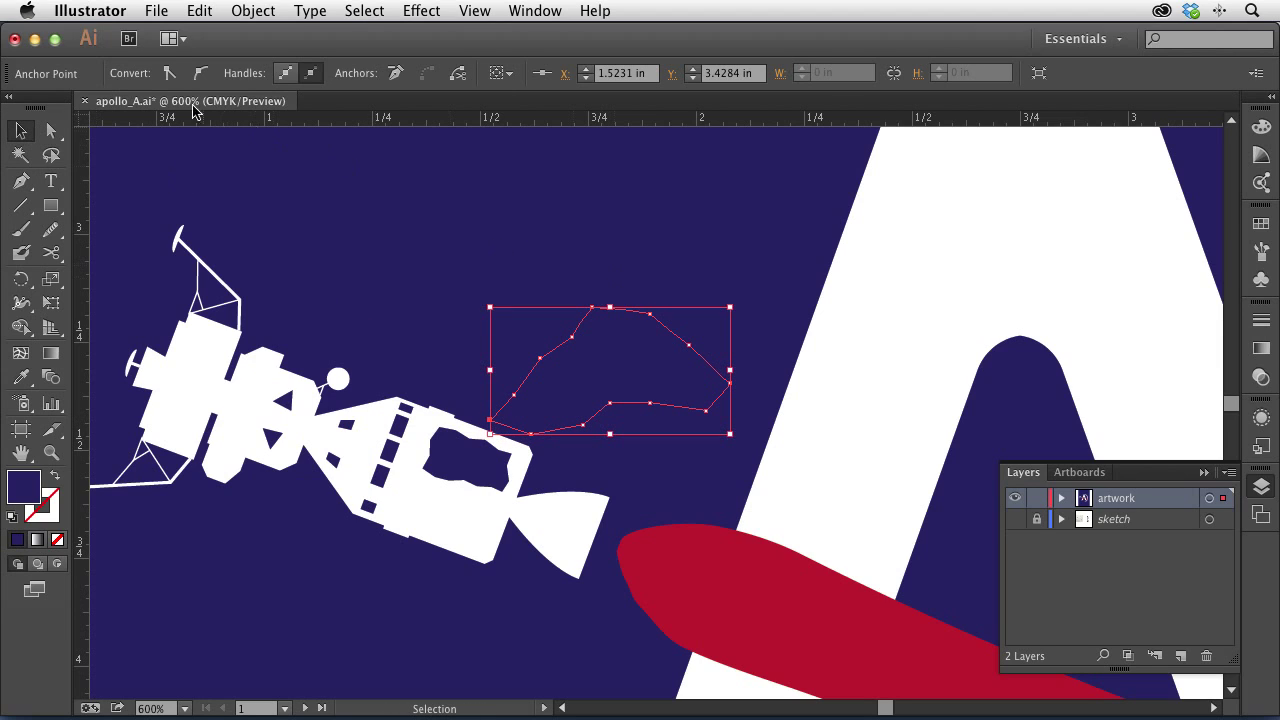
click(576, 345)
click(576, 345)
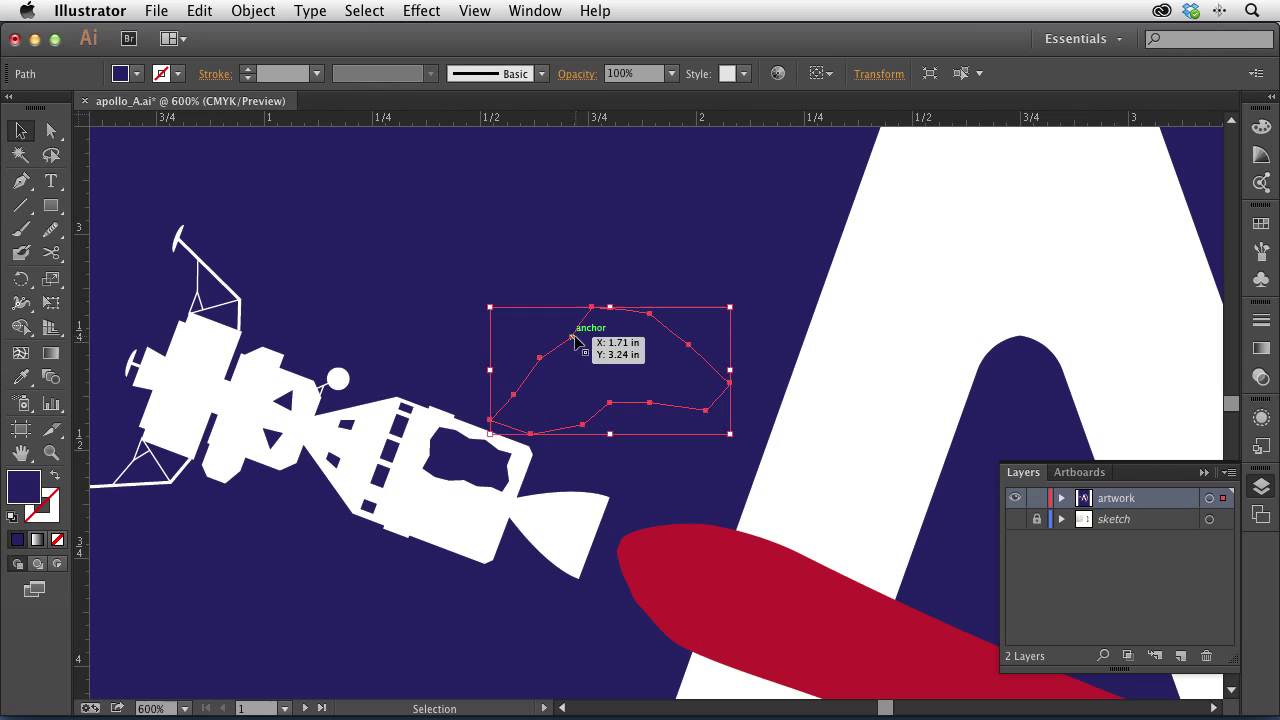
click(122, 75)
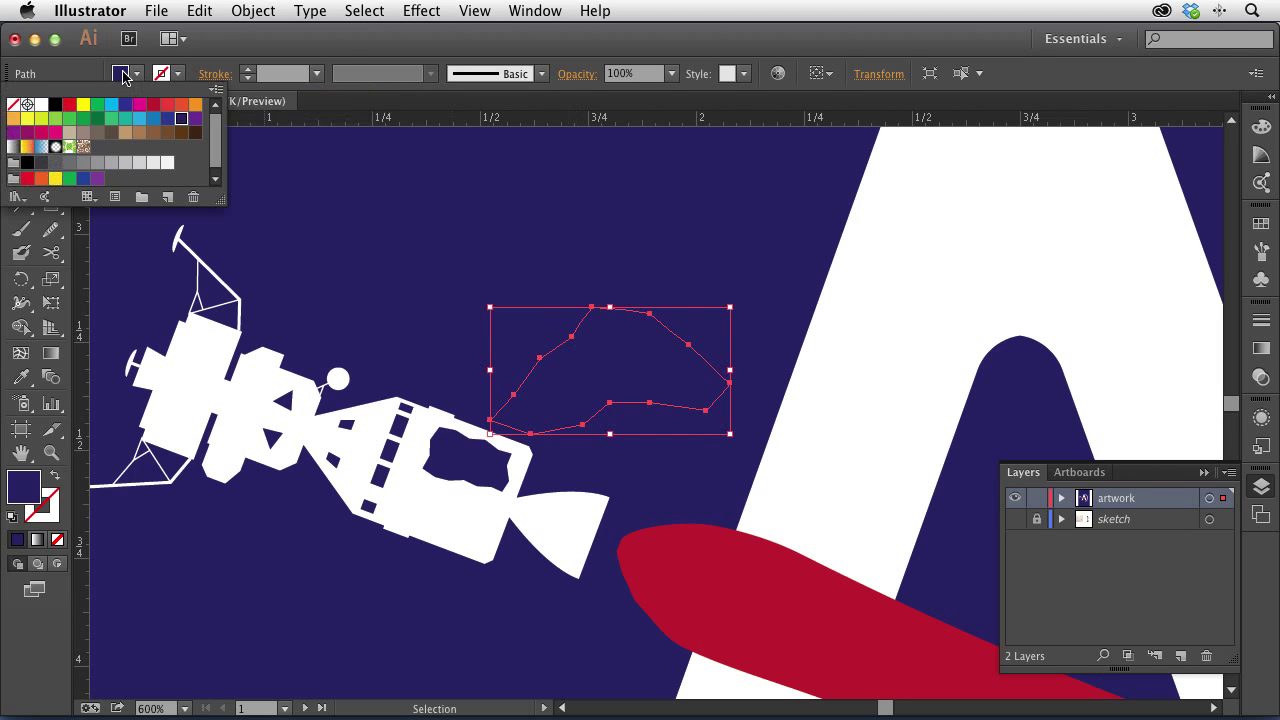
click(41, 105)
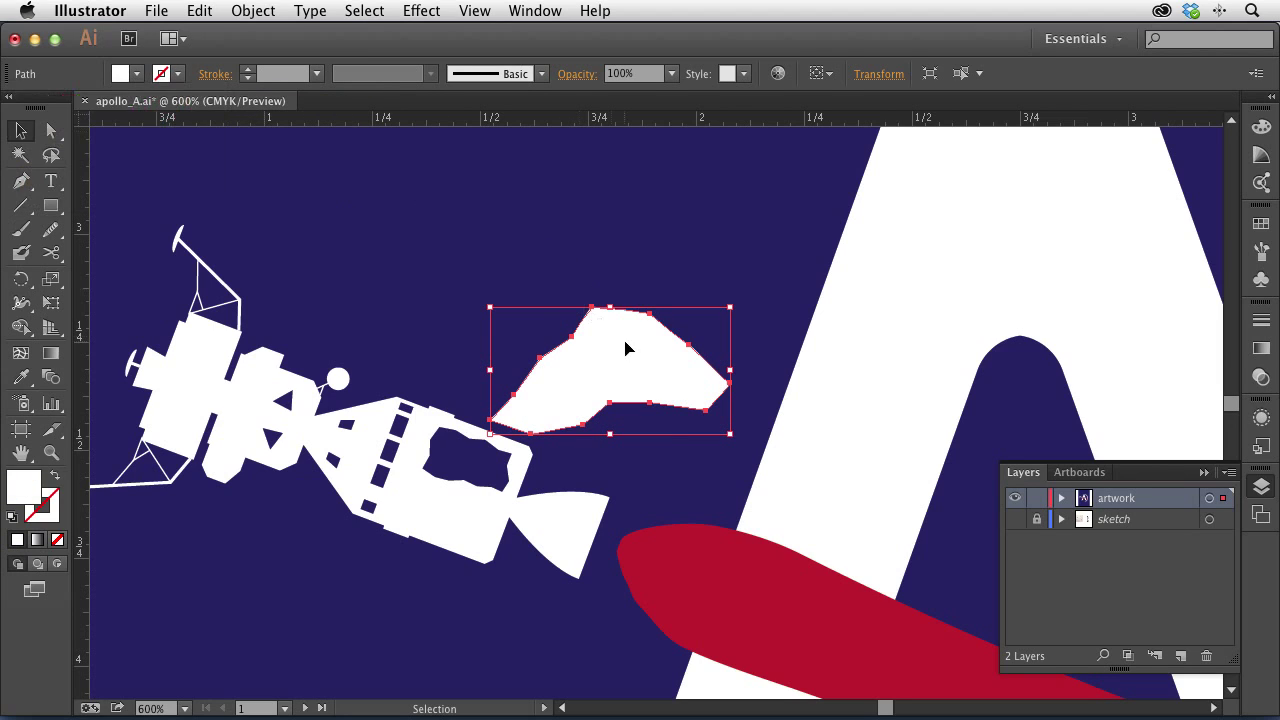
click(650, 73)
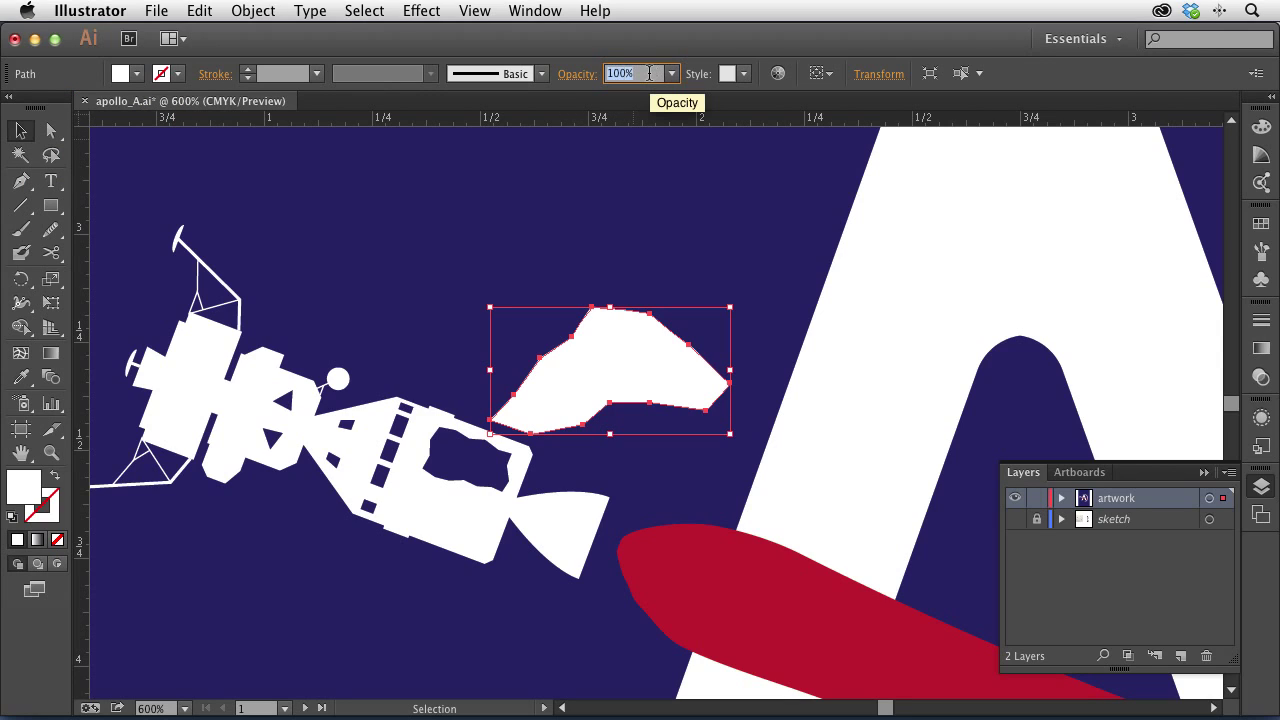
text(30)
key(Return)
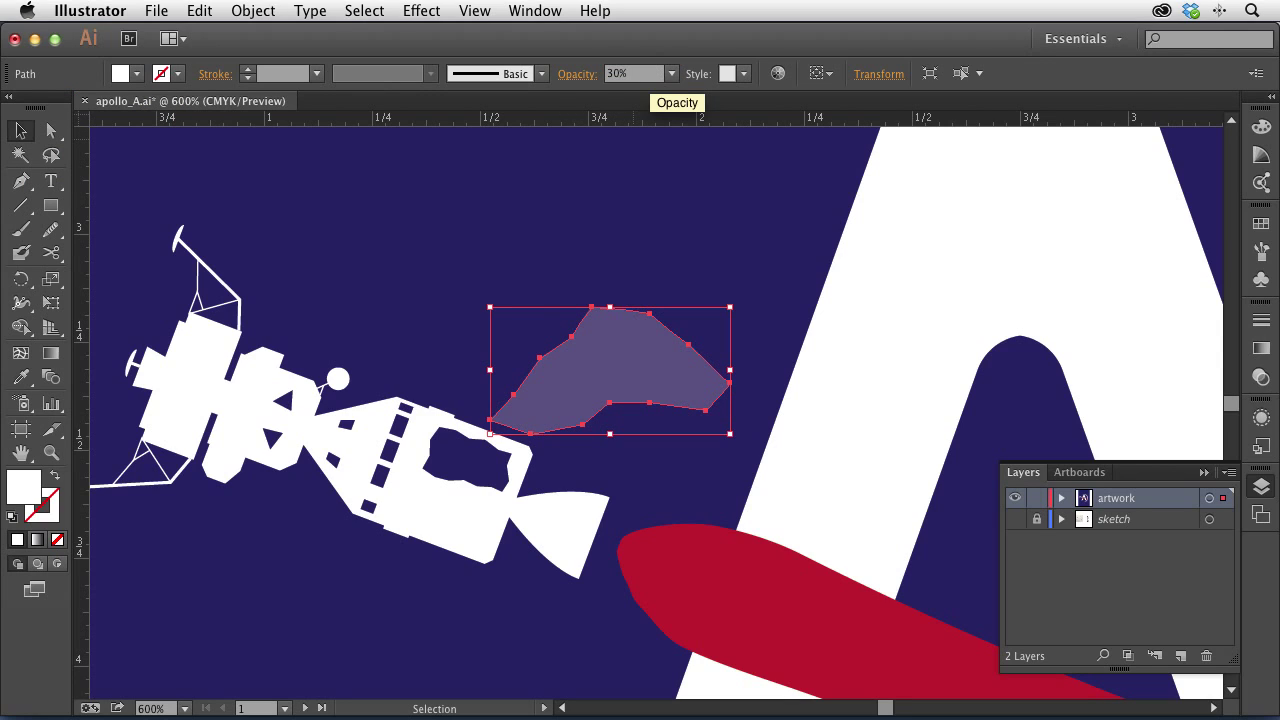
click(652, 73)
text(20)
key(Return)
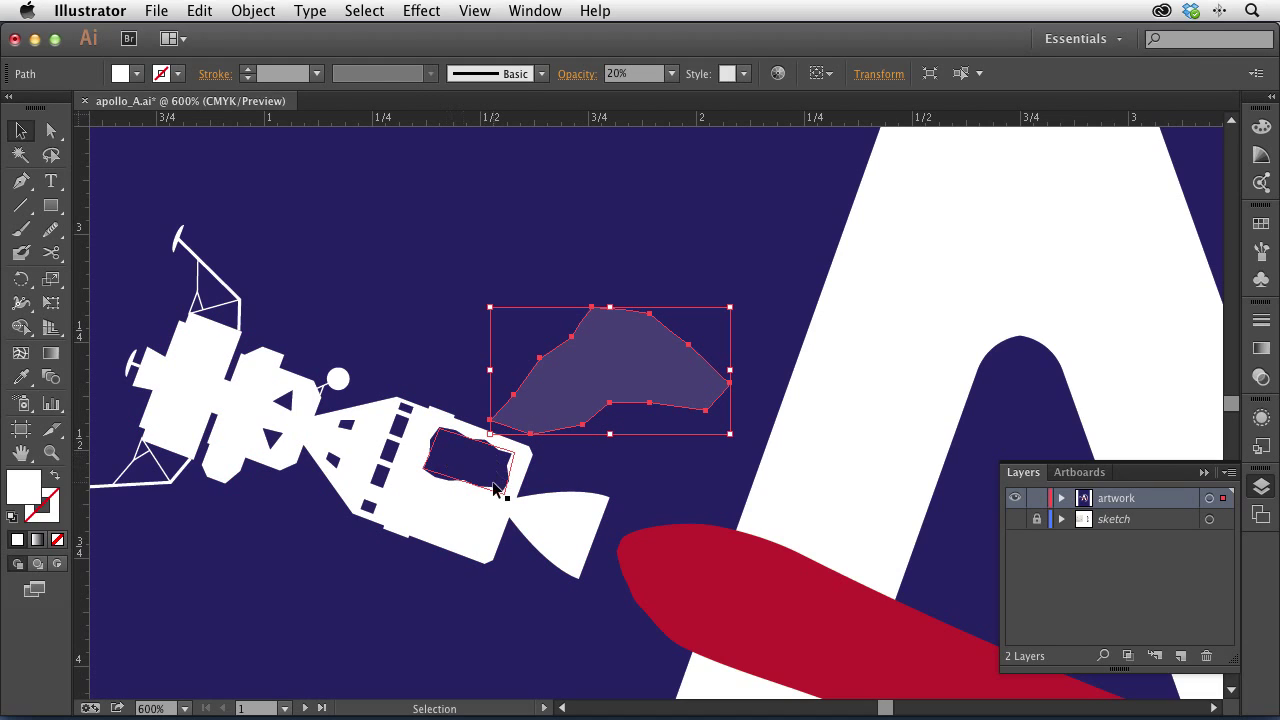
- Apply Roughen to the haze shape with Smooth points, Size 3% and Detail 5
click(421, 10)
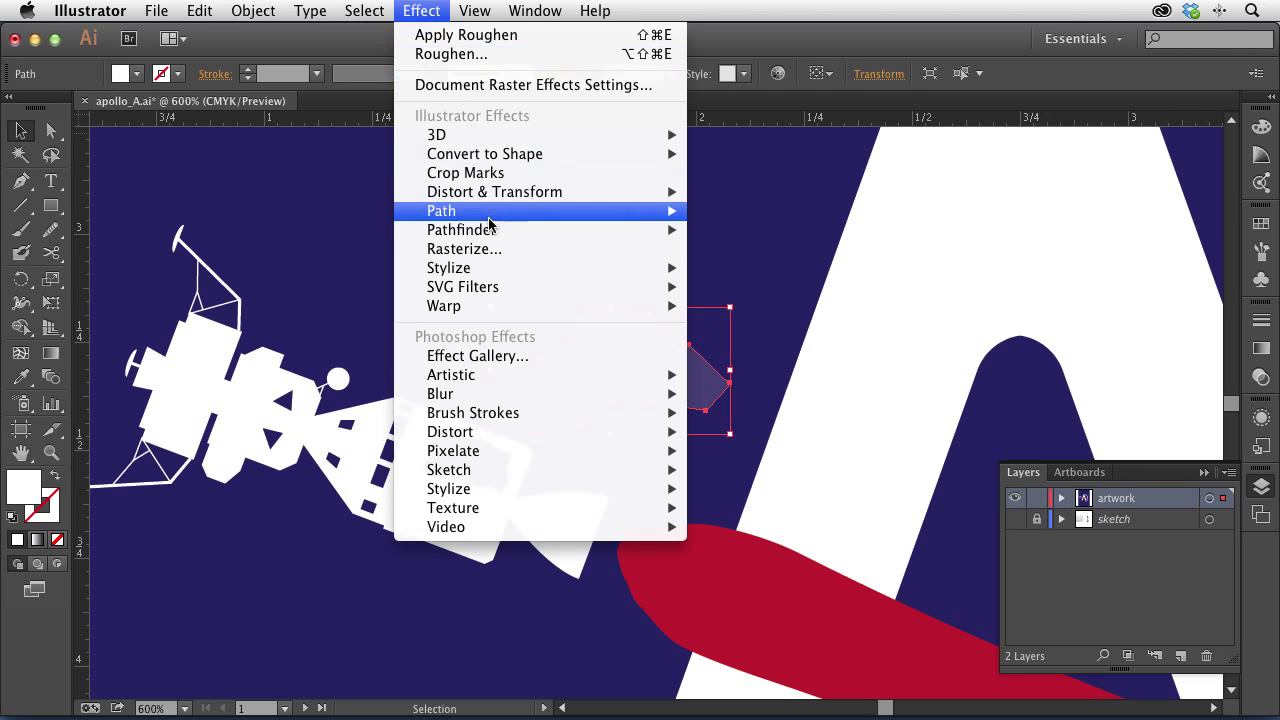
mouse_move(489, 198)
click(766, 231)
drag(700, 150, 877, 150)
click(819, 395)
click(819, 395)
click(853, 339)
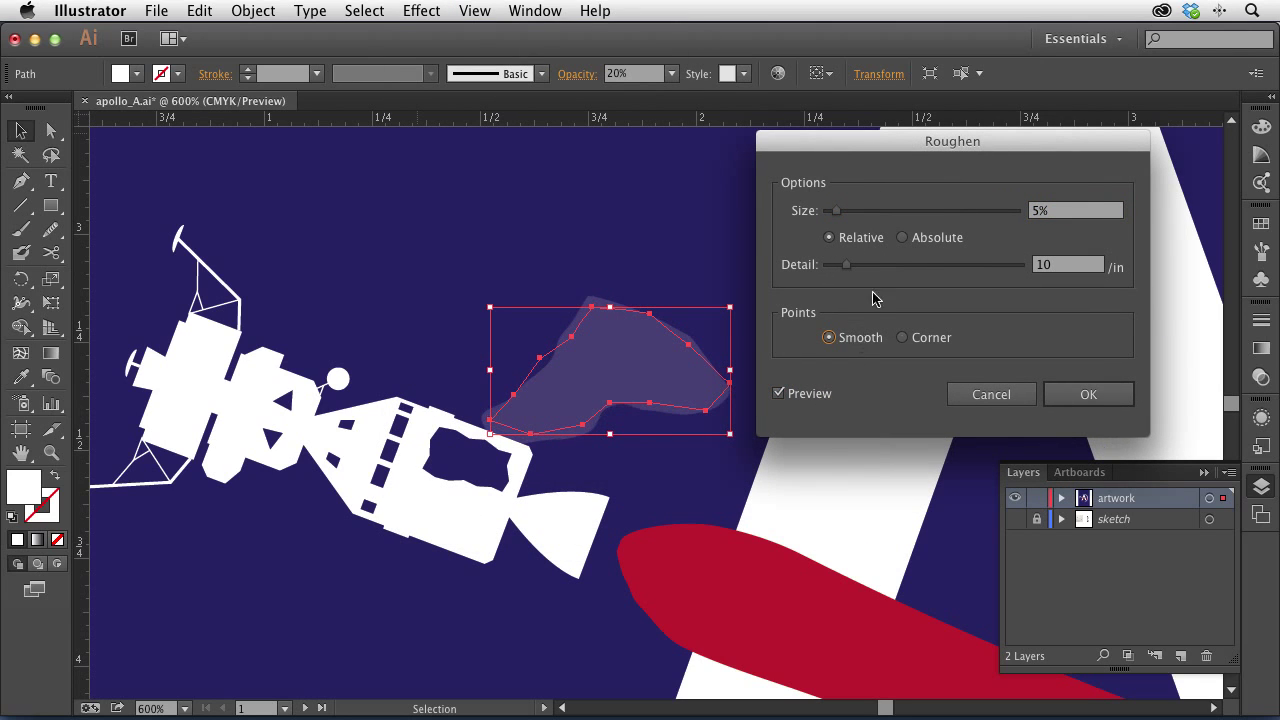
drag(835, 212, 836, 214)
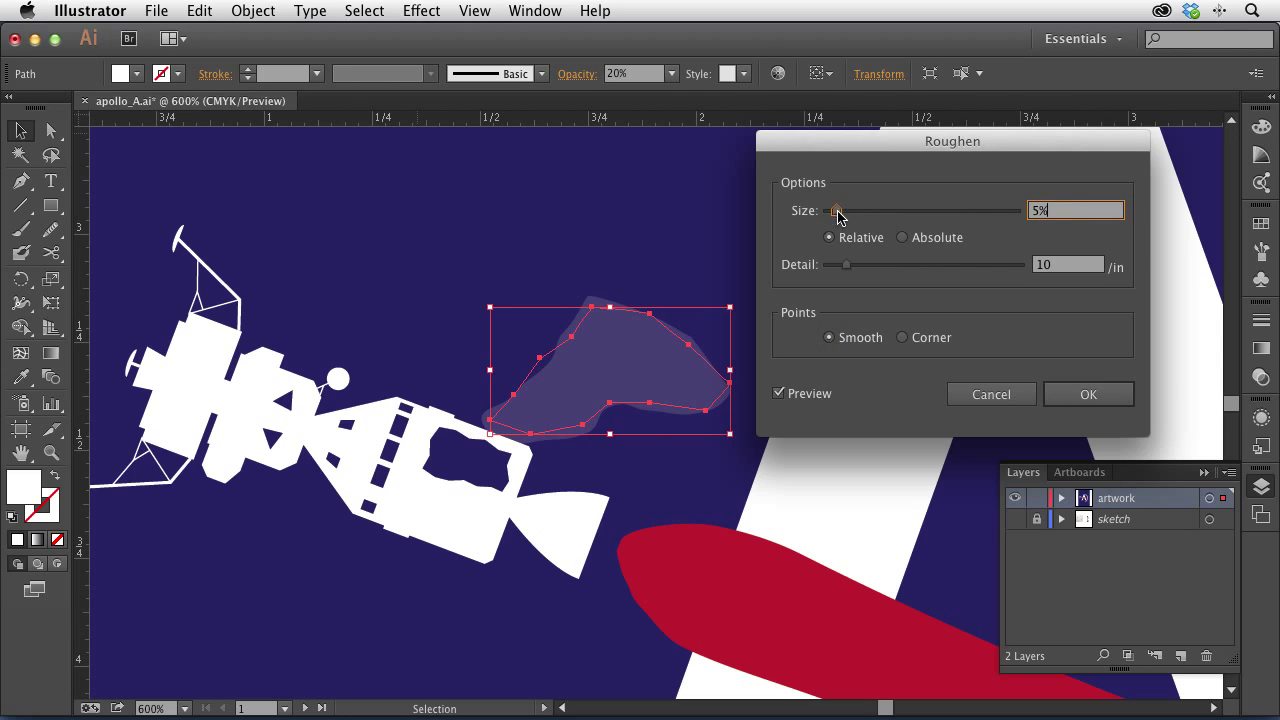
click(1058, 265)
text(5)
key(Tab)
click(1088, 396)
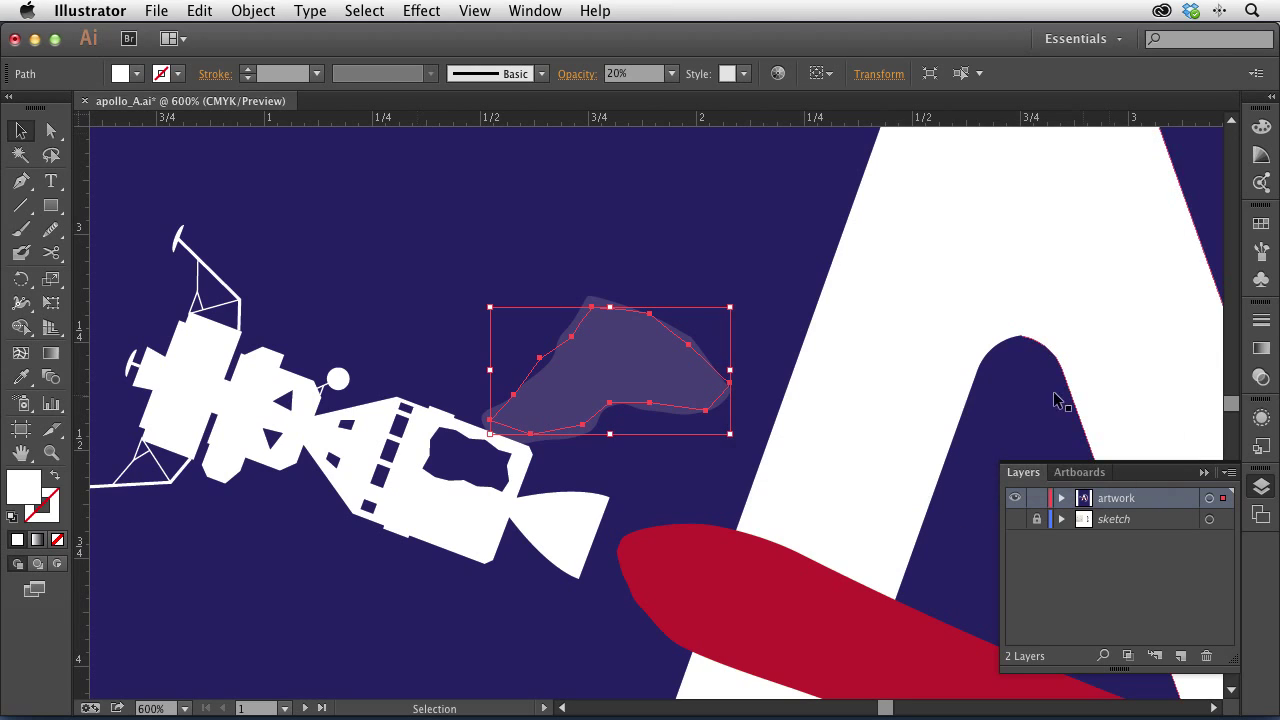
- Select the roughened cloud shape to check it, then deselect
click(573, 262)
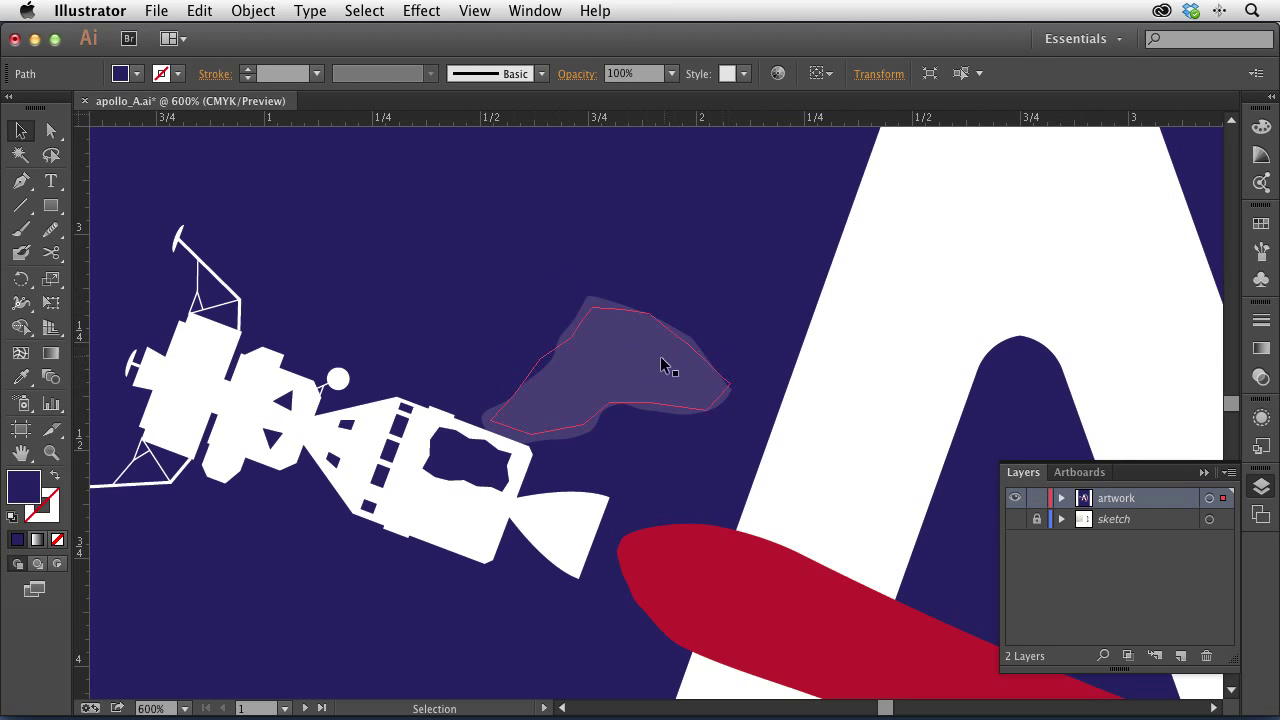
click(629, 367)
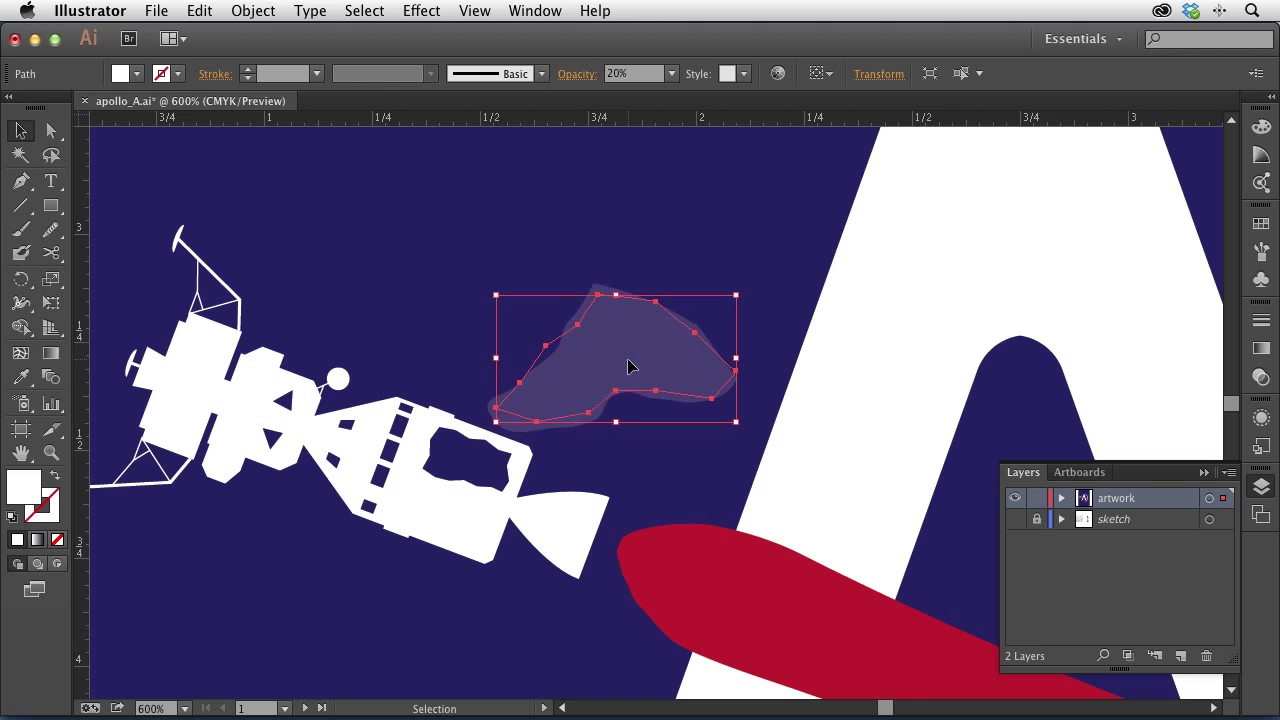
click(448, 336)
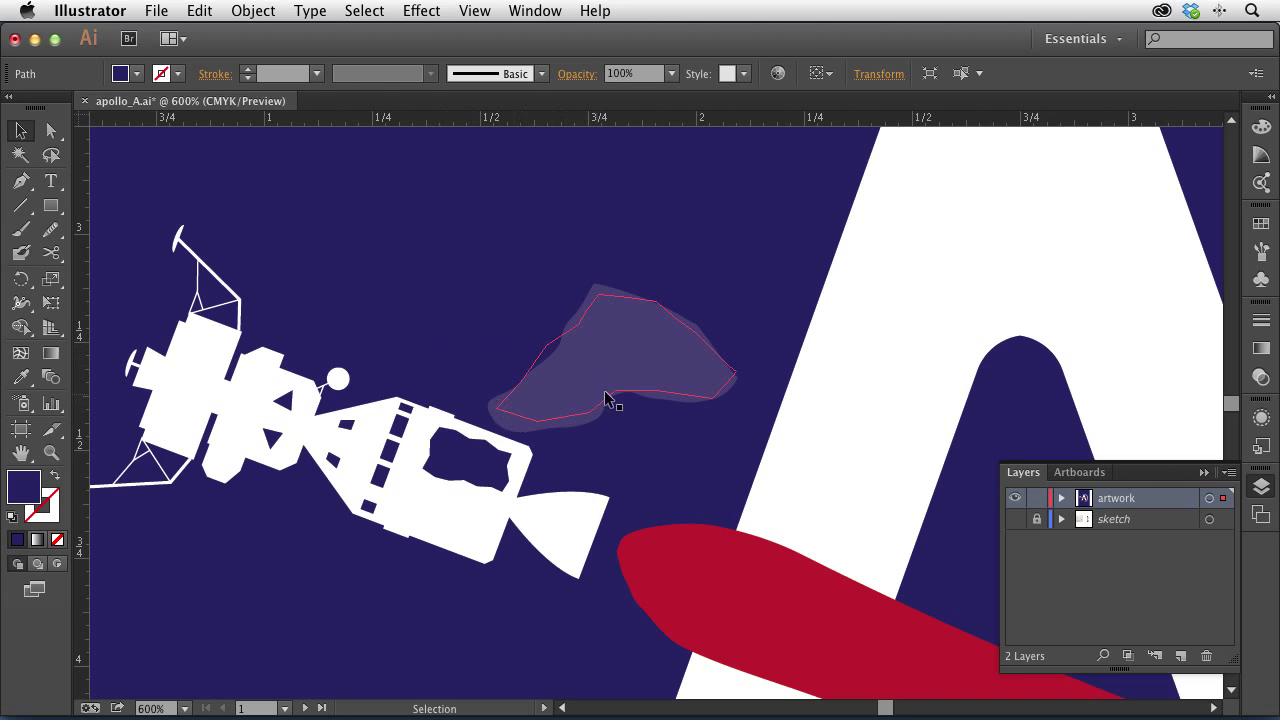
click(48, 206)
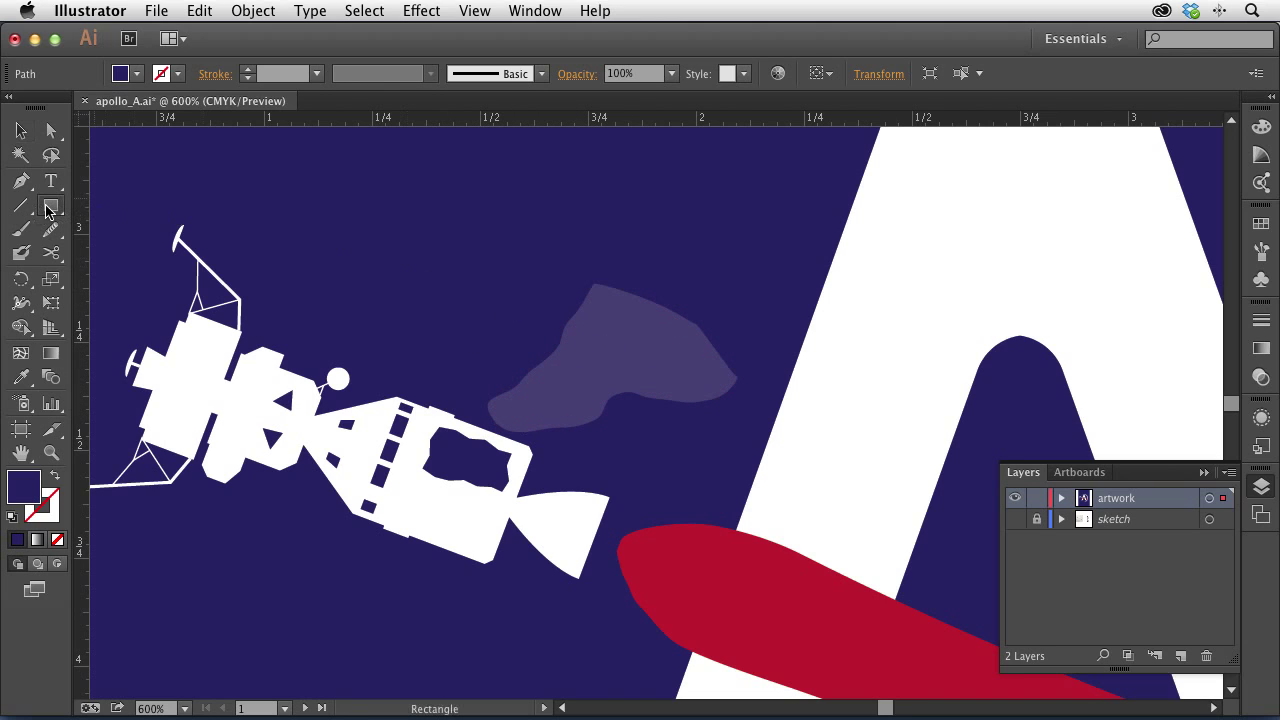
- Draw a tiny white square and rotate it 45° into a diamond
click(123, 207)
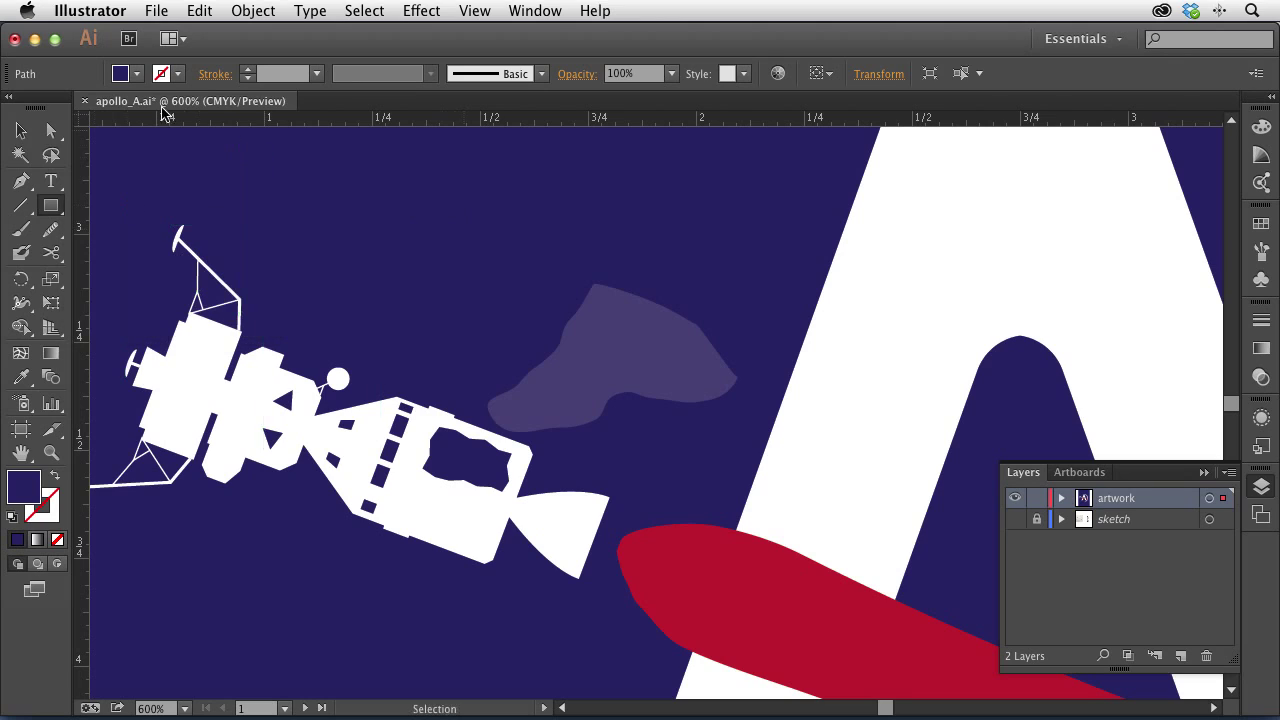
drag(487, 273, 496, 286)
click(118, 78)
click(38, 107)
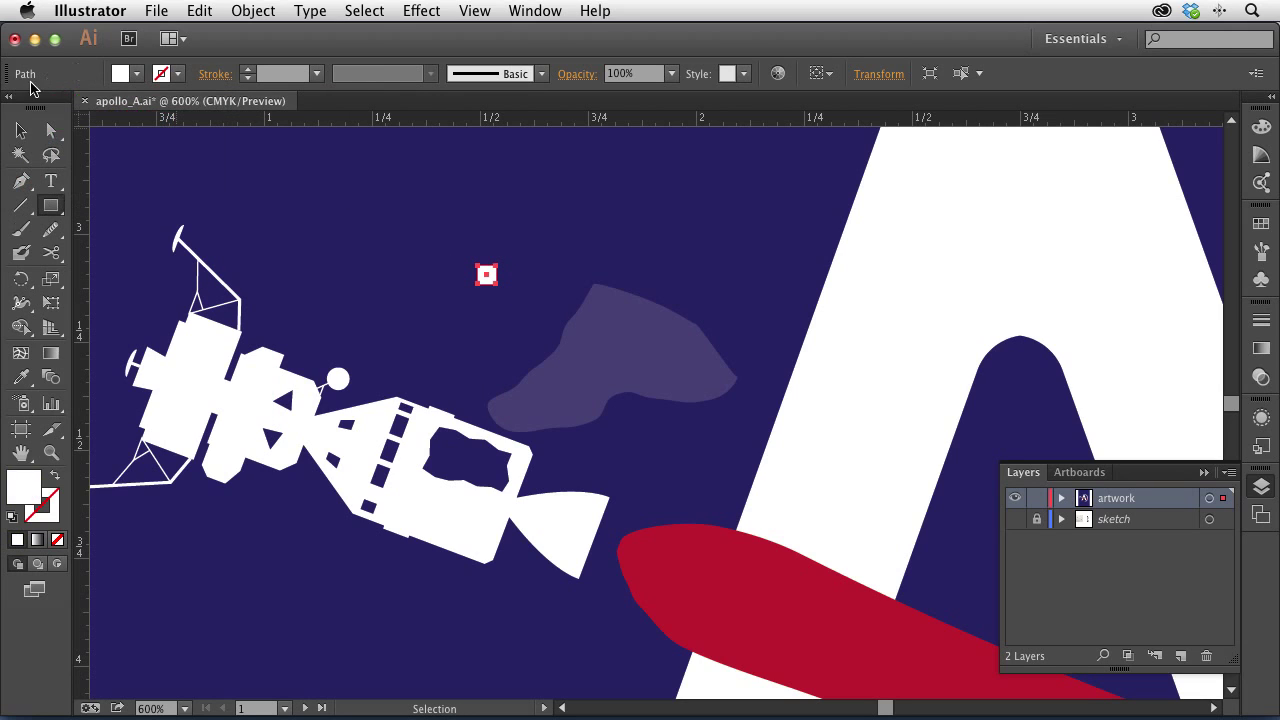
click(20, 130)
key(r)
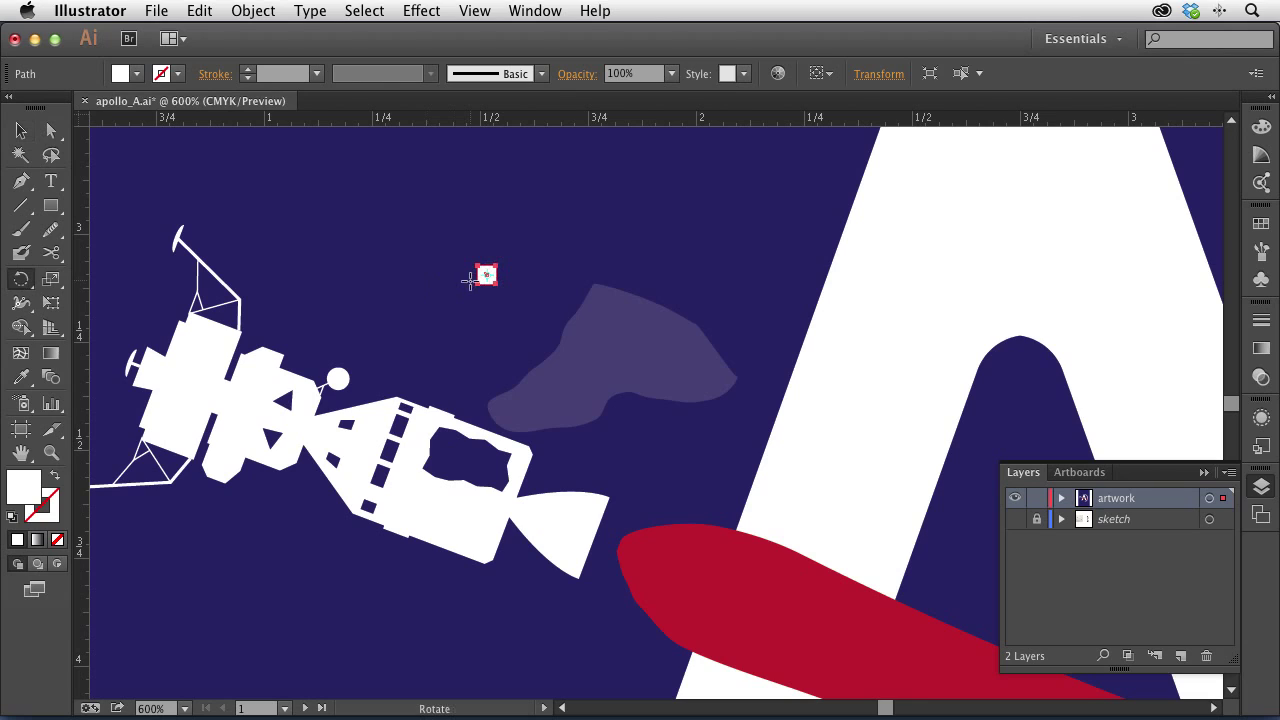
drag(551, 271, 523, 332)
- Move the diamond onto the cloud and Alt-drag copies scattered across it
click(20, 132)
drag(487, 279, 567, 440)
drag(567, 440, 717, 300)
drag(717, 300, 681, 349)
drag(681, 349, 643, 389)
click(564, 439)
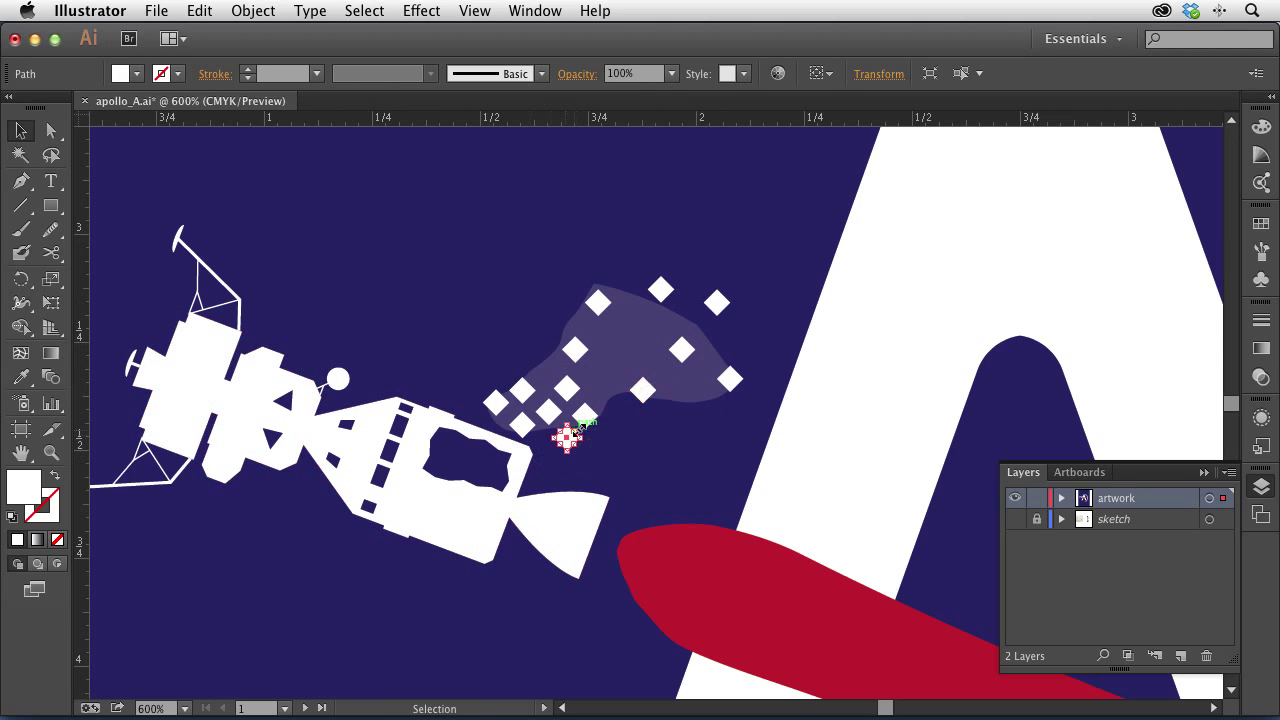
shift+click(522, 423)
shift+click(548, 410)
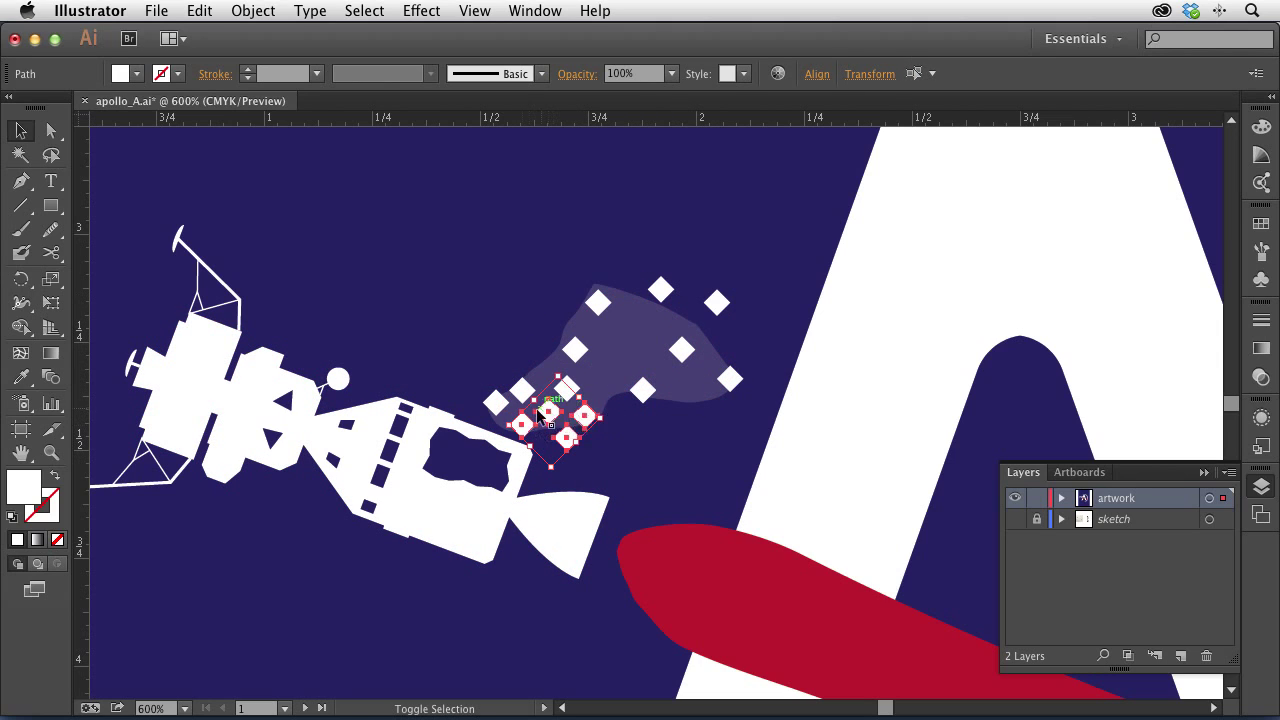
shift+click(495, 403)
drag(506, 262, 716, 424)
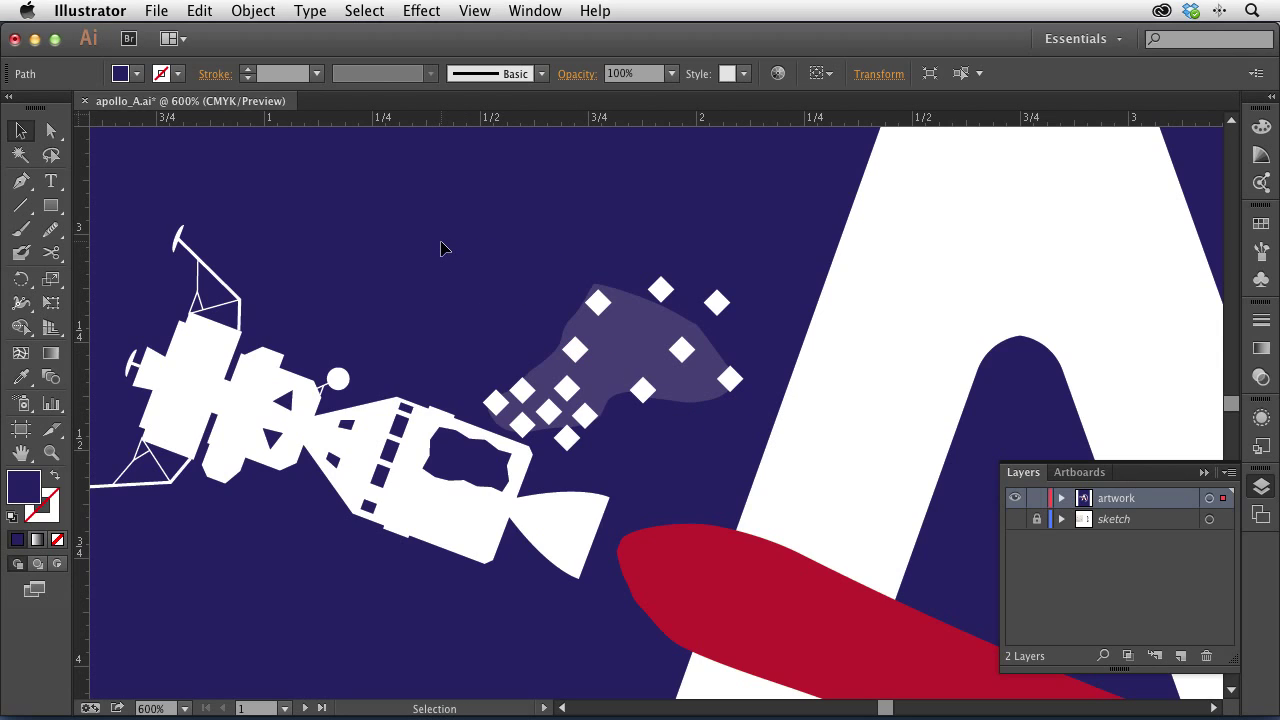
key(super+shift+a)
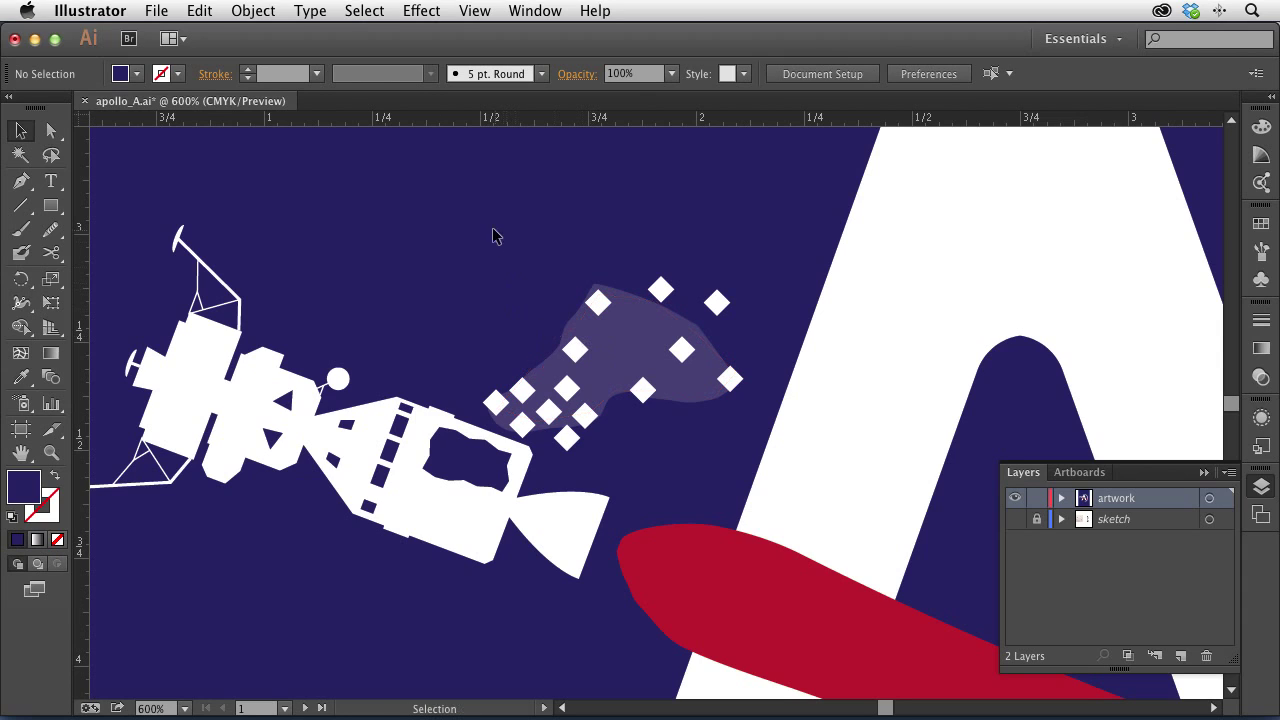
- Group the diamonds with the cloud and bring up Object > Transform
drag(486, 220, 745, 440)
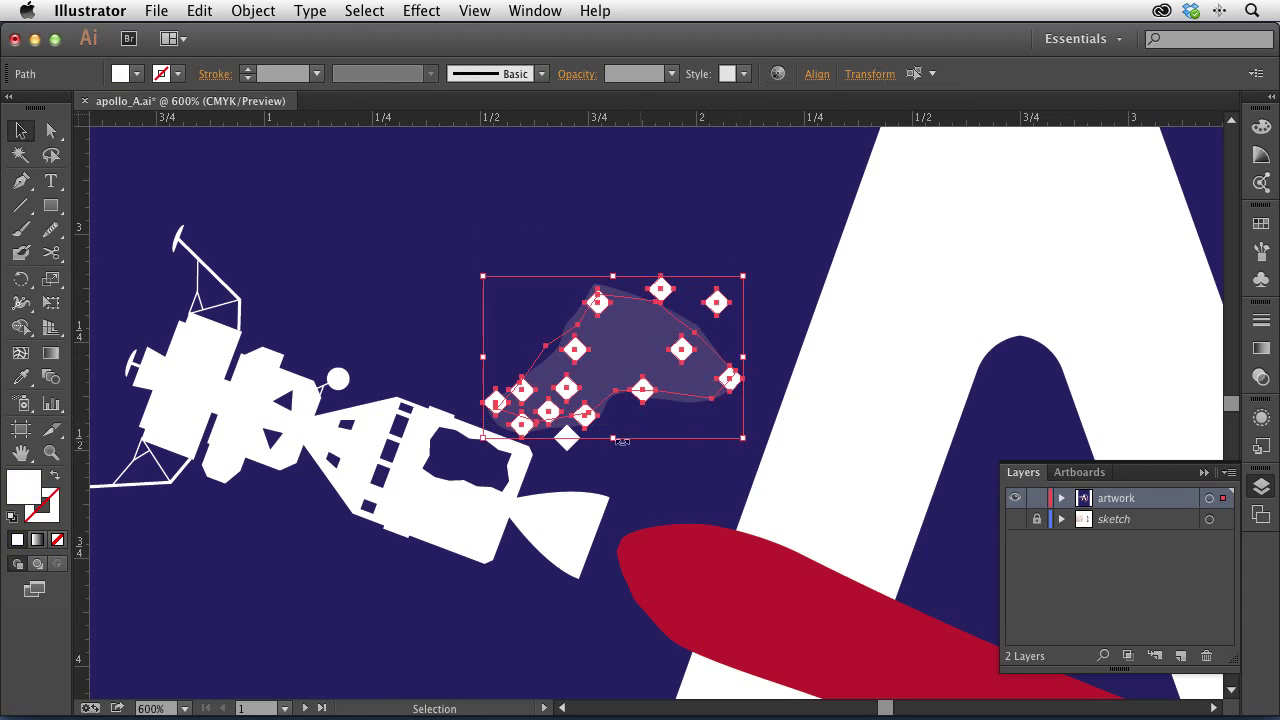
shift+click(567, 437)
key(super+g)
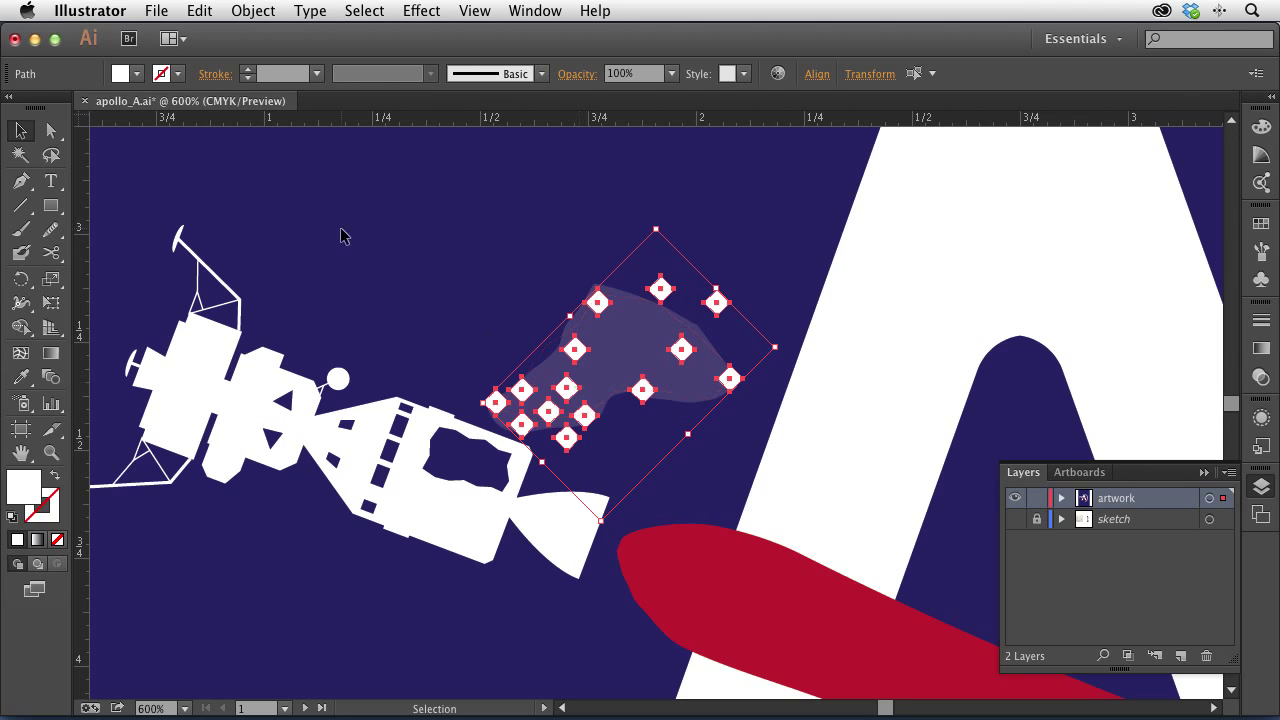
click(256, 10)
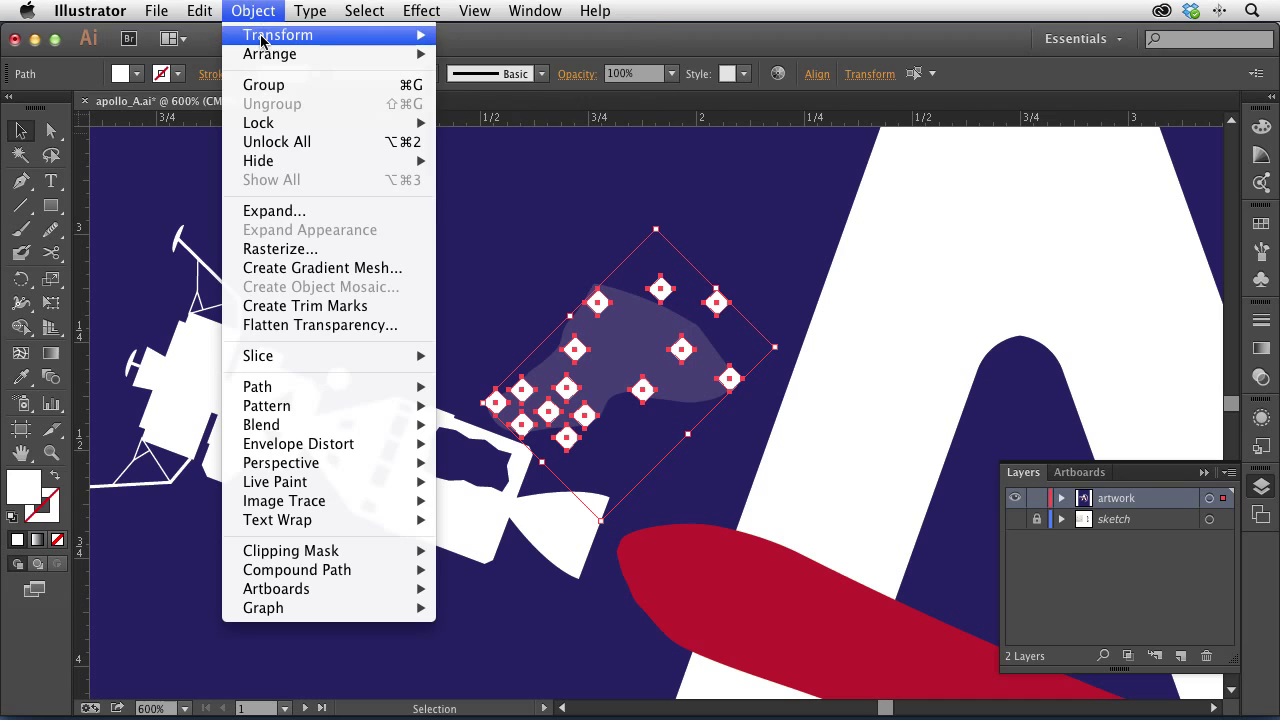
mouse_move(265, 40)
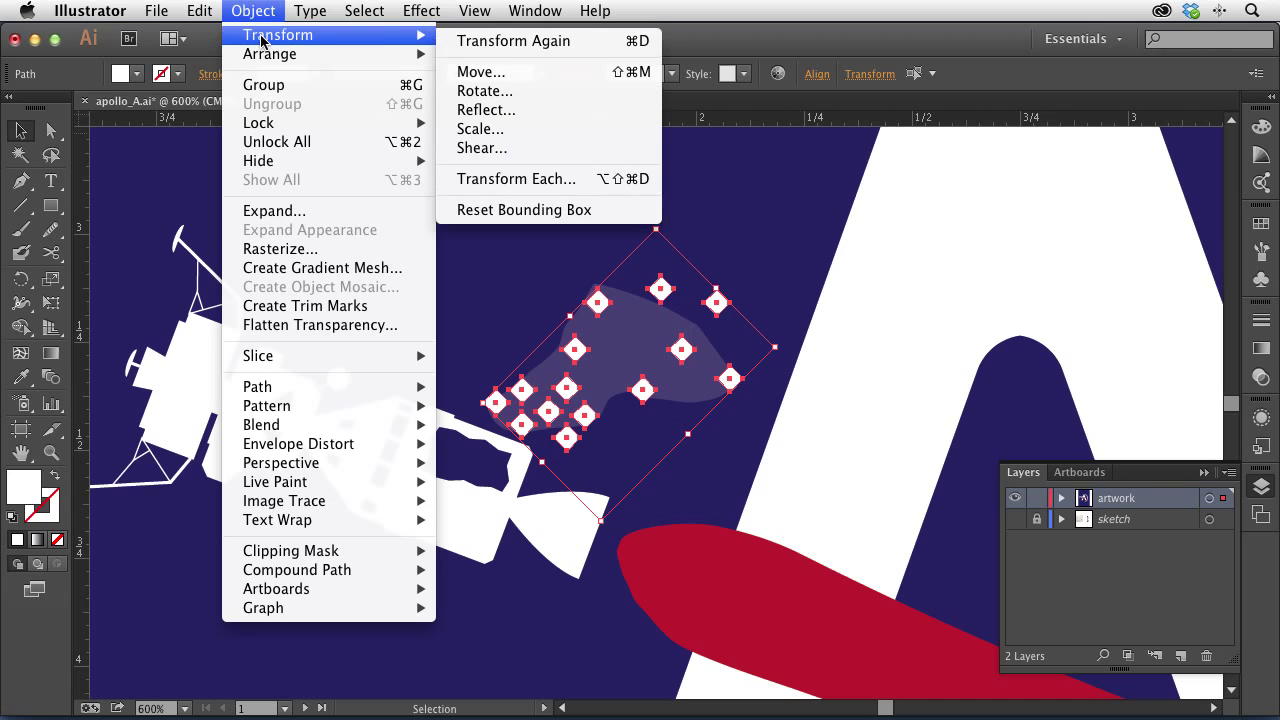
- Open Transform Each with 20% scale, Preview and Random turned on
click(512, 181)
drag(632, 83, 241, 52)
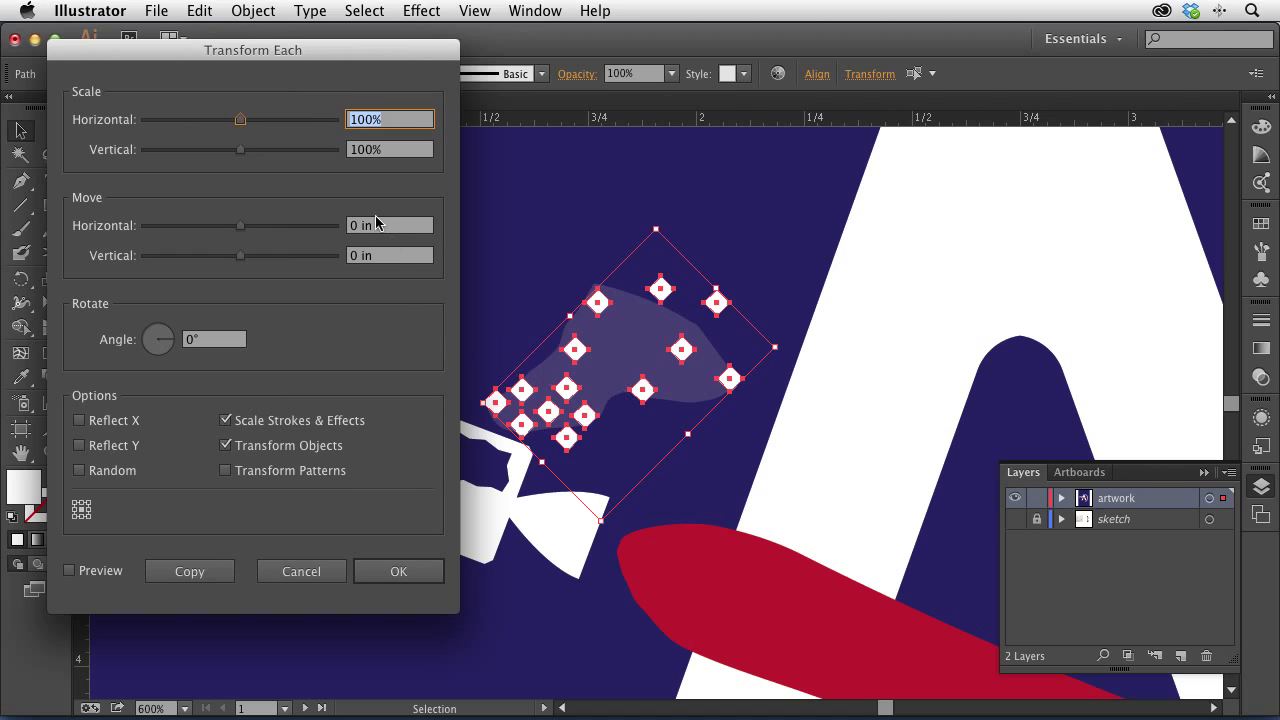
text(20)
key(Tab)
text(20)
key(Tab)
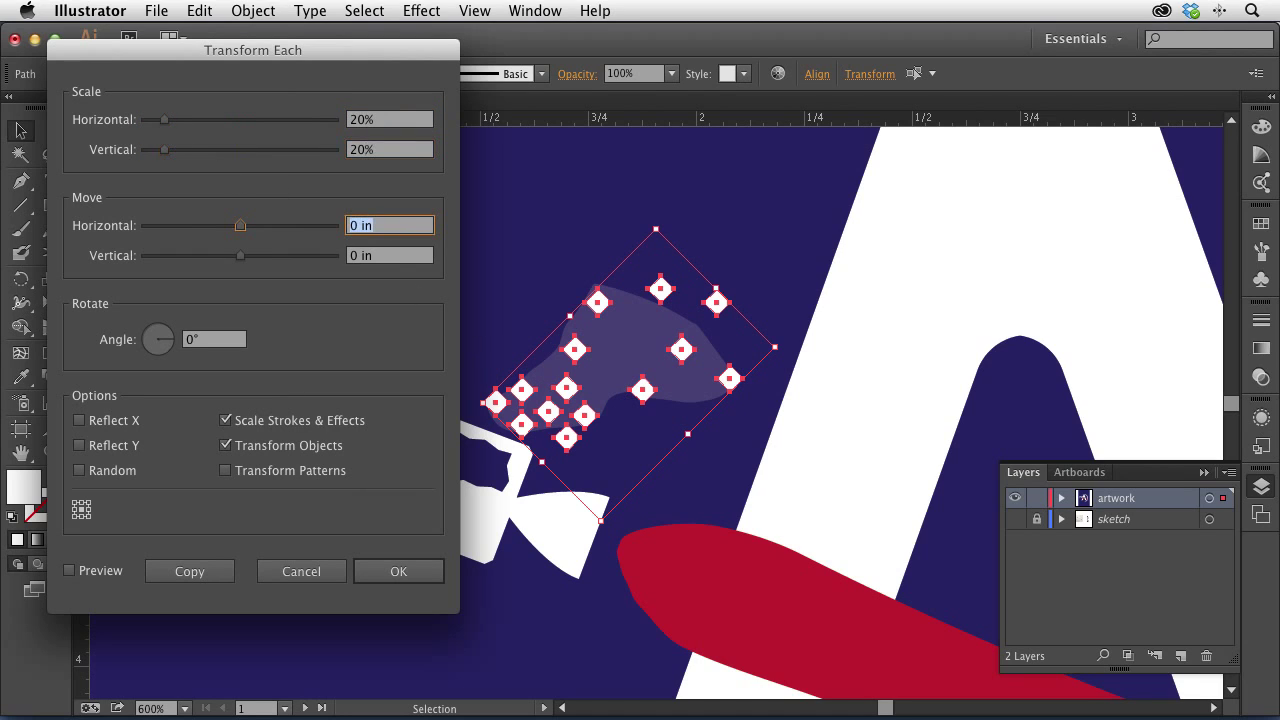
click(107, 577)
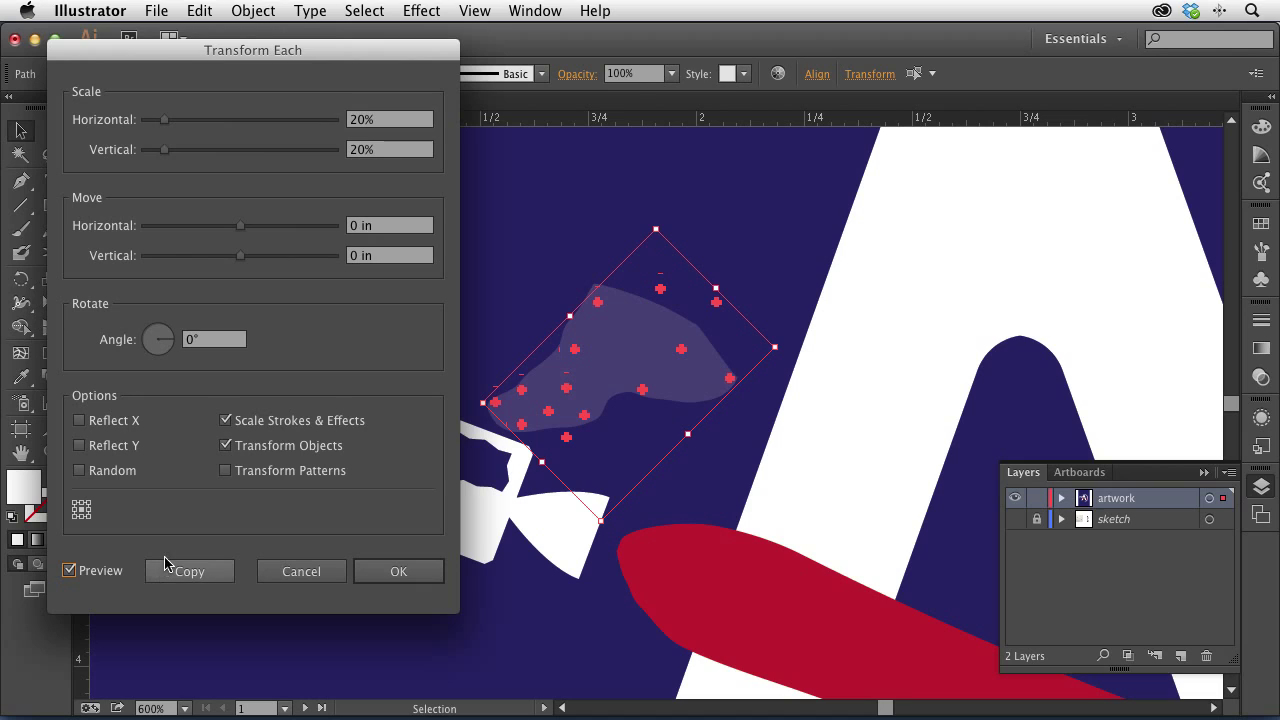
click(80, 470)
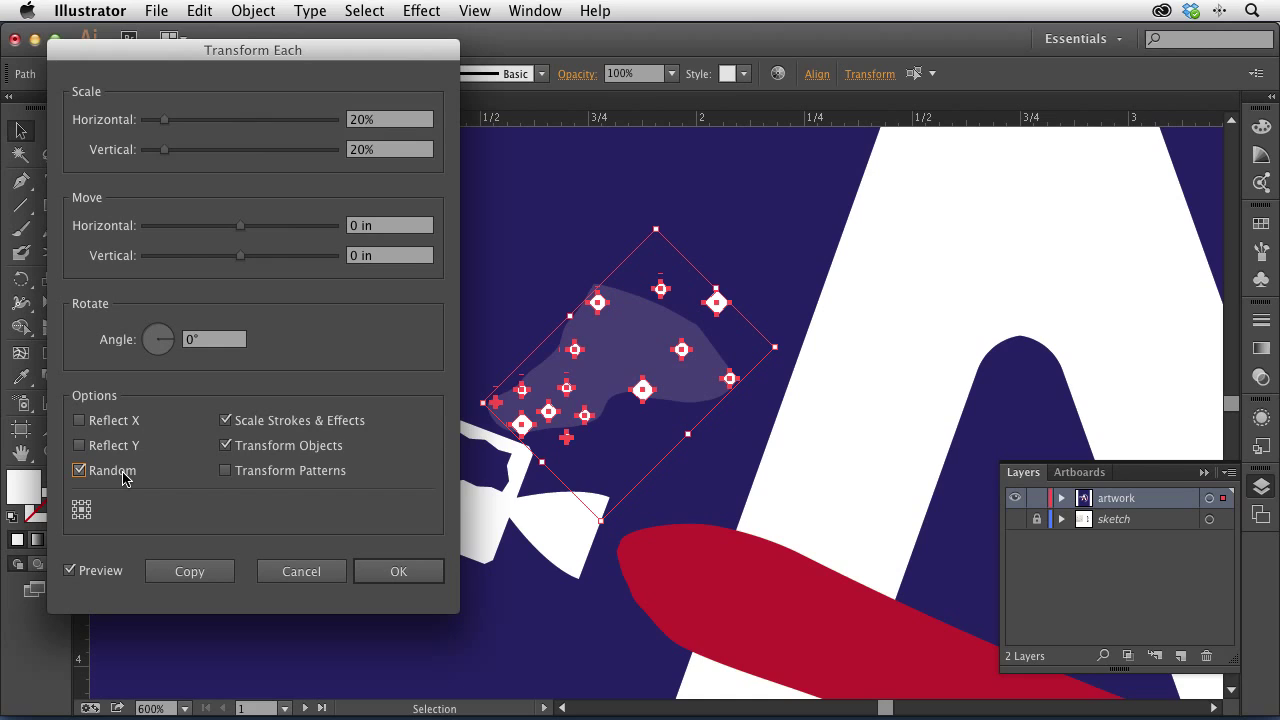
- Change to a 30° angle and 10%/10% scale, apply, and deselect
click(210, 342)
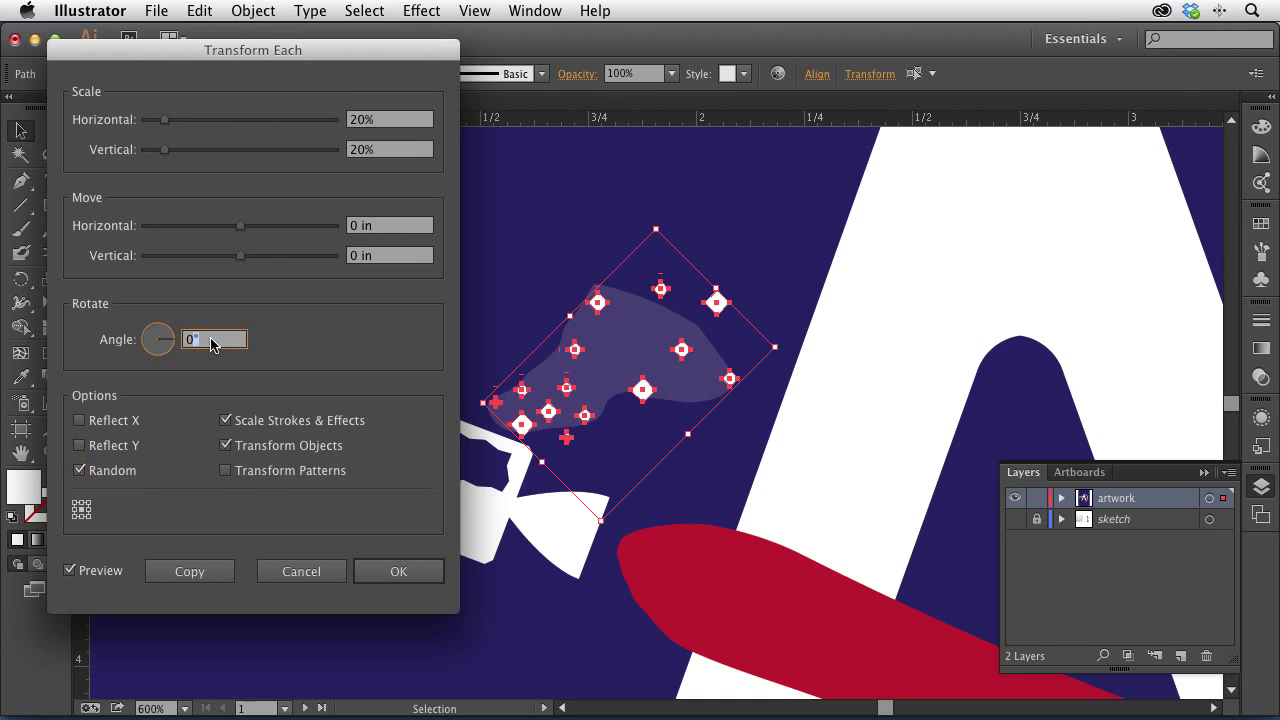
text(30)
key(Tab)
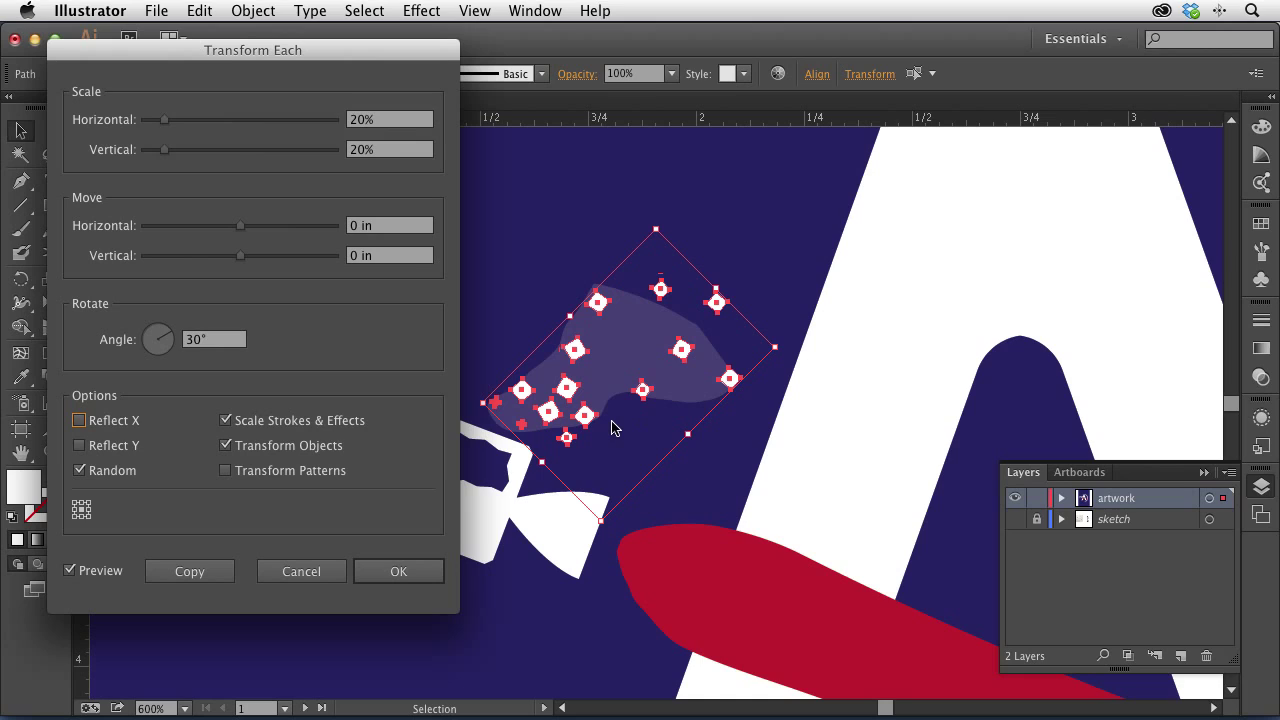
double_click(410, 120)
text(10)
key(Tab)
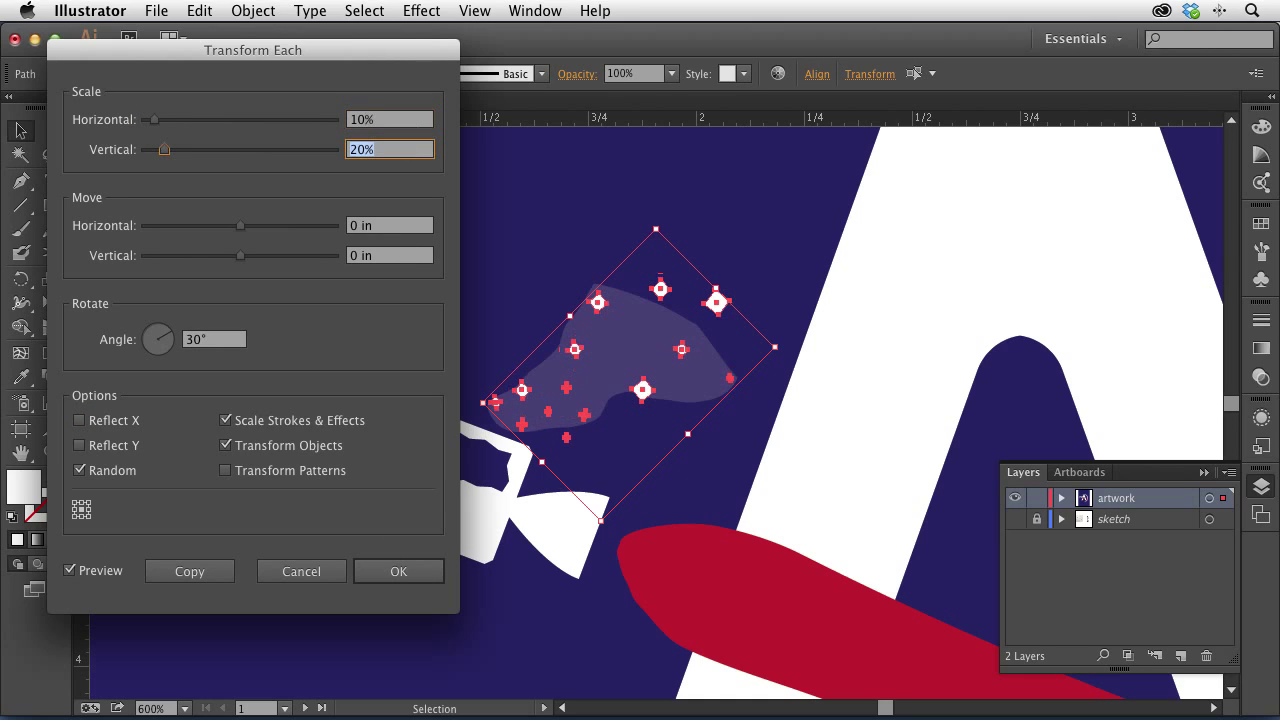
text(10)
key(Tab)
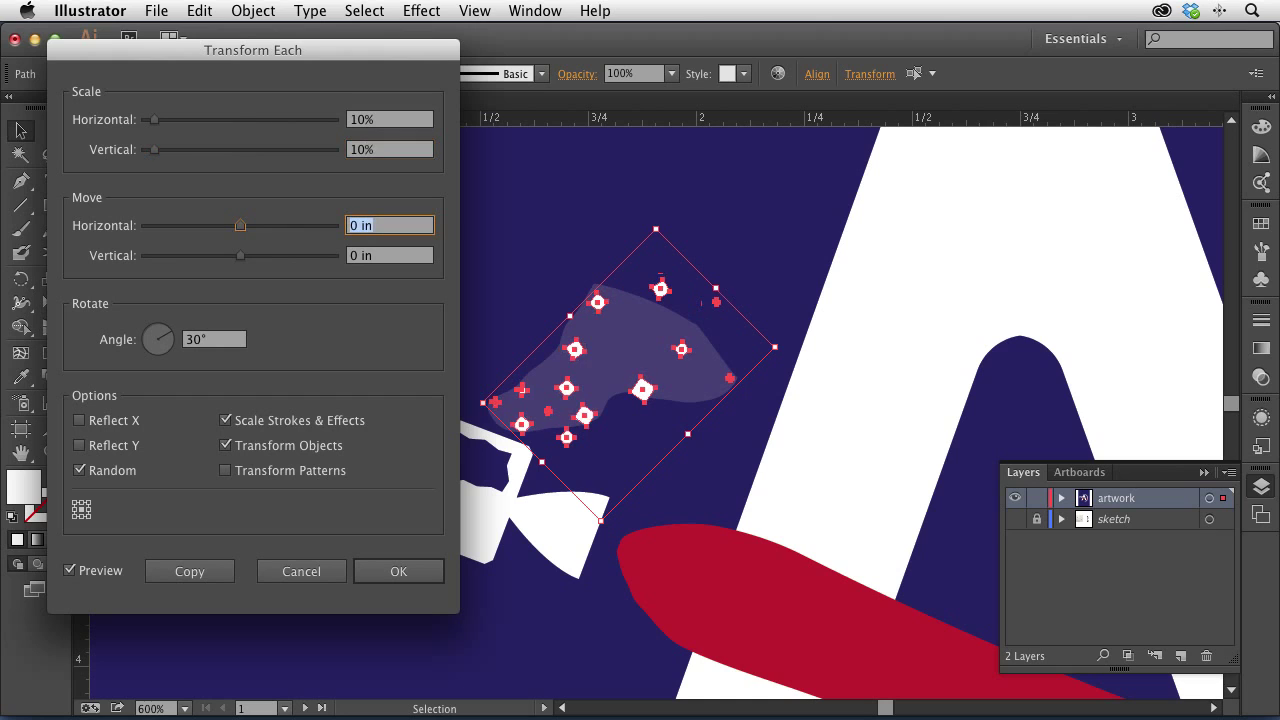
click(421, 571)
click(443, 252)
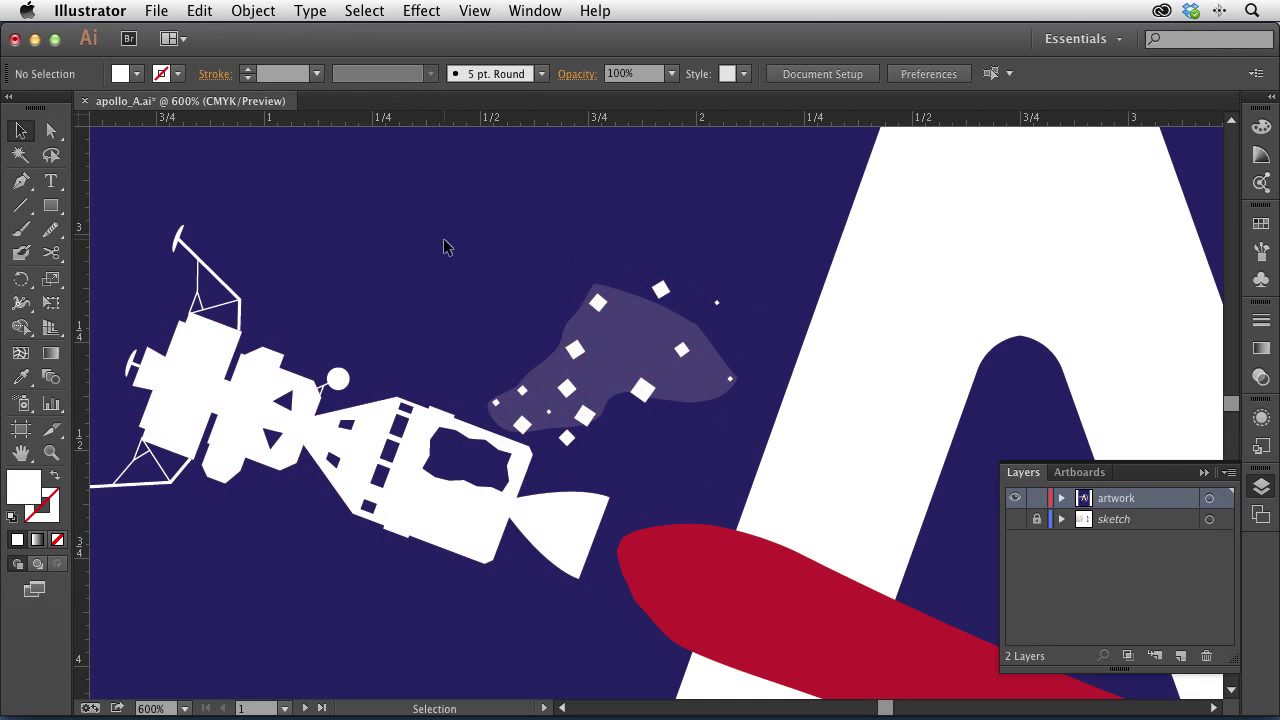
- At 100% zoom, add the title text 'APOLLO 13' above the A emblem
key(super+1)
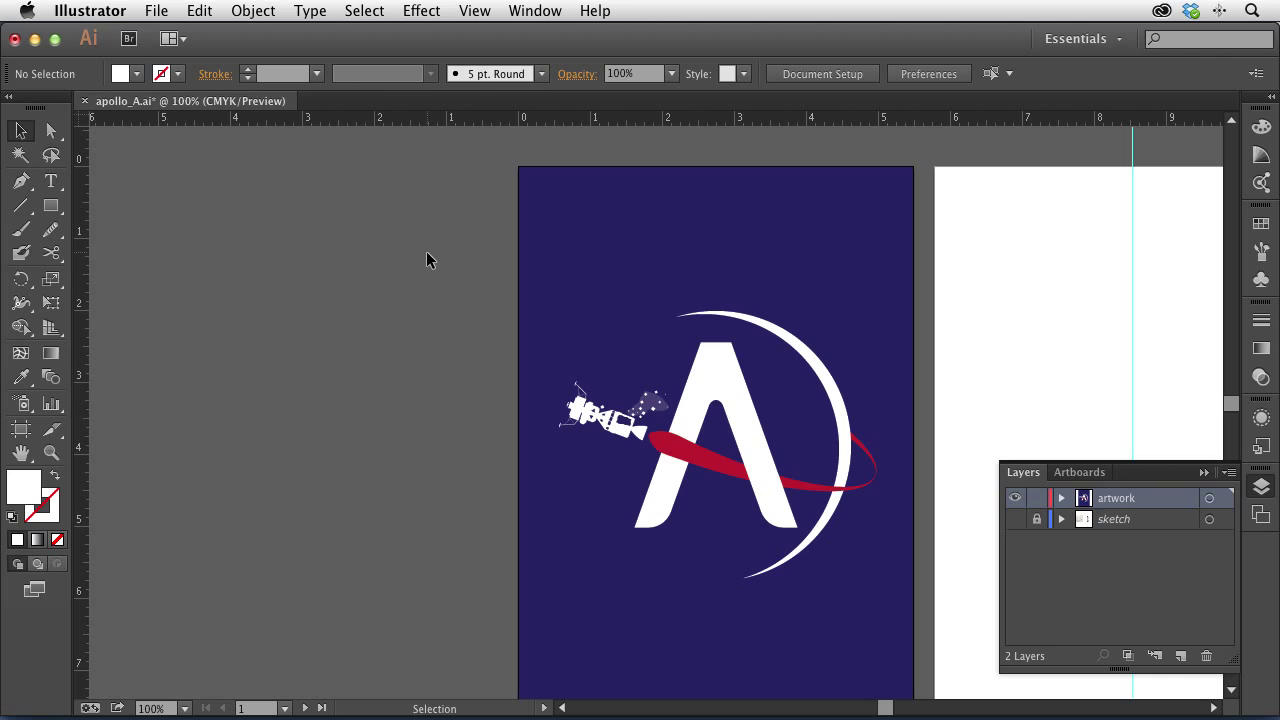
click(51, 182)
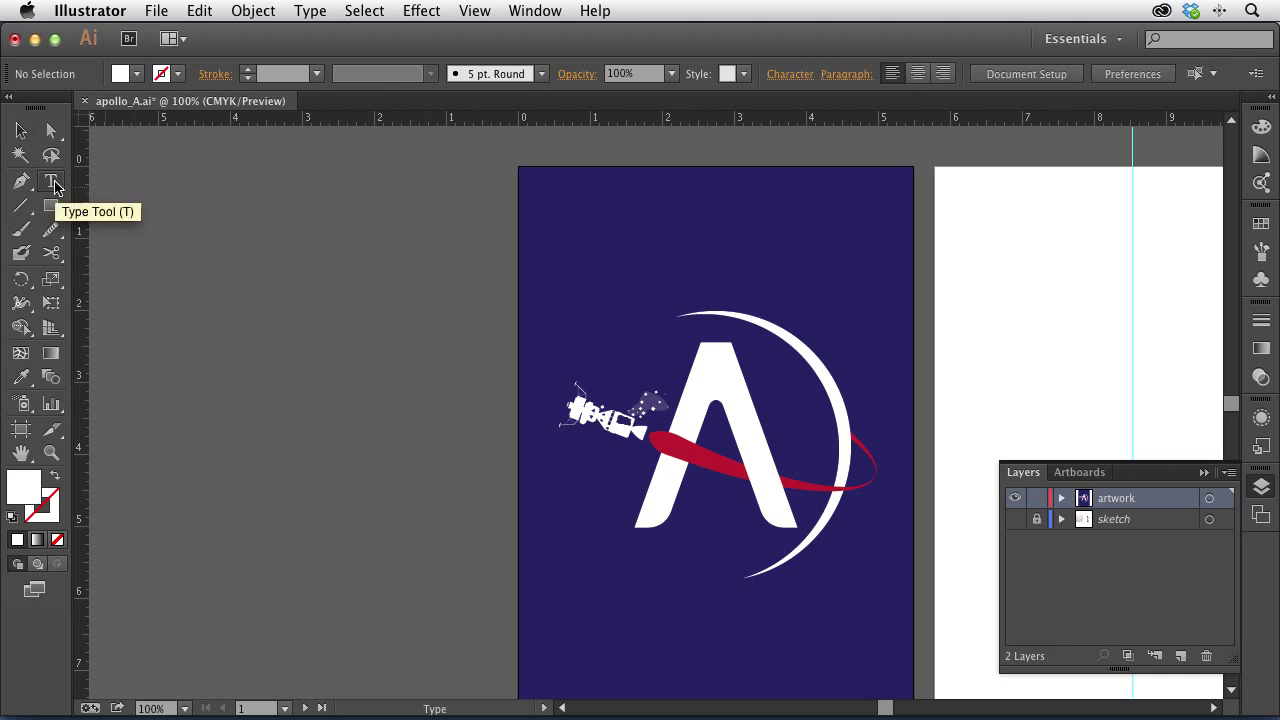
click(615, 218)
text(Apollo 11)
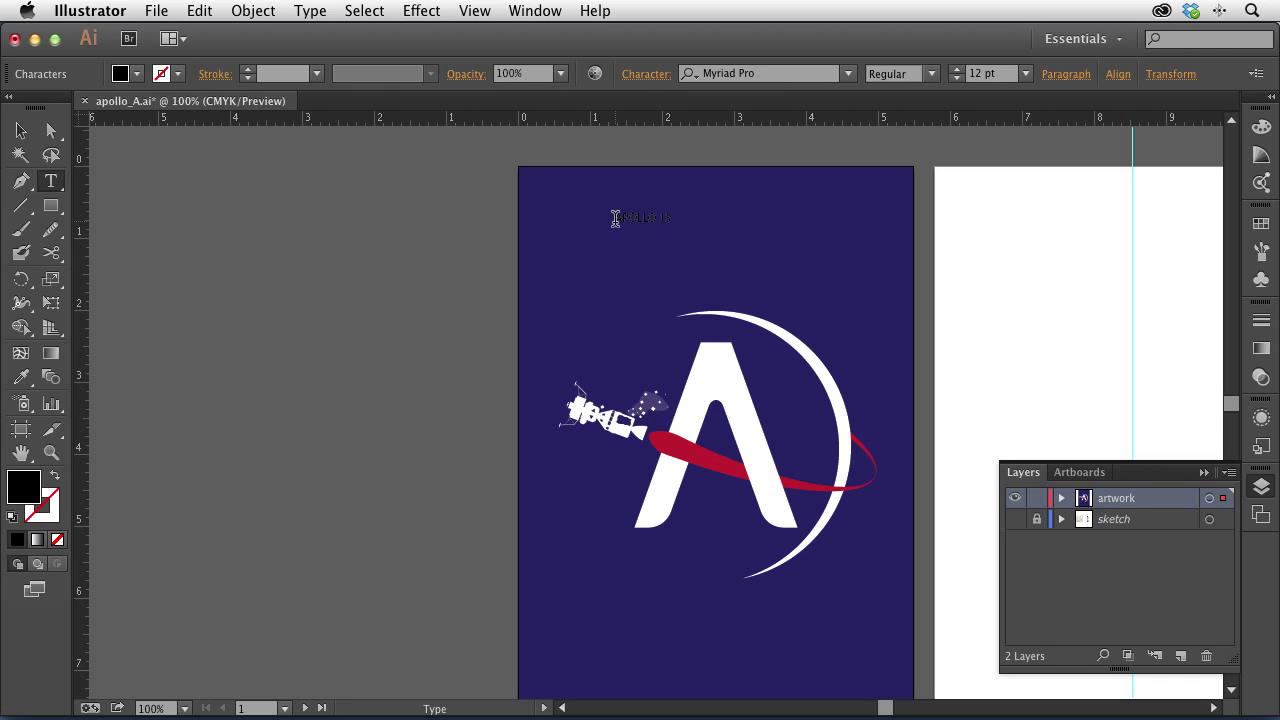
- Give the title a White fill and shift it slightly left
click(20, 131)
click(121, 73)
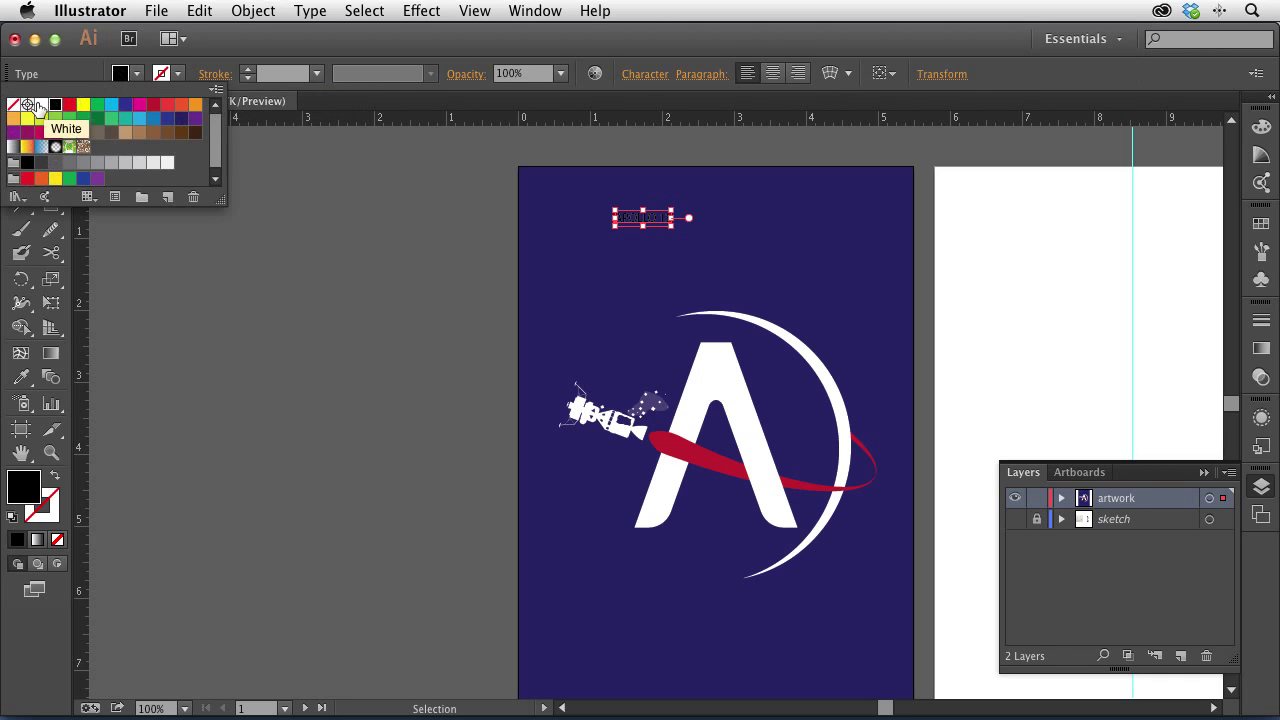
click(35, 105)
key(Escape)
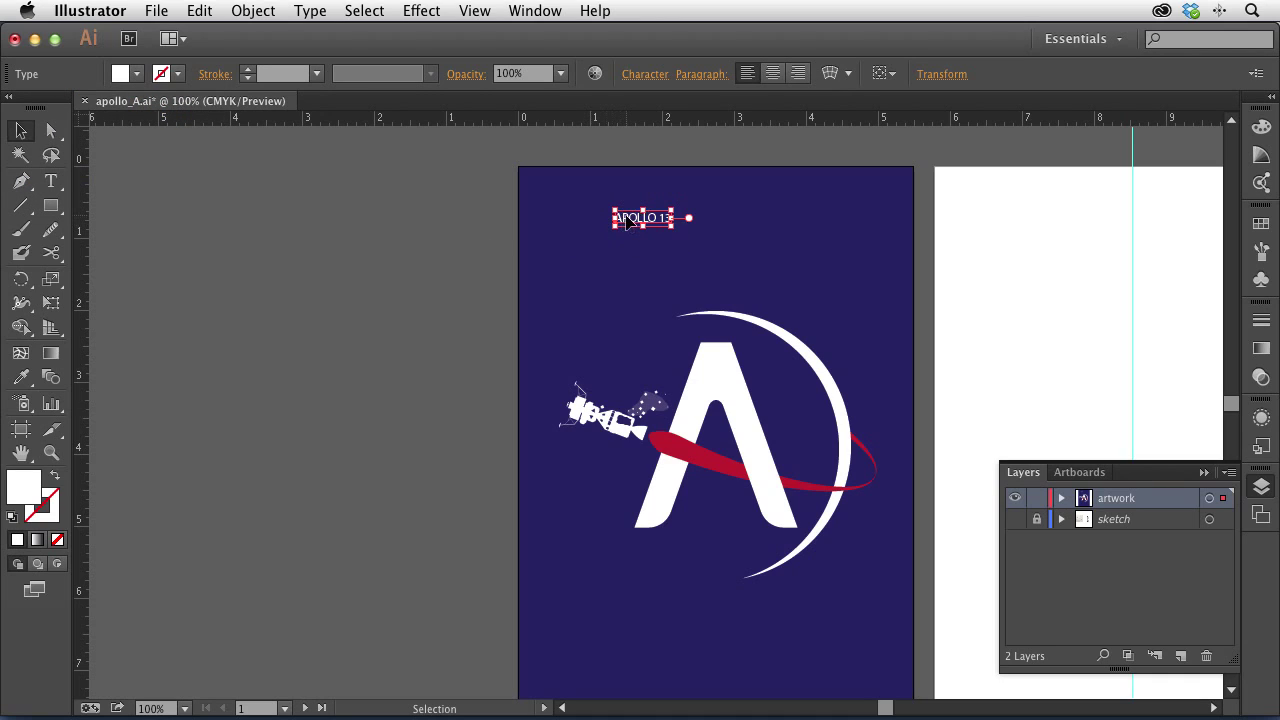
drag(627, 220, 599, 220)
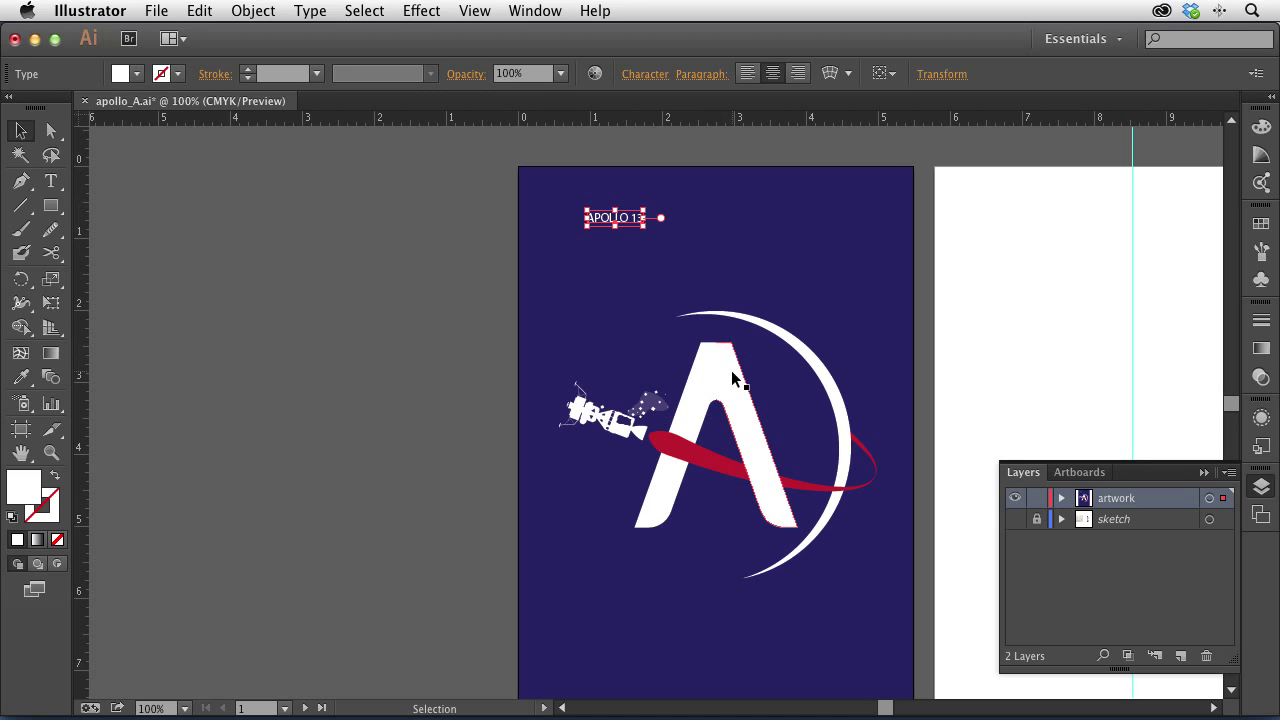
- Centre APOLLO 13 horizontally on the artboard and lower it slightly
click(893, 76)
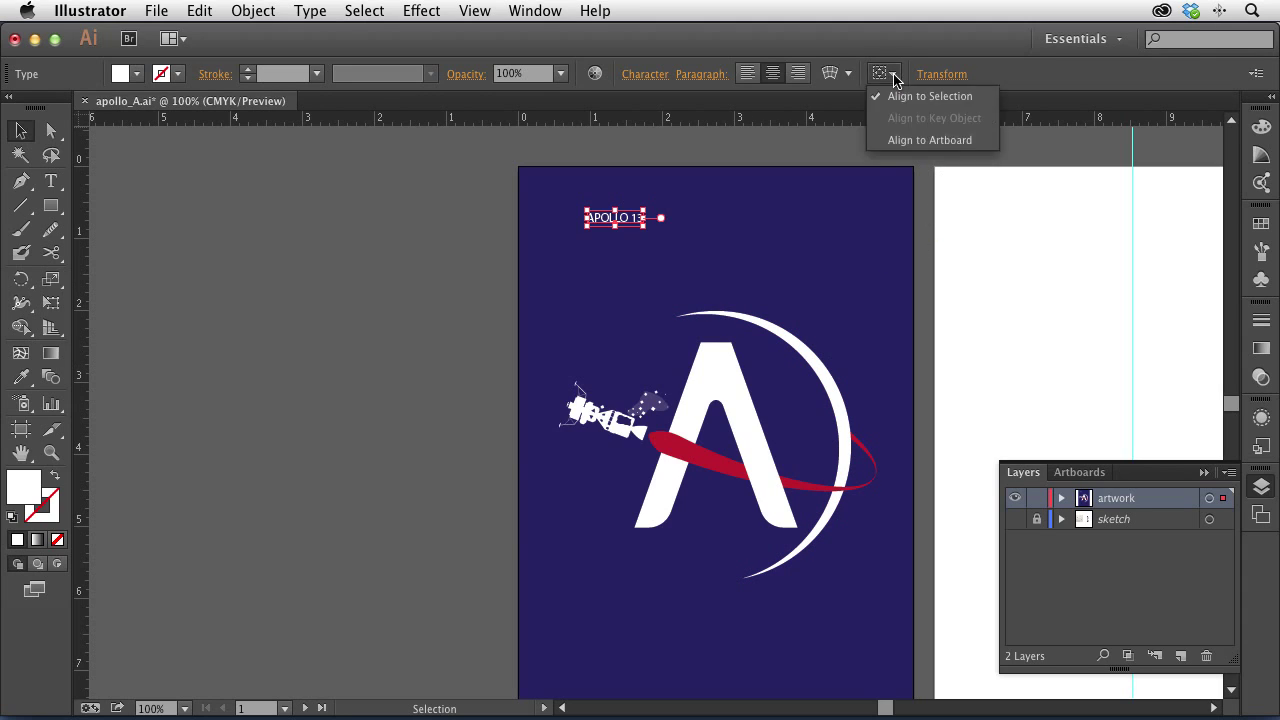
click(909, 141)
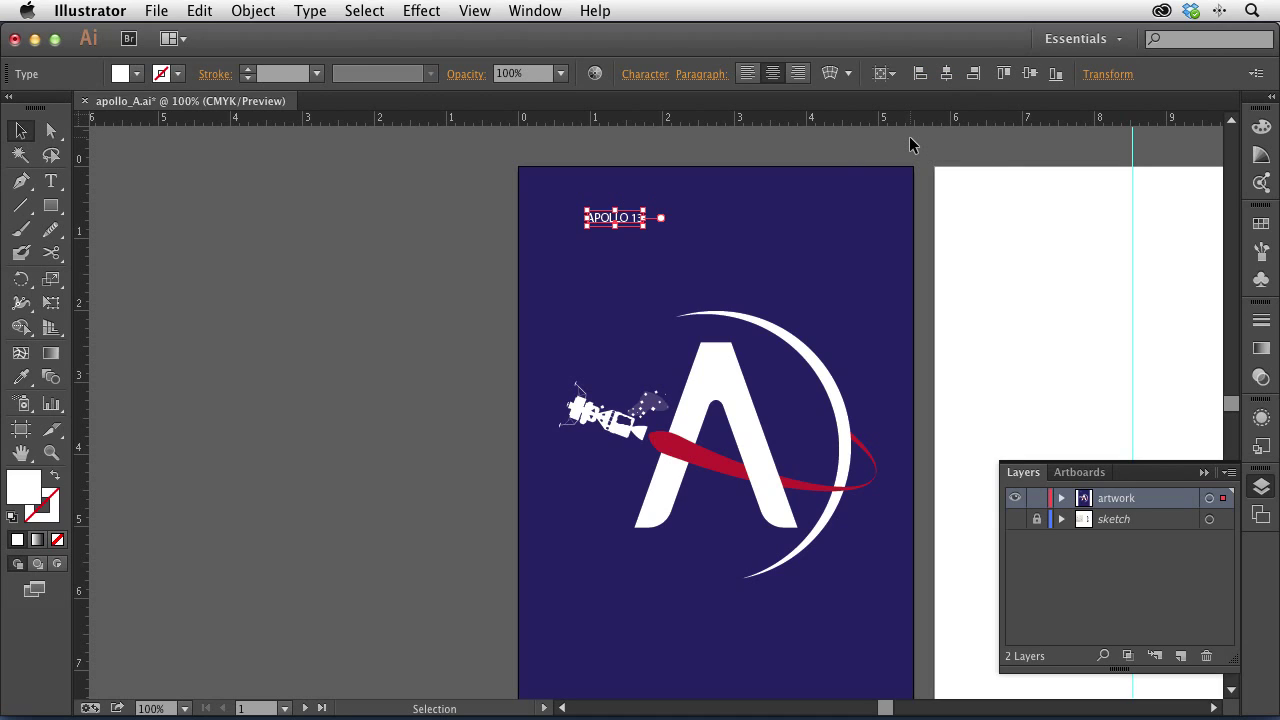
click(946, 75)
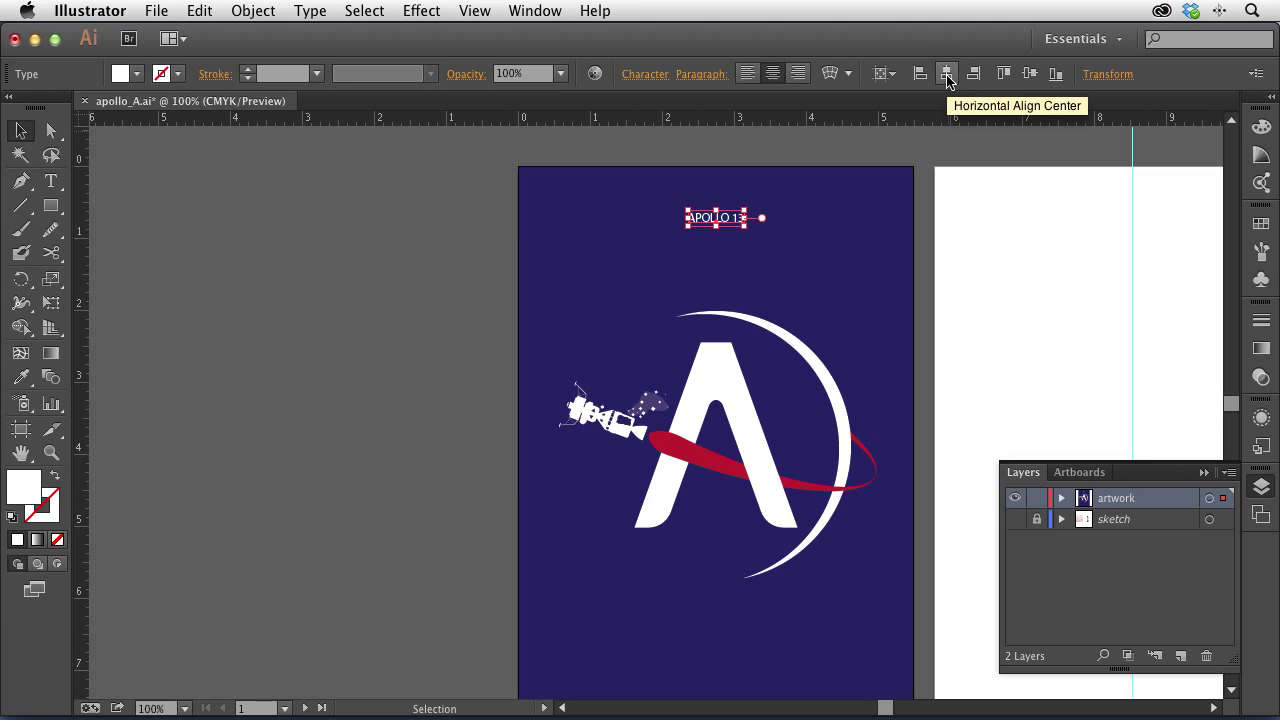
drag(728, 224, 728, 256)
- Copy the title to the poster's bottom and retype the copy as 'JIM LOVELL'
scroll(777, 320, down, 5)
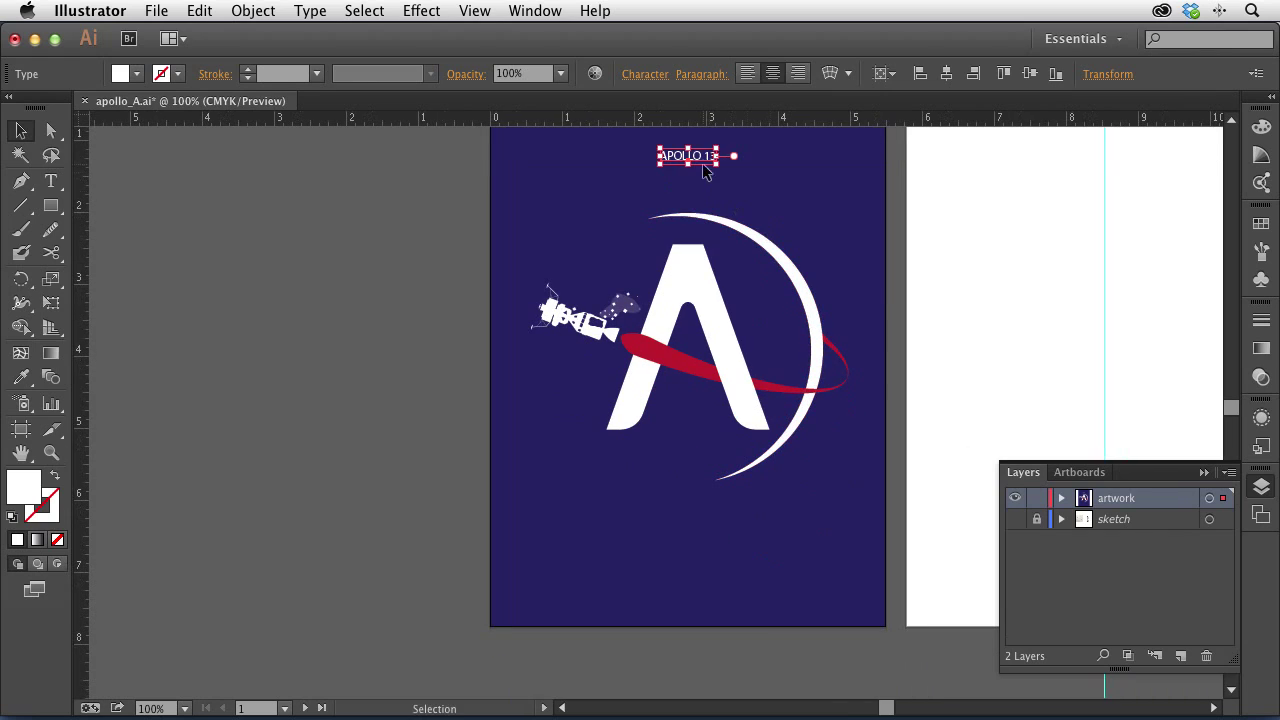
drag(706, 163, 718, 557)
double_click(703, 549)
triple_click(703, 549)
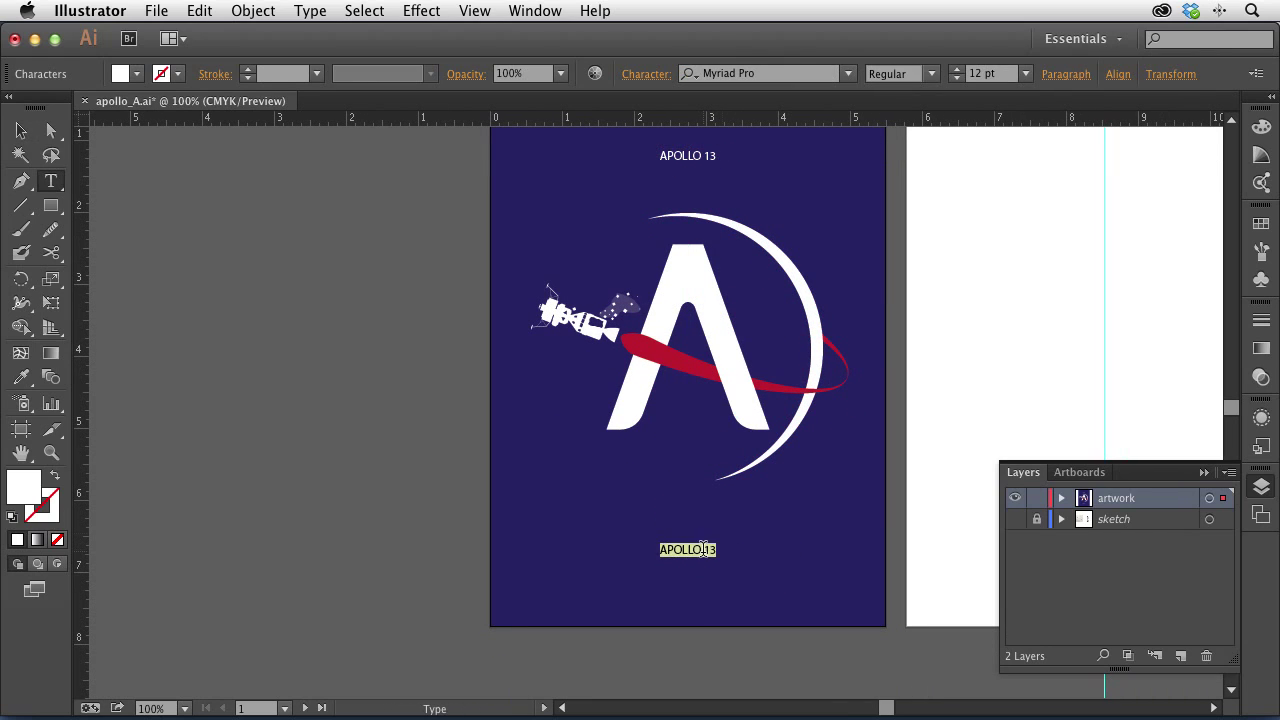
text(JIM LOVELL)
click(20, 130)
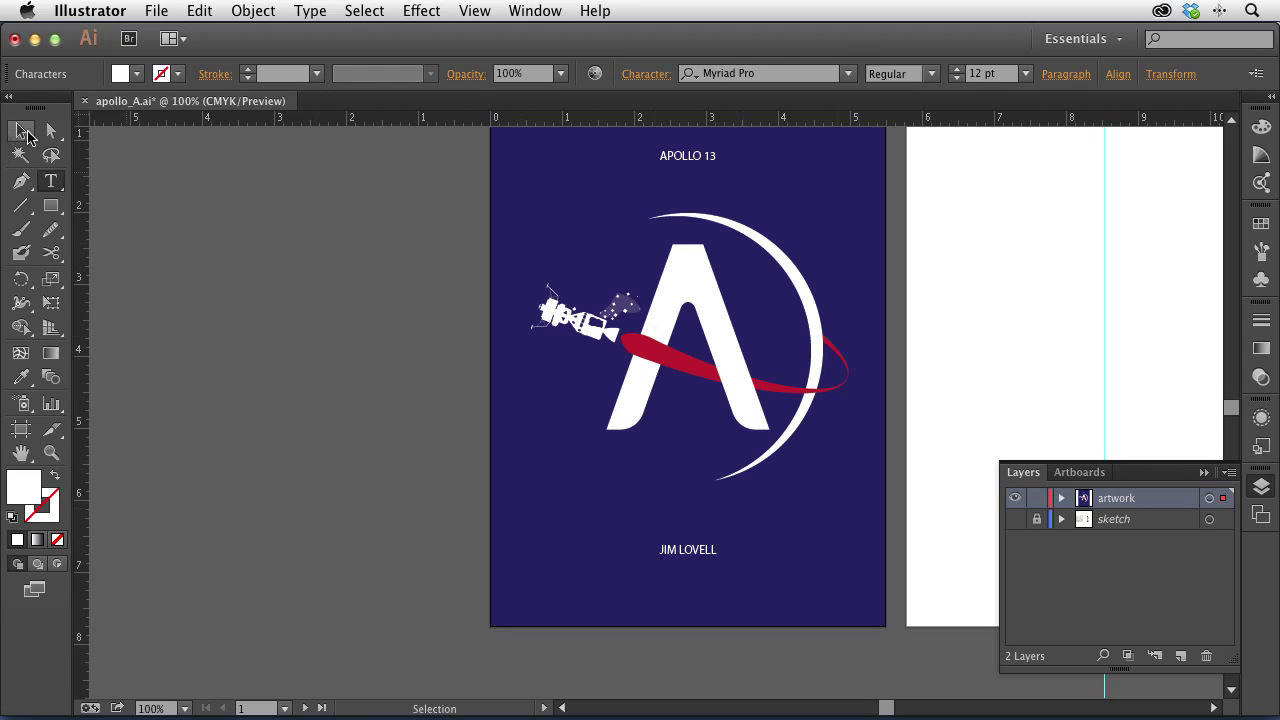
- Select both title lines and widen their tracking by three steps
shift+click(664, 157)
key(alt+Right)
key(alt+Right)
key(alt+Right)
key(alt+Right)
key(alt+Right)
key(alt+Right)
key(alt+Right)
key(alt+Right)
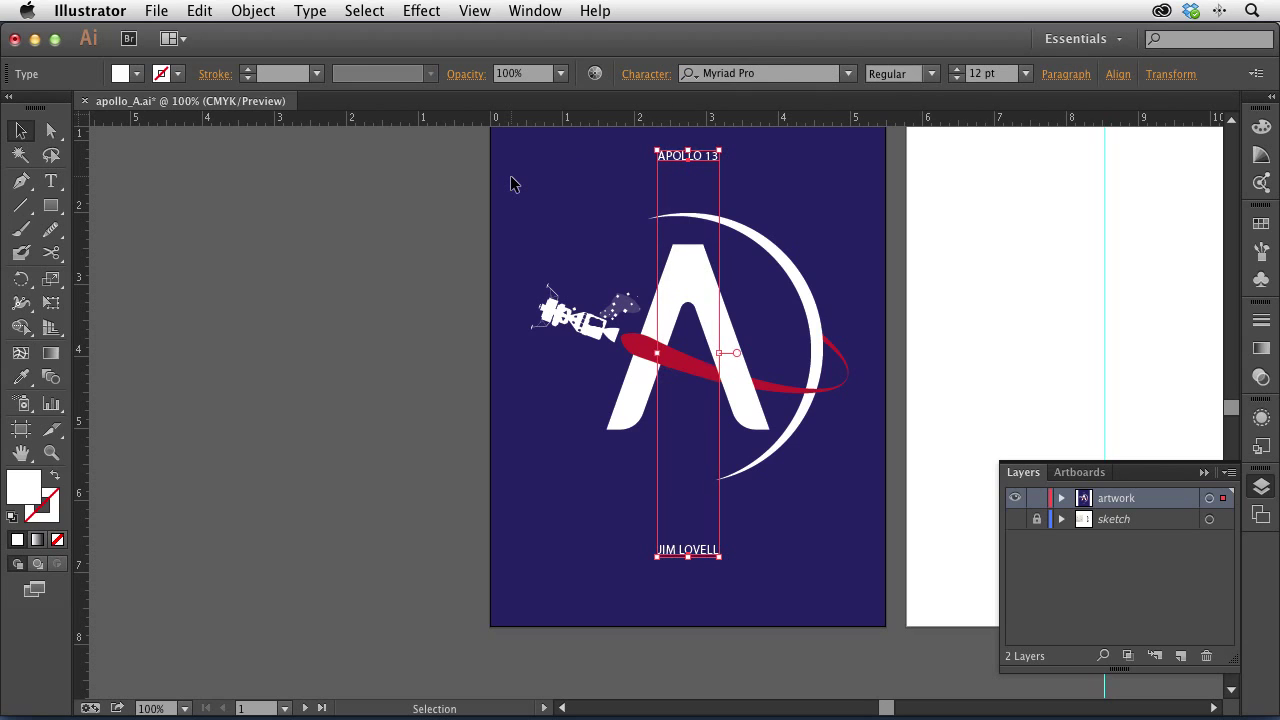
key(alt+Right)
key(alt+Right)
key(alt+Right)
key(alt+Right)
key(alt+Right)
key(alt+Right)
key(alt+Right)
key(alt+Right)
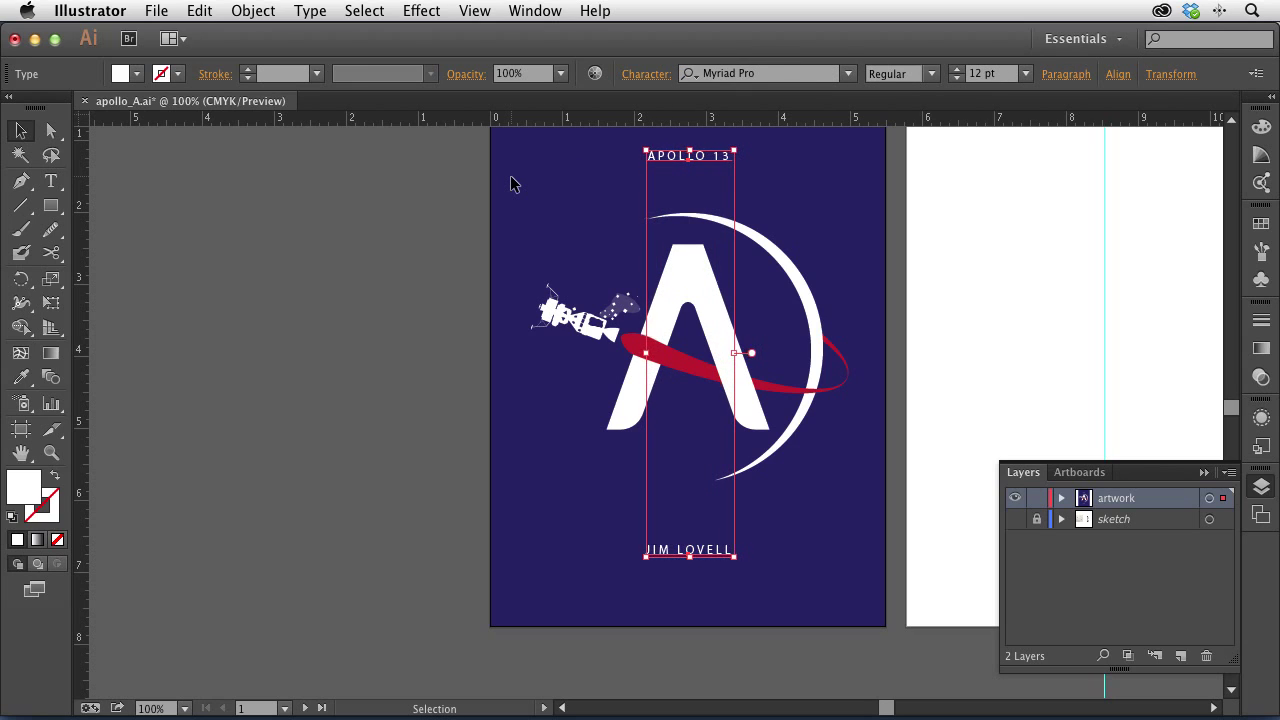
key(alt+Right)
key(alt+Right)
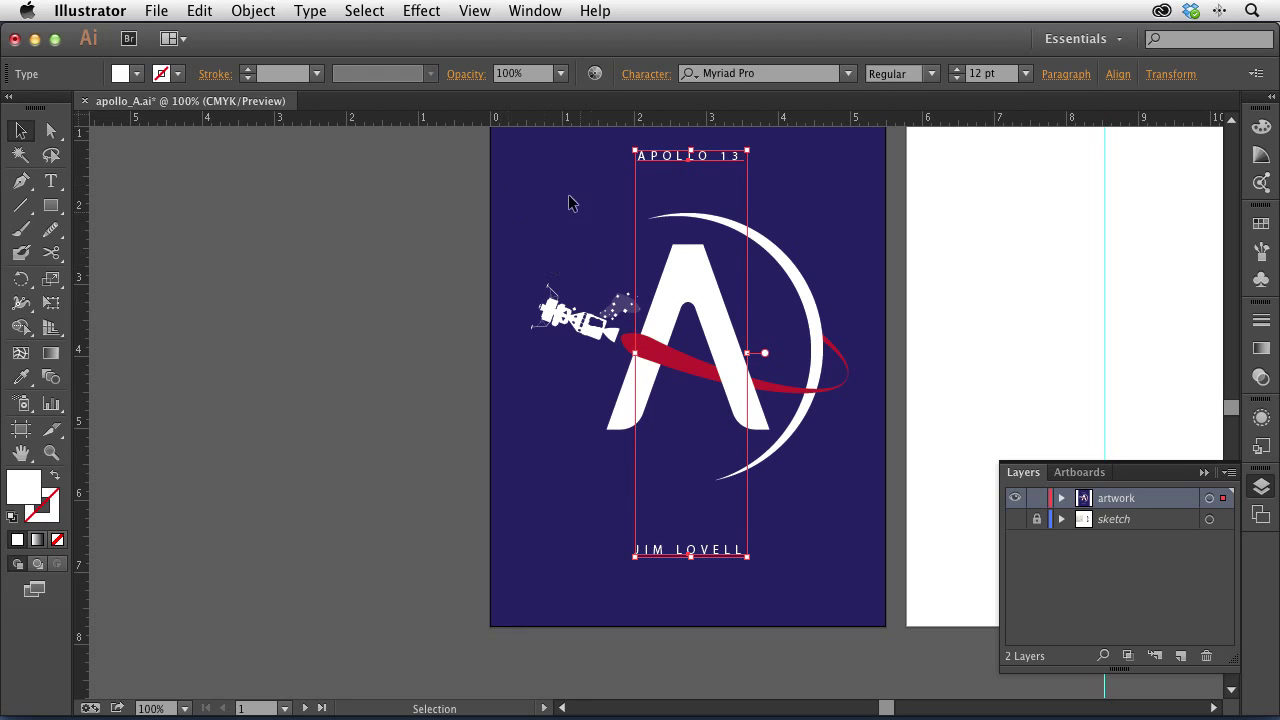
- Set both title lines in Museo Slab 300, then bring up the Creative Cloud panel
click(846, 74)
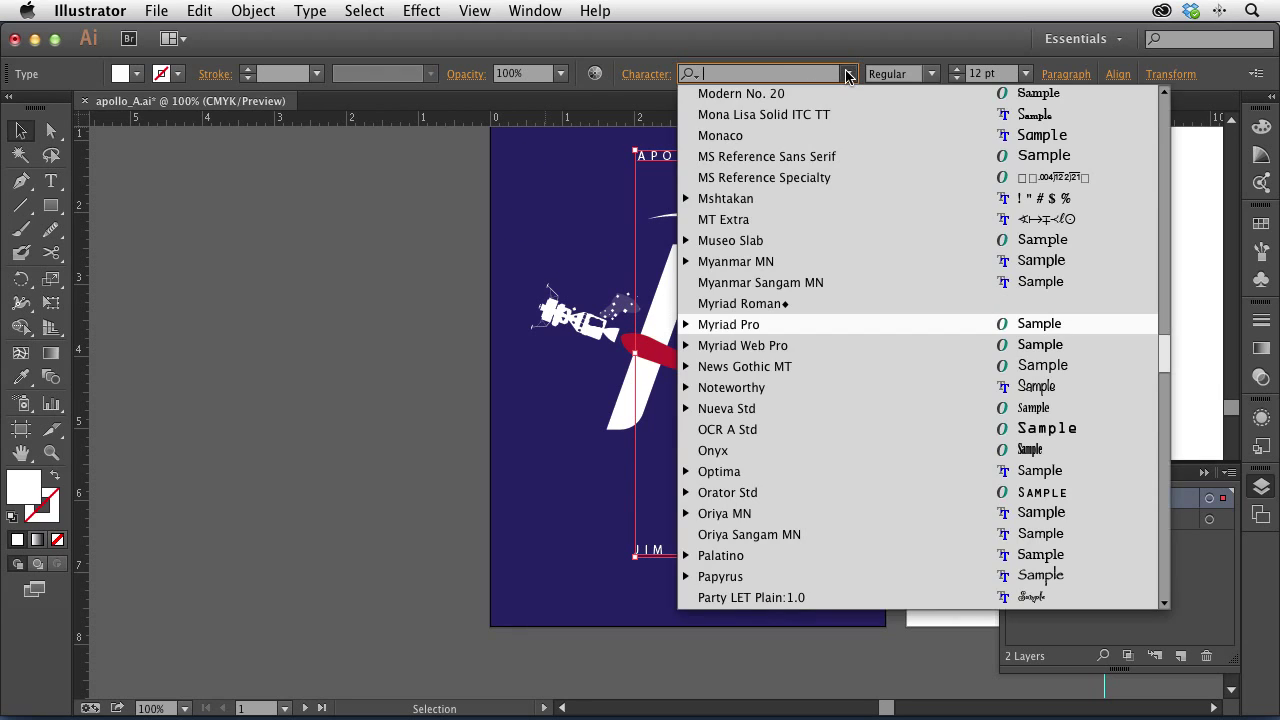
click(758, 241)
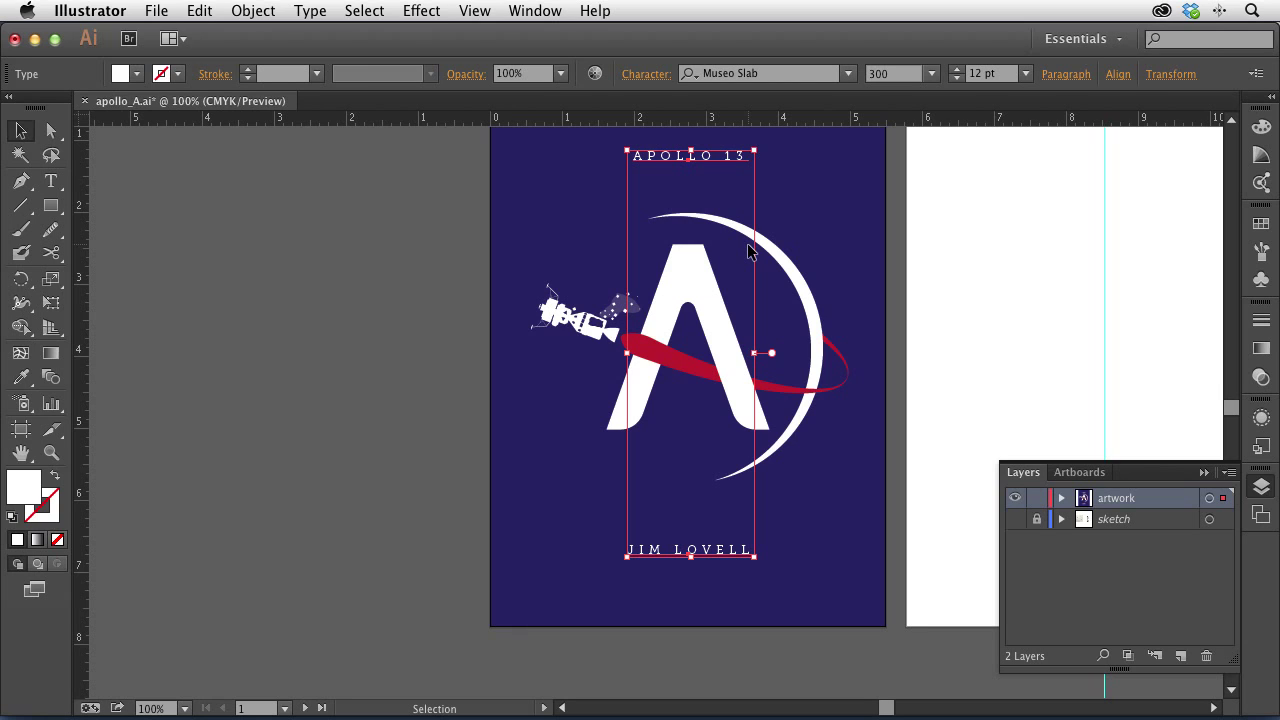
click(1161, 10)
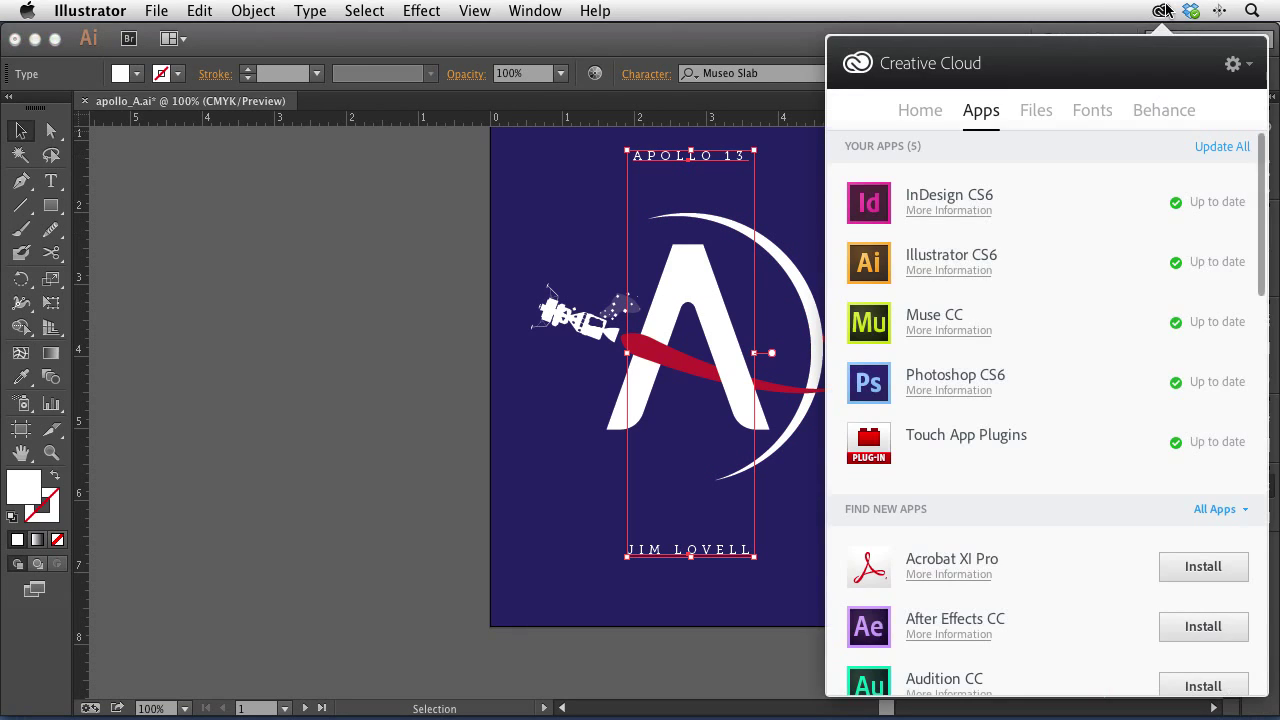
click(1092, 112)
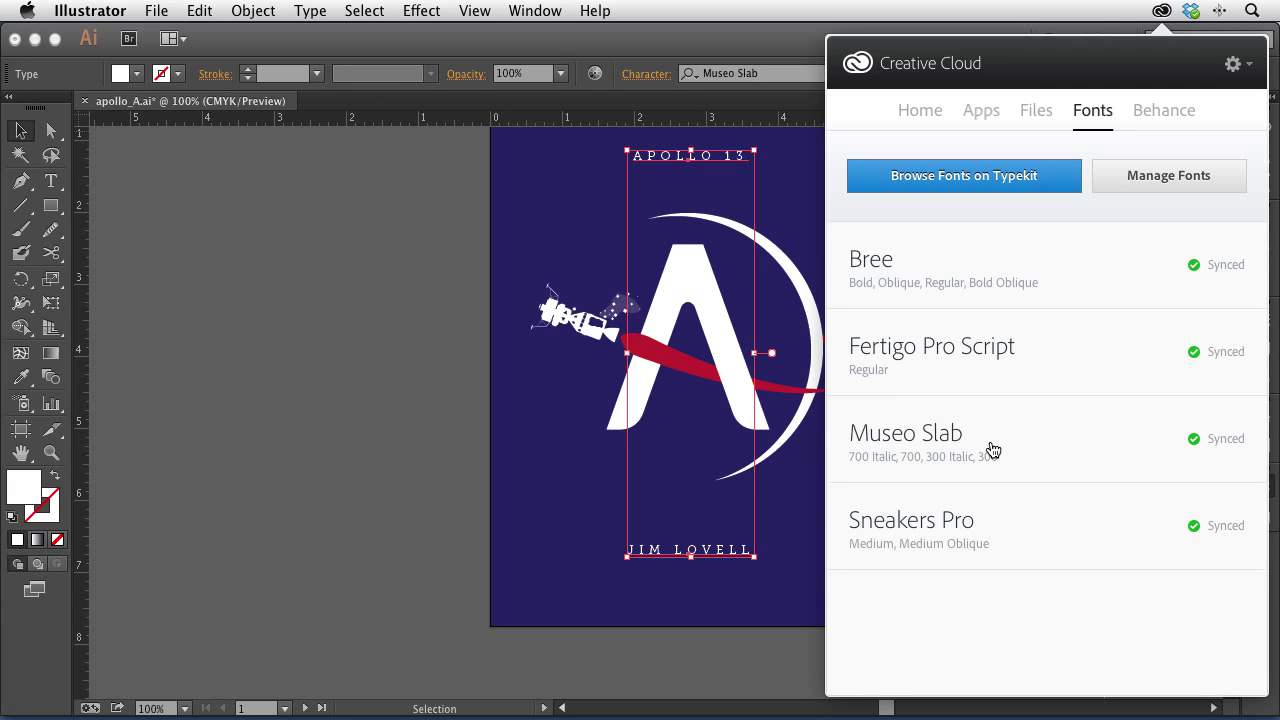
click(395, 398)
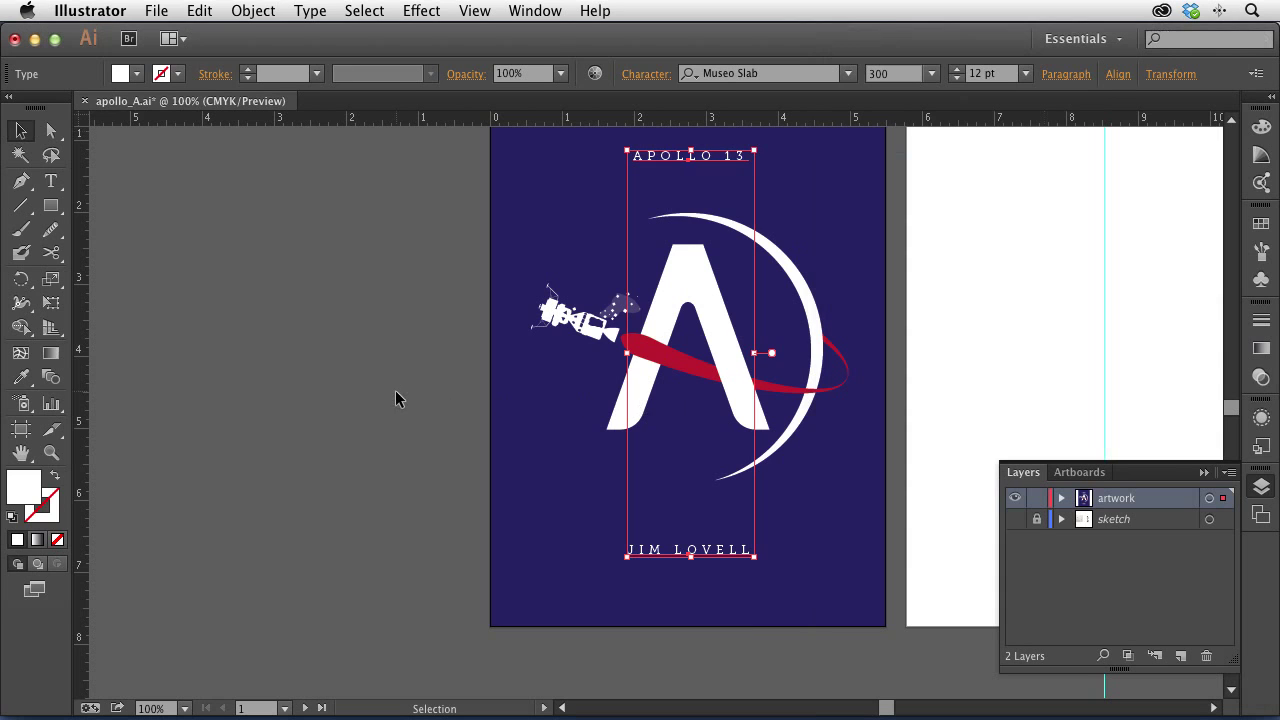
click(390, 390)
drag(417, 306, 335, 362)
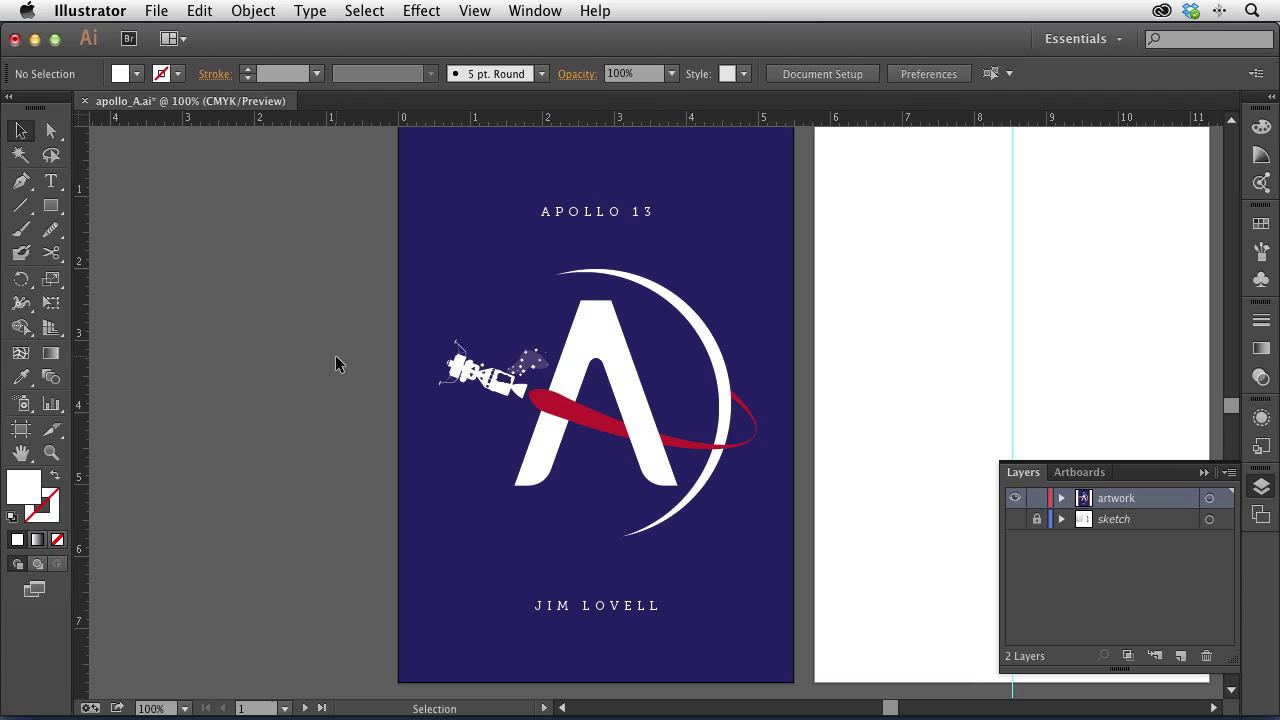